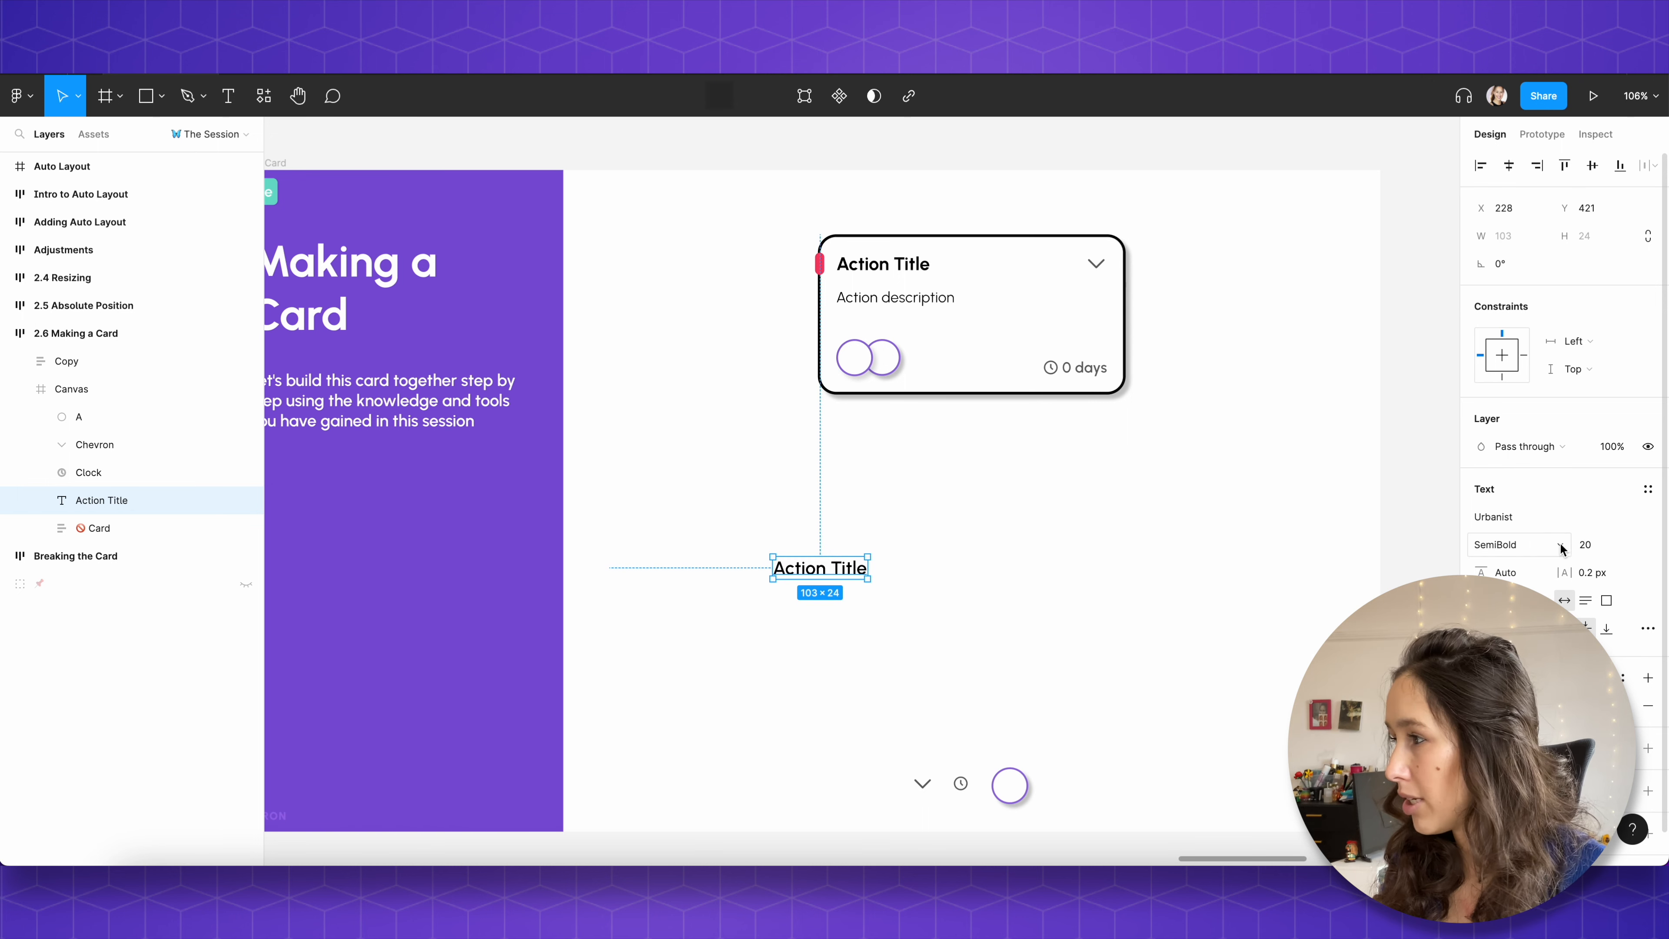
Step: Set the loose "Action Title" text to Bold and move it up beneath the sample card
click(1502, 544)
click(1511, 566)
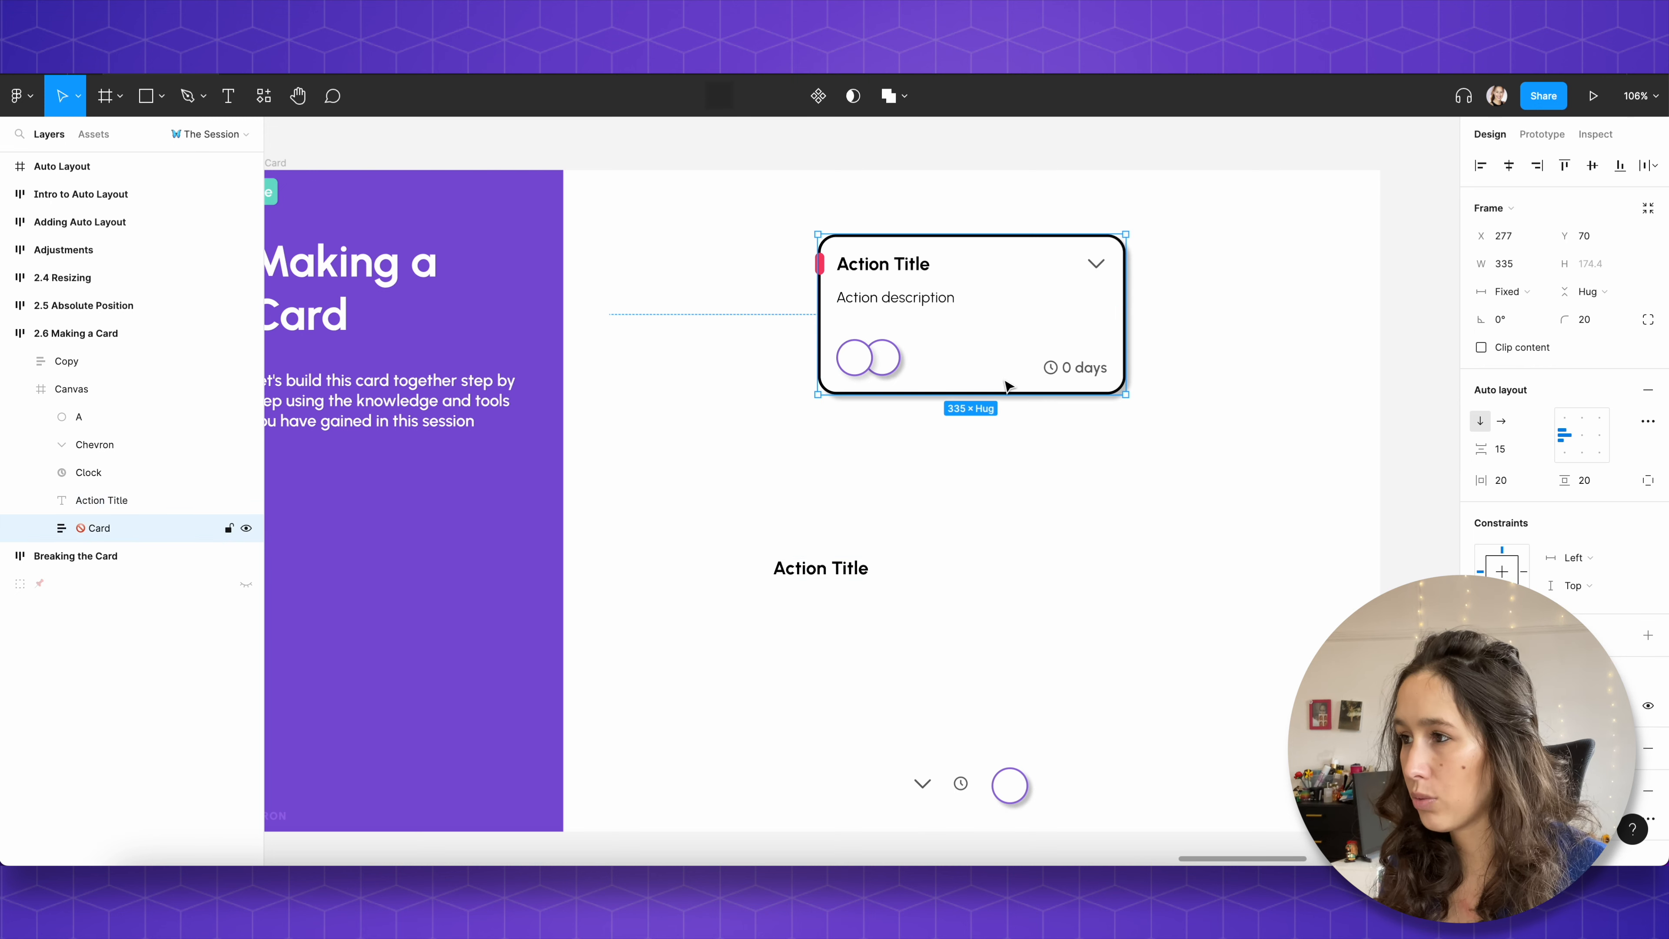
drag(820, 568, 852, 519)
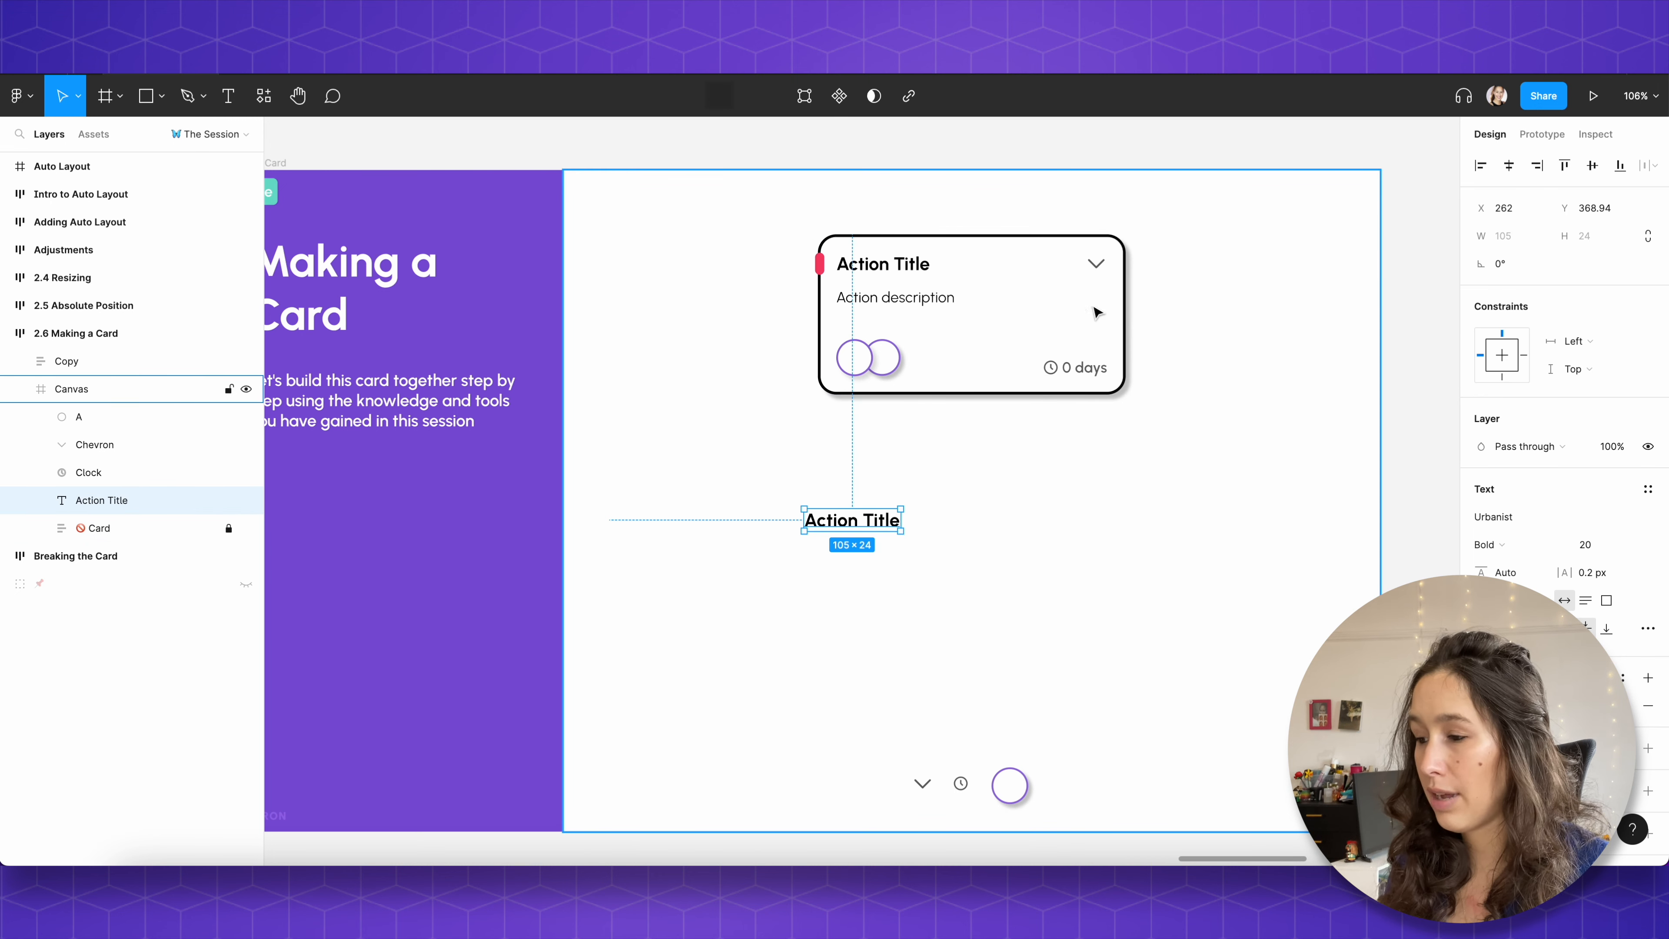
click(871, 687)
Step: Place a copy of the chevron level with the "Action Title" text and wrap both in a horizontal auto layout frame
click(923, 785)
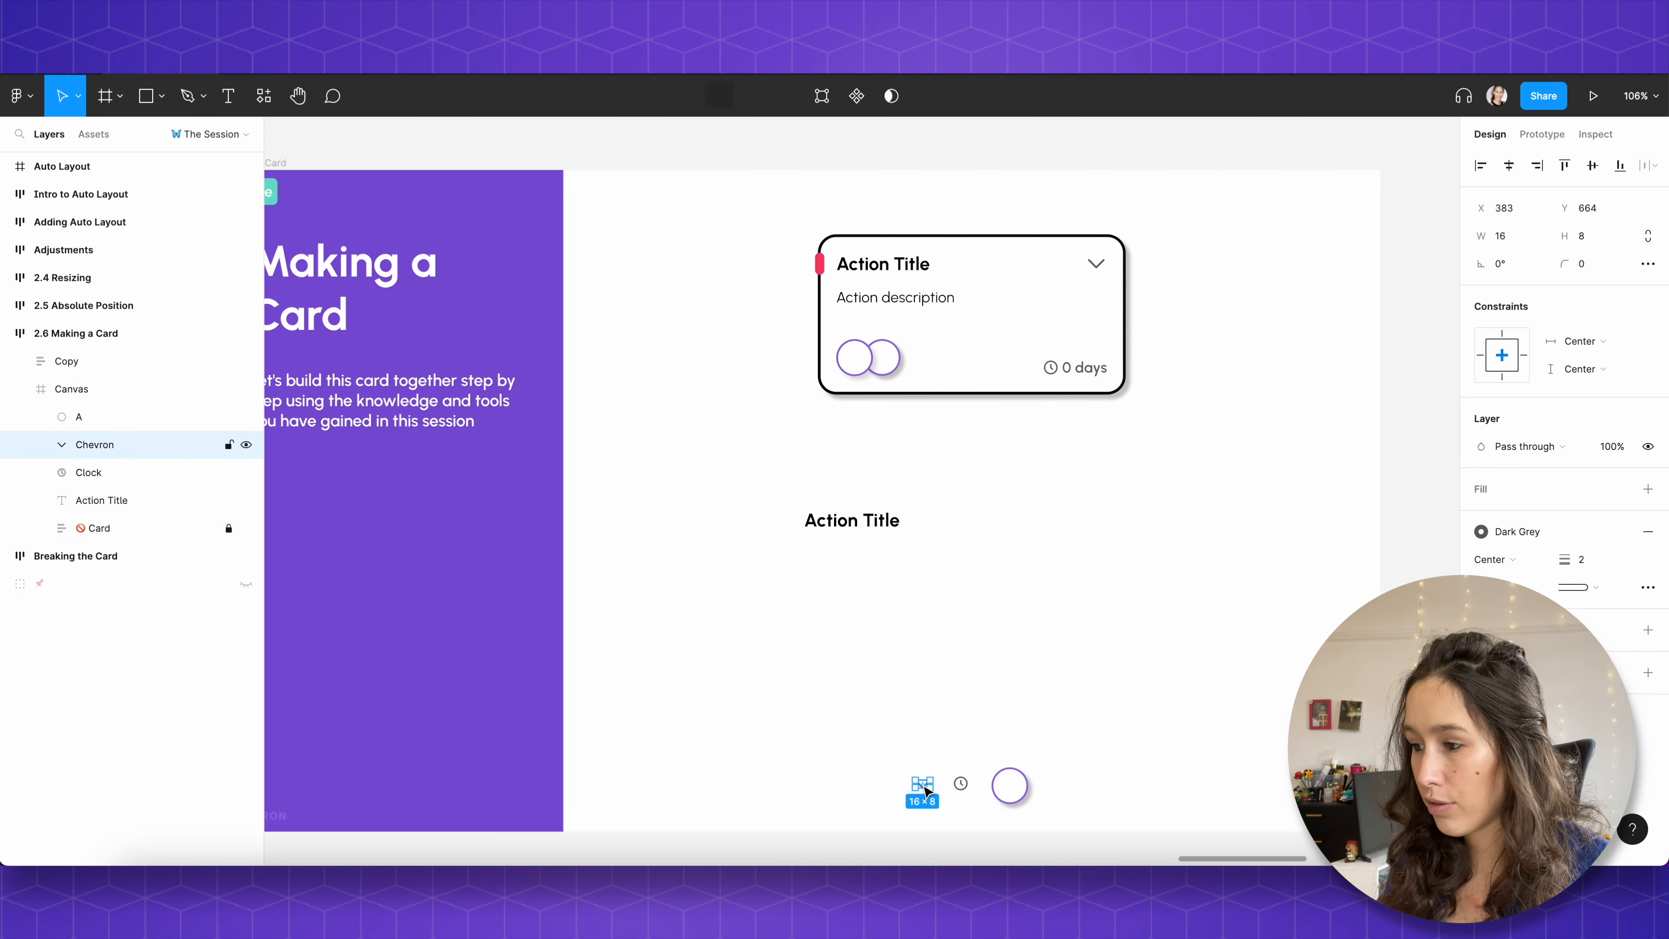
drag(928, 794, 1001, 529)
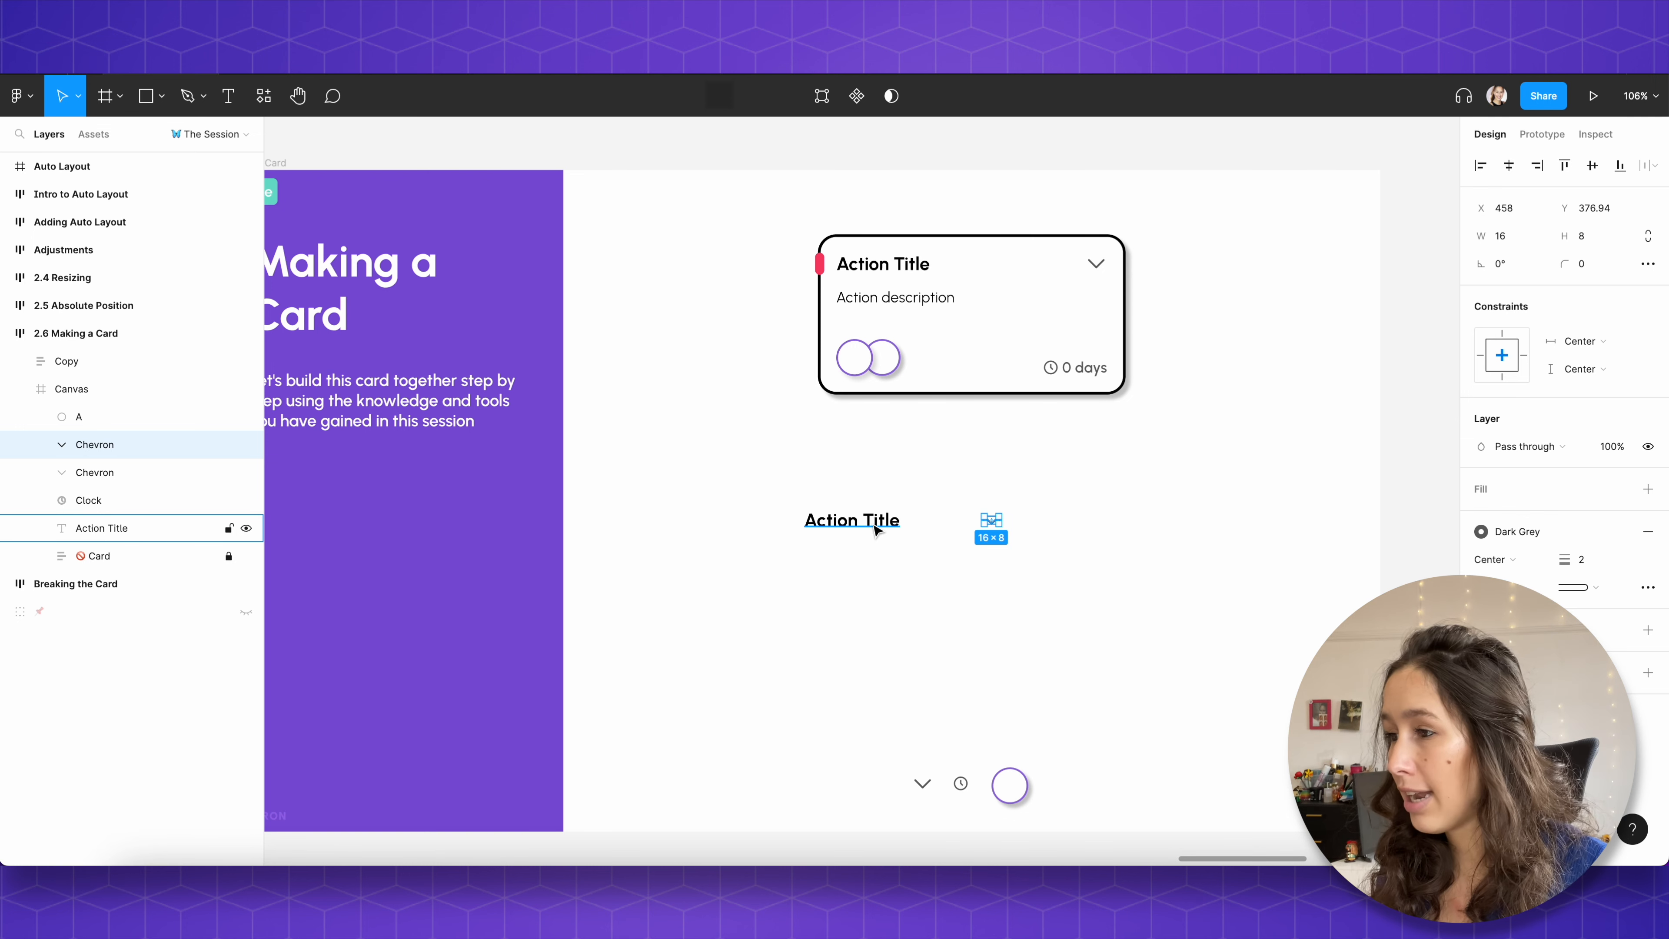
shift+click(875, 530)
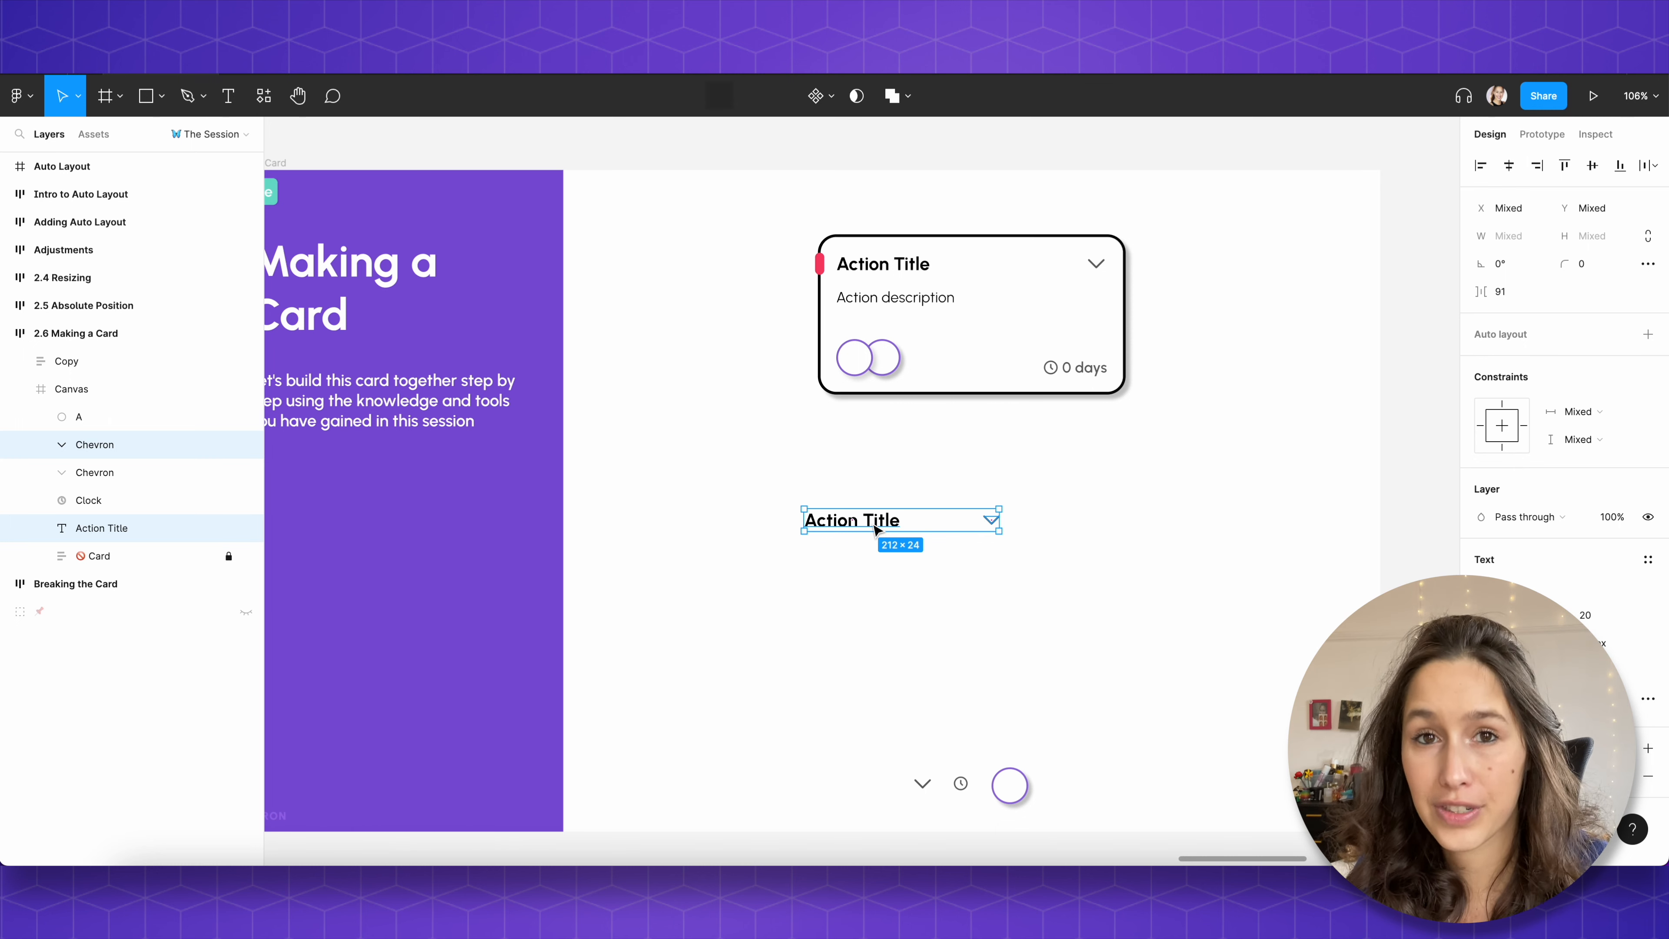
key(shift+a)
key(shift+a)
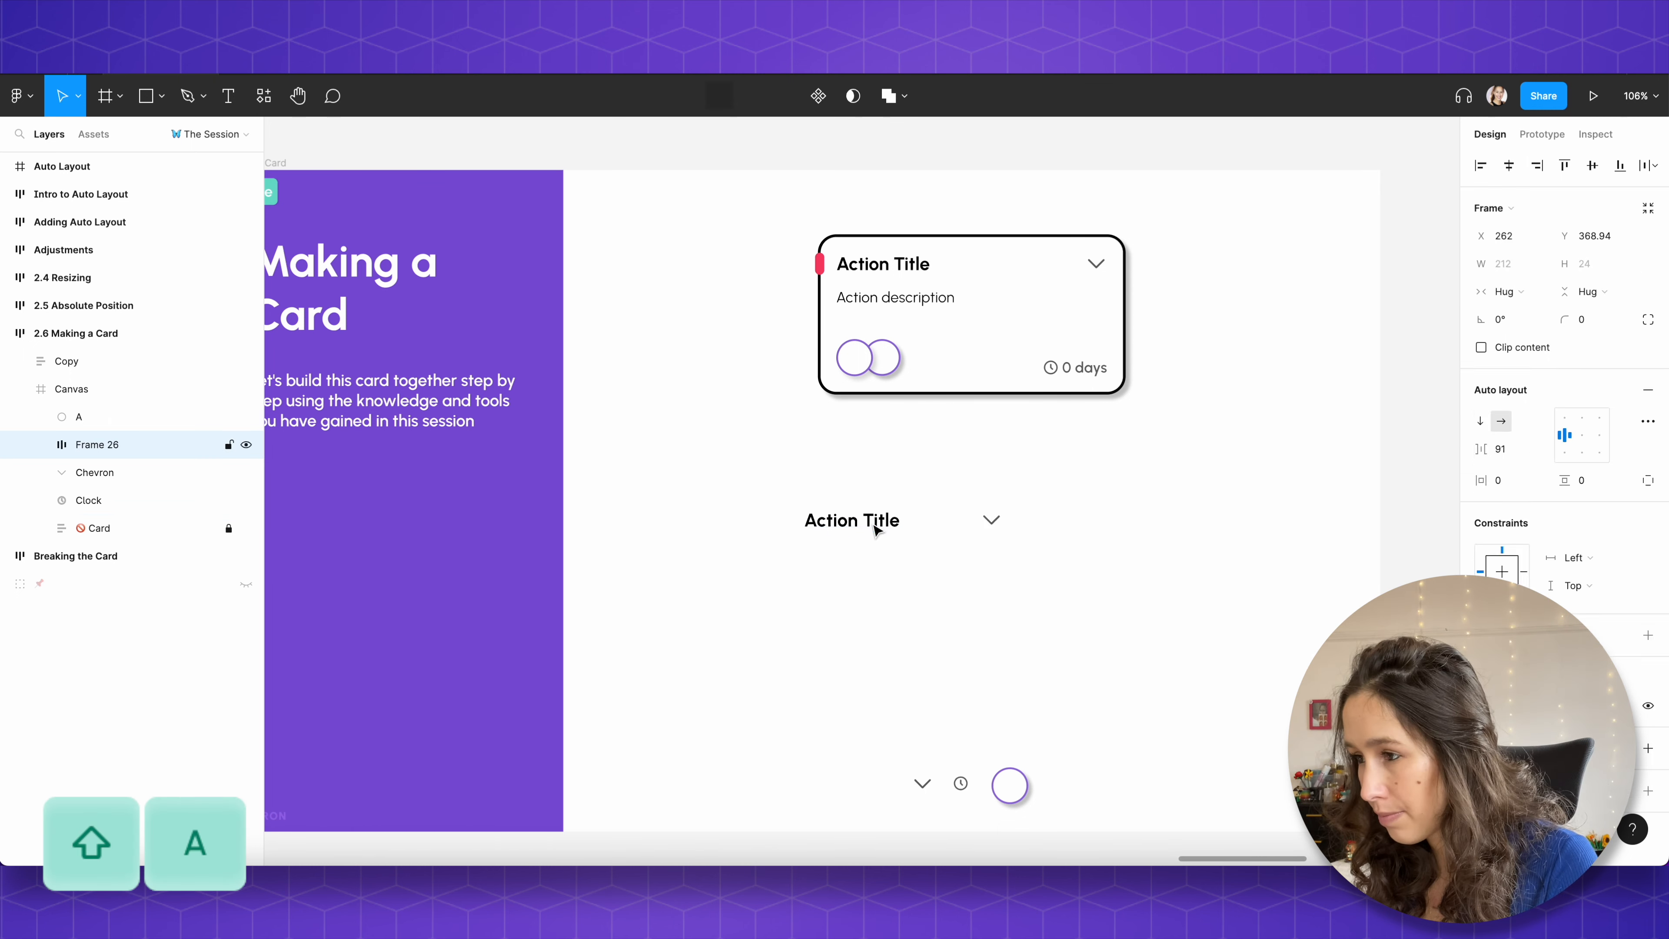
Step: Rename the new title-and-chevron frame to "Top Row"
double_click(134, 445)
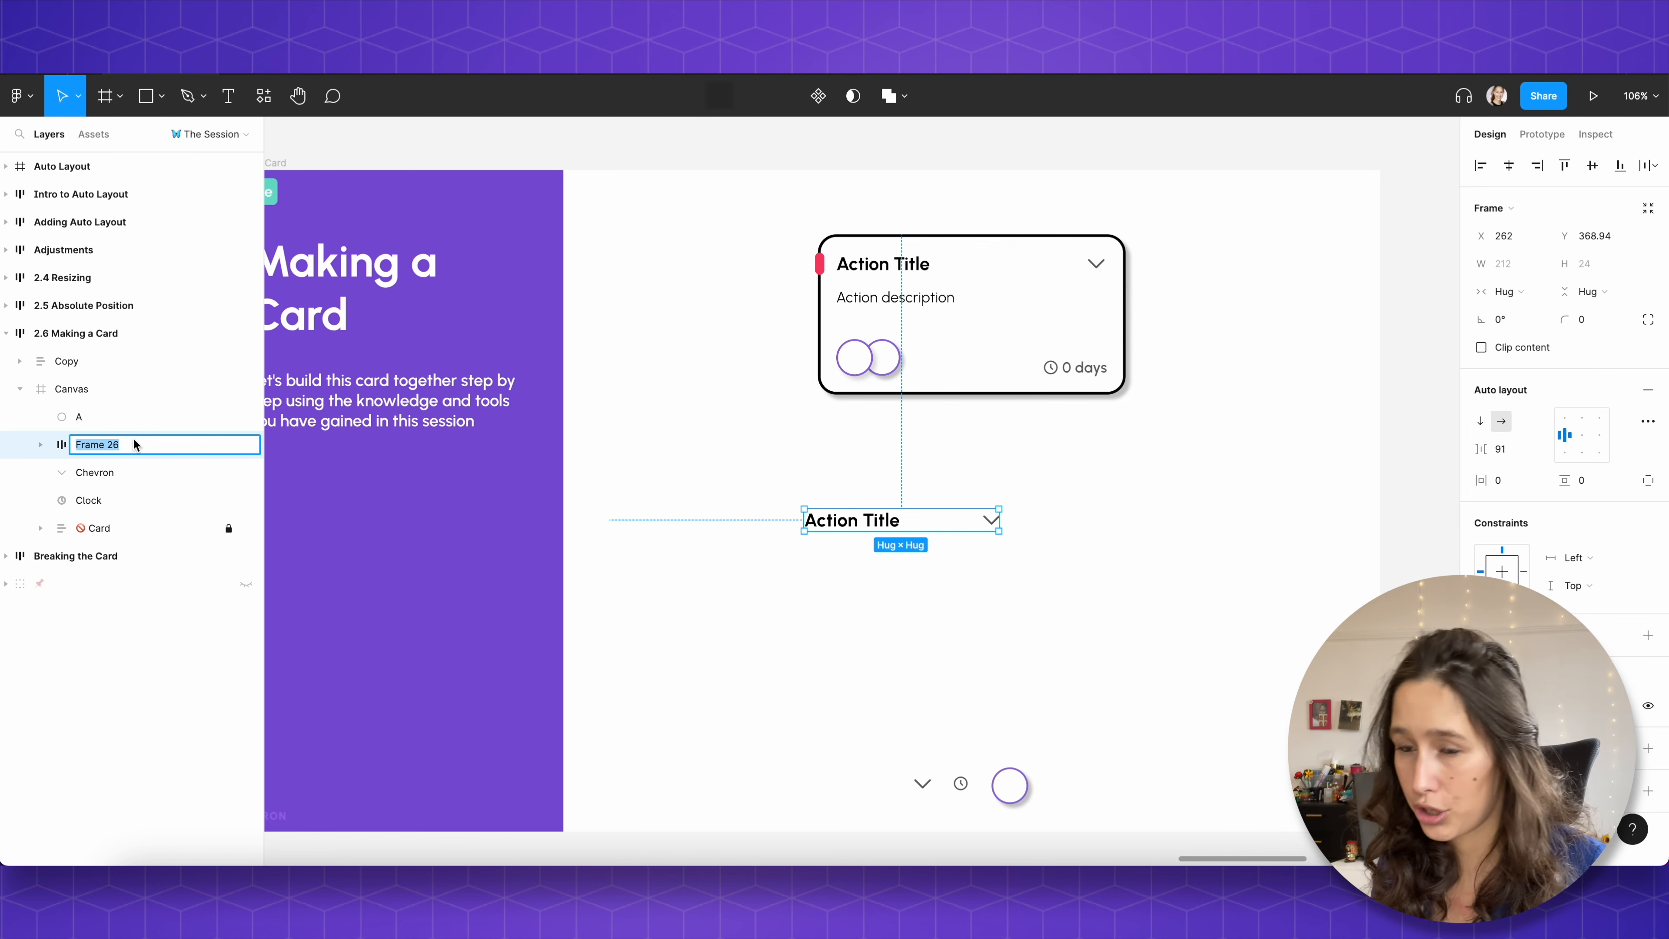
text(Top Row)
key(Return)
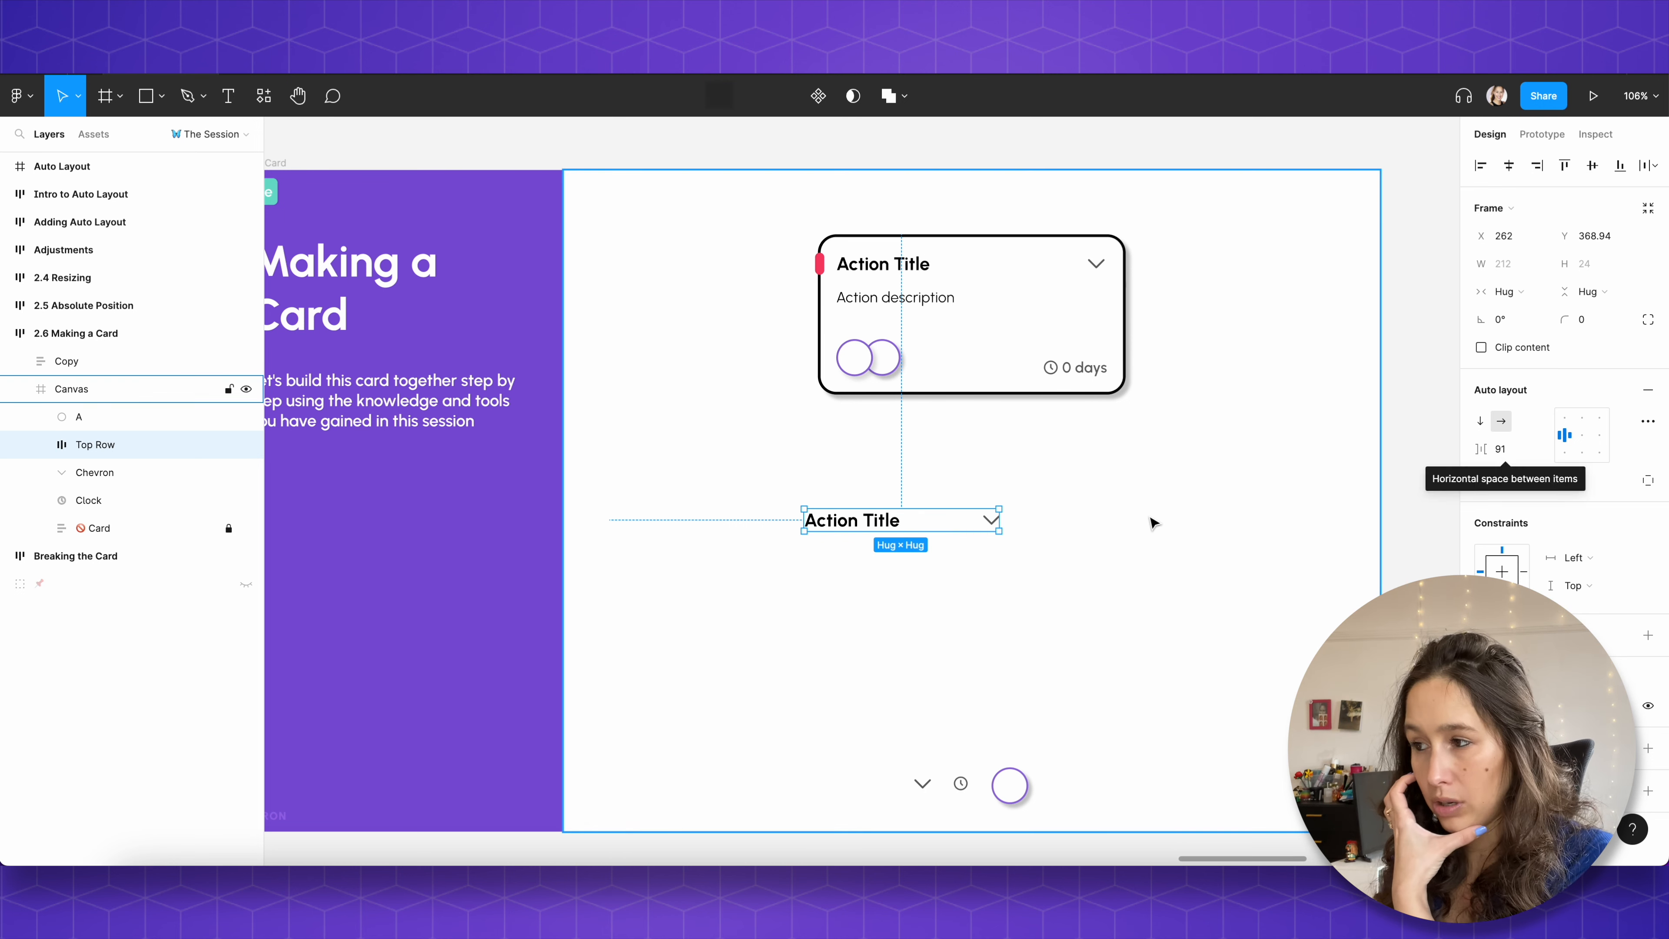
key(Escape)
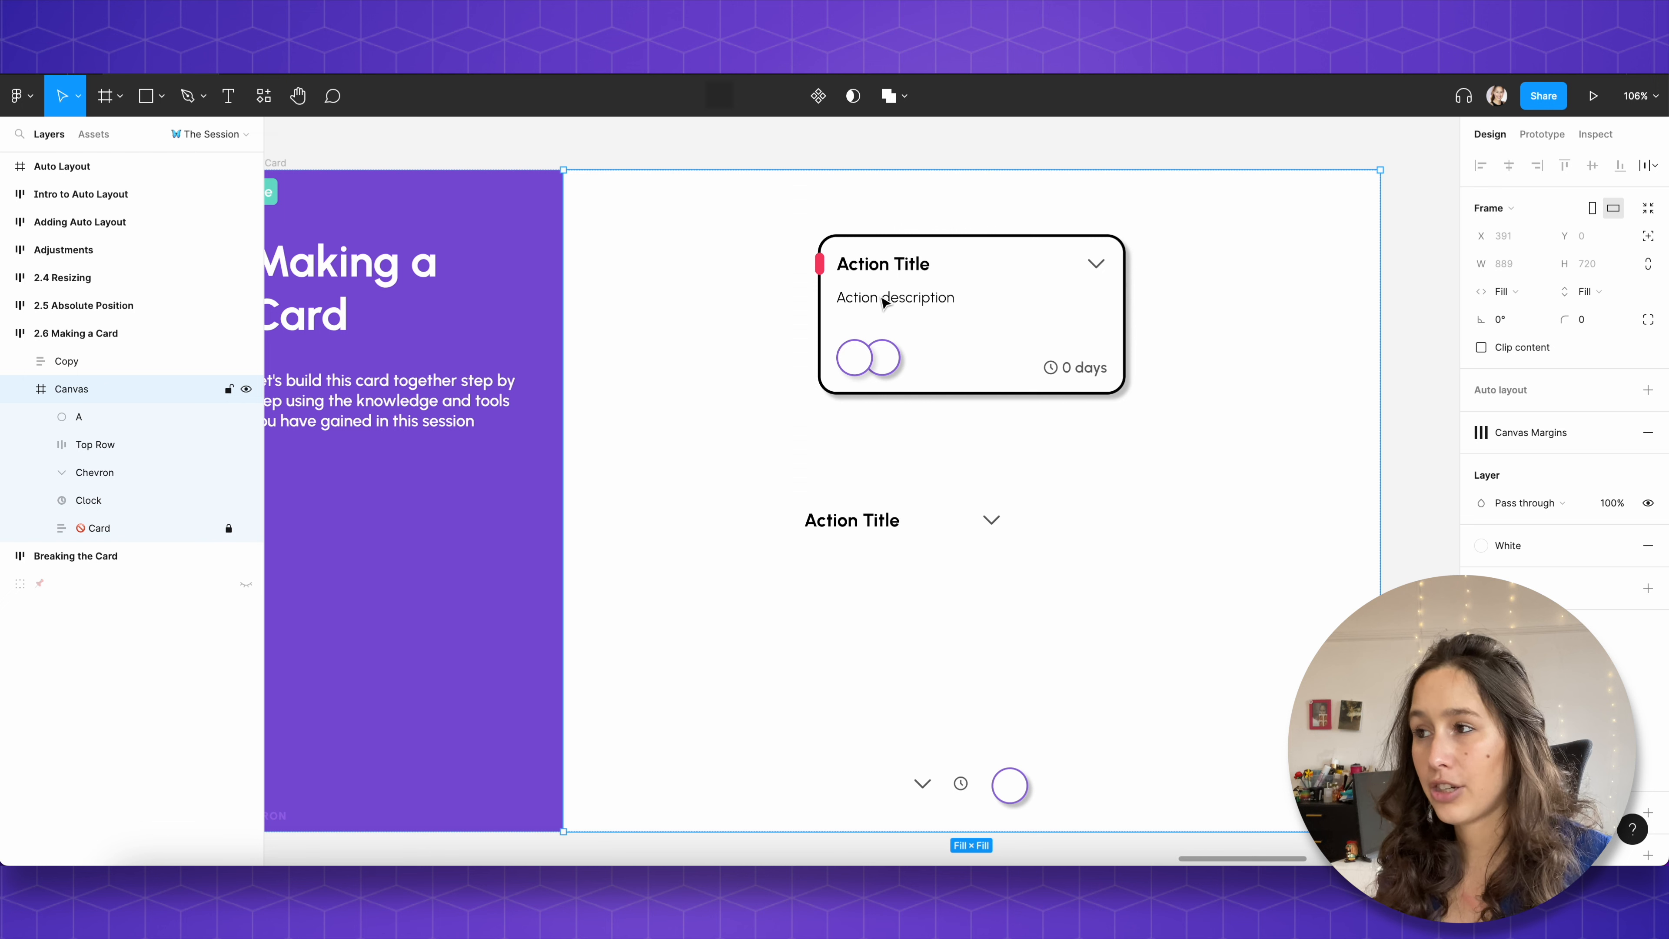
Step: Add a text layer reading "Action description" beneath the title
key(t)
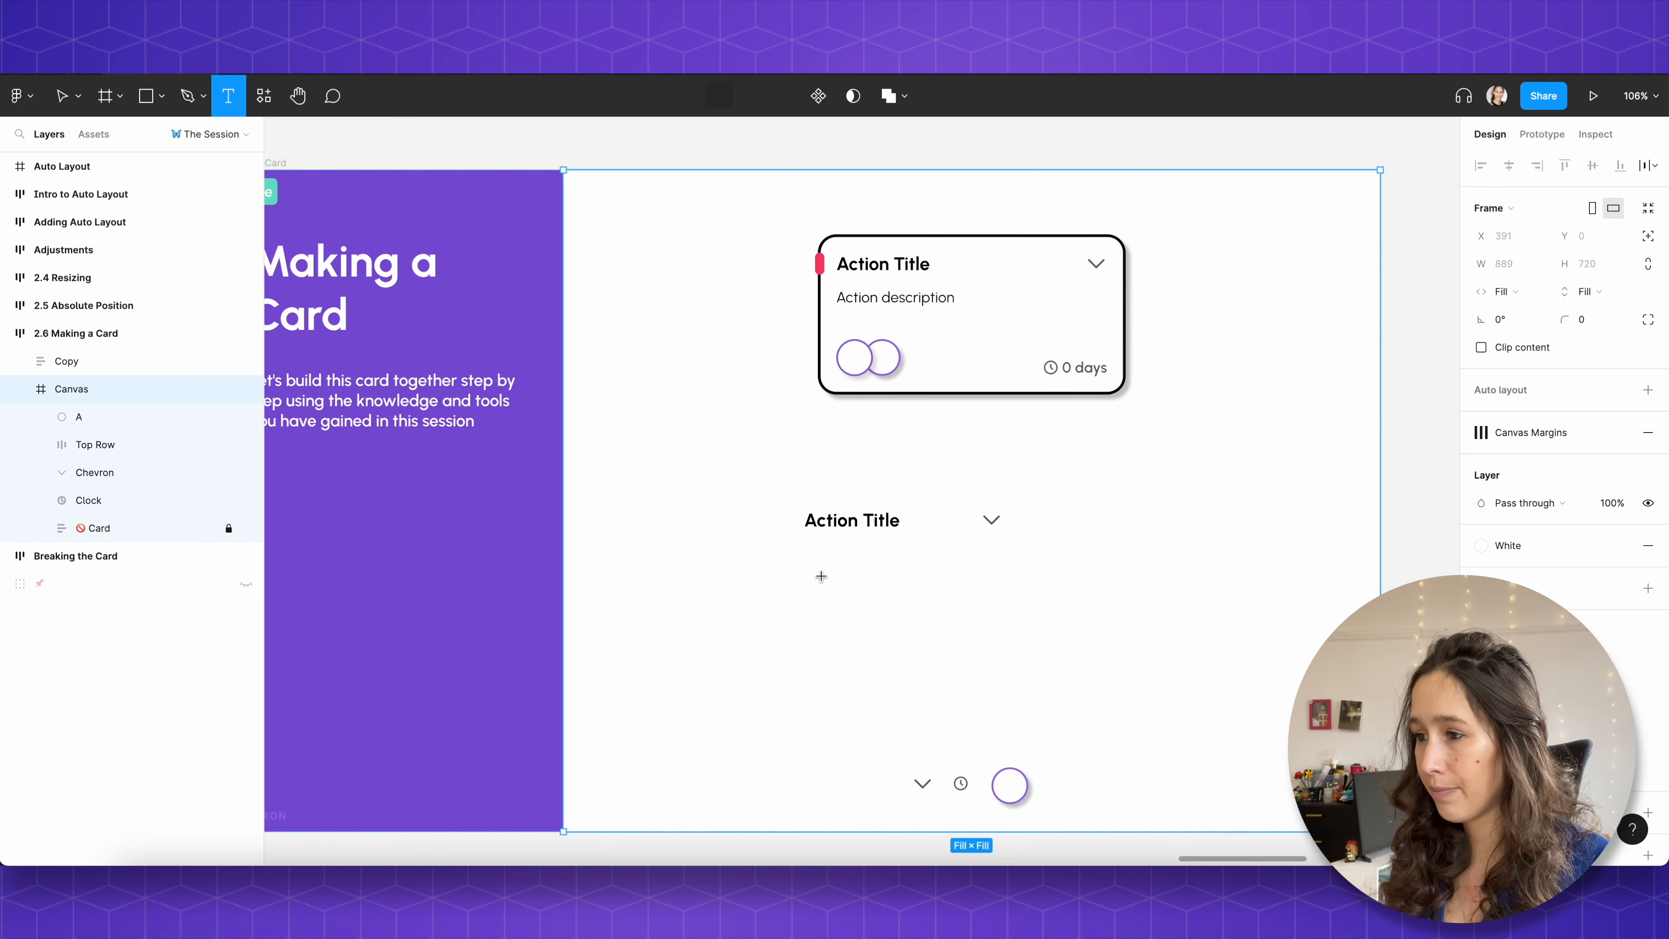
click(821, 575)
text(A)
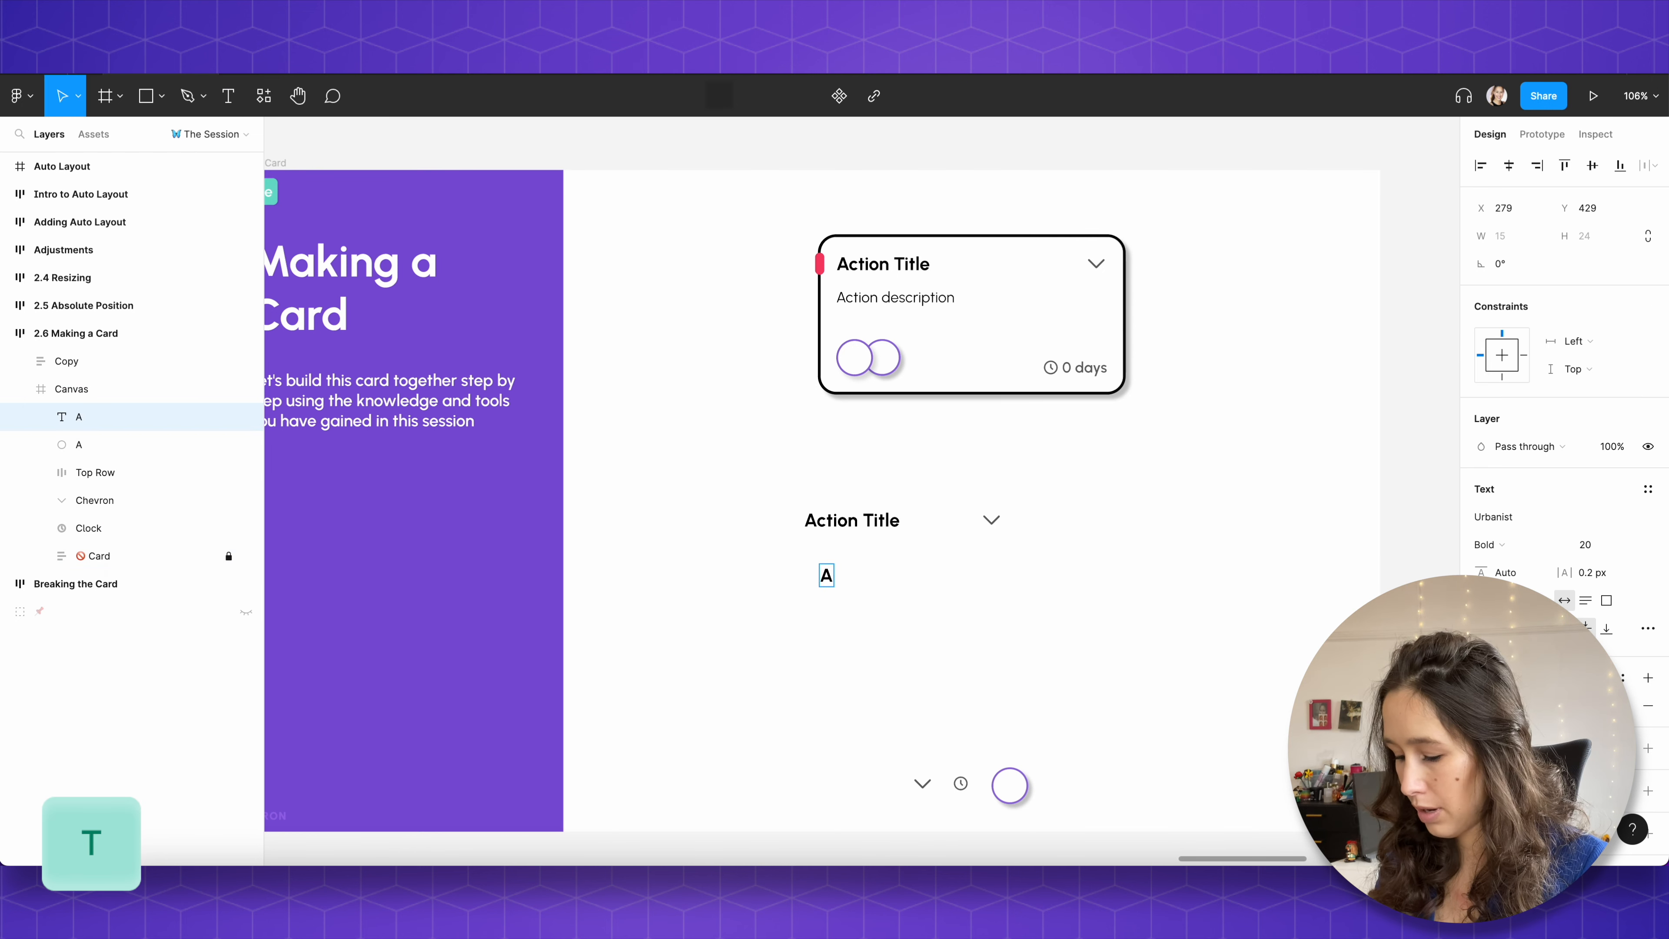
text(ction description)
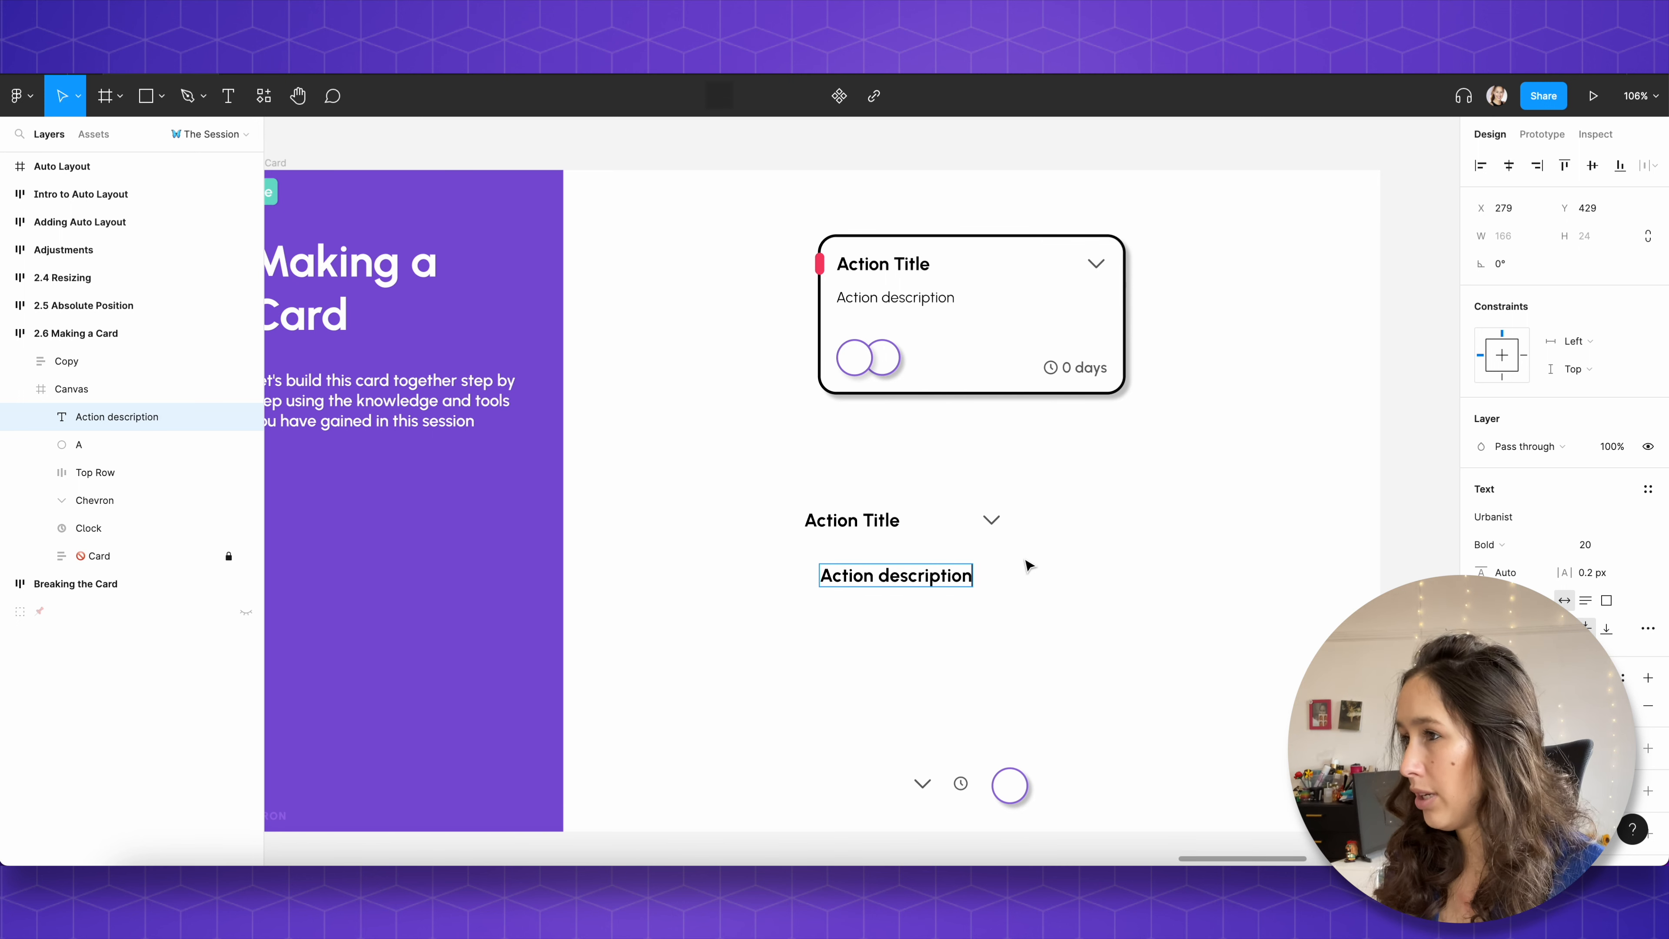
key(Escape)
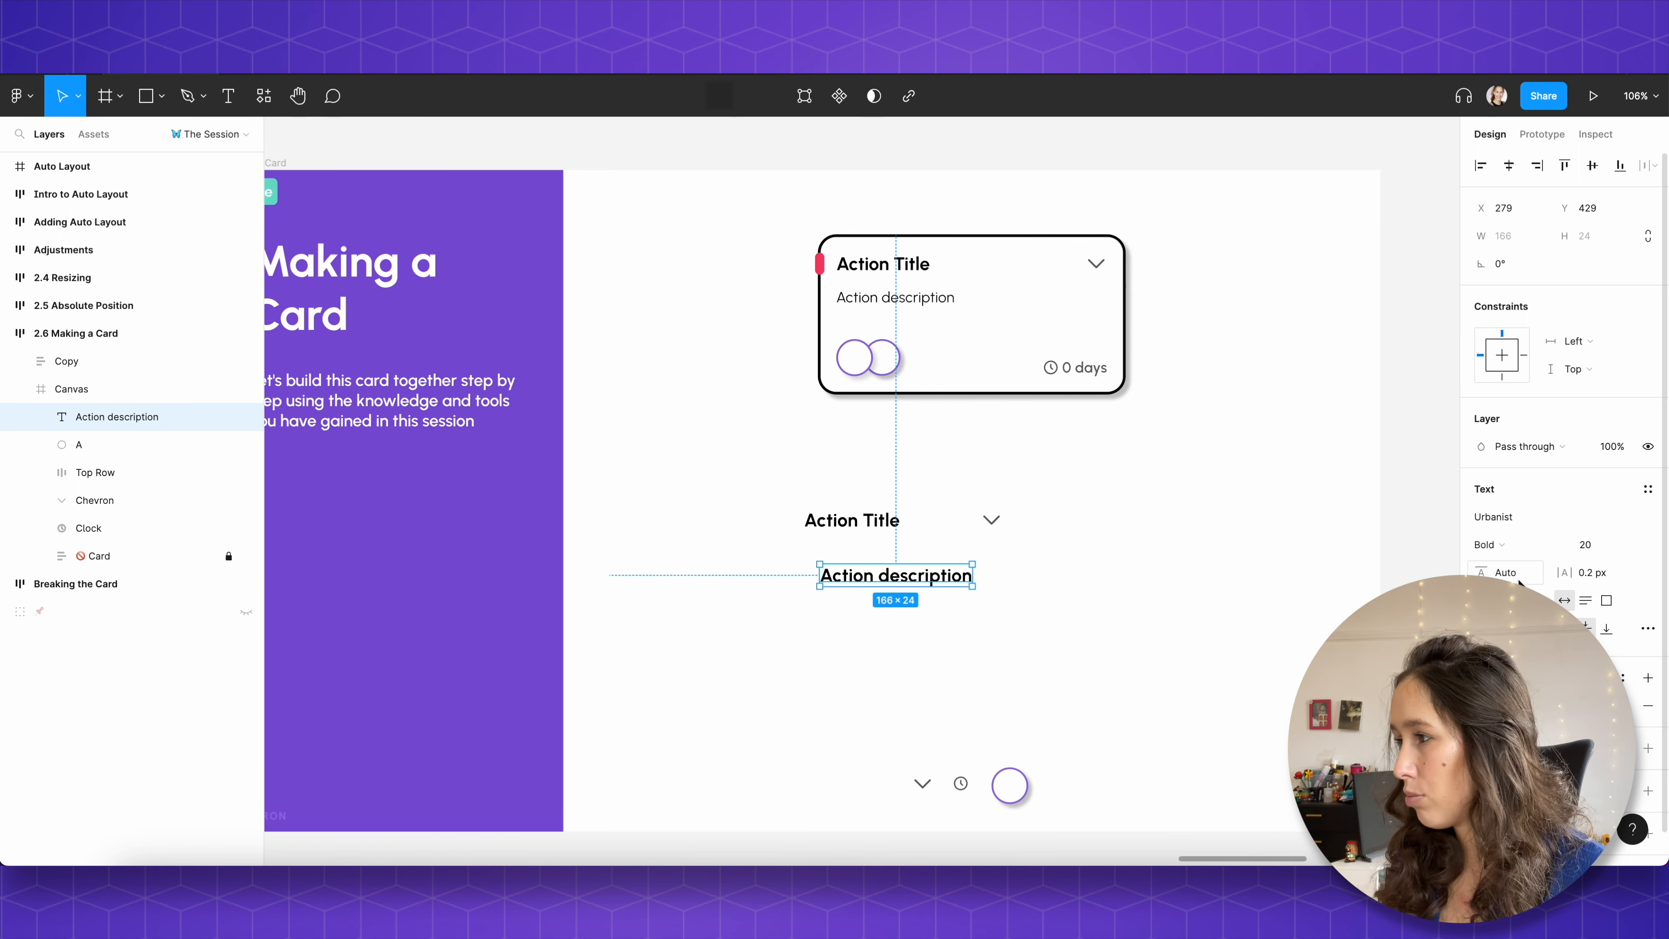
Step: Format the "Action description" text as Regular, size 16, and align it under the title's left edge
click(1589, 545)
text(16)
key(Return)
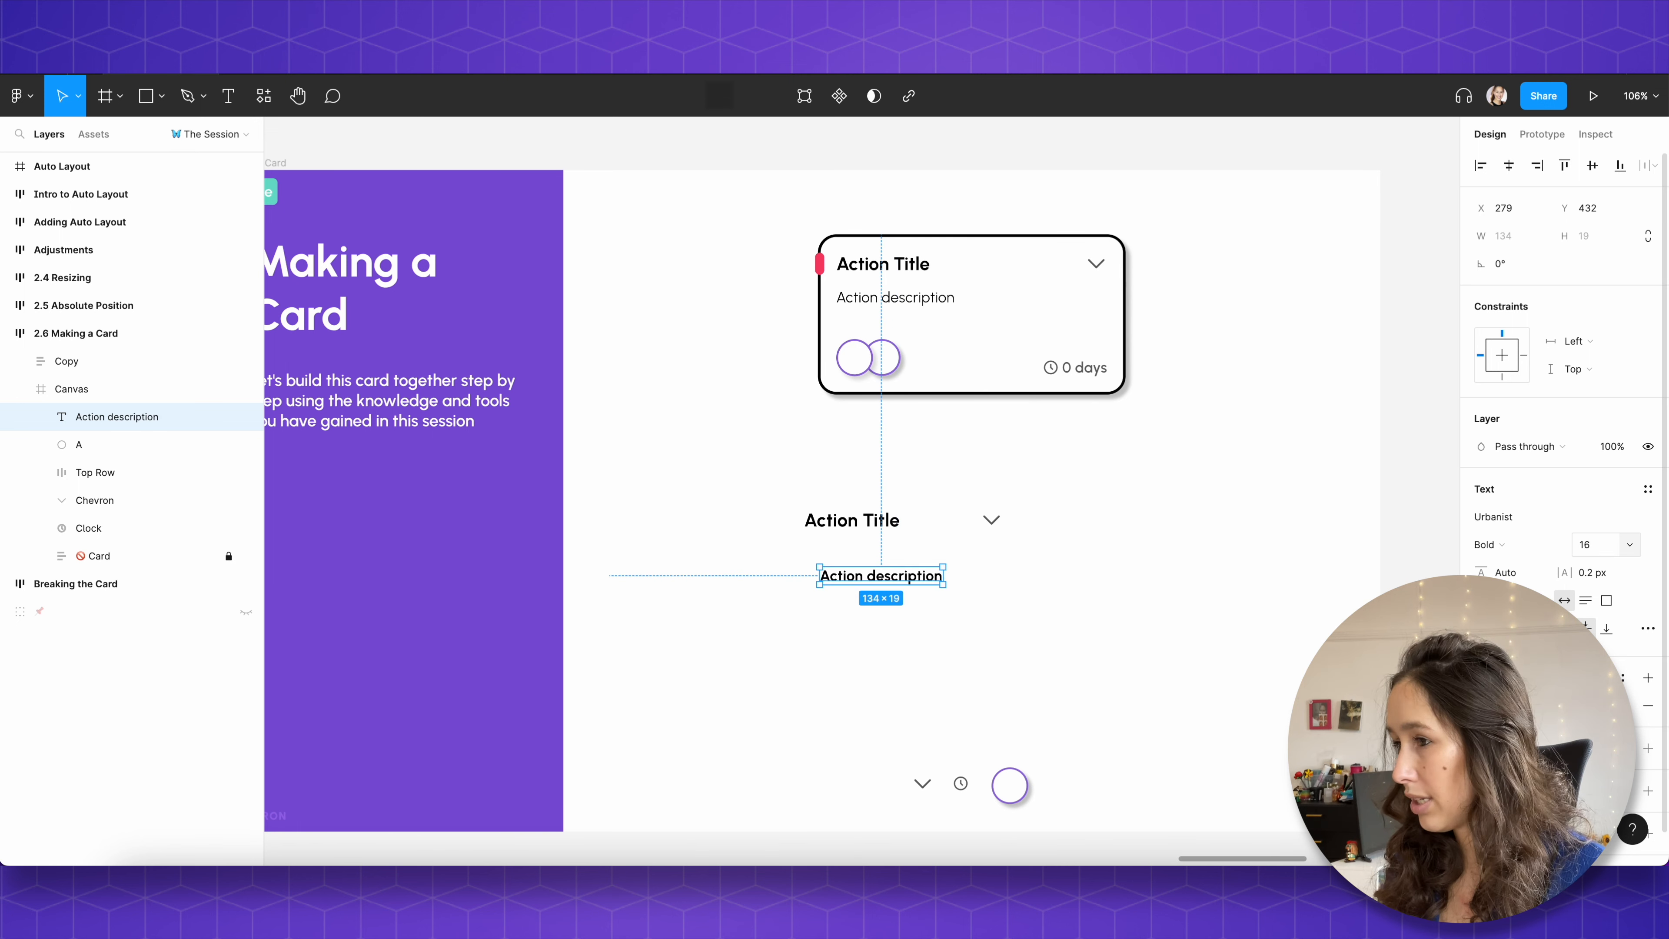
click(1489, 544)
click(1513, 482)
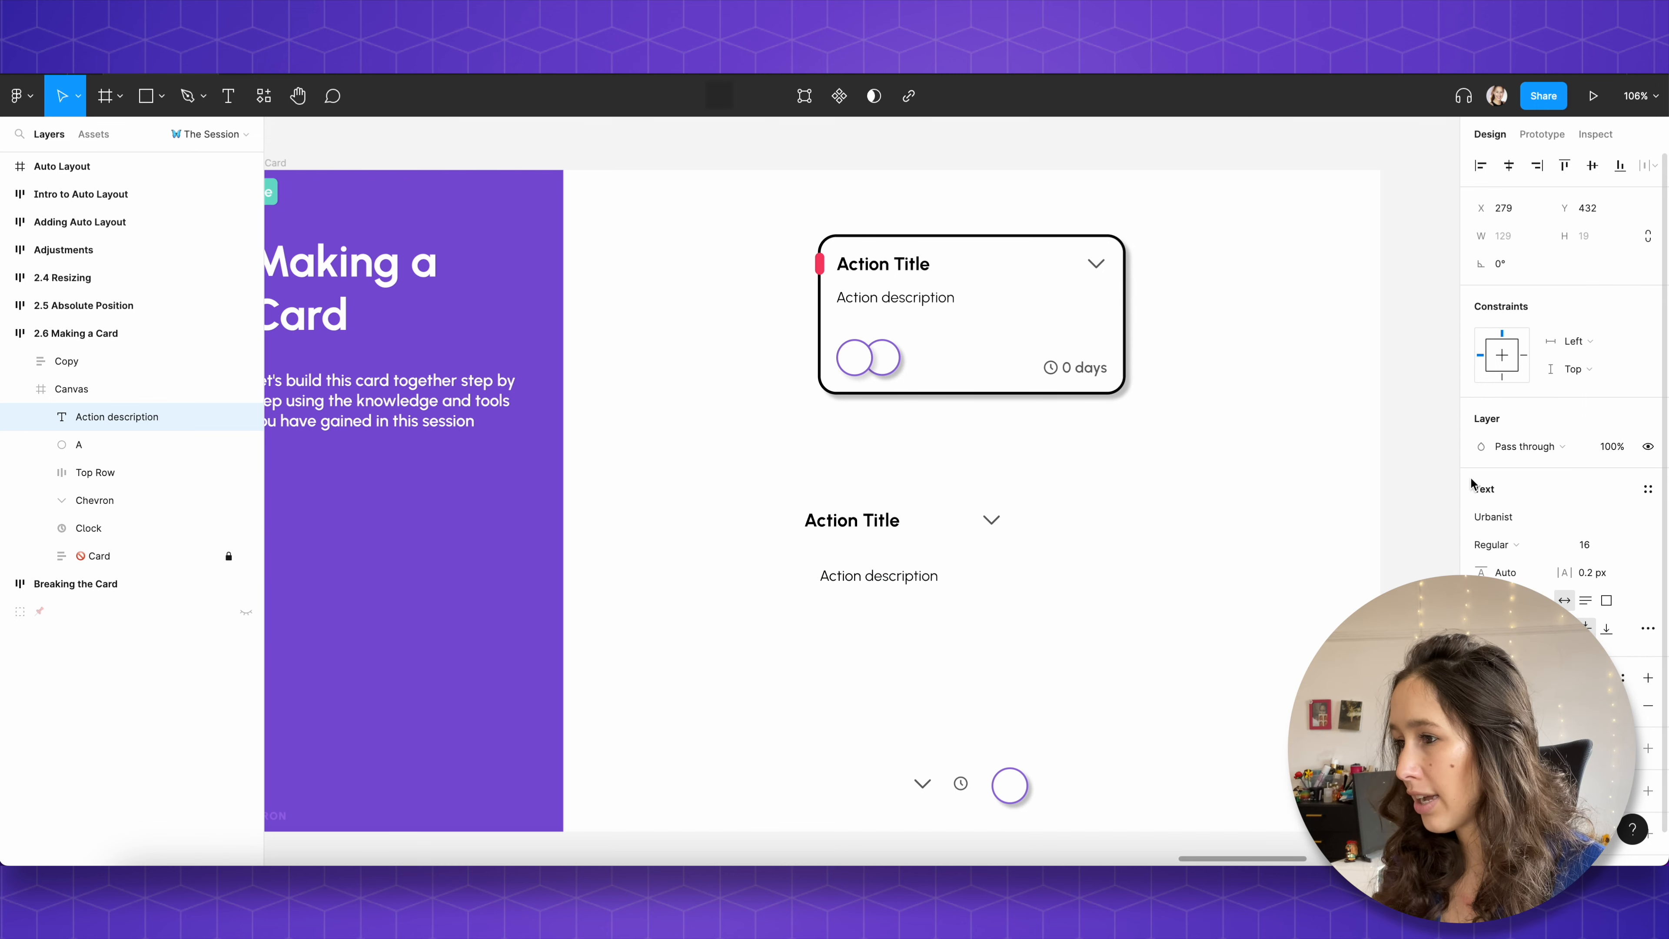
key(Escape)
drag(894, 584, 894, 566)
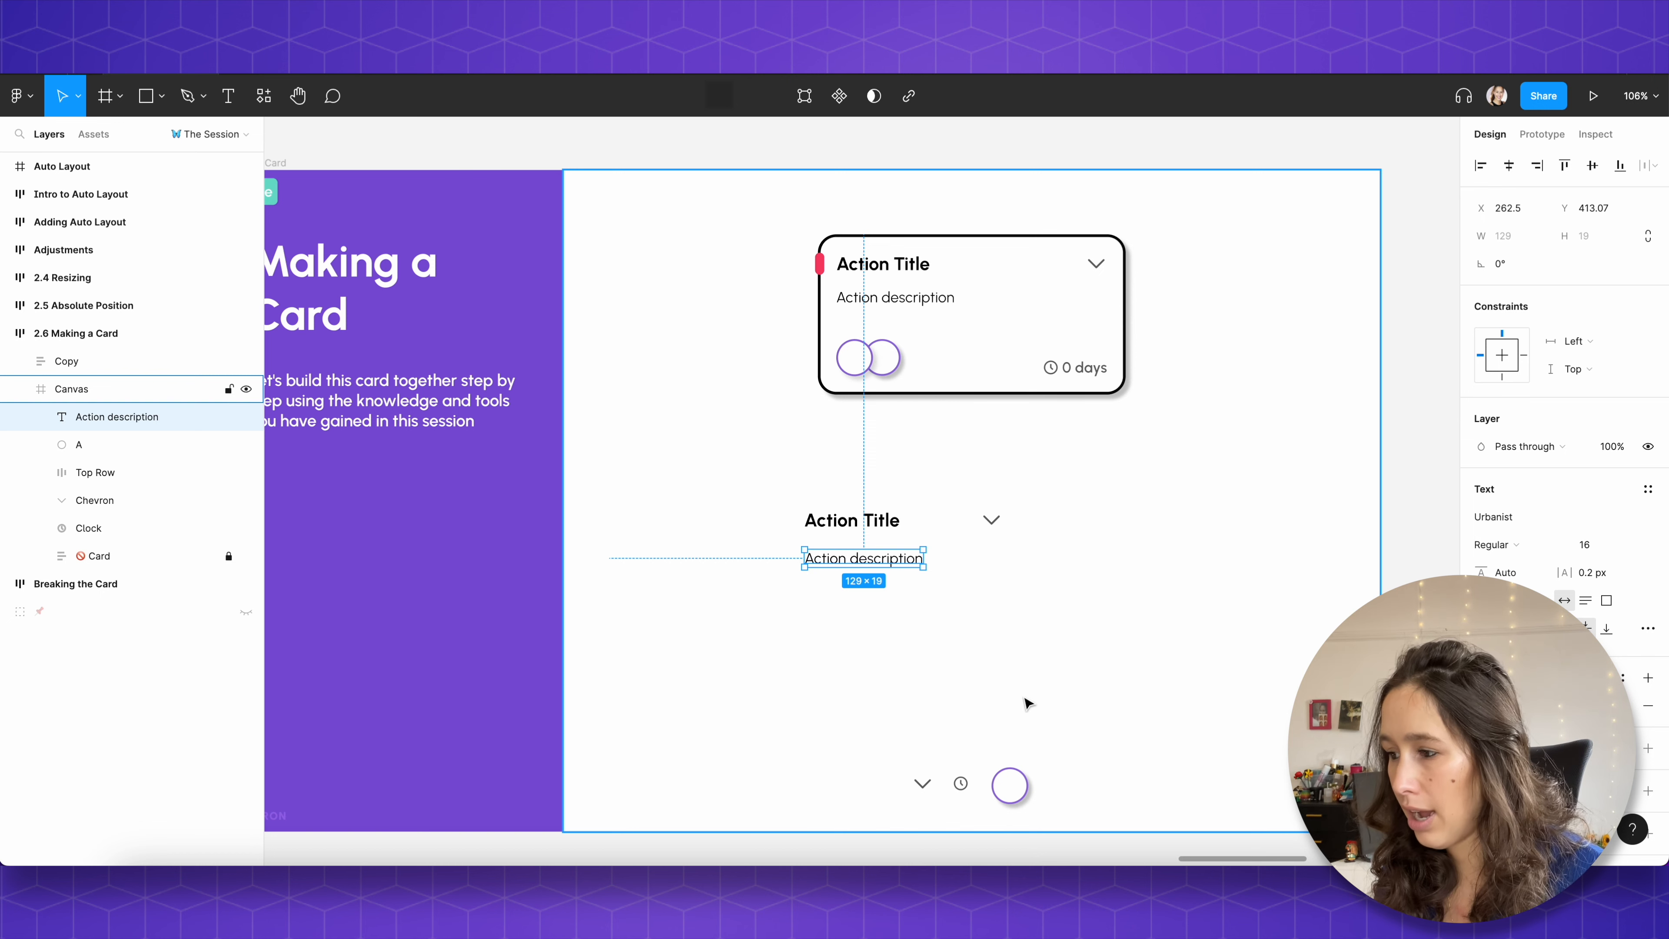
Step: Place two copies of the avatar circle side by side below the description, and a copy of the clock icon to their right
click(1016, 796)
drag(1017, 796, 875, 634)
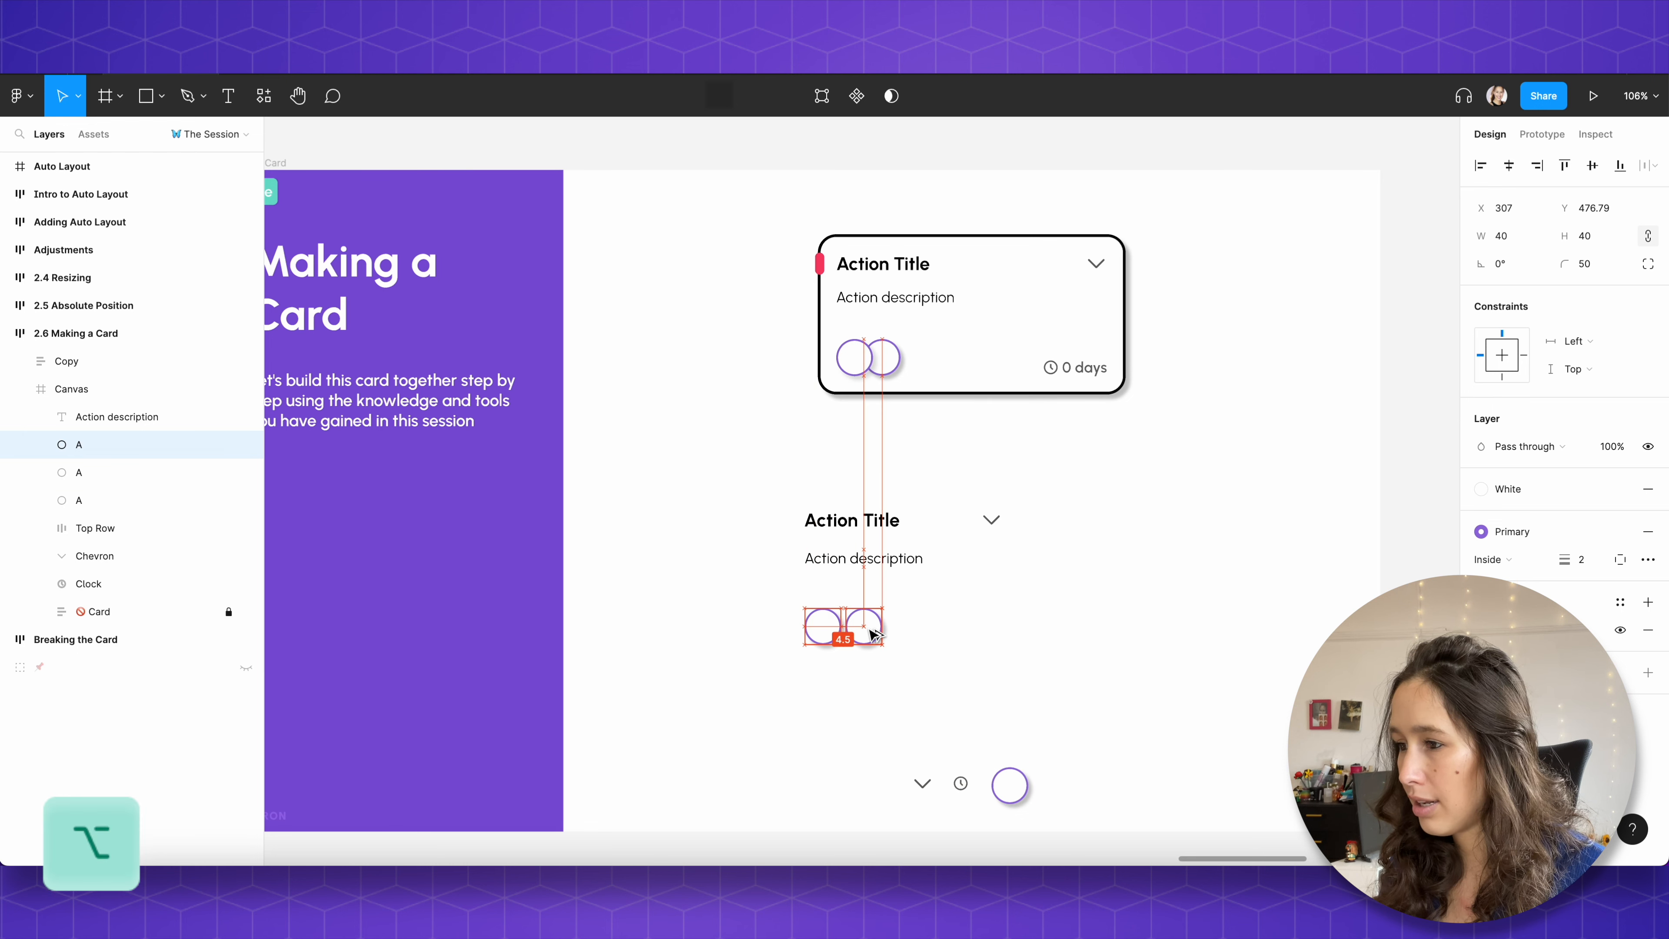
click(961, 786)
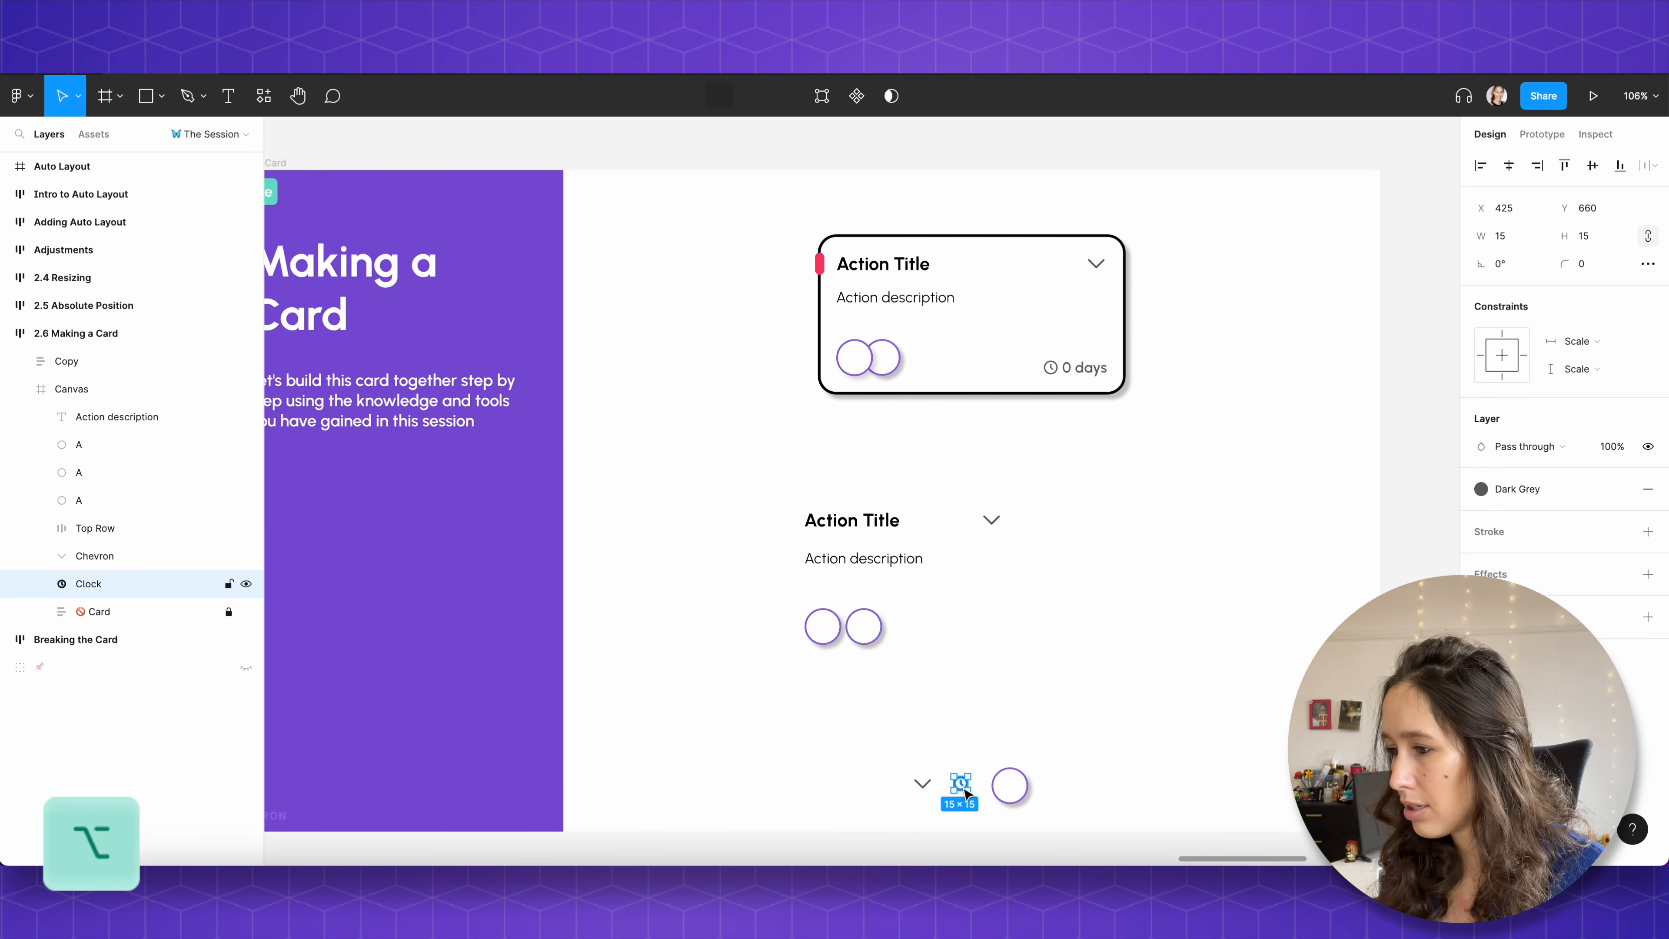
drag(961, 787, 998, 645)
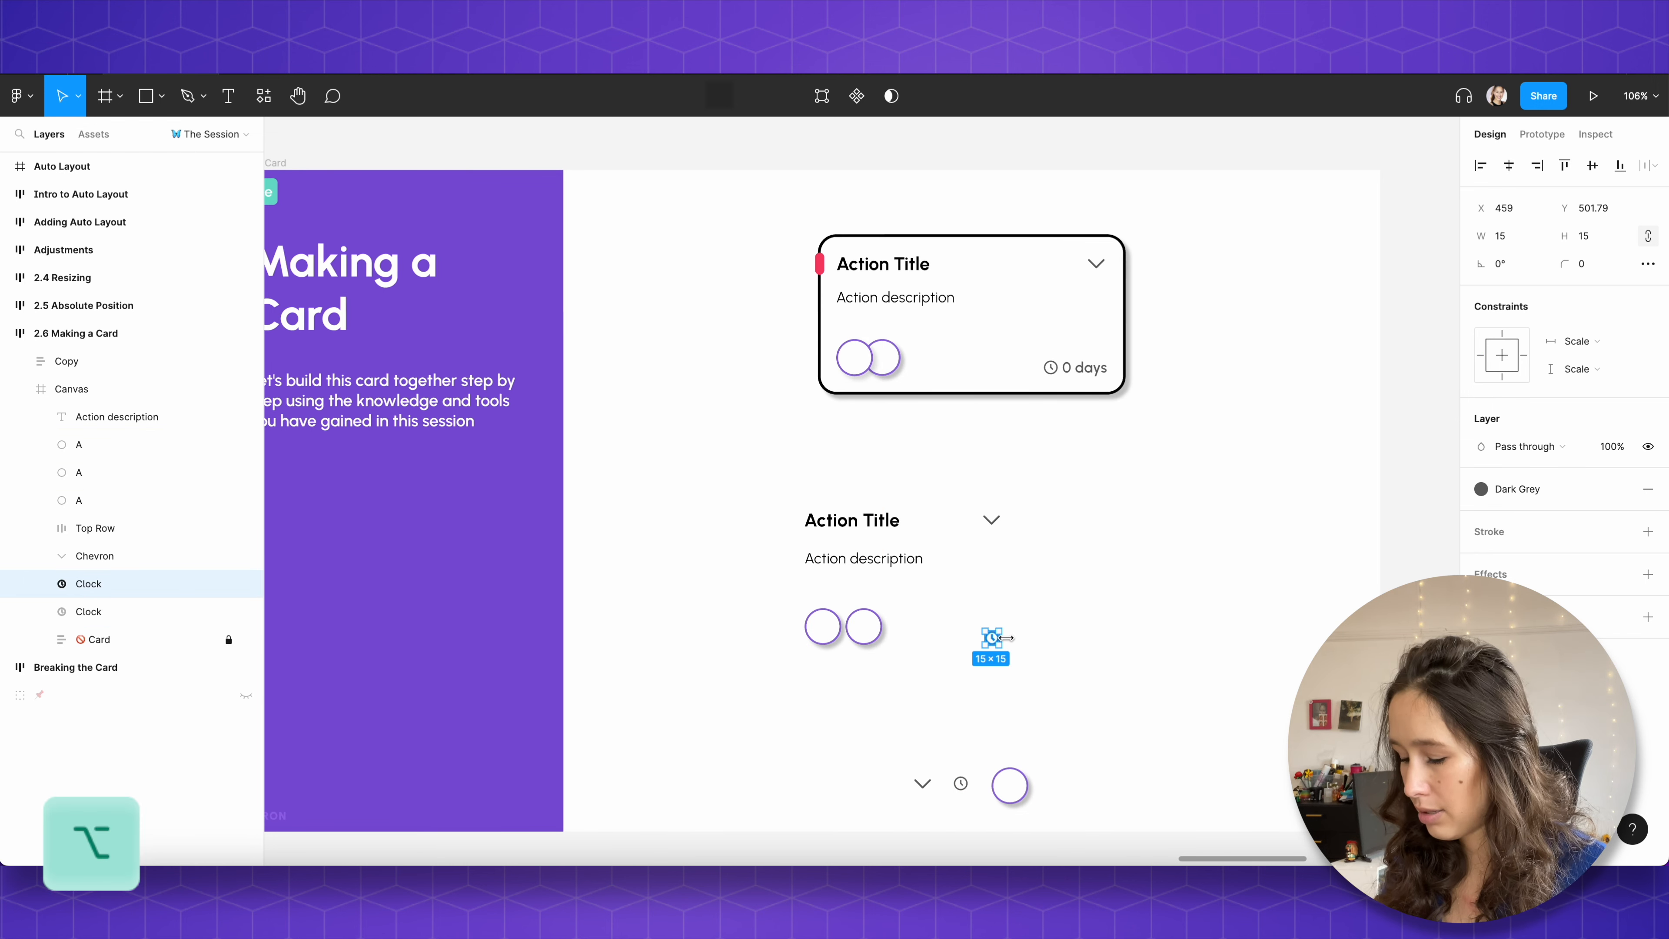
Step: Add a text layer reading "0 days" beside the copied clock icon
key(t)
click(1010, 637)
text(0 days)
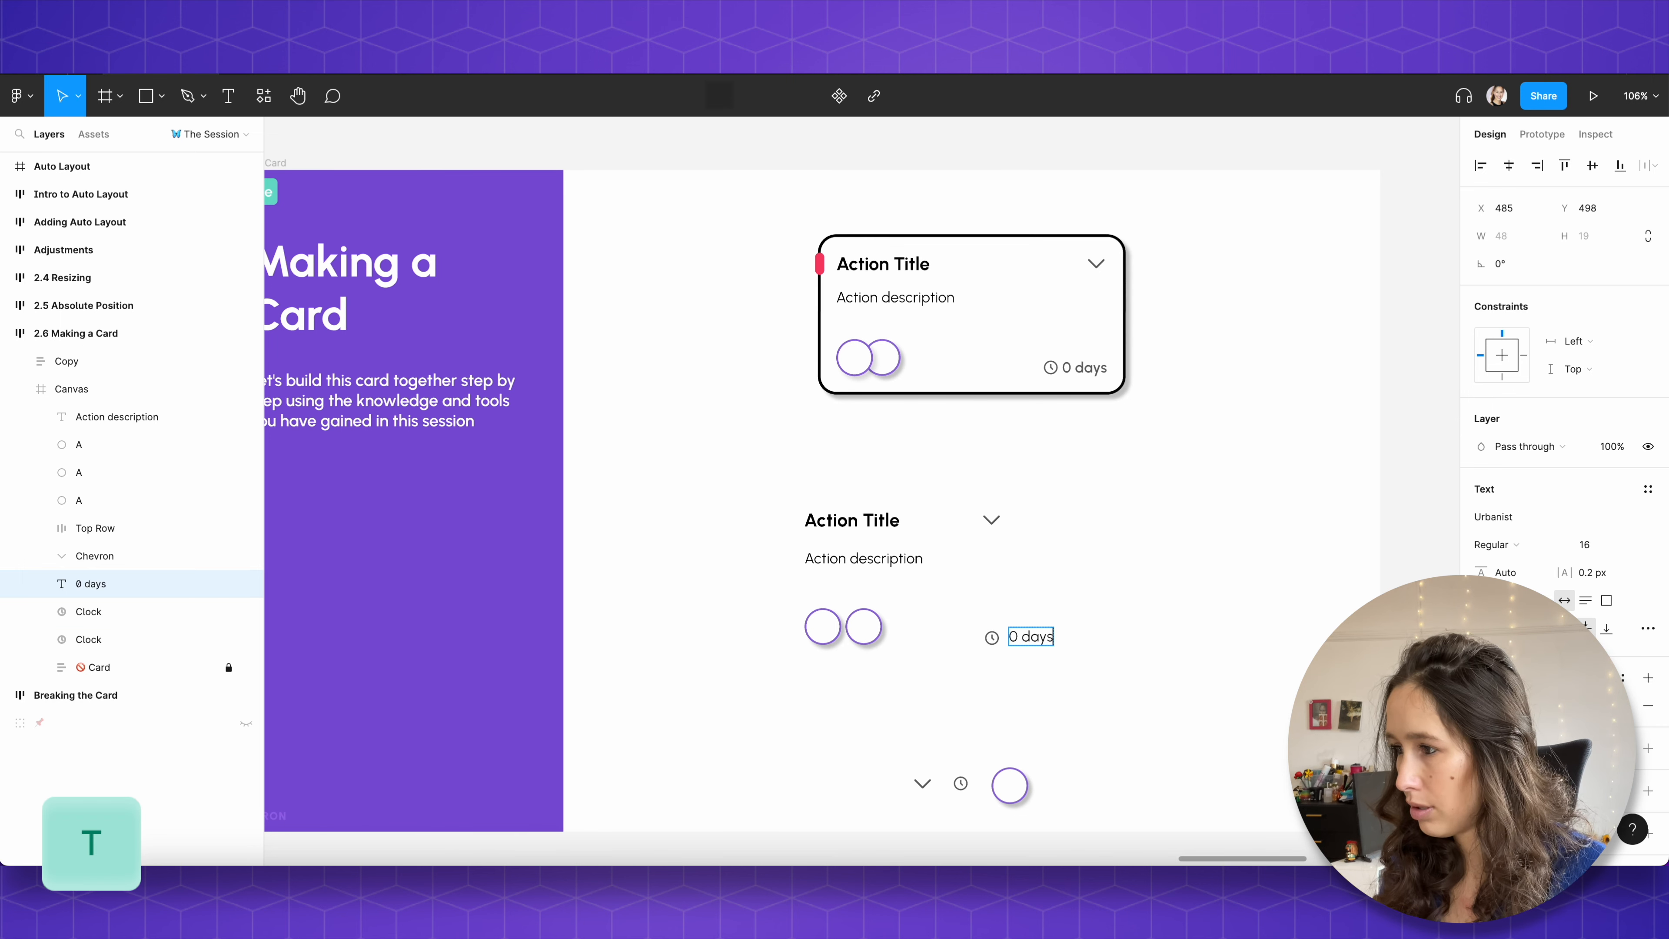
key(Escape)
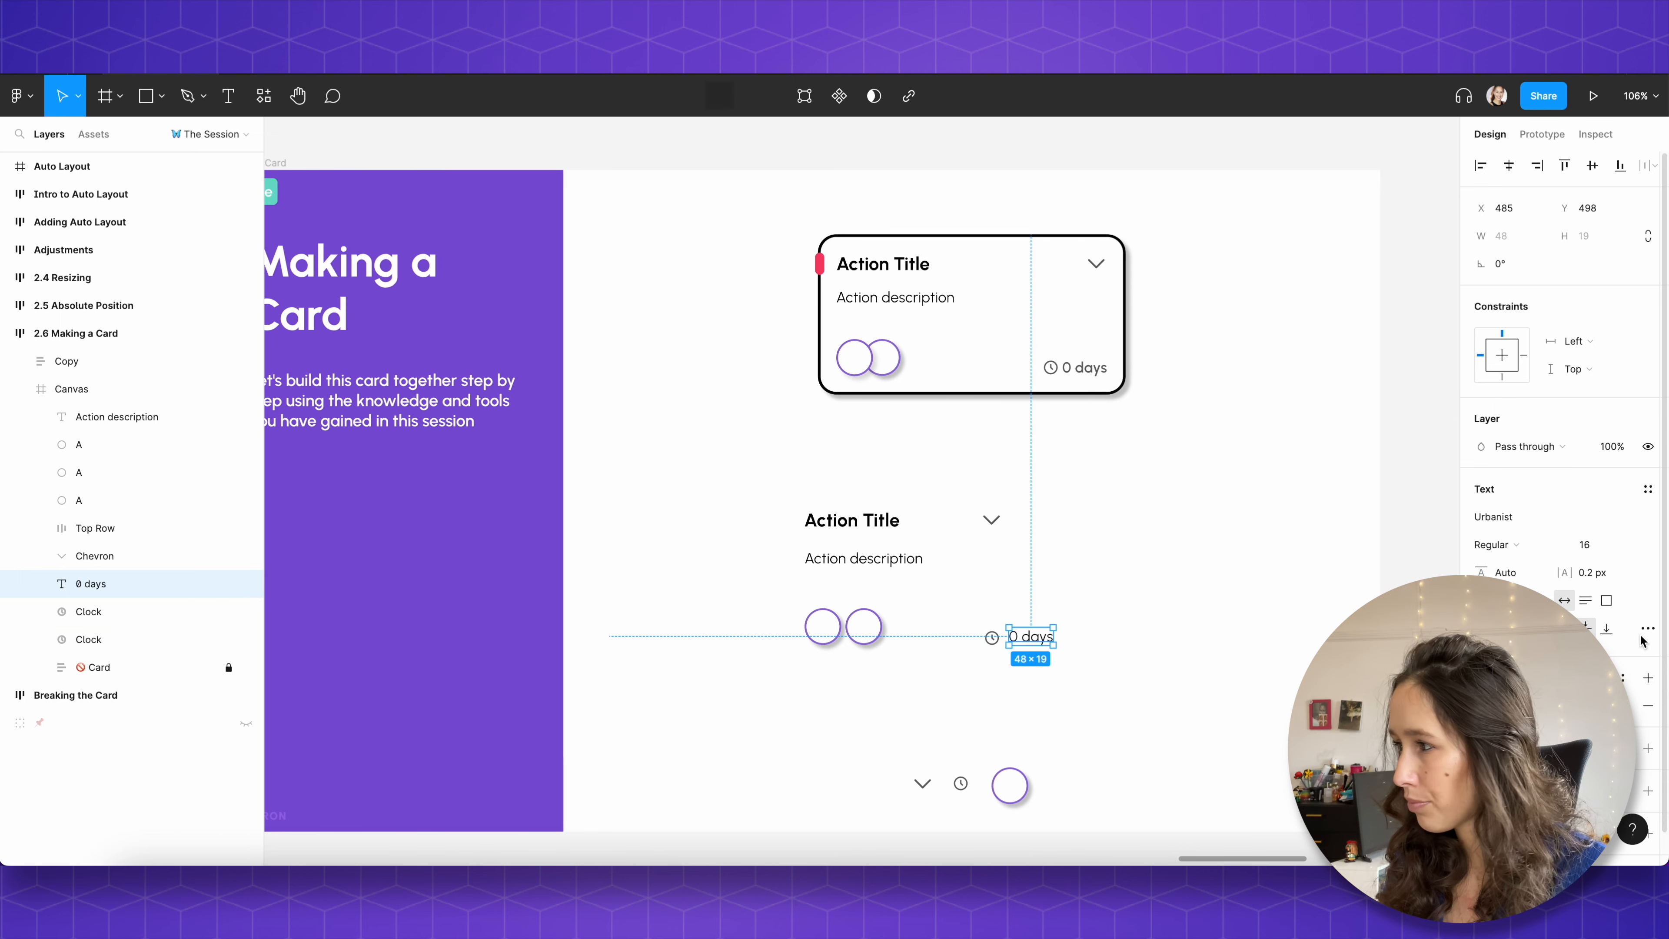
Step: Format the "0 days" text as SemiBold with a font size of 14
click(1512, 544)
click(1512, 587)
click(1585, 544)
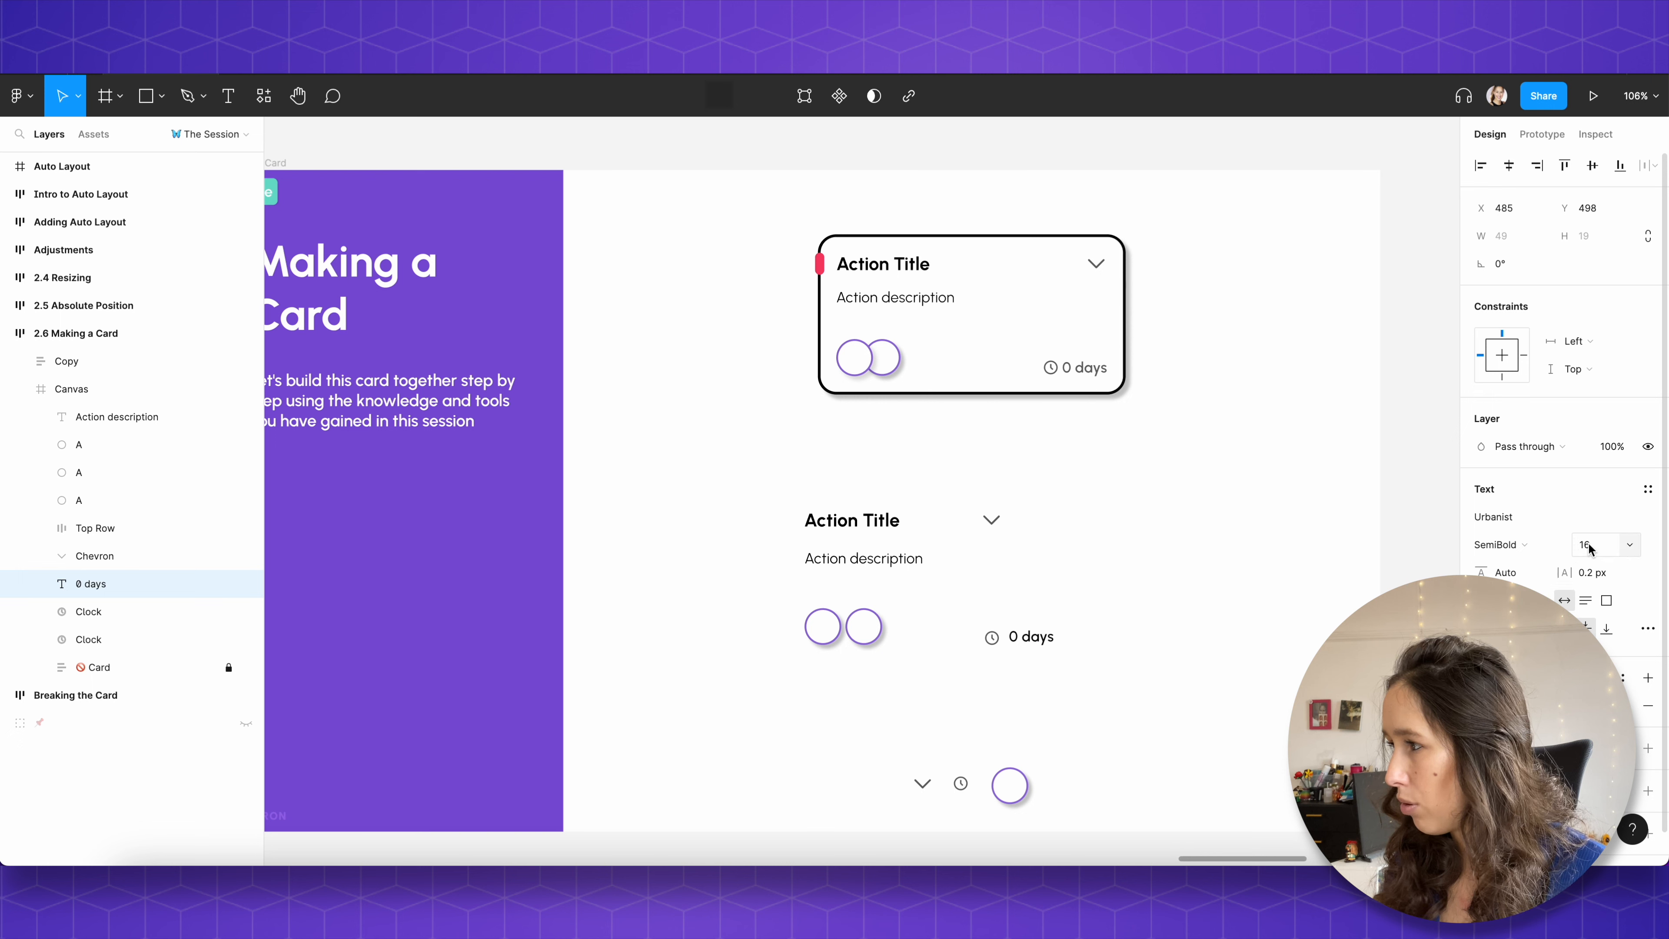
text(14)
key(Return)
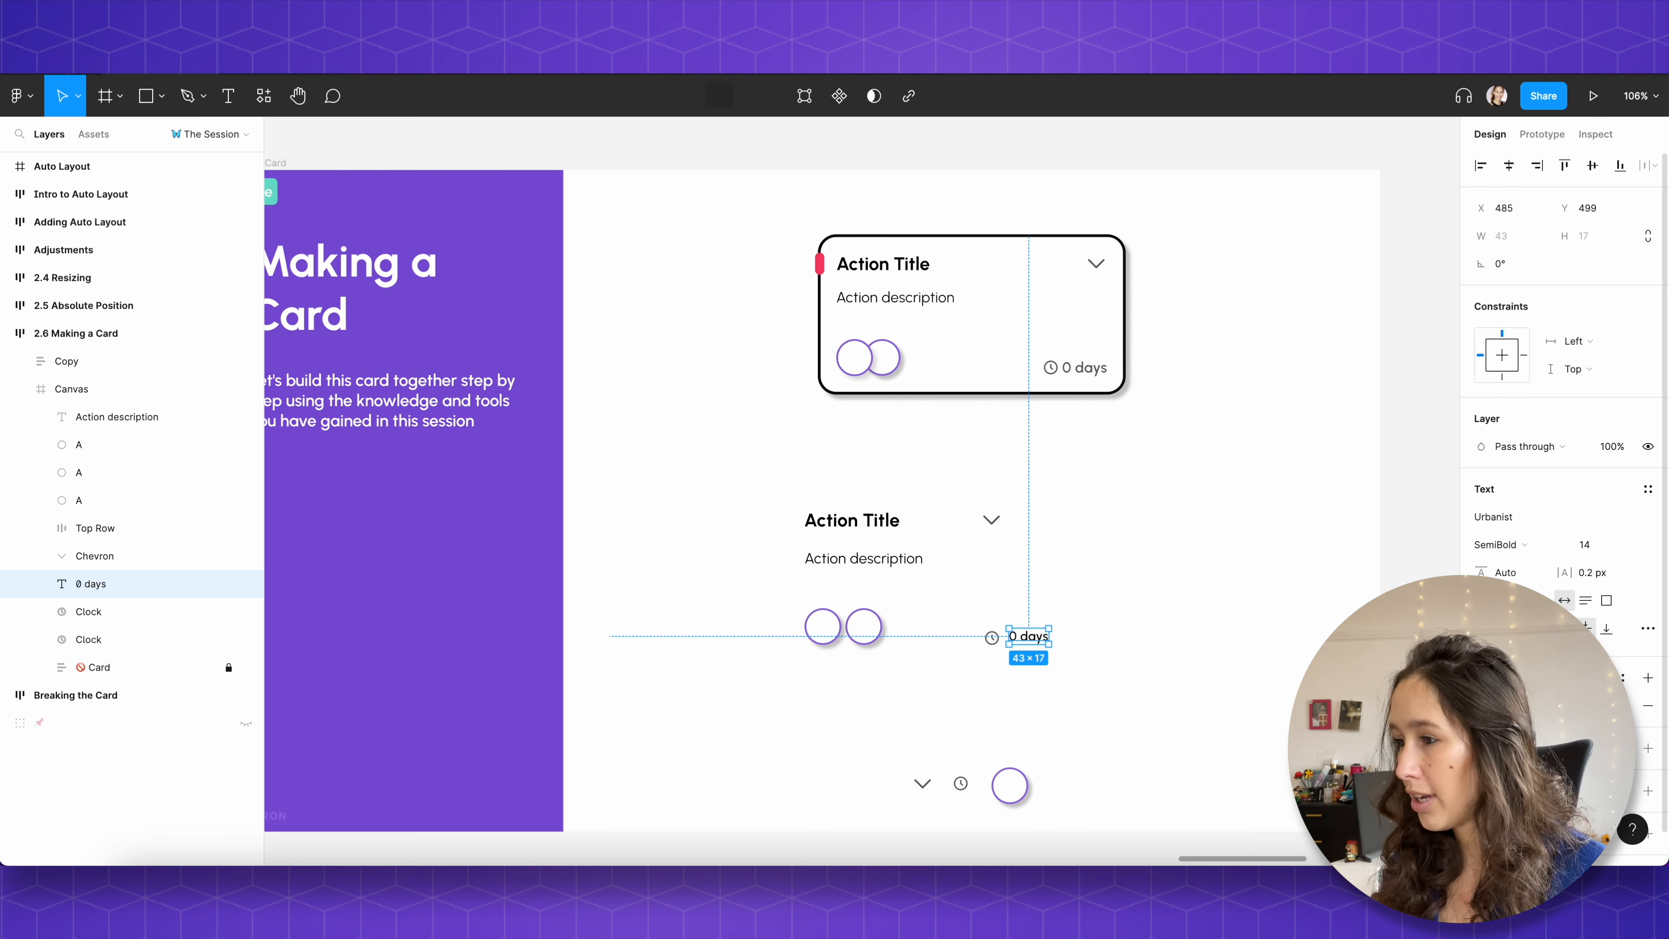
Step: Recolour the new "0 days" text with the grey sampled from the original card's "0 days" label
double_click(1029, 635)
key(Escape)
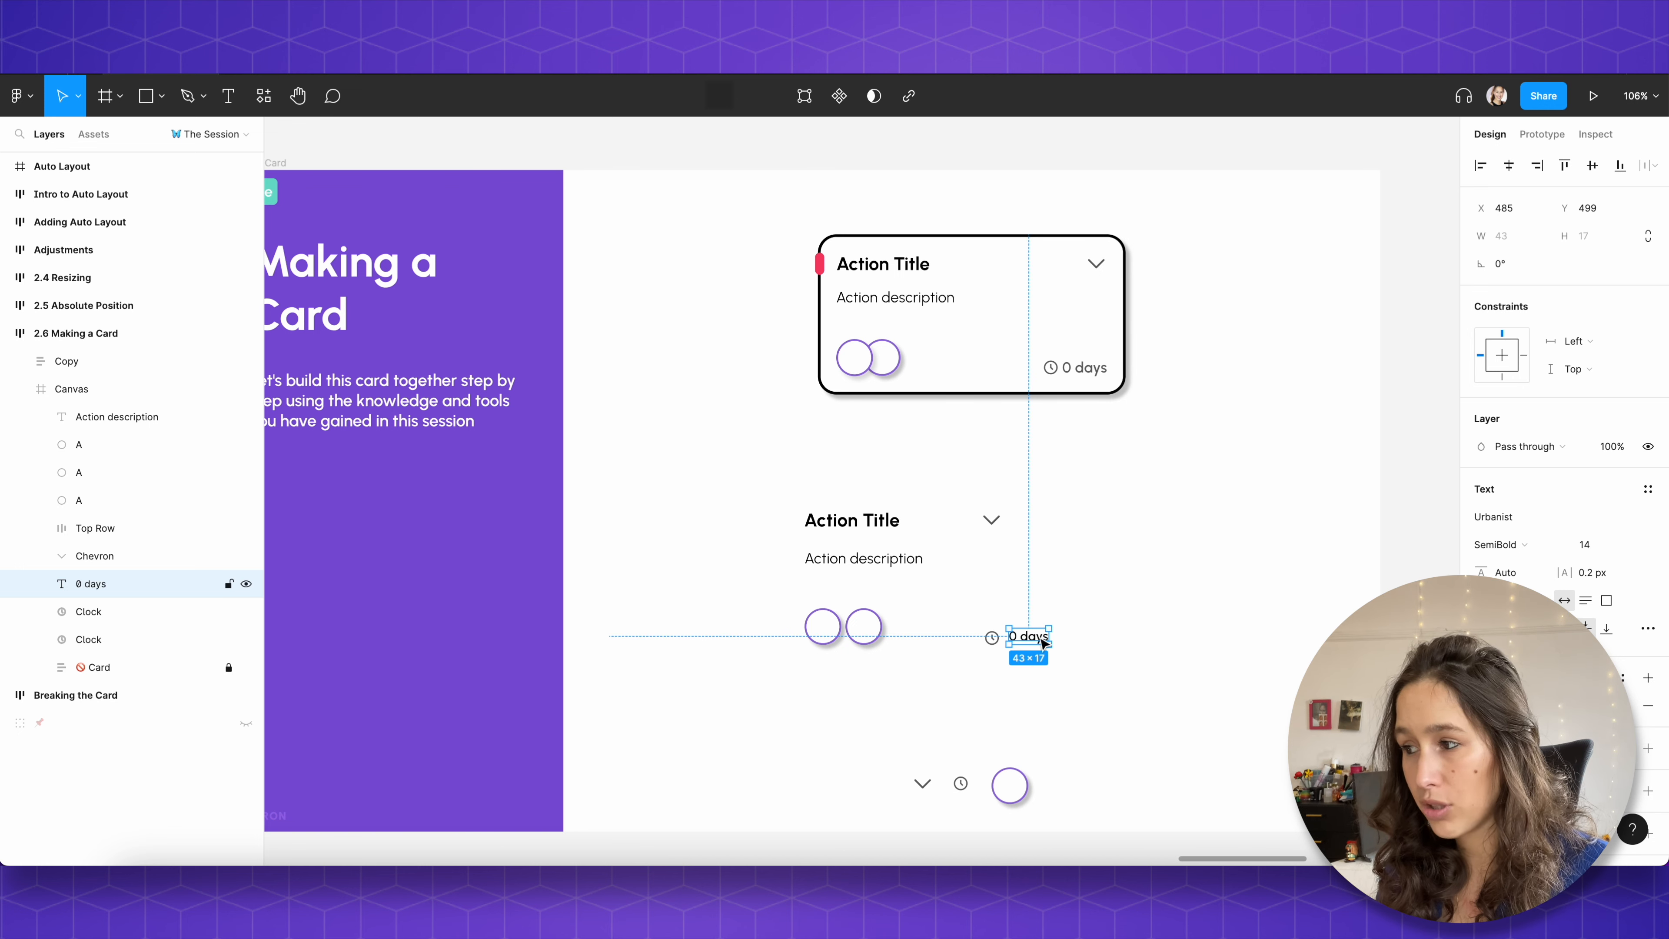
key(i)
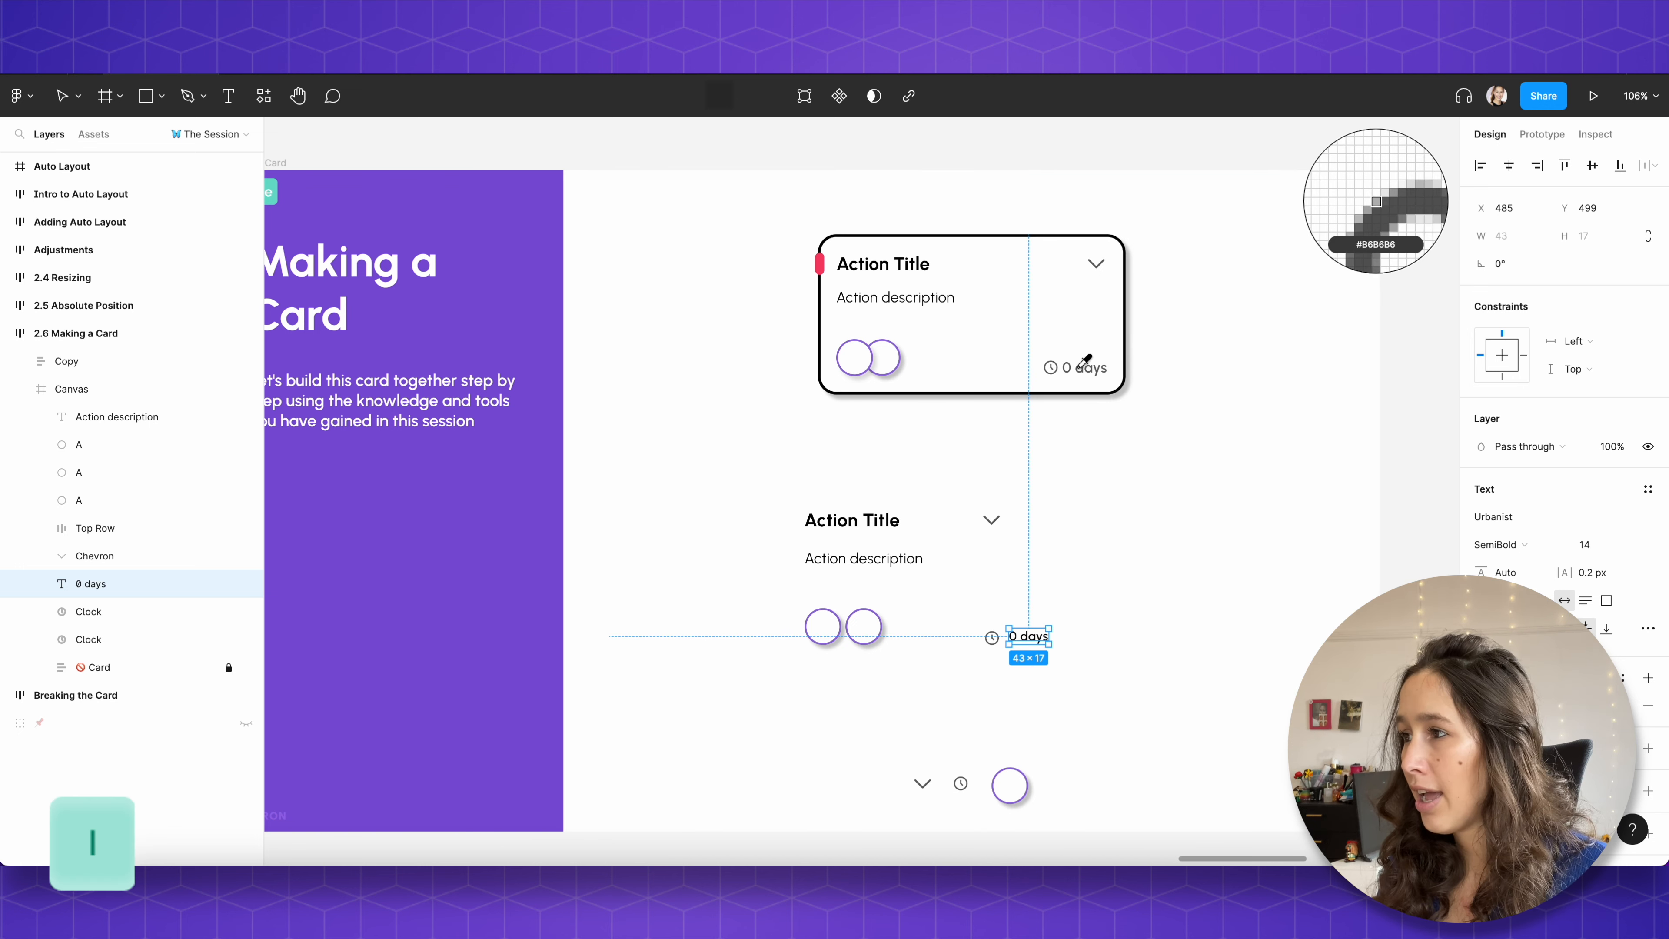
click(1081, 365)
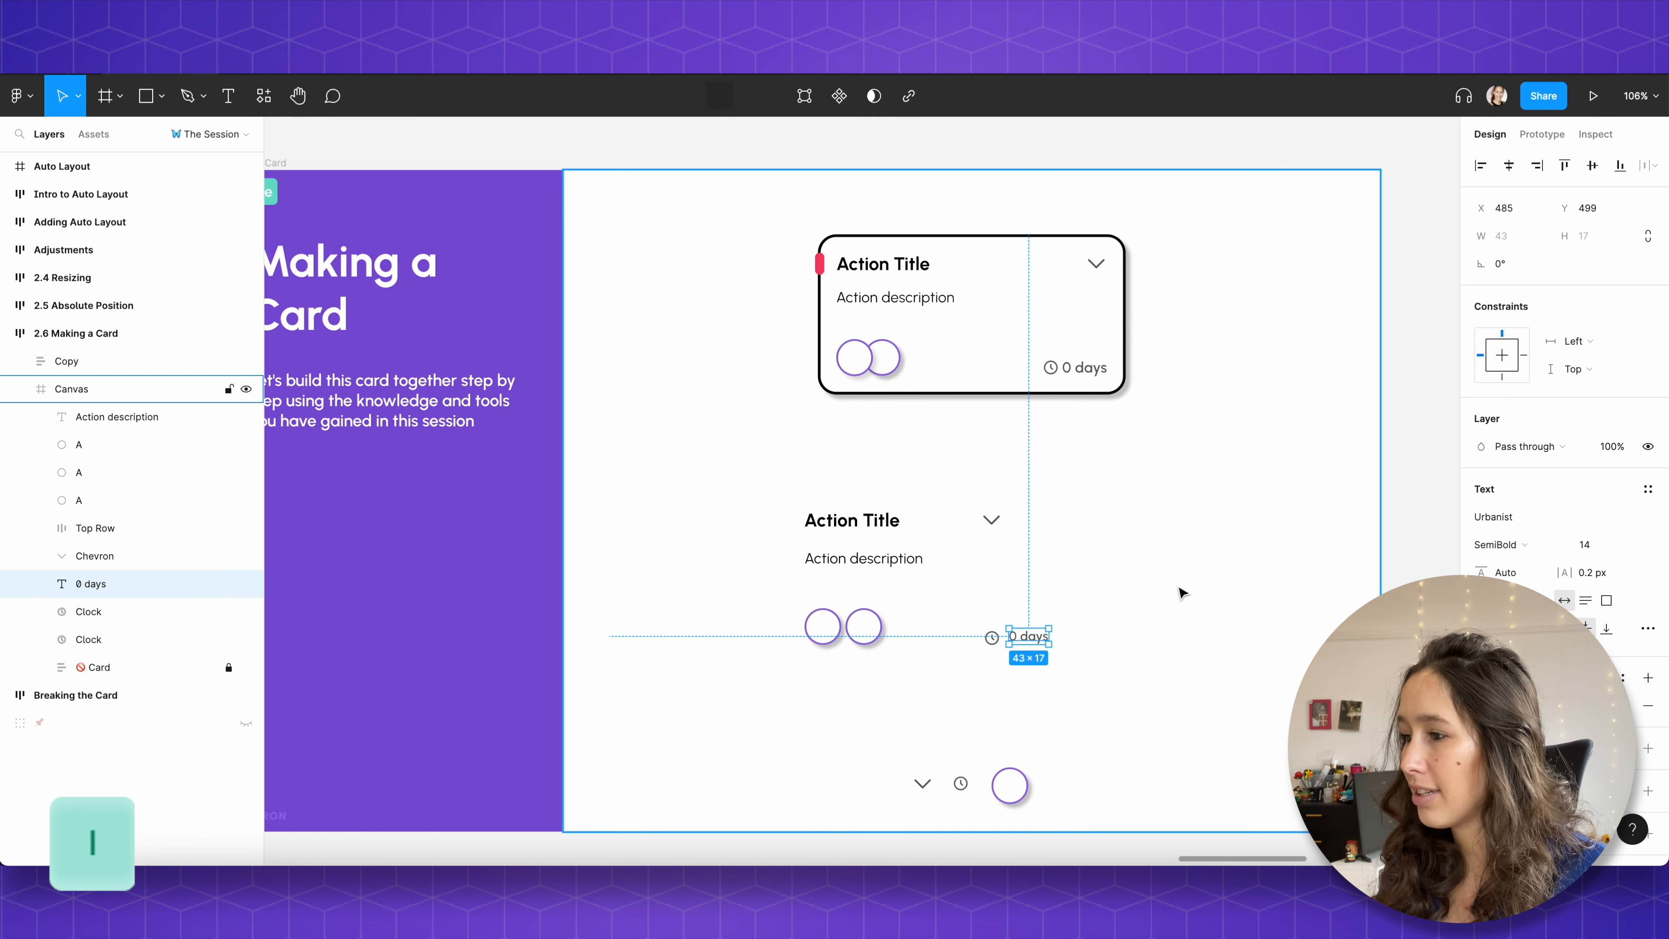
click(1181, 593)
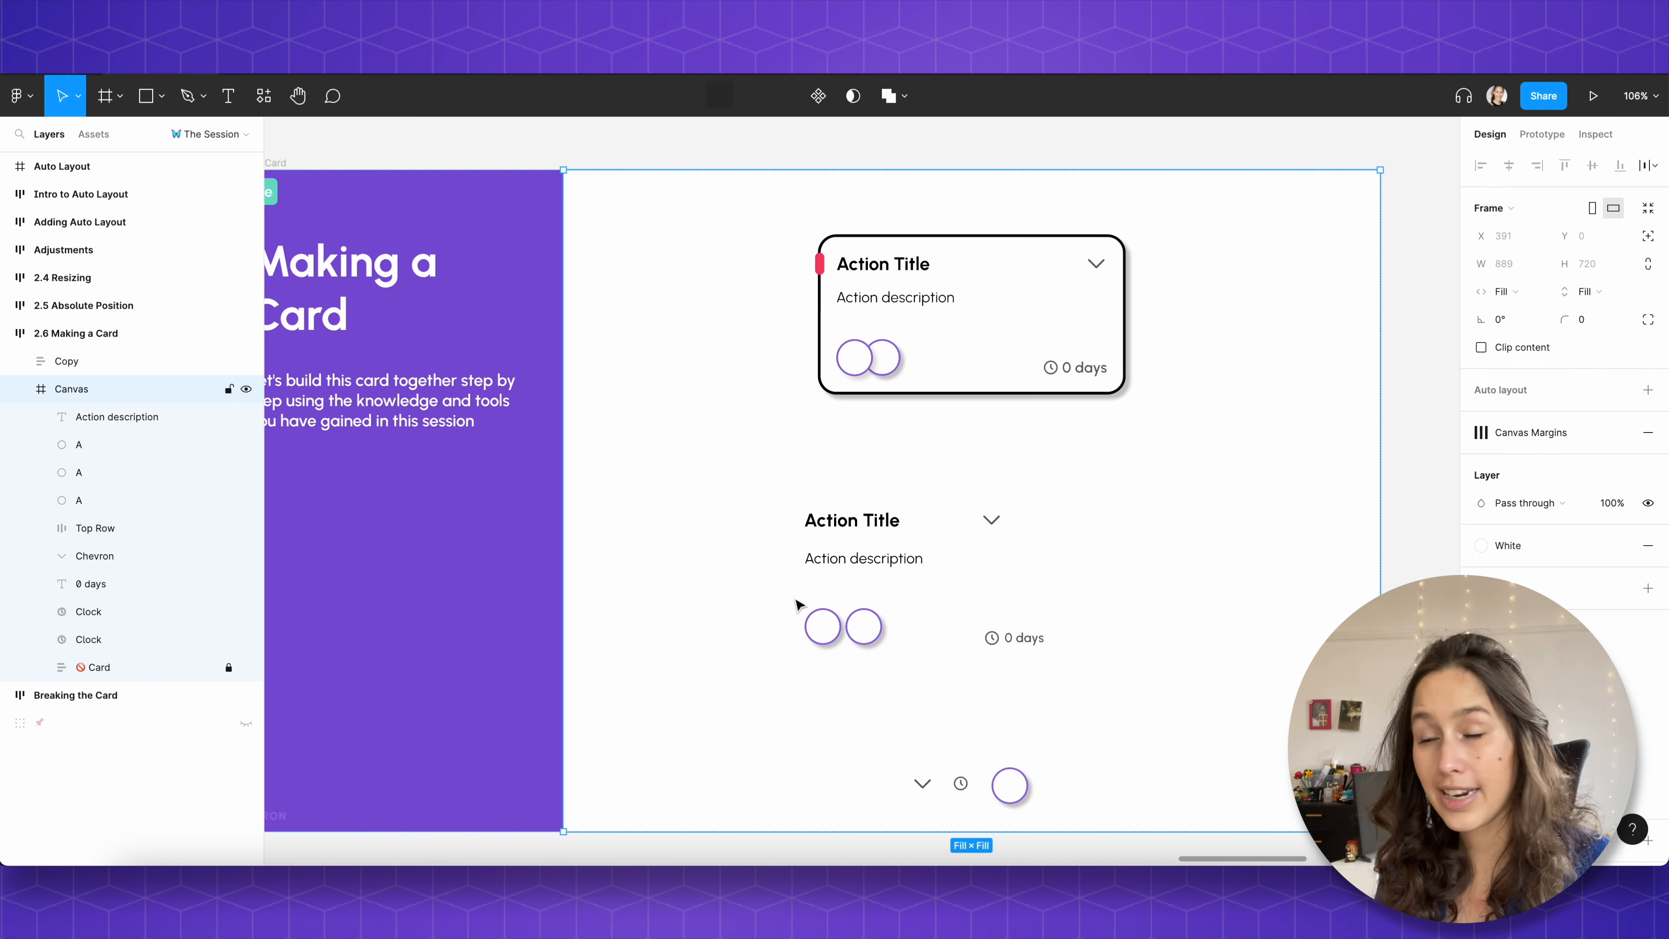
Step: Try to wrap both circles, the clock icon and the "0 days" text in a single auto layout frame
drag(1084, 657, 759, 592)
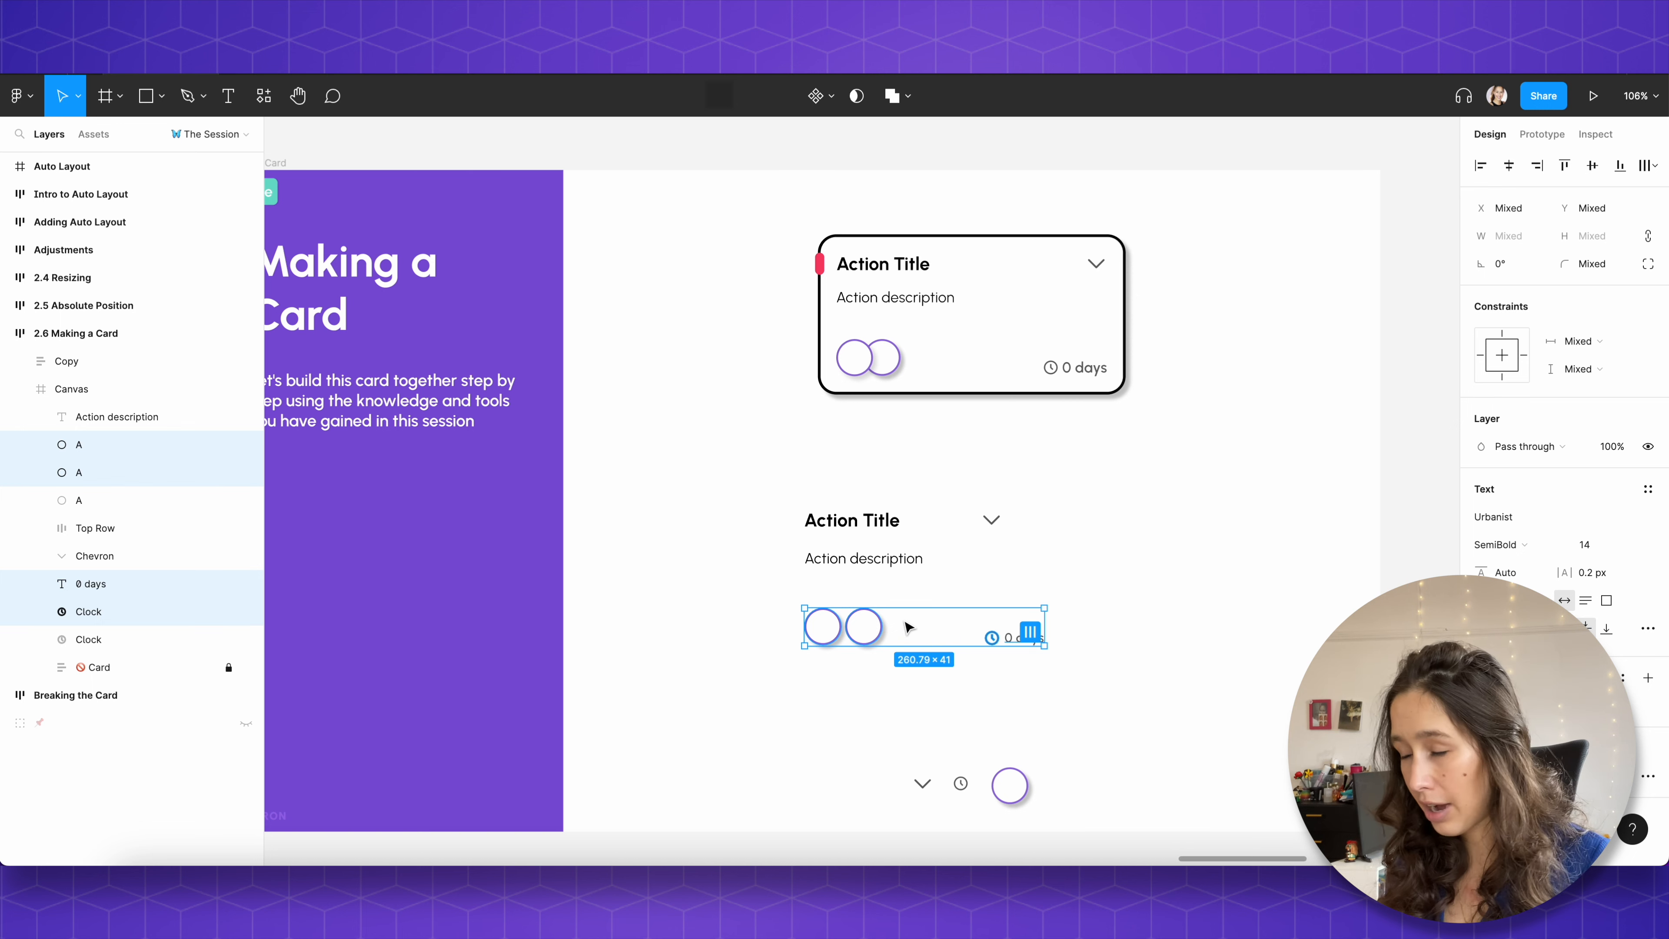
key(shift+a)
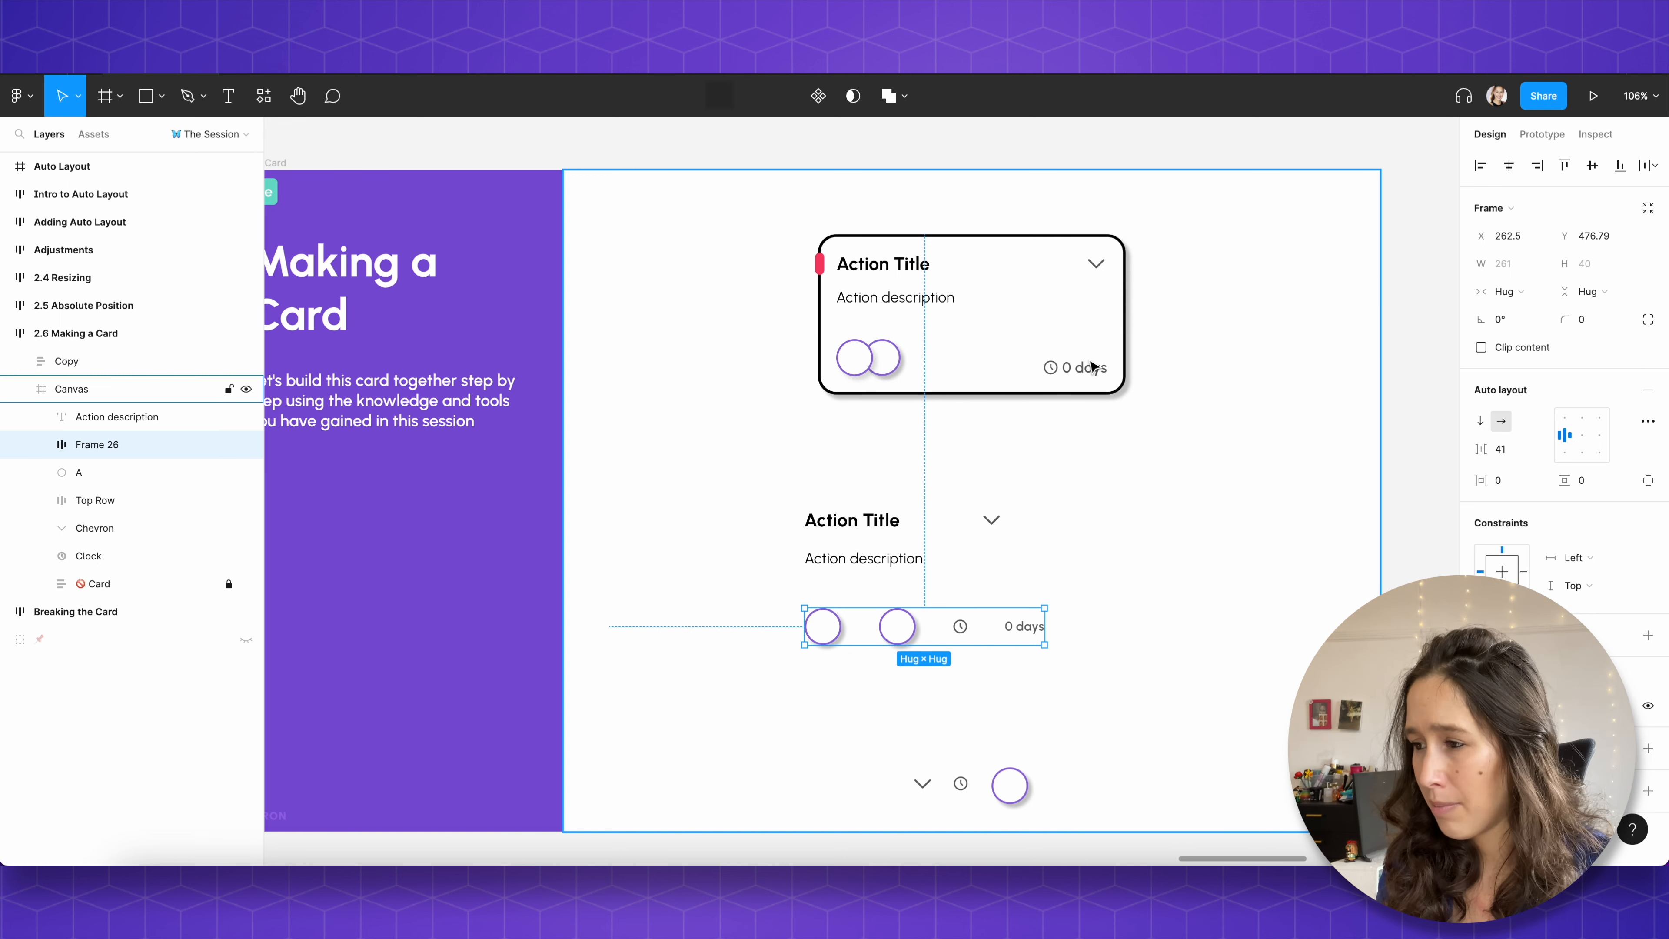
key(ctrl+shift+g)
key(super+z)
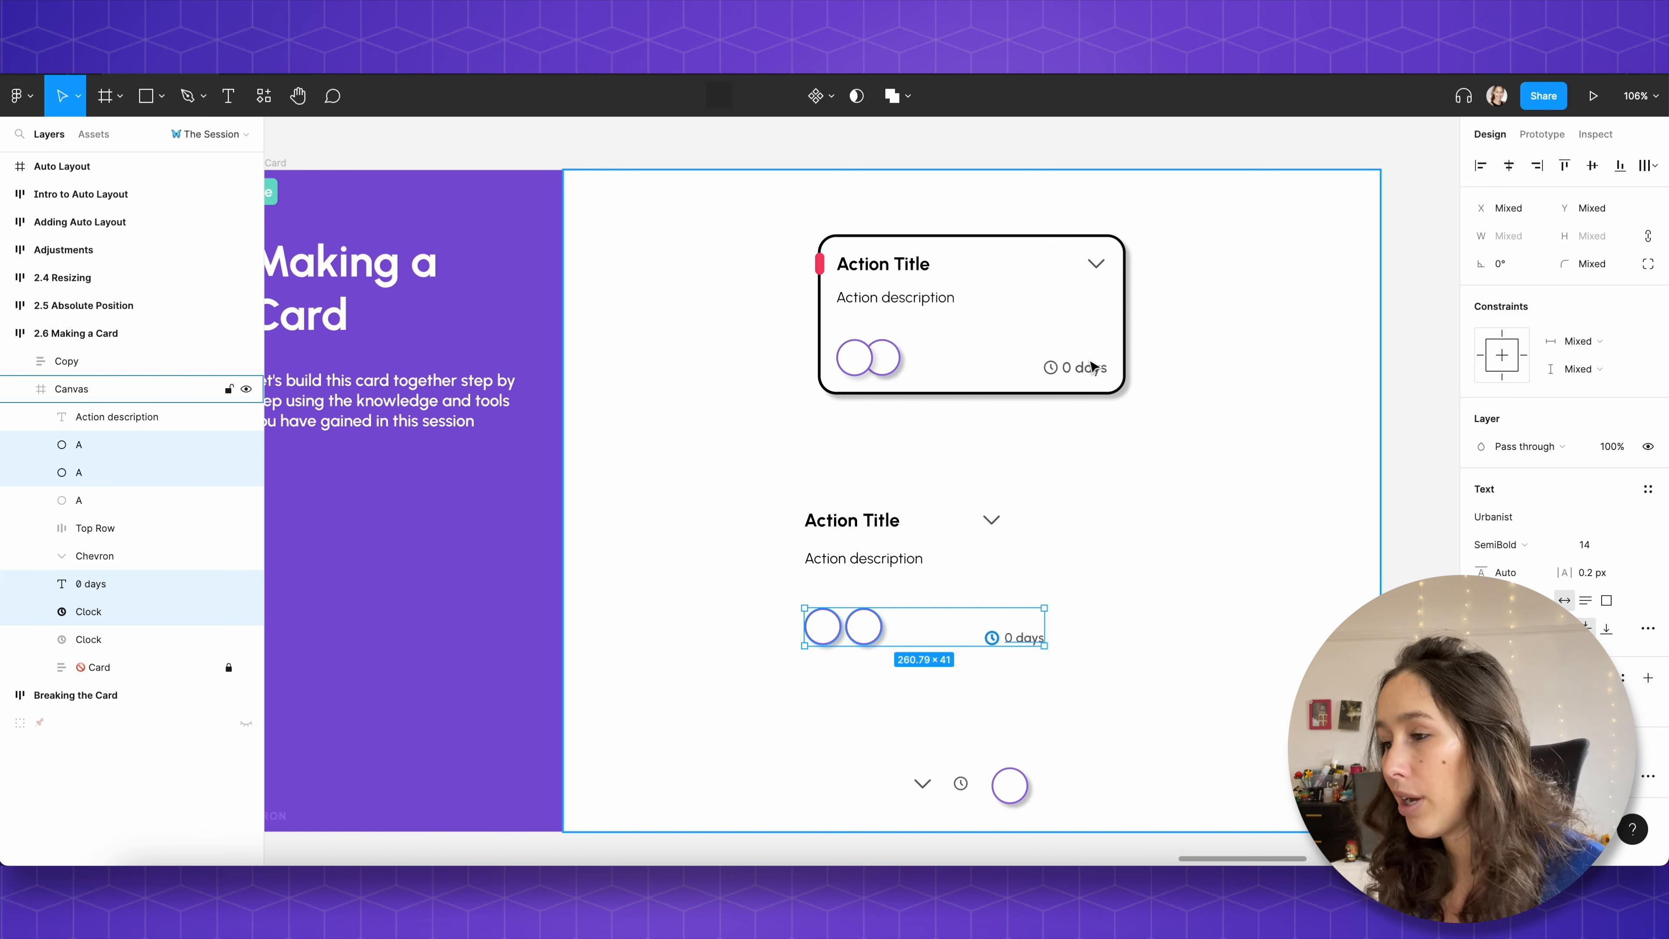
click(864, 624)
click(846, 671)
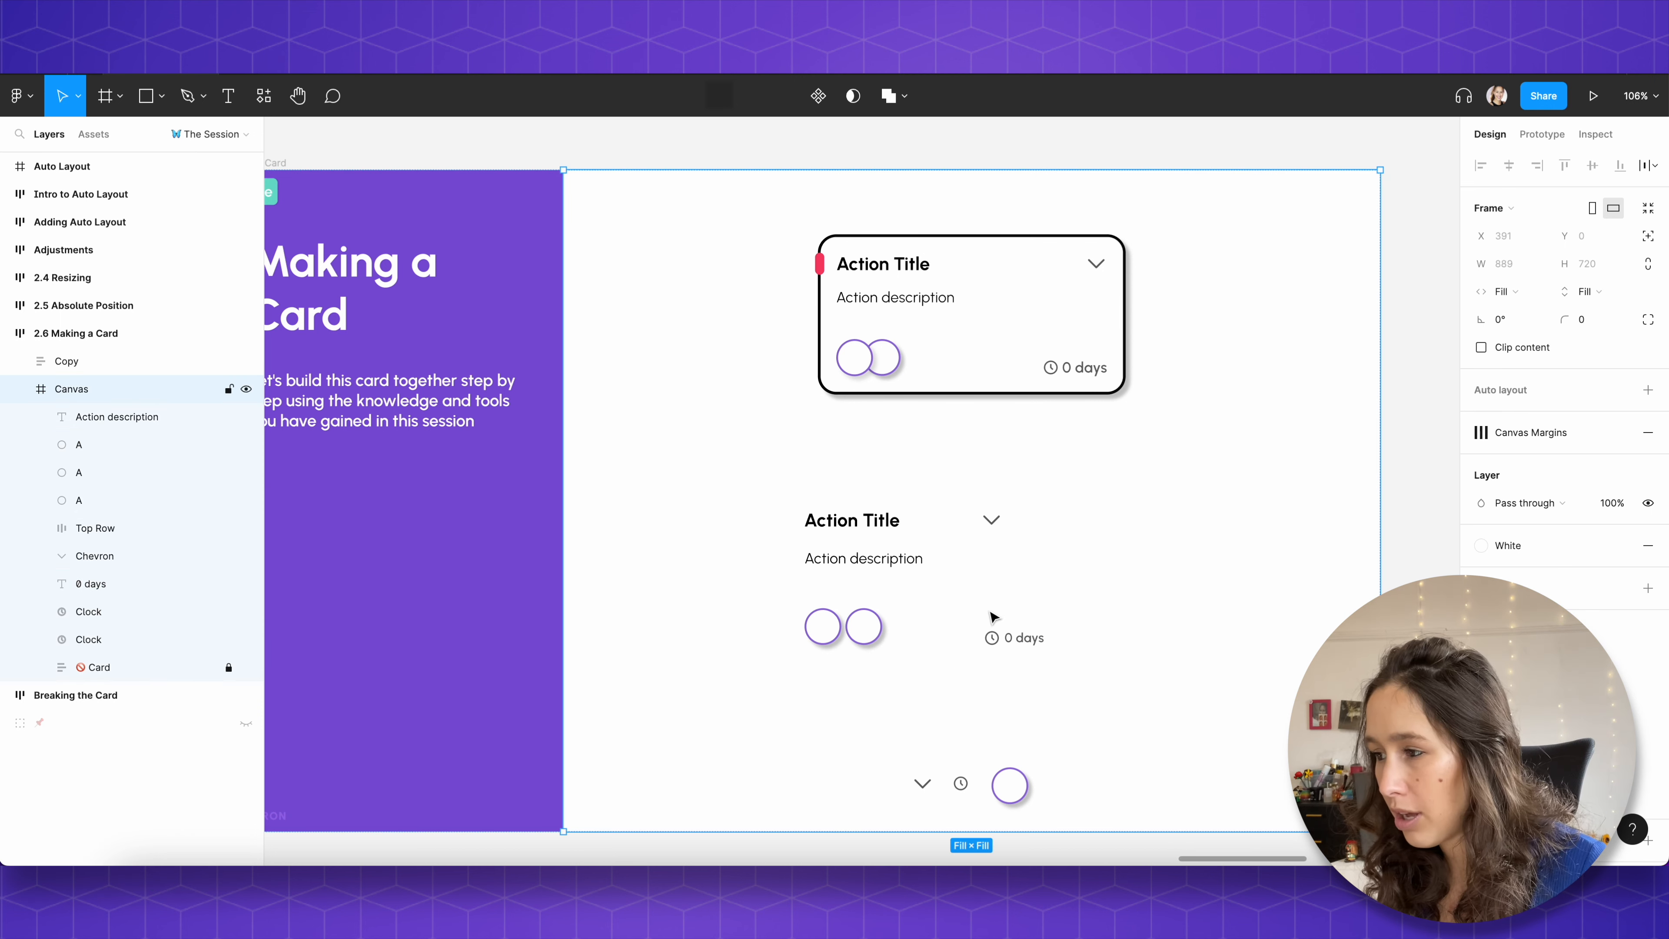
click(994, 640)
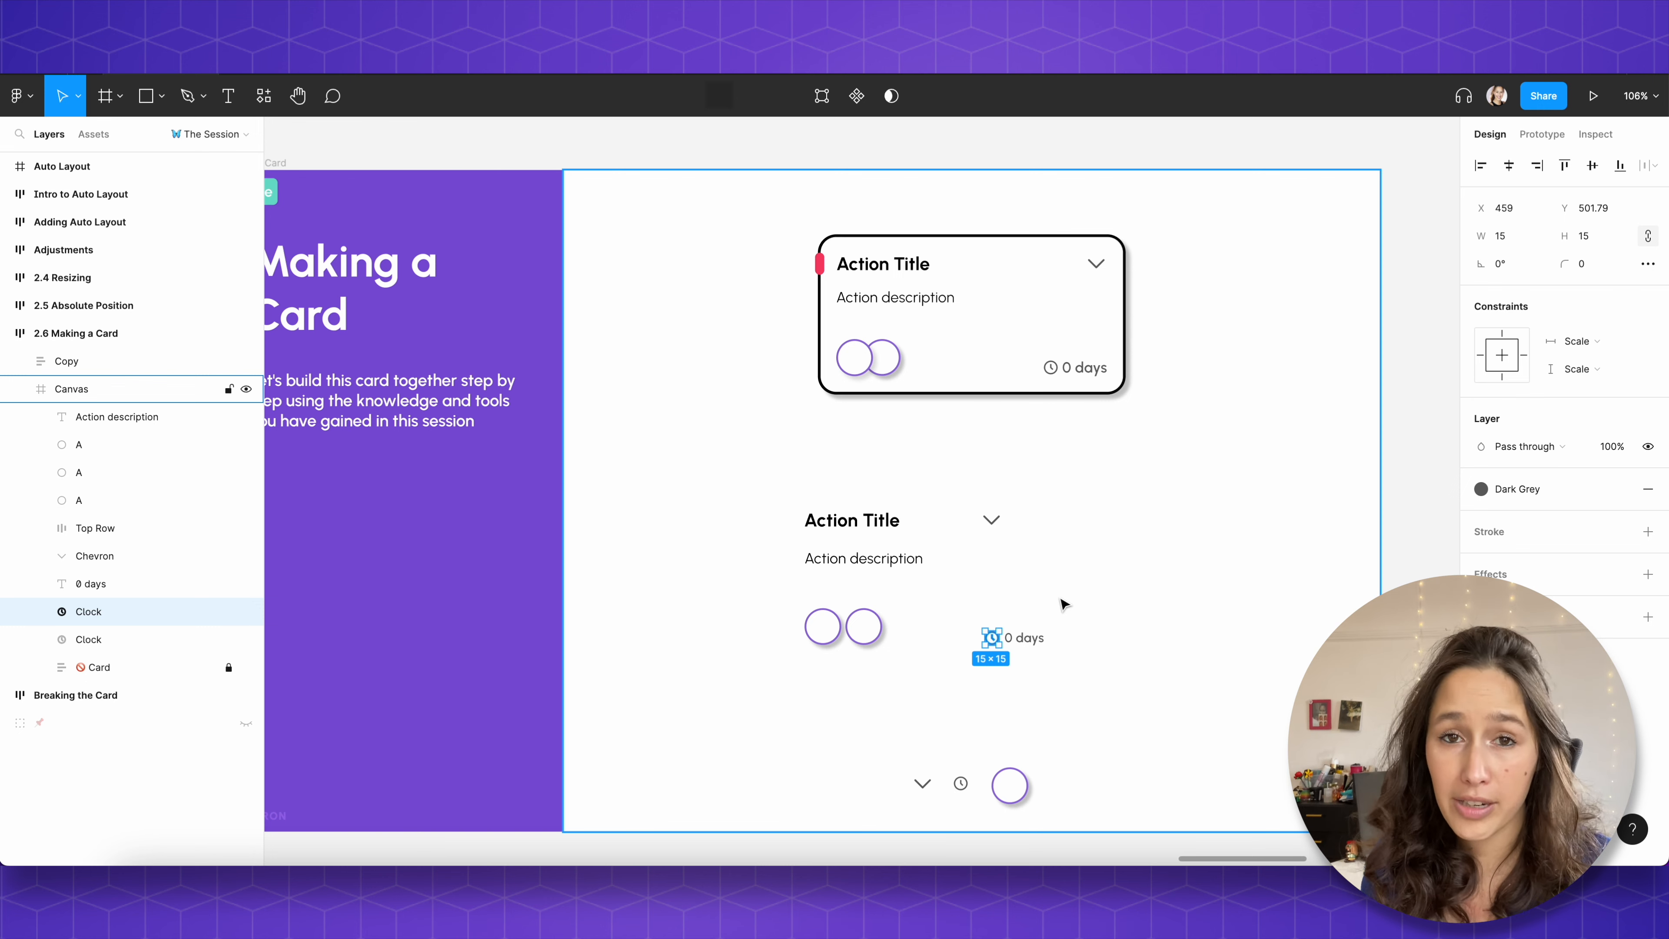
Step: Wrap the two avatar circles beneath the description in a horizontal auto layout frame with item spacing of -10
click(866, 628)
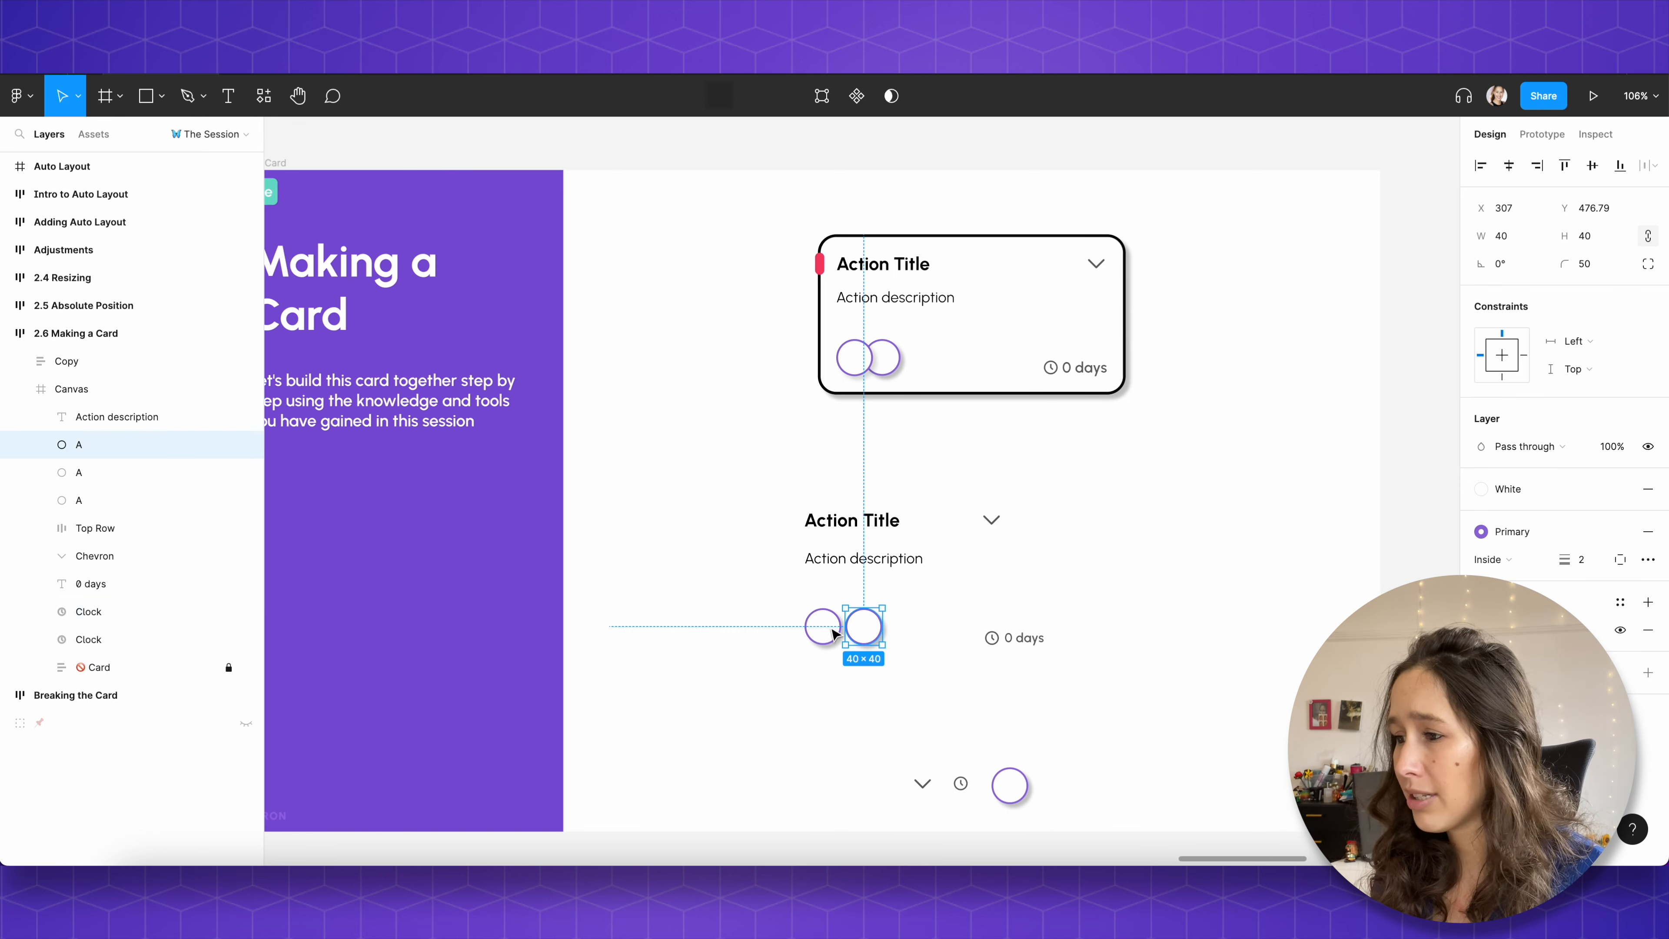
shift+click(833, 632)
key(shift+a)
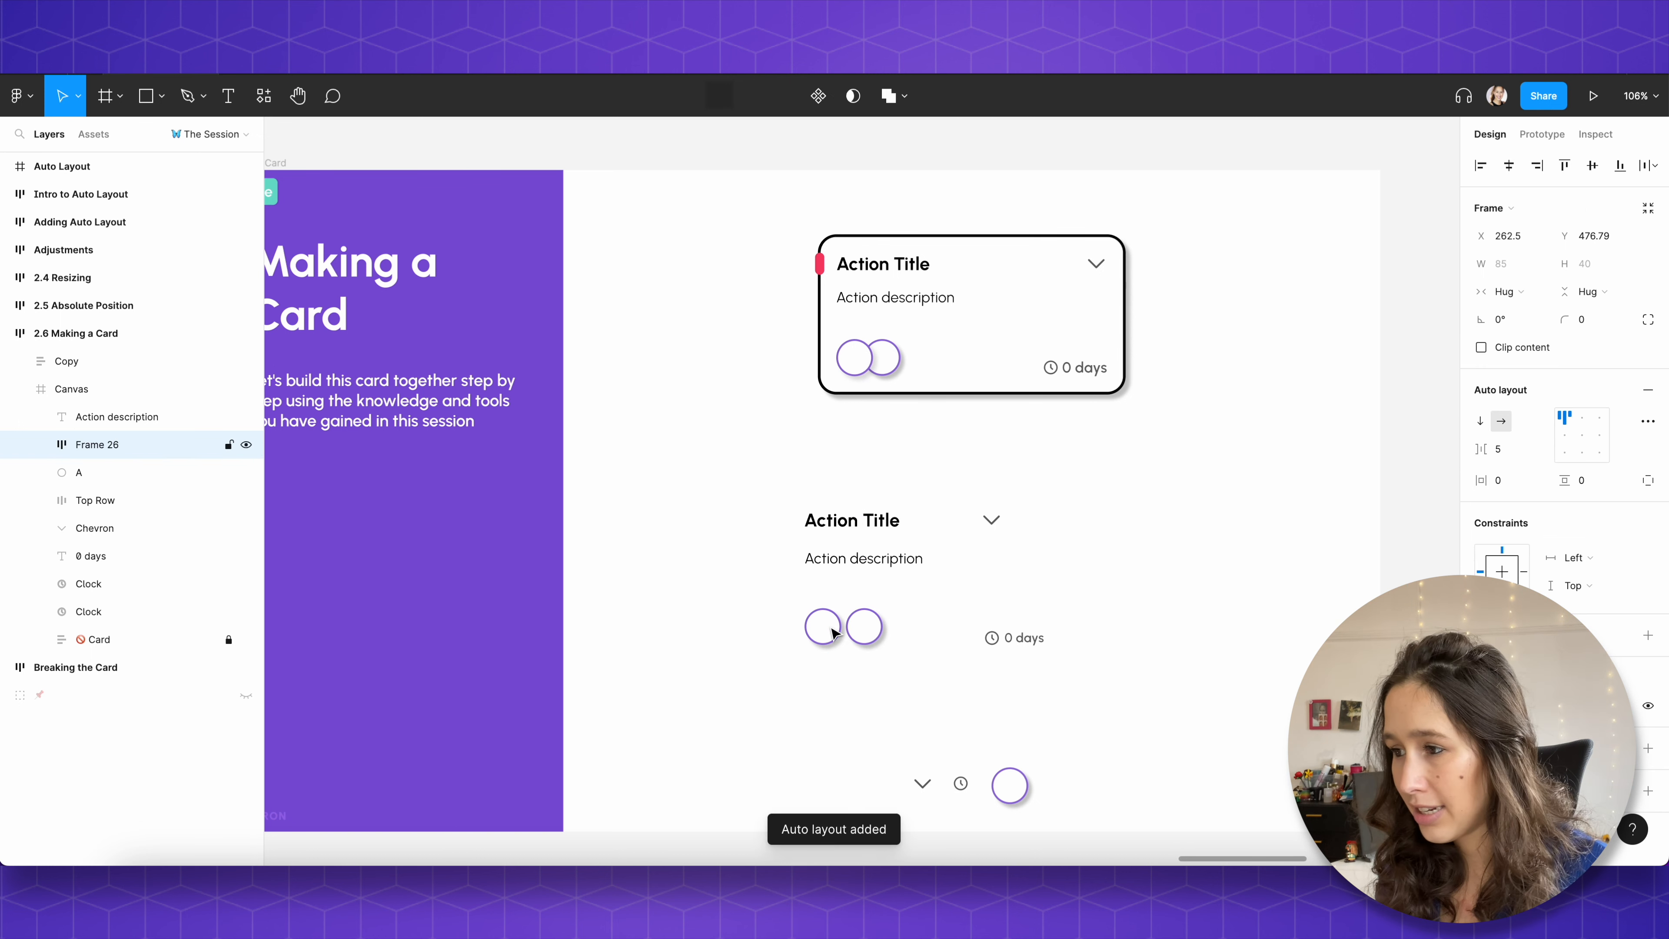
click(1476, 448)
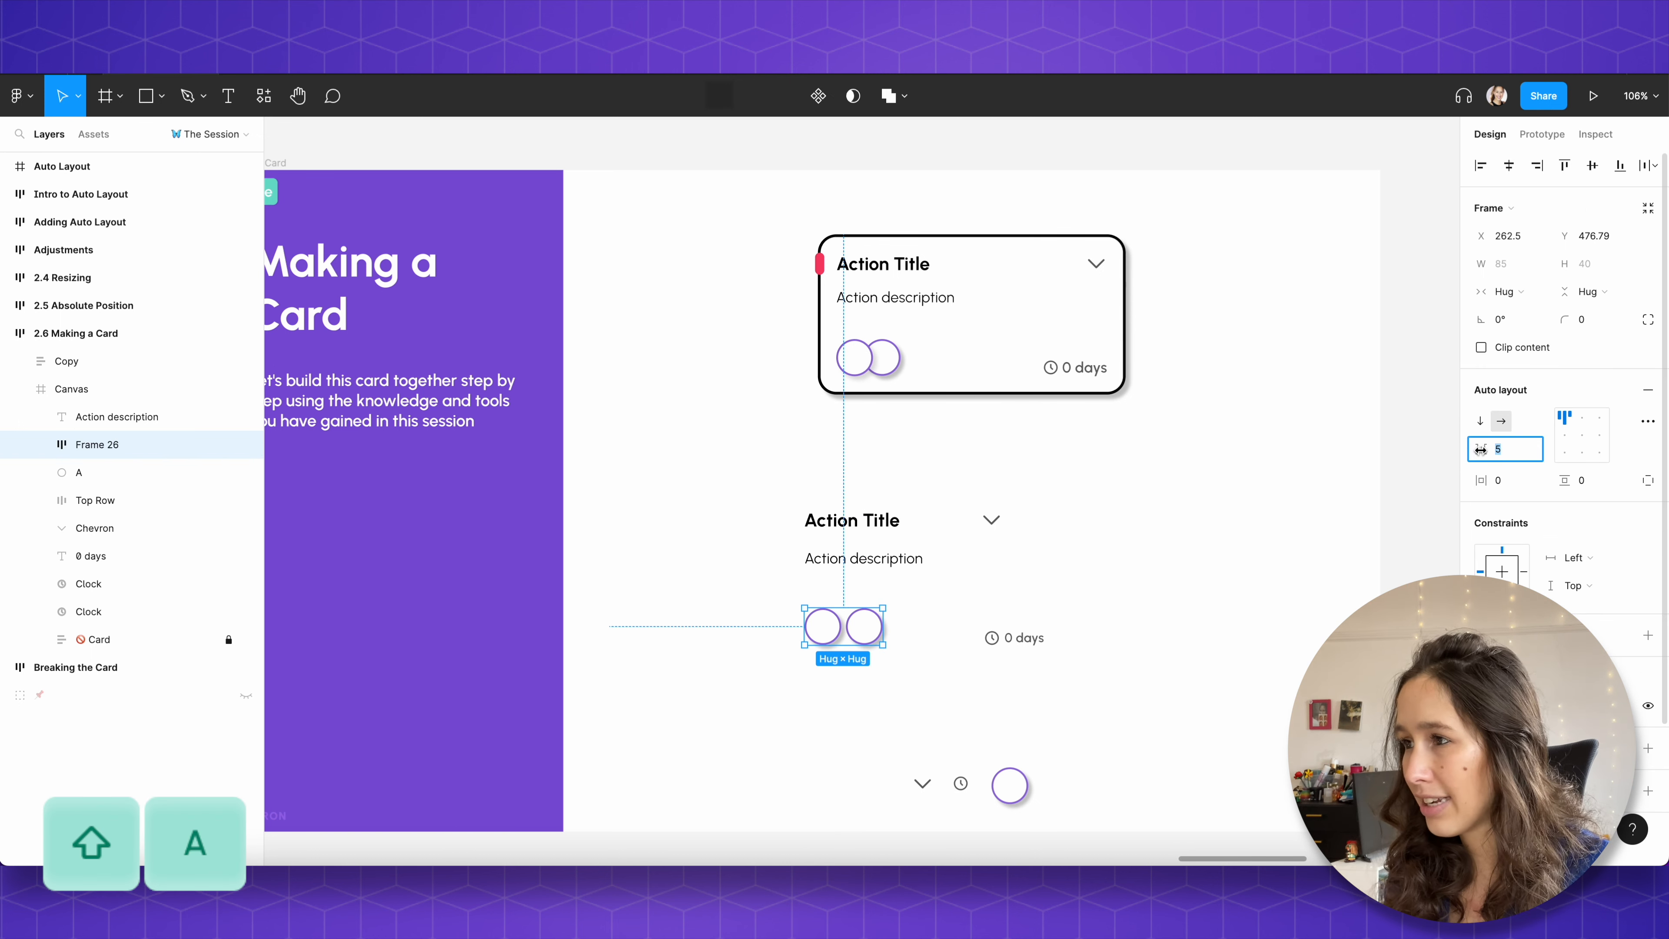
drag(1480, 449, 1455, 455)
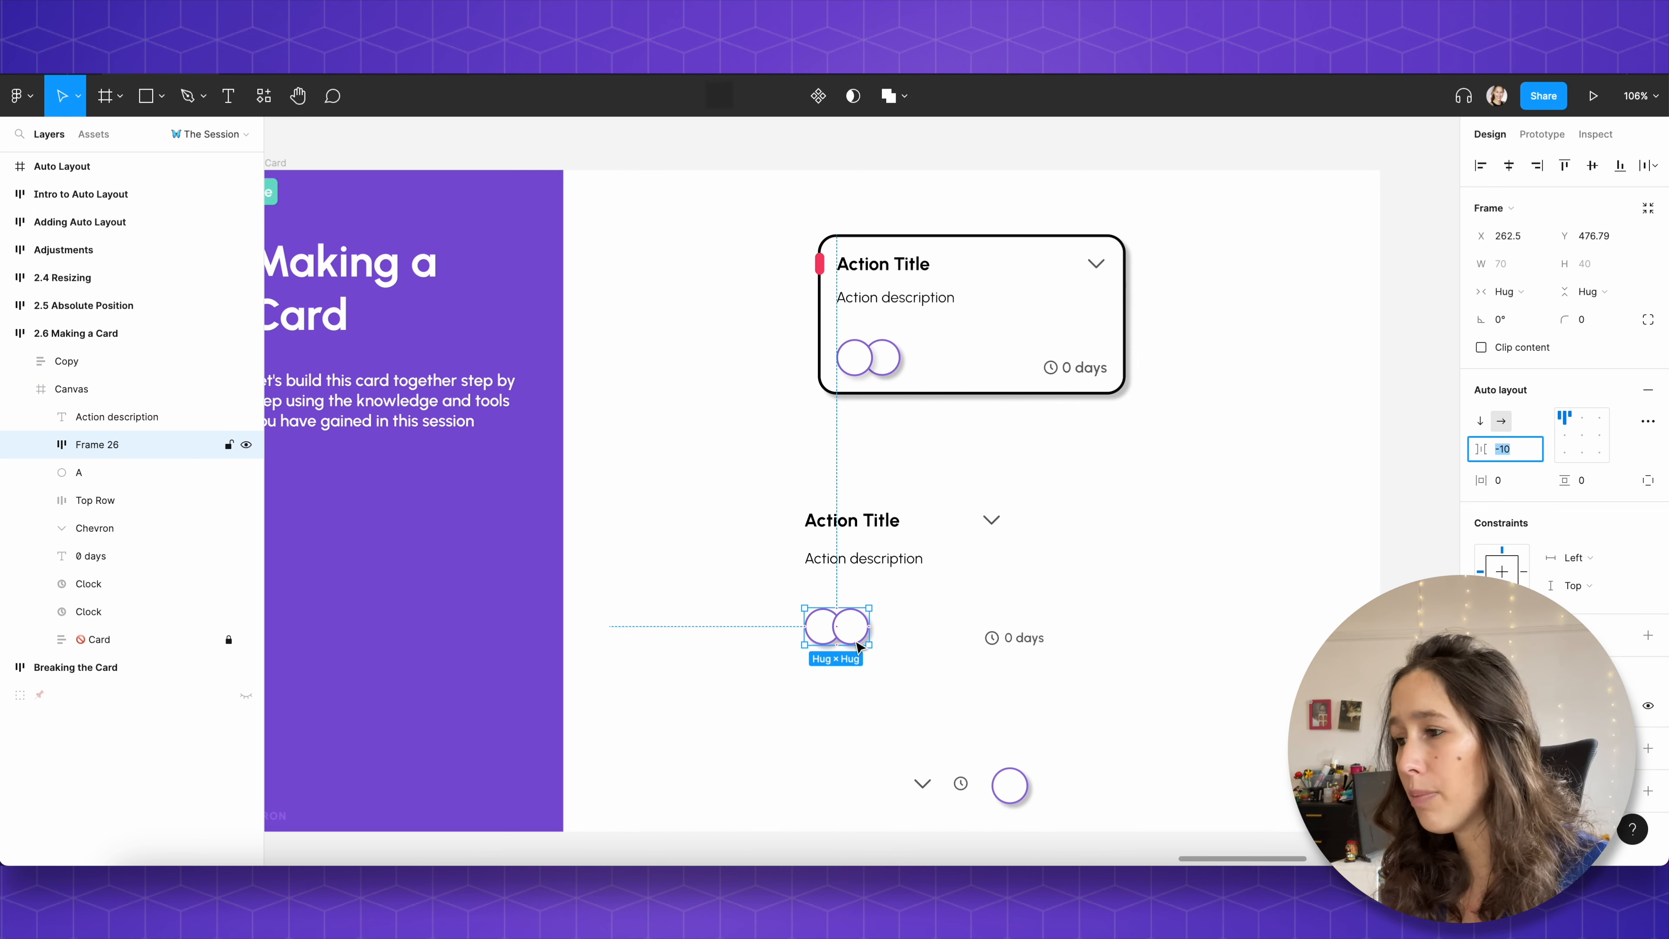
Step: Set the circle frame's canvas stacking to First on top
click(1648, 421)
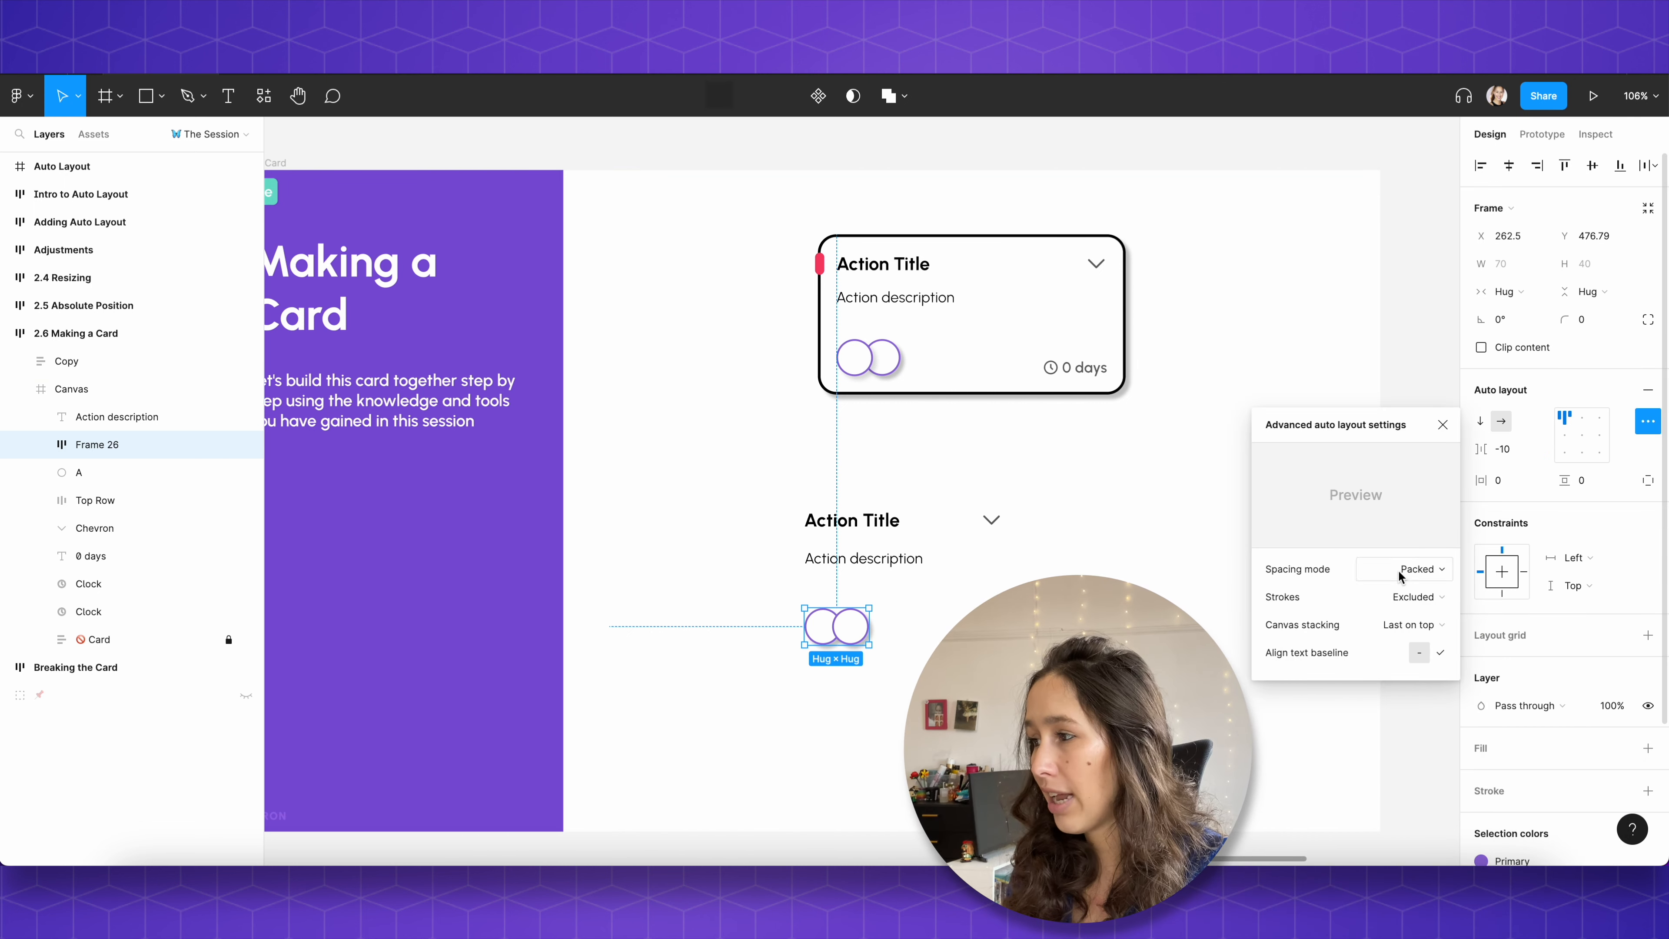
click(1418, 624)
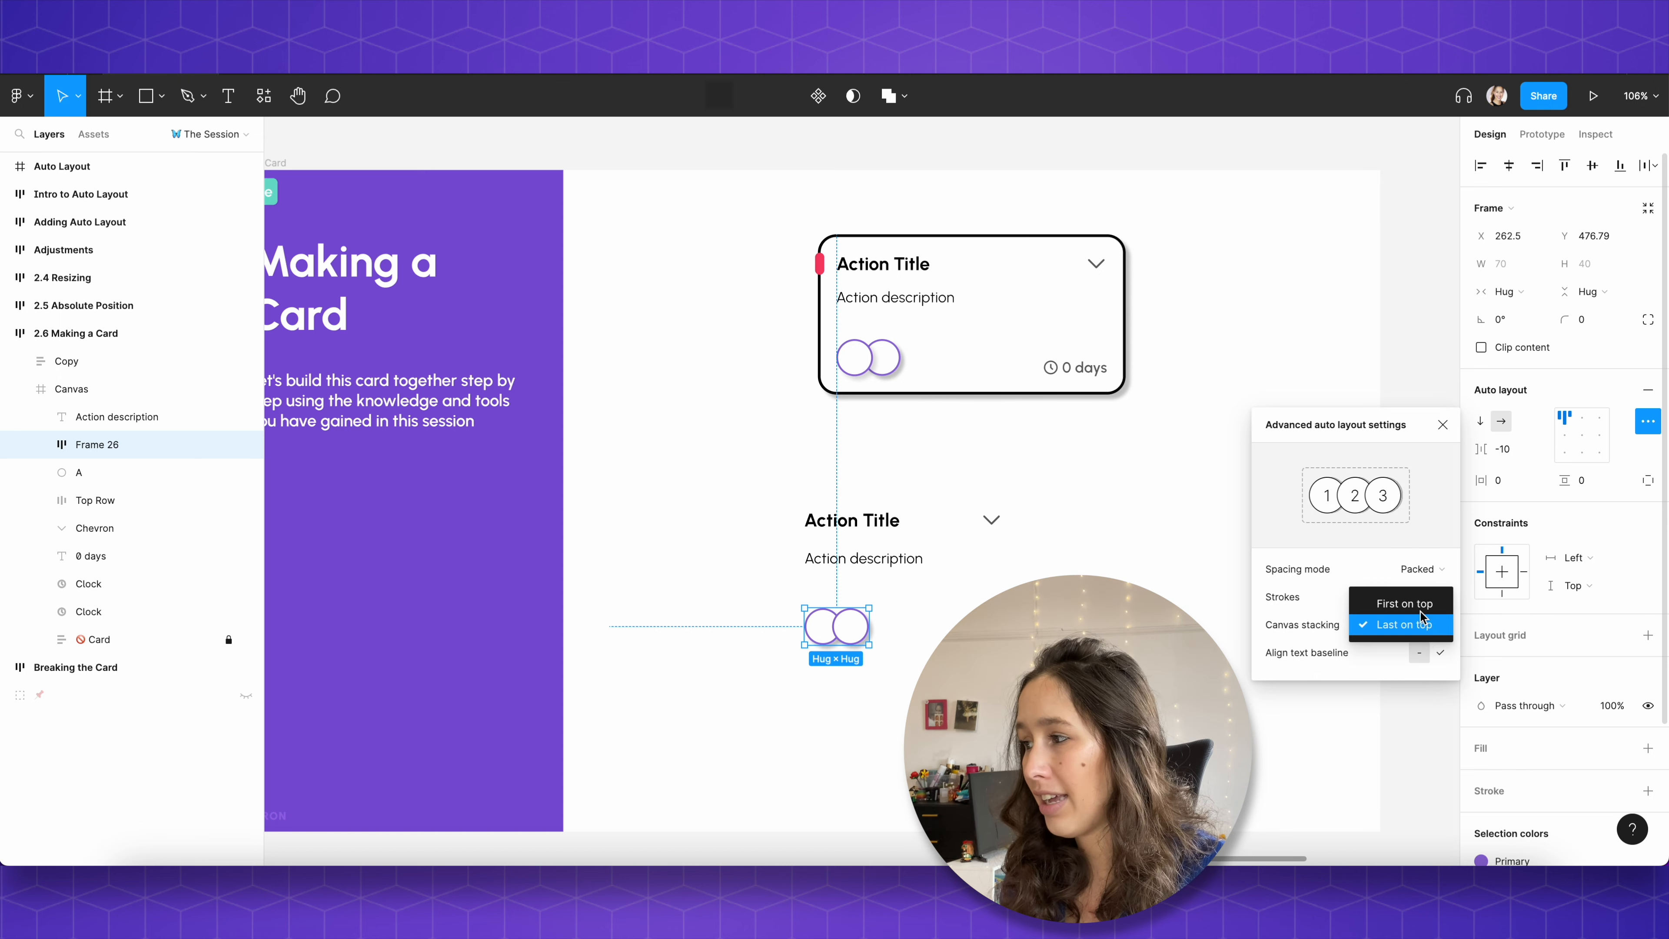
click(1418, 605)
Step: Wrap the clock icon and the "0 days" text in an auto layout frame with item spacing of 5
click(1032, 640)
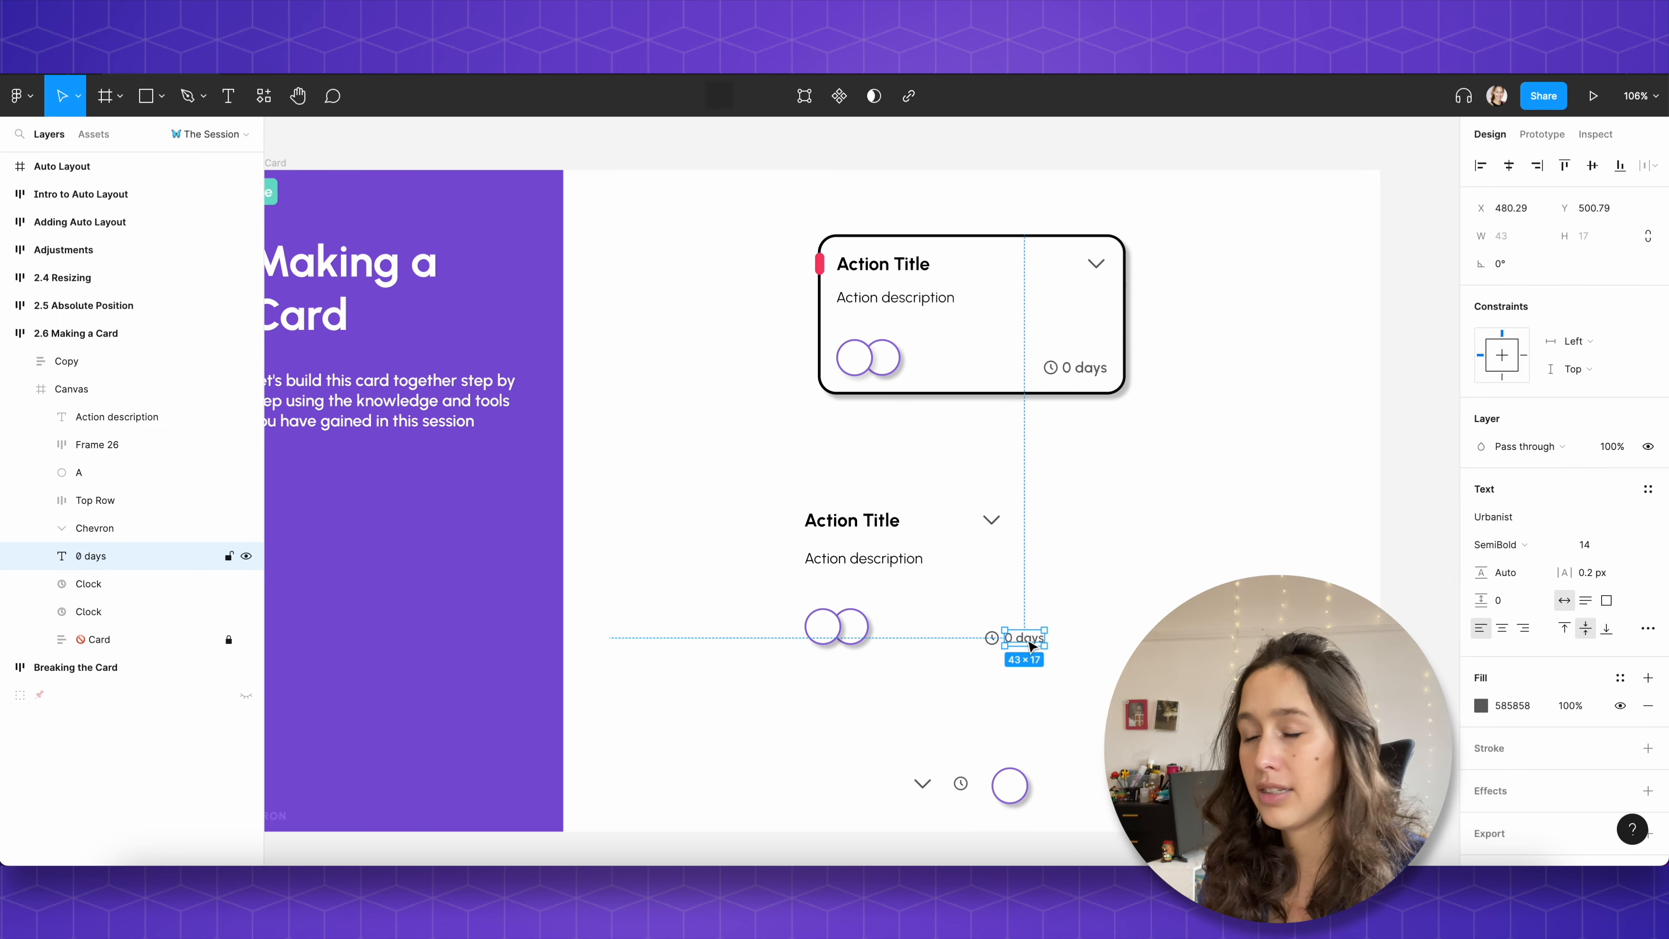
shift+click(991, 638)
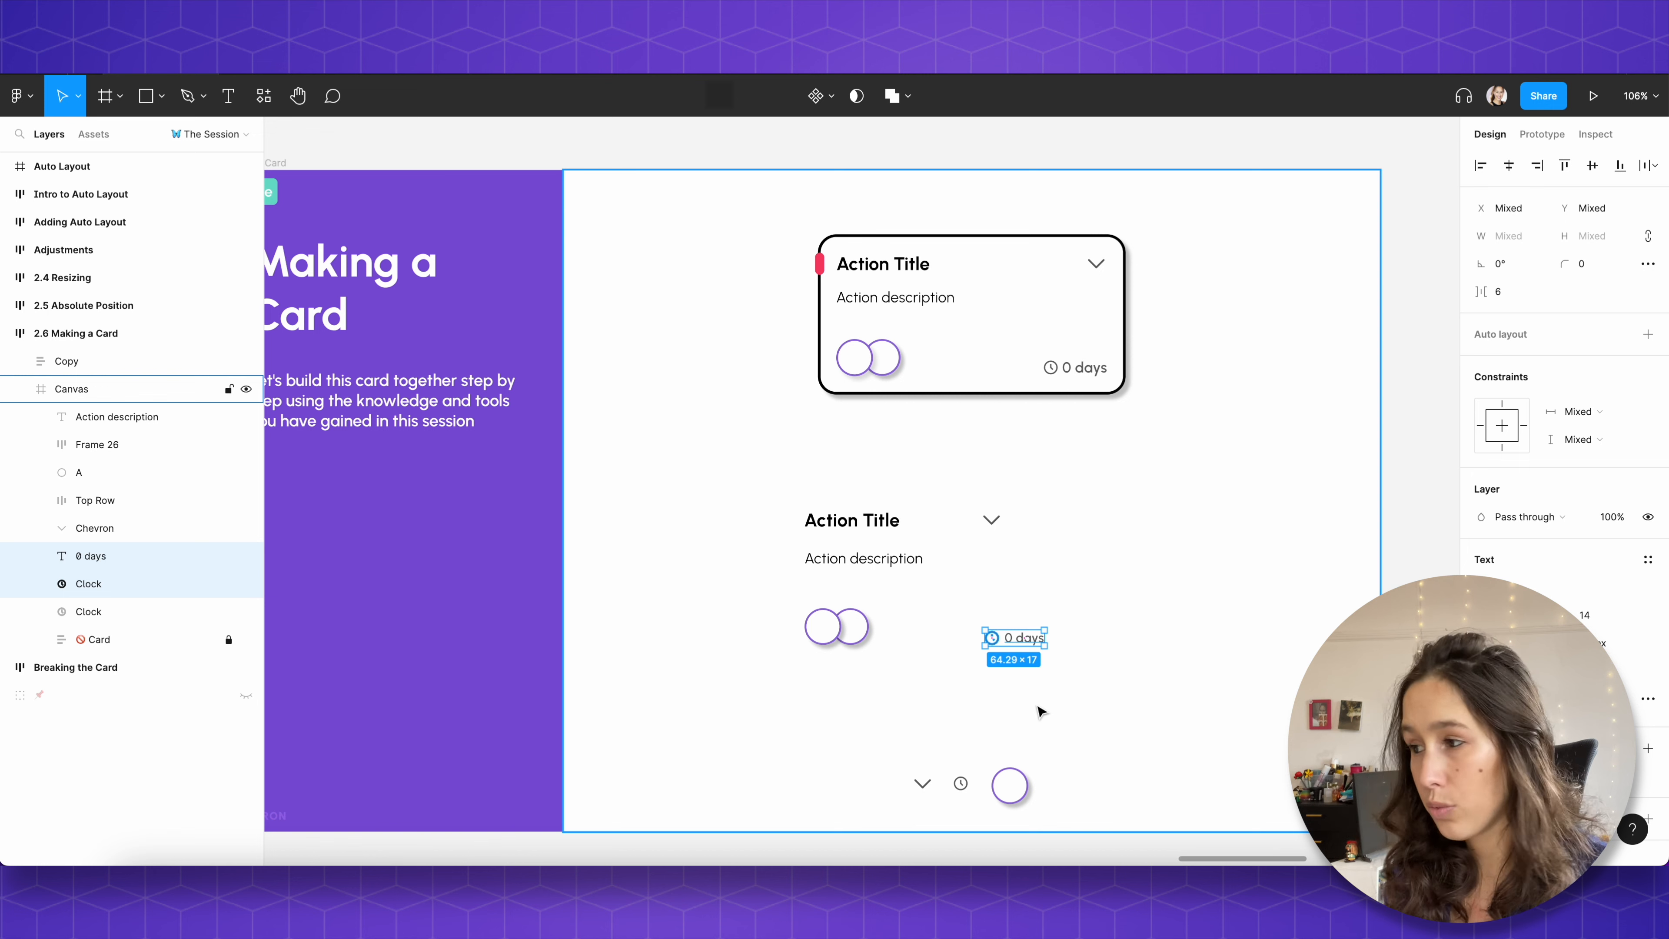
key(shift+a)
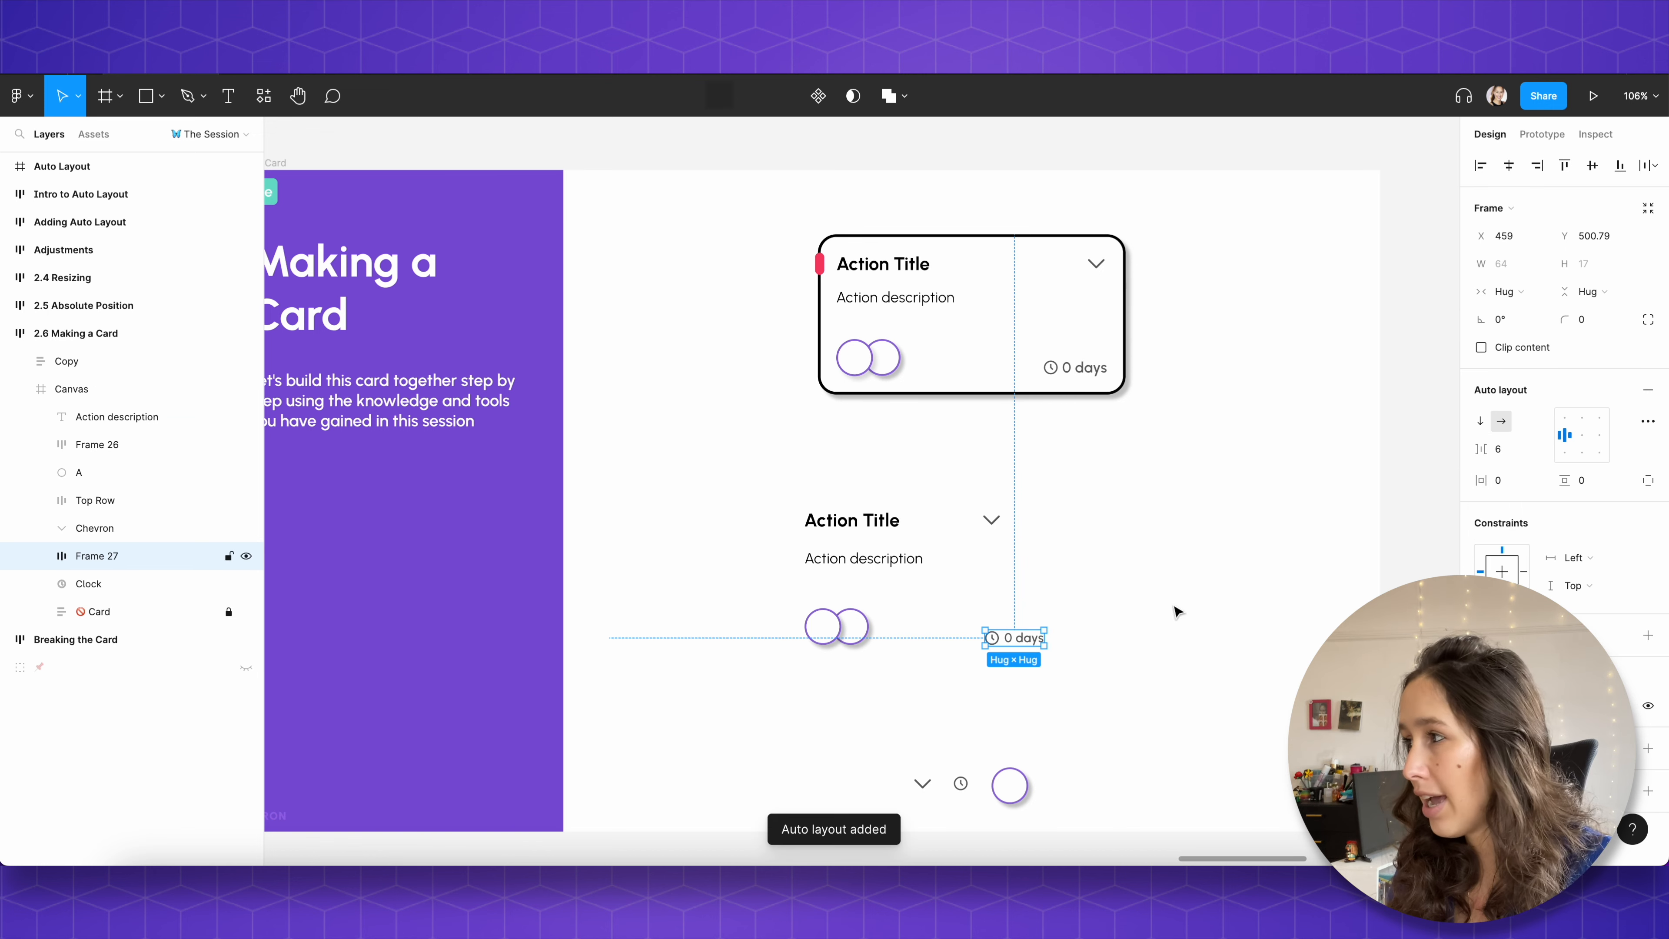
click(1518, 452)
text(5)
key(Return)
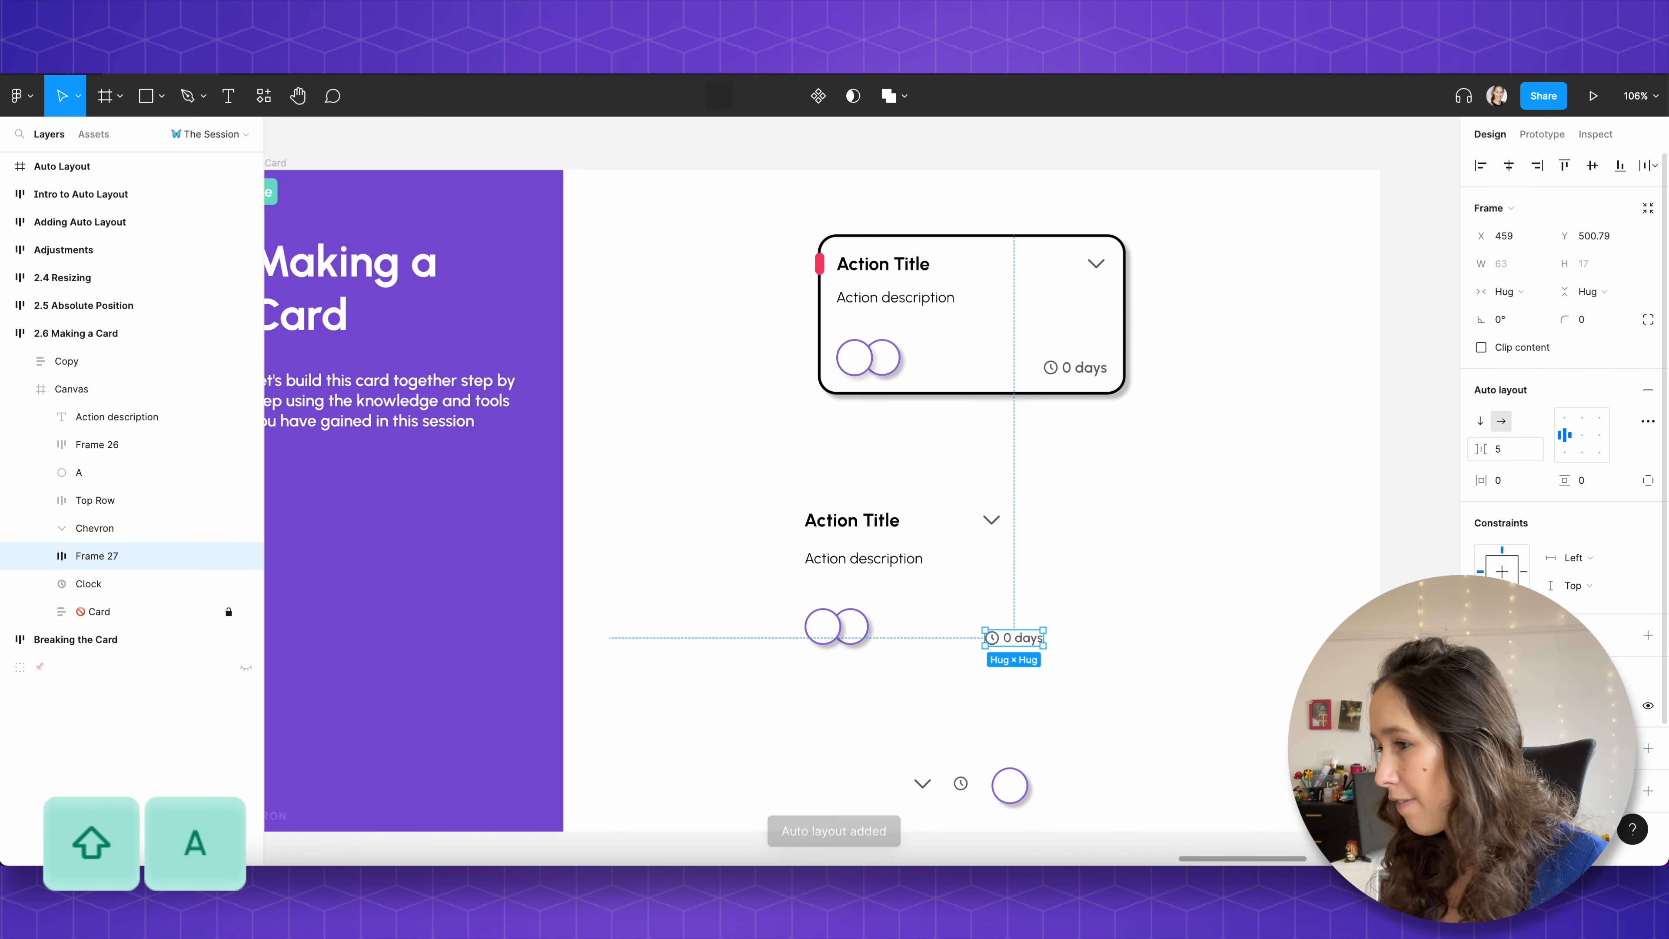
Step: Rename the clock and text frame as Deadline and the avatar circle frame as Circles
scroll(126, 553, down, 1)
double_click(127, 555)
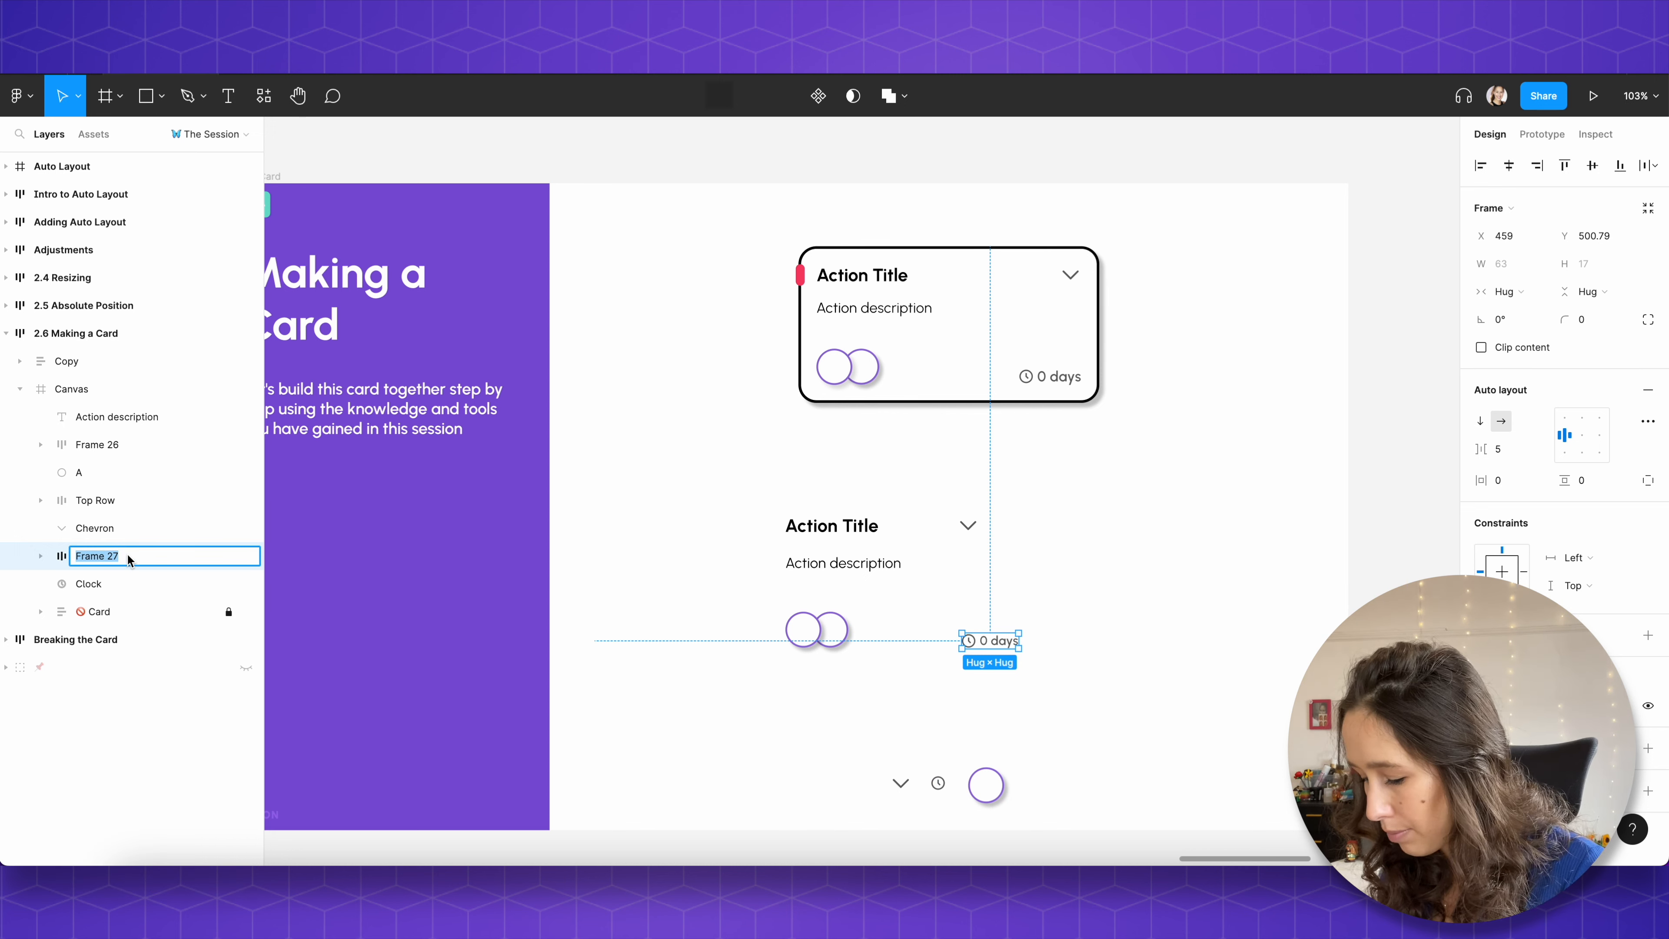
text(Deadline)
click(807, 637)
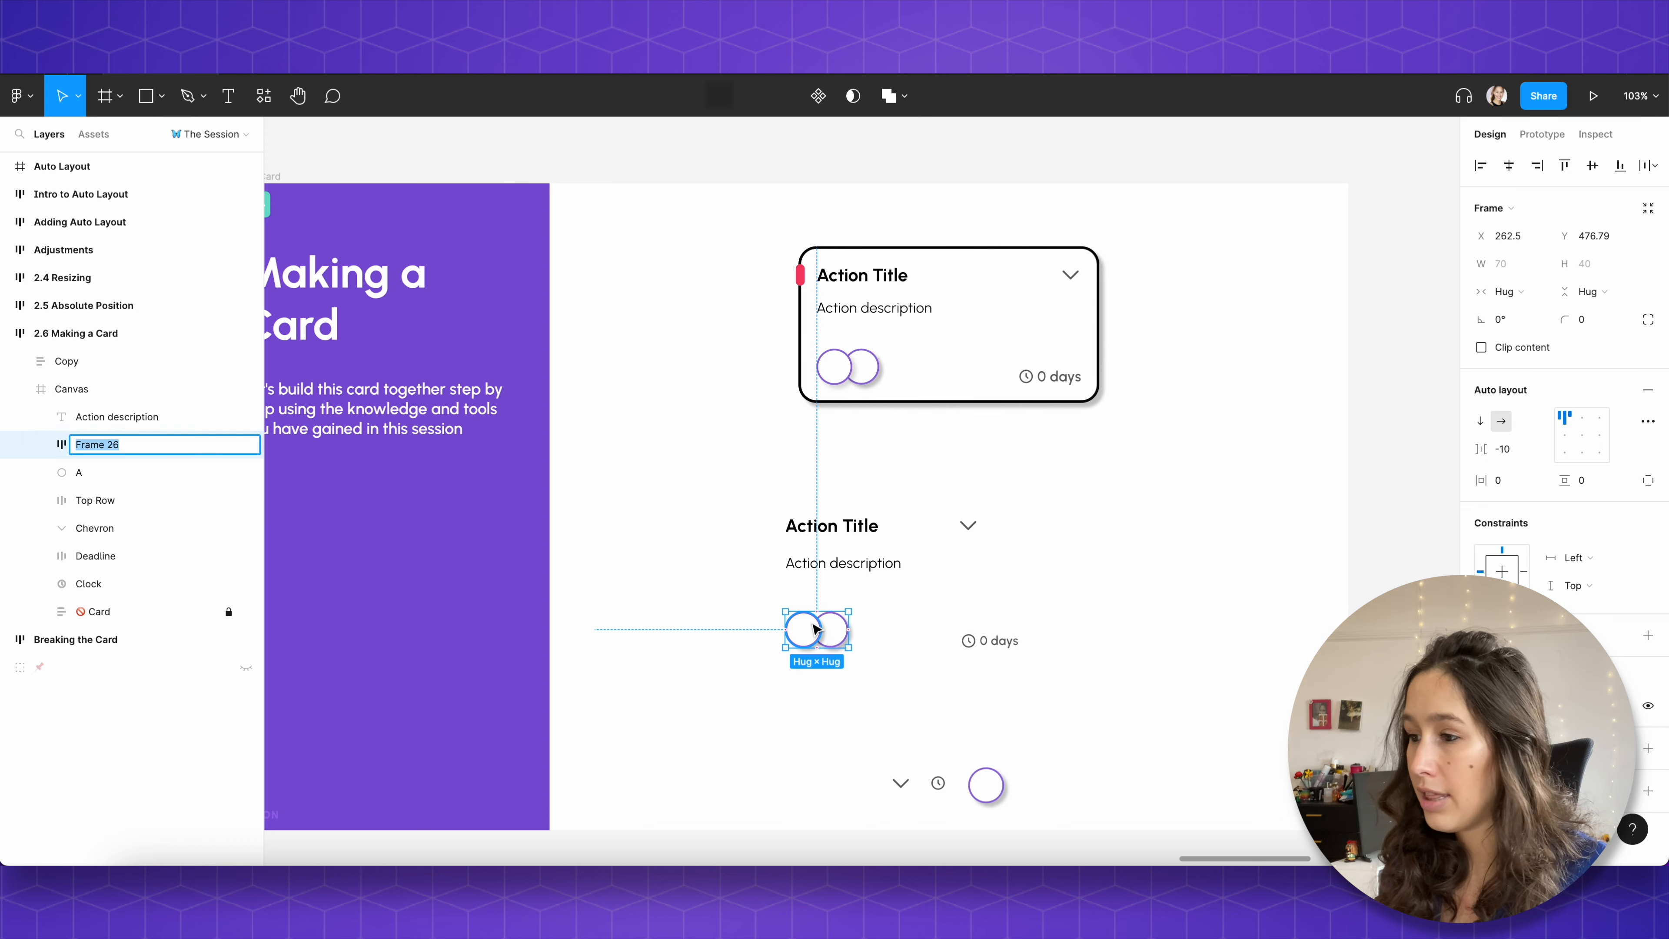
key(super+r)
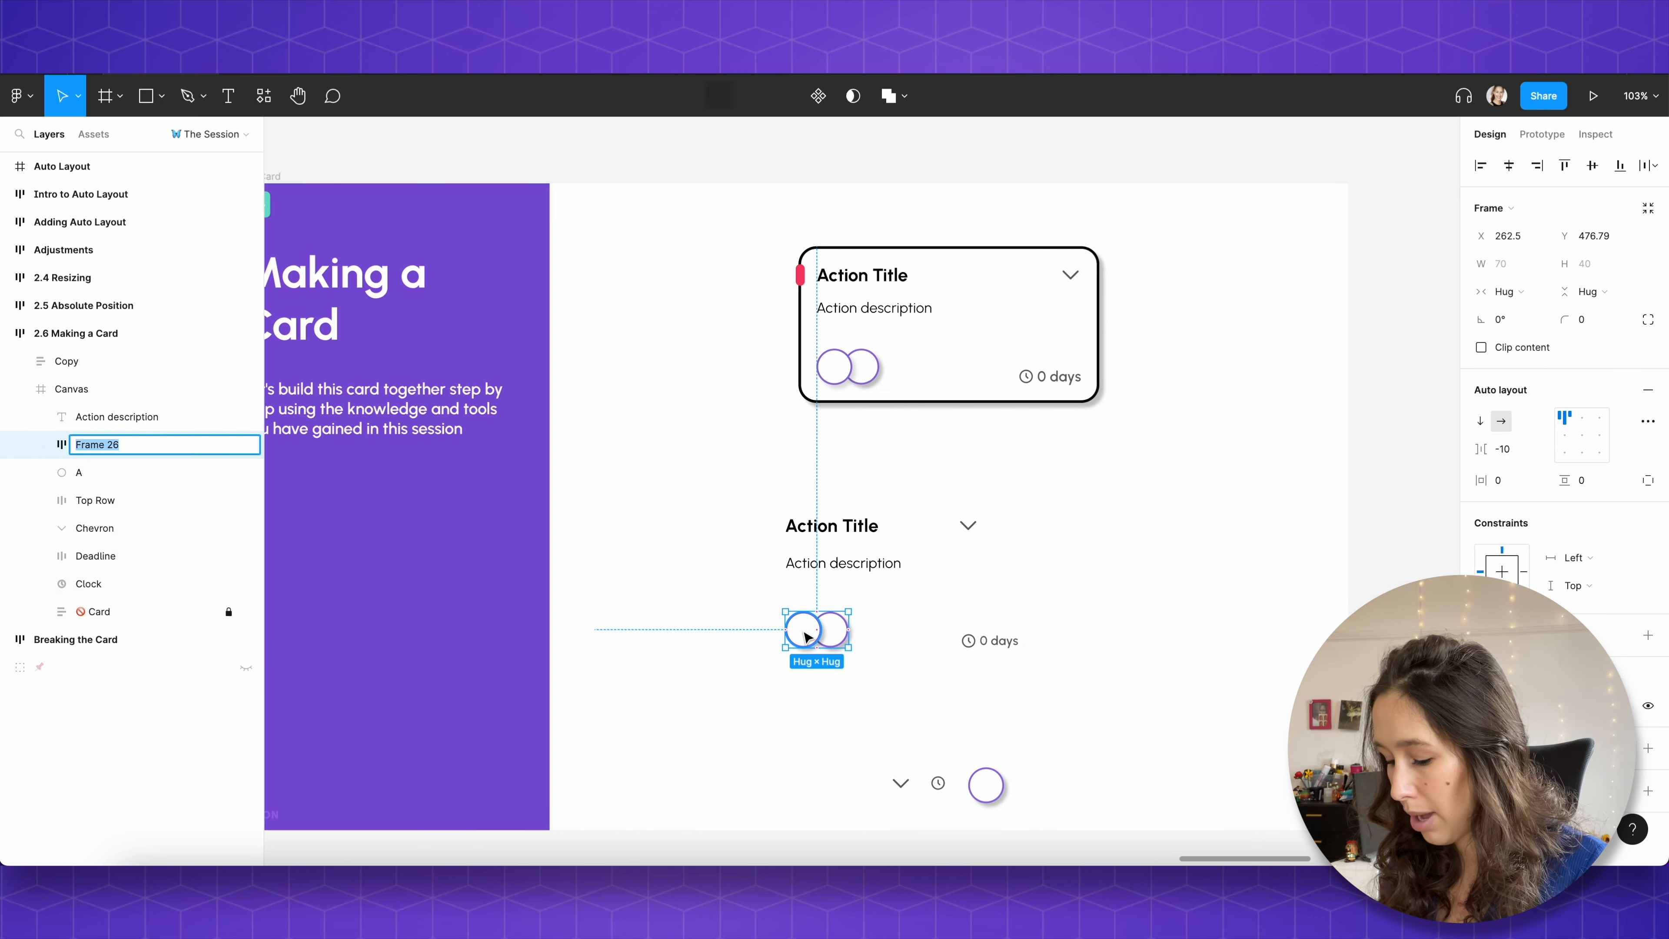
text(Circles)
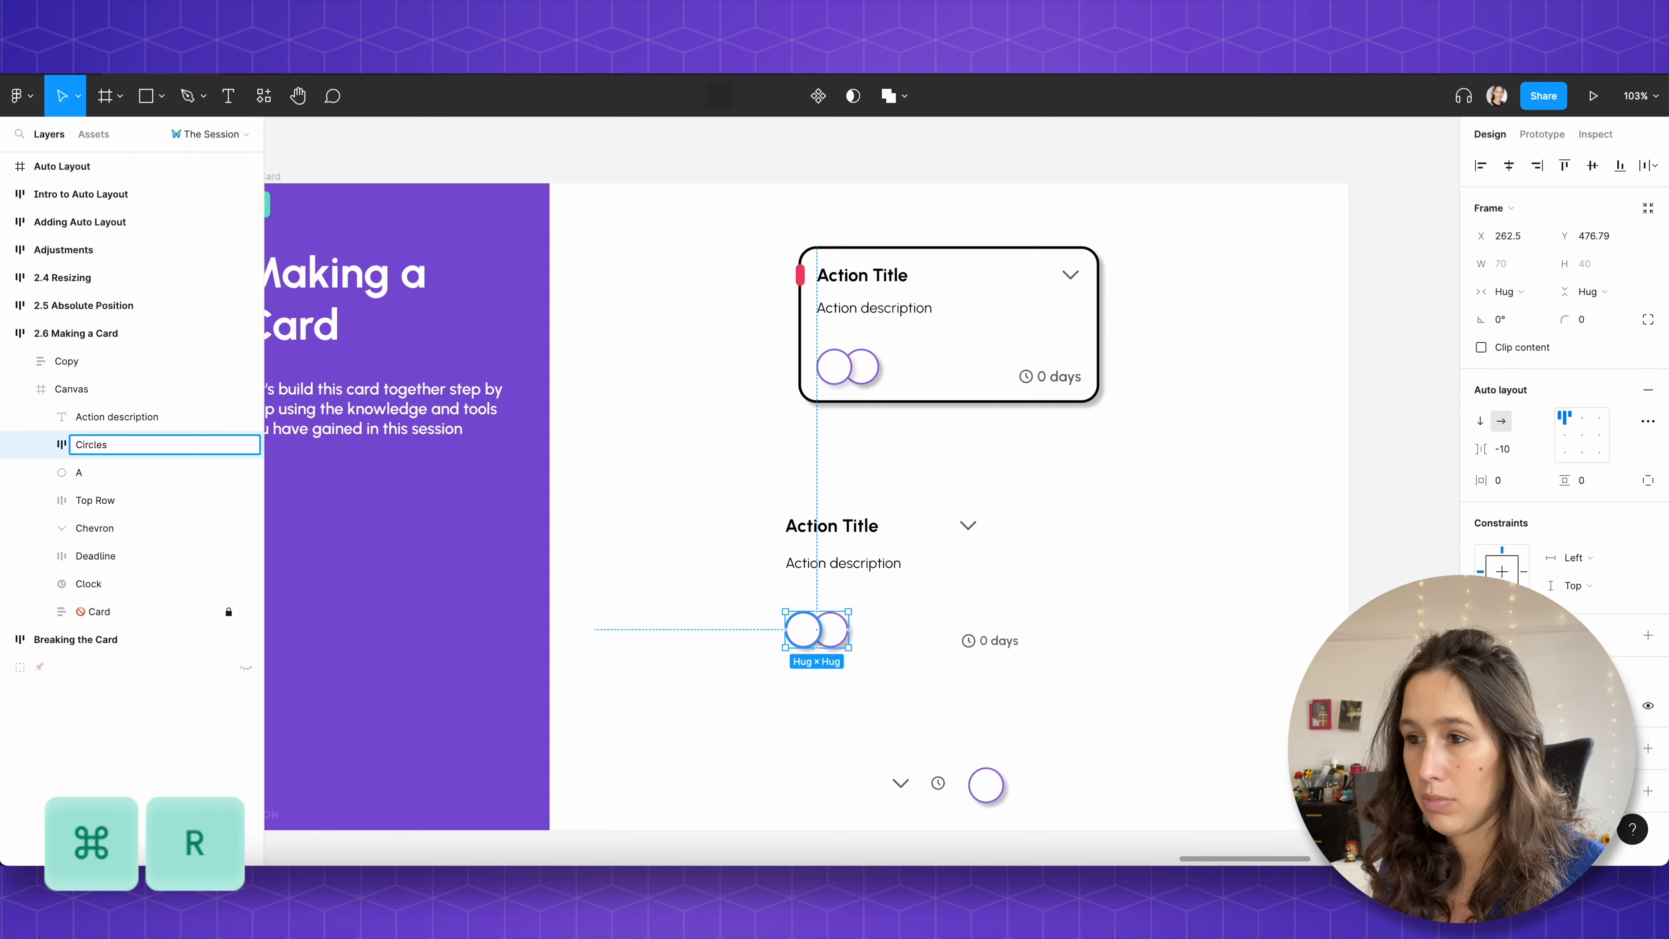
click(1024, 719)
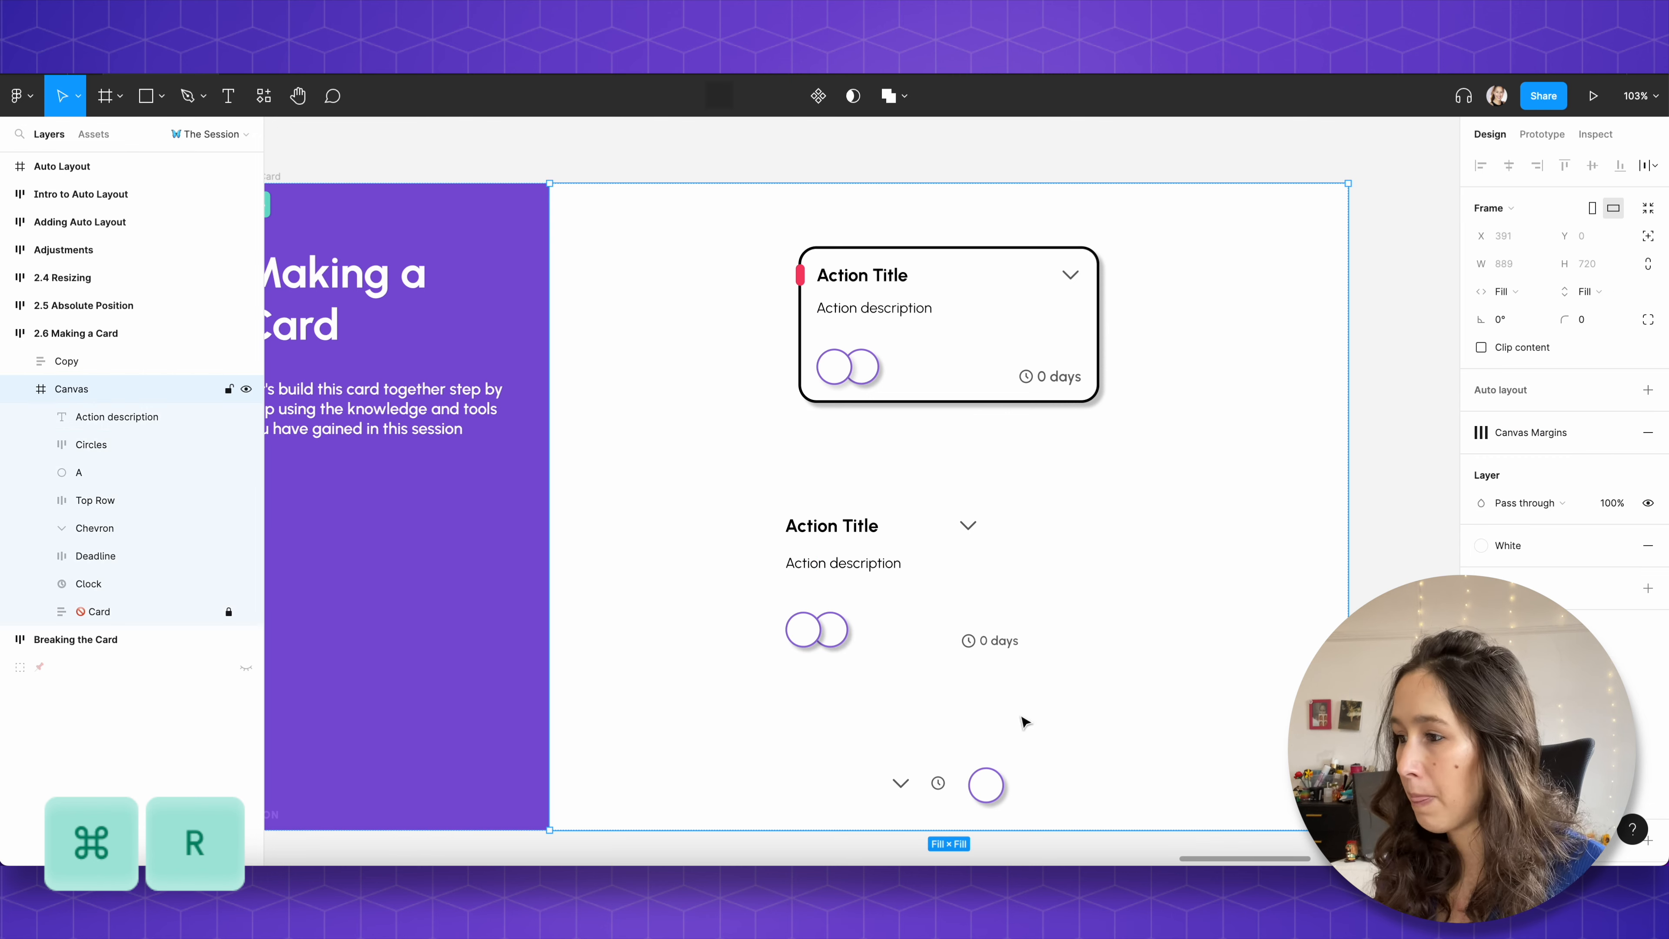
Step: Wrap the Circles and Deadline frames in one auto layout frame named Bottom Row
click(998, 641)
shift+click(829, 644)
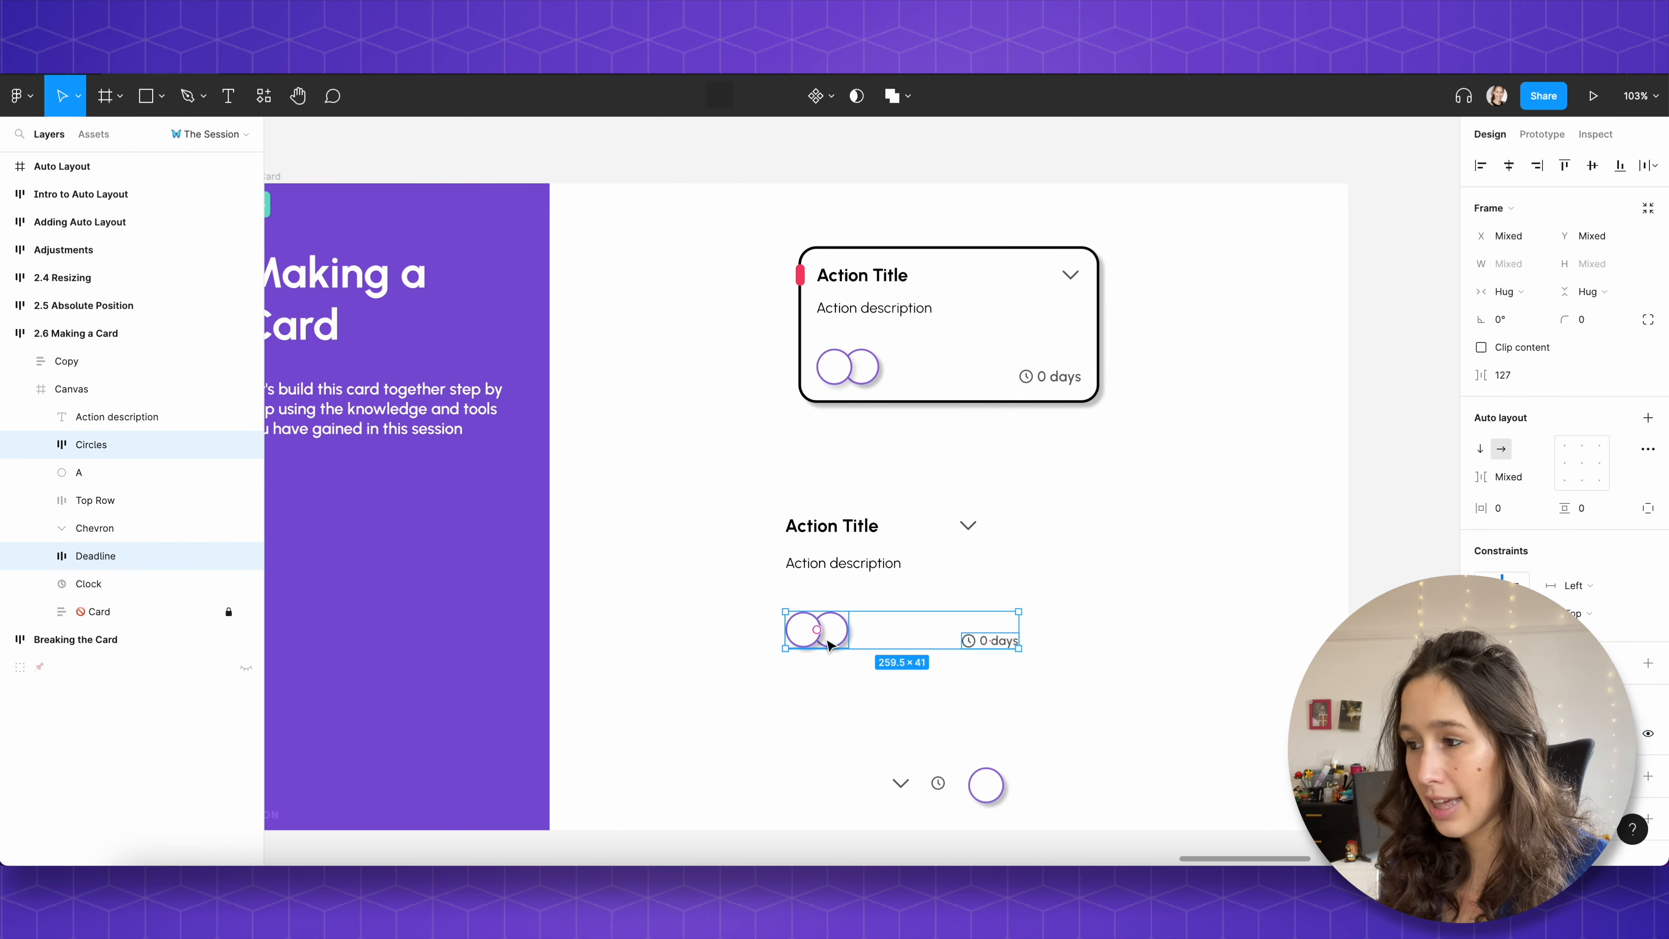
key(shift+a)
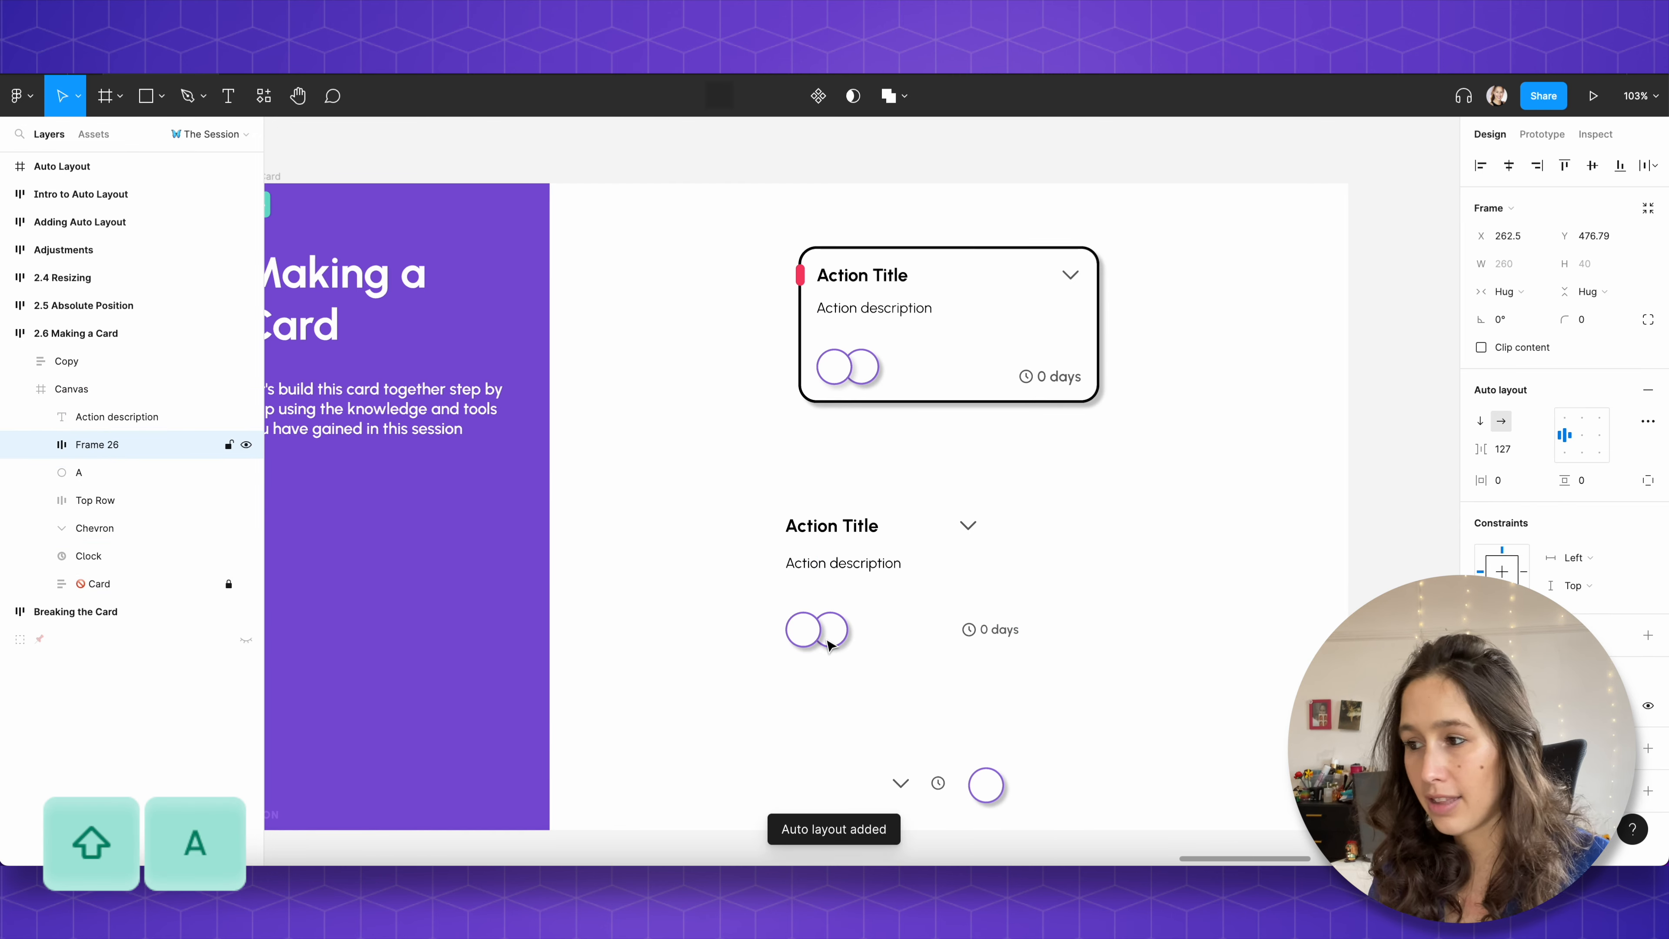
key(ctrl+r)
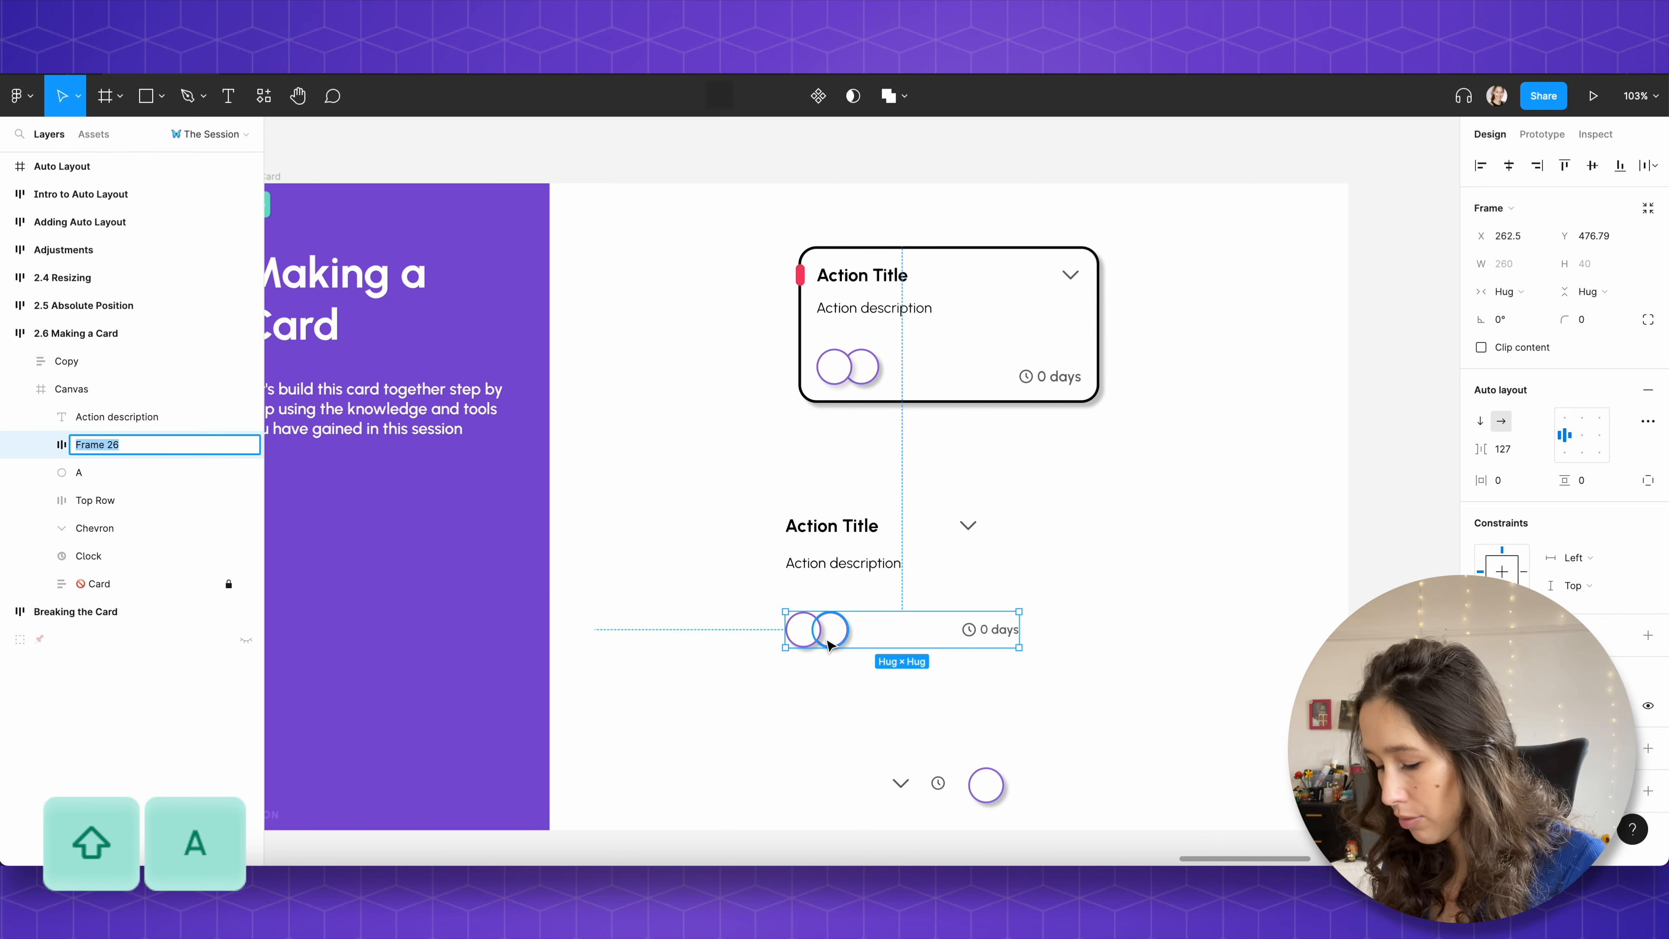
text(bottom)
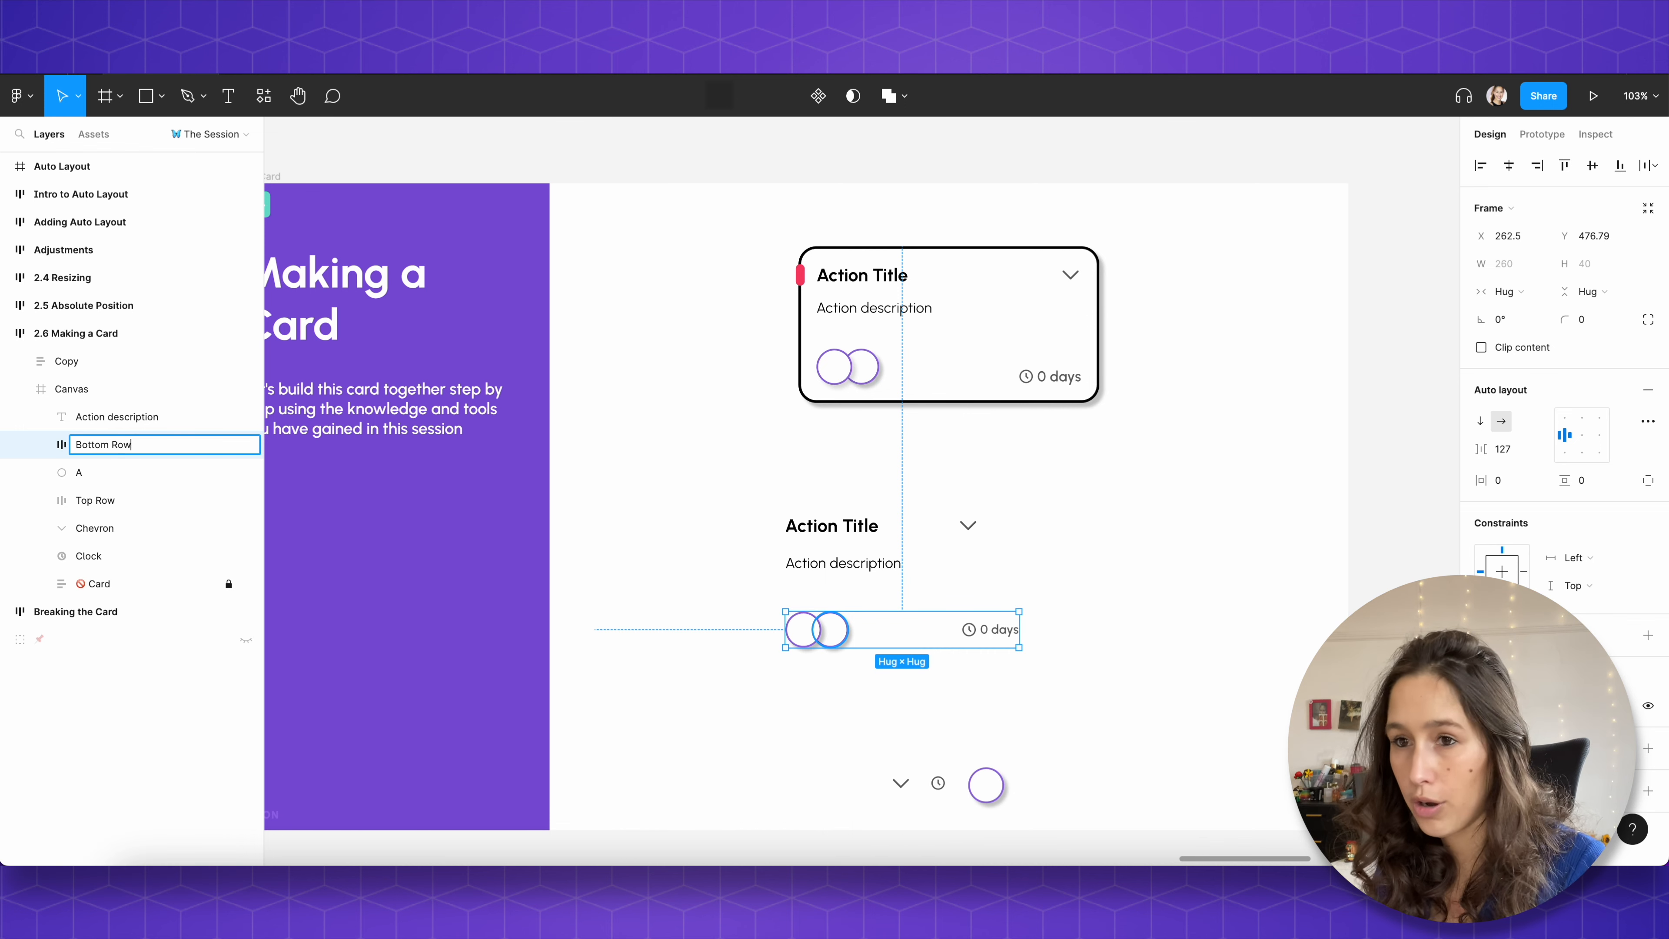
text( Row)
key(Return)
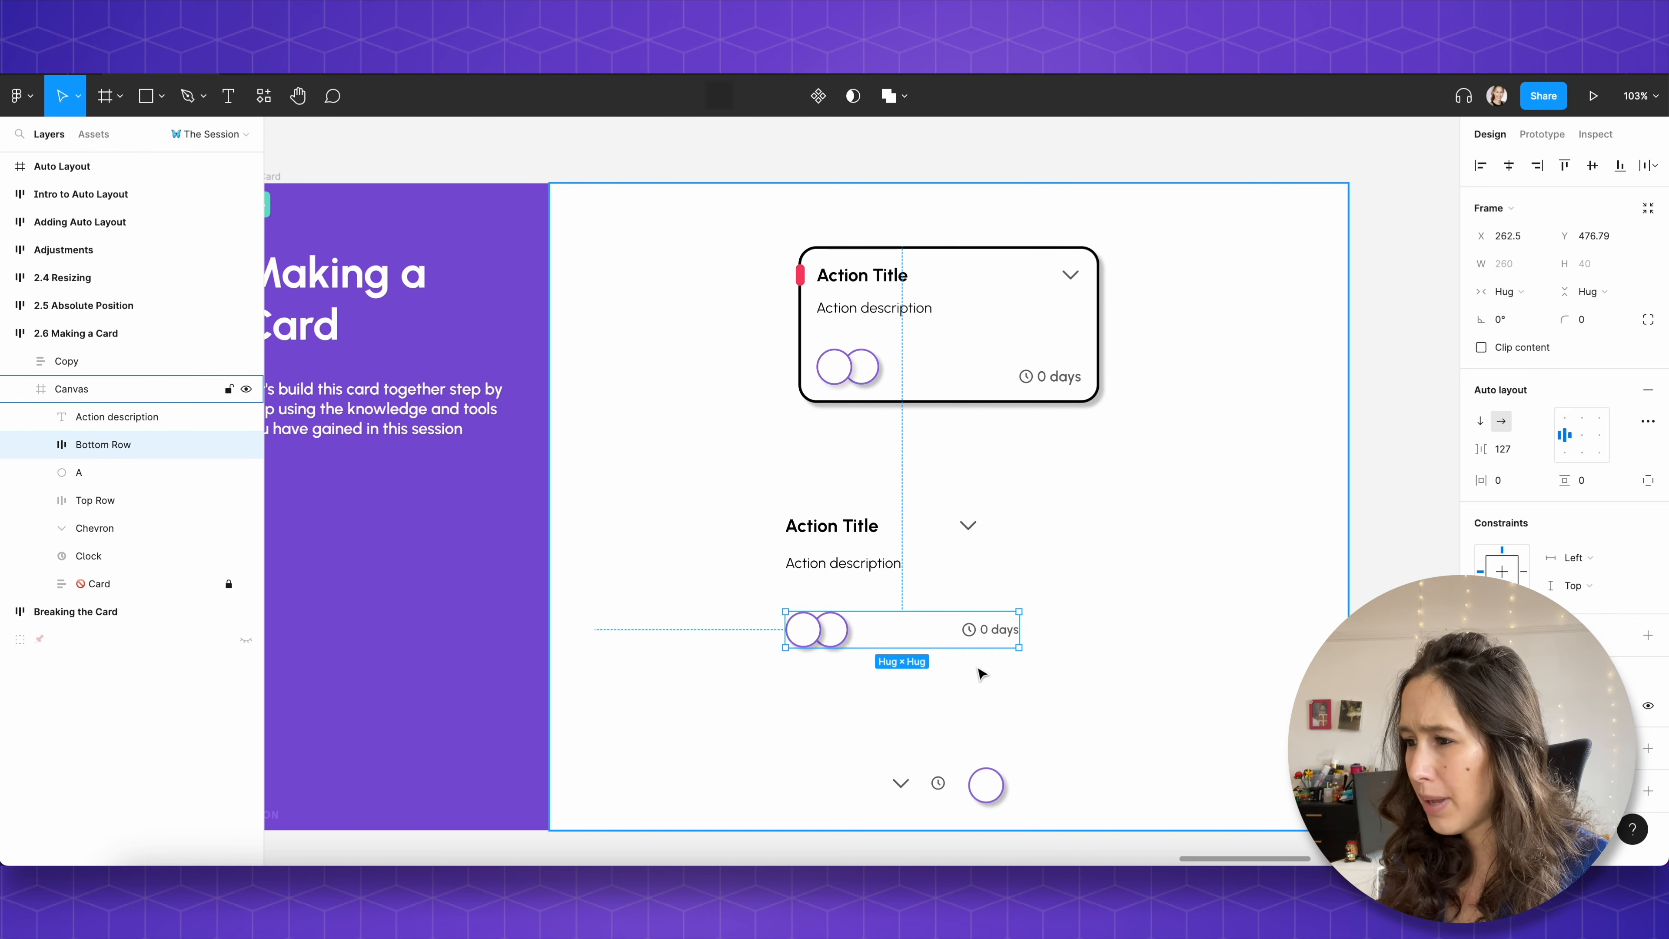
Step: Align the contents of Bottom Row to the bottom left
scroll(980, 674, up, 5)
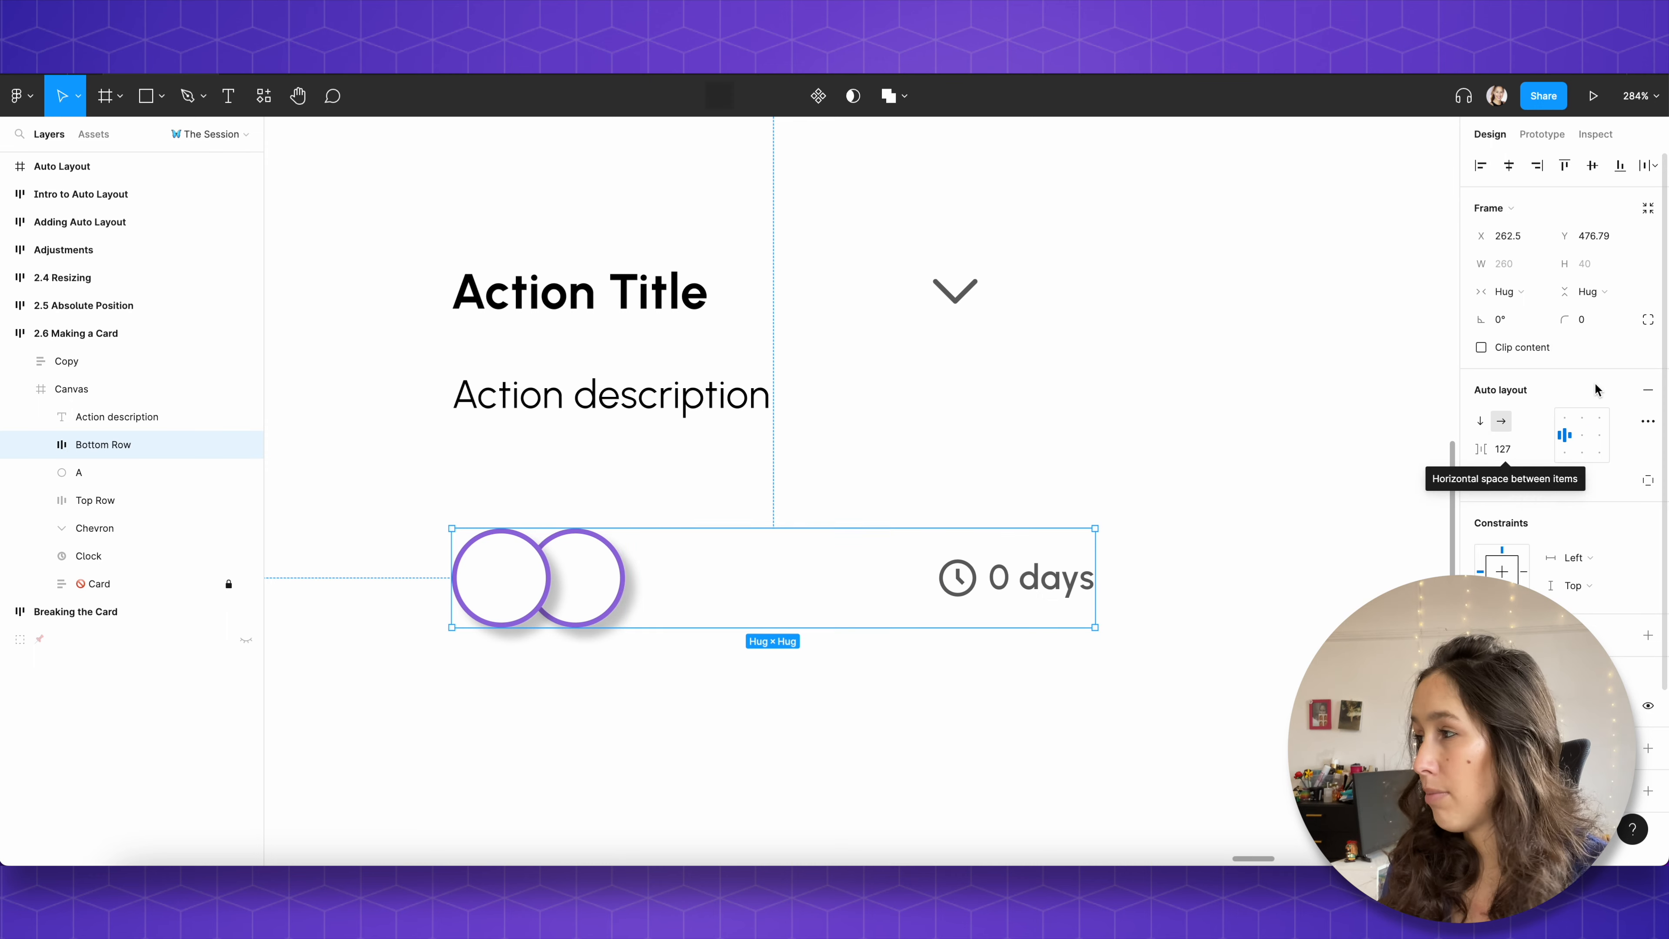
click(1568, 454)
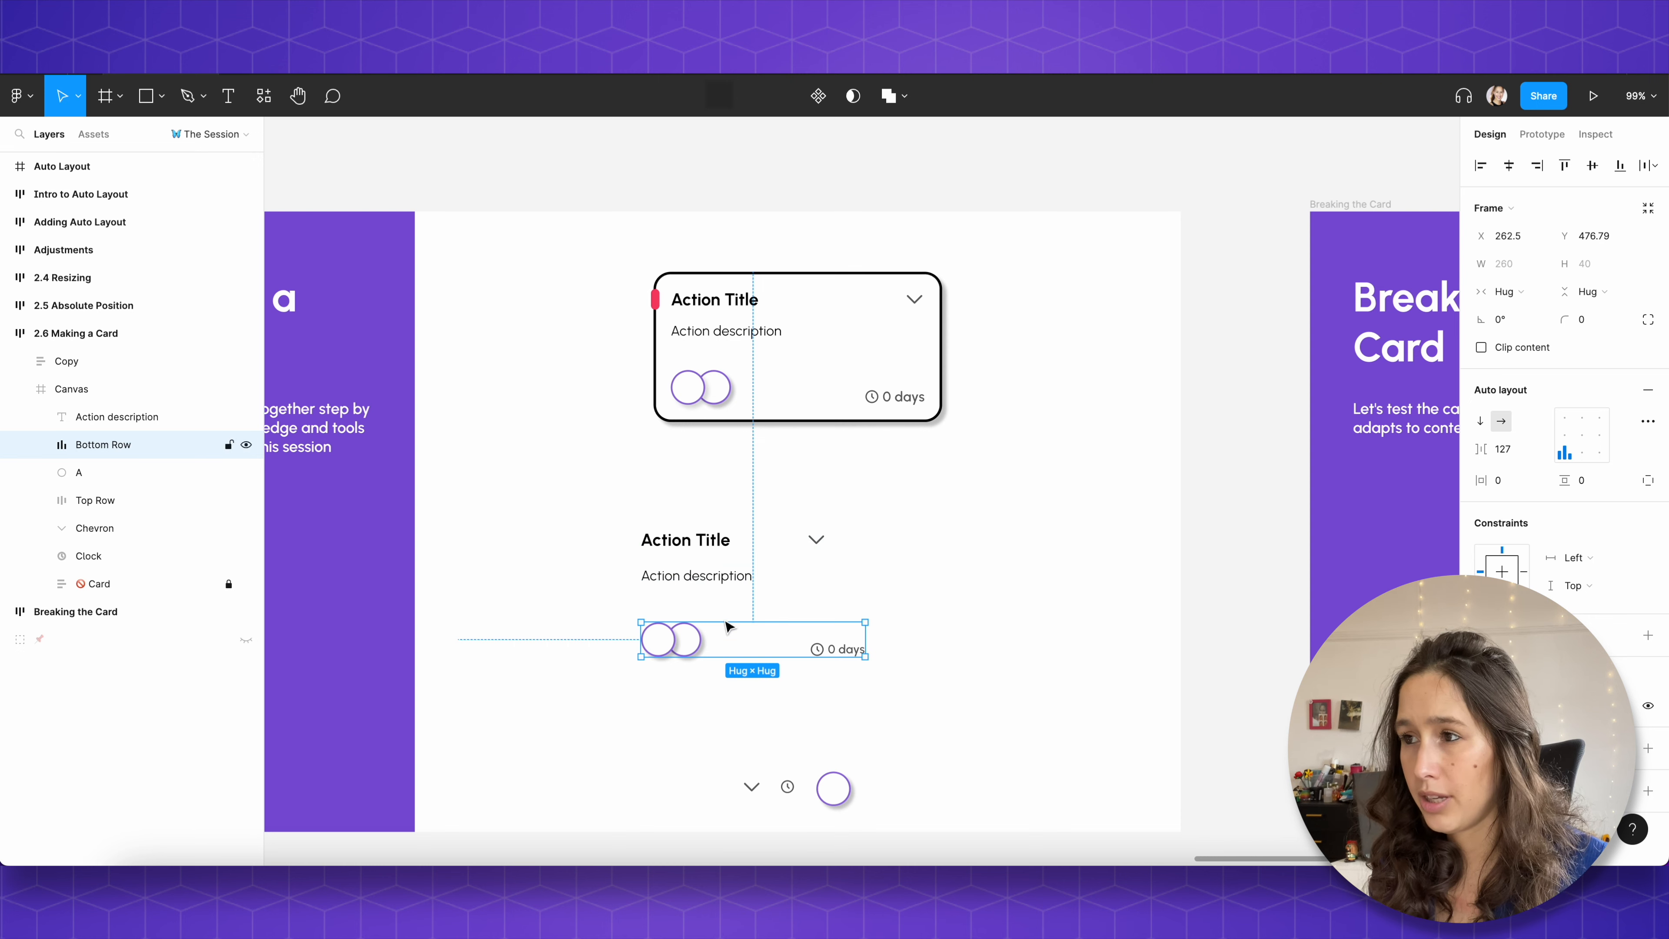
click(709, 577)
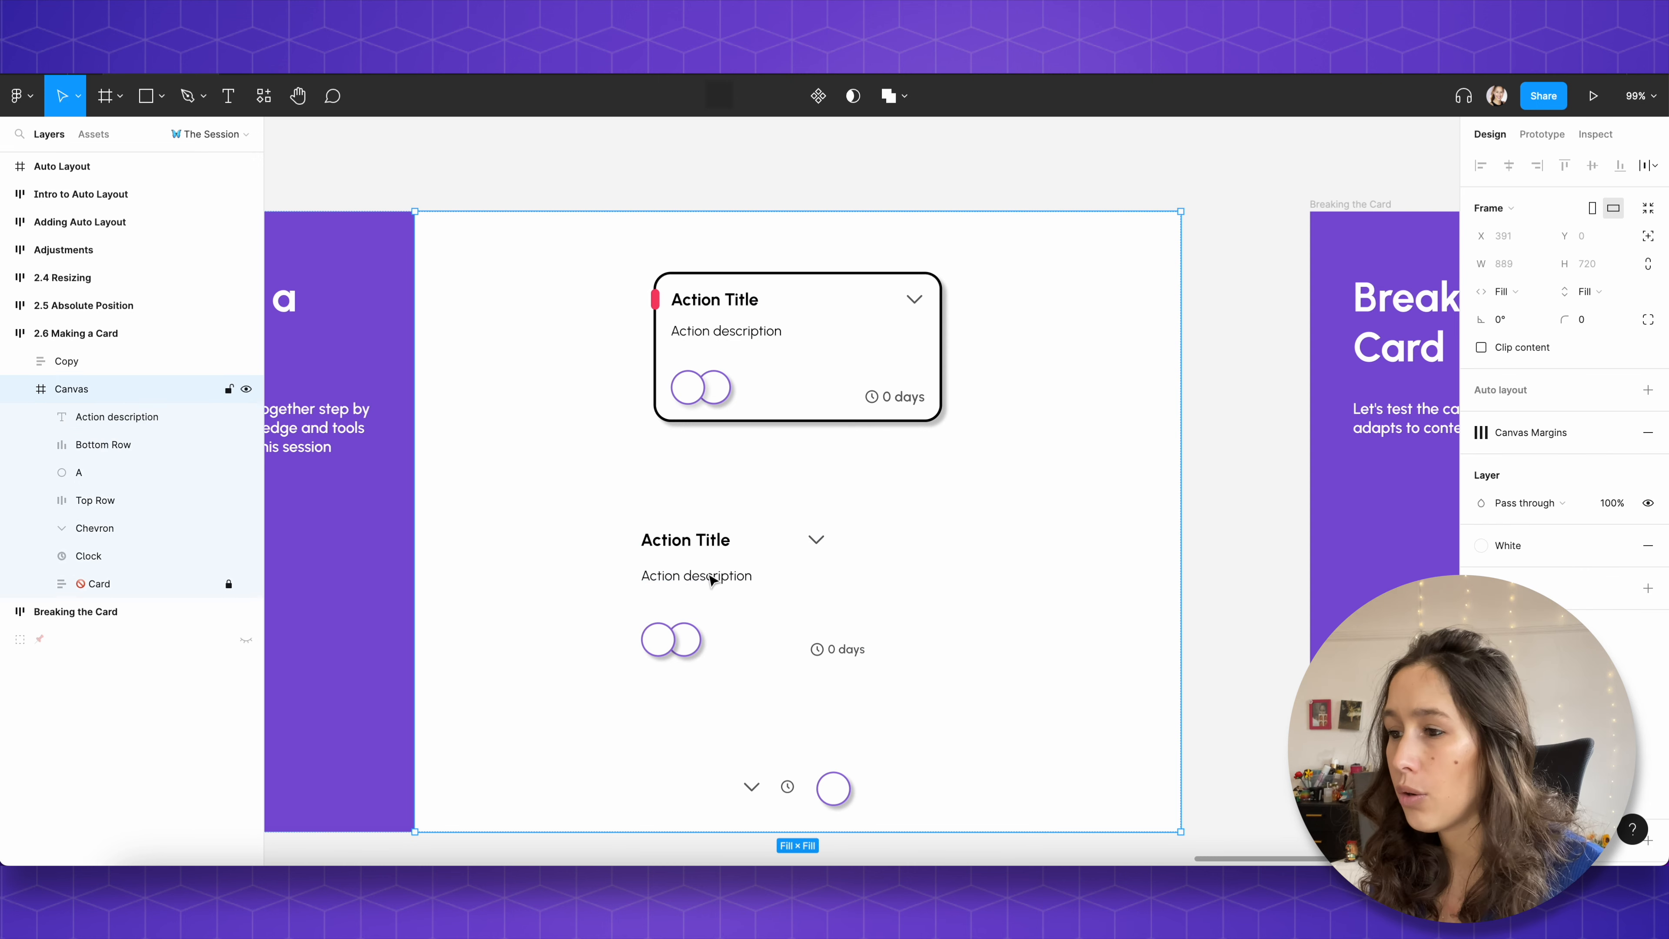
Step: Wrap Top Row, the action description and Bottom Row in a vertical auto layout frame named My Card
click(712, 578)
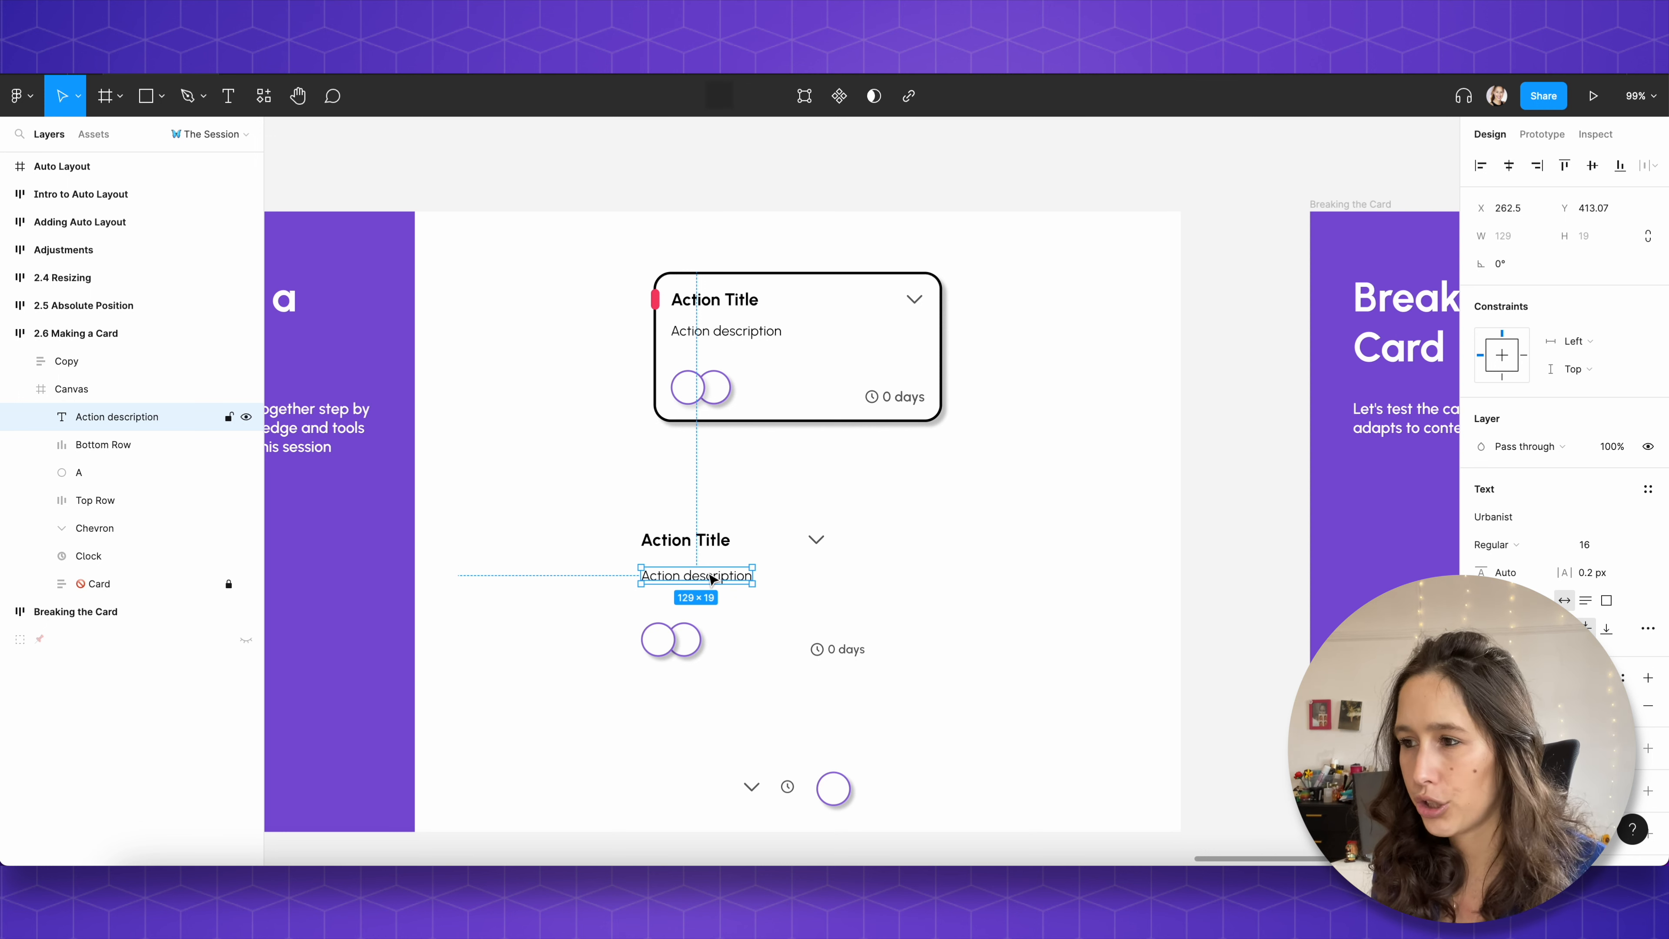
shift+click(713, 541)
shift+click(712, 637)
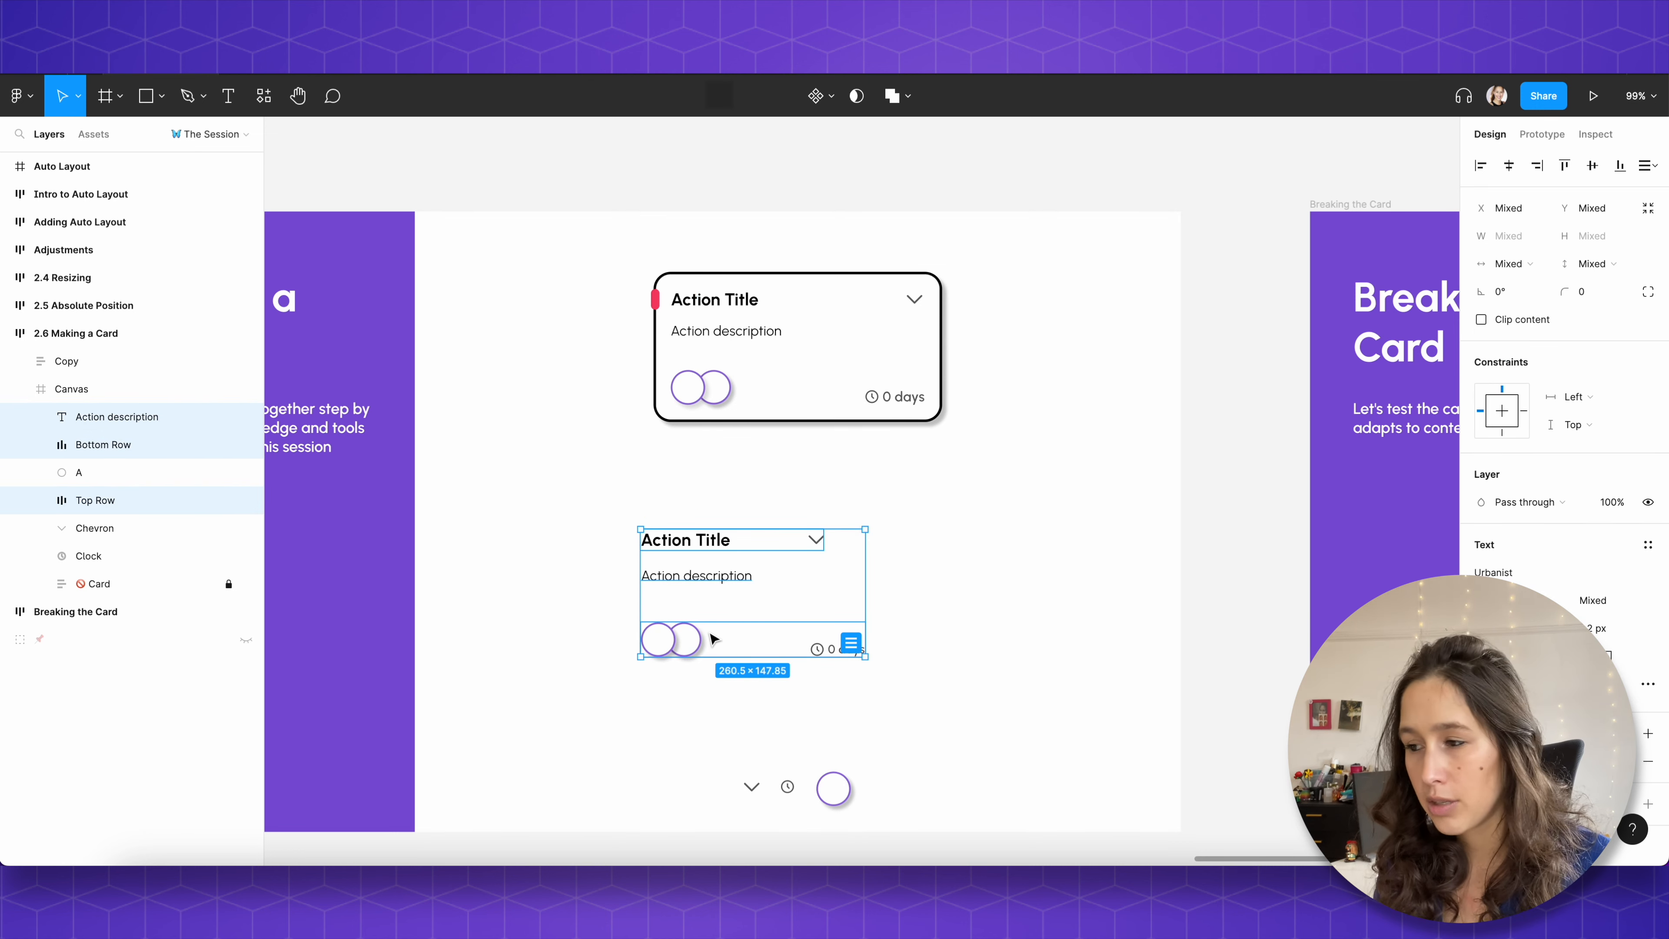
key(shift+a)
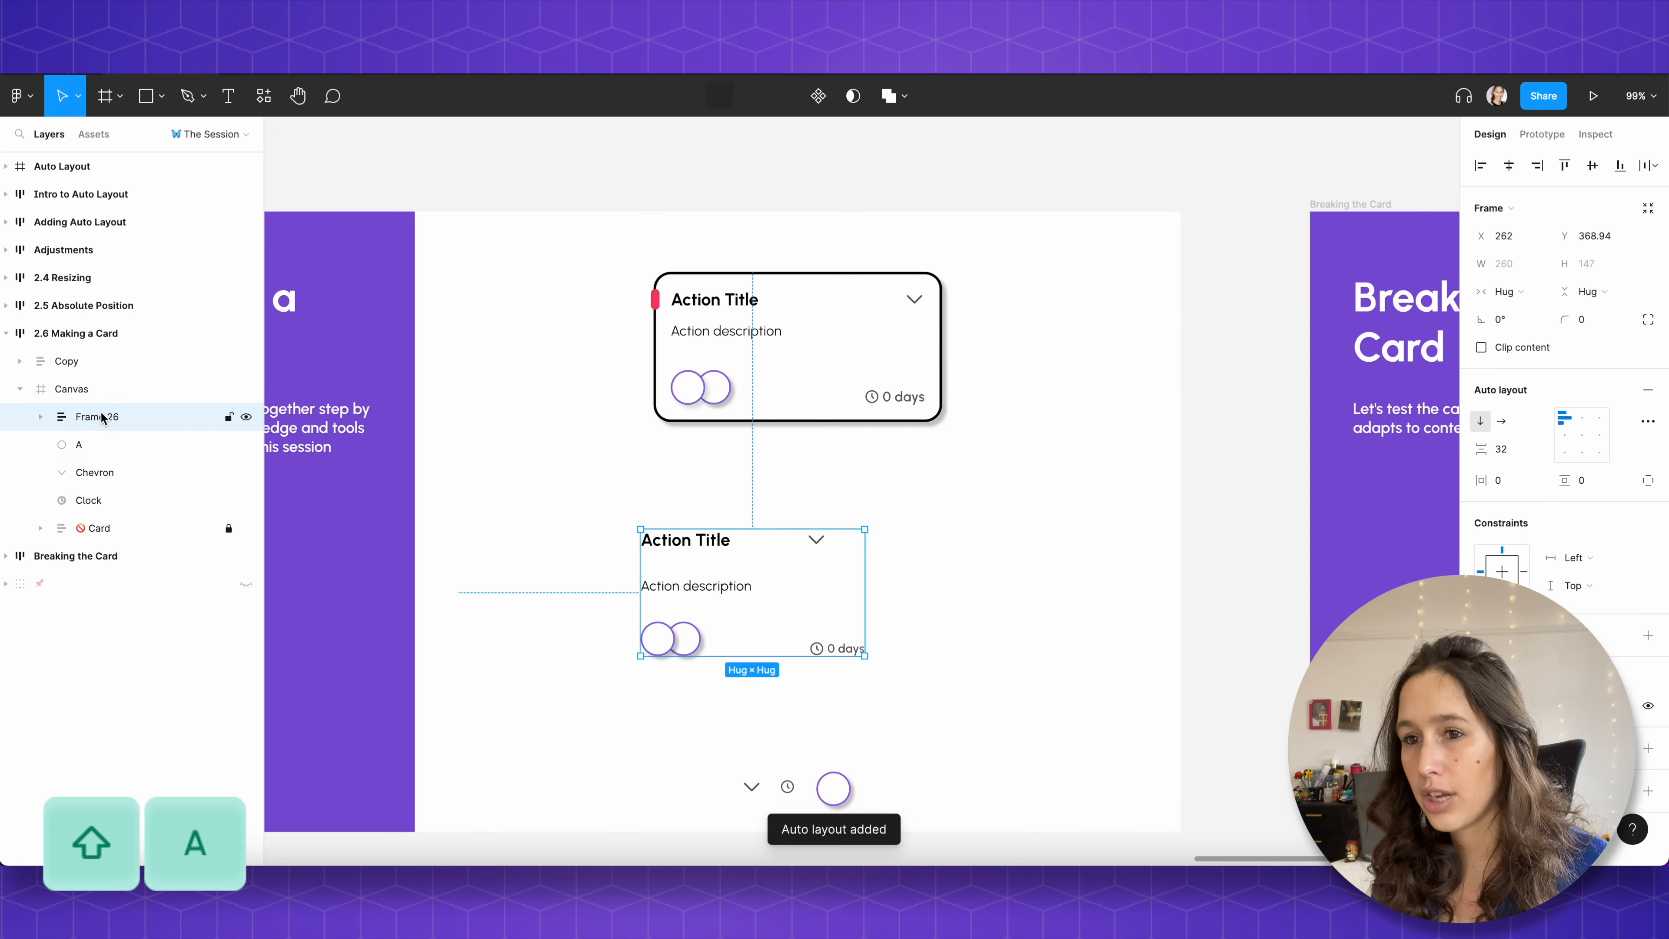
double_click(78, 419)
text(My Card)
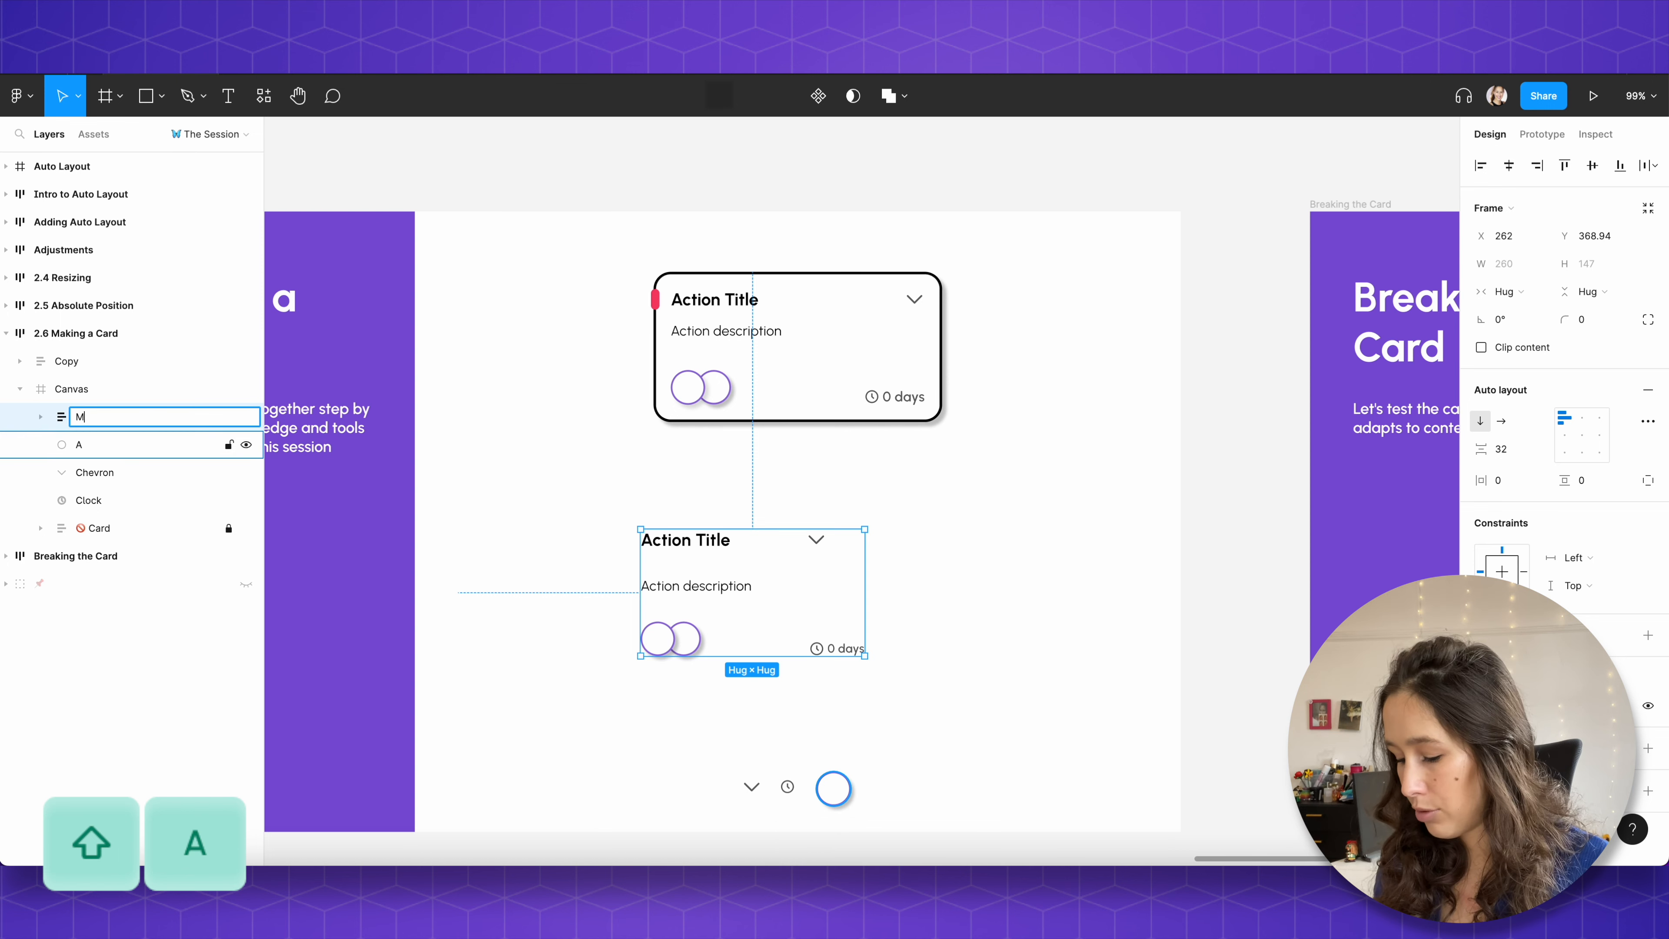
key(Return)
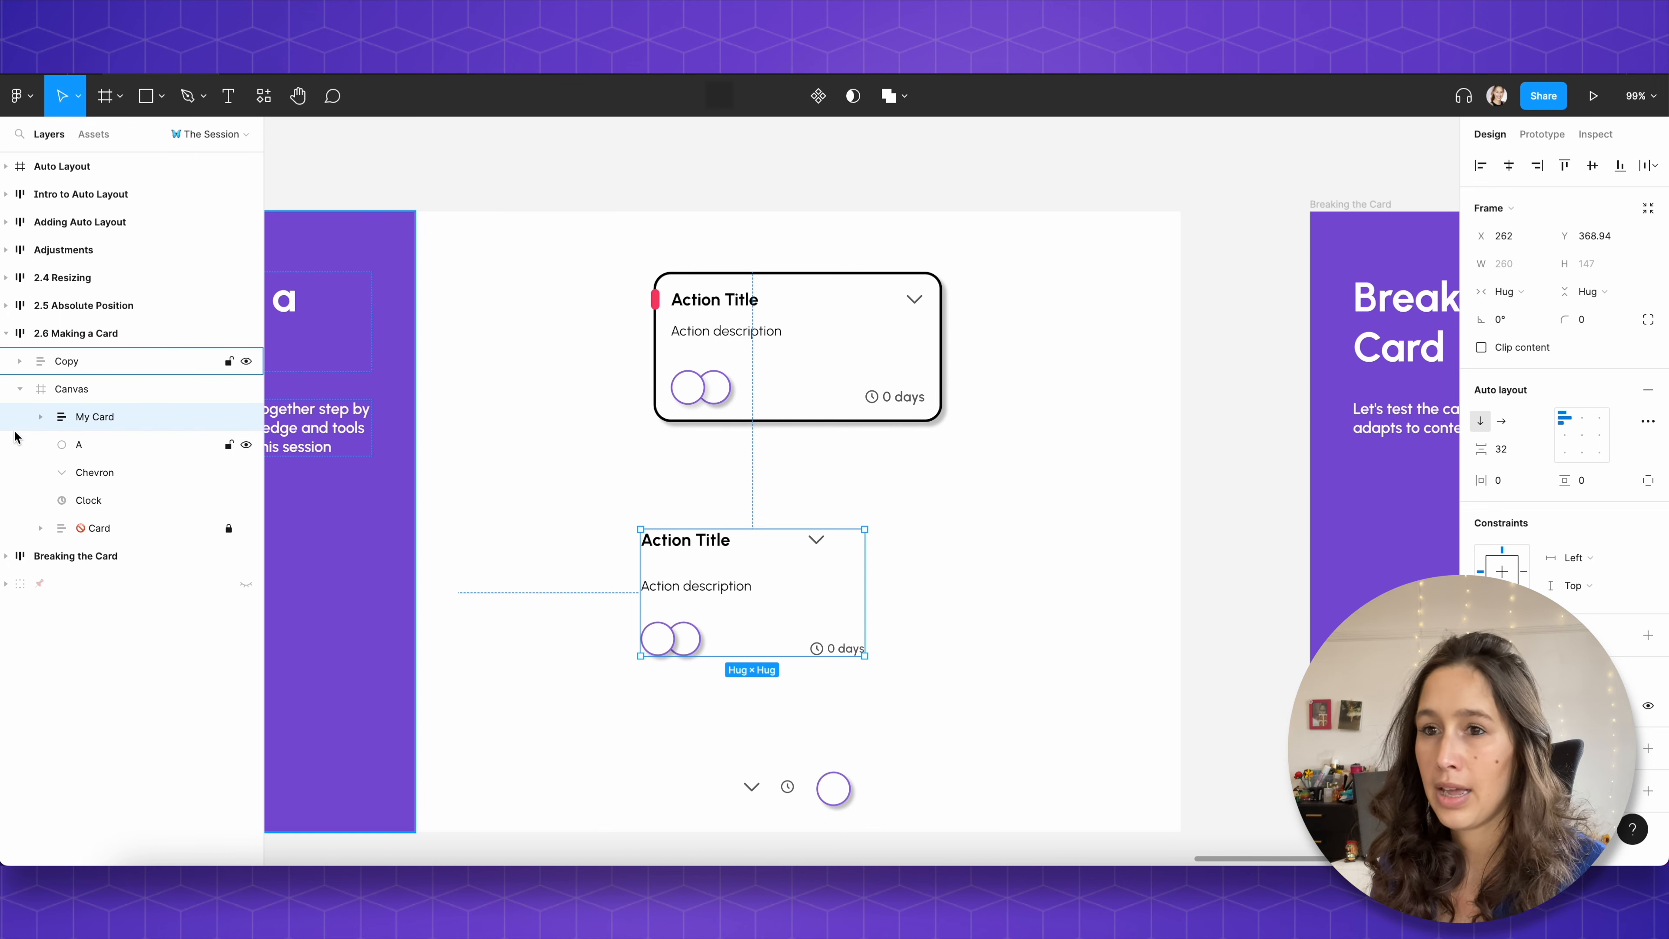
Step: Expand My Card in the layer tree and check its Top Row, Action description and Bottom Row layers
click(40, 416)
click(116, 445)
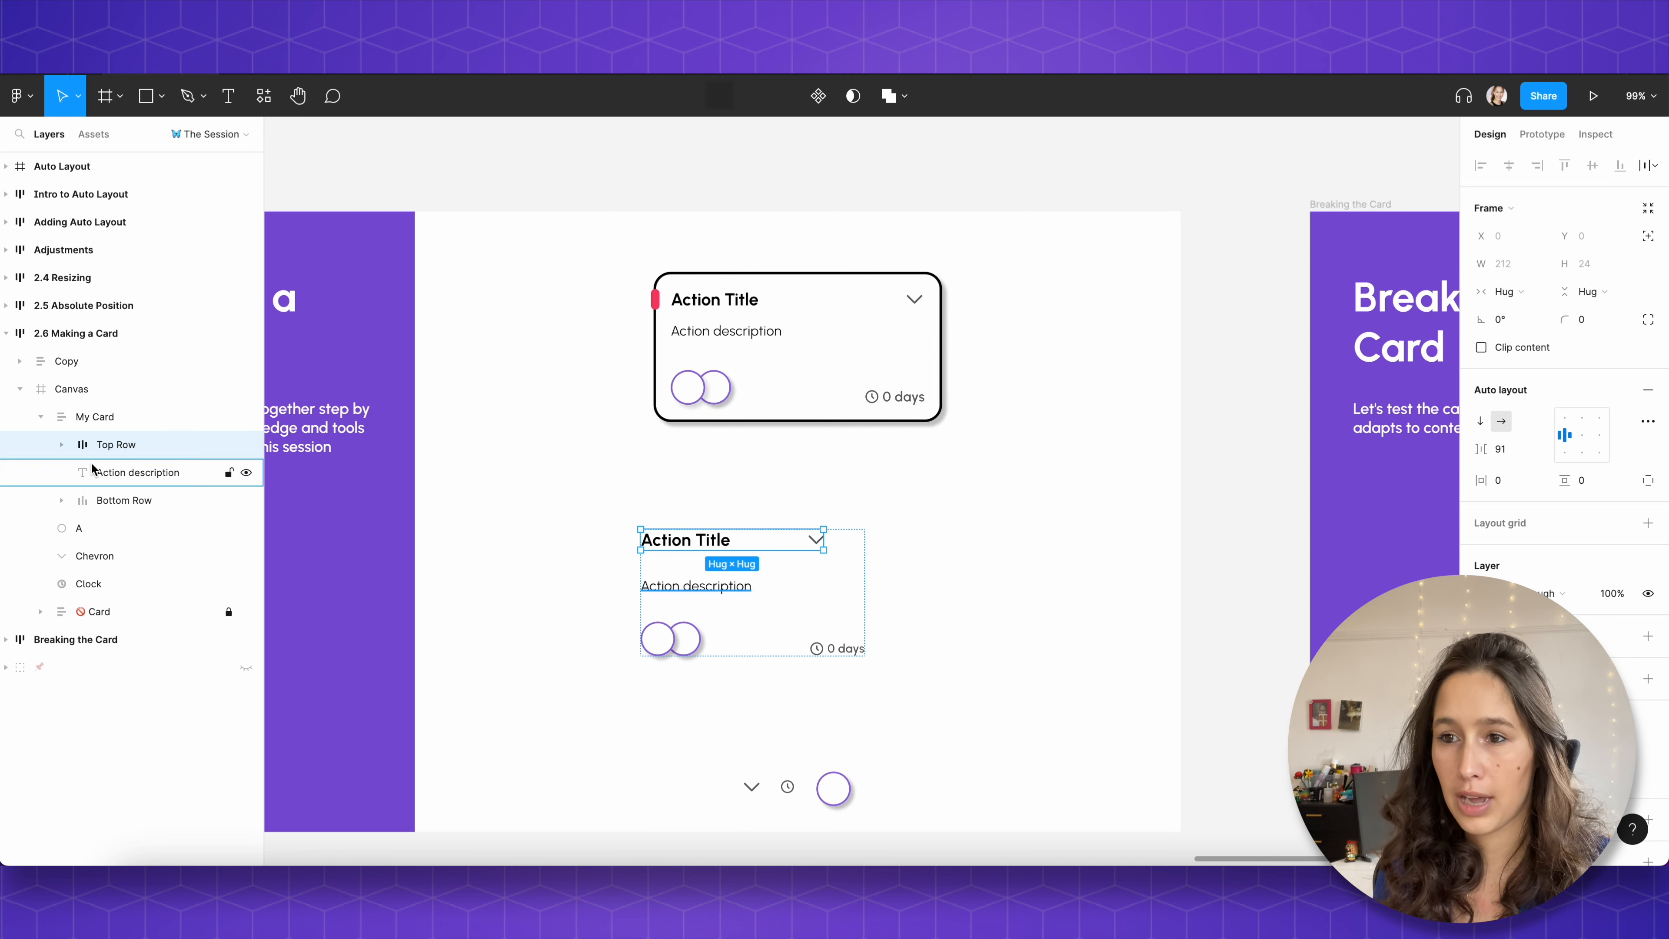
click(112, 472)
click(107, 494)
click(110, 475)
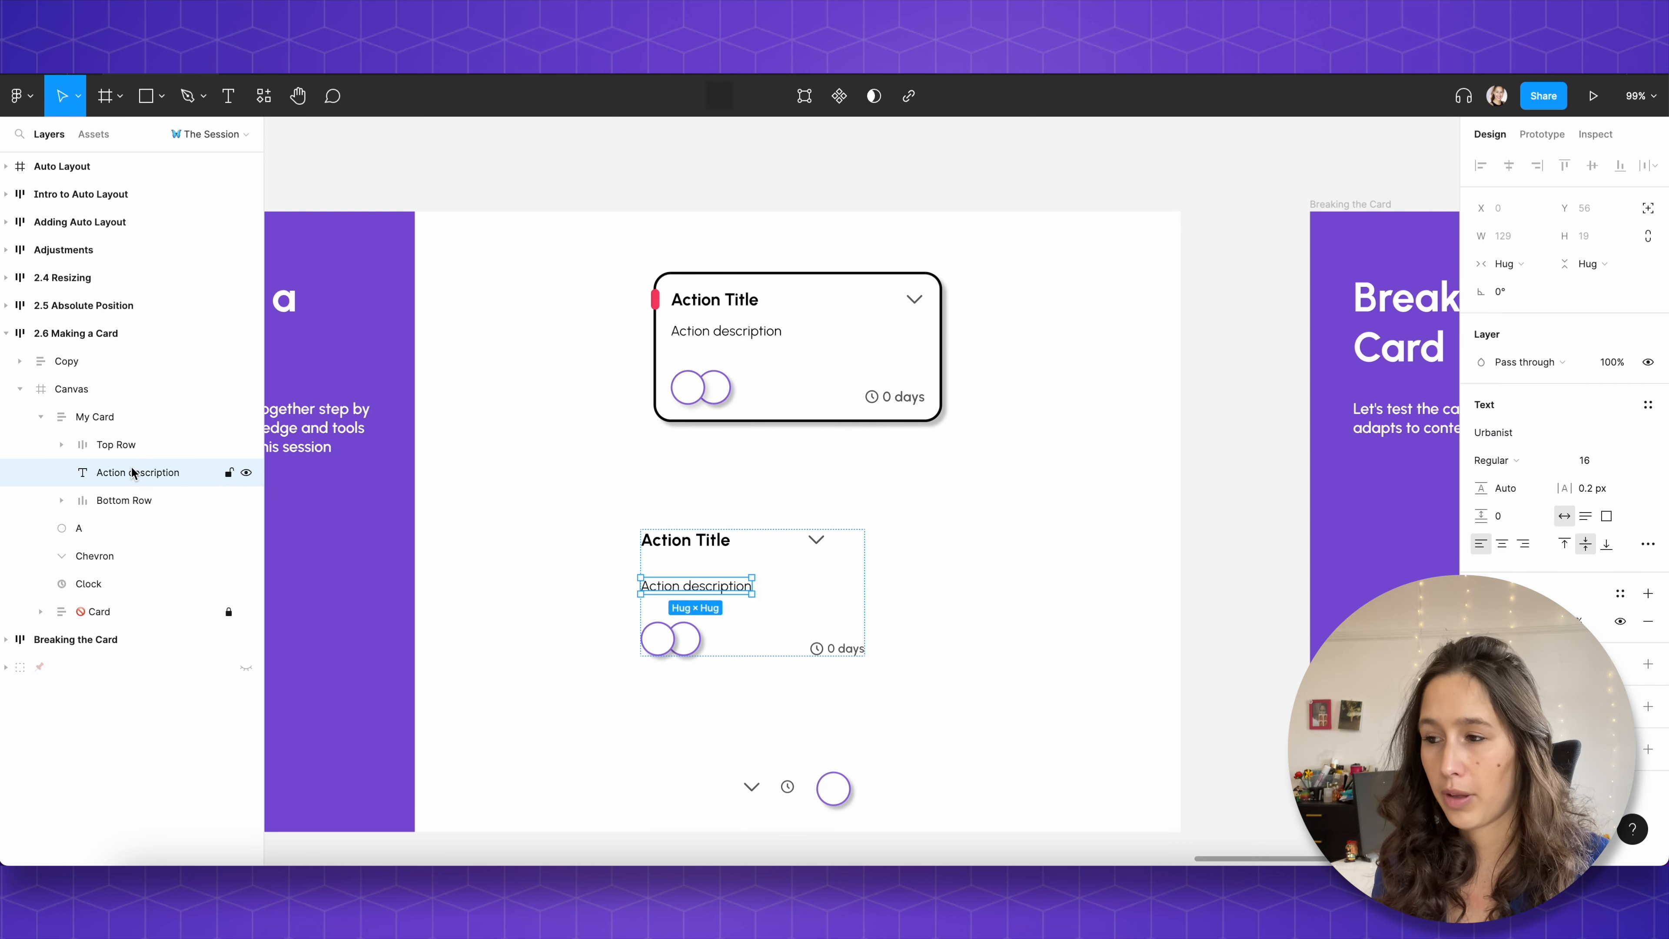
Step: Move My Card up to about X 278, Y 310 and give it a black inside stroke of weight 2
mouse_move(838, 585)
mouse_down()
mouse_move(860, 559)
mouse_move(853, 534)
mouse_up()
scroll(1630, 526, down, 4)
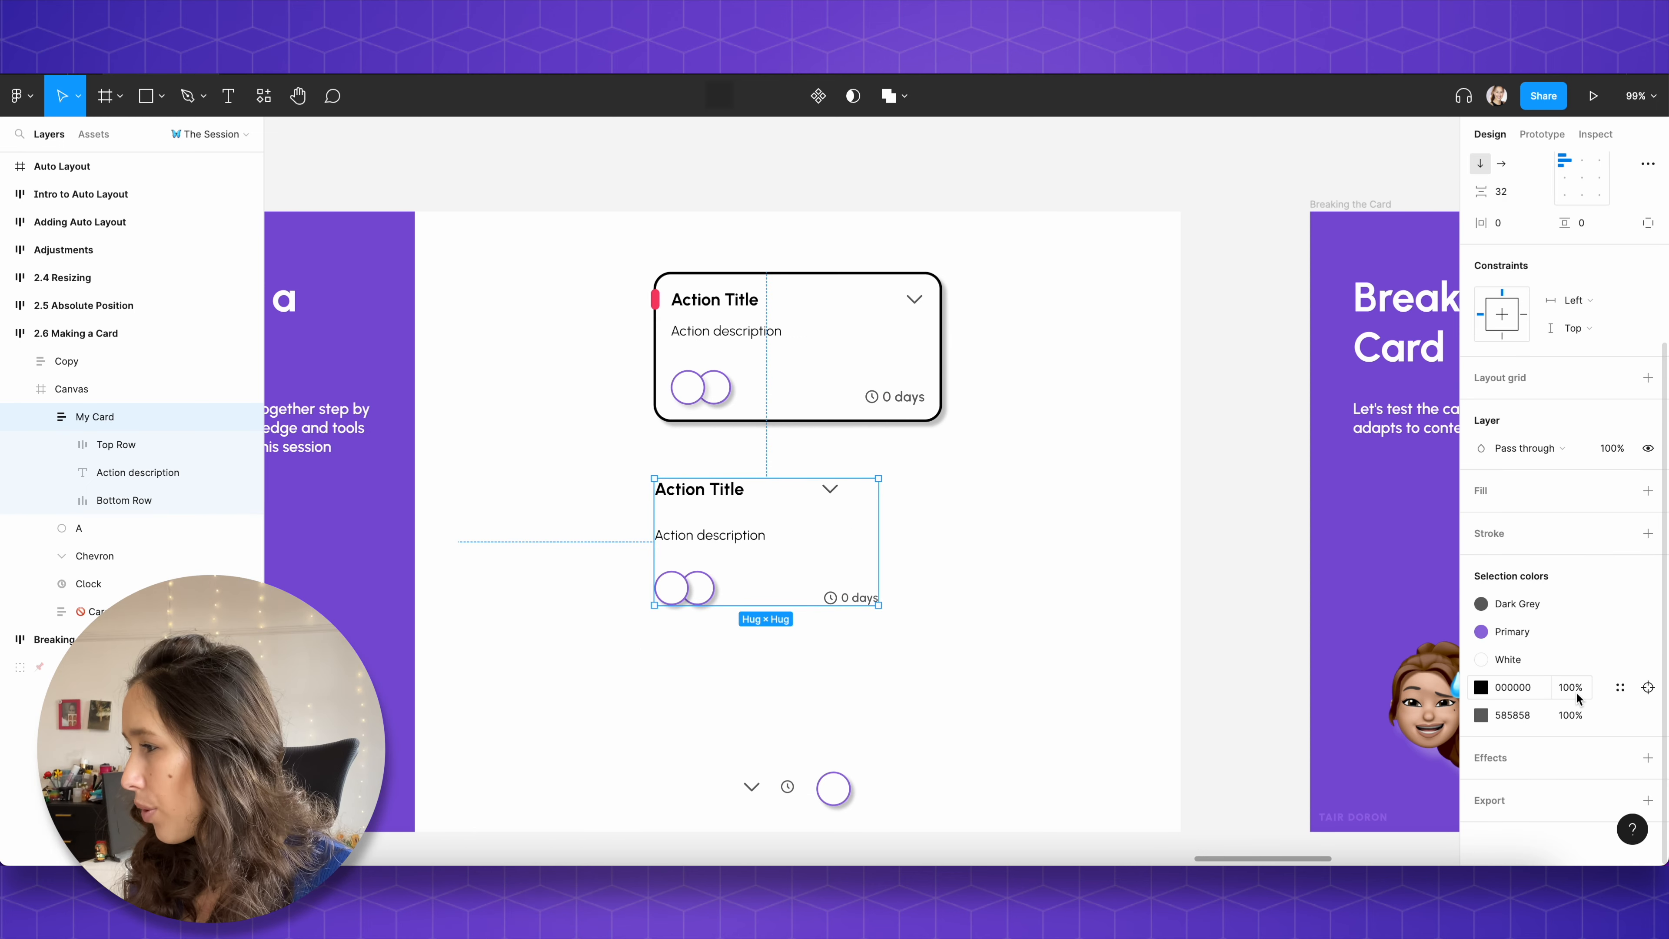
click(1648, 533)
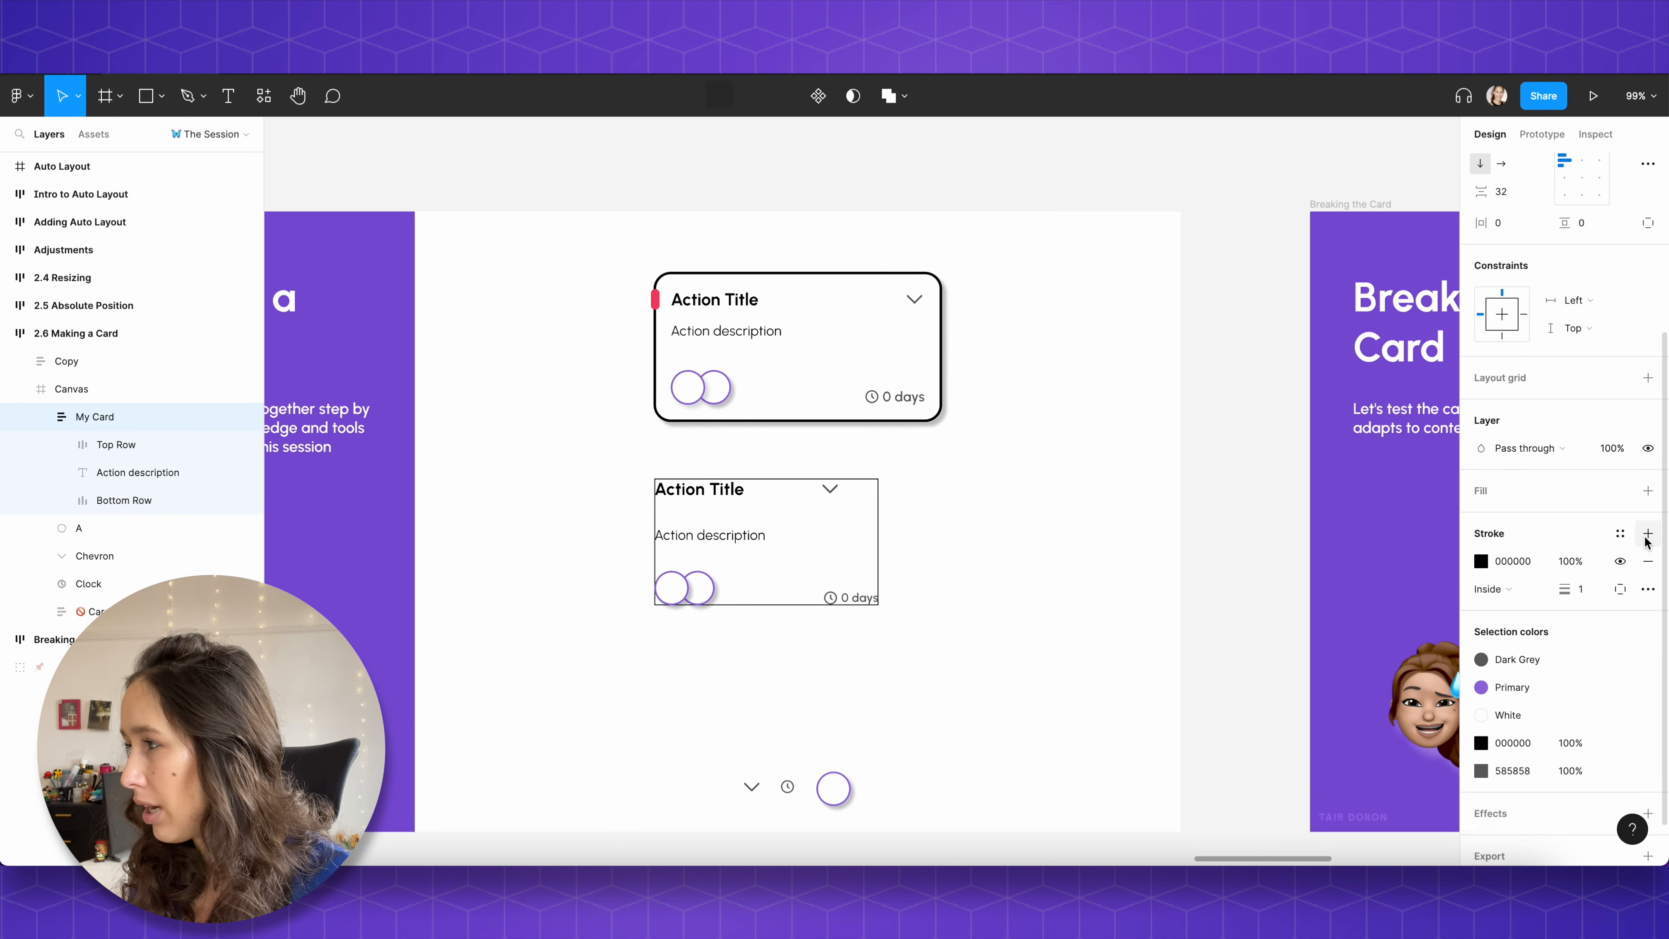
drag(1578, 591, 1589, 595)
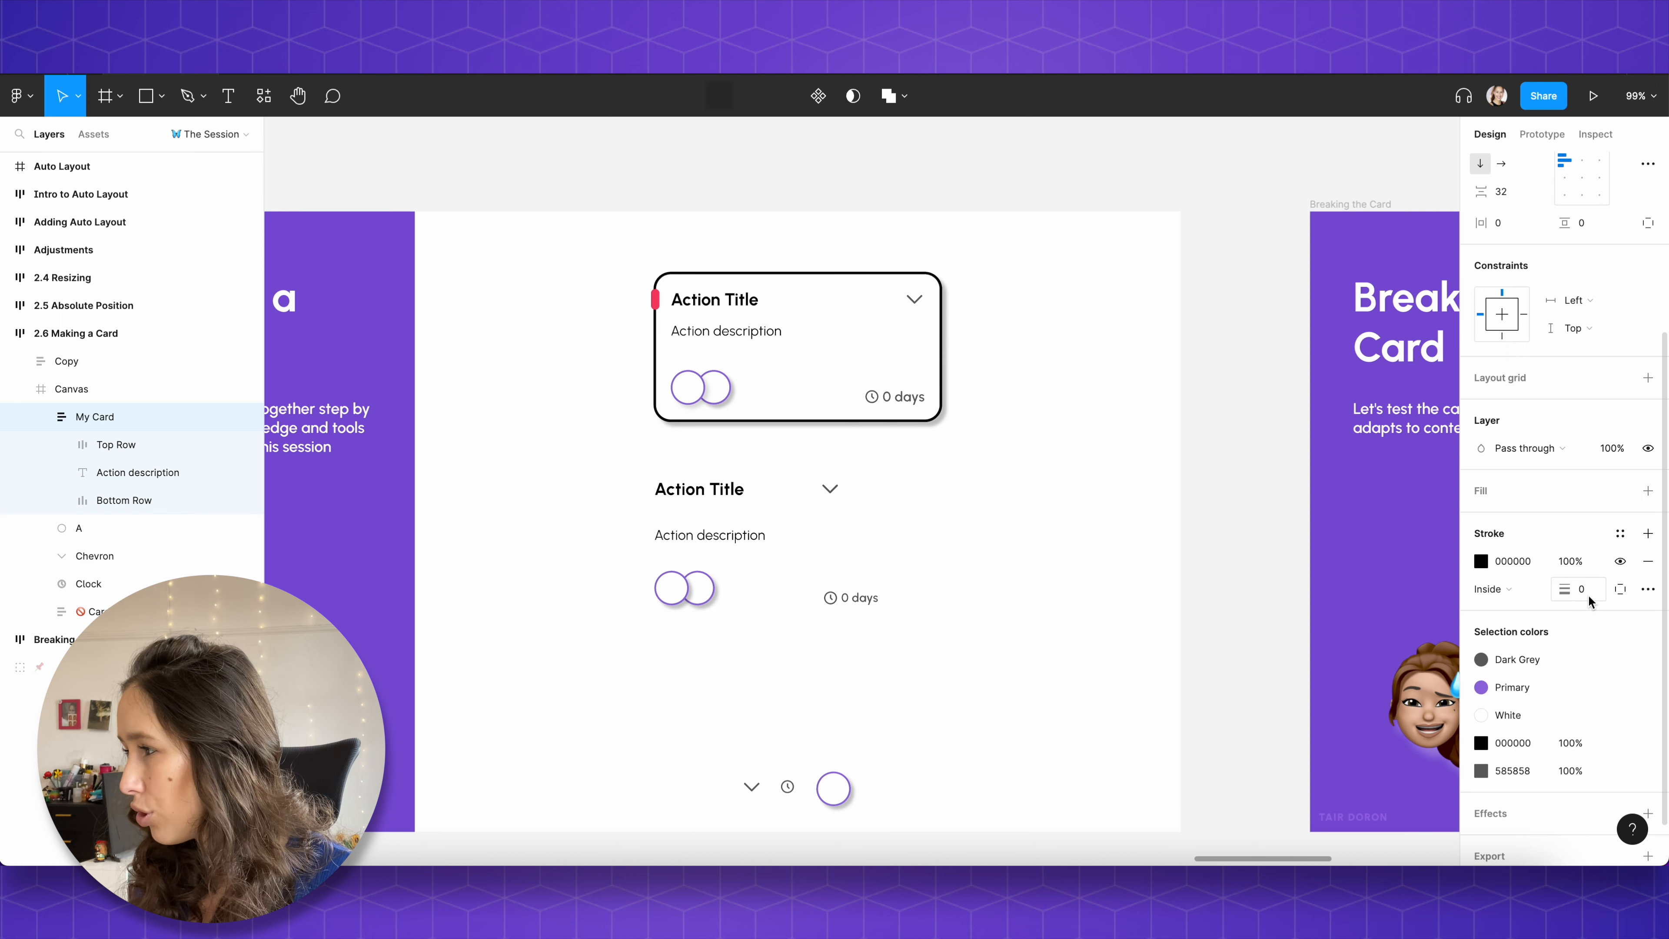
text(2)
key(Return)
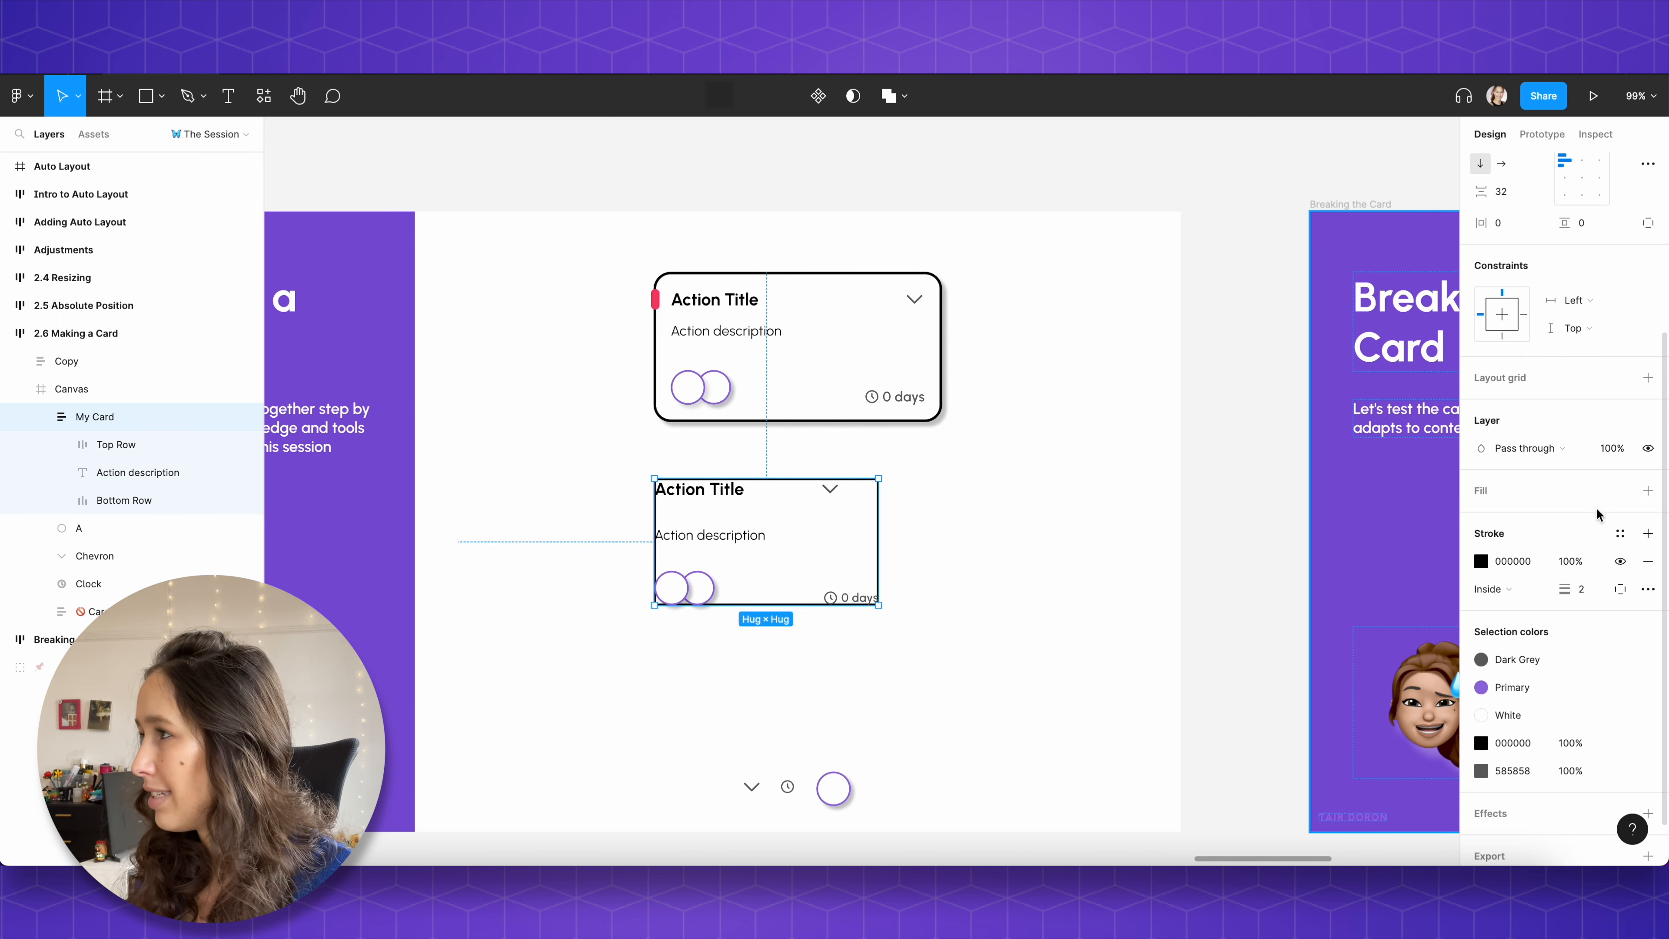
scroll(1596, 508, up, 4)
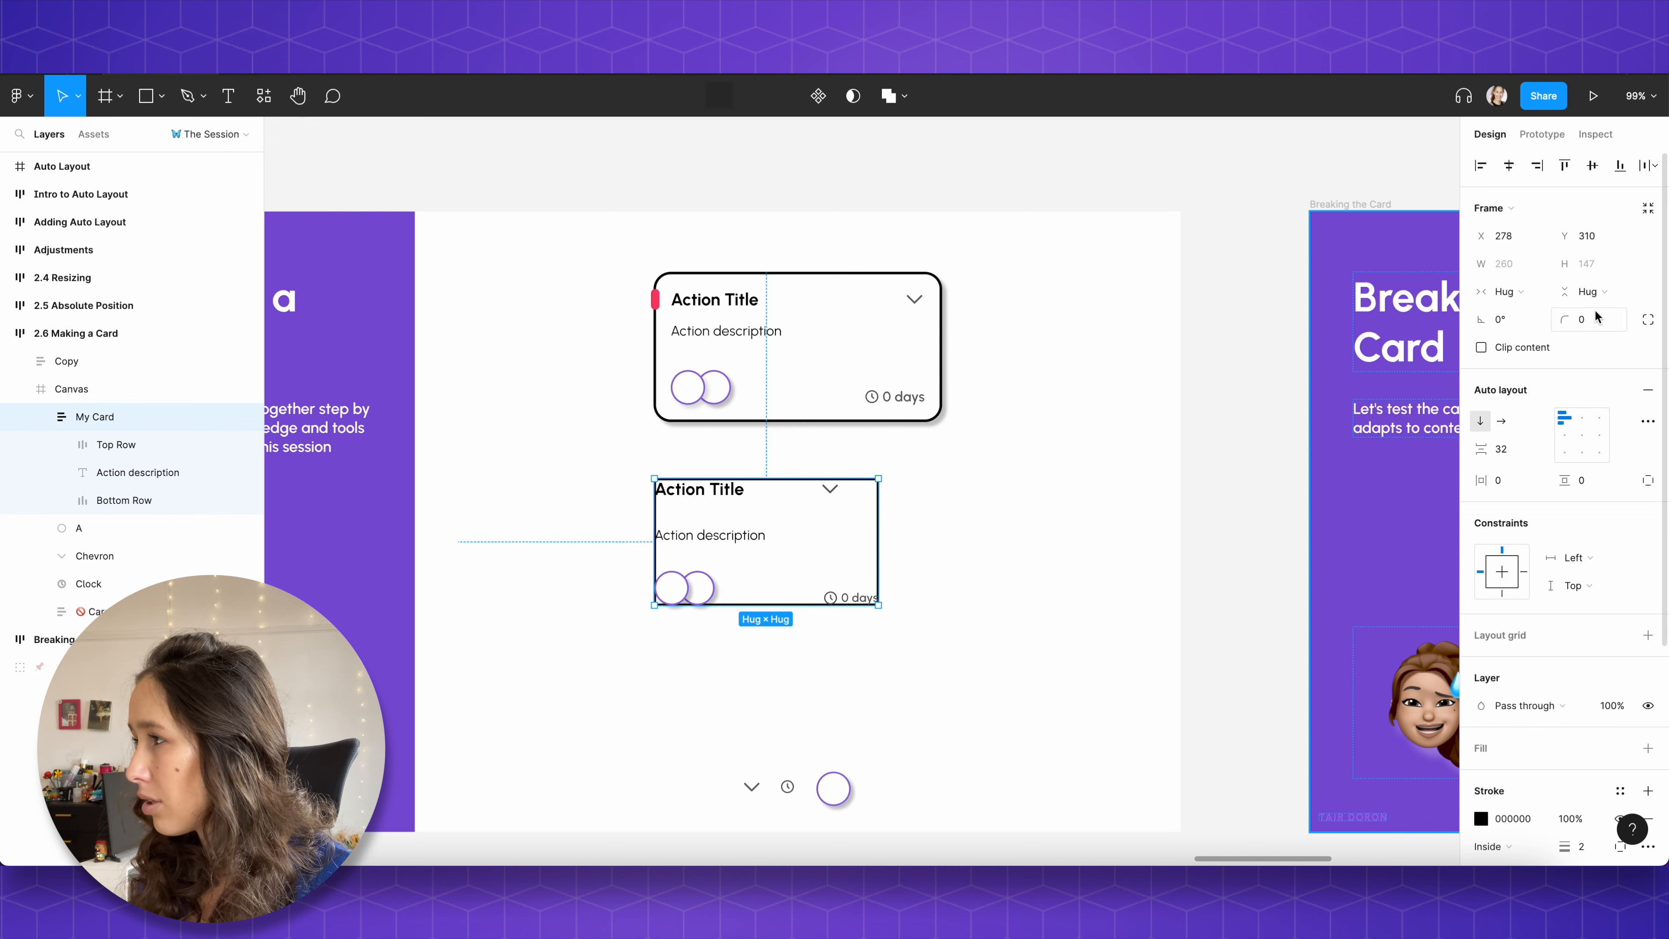
Step: Set My Card's corner radius to 10
text(10)
key(Return)
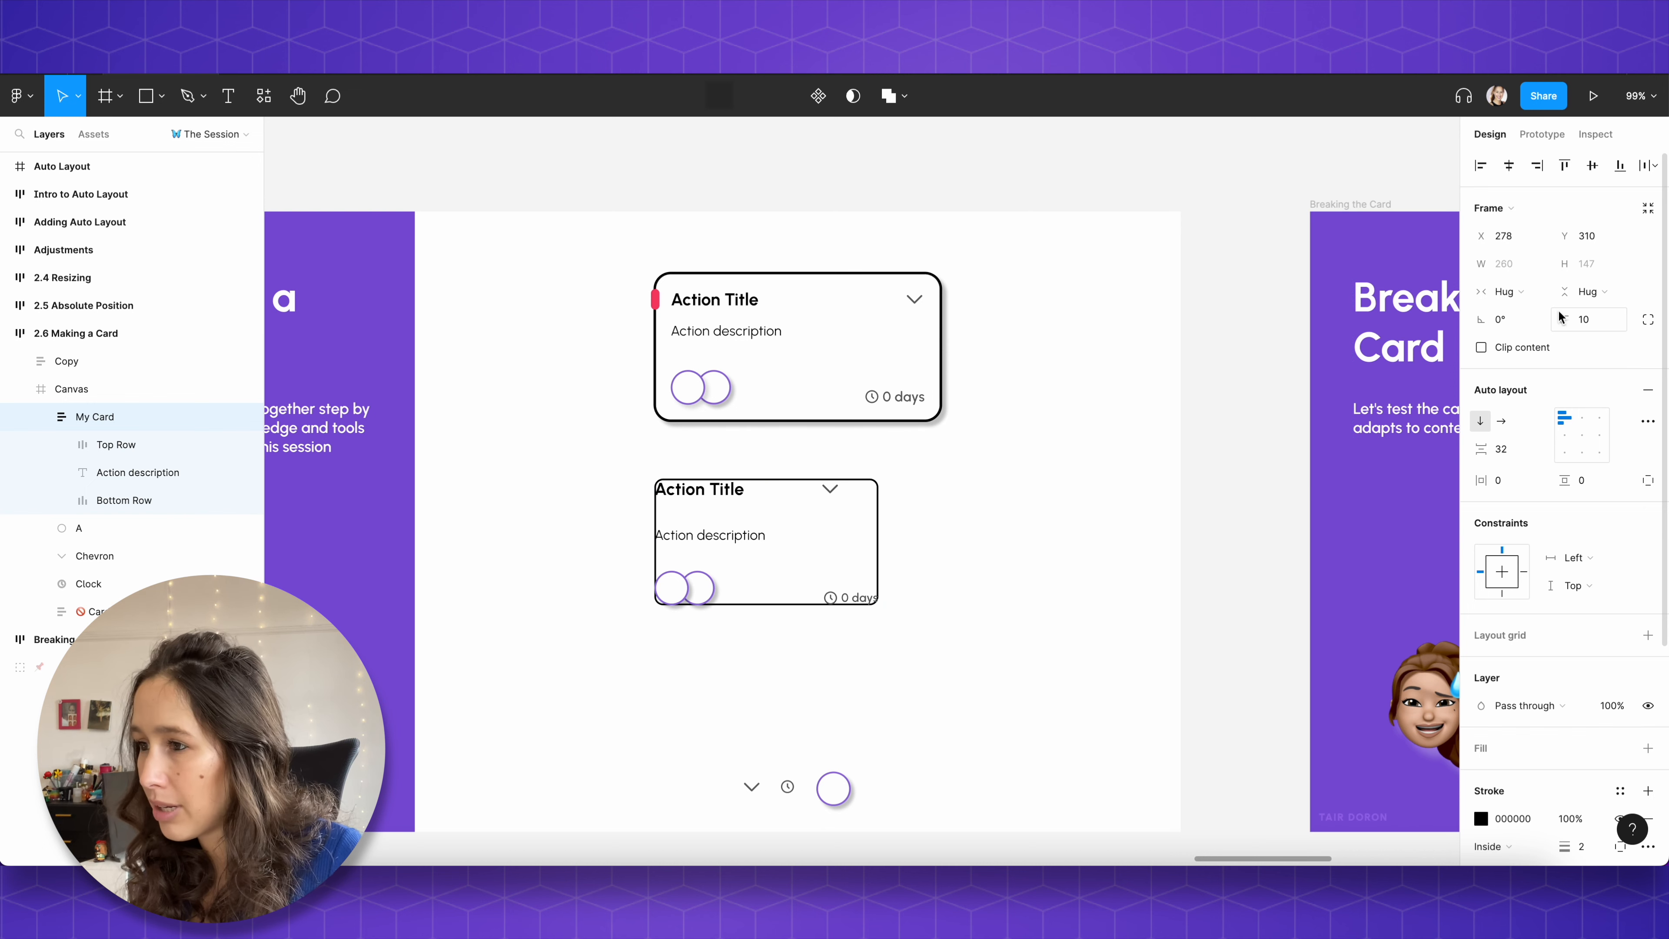
scroll(995, 496, down, 5)
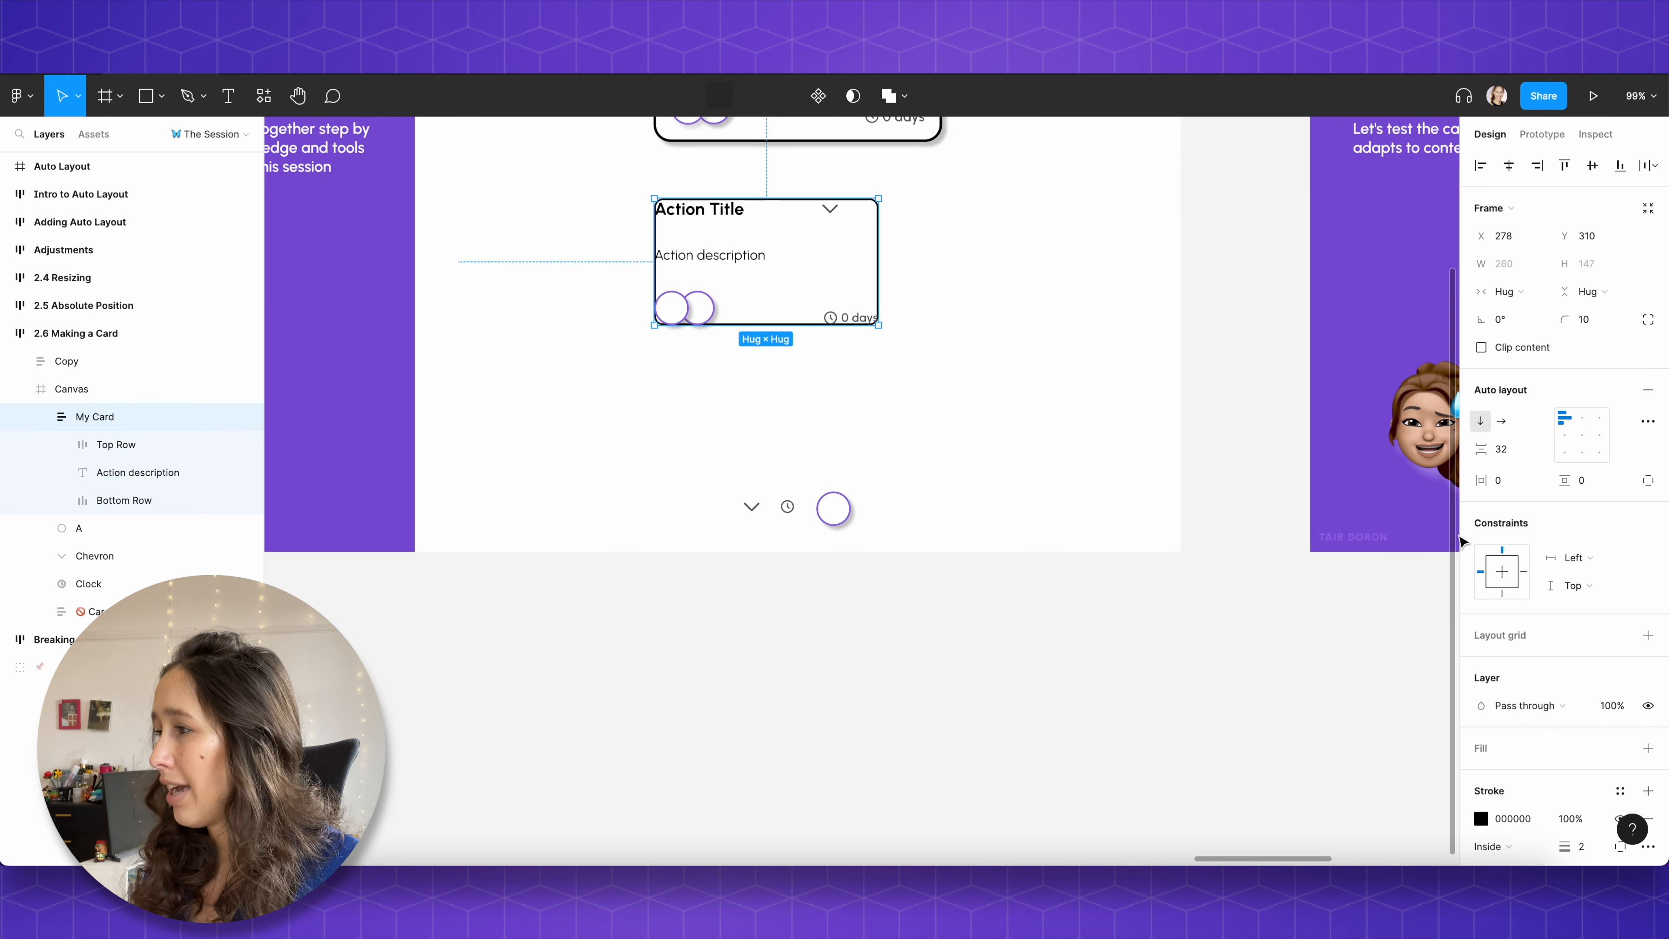
scroll(897, 386, up, 5)
Step: Give My Card a white FFFFFF fill and a drop shadow effect
scroll(1511, 756, down, 2)
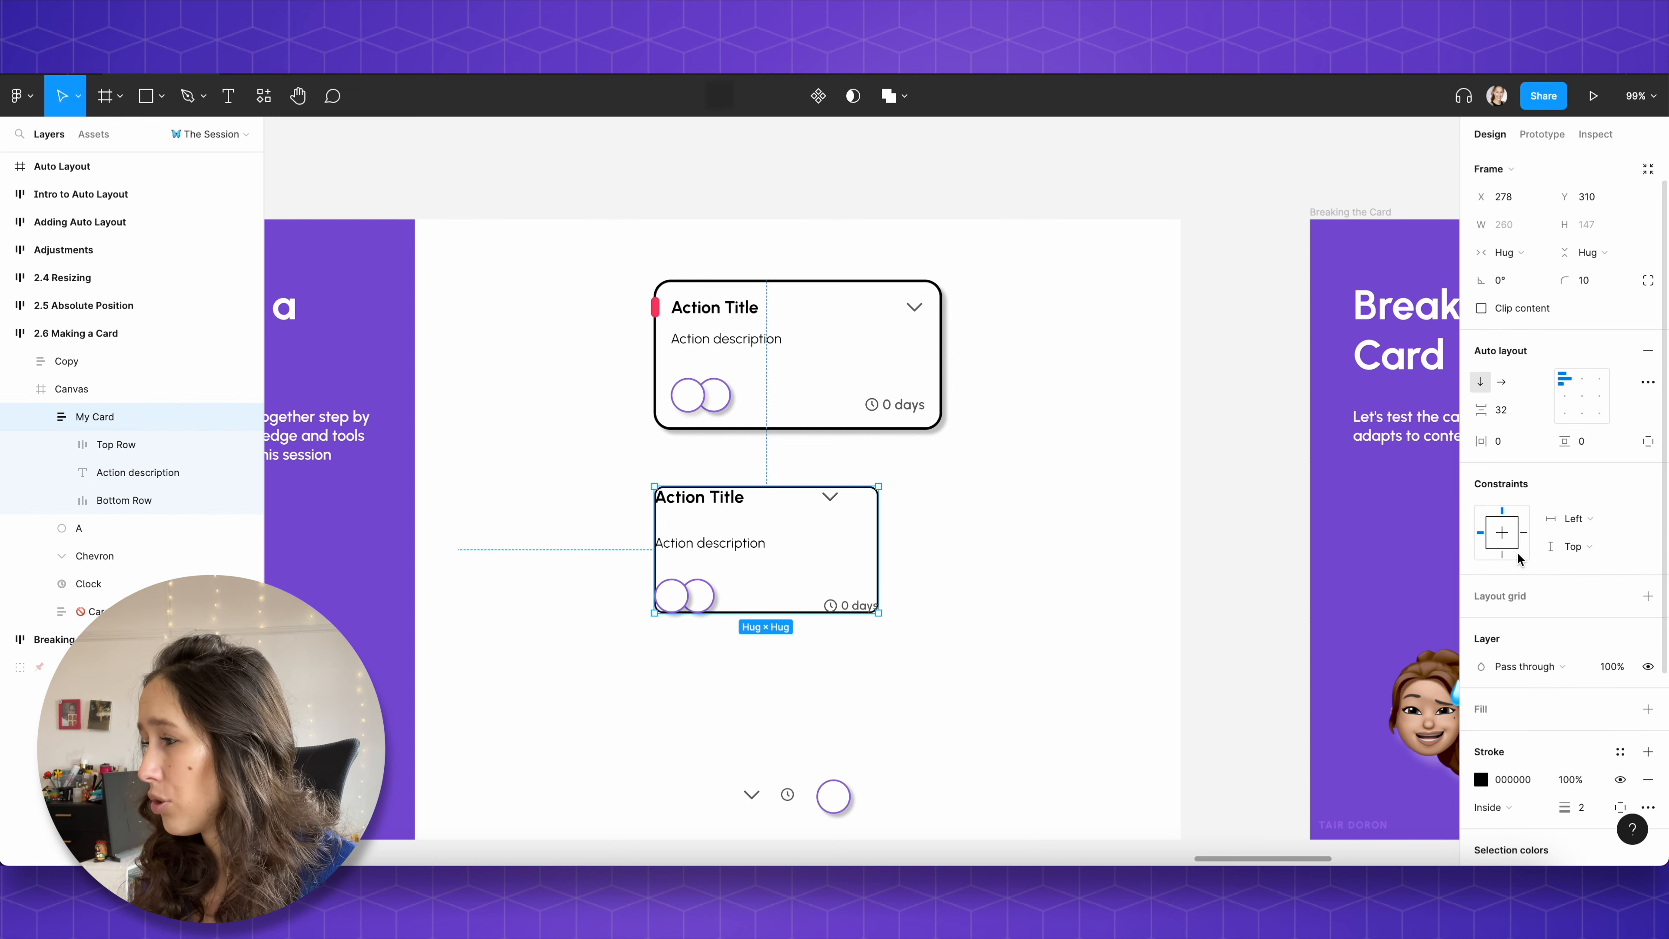
click(1648, 669)
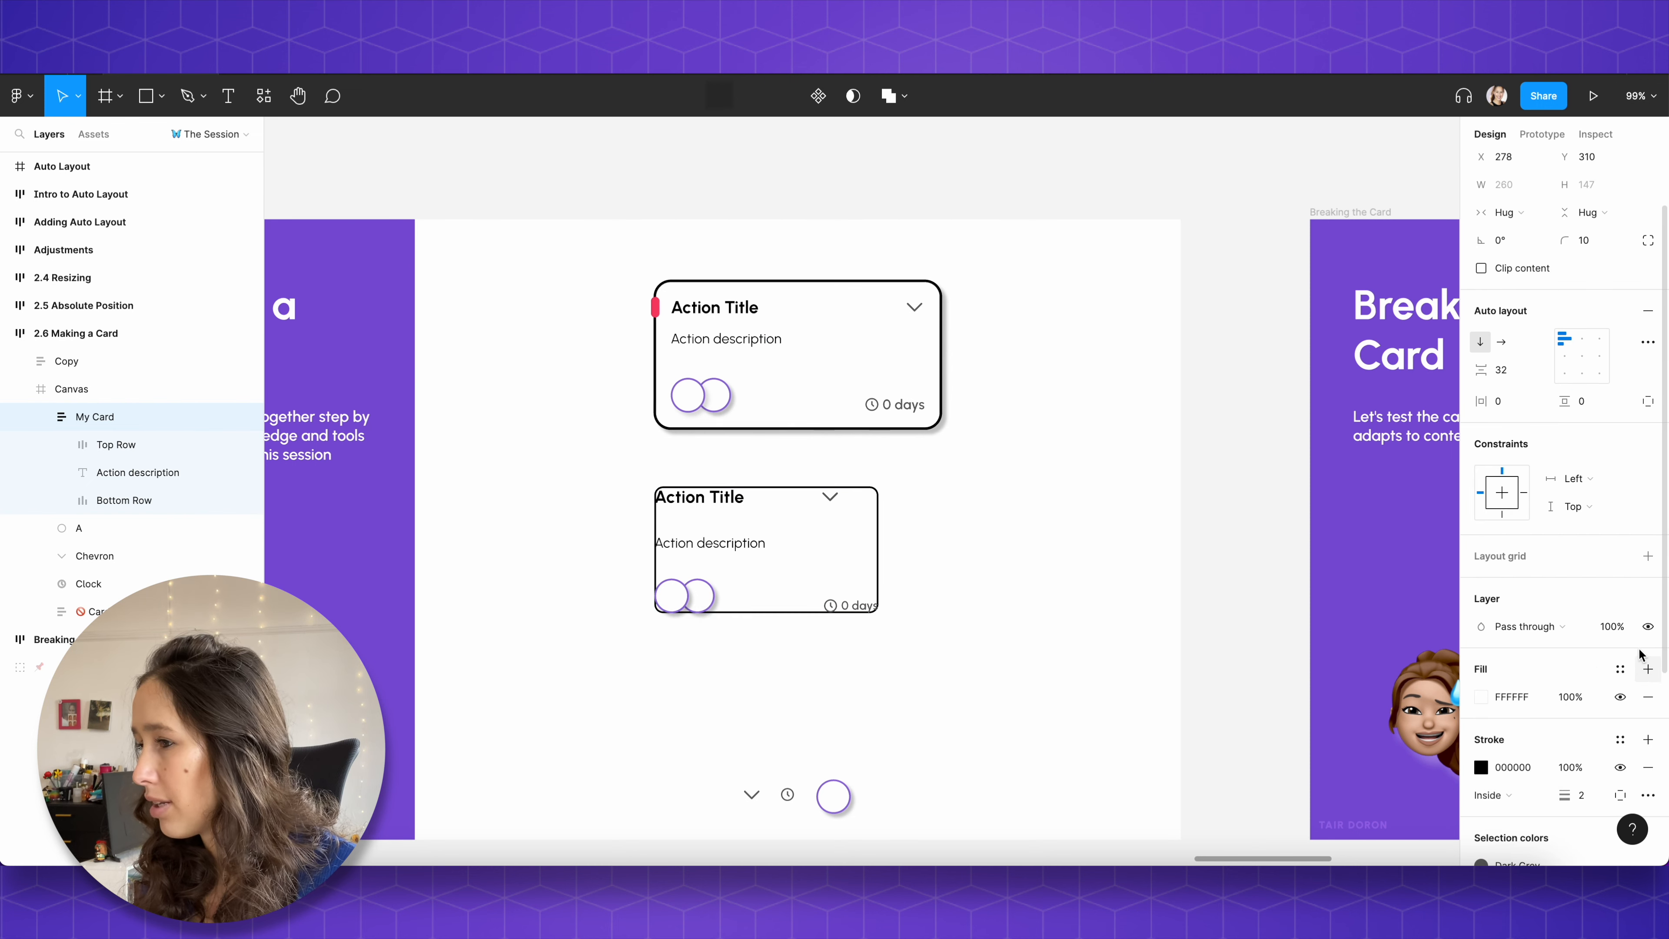
scroll(1623, 711, down, 5)
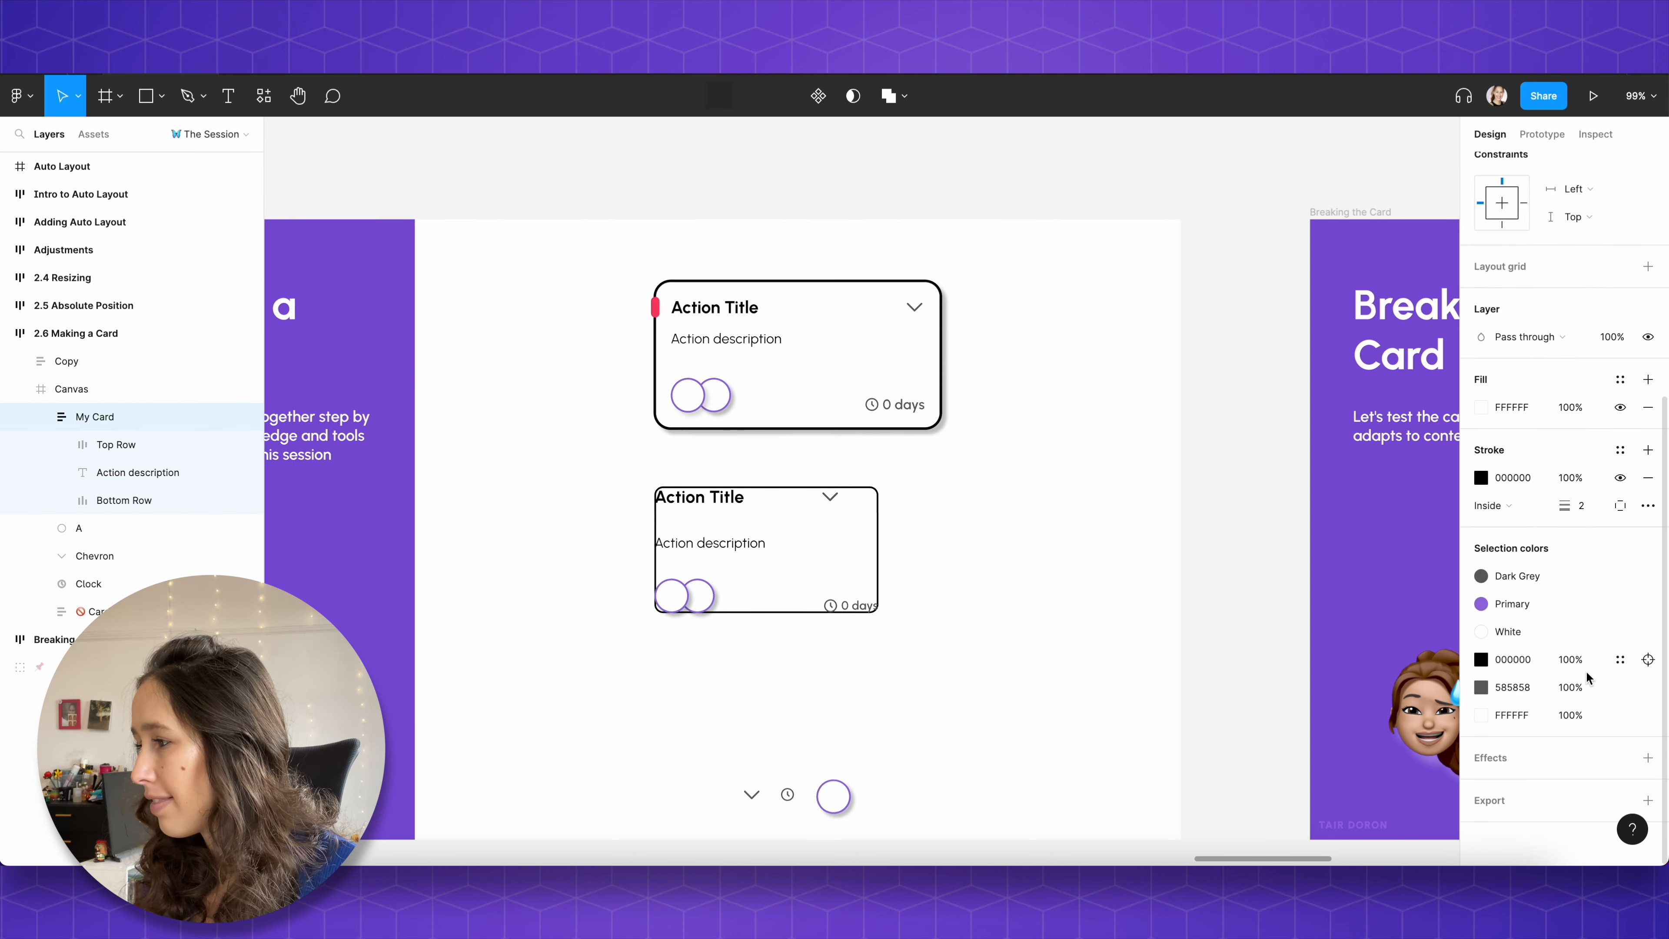
click(1648, 758)
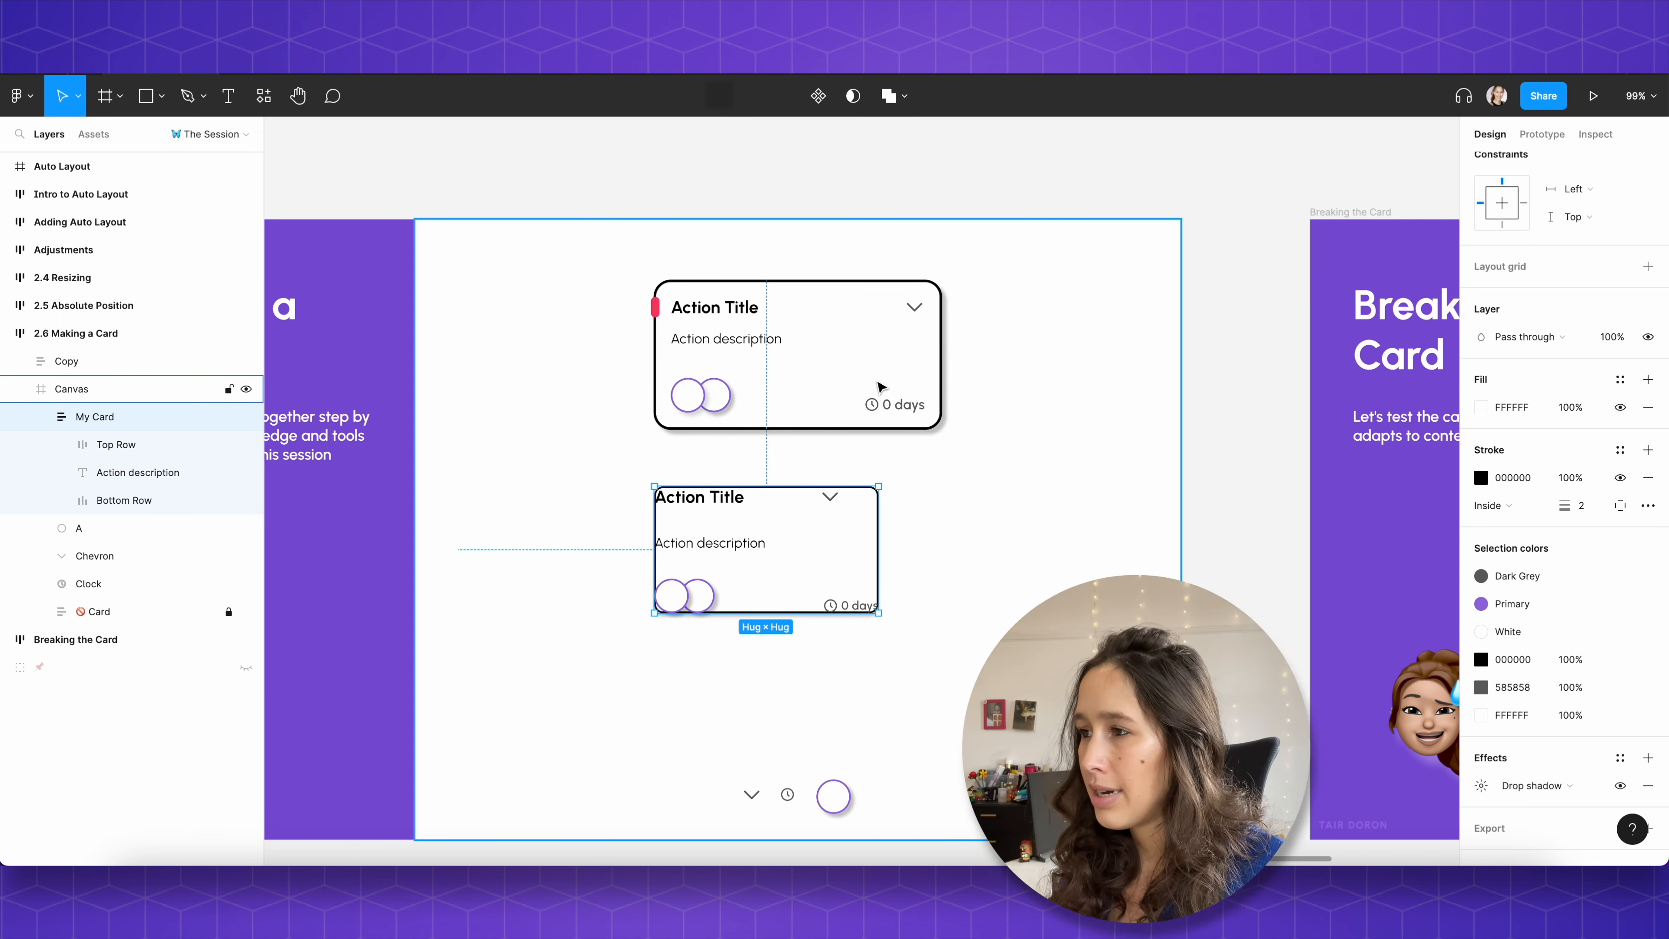
Step: Set My Card's horizontal padding to 10 and its vertical padding to 15
scroll(654, 503, up, 5)
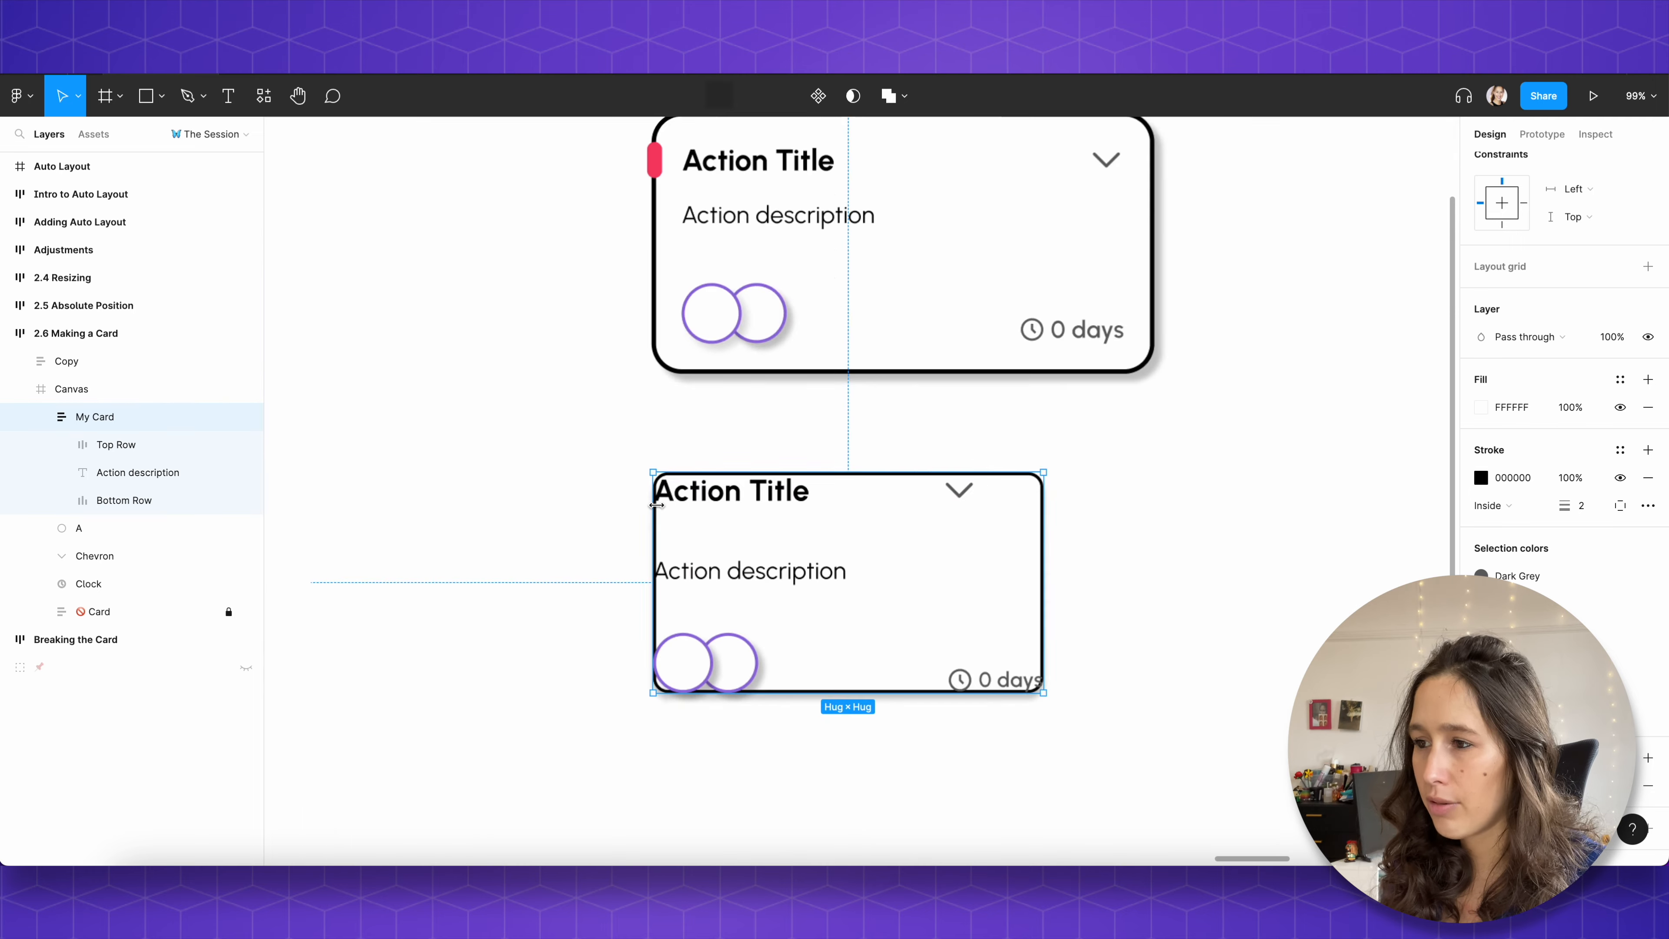
scroll(680, 597, down, 5)
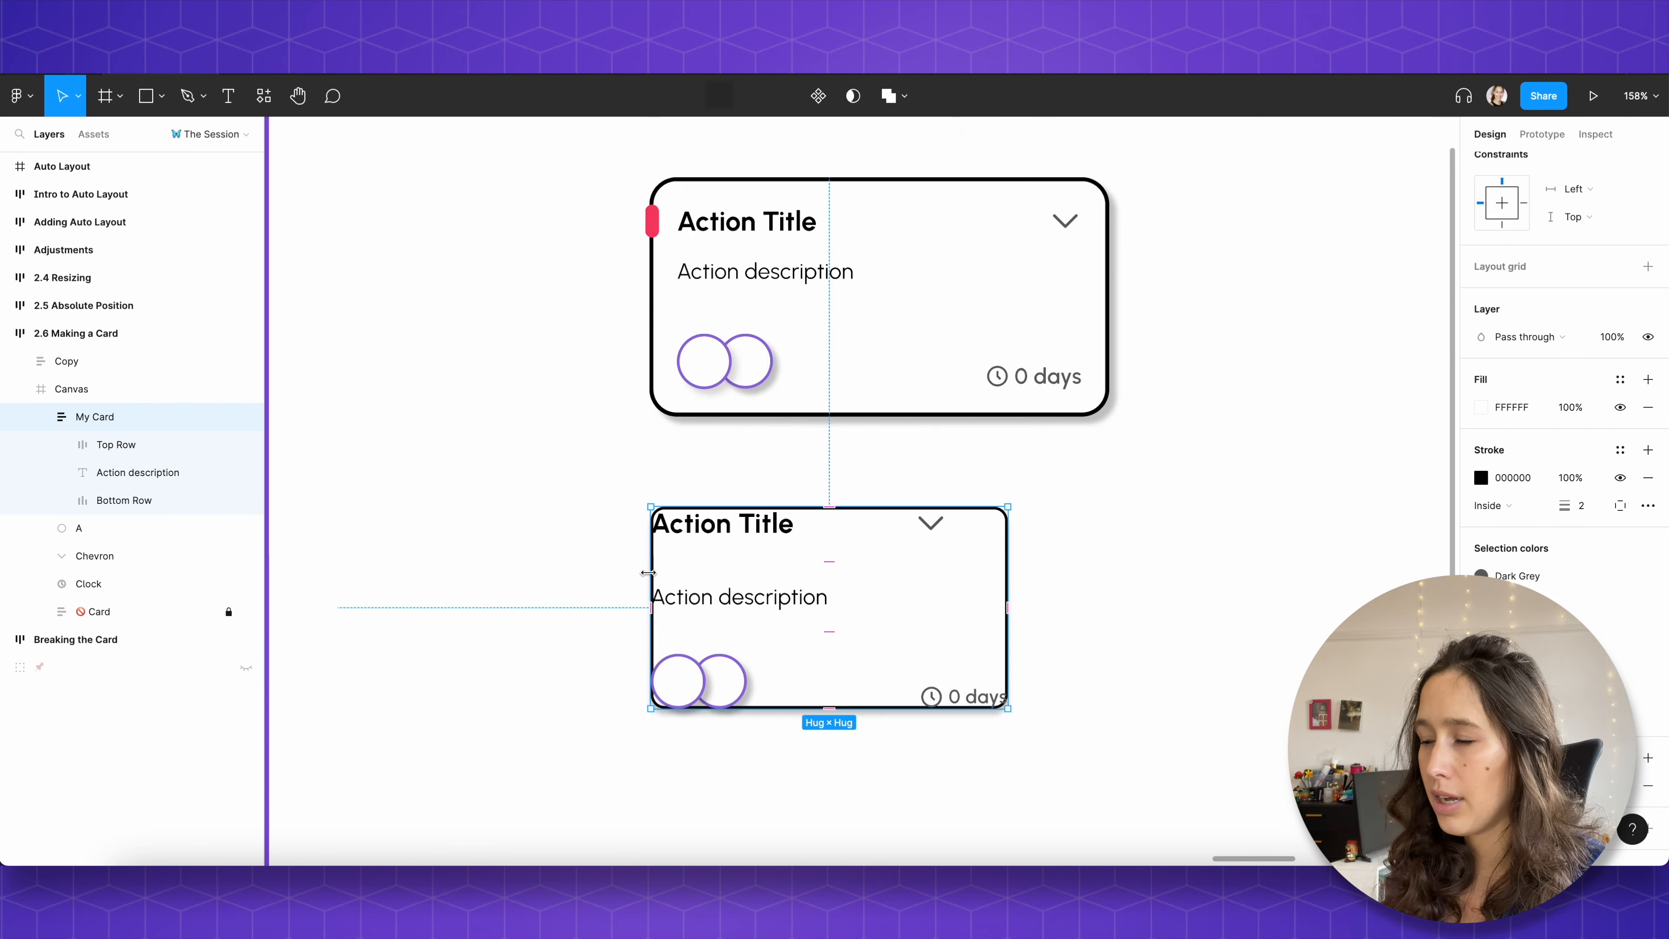
scroll(682, 601, up, 4)
scroll(683, 602, down, 3)
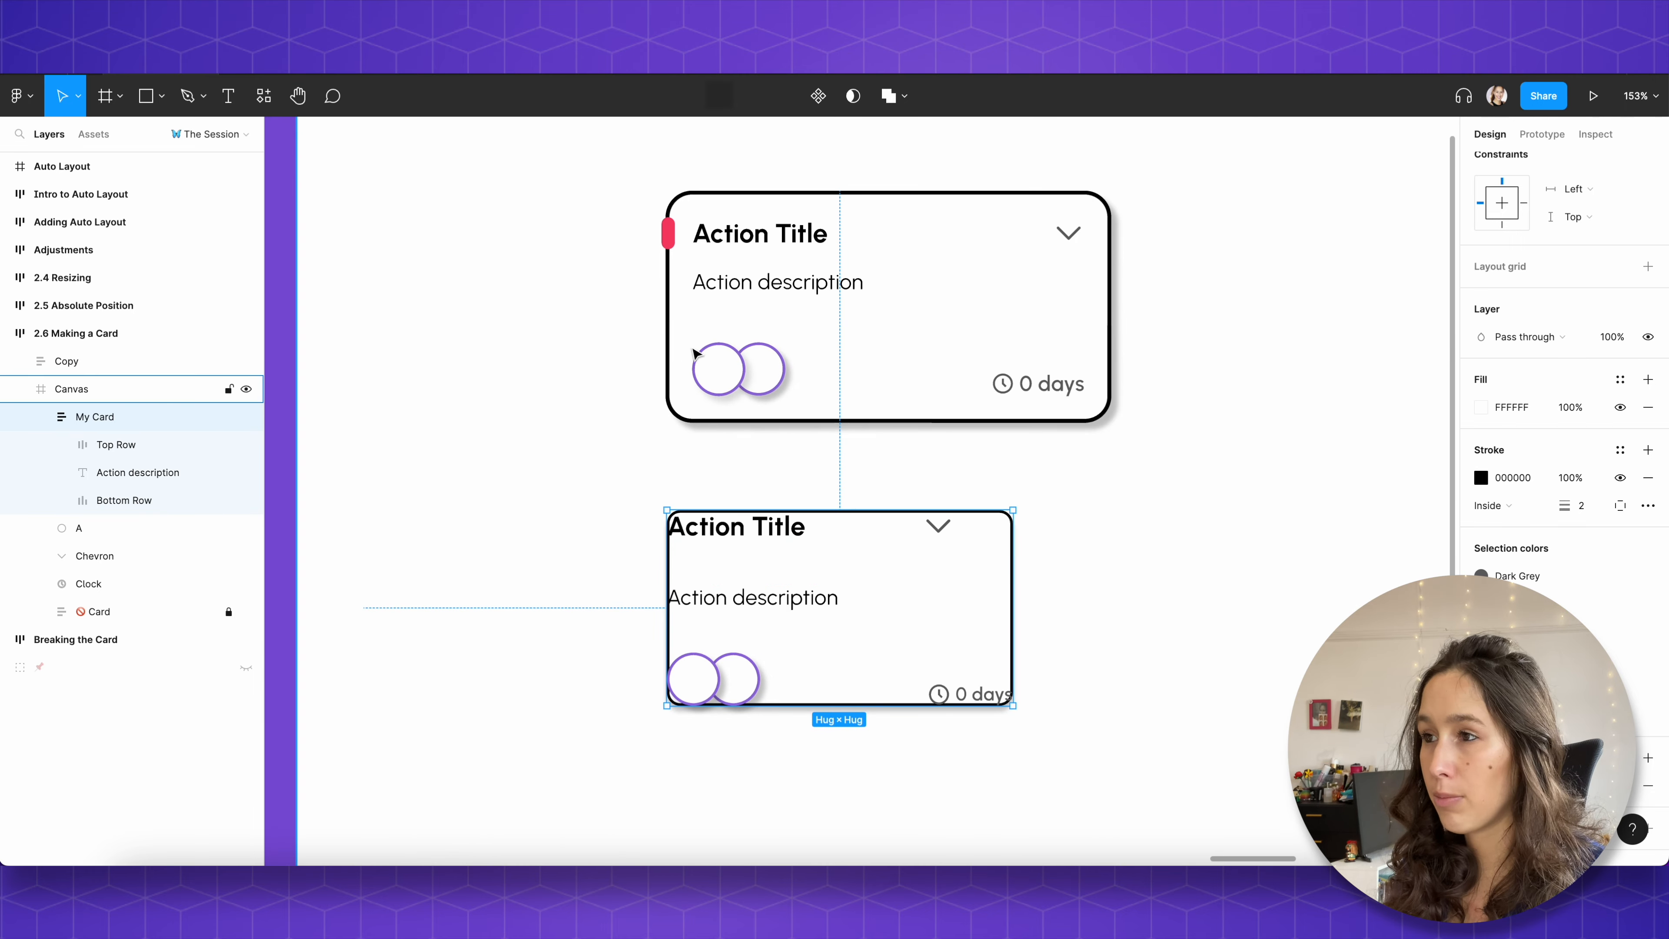
scroll(1531, 461, up, 5)
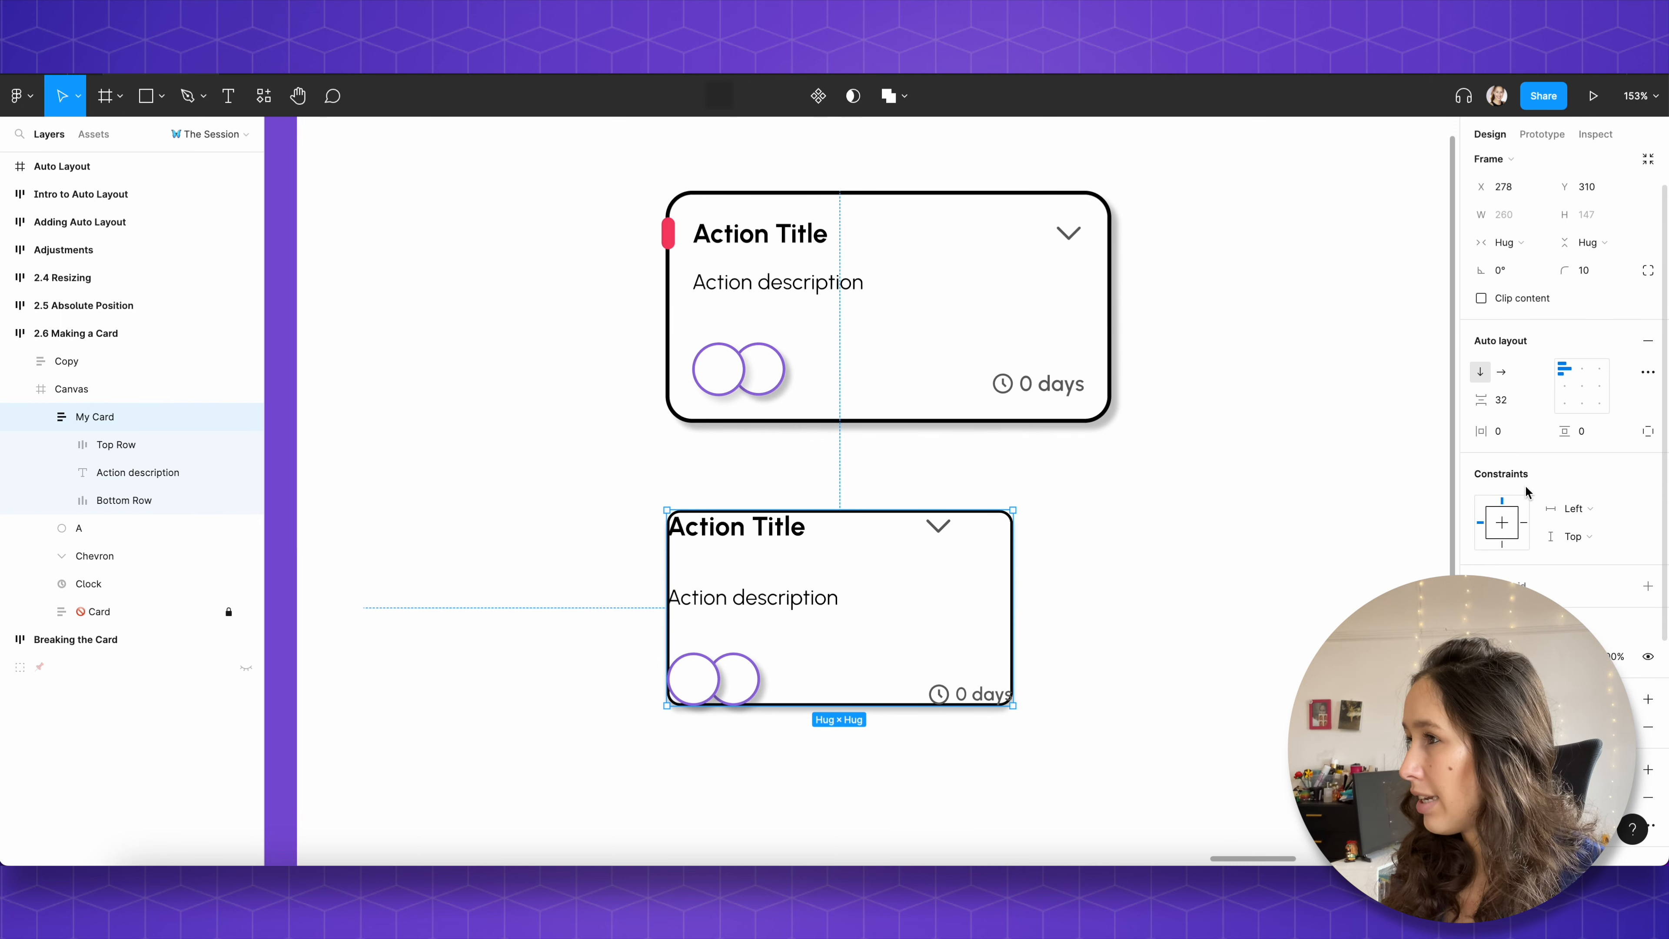
click(1510, 432)
text(10)
key(Return)
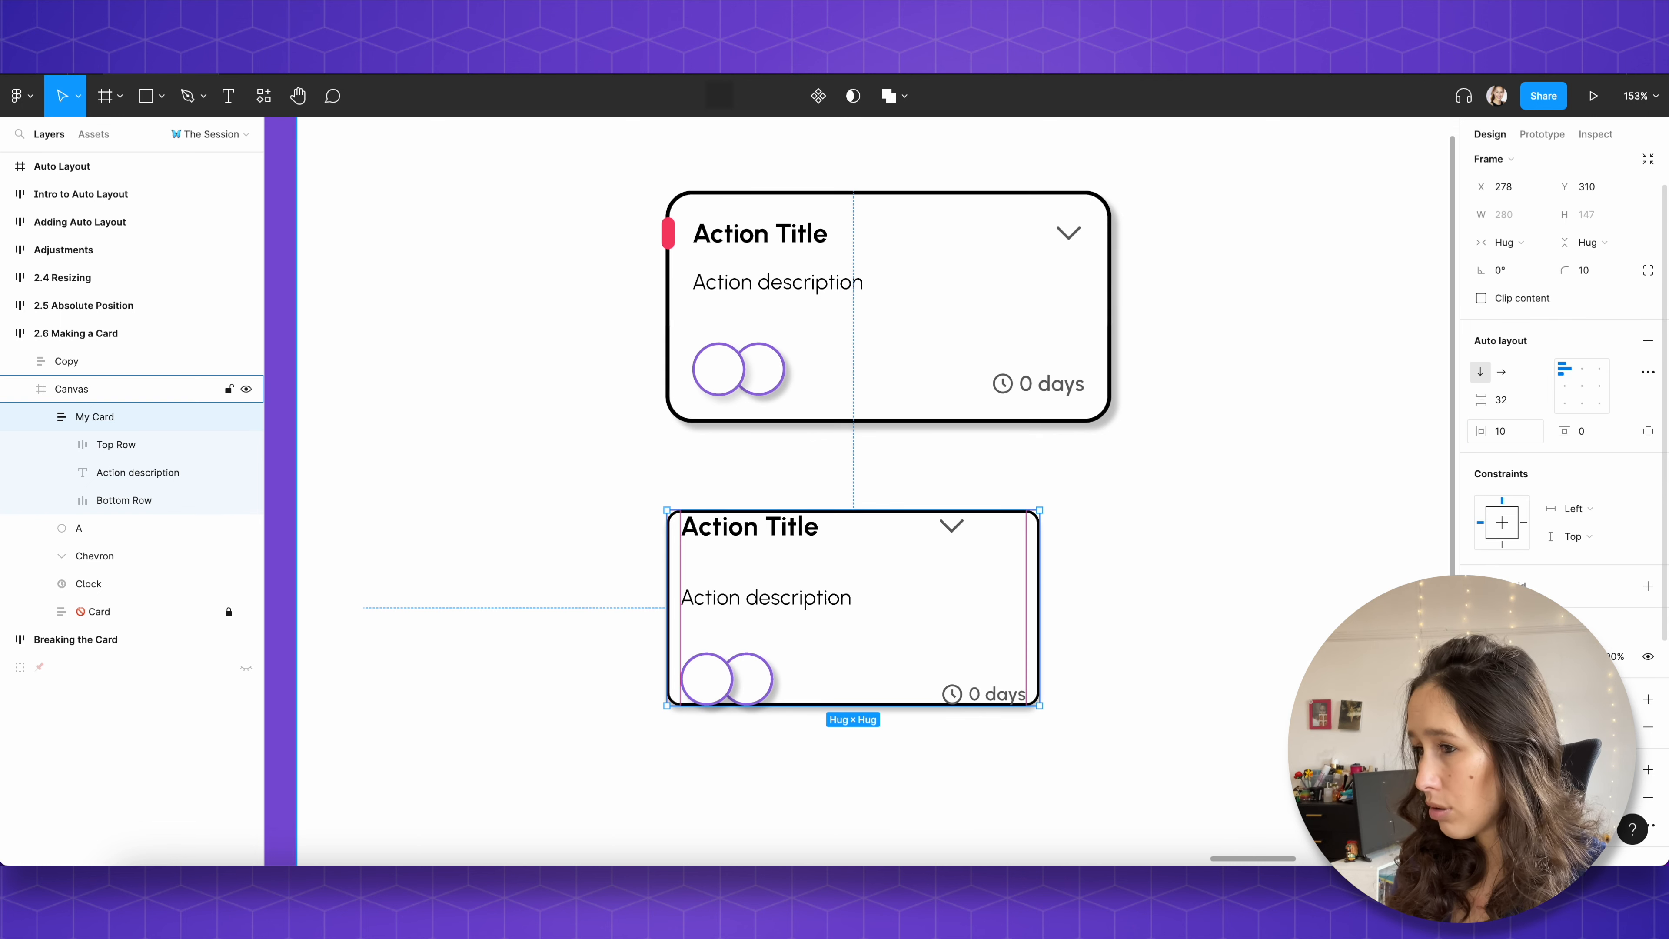
click(1582, 439)
text(15)
key(Return)
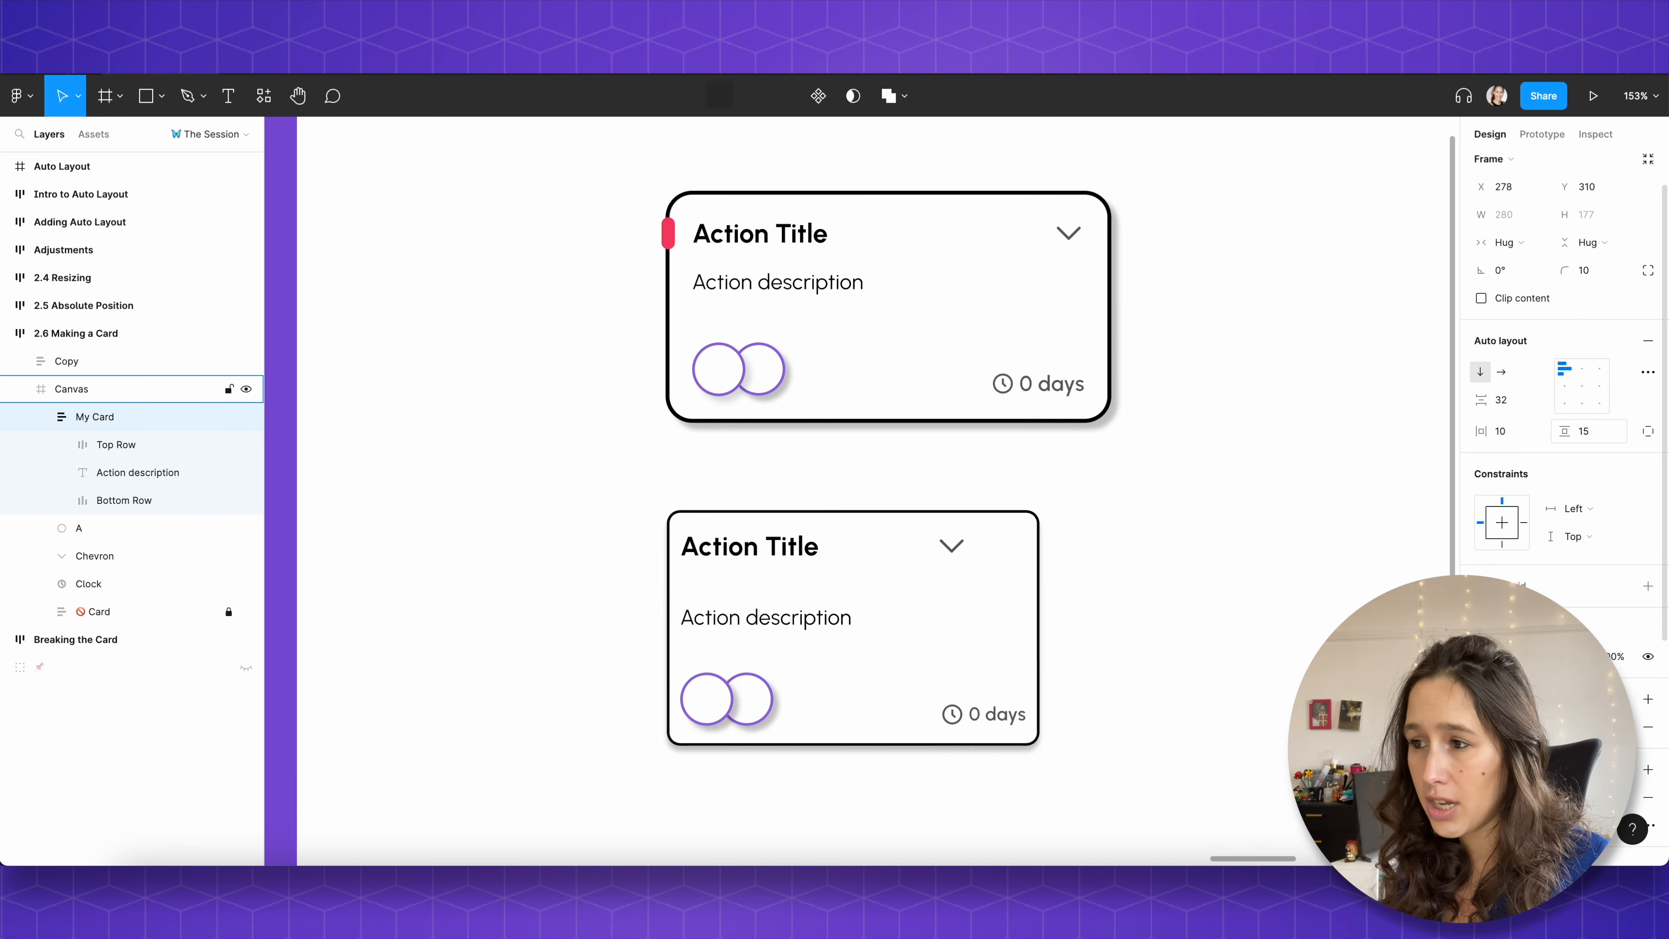
Step: Set My Card's vertical padding to 10 and its corner radius to 20
text(10)
key(Return)
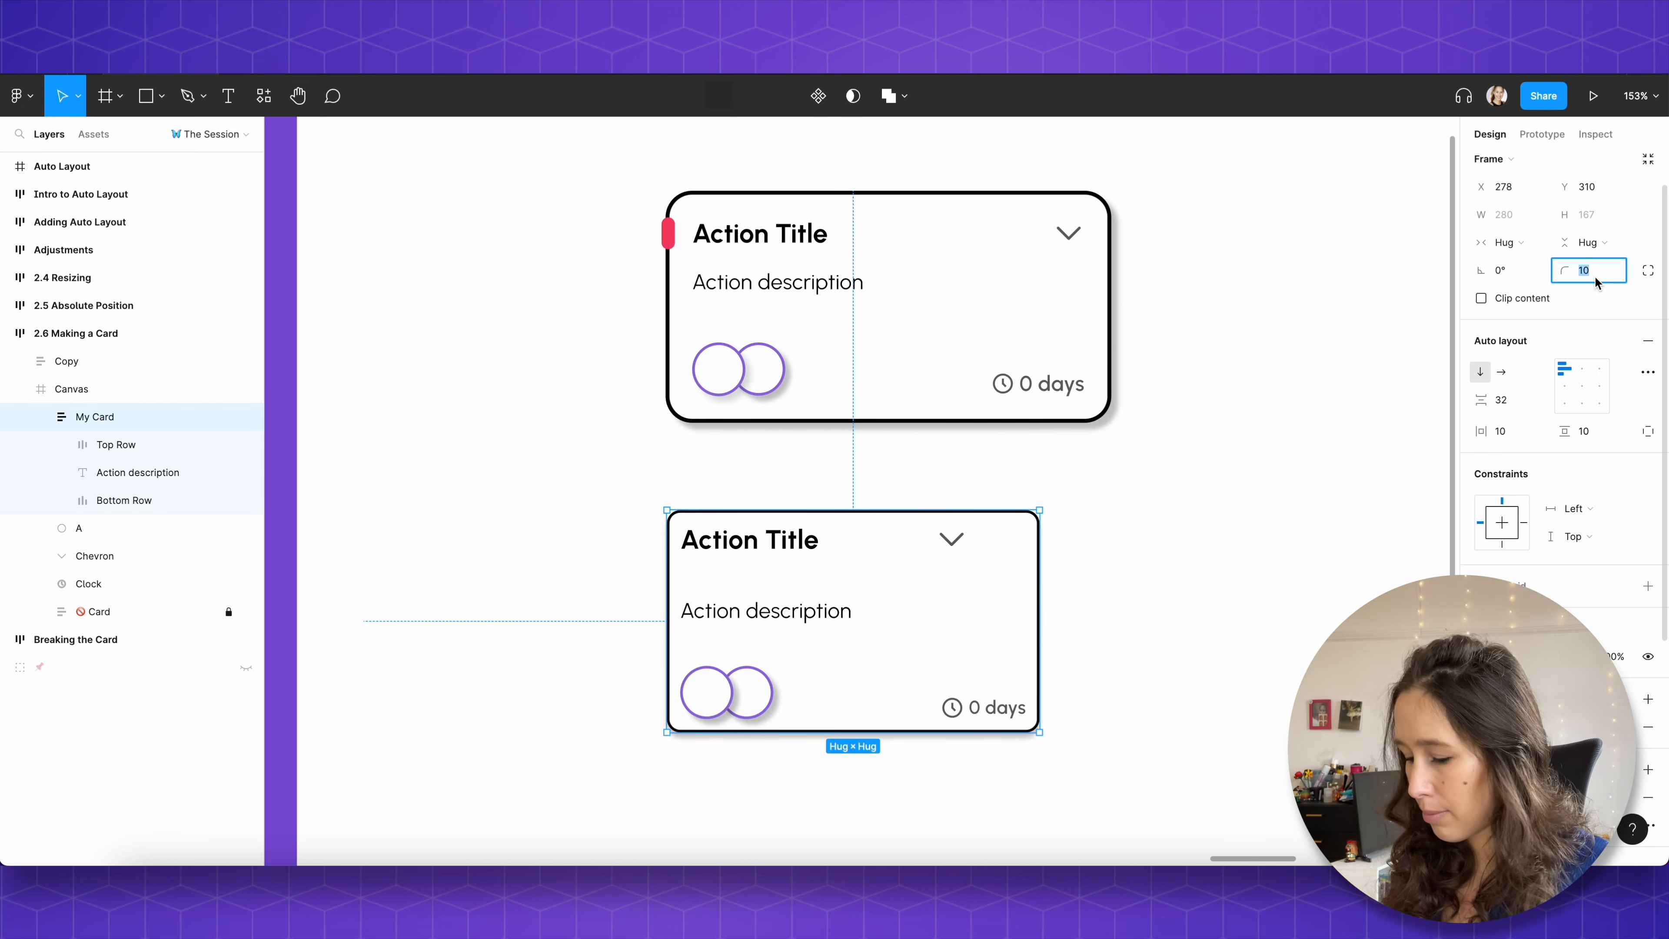
text(20)
key(Return)
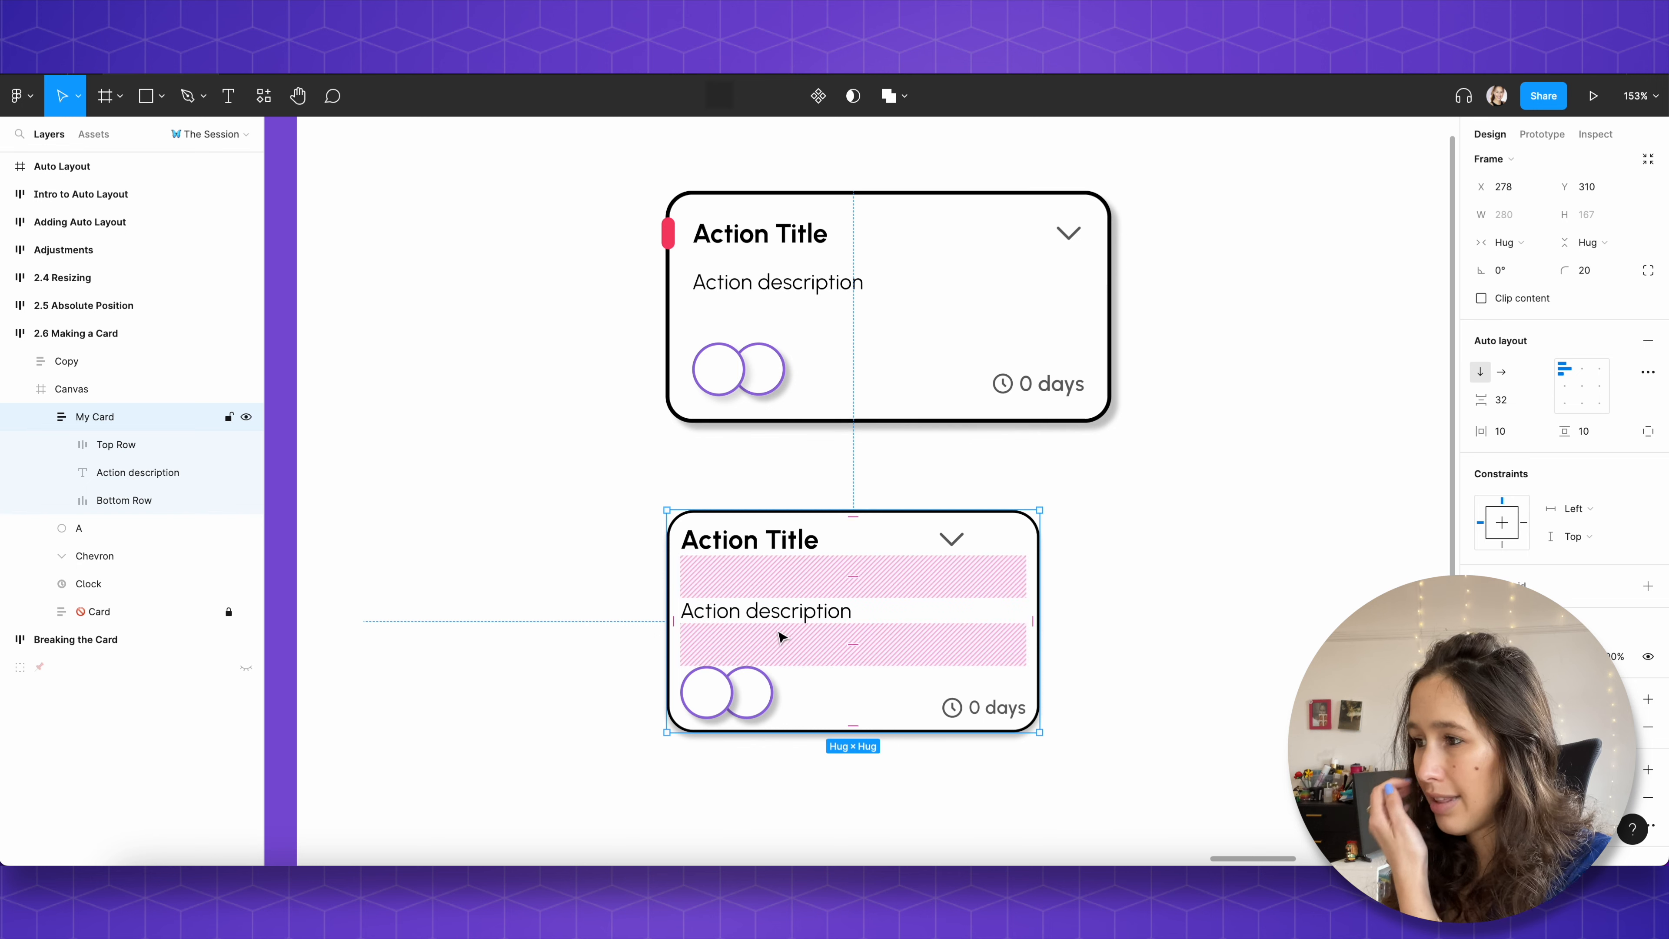
Step: Move My Card beside and then below the sample card, resizing it to 335 × 174 to match the sample
drag(781, 636, 778, 592)
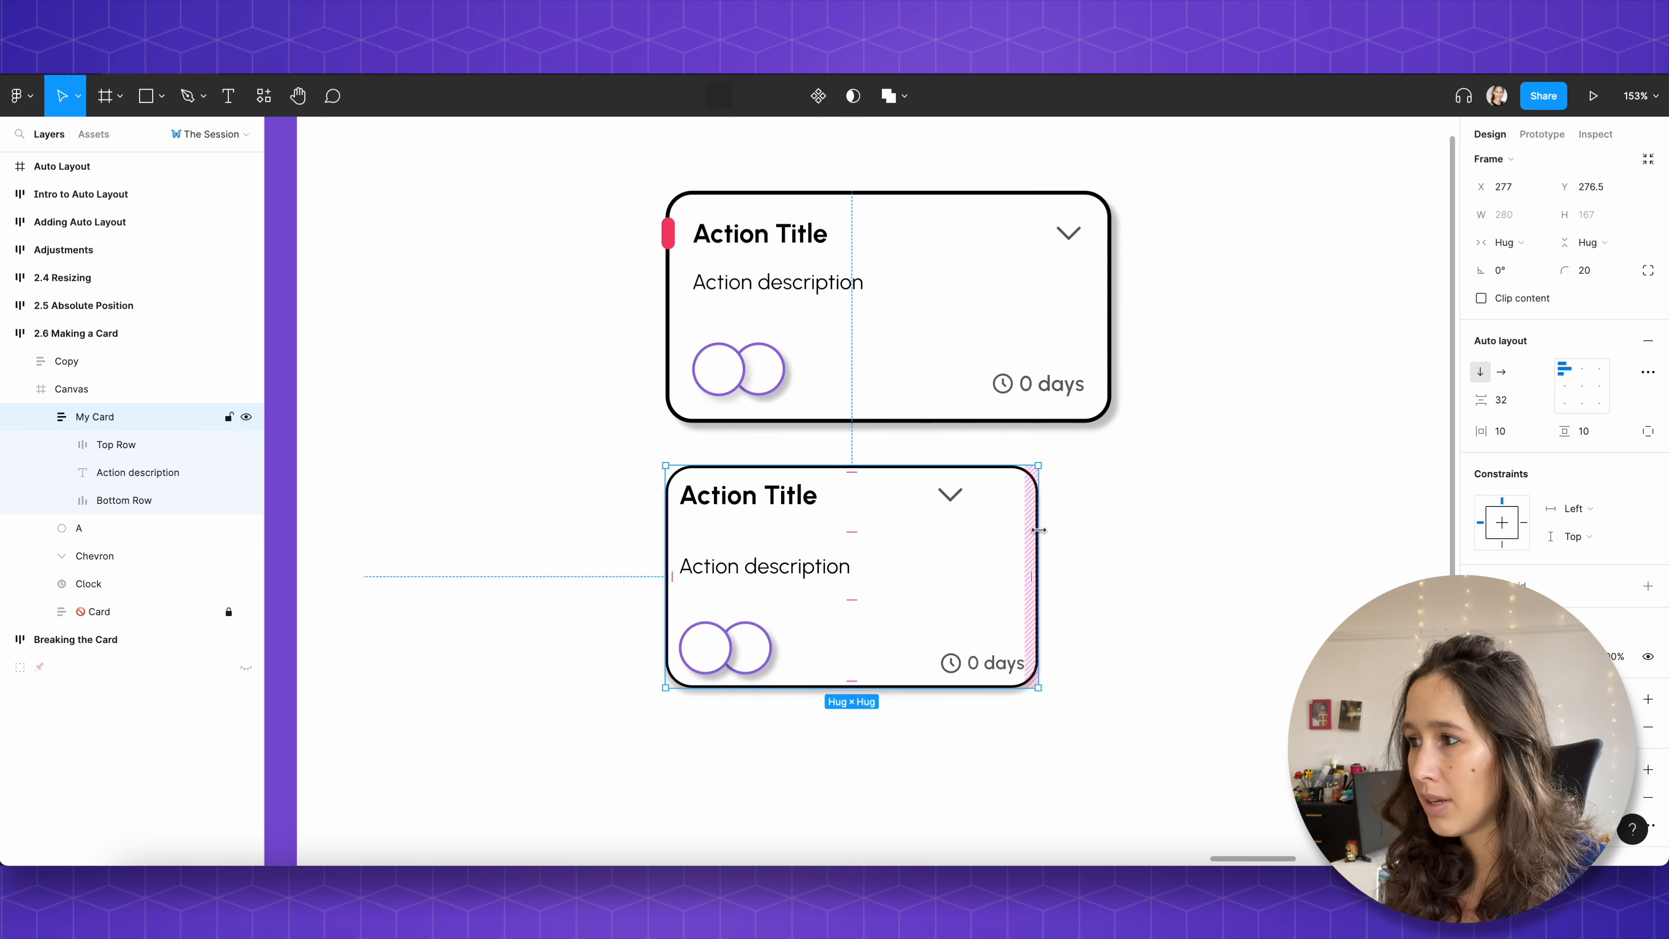
drag(855, 559, 1298, 339)
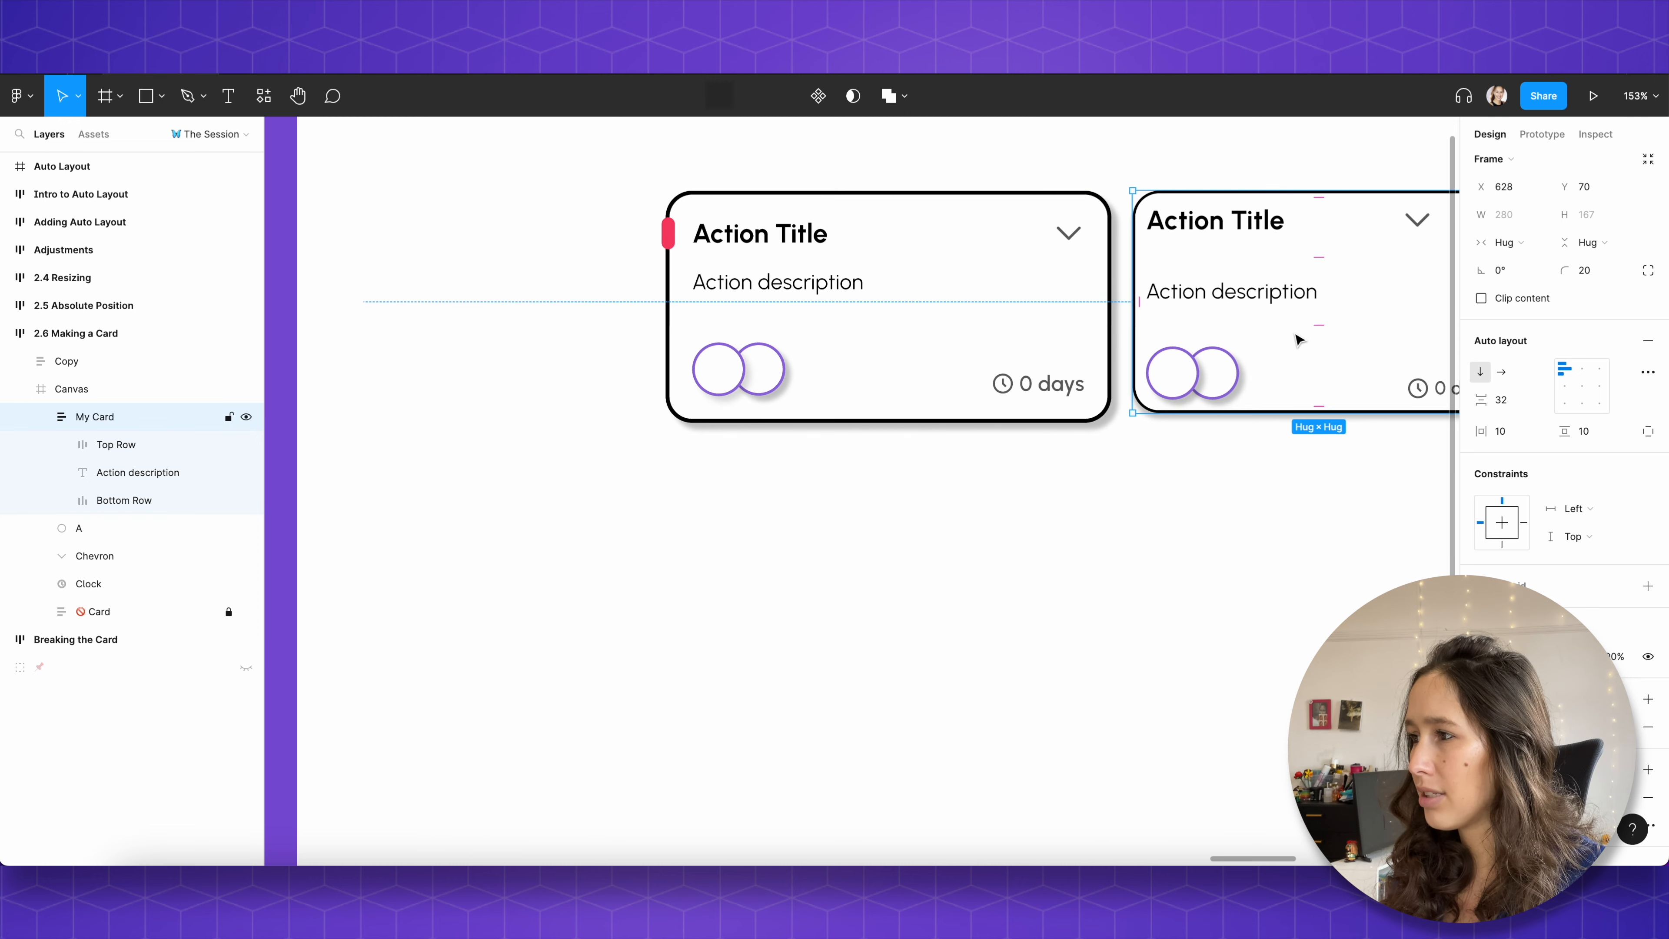
scroll(1298, 339, right, 4)
drag(986, 428, 986, 436)
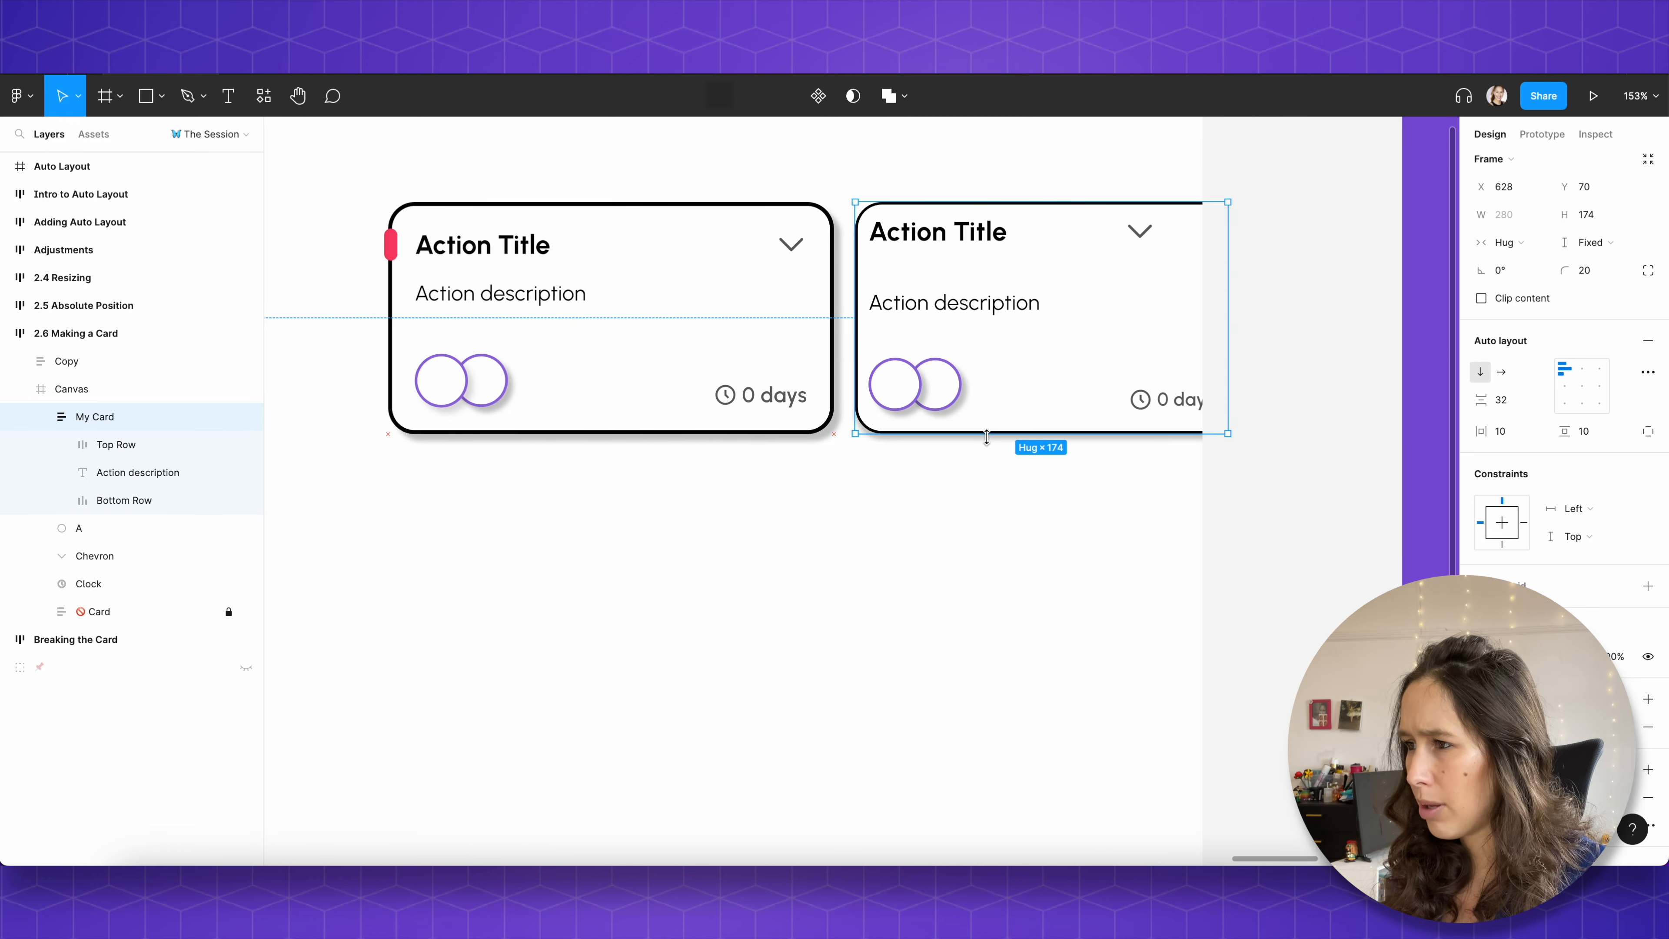
drag(991, 332, 526, 577)
drag(759, 506, 839, 506)
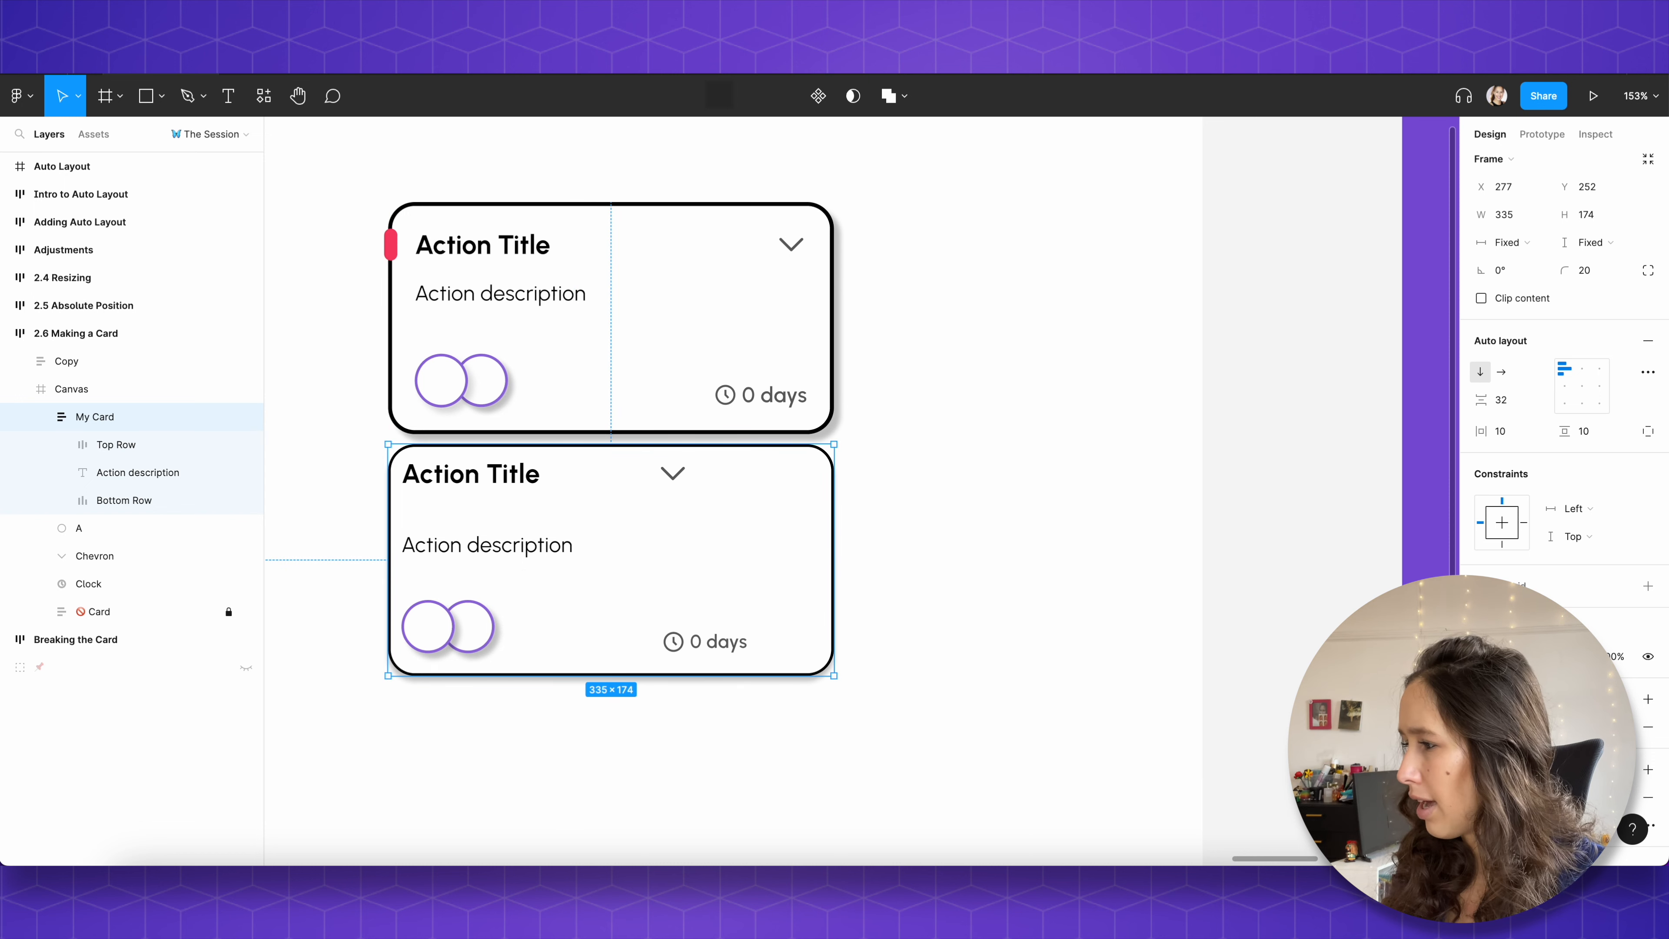
Step: Try a stroke weight of 4 on My Card, then set it to 3
click(1596, 830)
text(4)
key(Return)
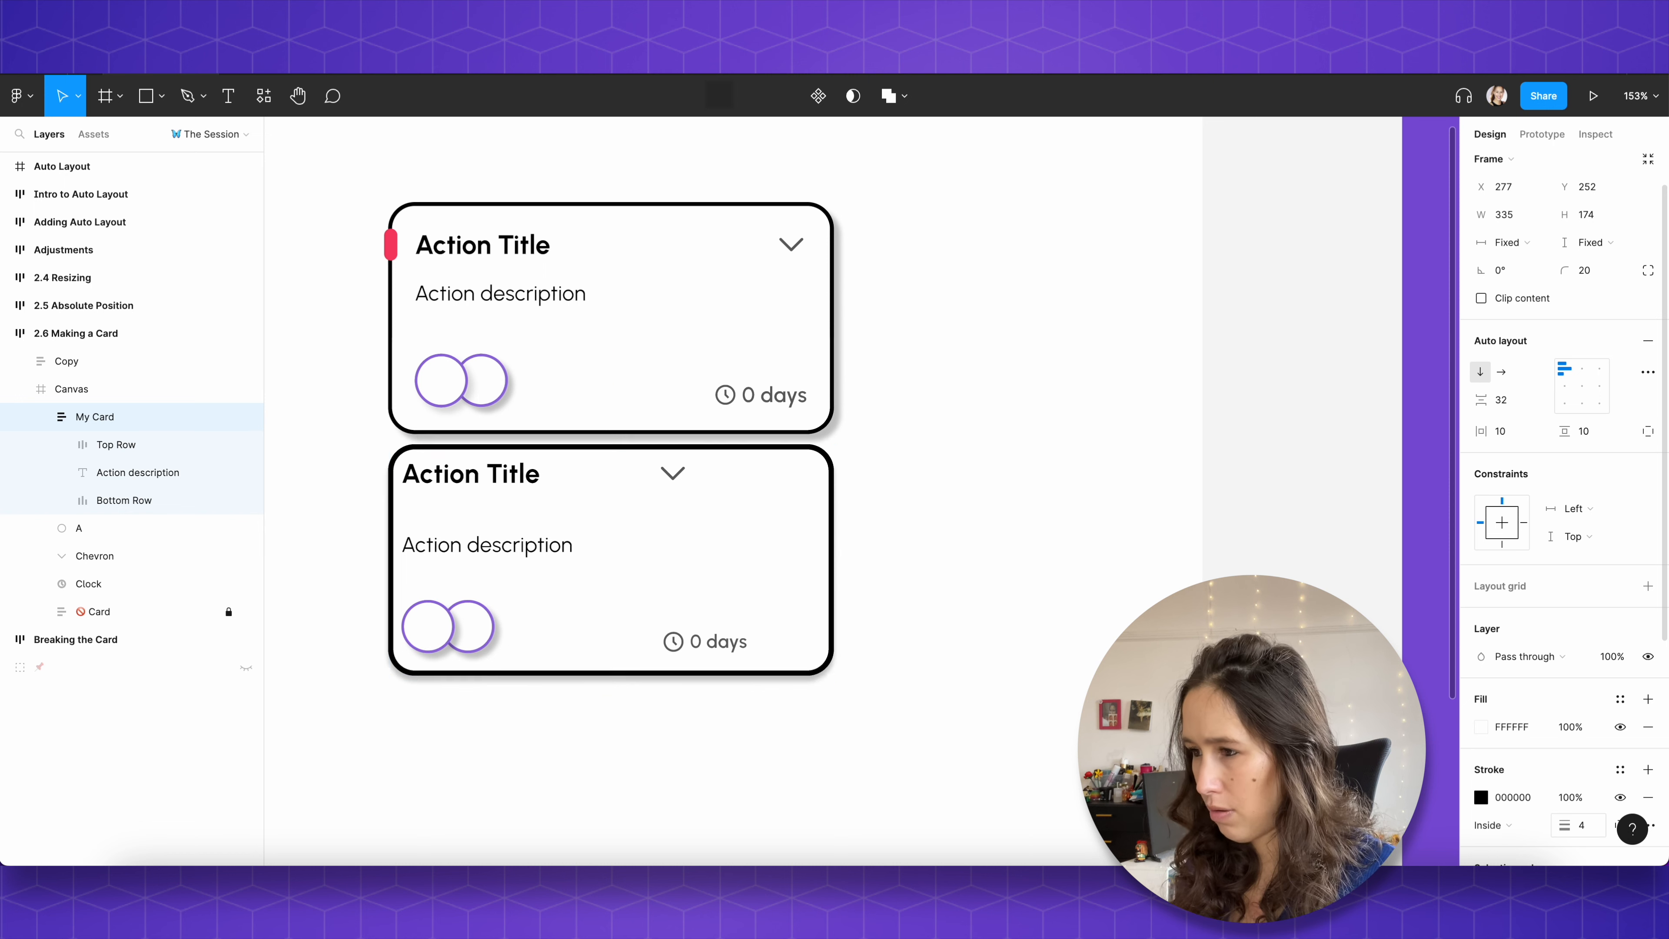
text(3)
key(Return)
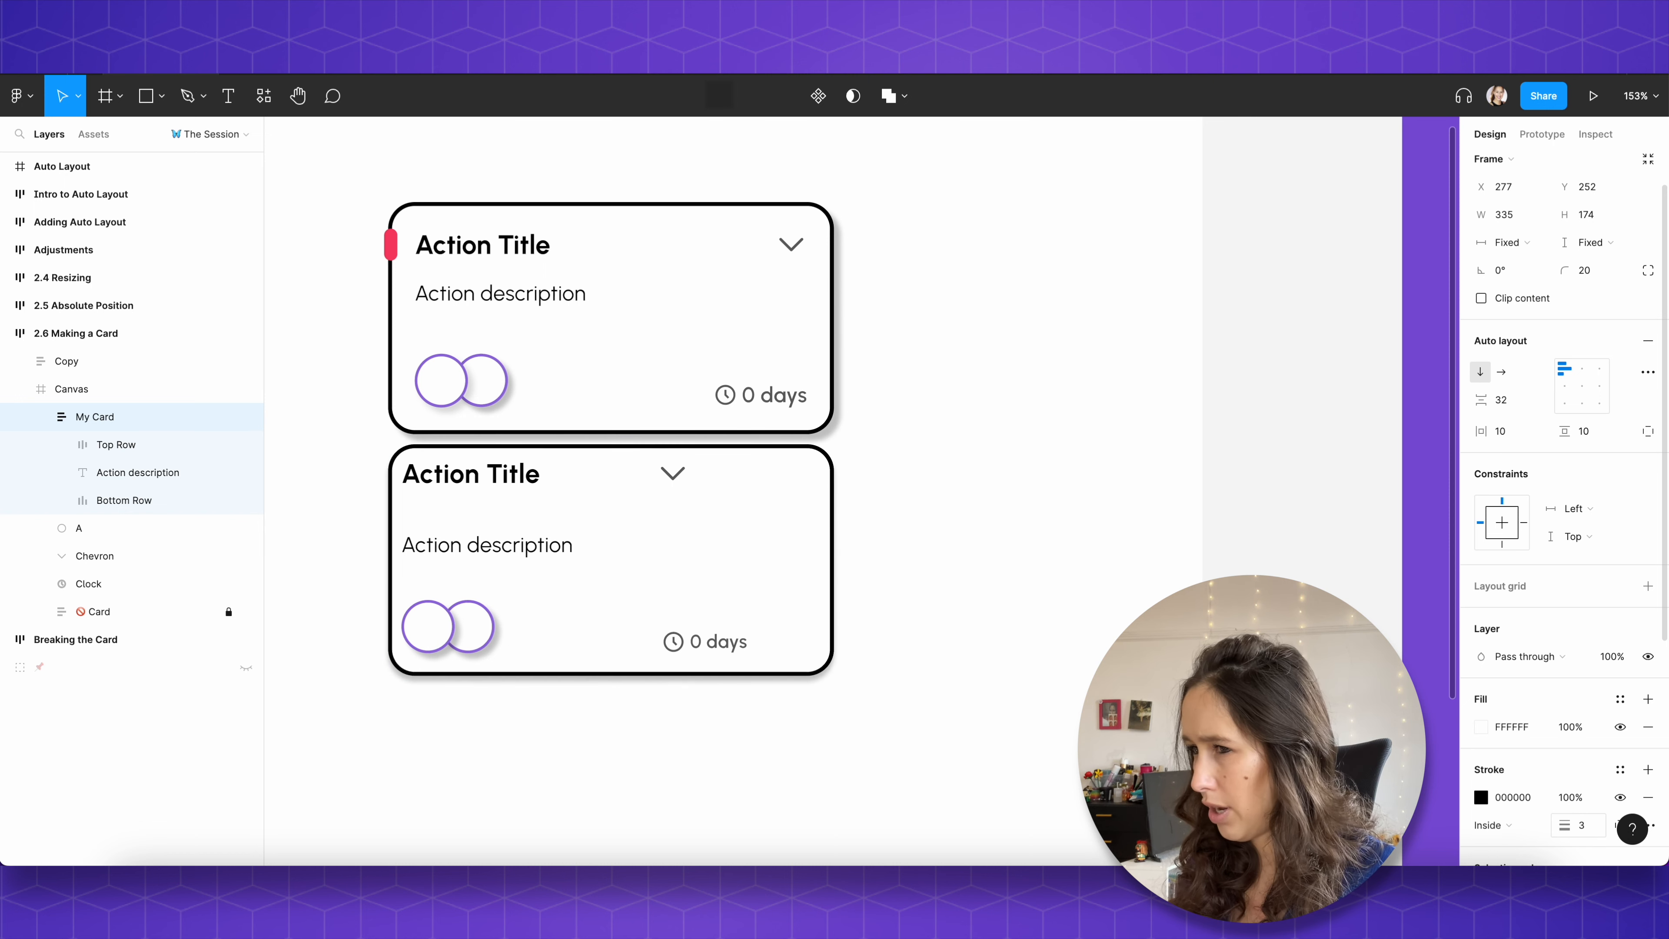
Step: Move My Card further below the sample card, to about X 282, Y 311
scroll(714, 563, left, 4)
scroll(714, 563, down, 2)
drag(781, 503, 786, 580)
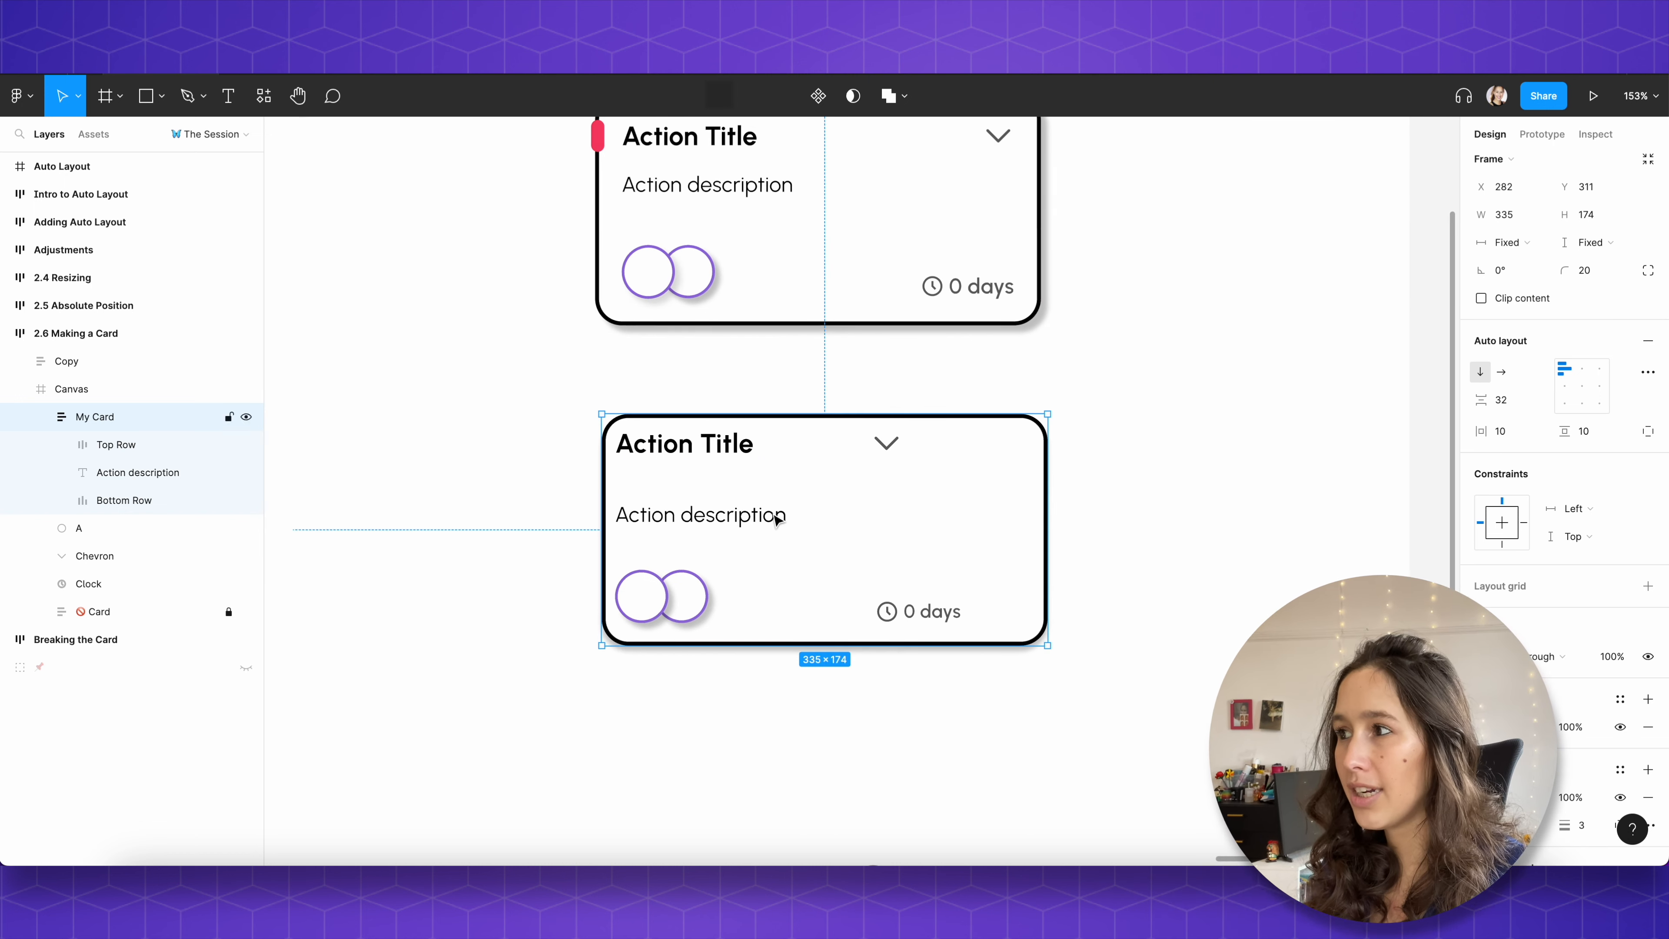
scroll(777, 520, up, 3)
click(594, 234)
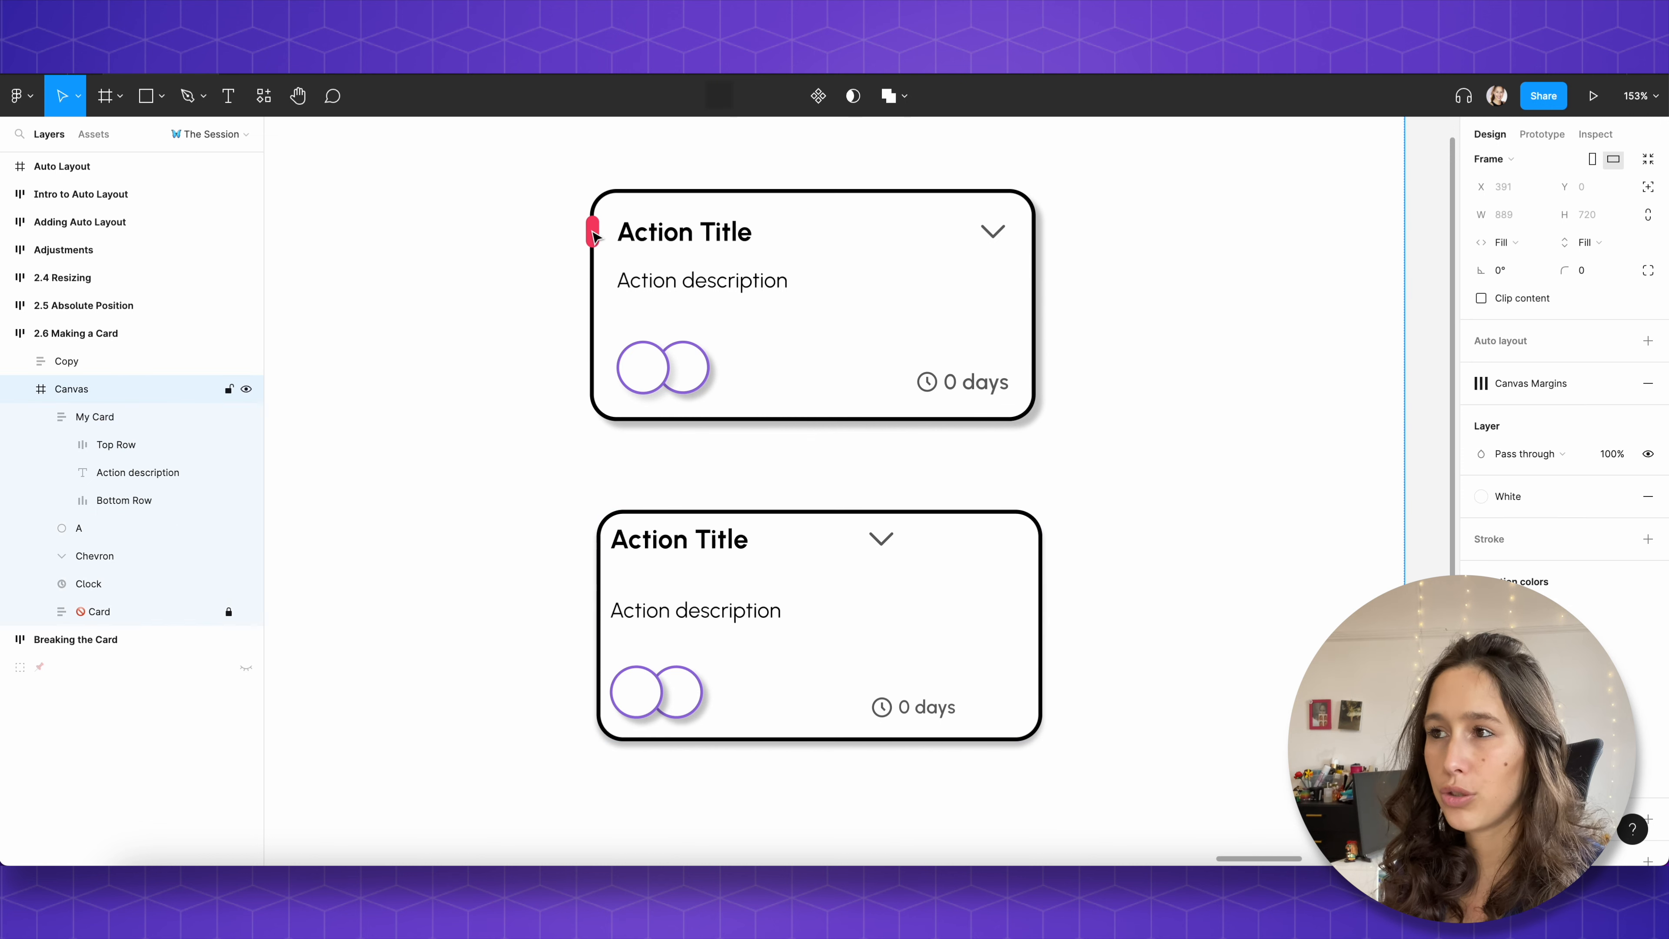
Step: Set My Card's horizontal and vertical padding both to 15
click(834, 615)
scroll(835, 614, down, 3)
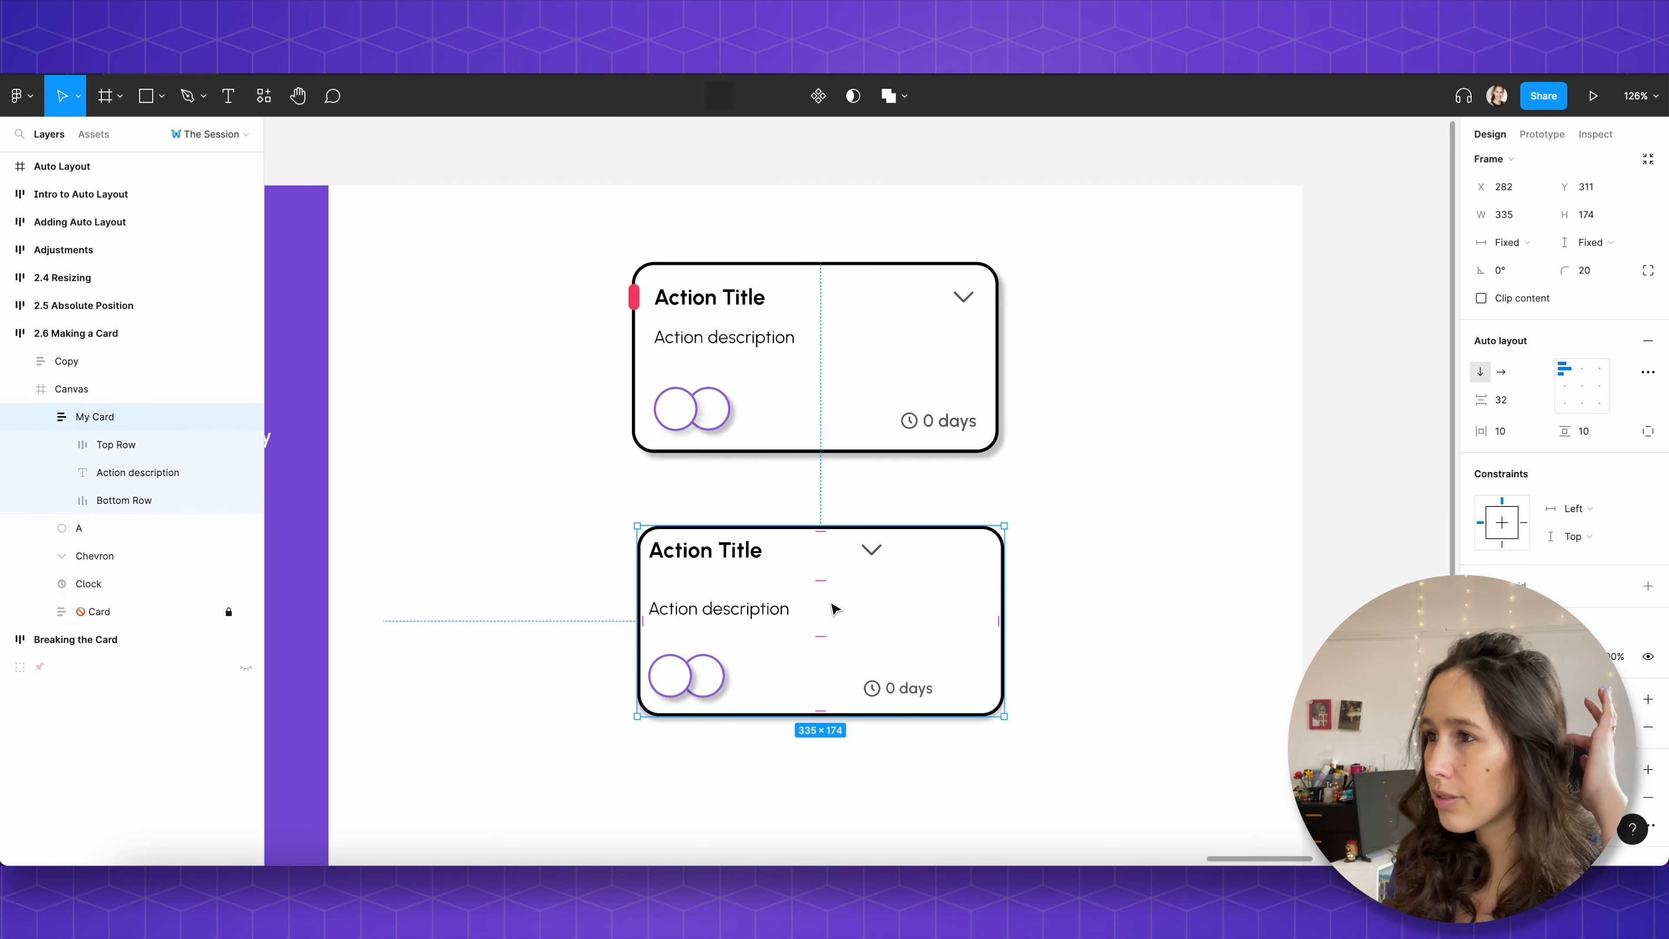
click(1533, 431)
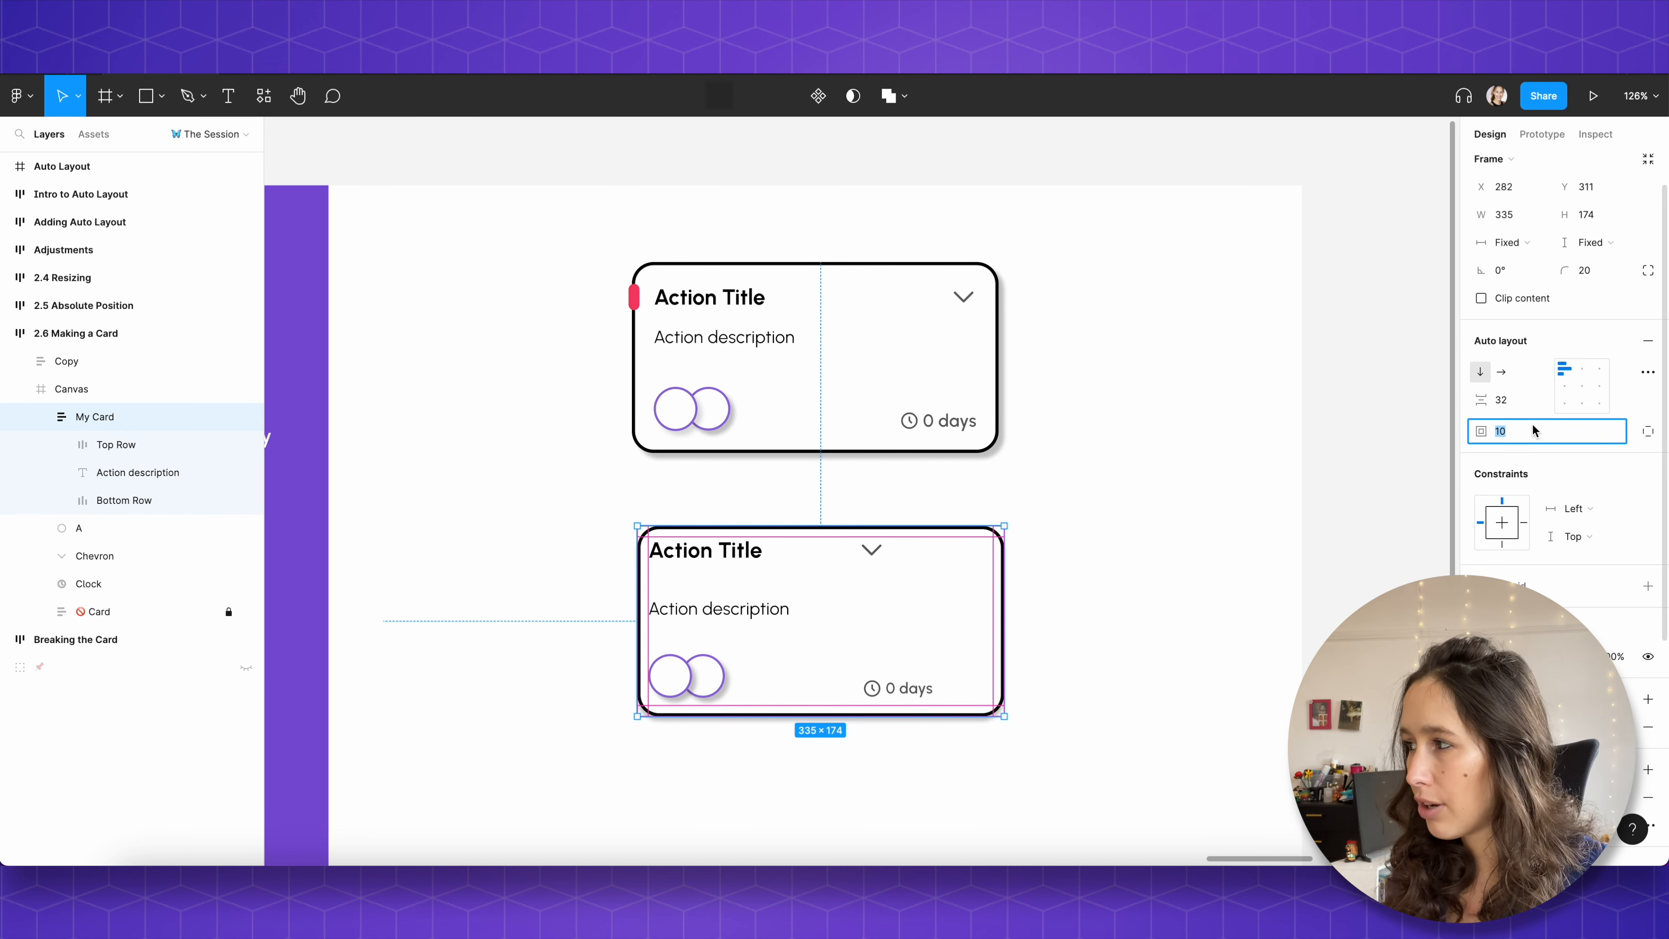
text(15)
key(Return)
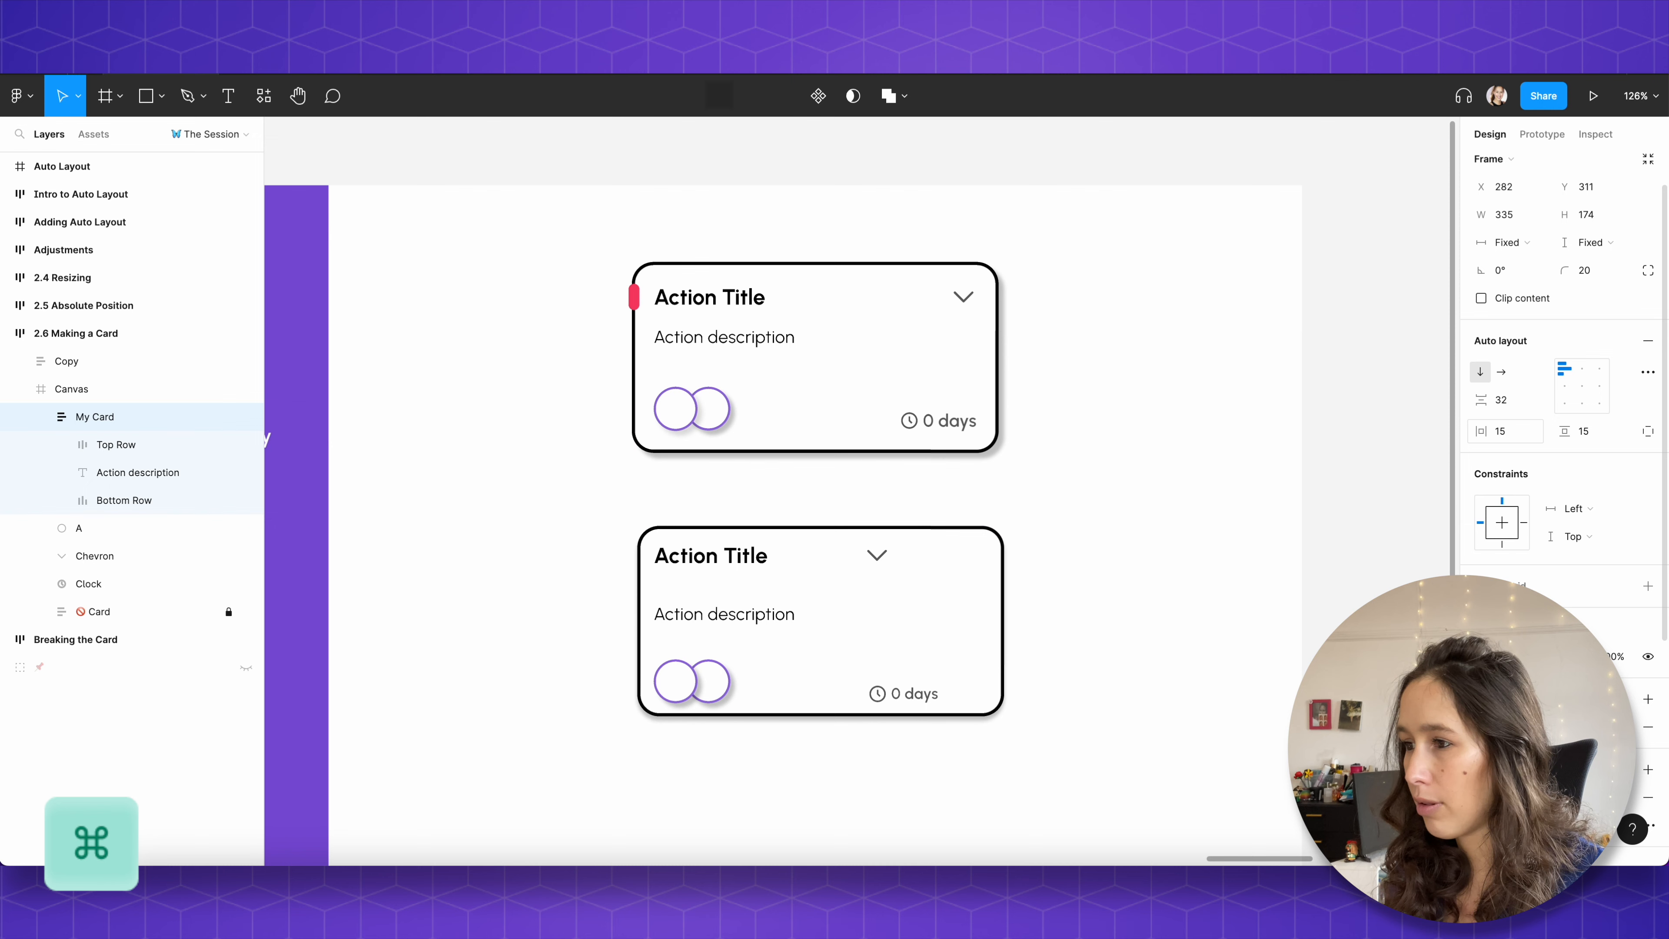
Step: Move My Card up to about X 277, Y 278 so it lines up under the sample card
click(1207, 458)
click(768, 614)
mouse_move(771, 603)
mouse_down()
mouse_move(762, 567)
mouse_move(780, 576)
mouse_up()
Step: Reduce the item spacing in My Card's Top Row to 26 and set the row's width to Fill container
double_click(771, 518)
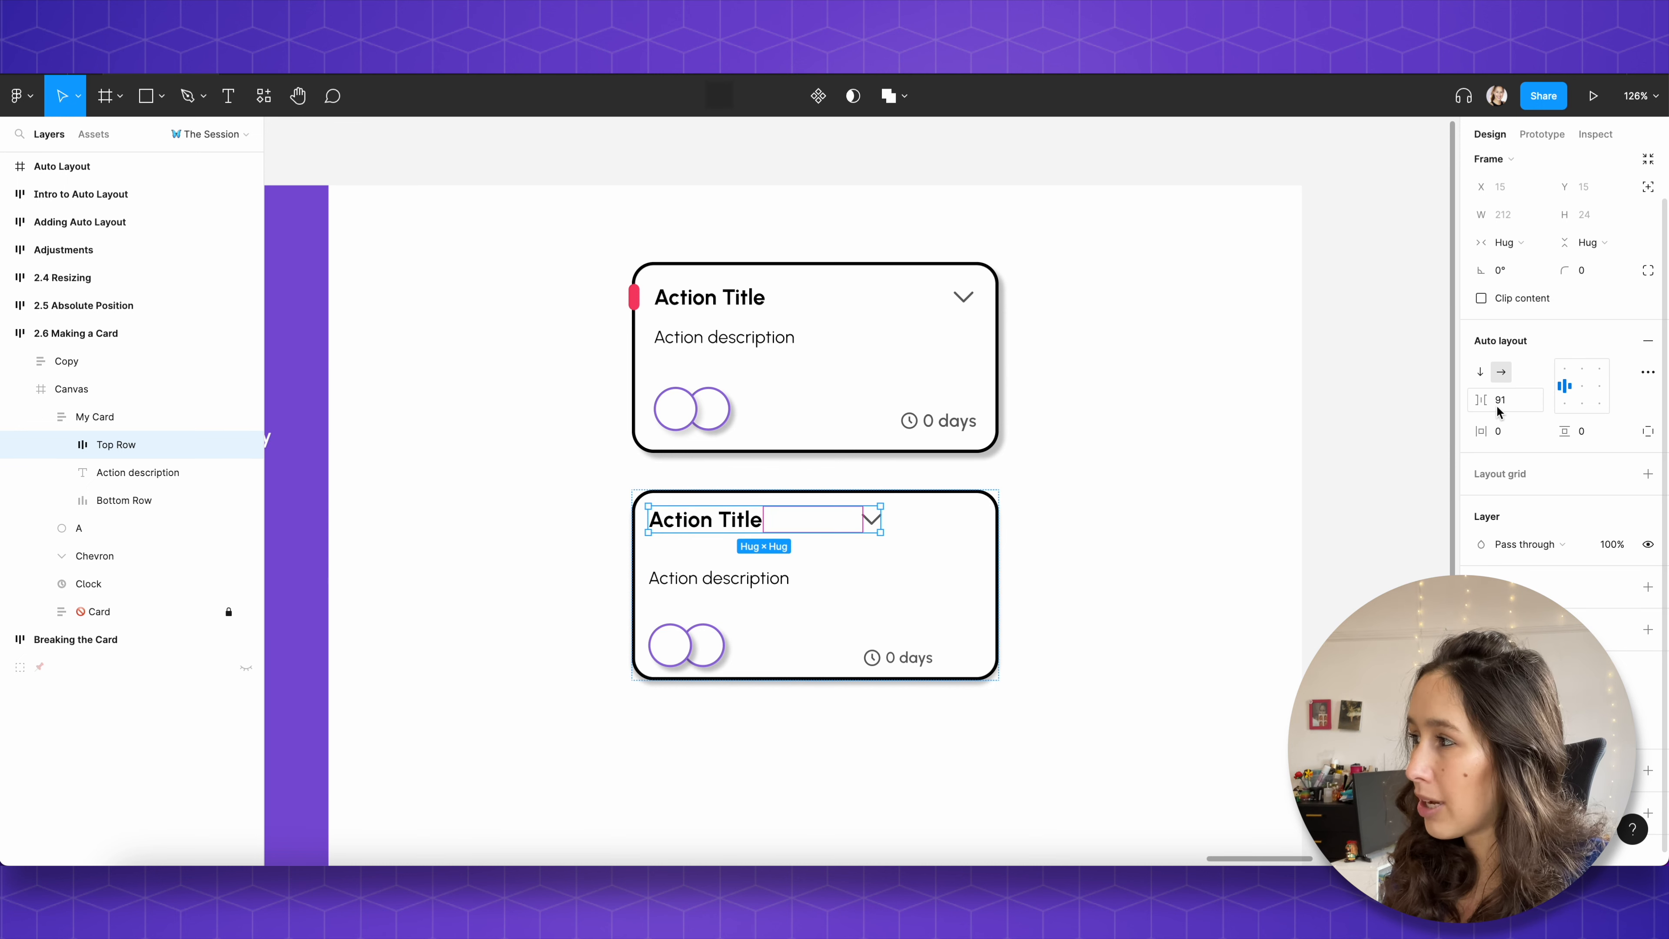
drag(1487, 407, 1370, 397)
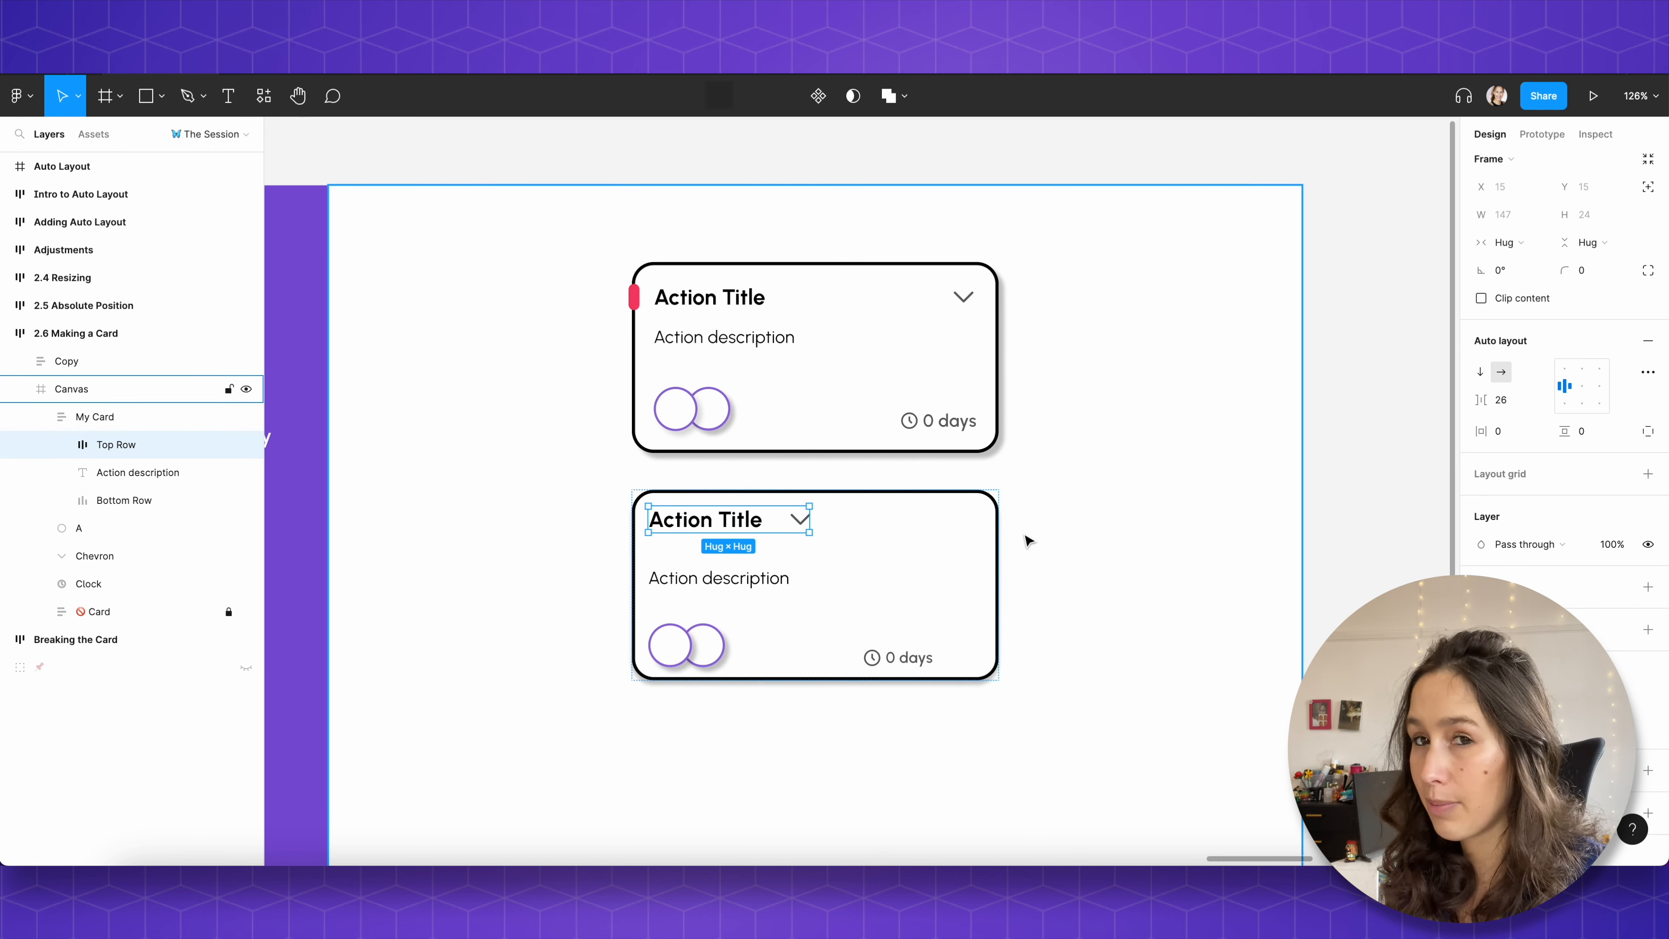
click(1523, 243)
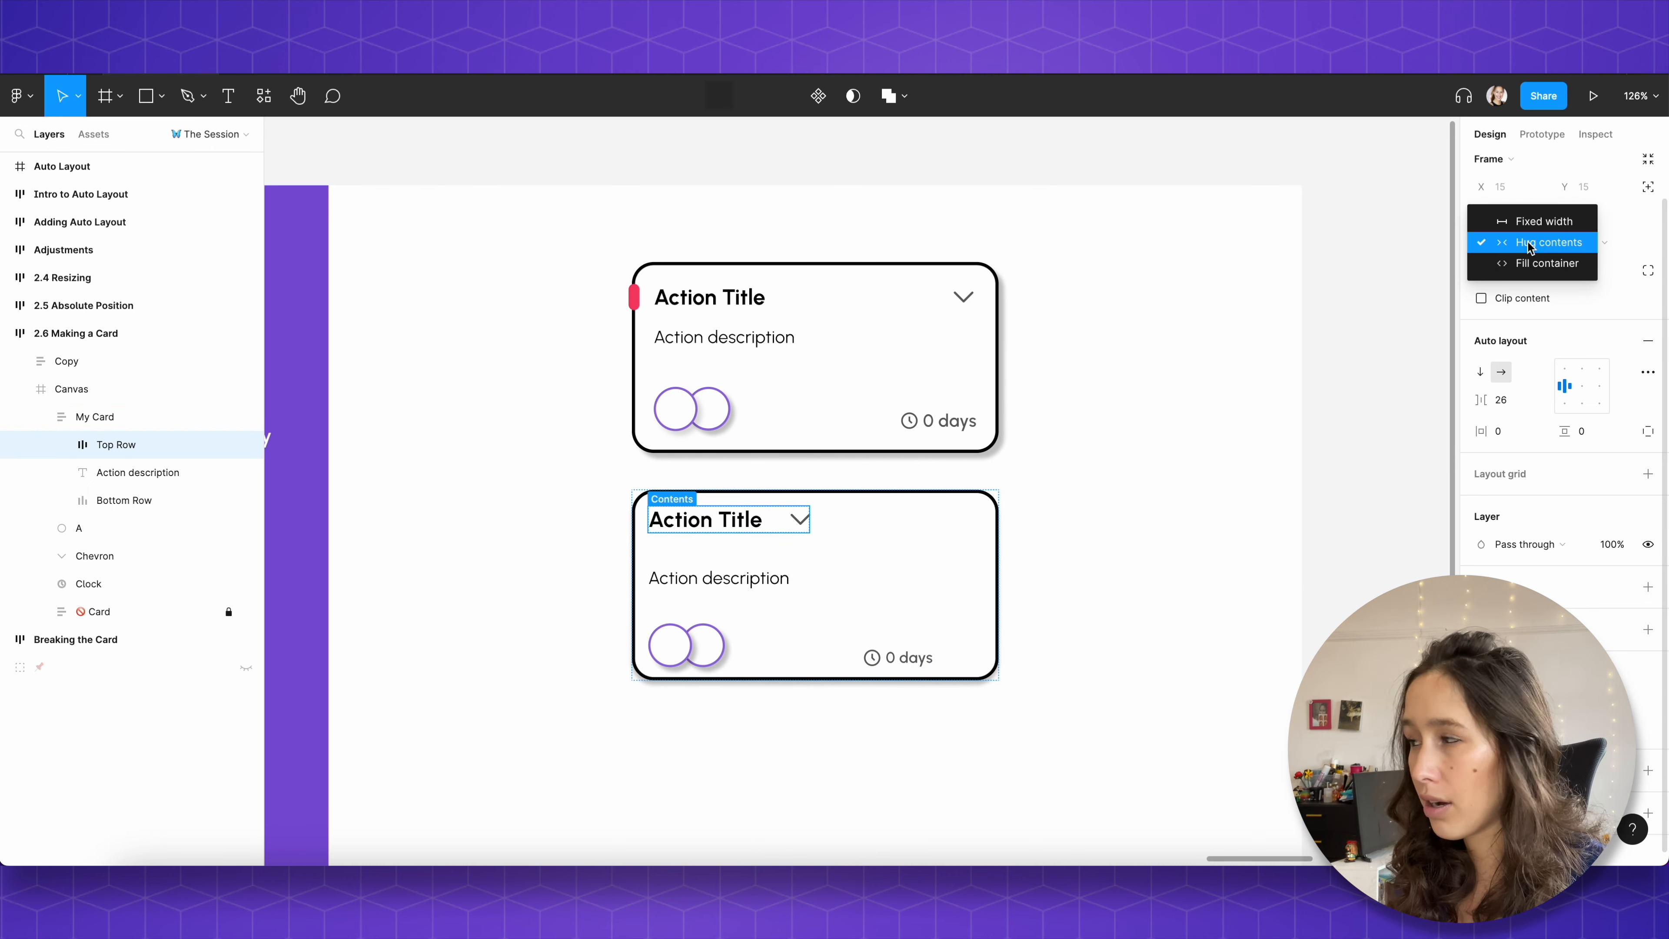
click(1532, 263)
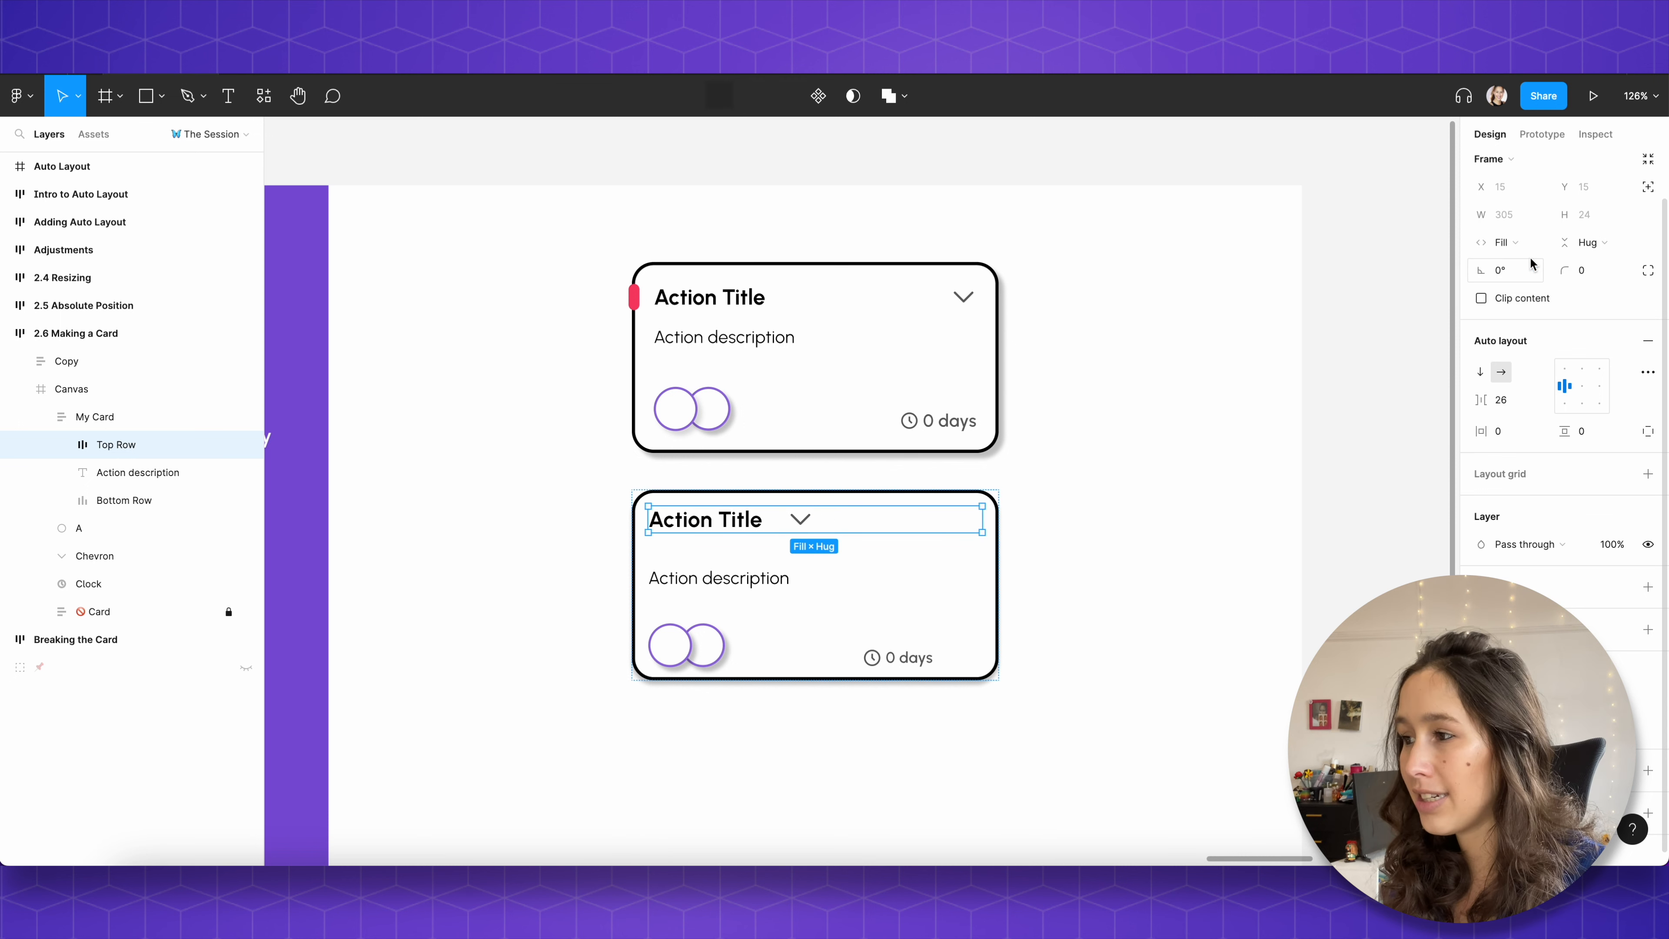
Step: Try an item spacing of 70 between the title and chevron in Top Row
click(636, 518)
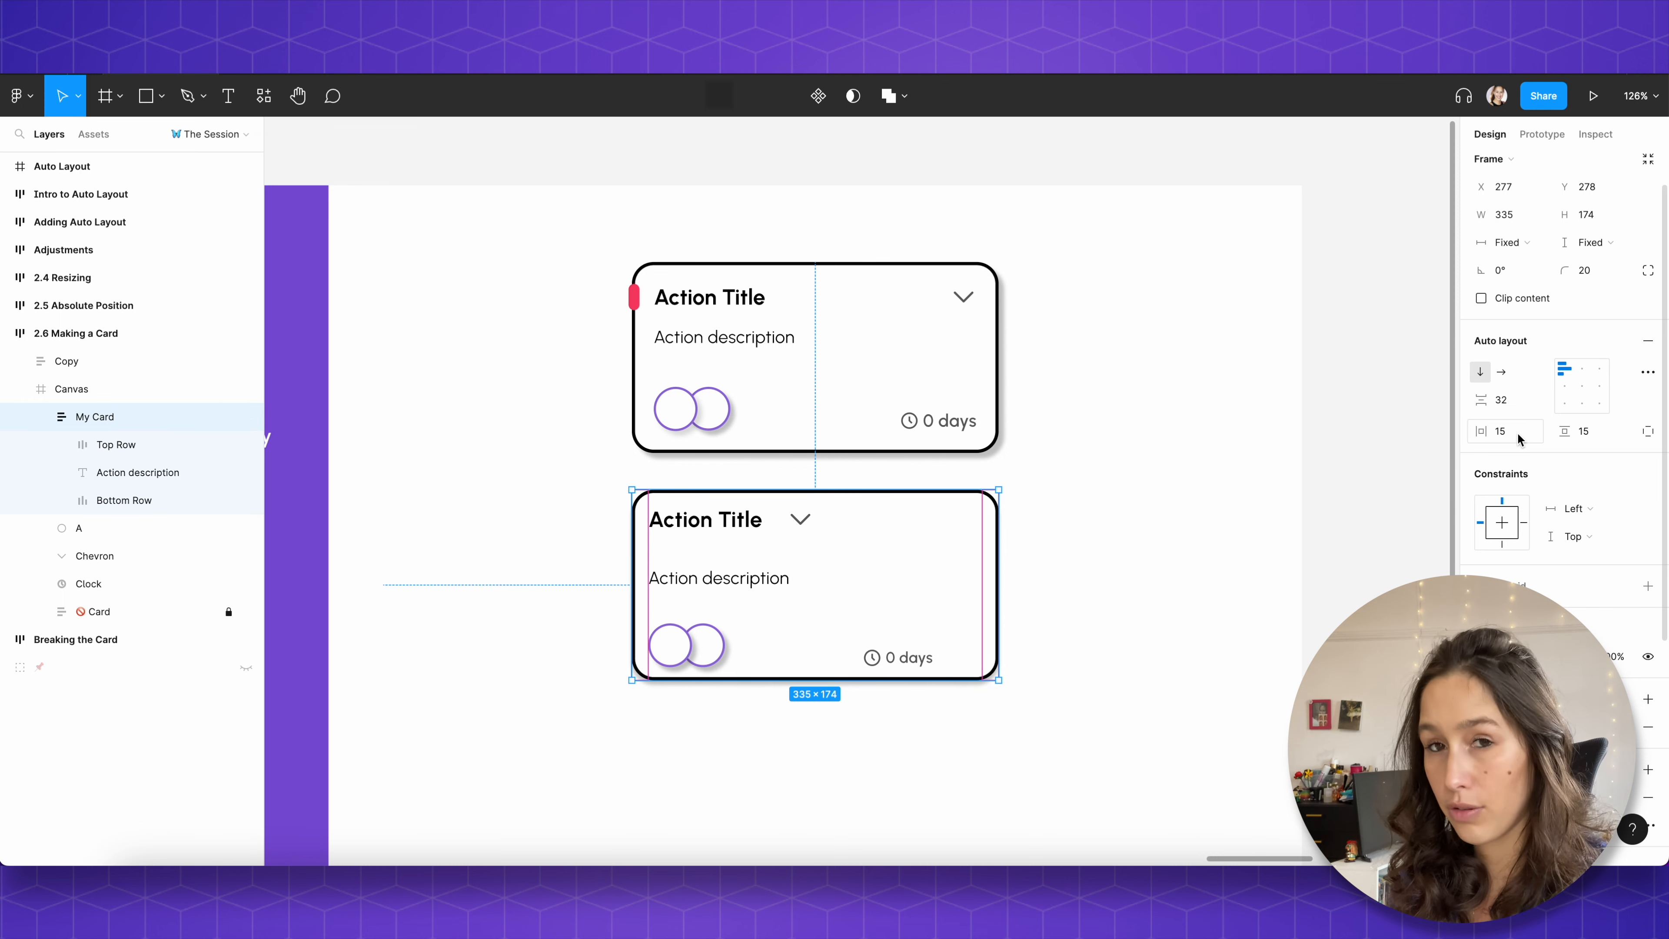
click(749, 525)
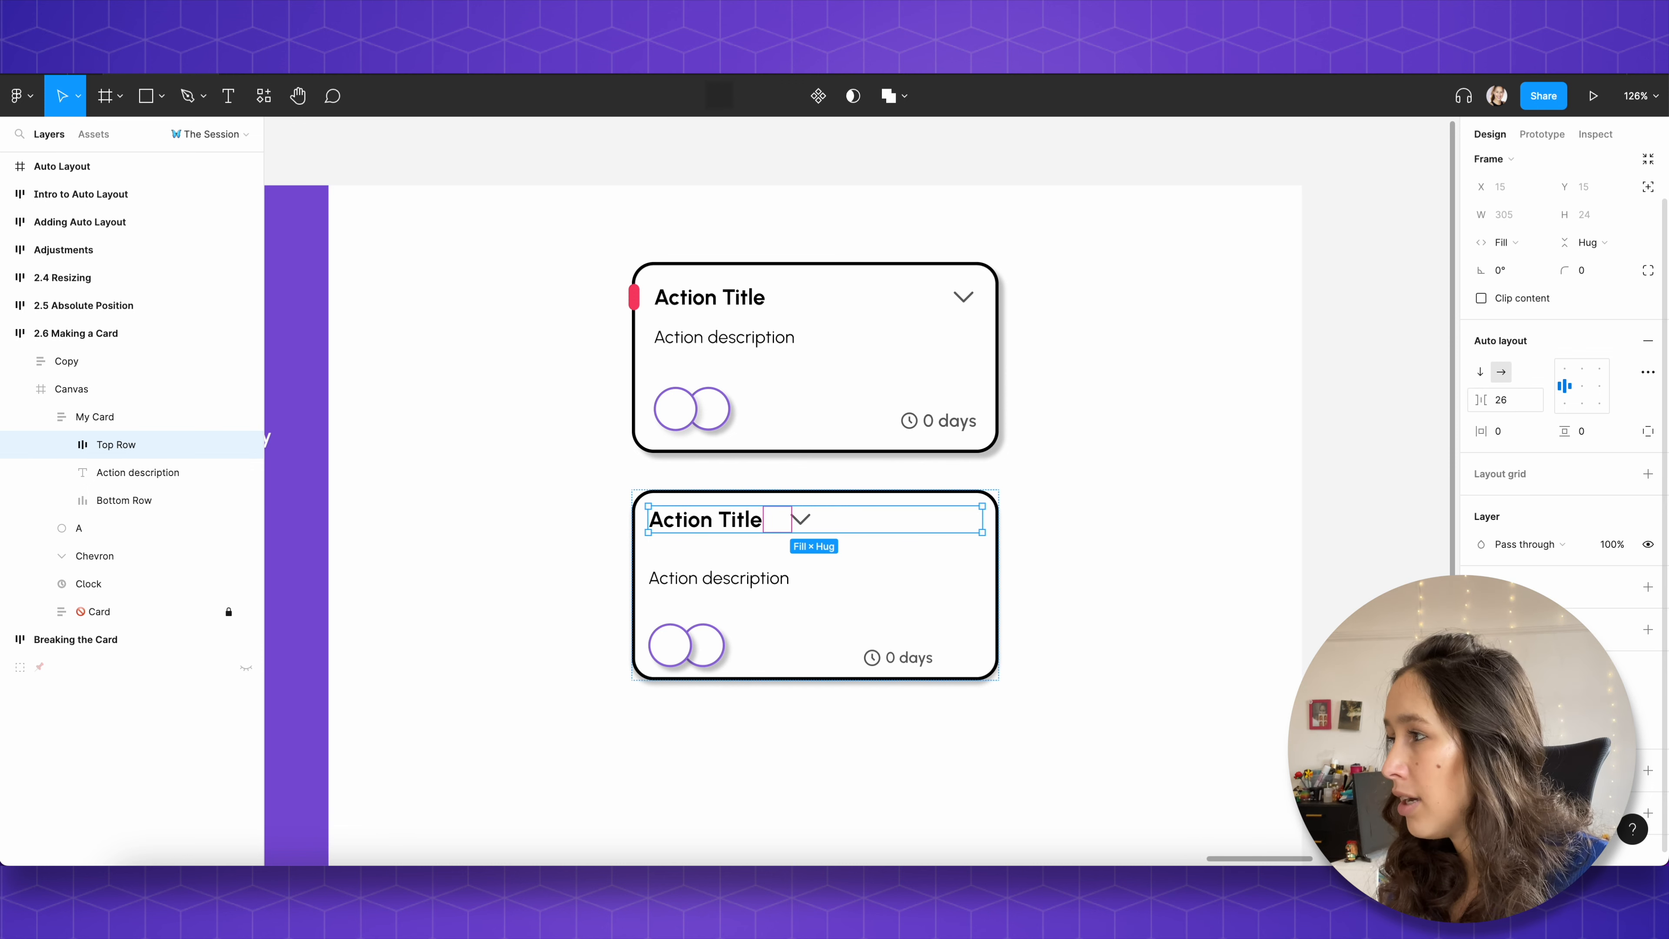
mouse_move(1482, 400)
mouse_down()
mouse_move(1596, 409)
mouse_move(151, 403)
mouse_move(1610, 421)
mouse_move(1497, 372)
mouse_up()
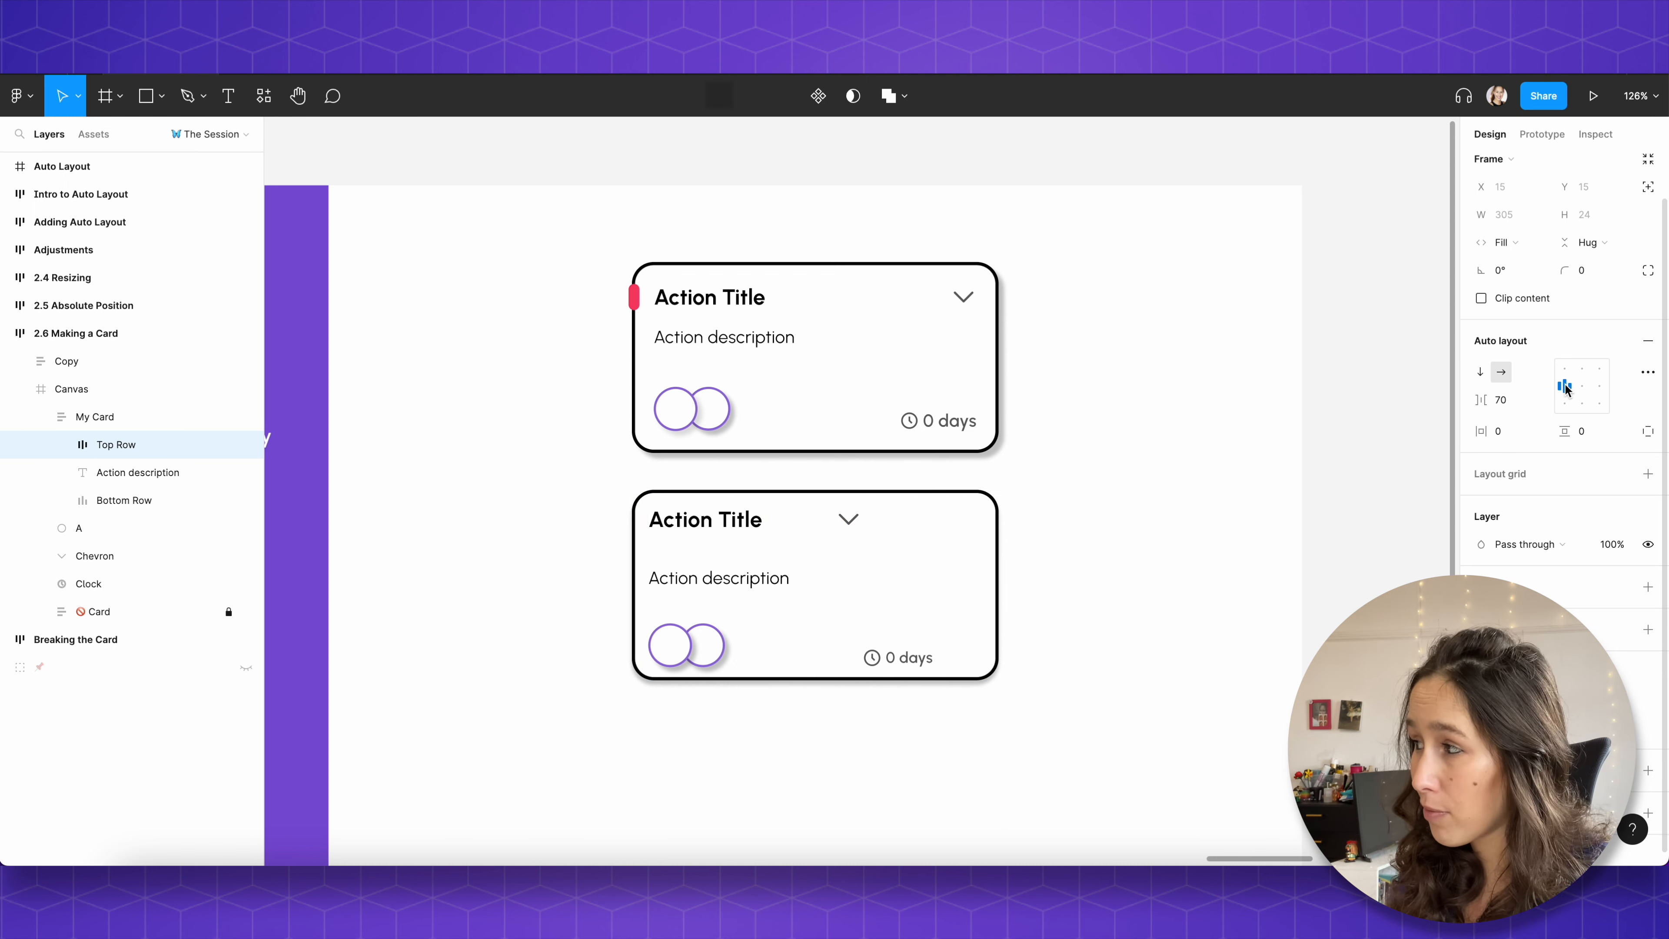
Step: Change Top Row's auto layout spacing mode from Packed to Space between
click(1648, 372)
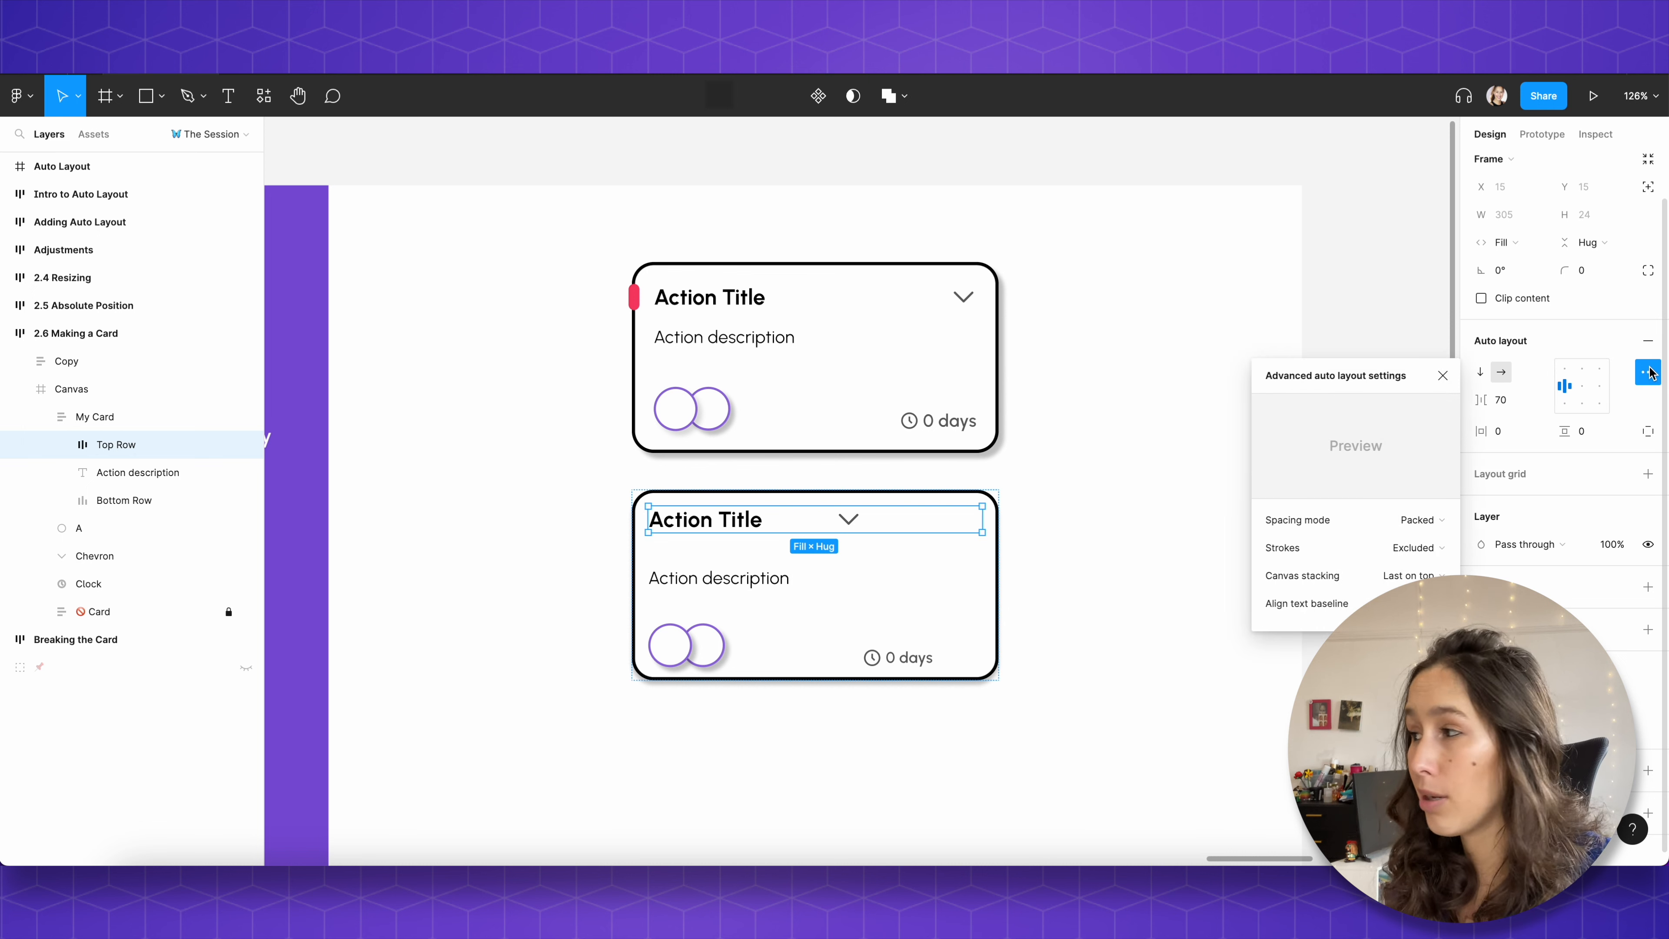
click(1436, 521)
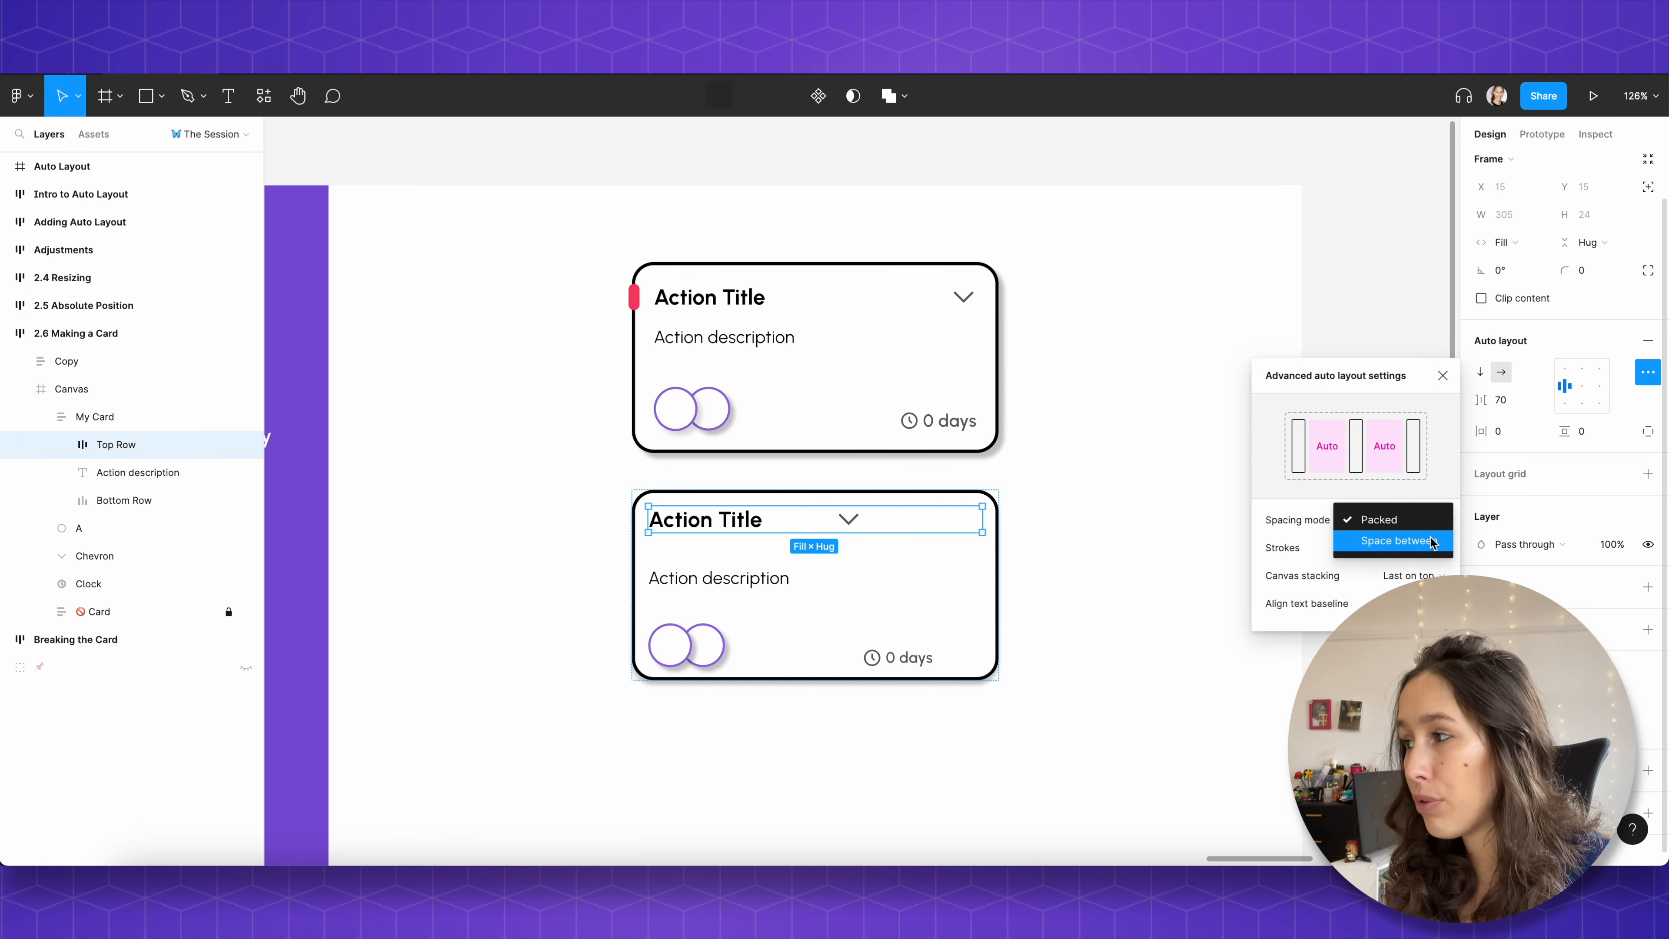
click(1433, 540)
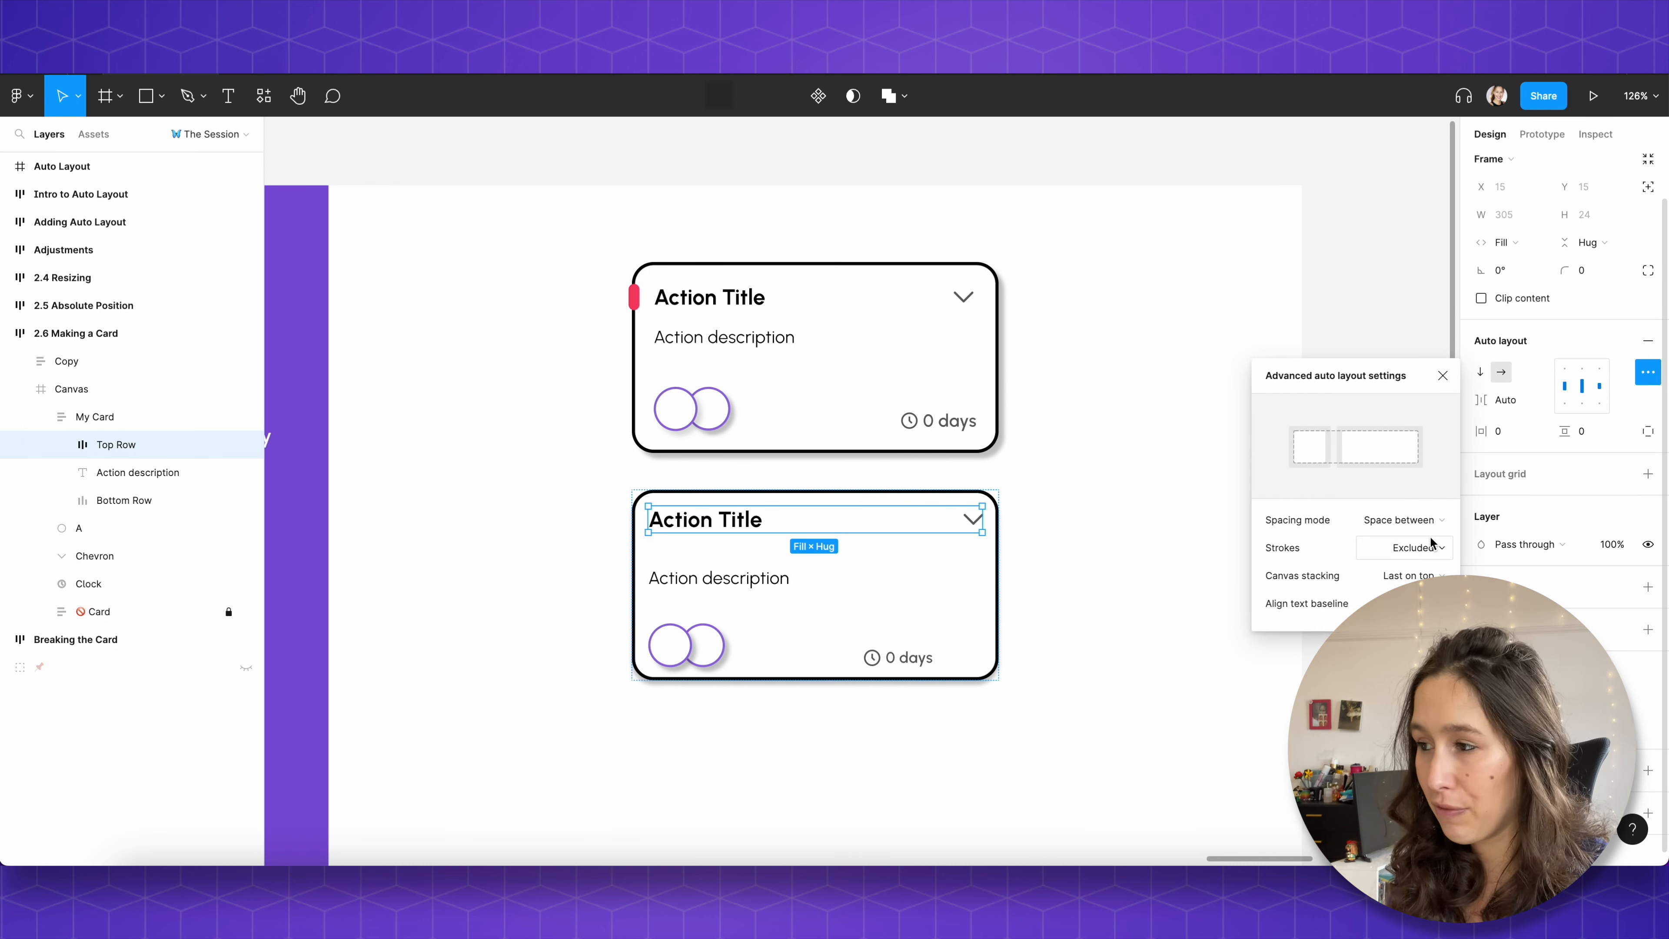
Step: Close the advanced auto layout settings and check how the chevron sits inside My Card's Top Row
click(1443, 376)
click(1140, 395)
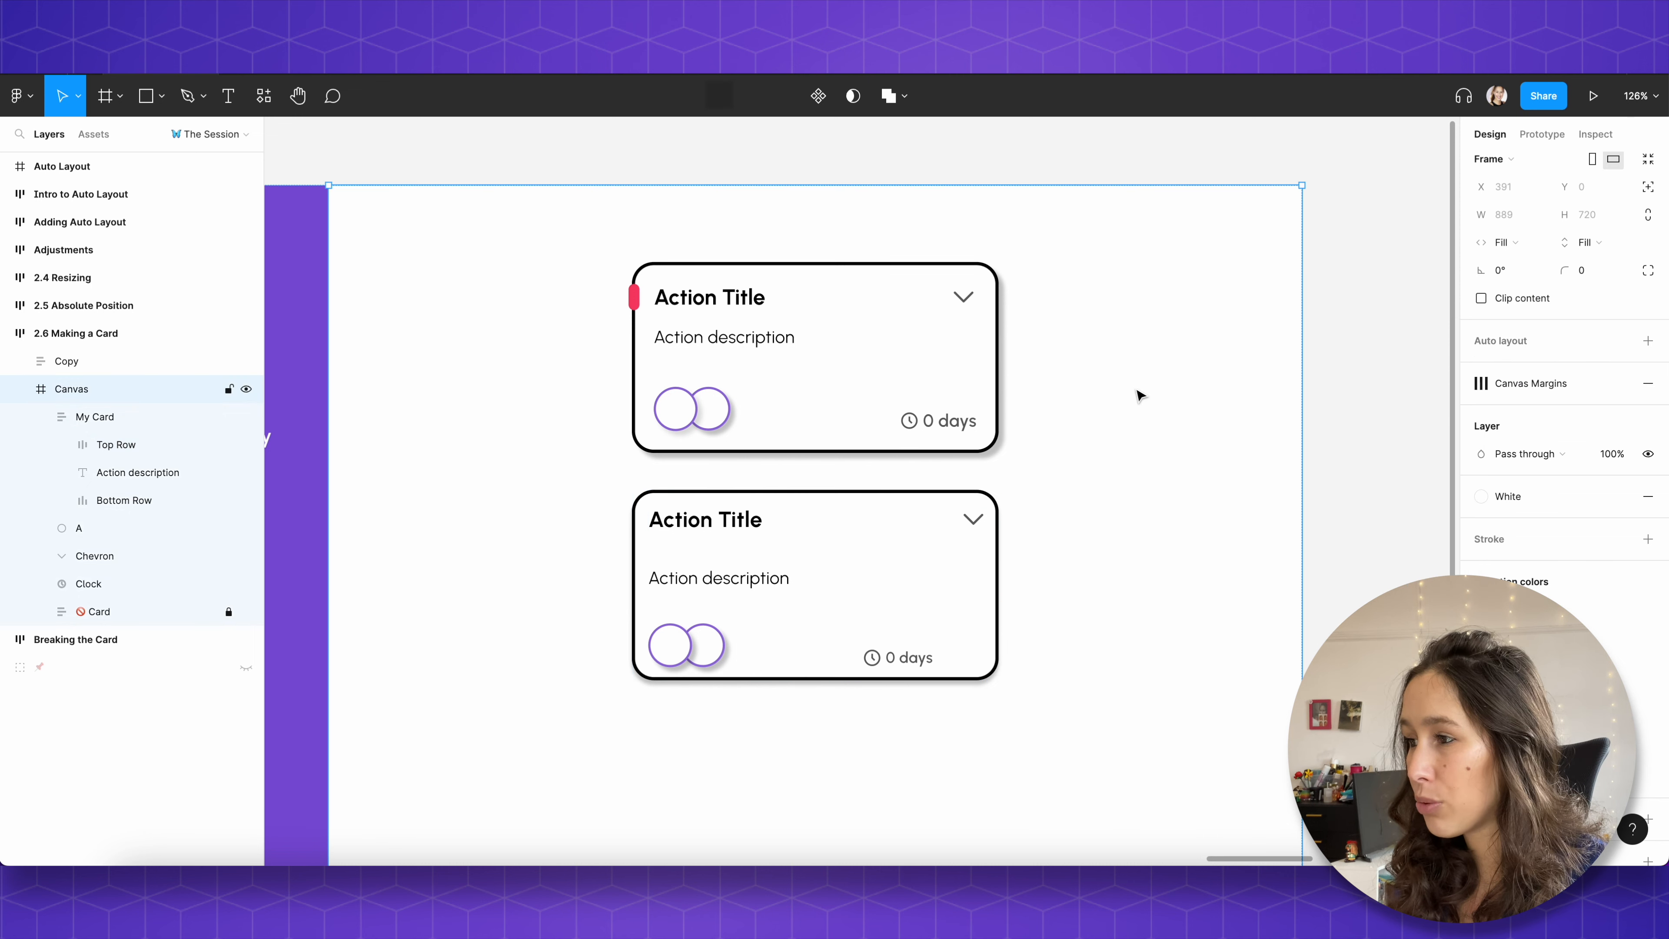
click(971, 532)
double_click(973, 523)
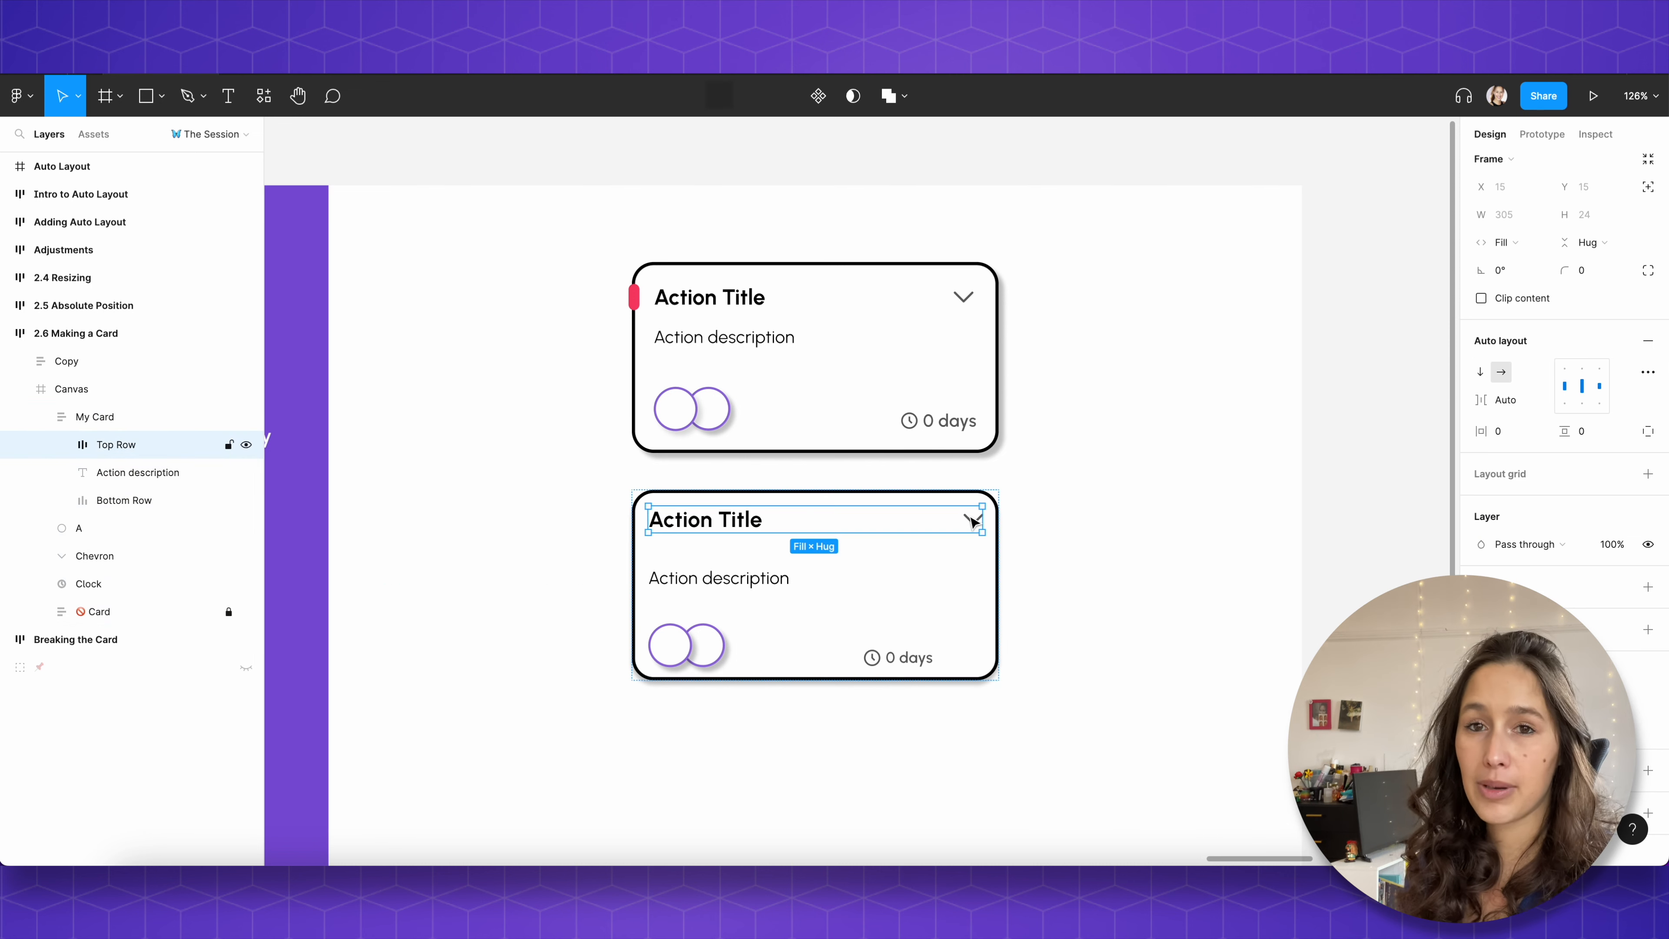
double_click(974, 521)
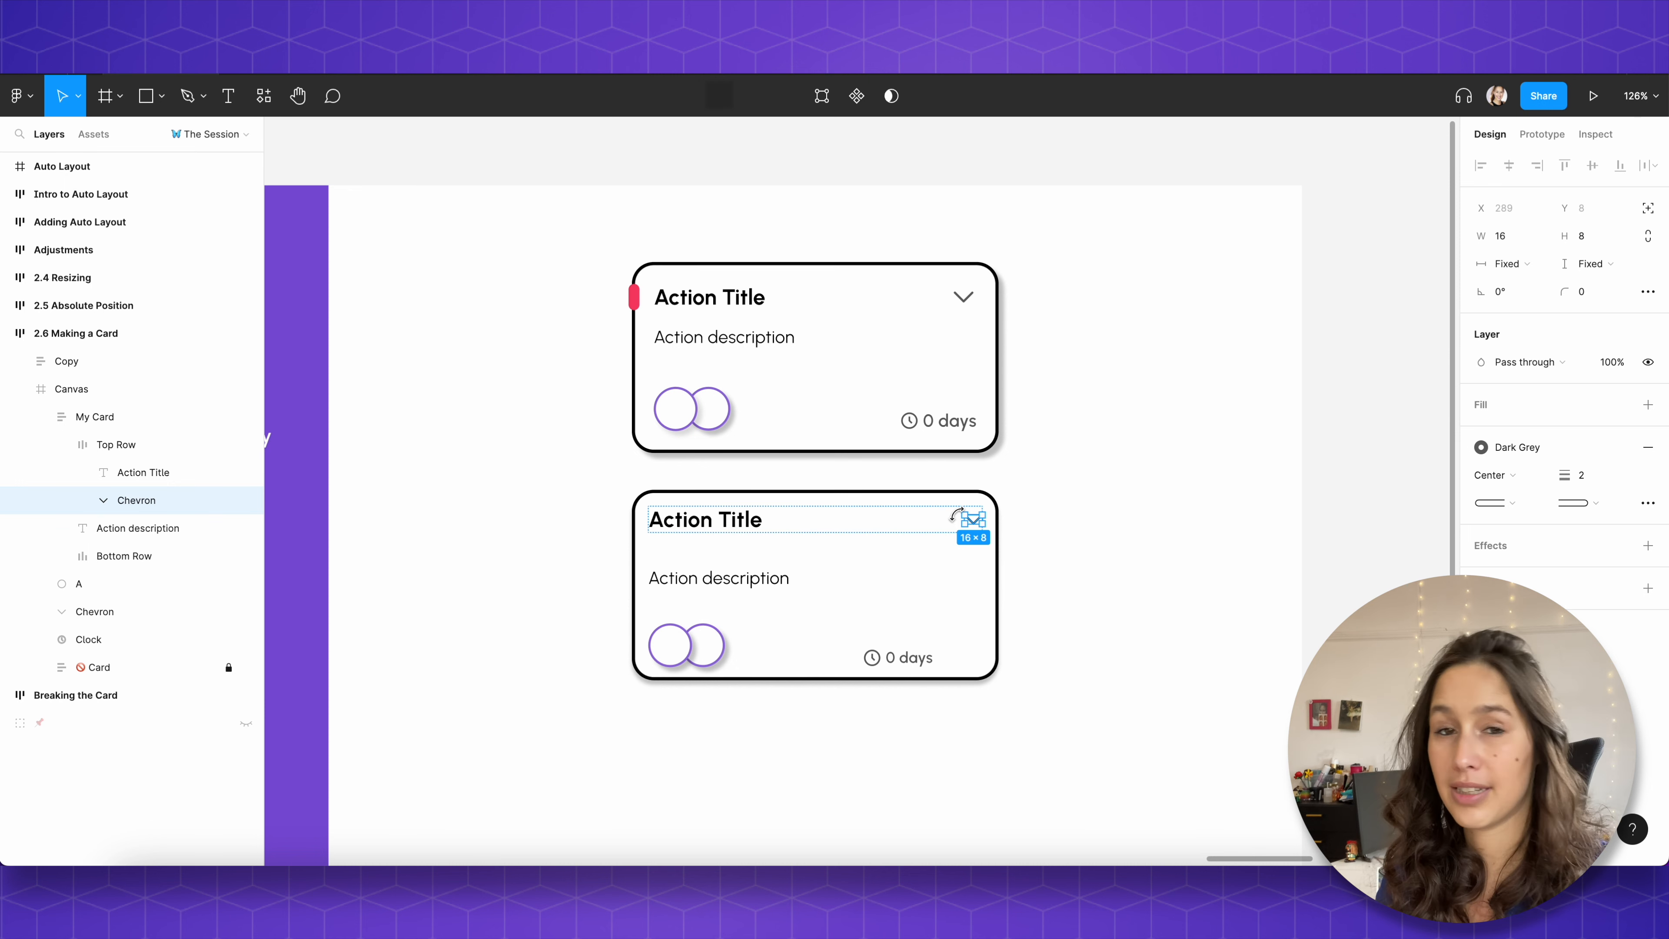
key(Escape)
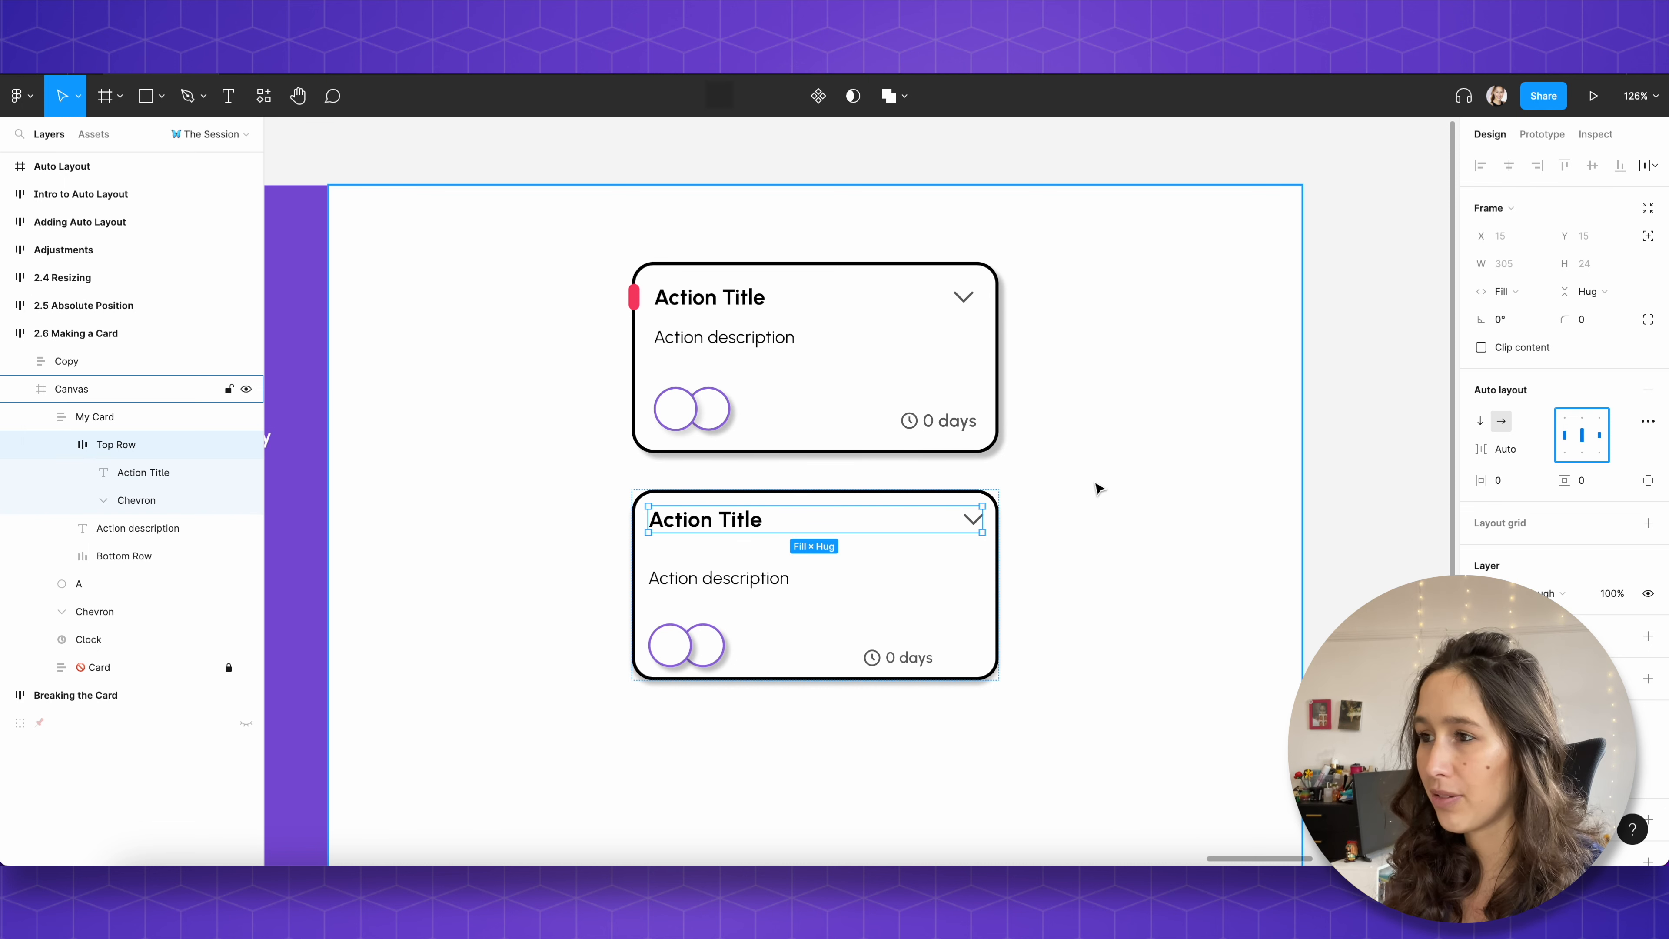
Step: Set Bottom Row's width to Fill container and switch its item spacing to Auto, keeping the bottom alignment
click(884, 664)
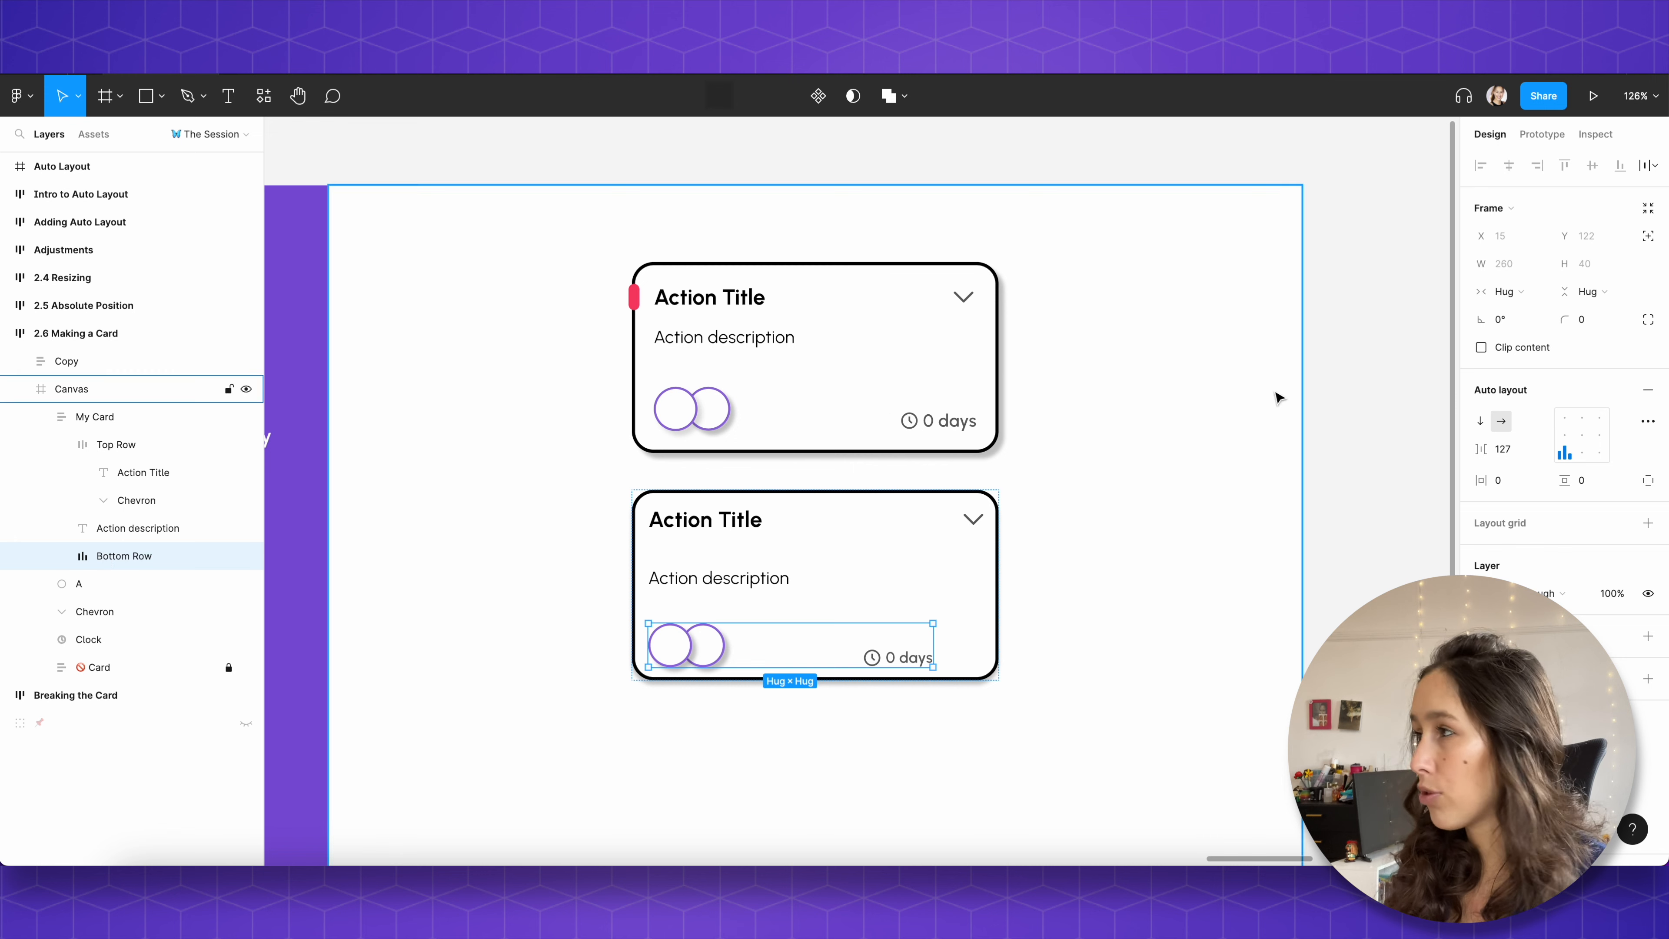
click(1509, 291)
click(1504, 314)
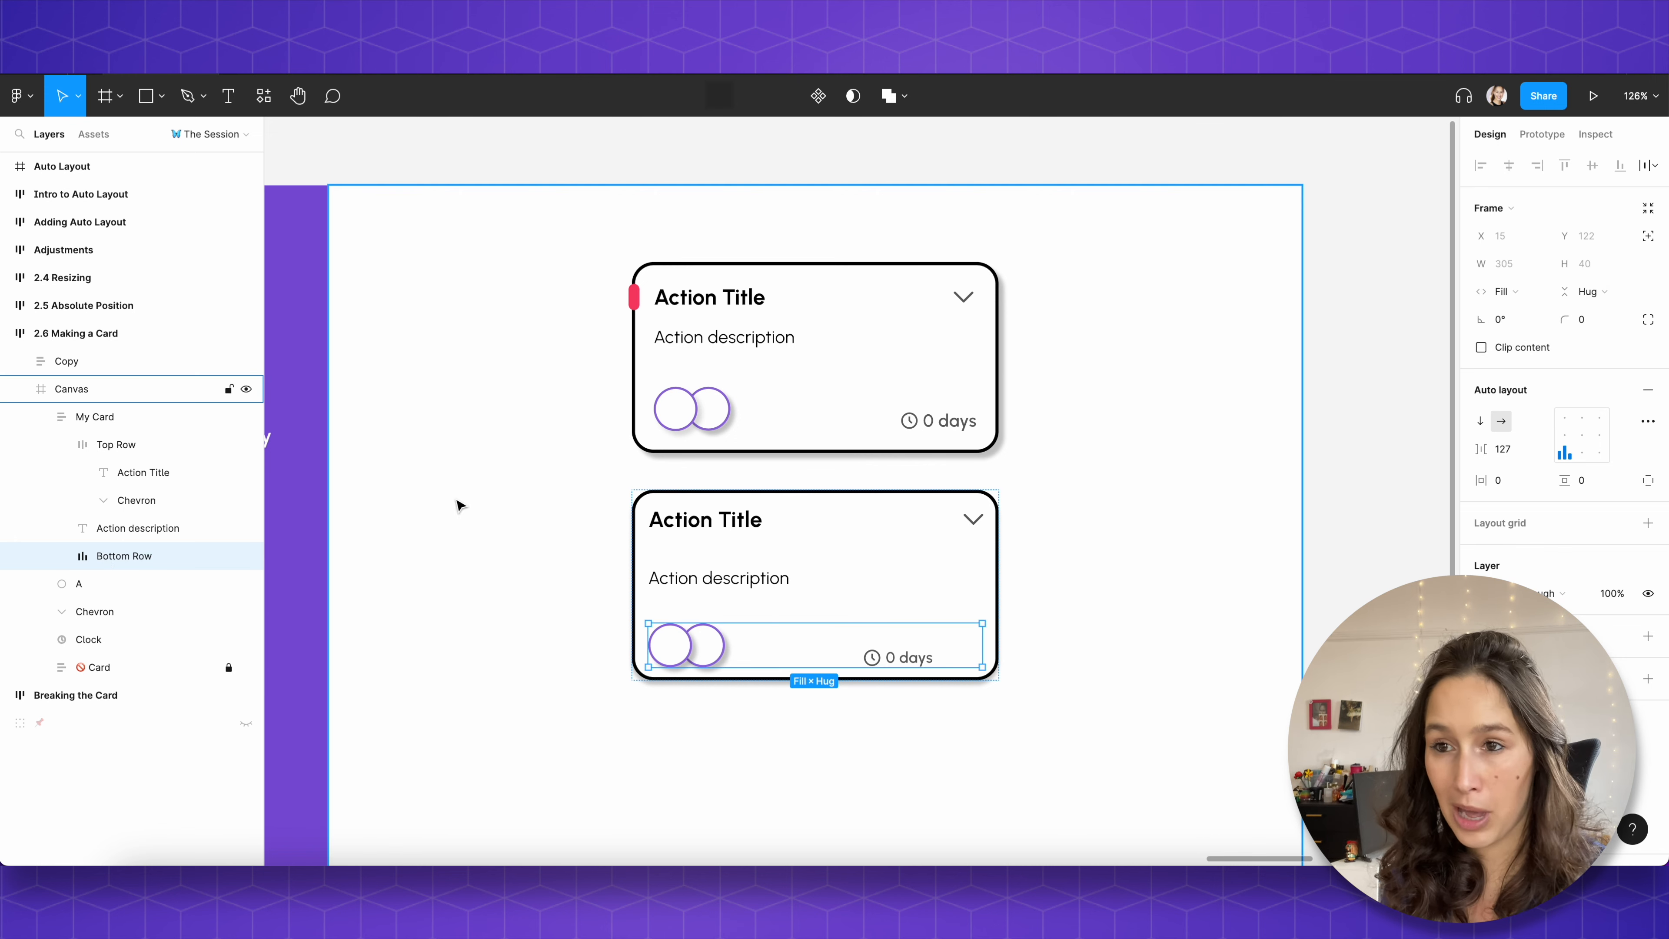
click(924, 585)
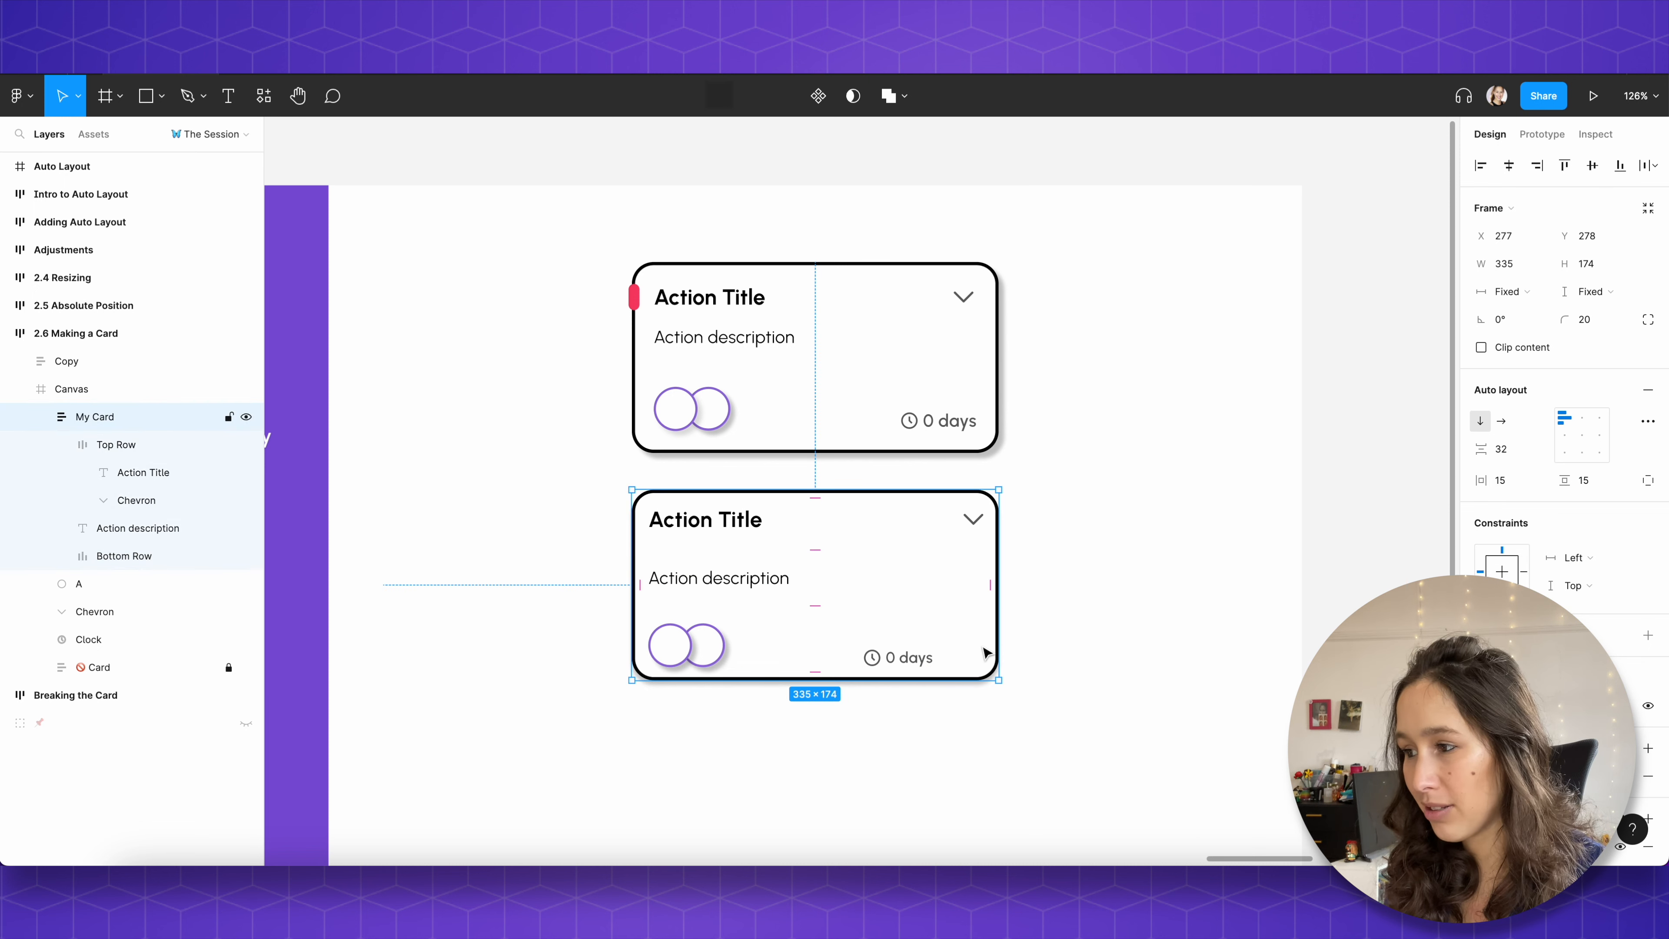
click(978, 660)
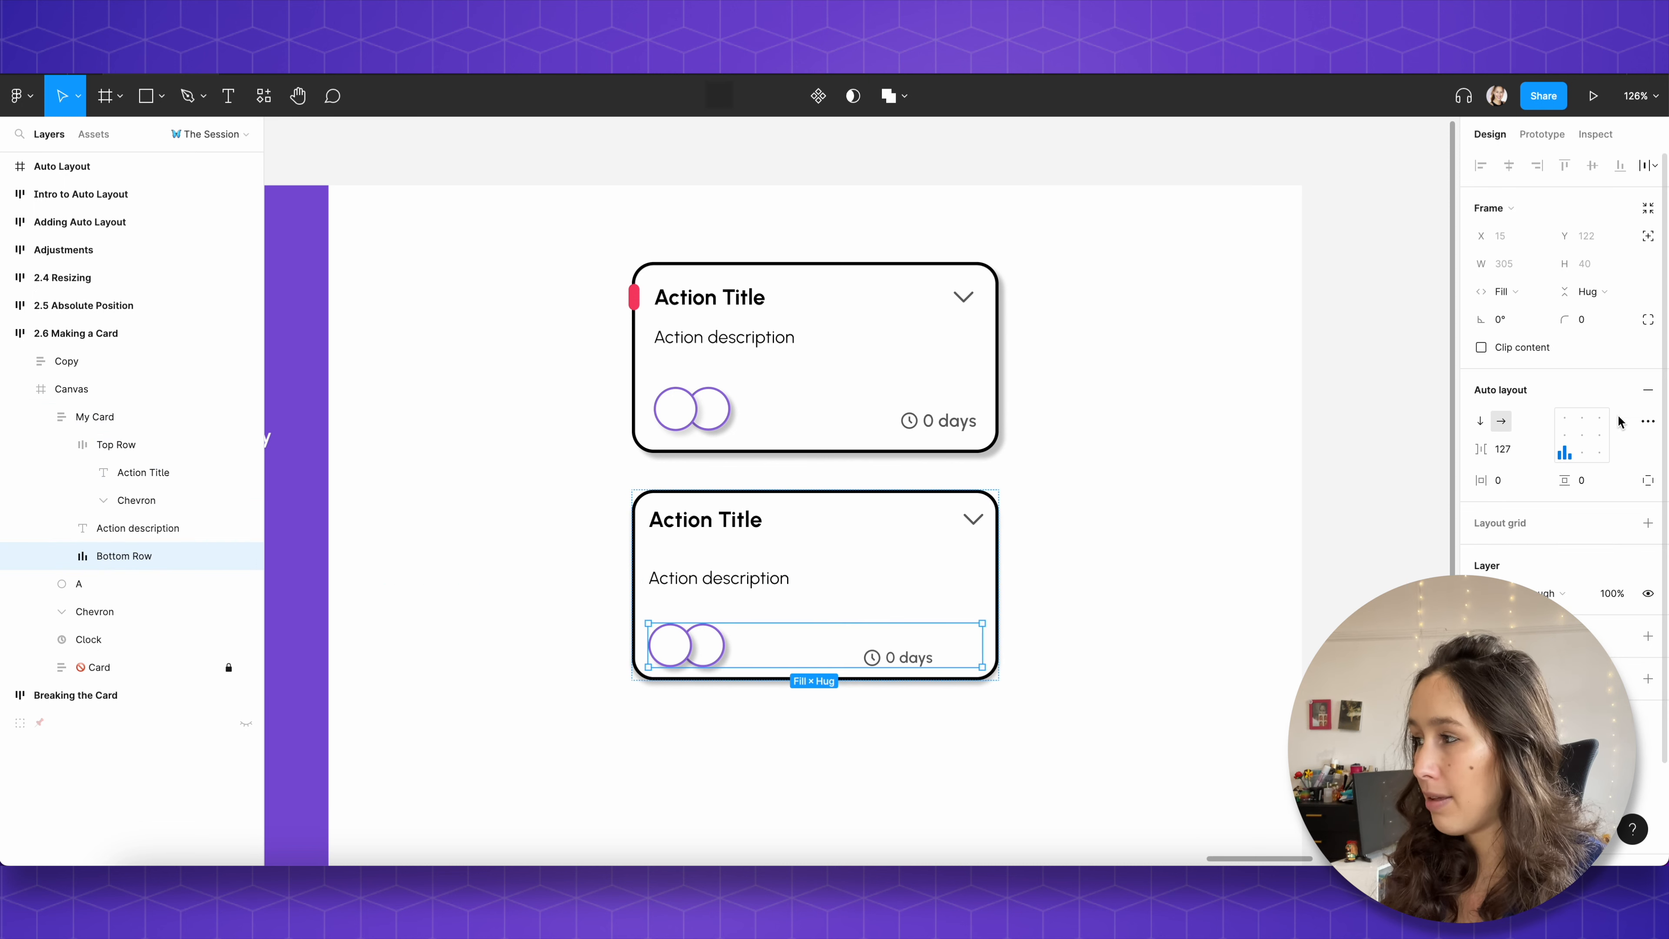
click(1567, 458)
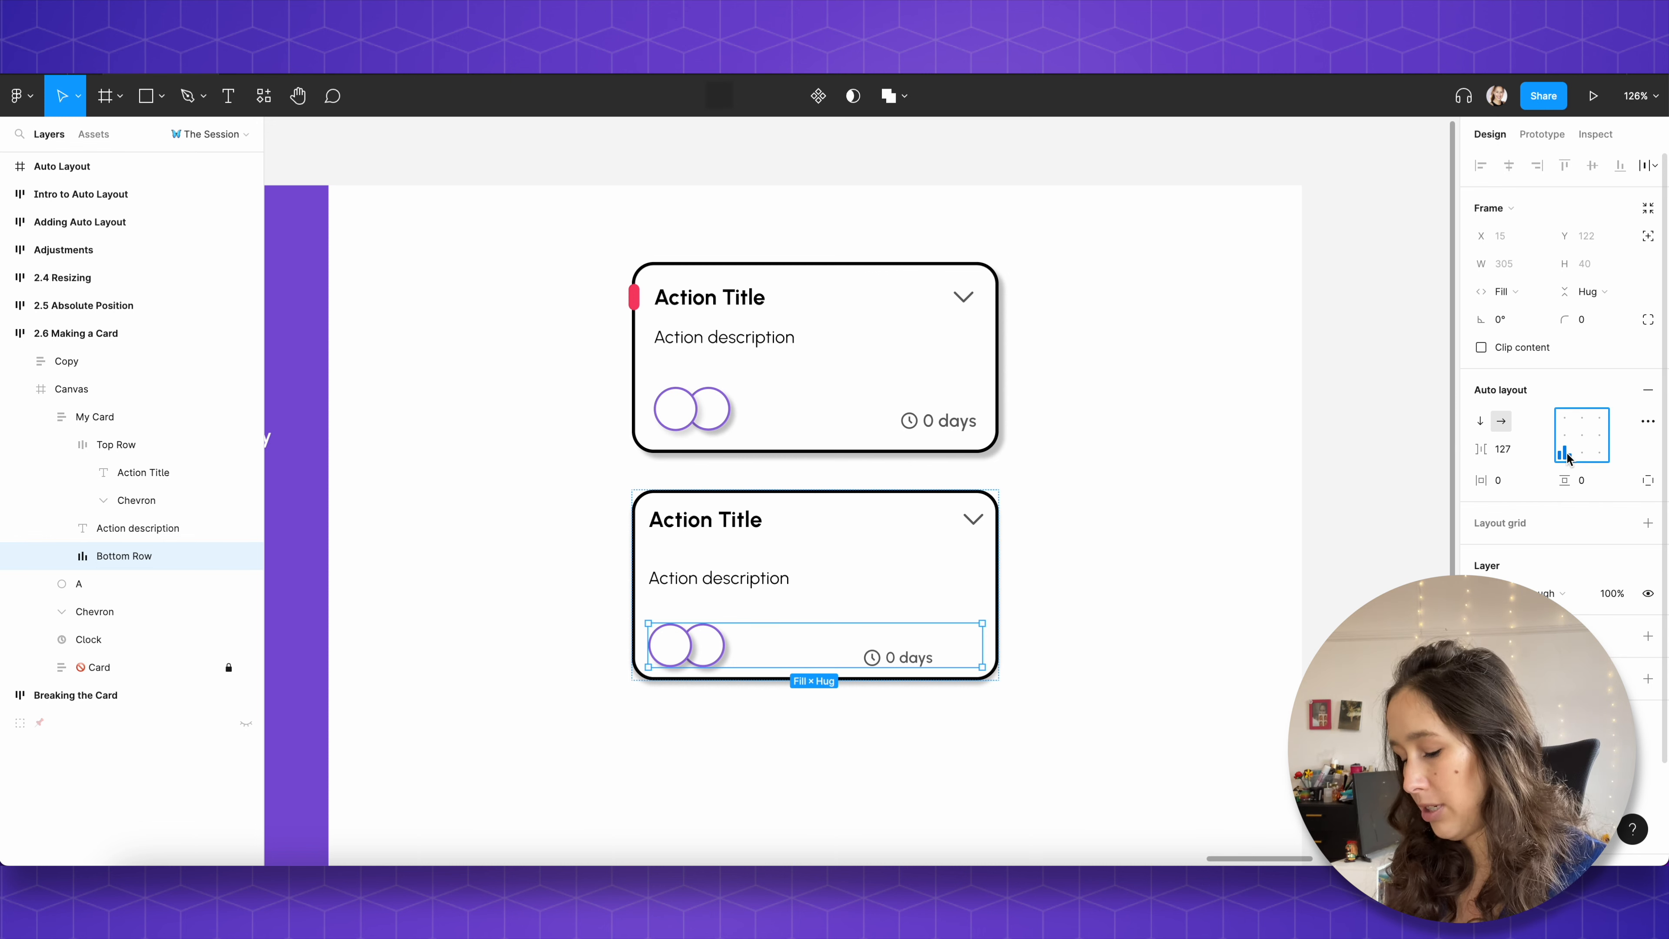
key(x)
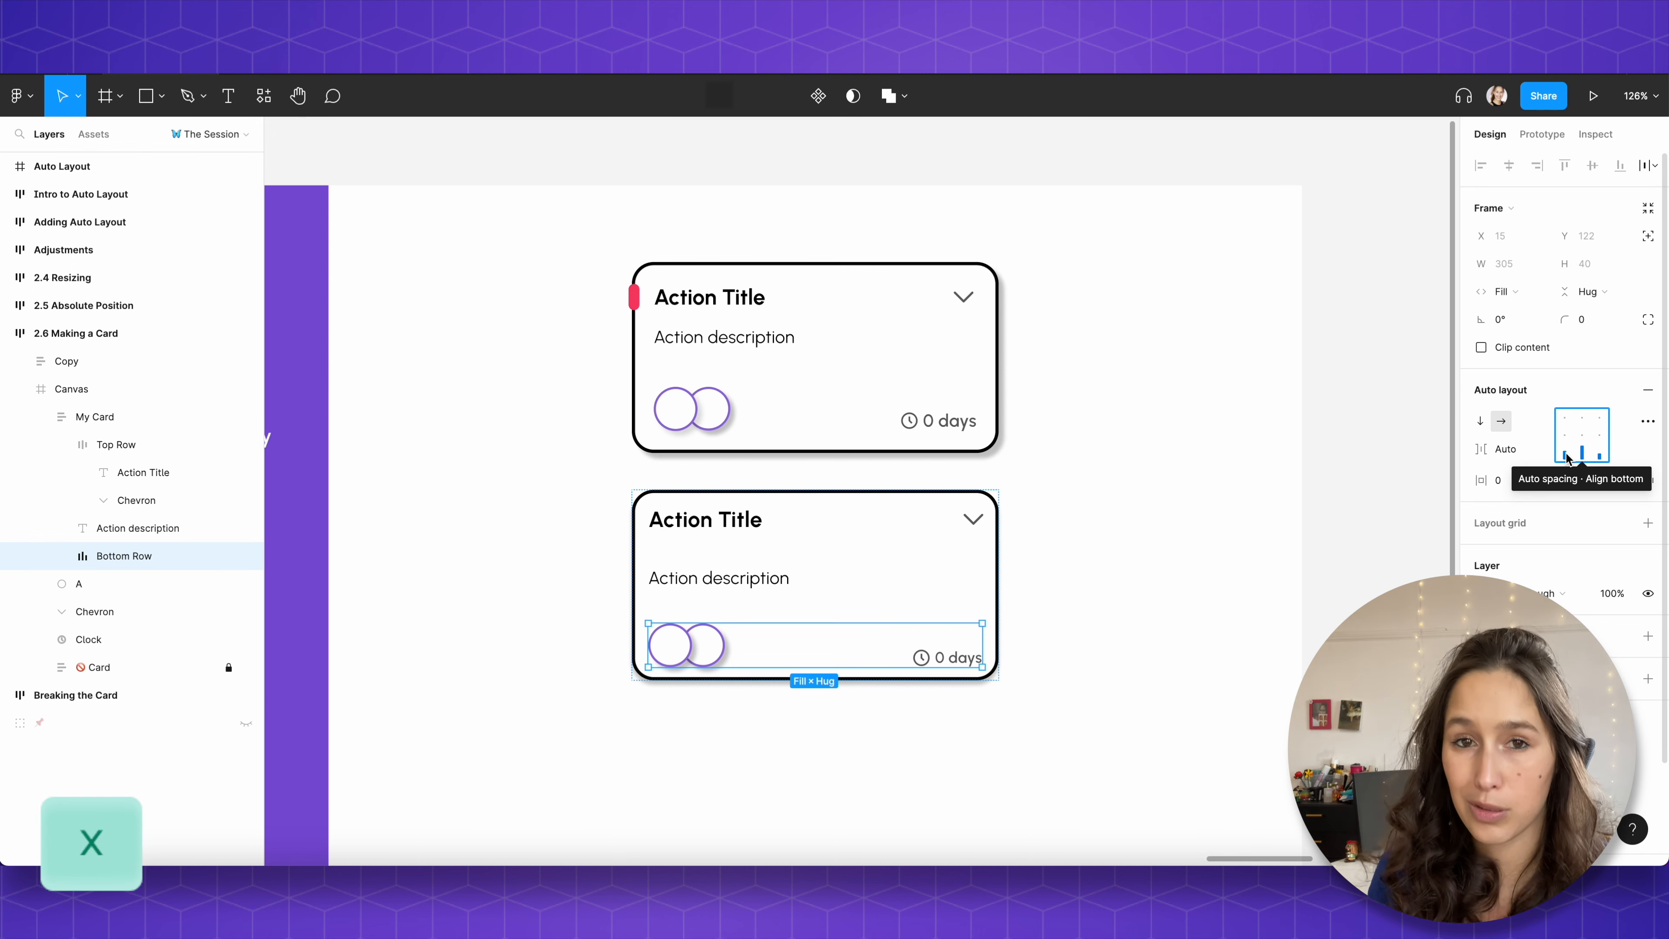
Step: Set the vertical spacing between items in My Card to Auto
click(660, 580)
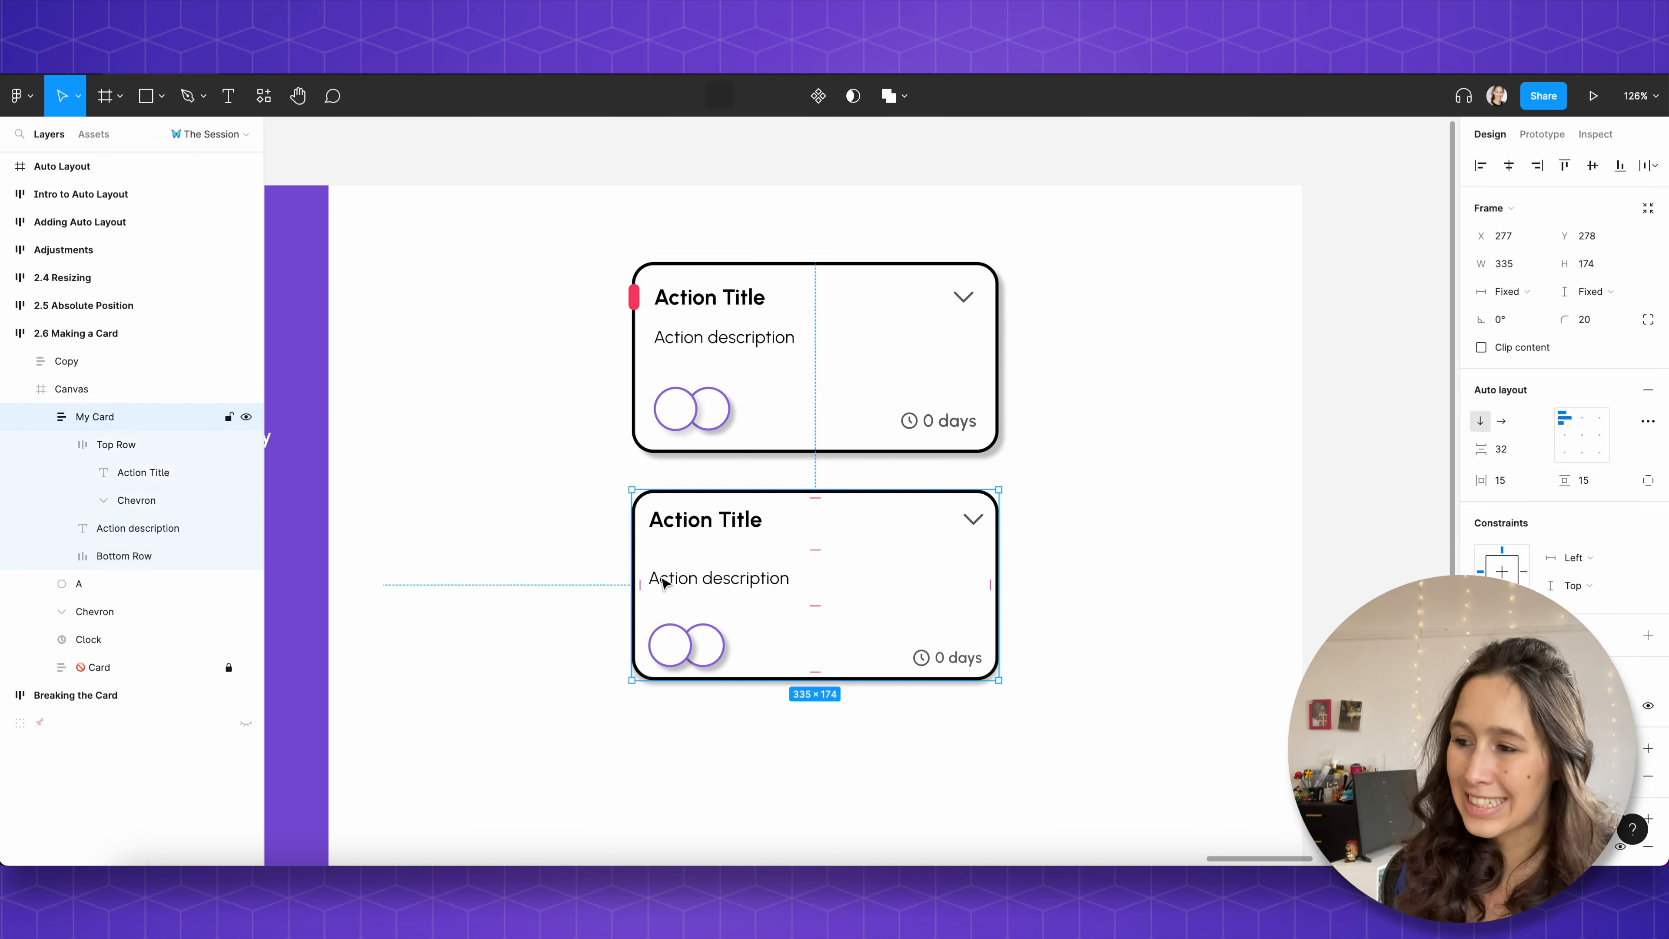
click(665, 583)
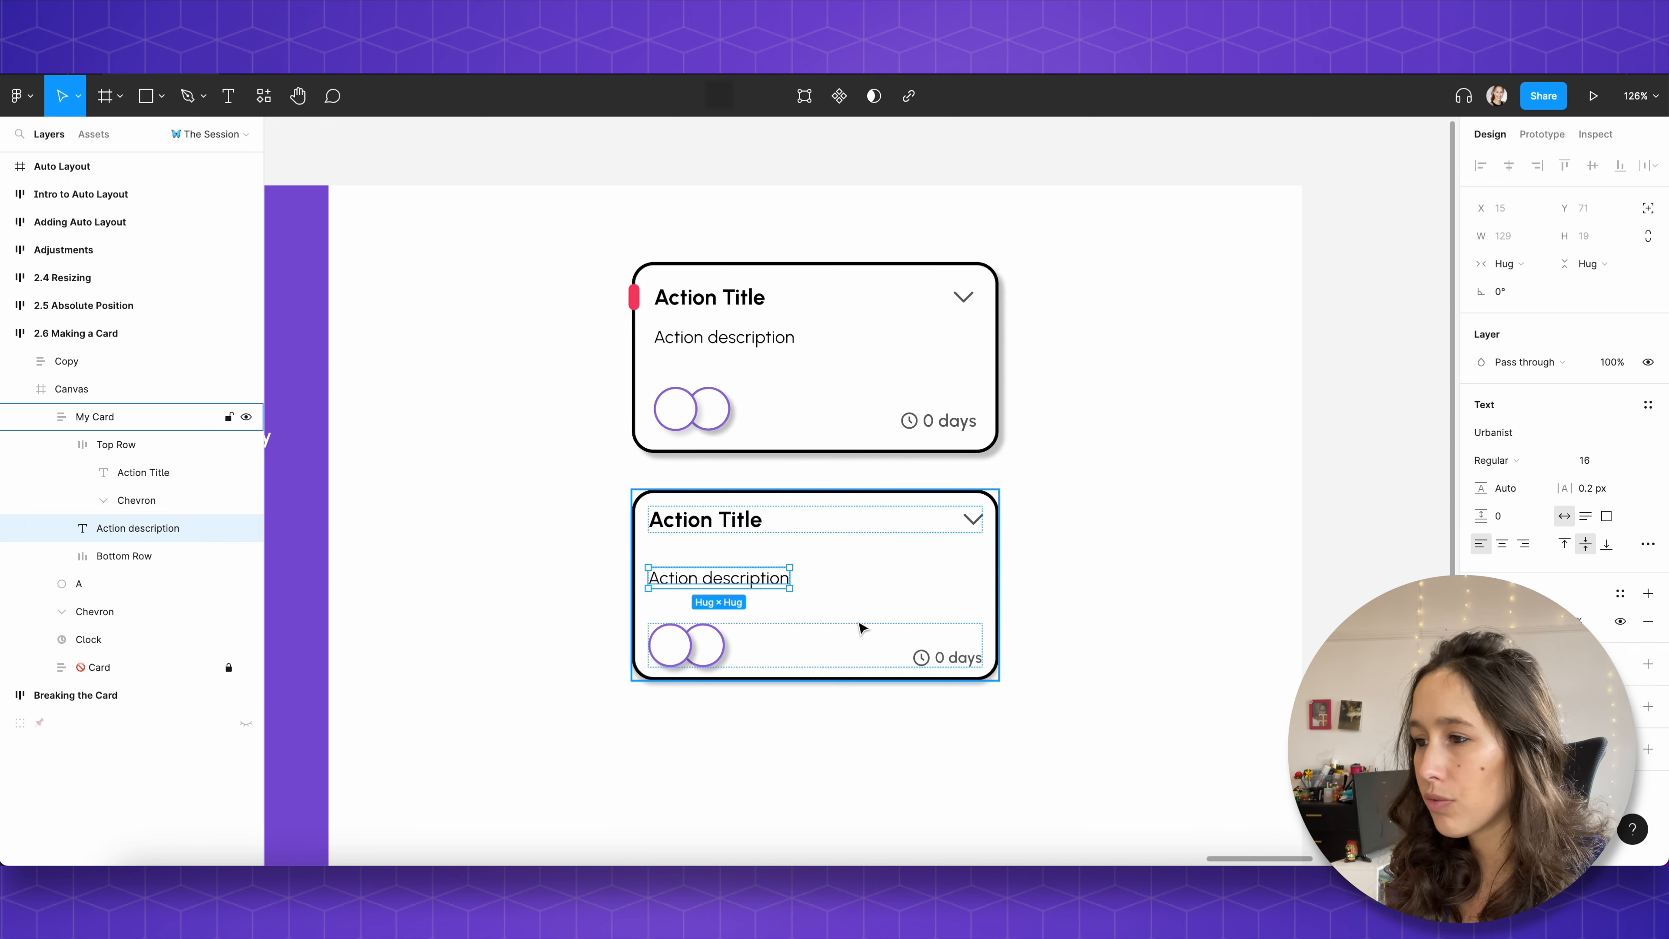
click(861, 604)
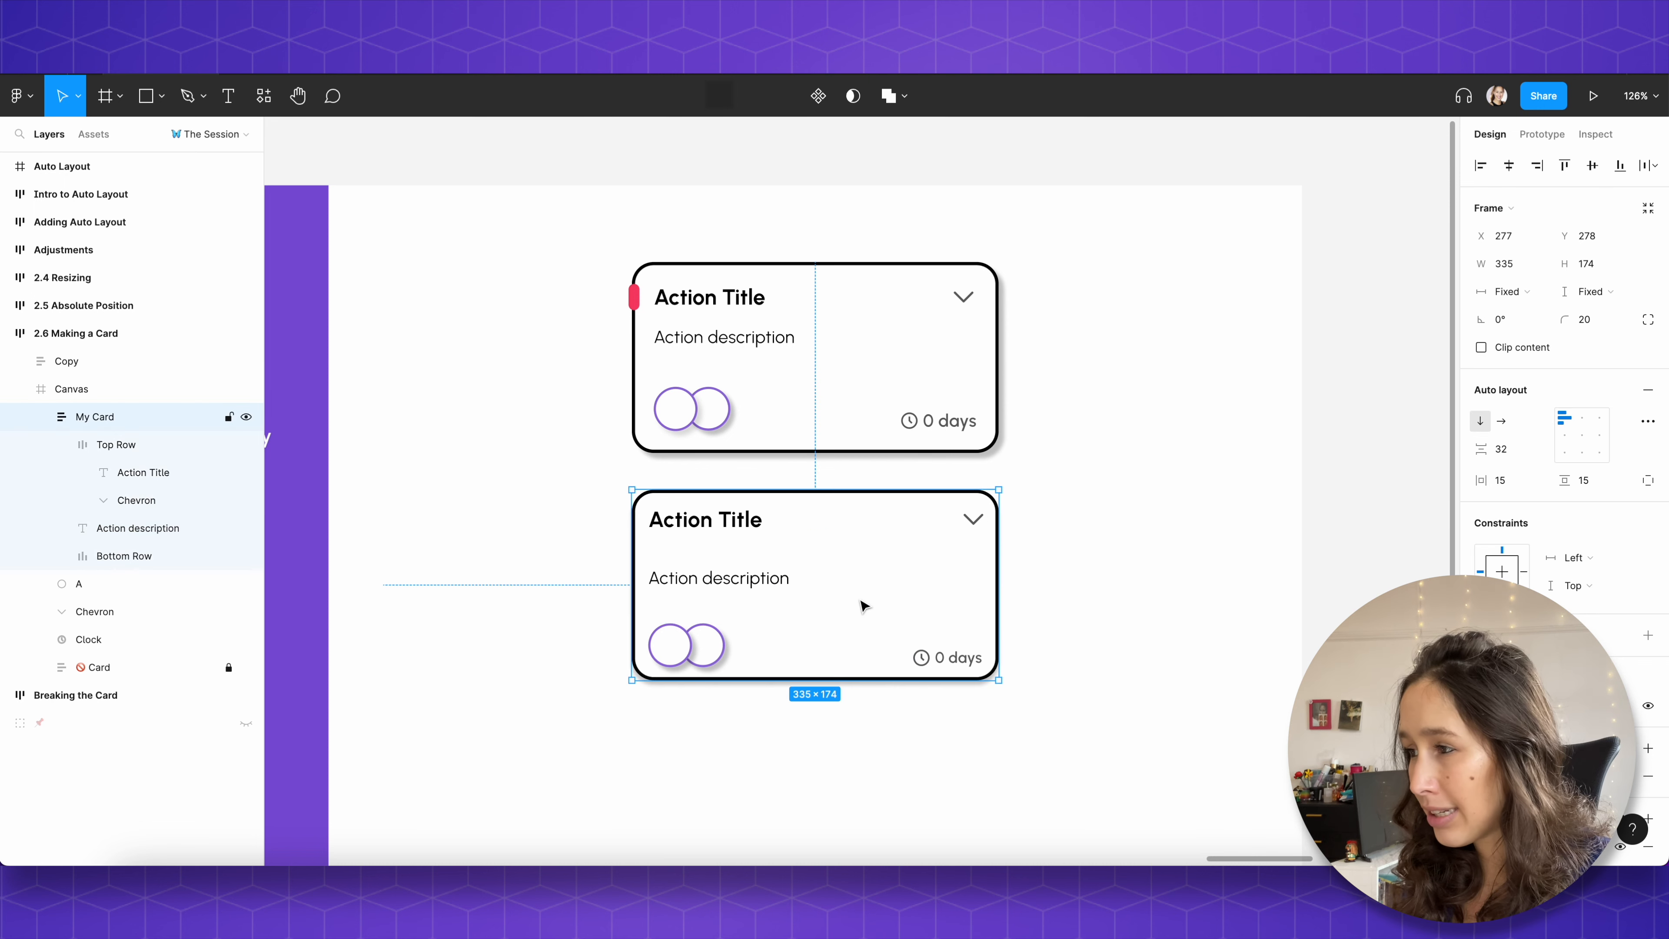
click(1511, 453)
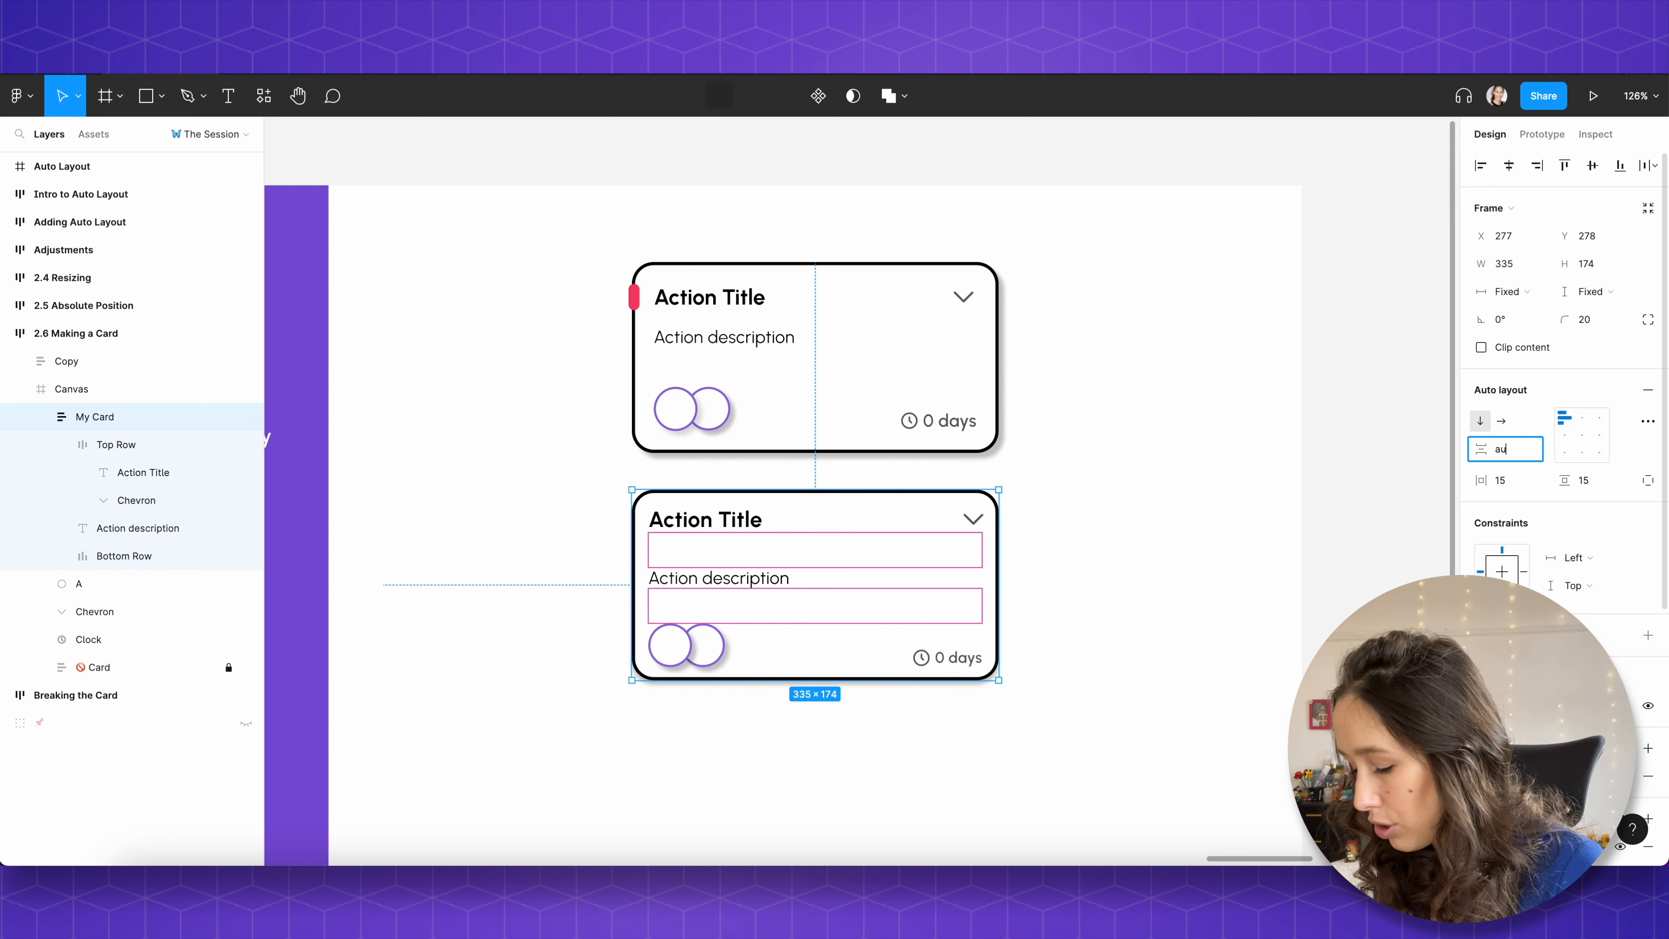
text(auto)
key(Return)
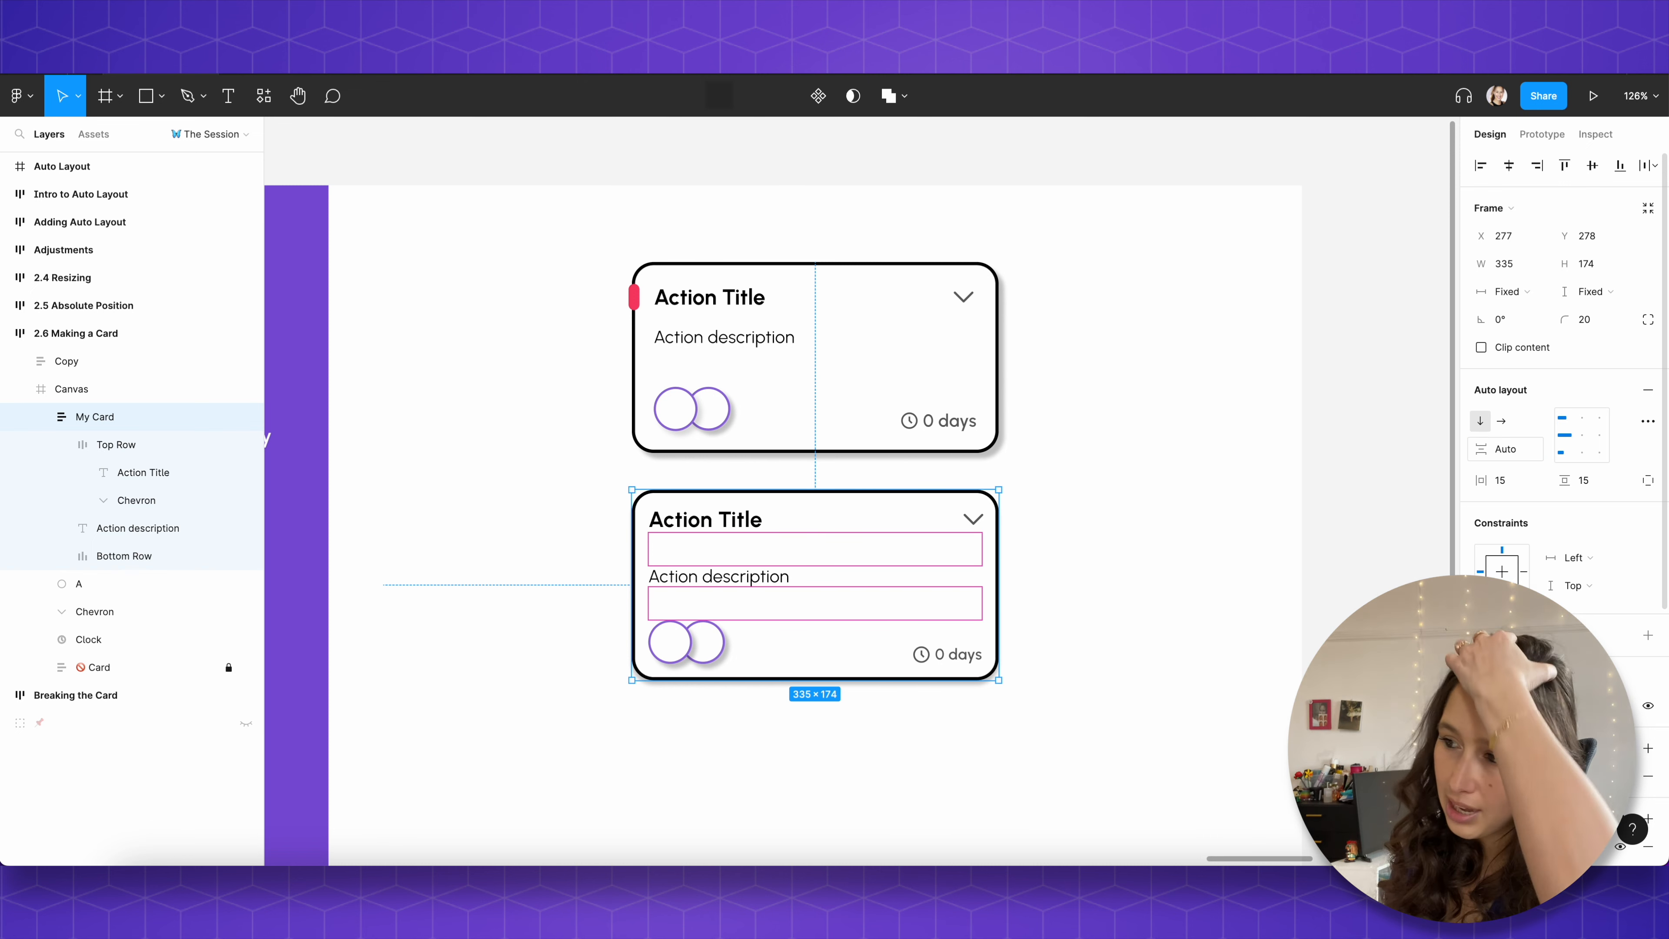
Step: Try a vertical item spacing of 50 in My Card
click(698, 641)
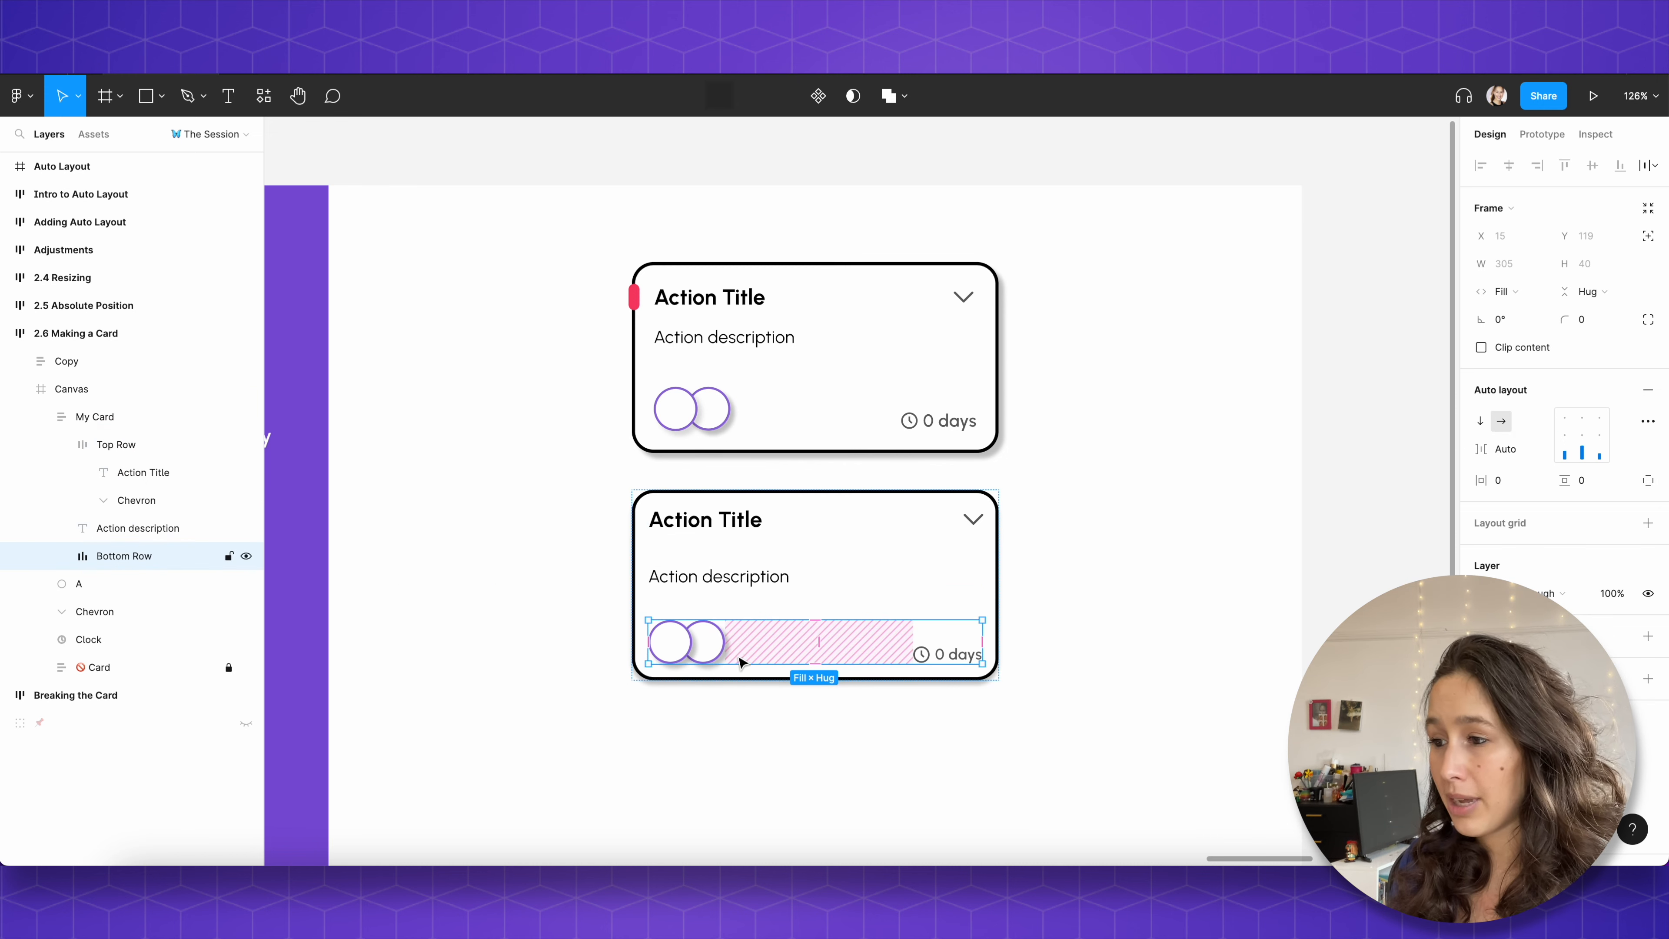
click(918, 587)
click(1515, 455)
text(50)
key(Return)
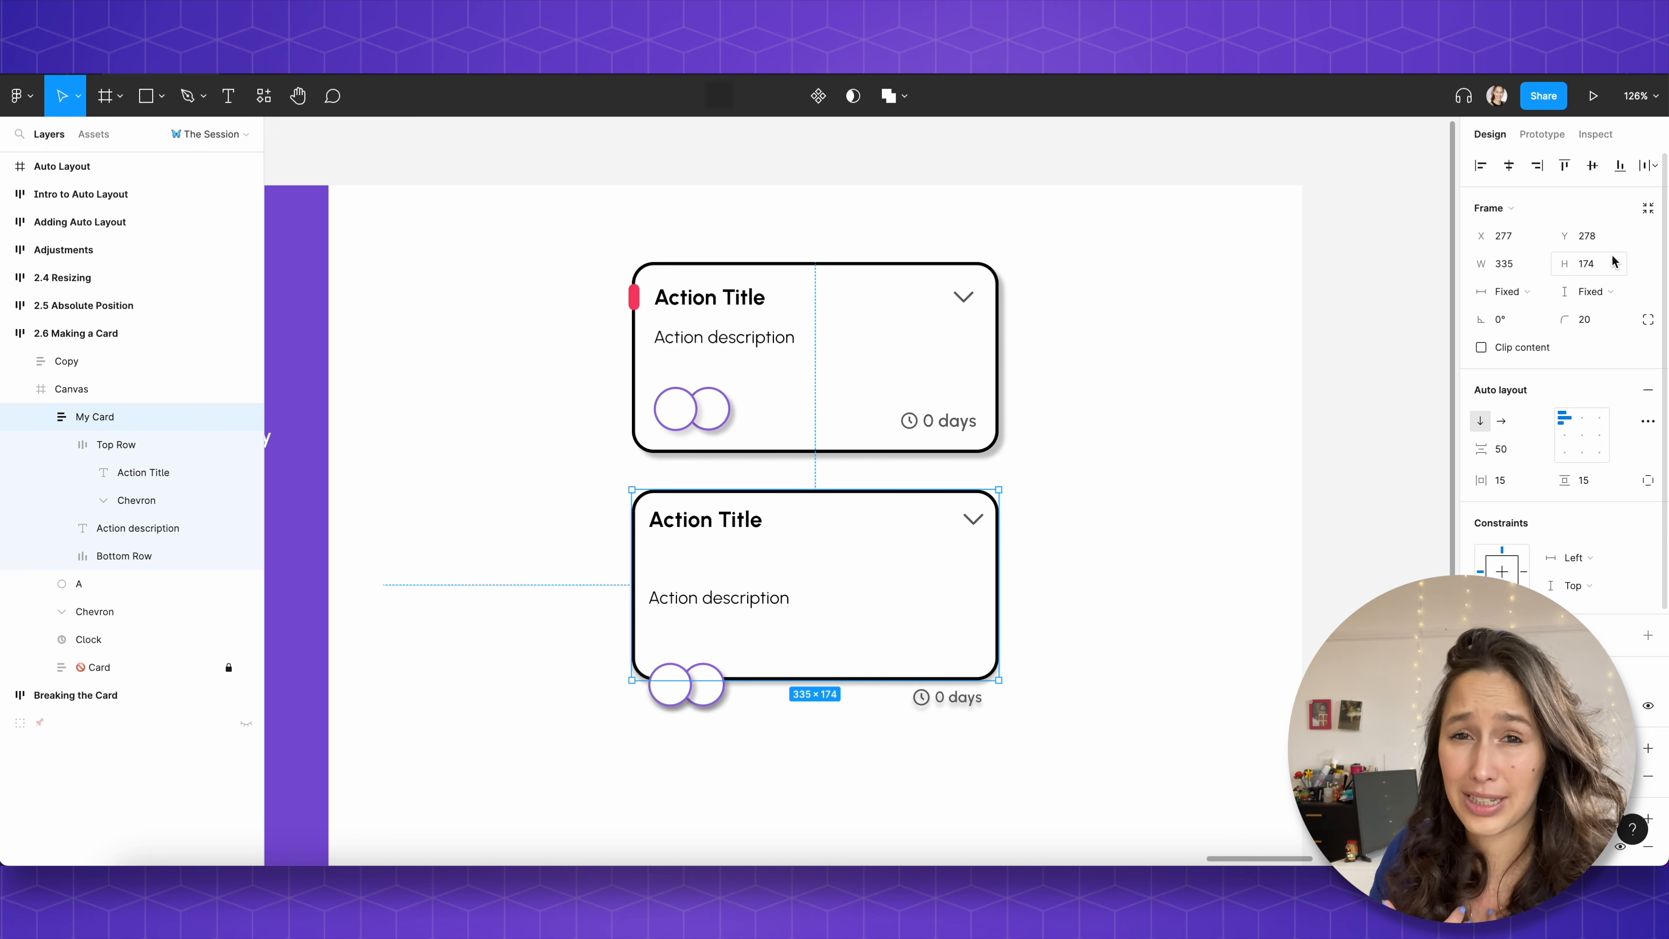
Step: Try Hug contents for My Card's height and reset the height to a fixed 174
click(1602, 294)
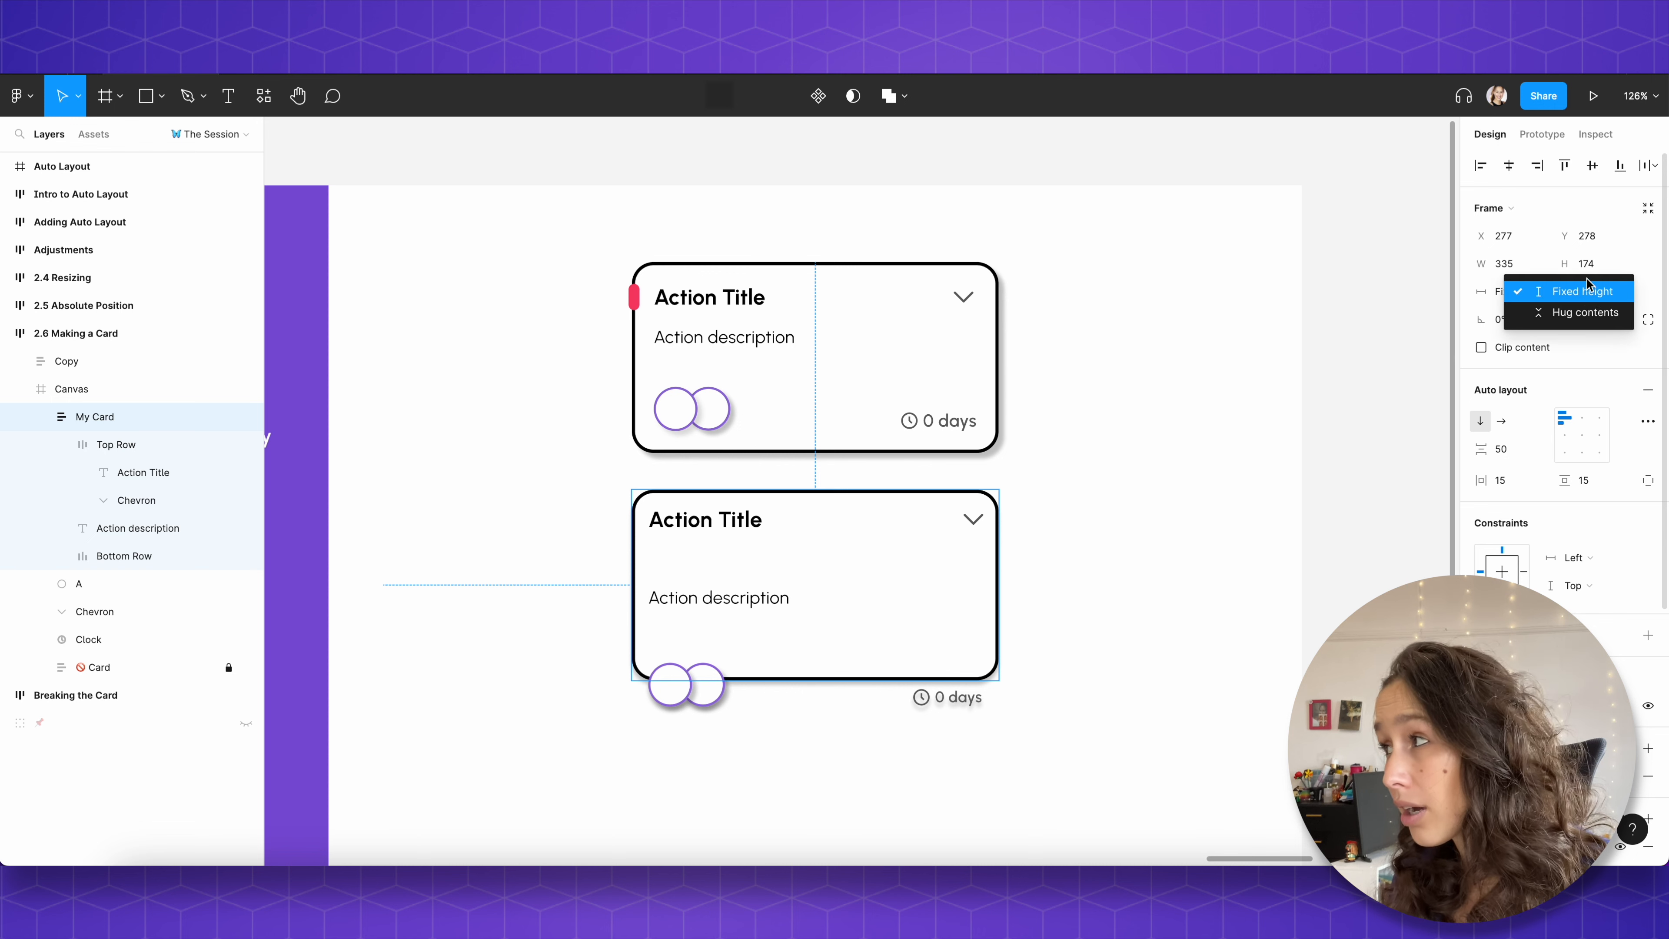
click(1585, 311)
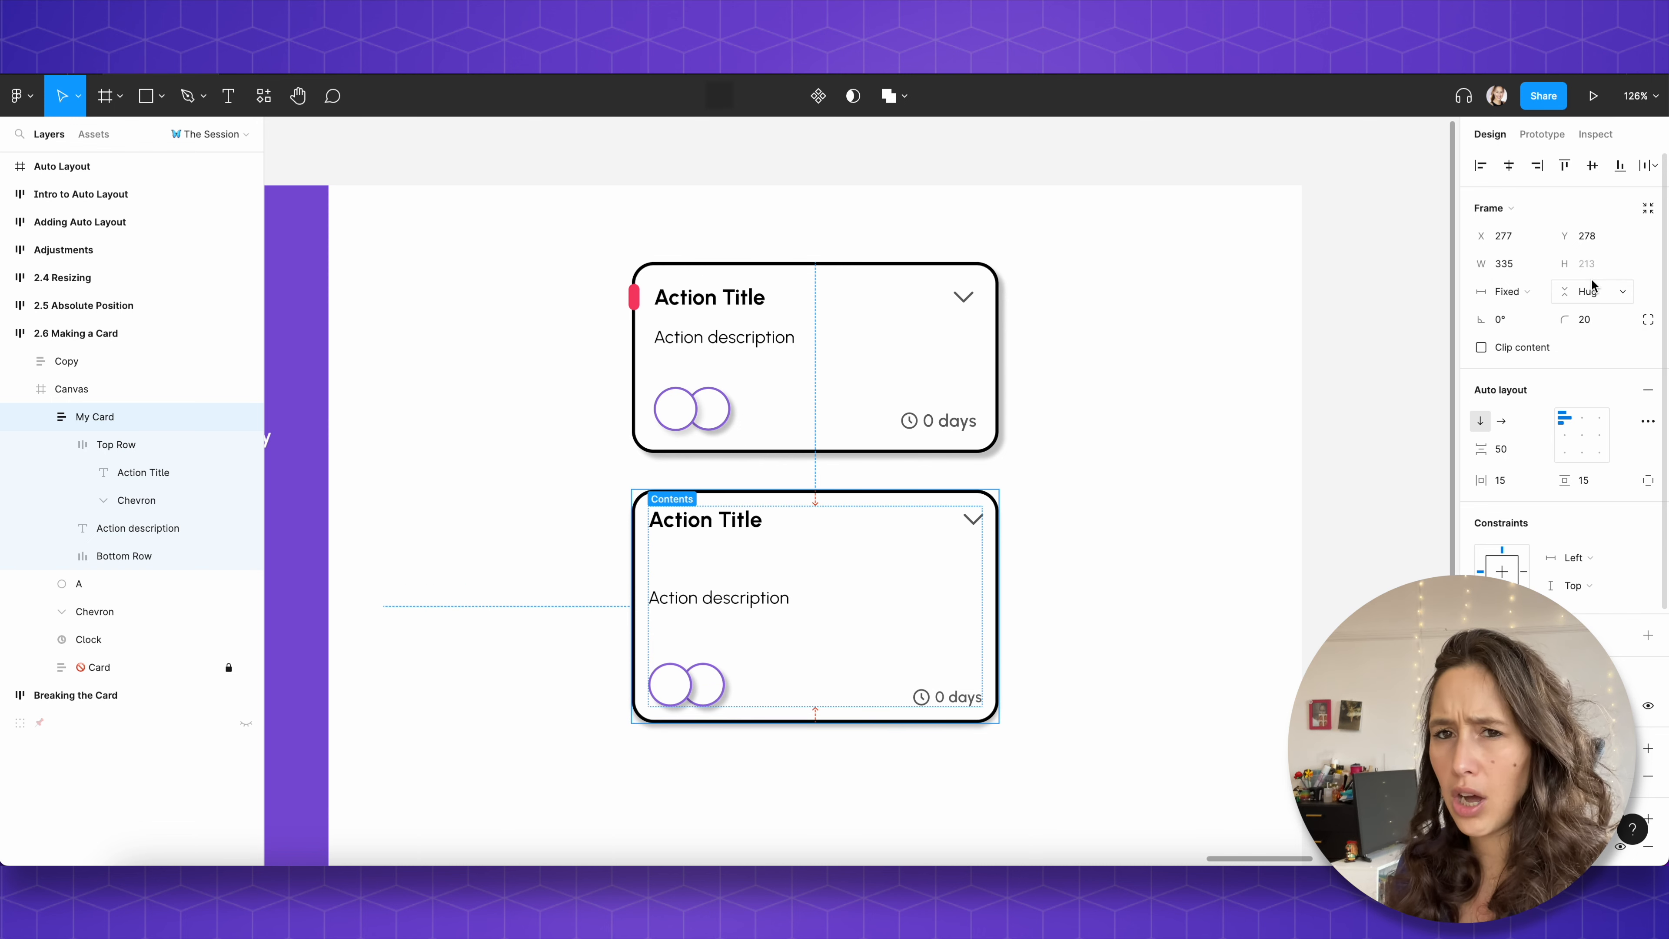
click(1592, 286)
click(1590, 269)
click(1587, 264)
text(1)
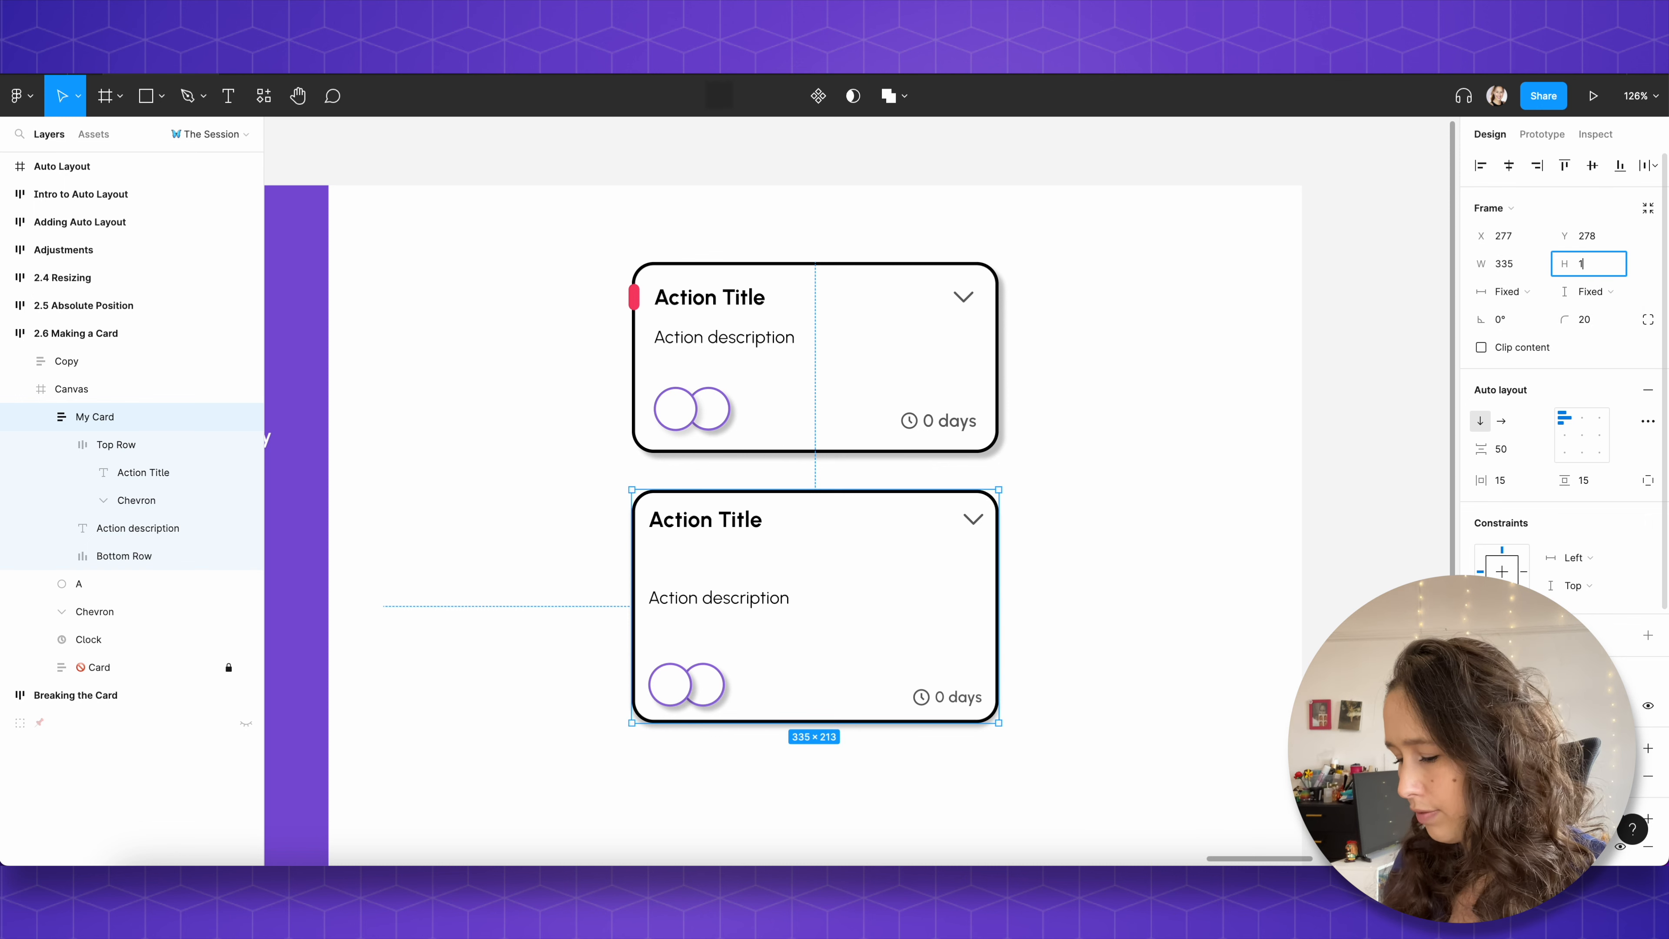
text(74)
key(Return)
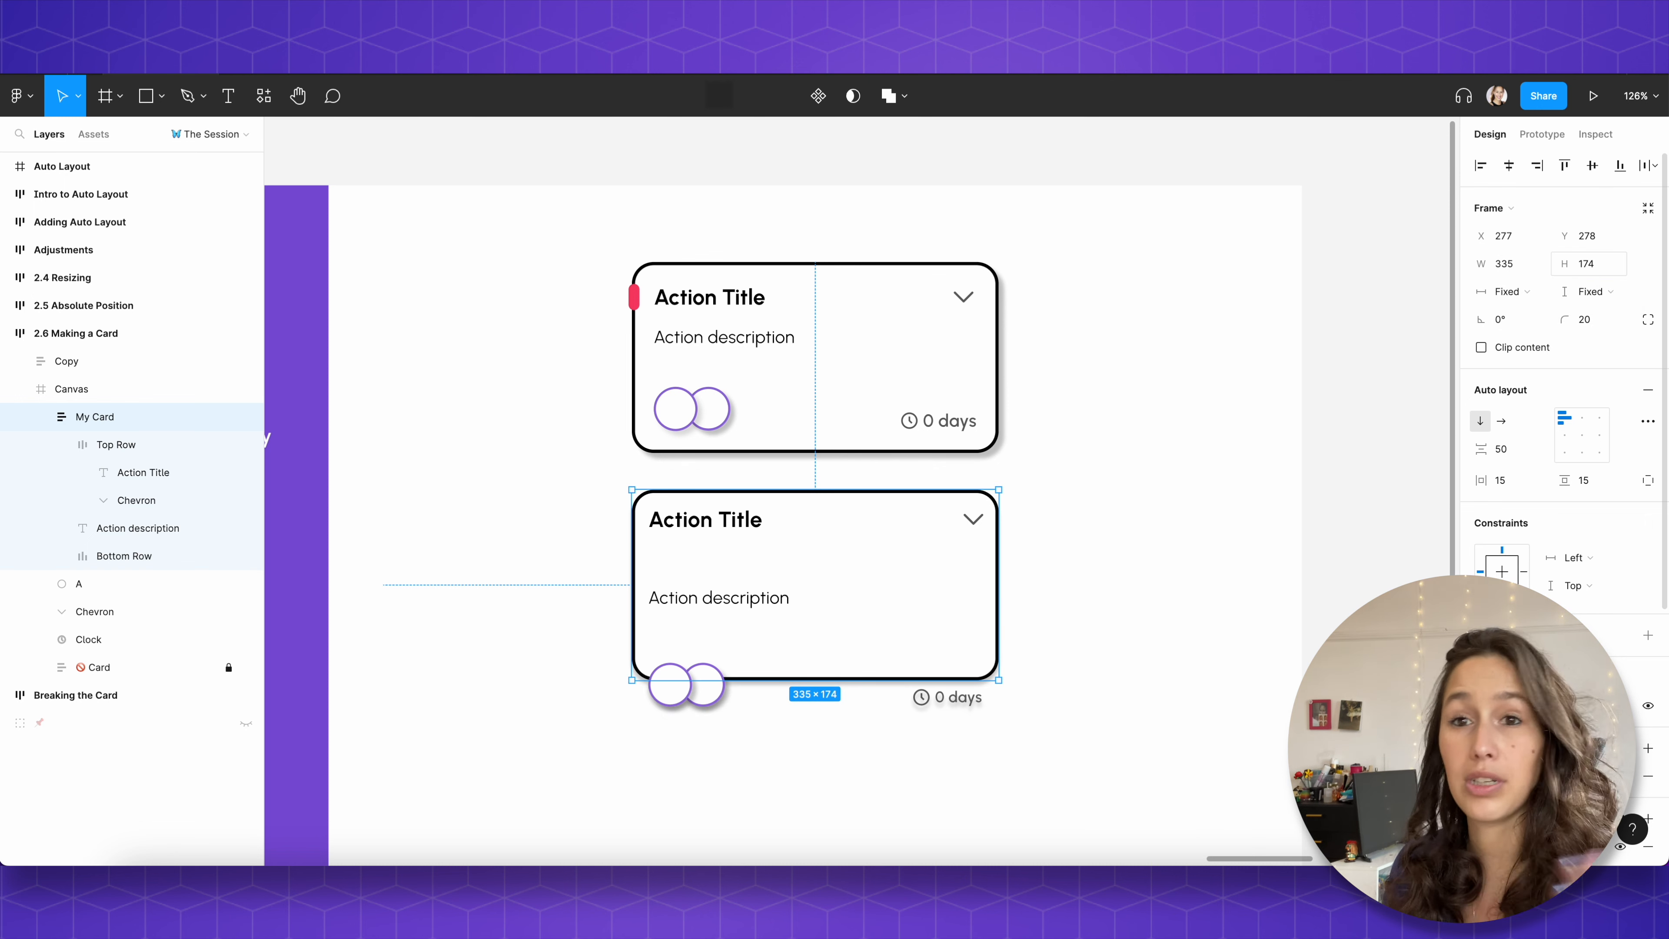
Step: Return My Card's vertical item spacing to Auto
click(1511, 451)
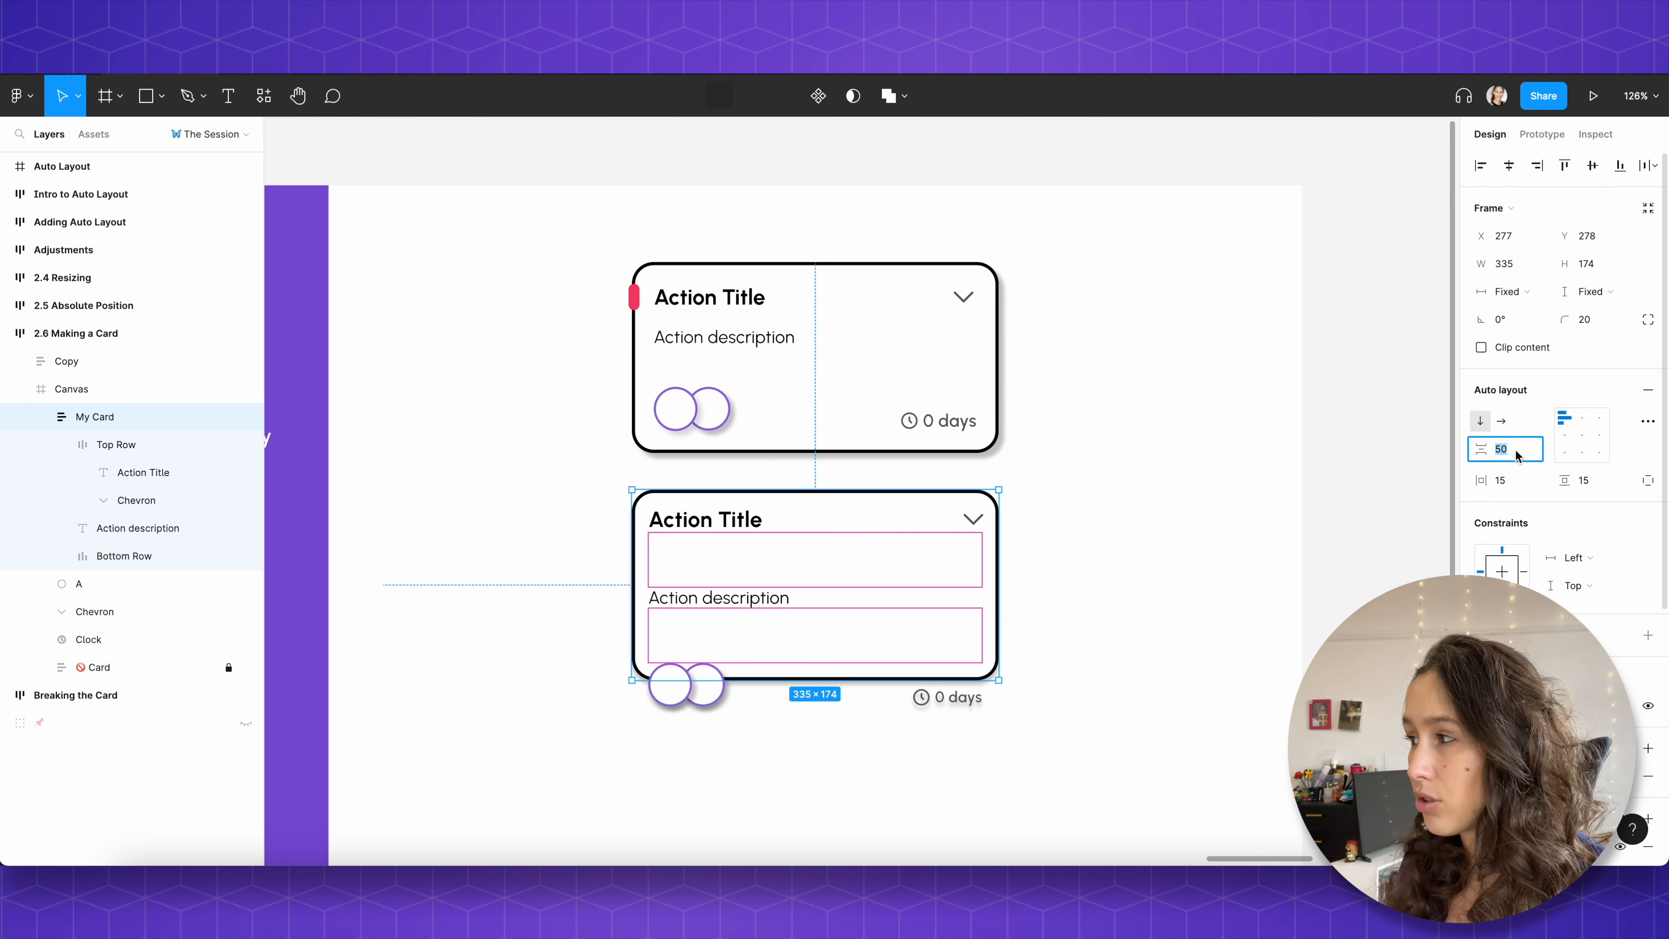
text(auto)
key(Return)
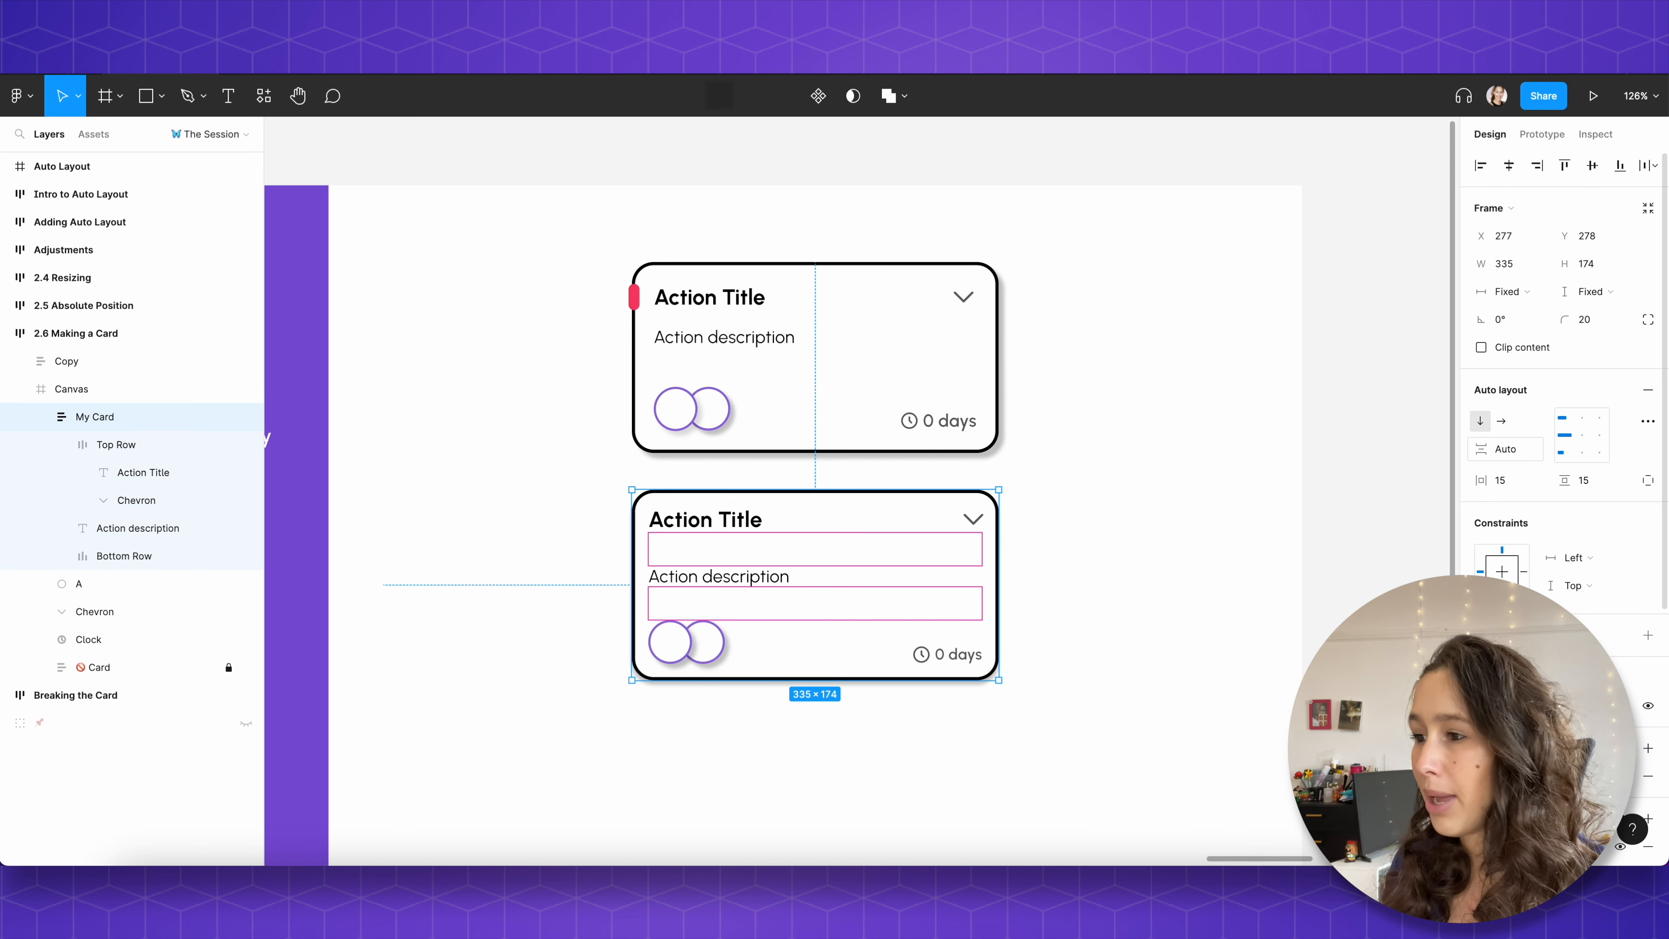
Step: Collapse Top Row's layers and align My Card's Action description text to the top of its text box
click(763, 643)
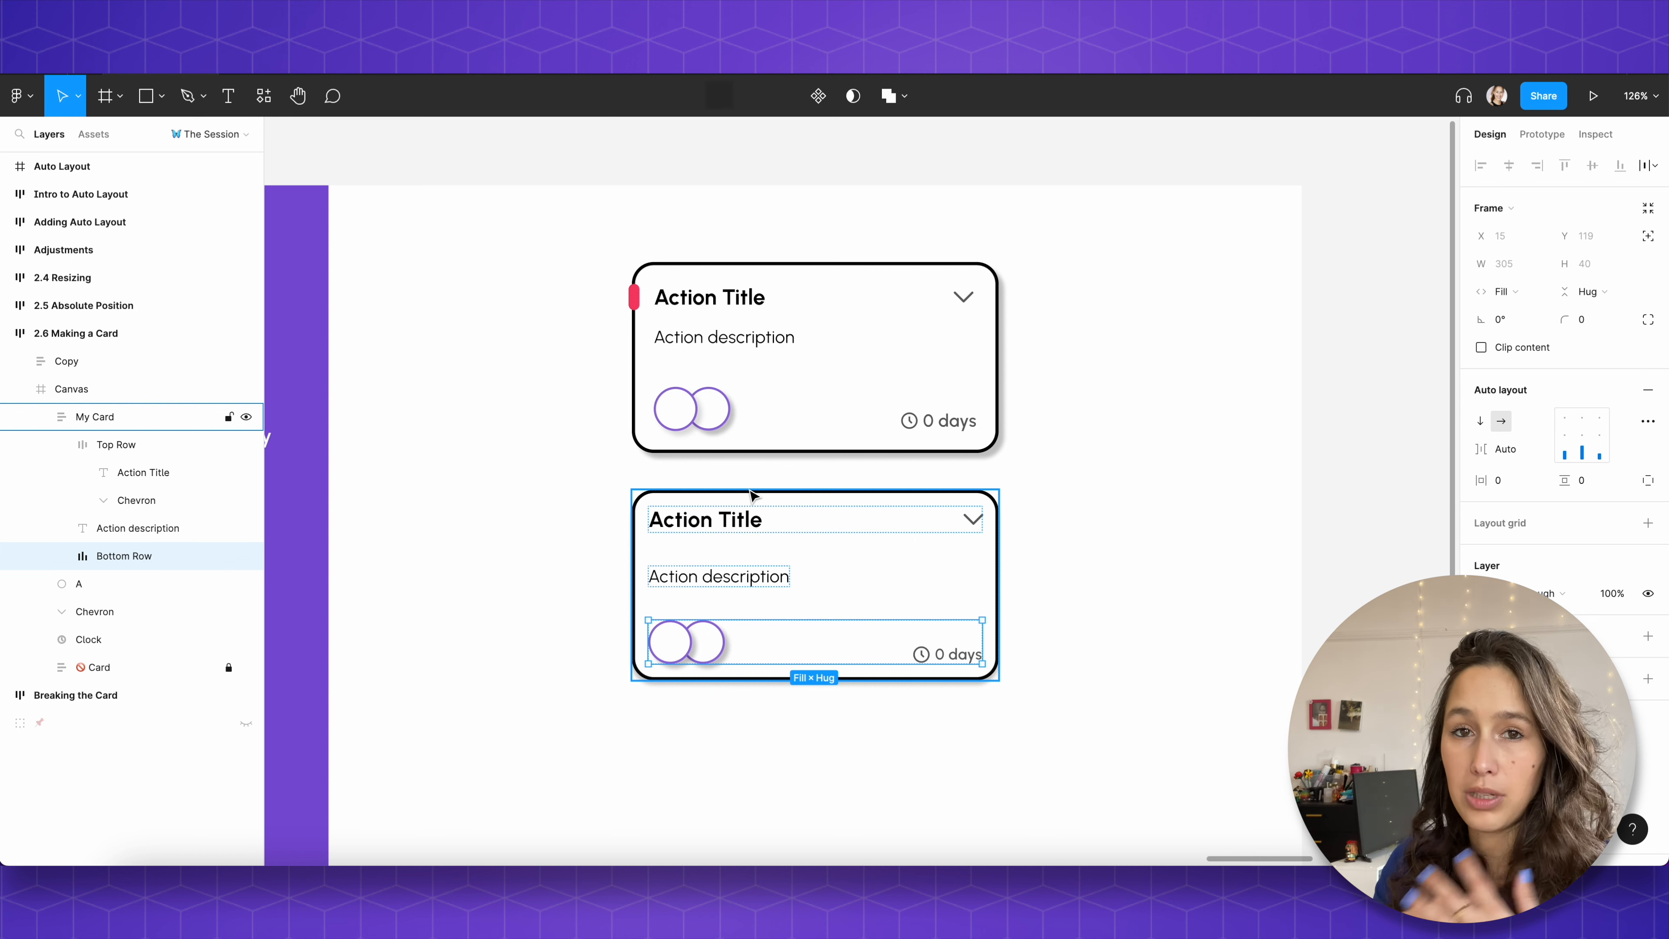
click(736, 562)
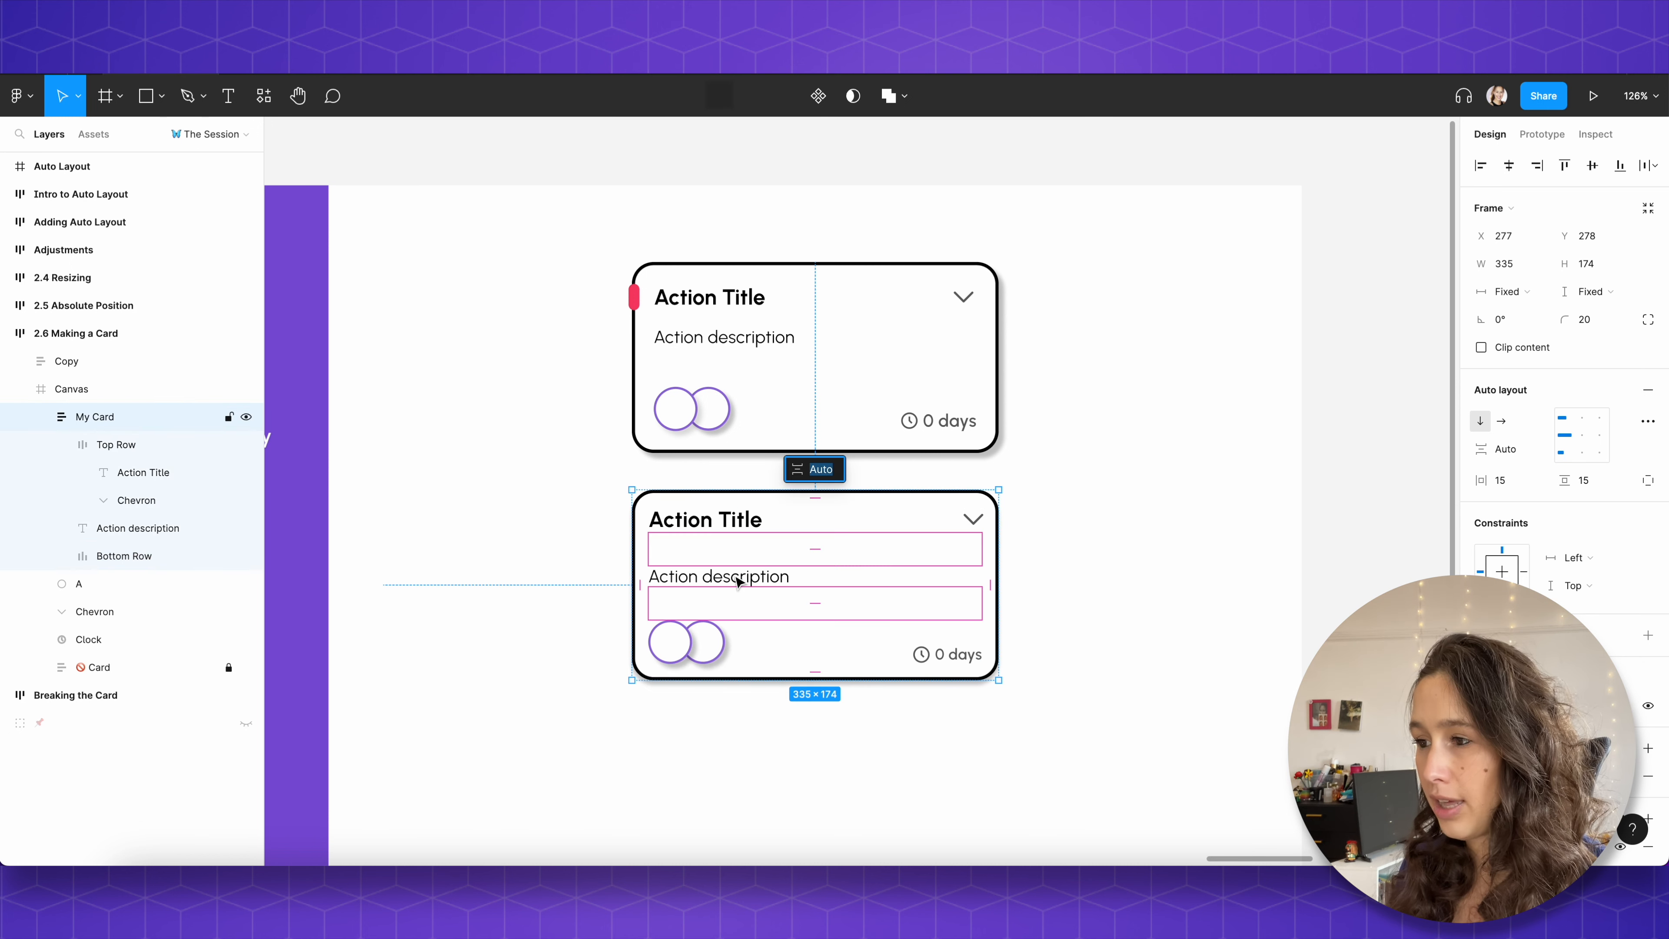
double_click(736, 577)
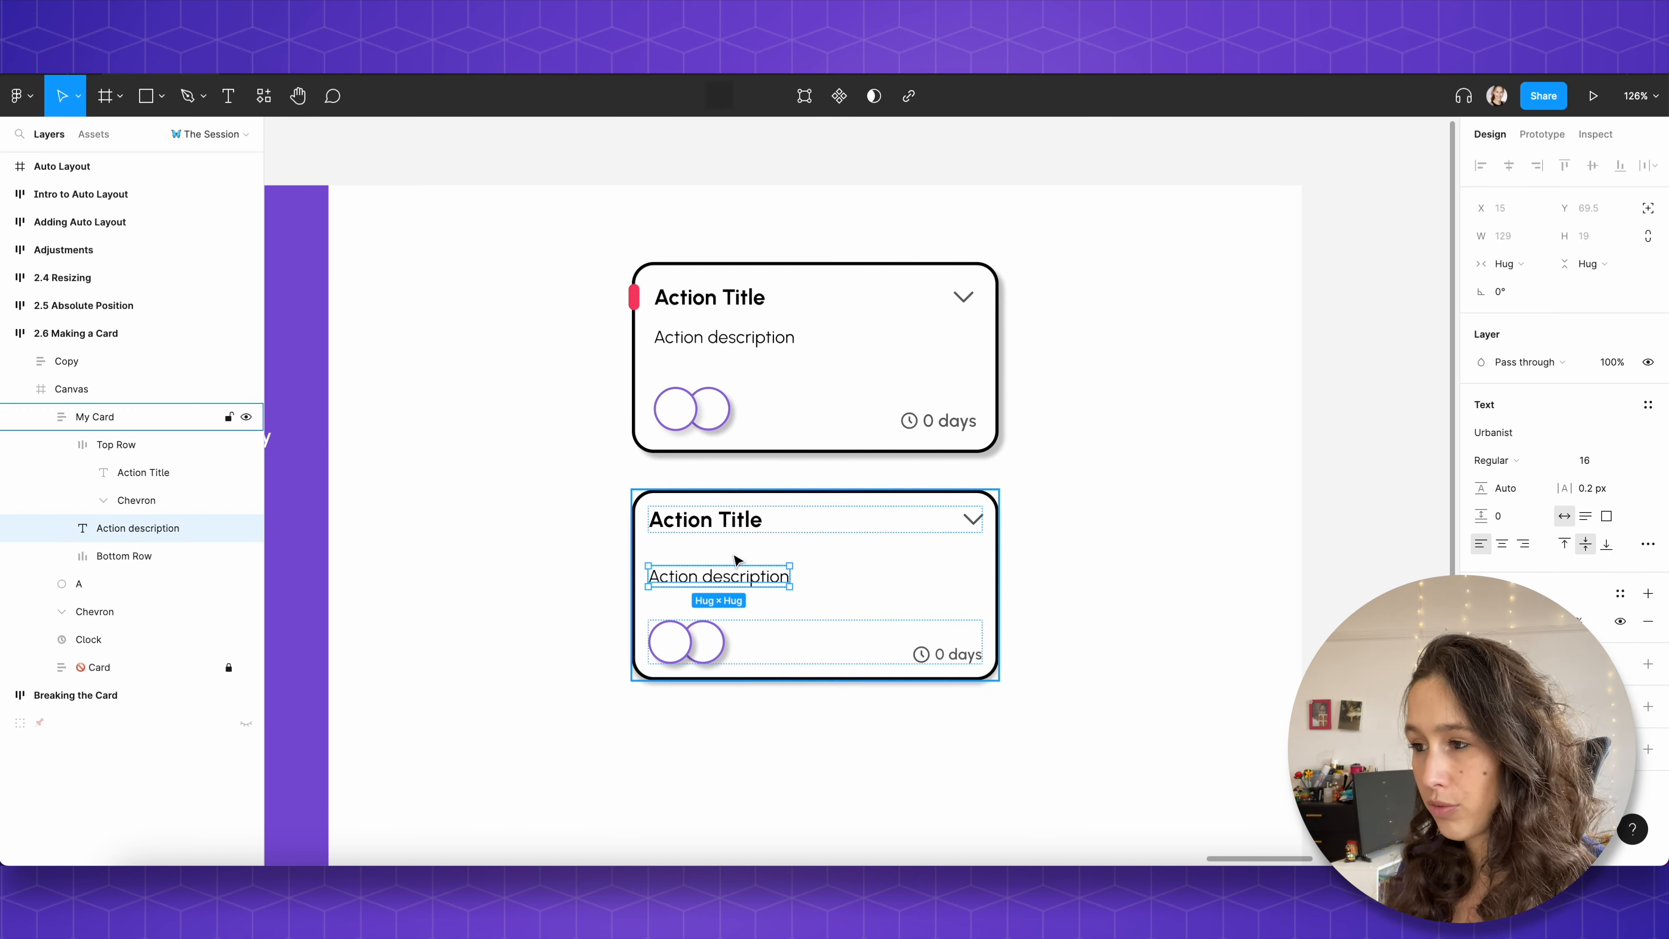
click(738, 556)
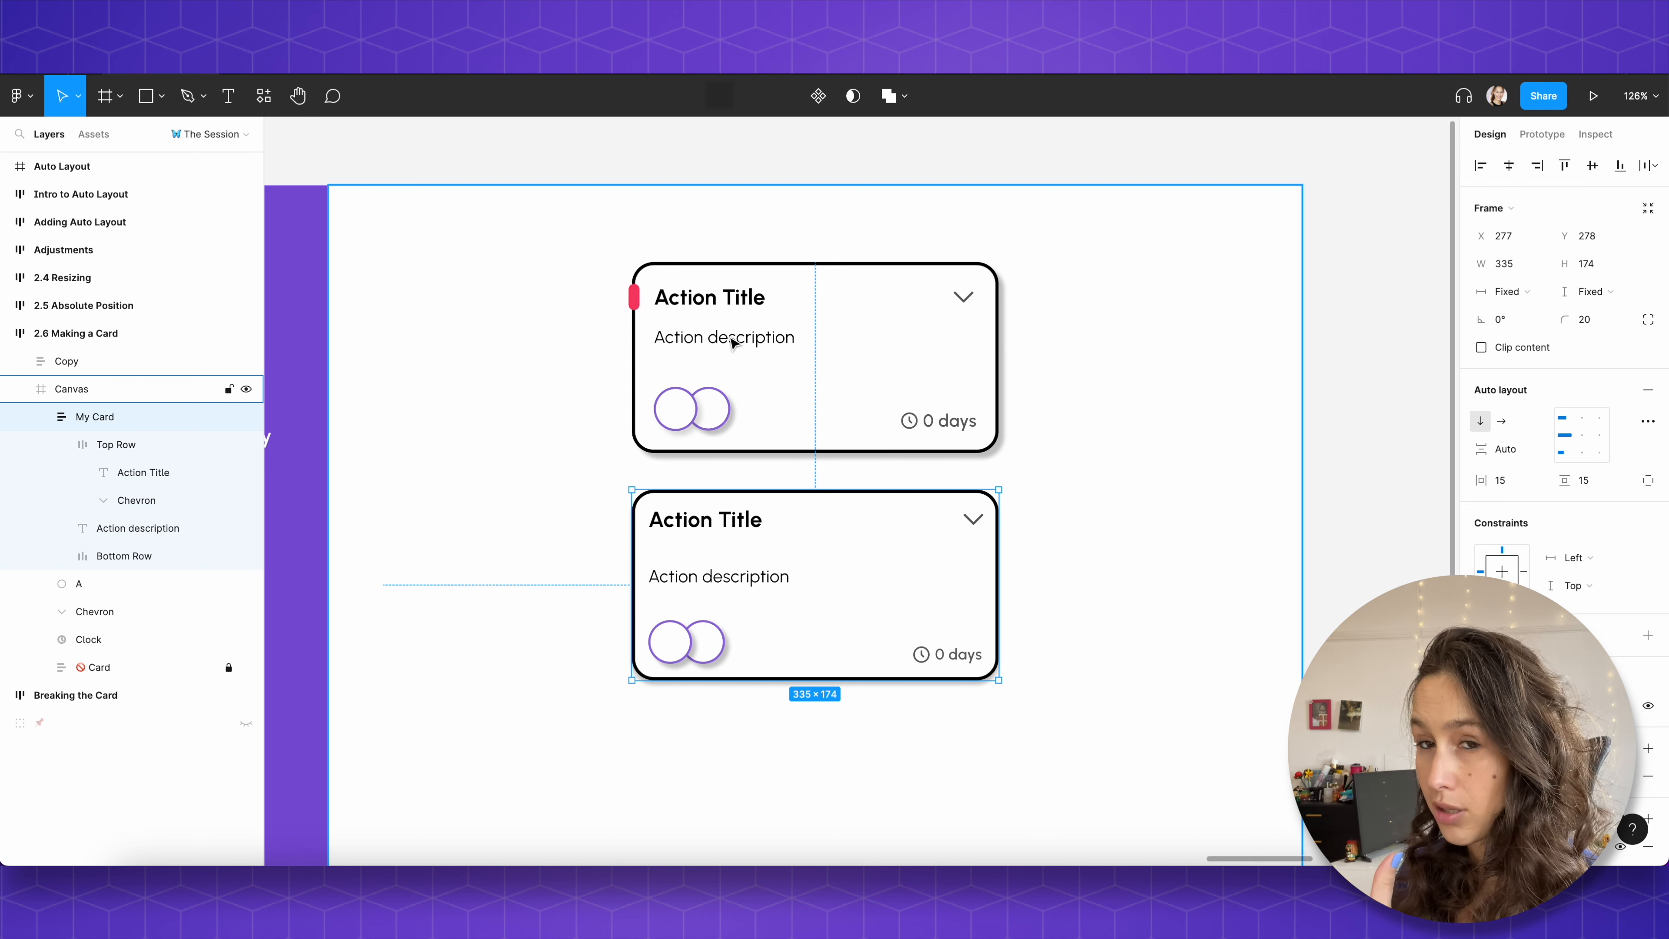
click(732, 579)
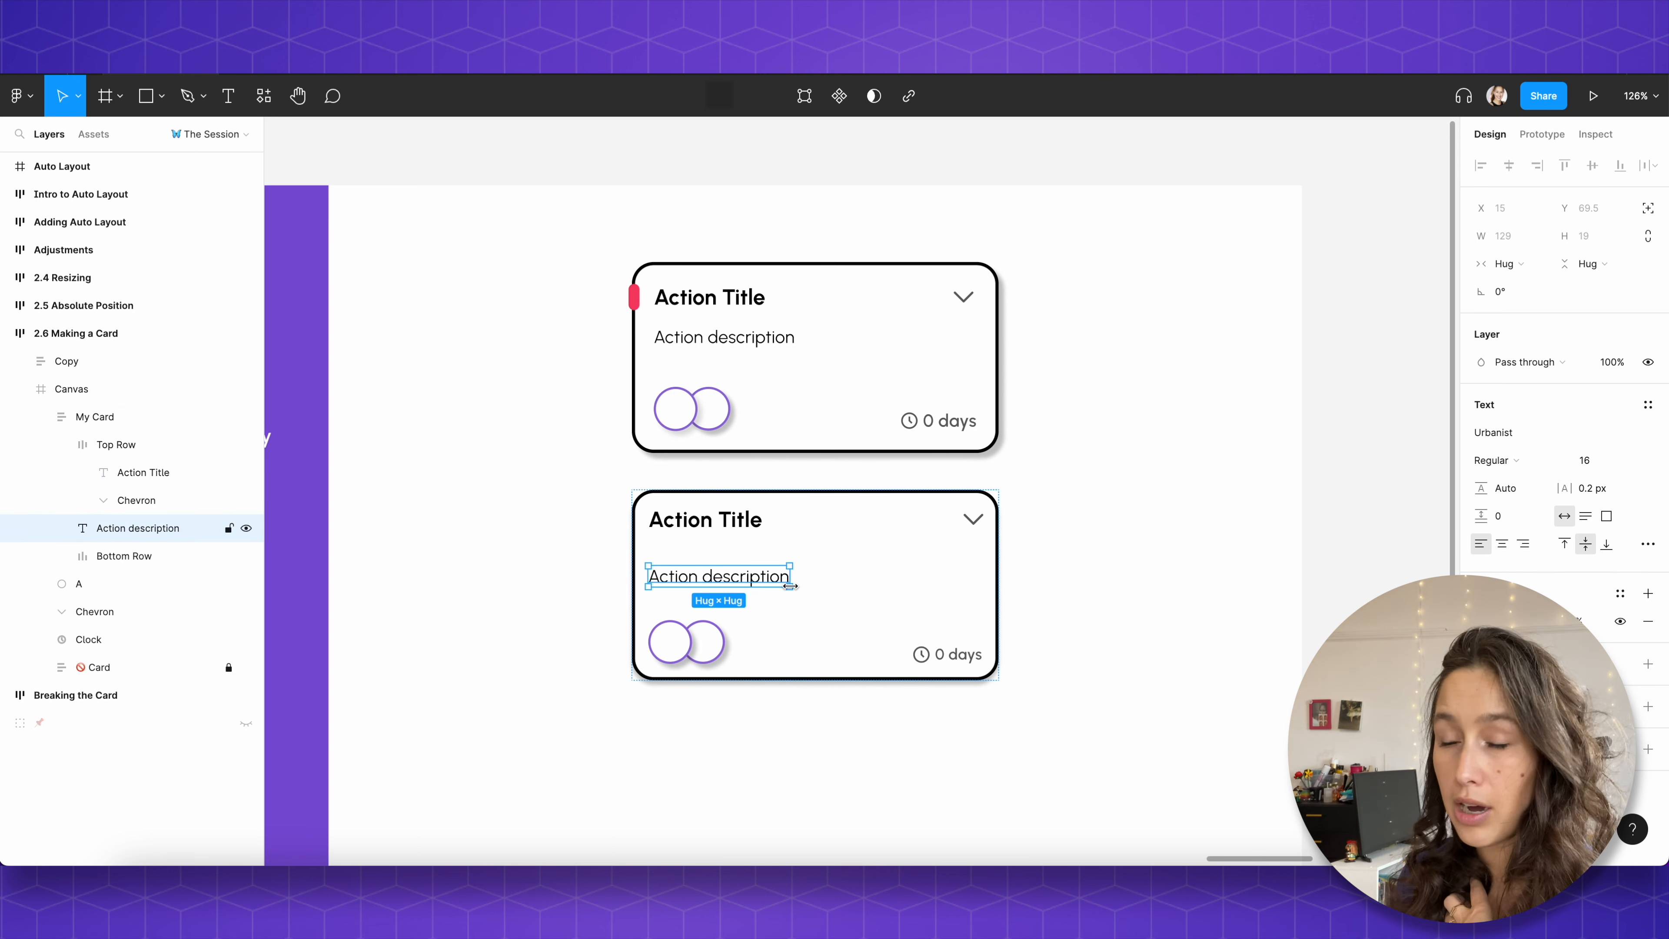
click(62, 446)
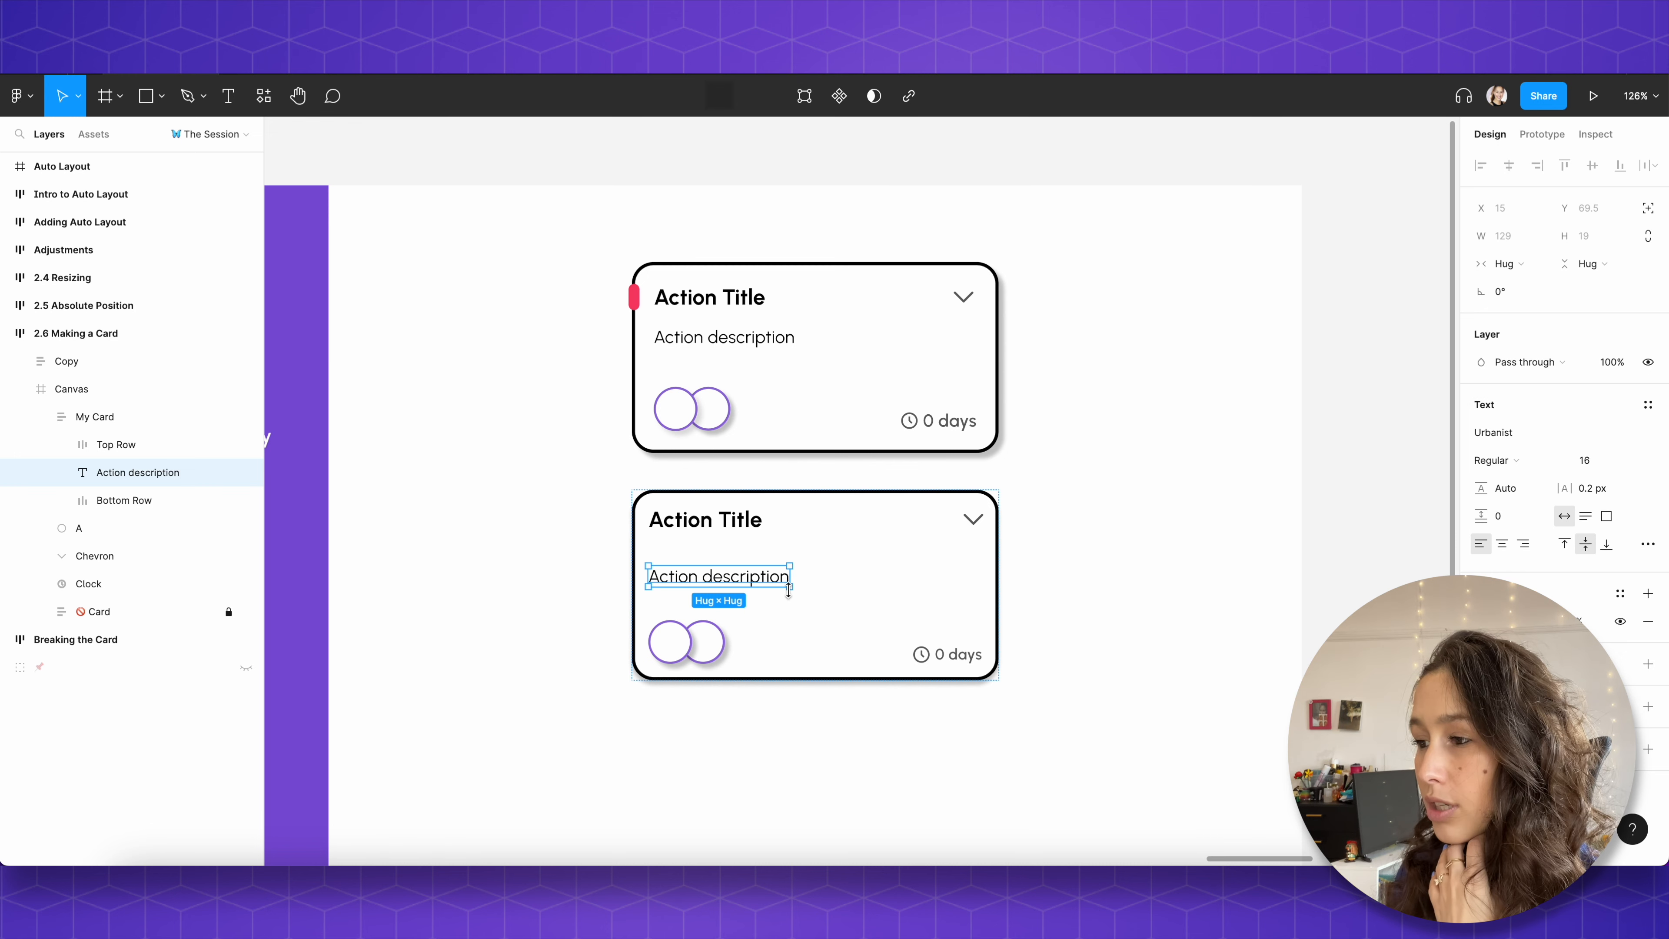
click(1567, 547)
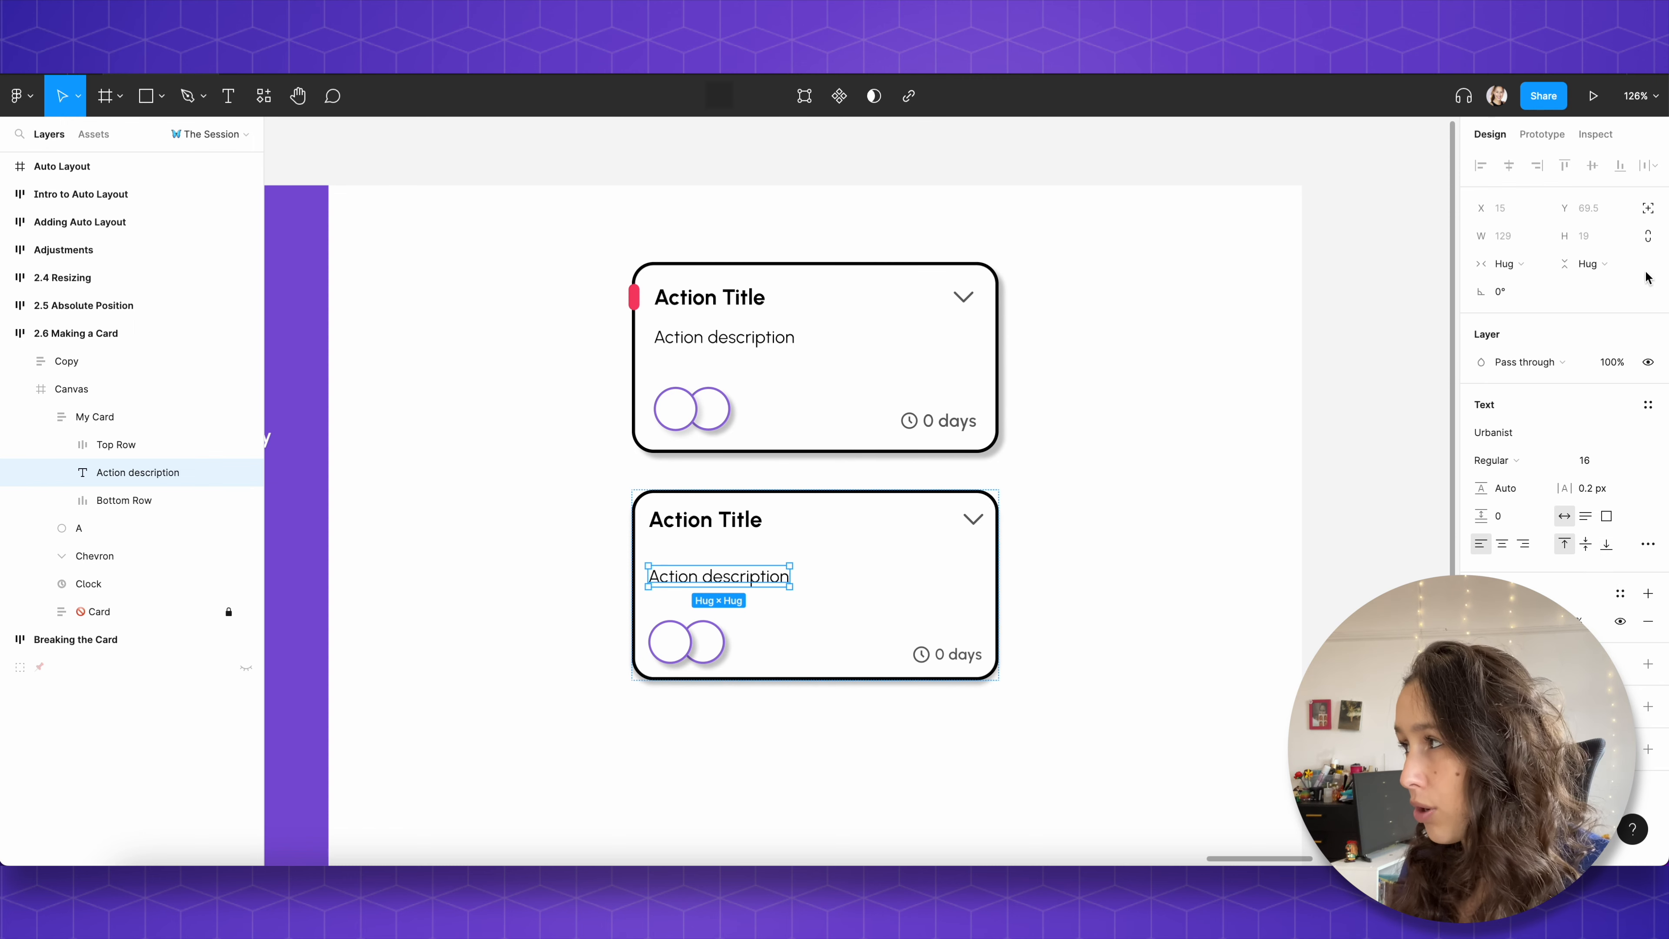
Step: Set the Action description's width to Fill container and stretch it to a fixed height of about 61
click(1538, 266)
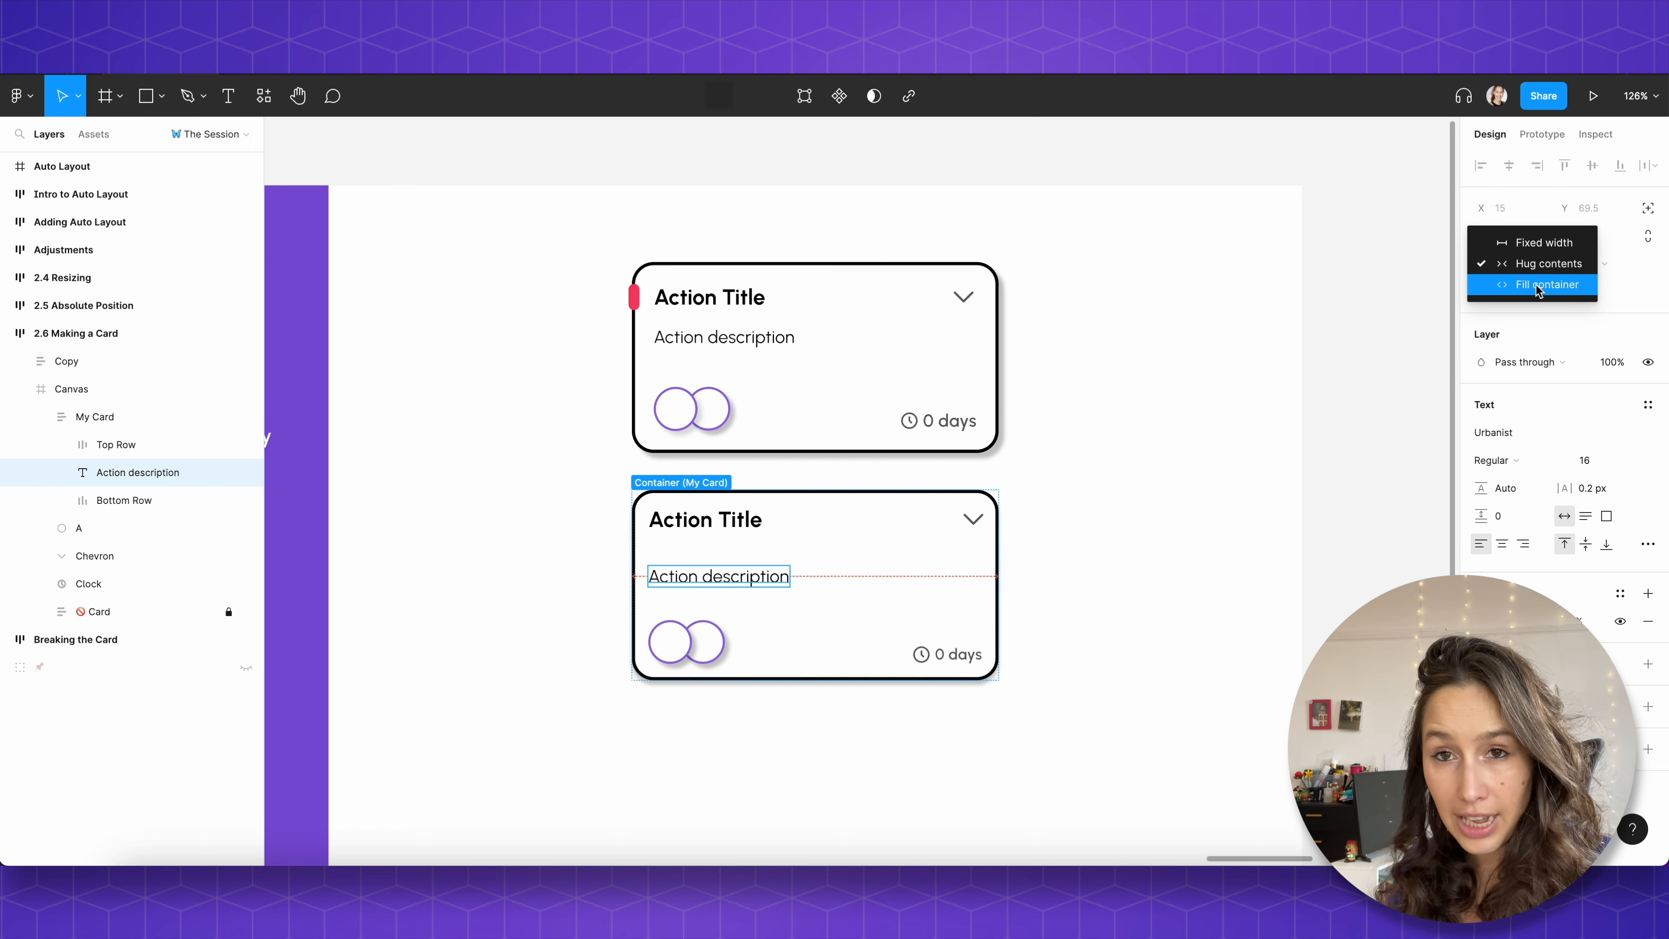
click(1537, 286)
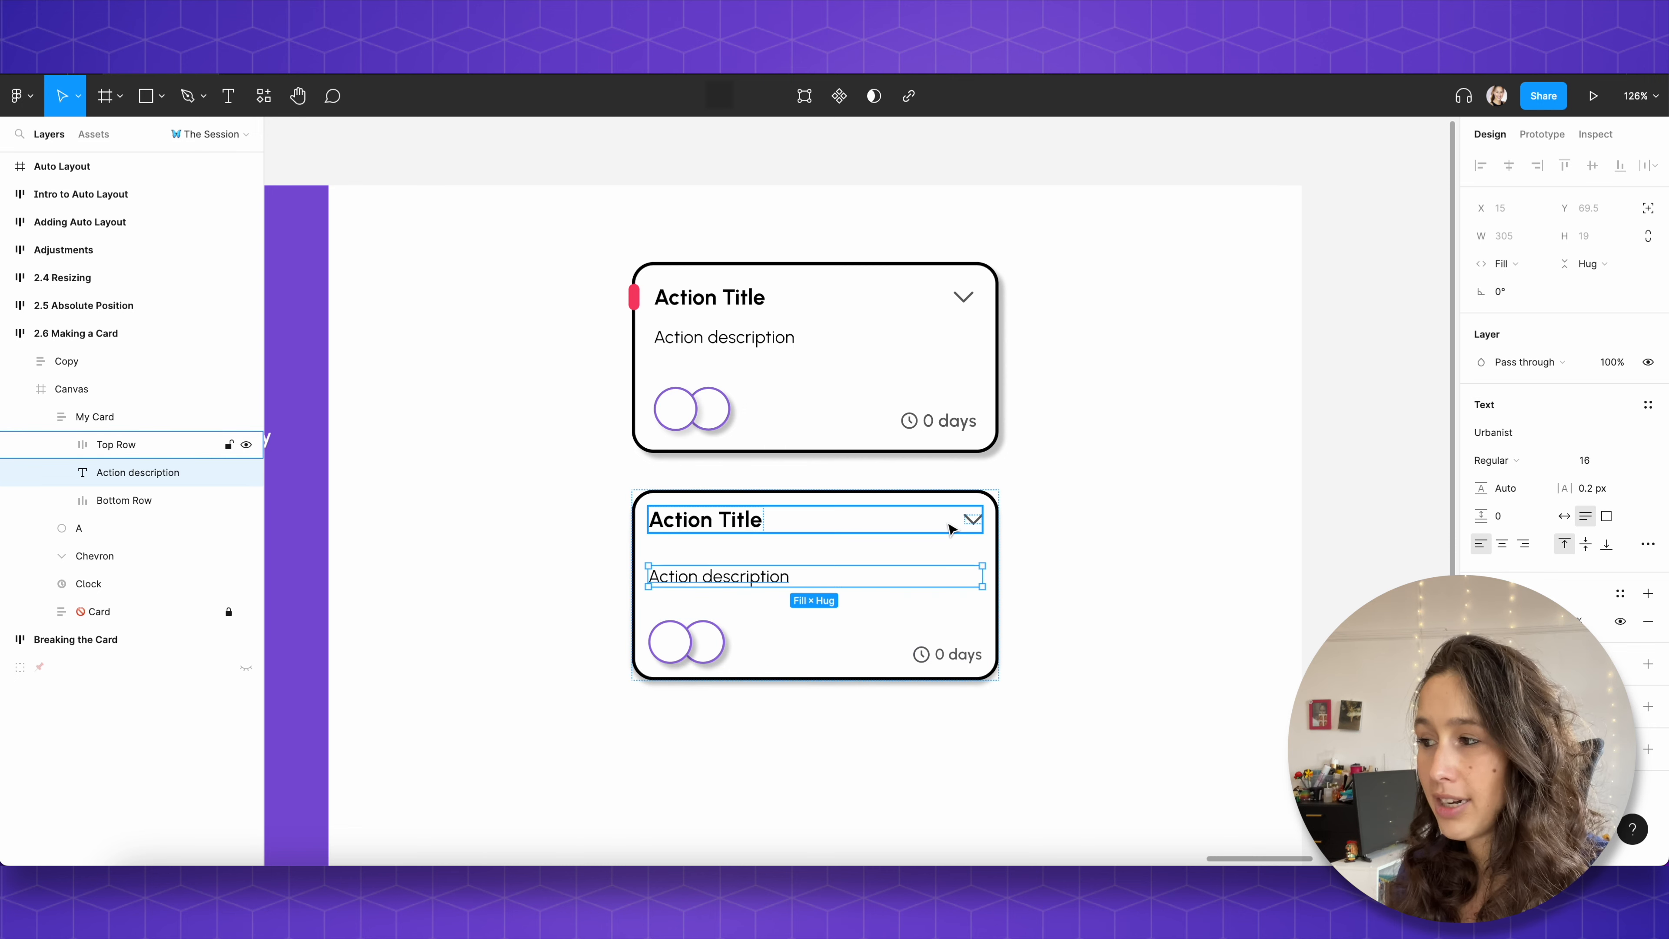
click(1590, 264)
click(1587, 239)
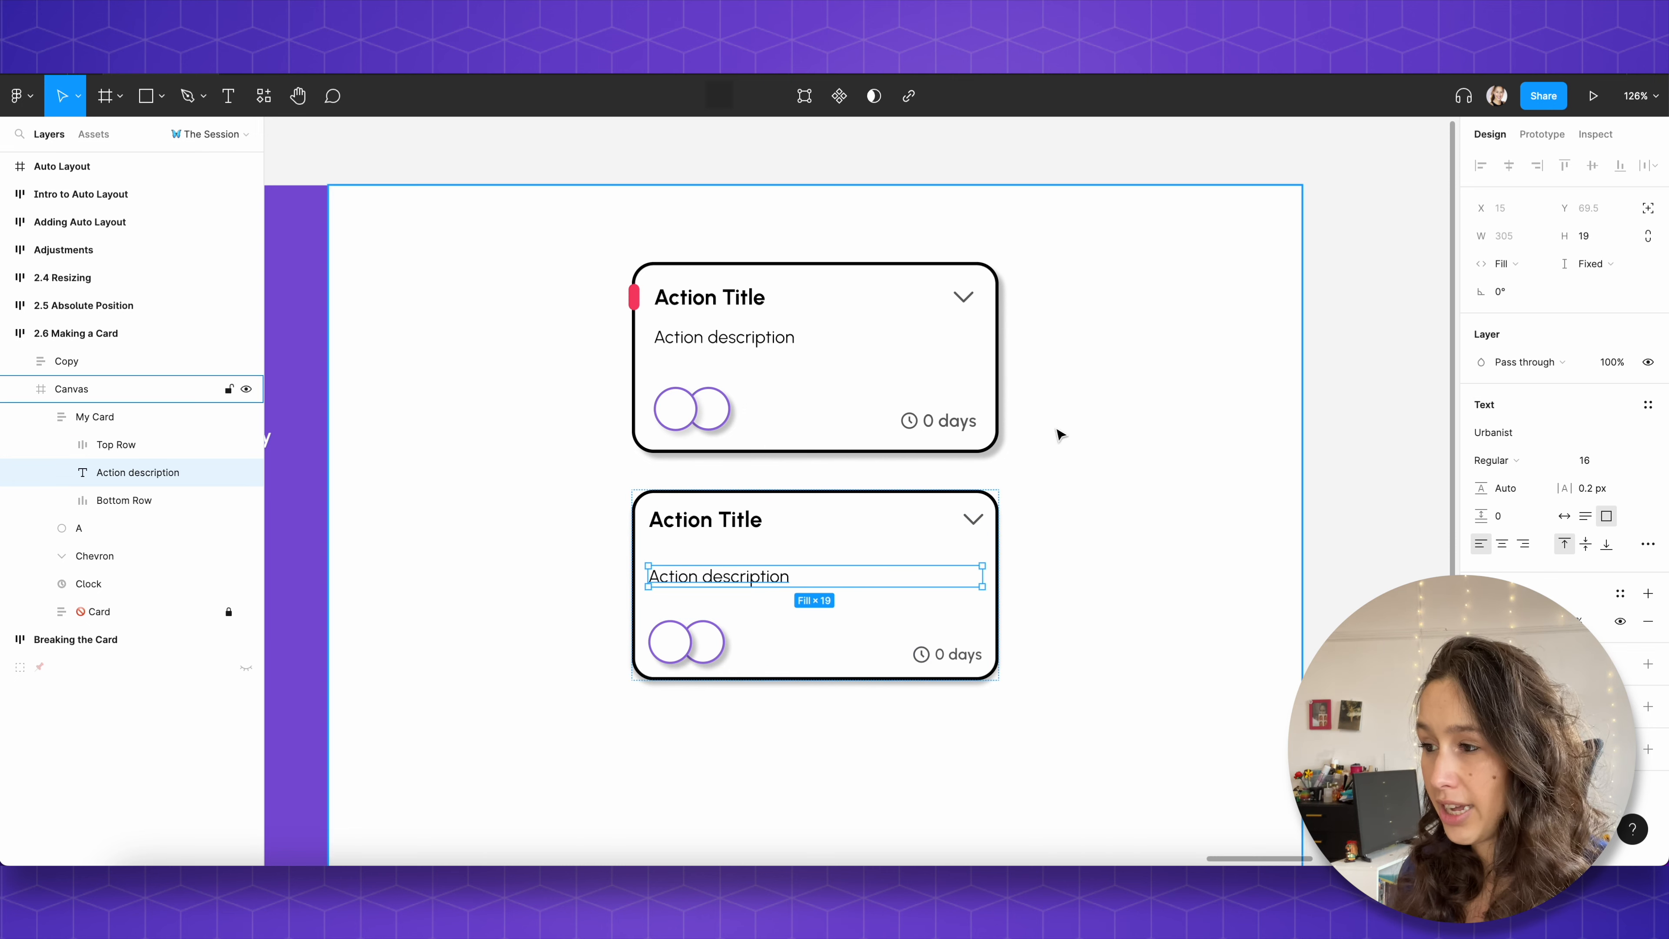
drag(831, 587, 829, 632)
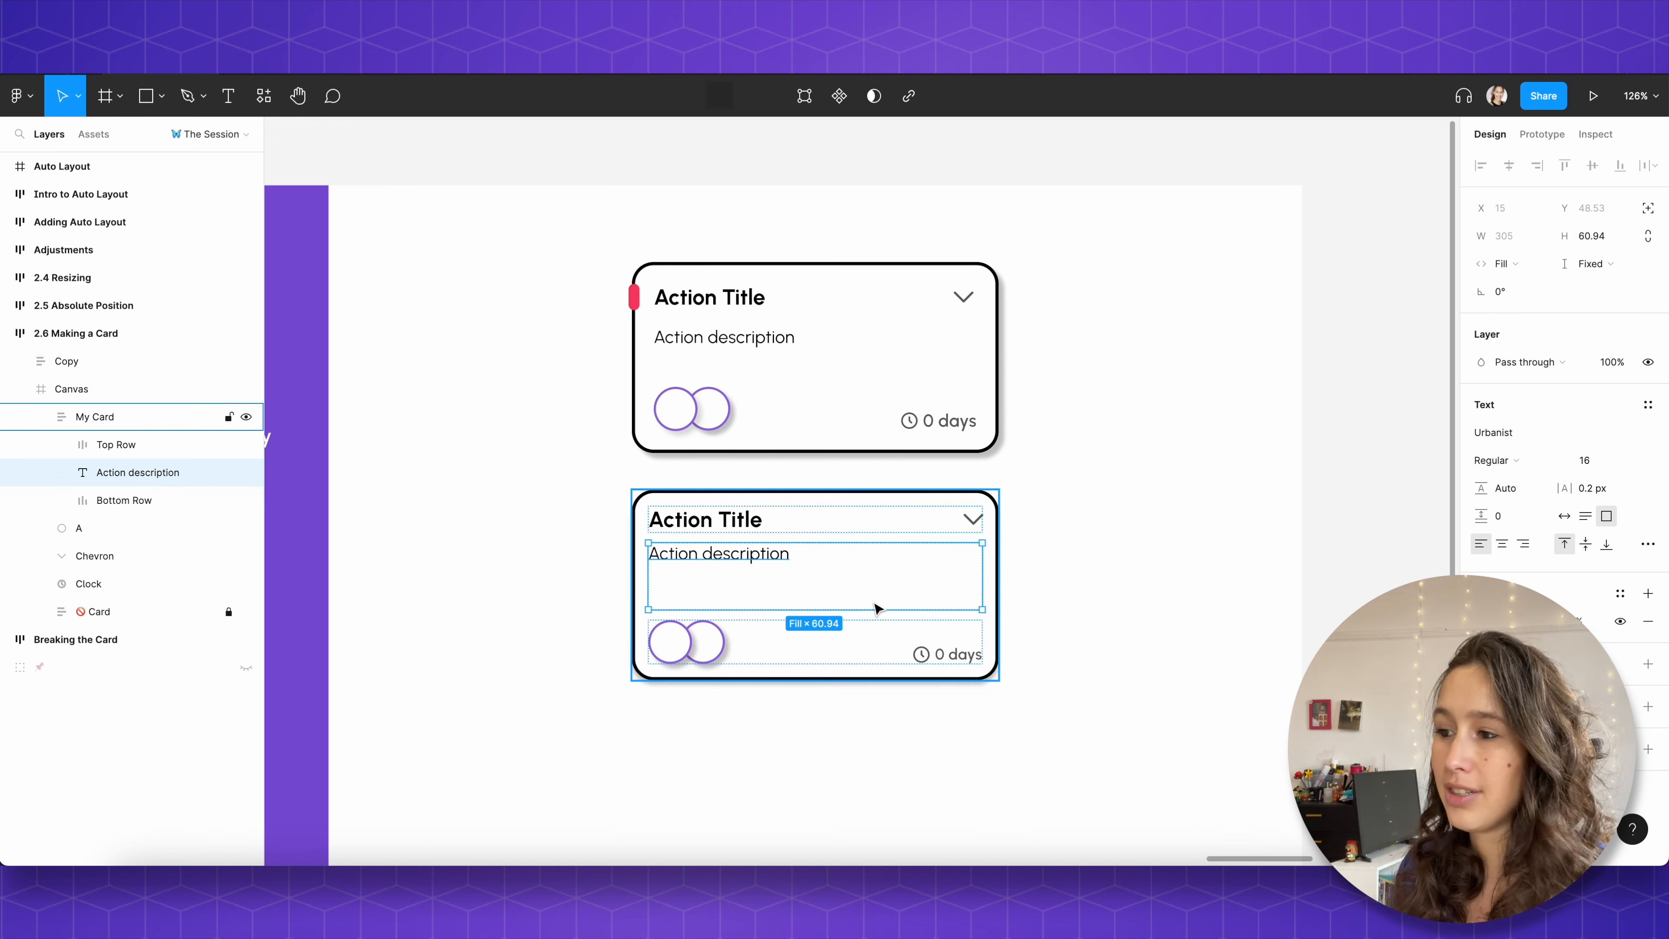
click(574, 570)
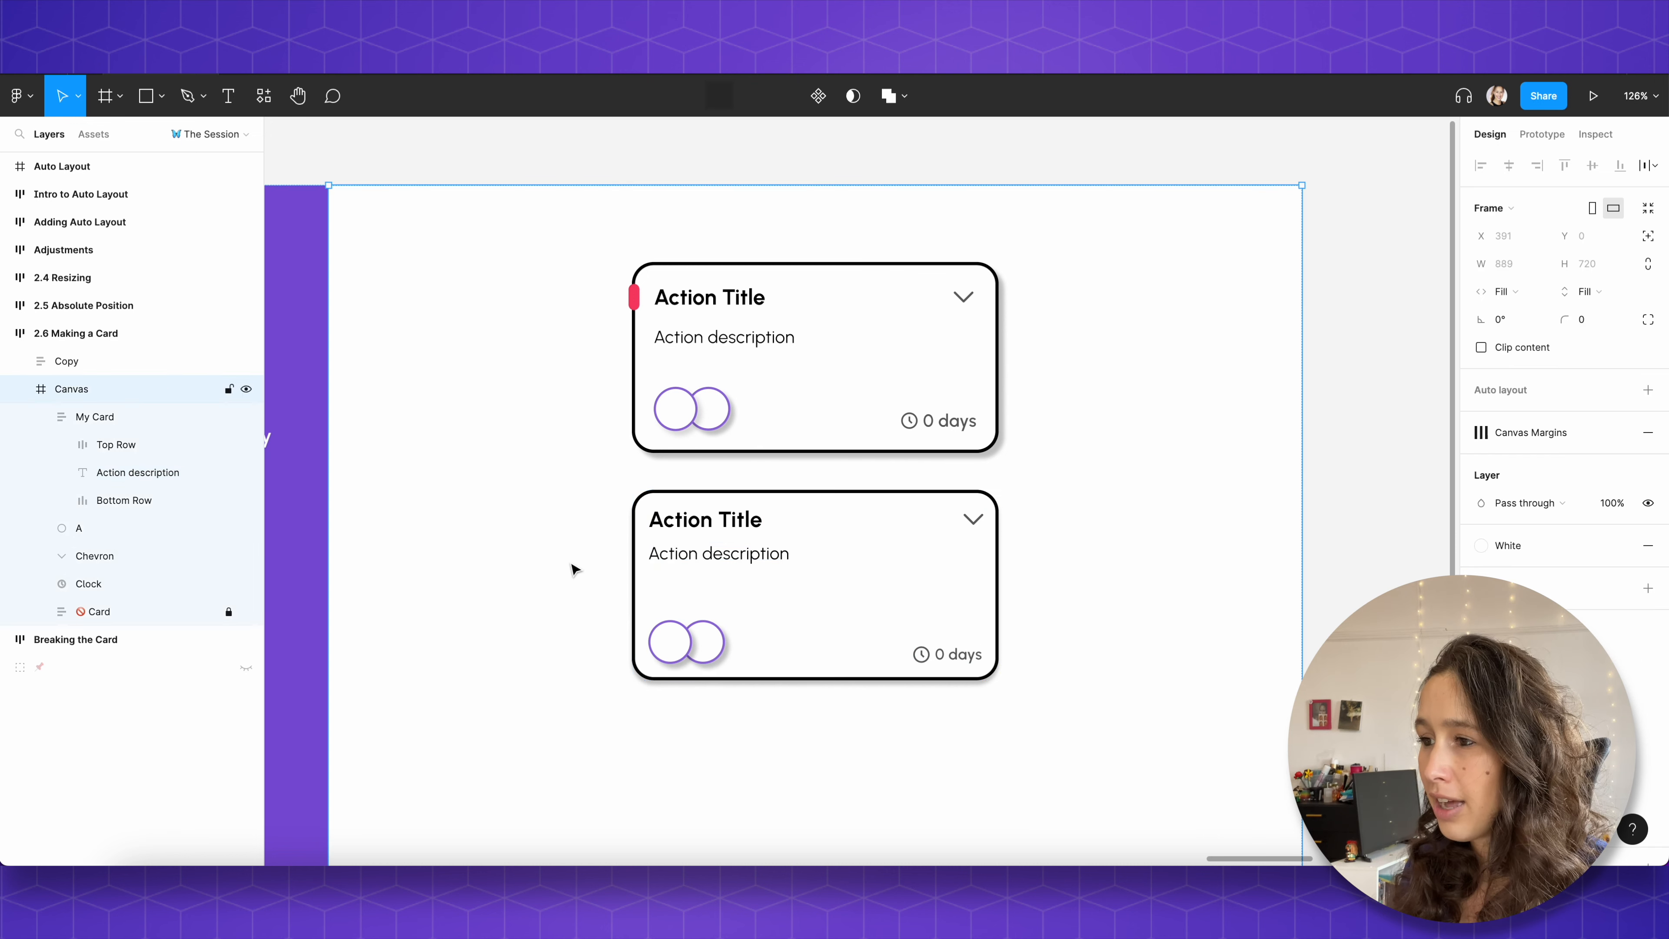
Step: Examine the Action description text box's size and My Card's automatic vertical spacing
click(757, 559)
double_click(753, 554)
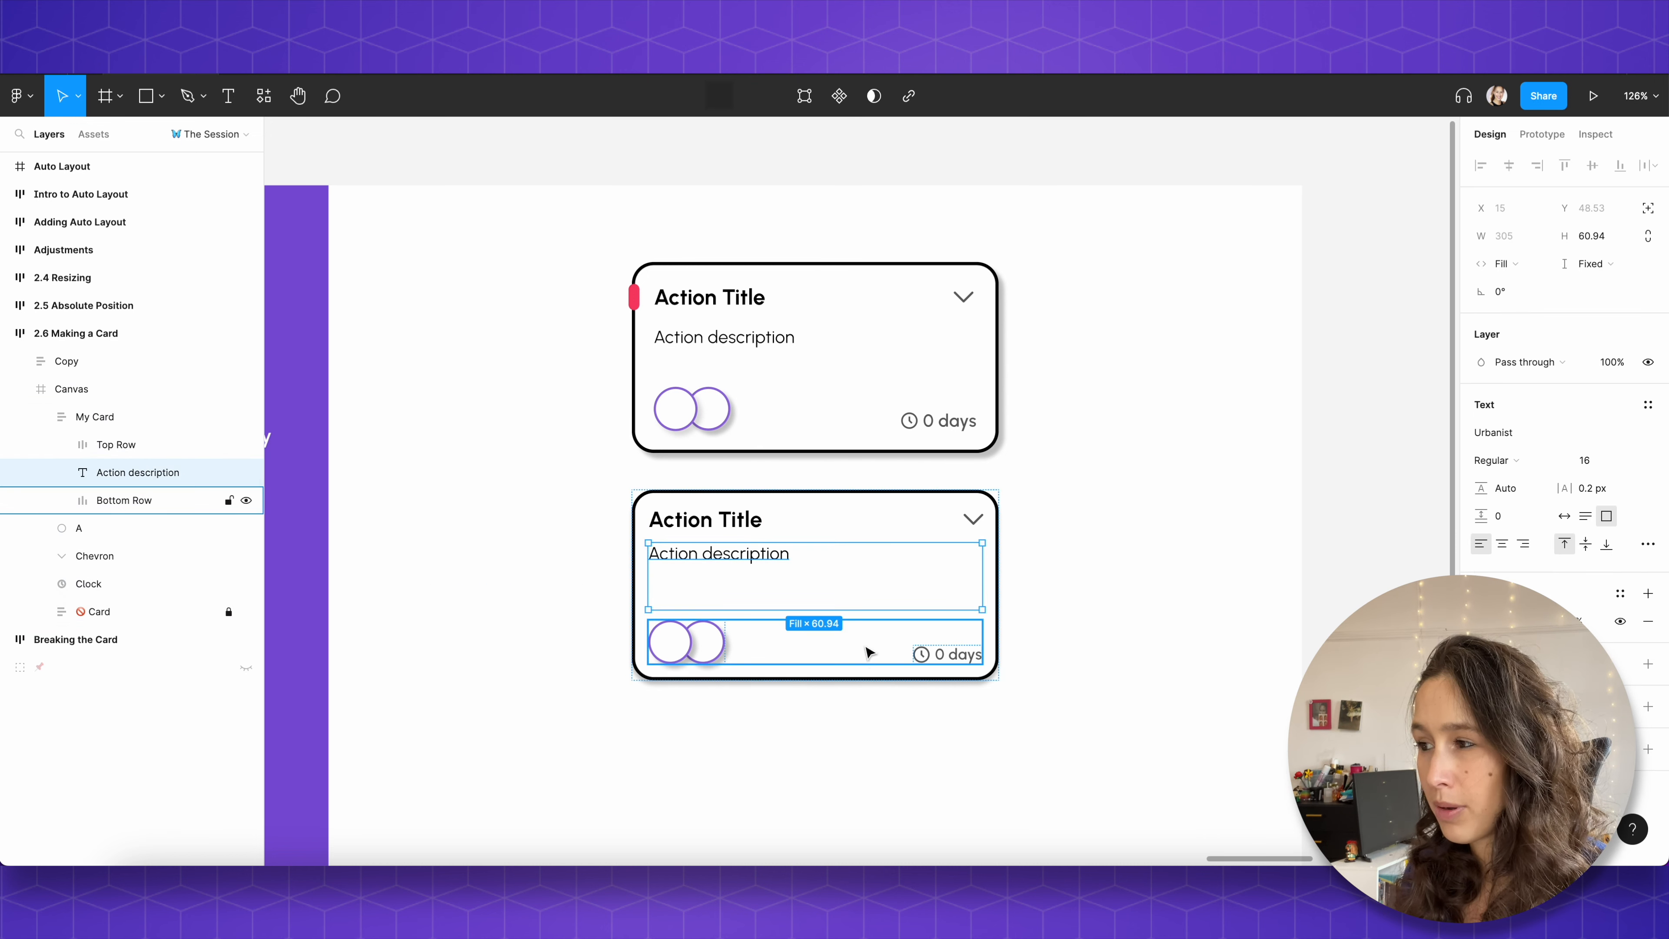
click(709, 497)
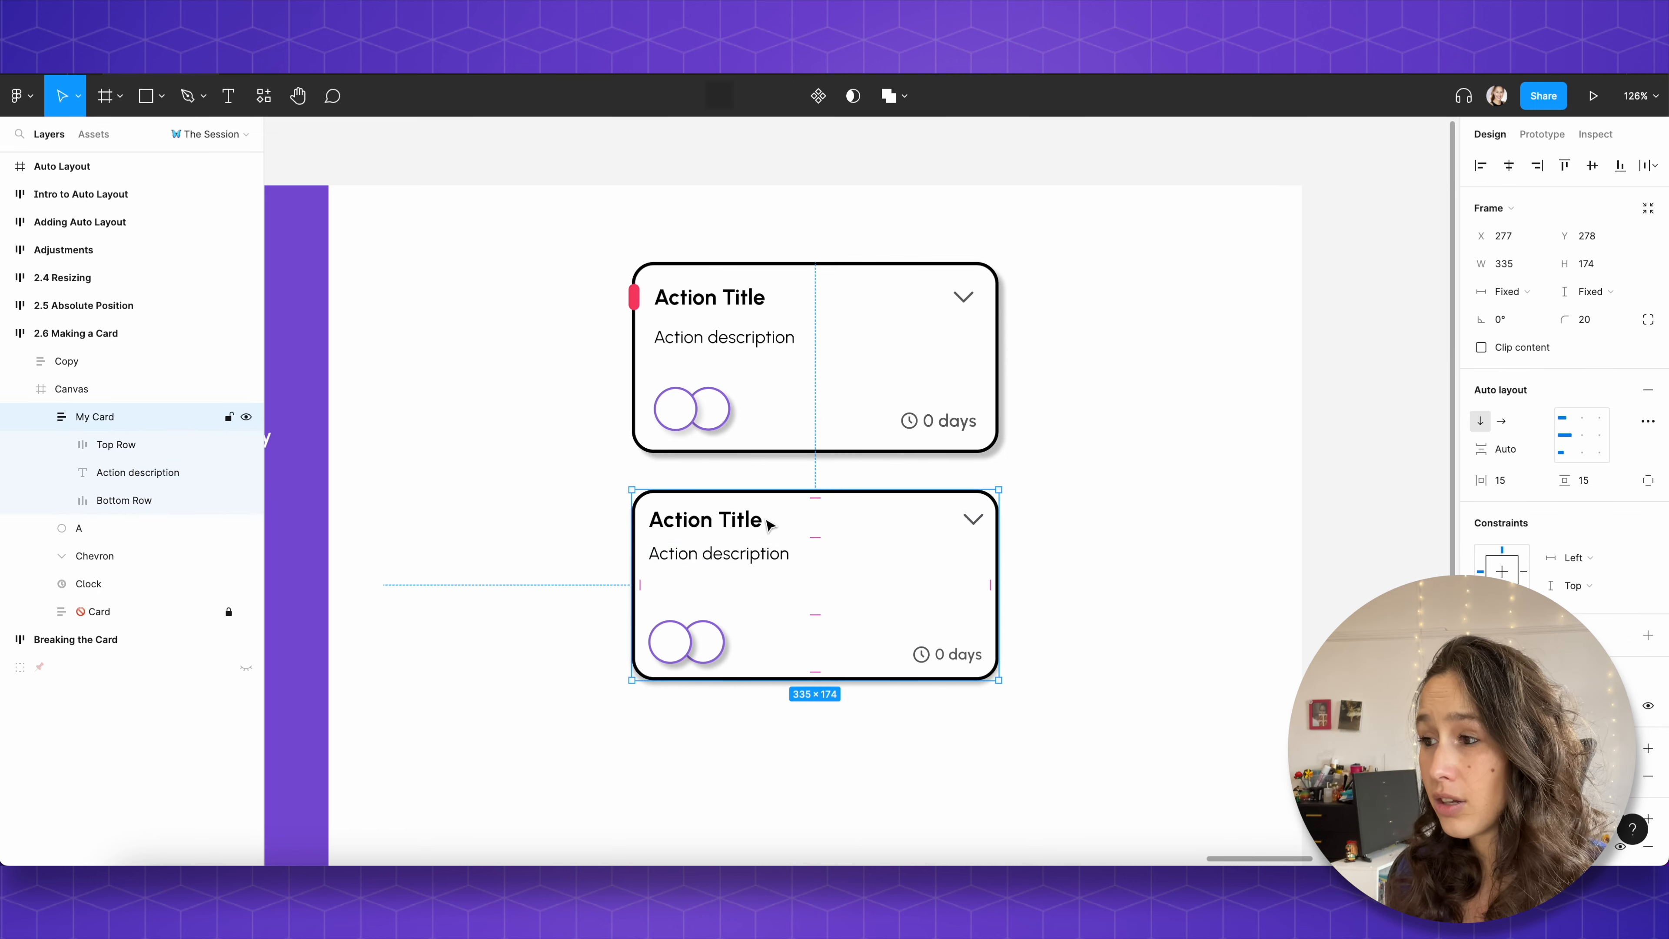
mouse_move(817, 539)
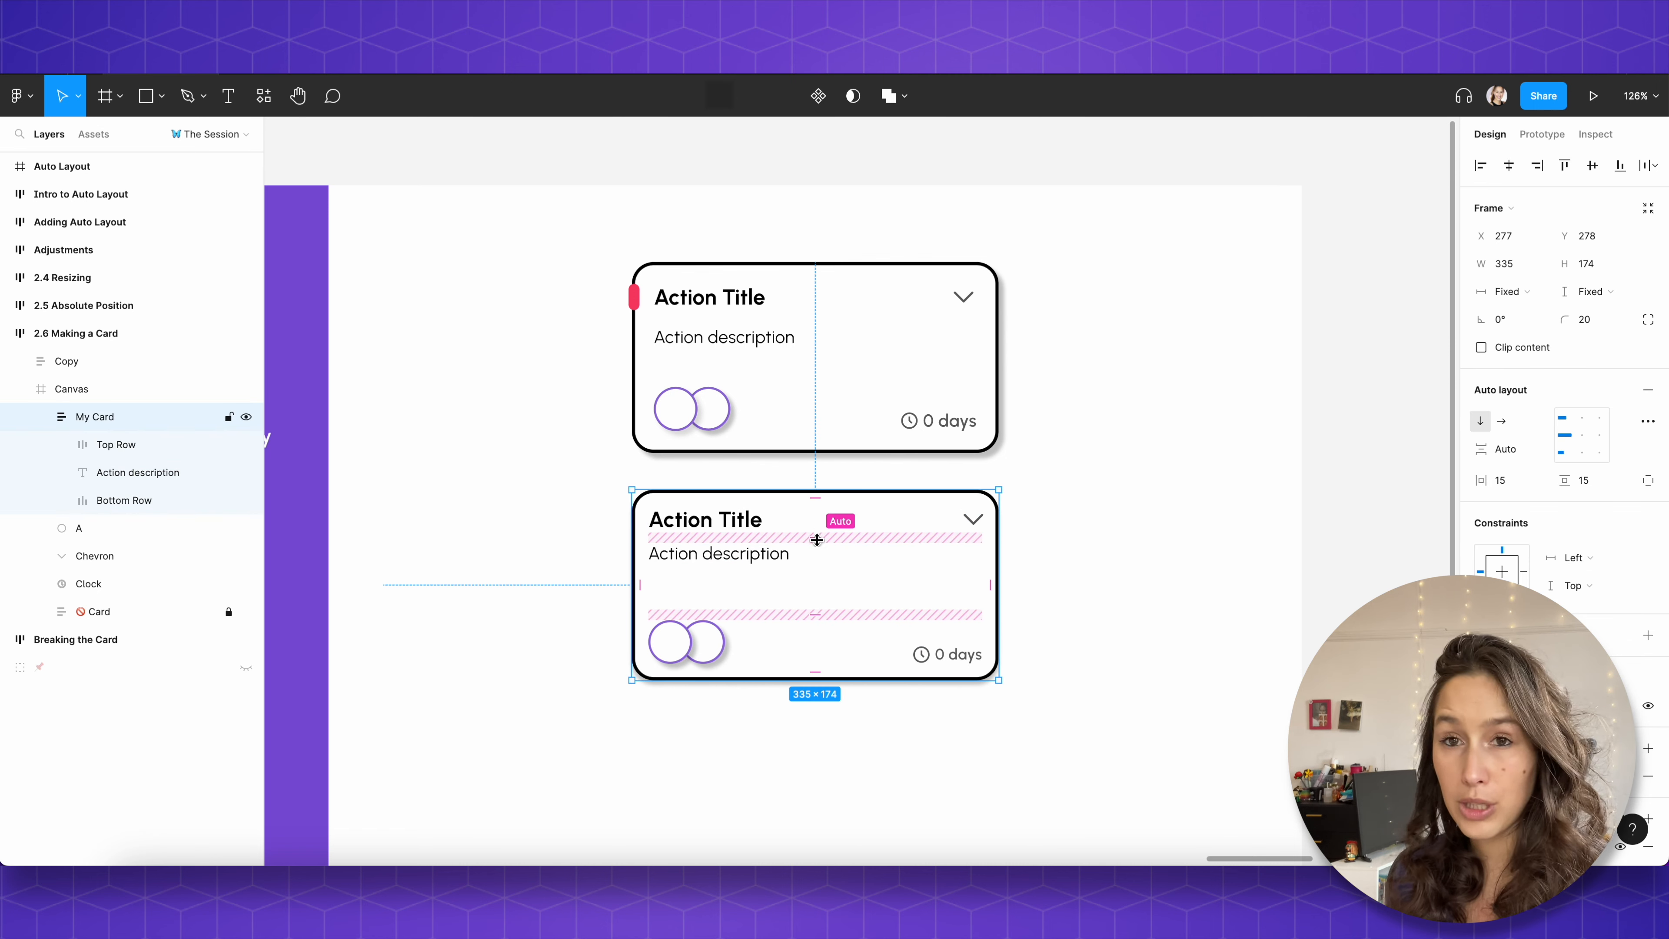
click(789, 558)
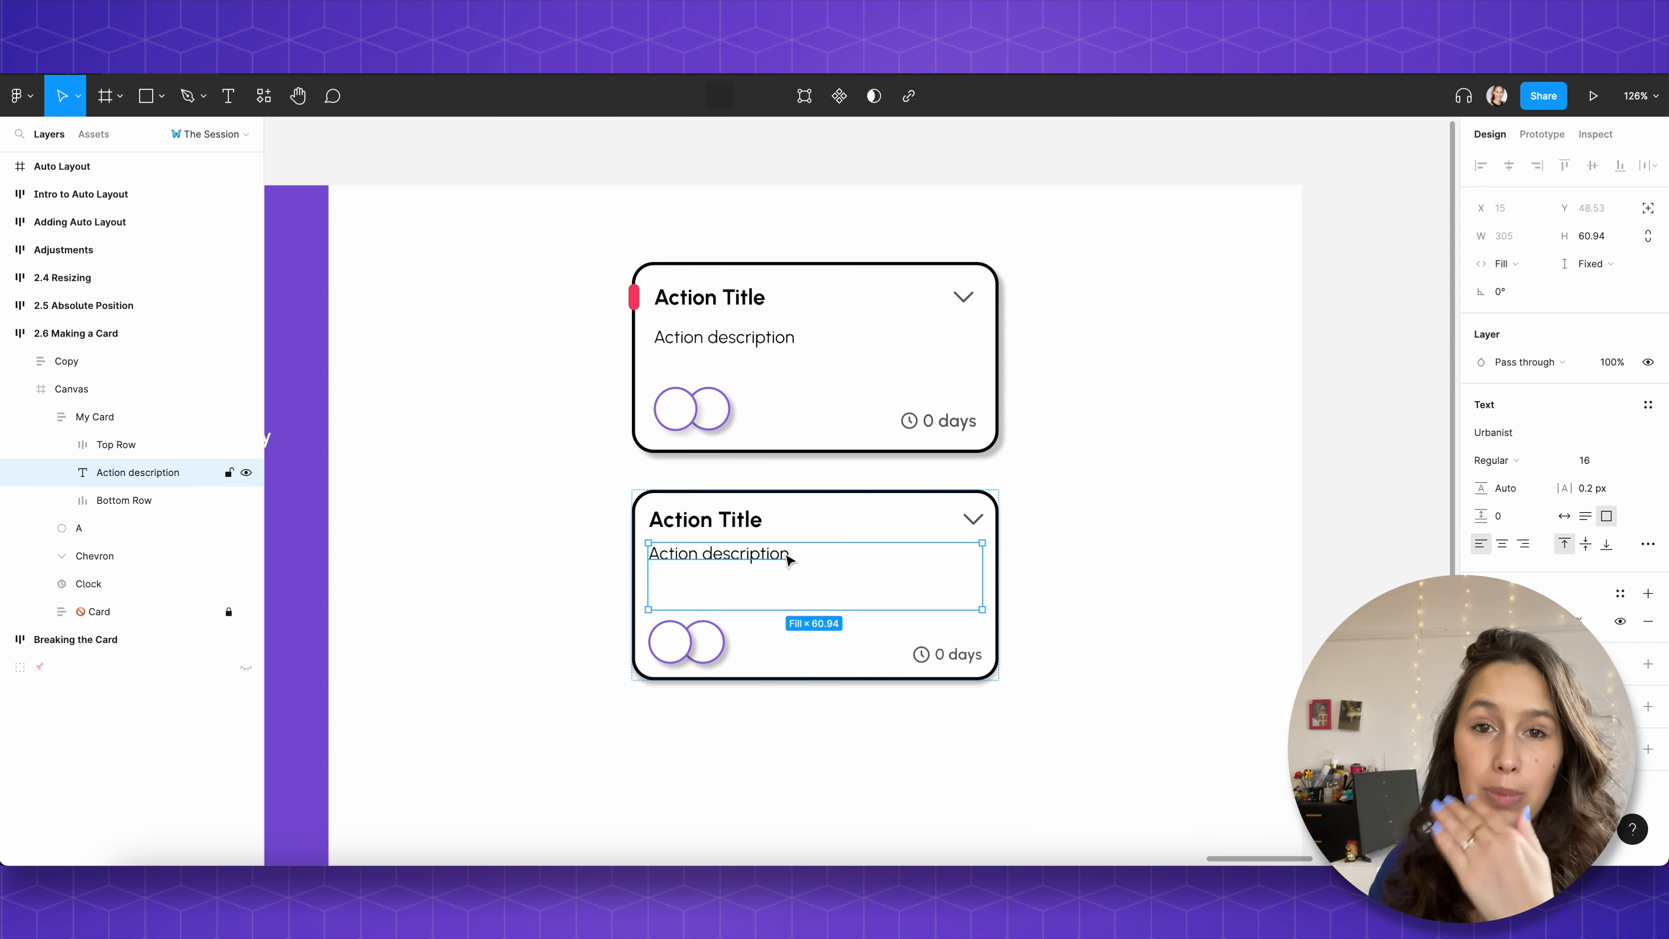
click(1061, 504)
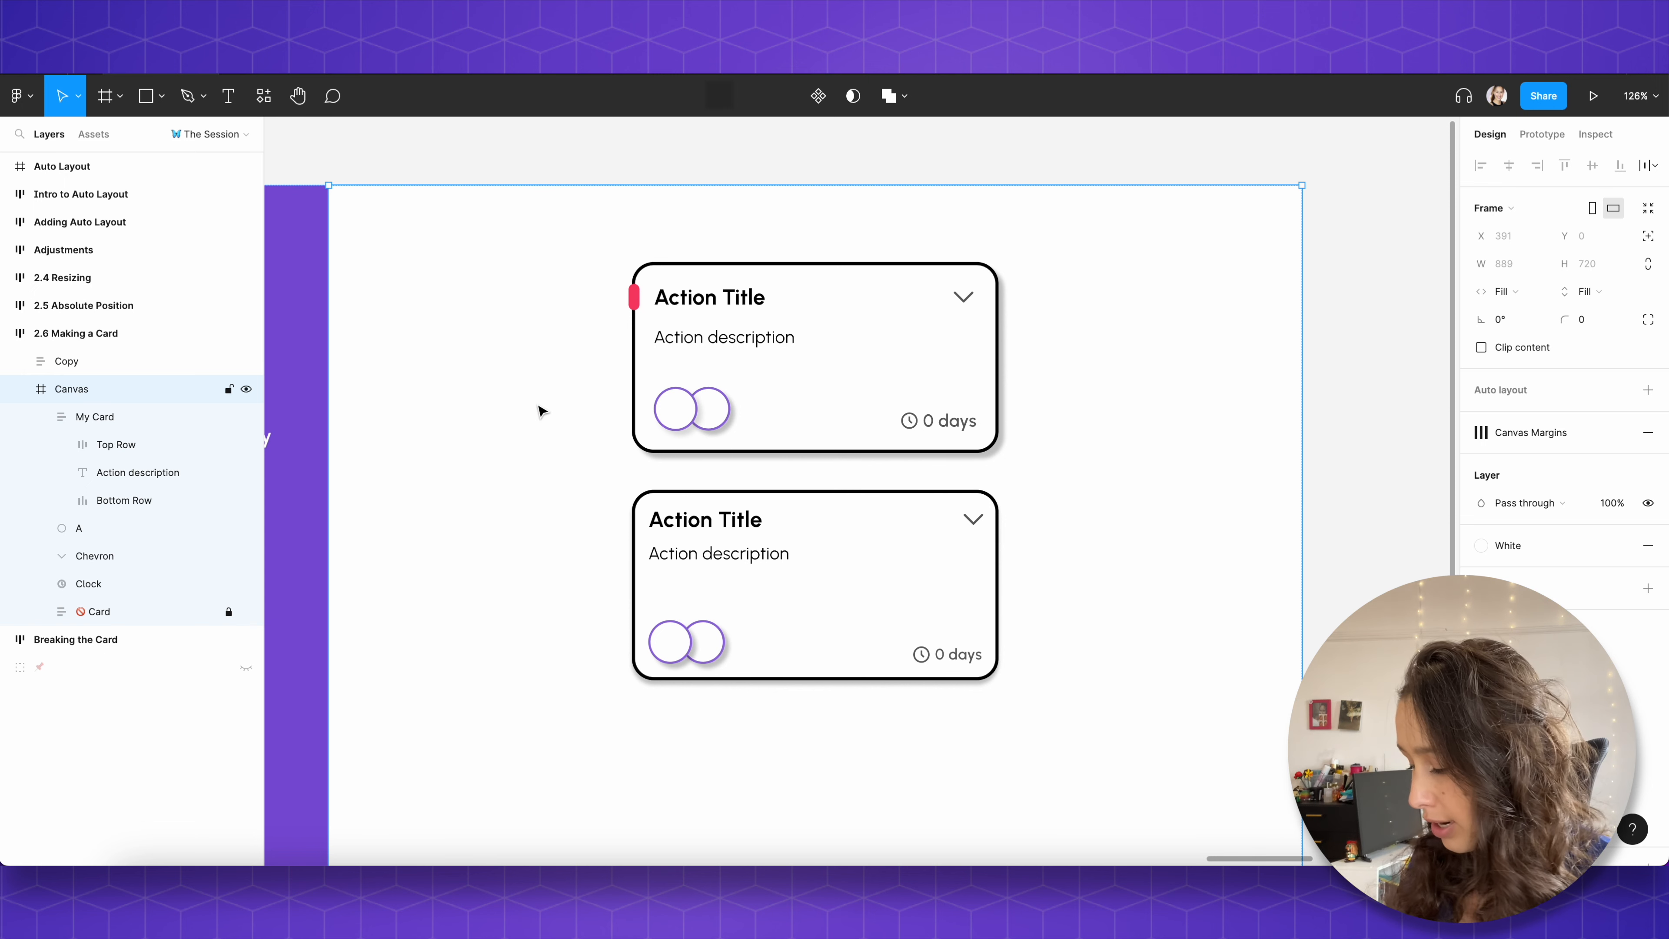
Step: Draw a vertical line about 22 px long on the canvas beside the sample card and set its stroke weight to 8
key(l)
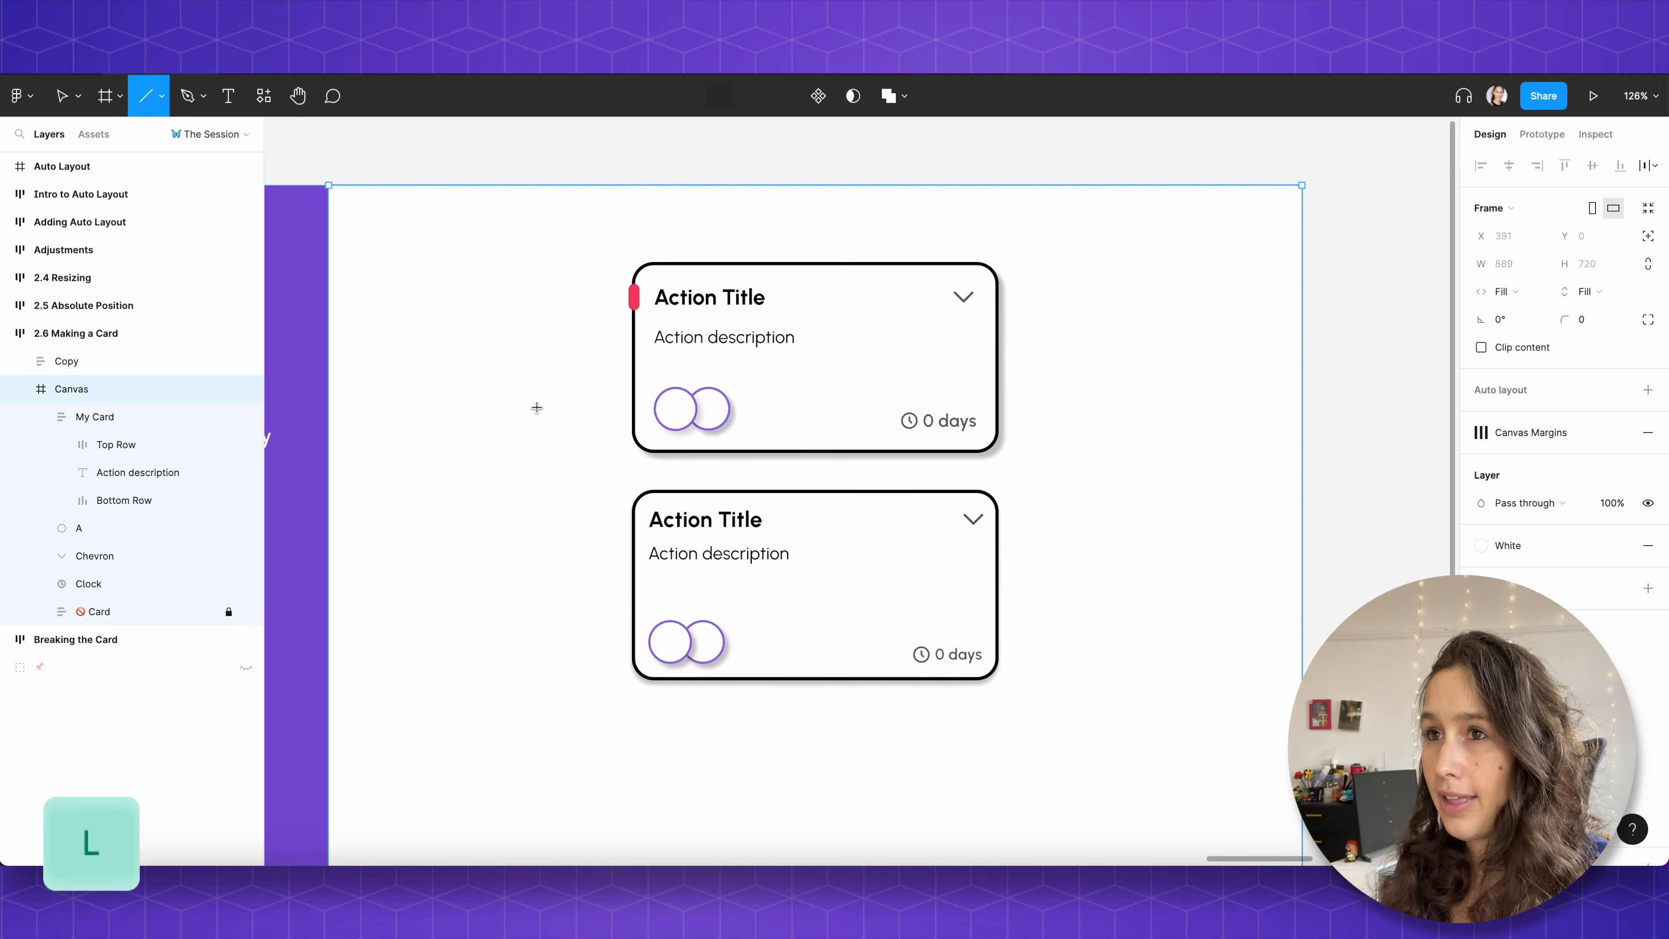
drag(536, 408, 538, 432)
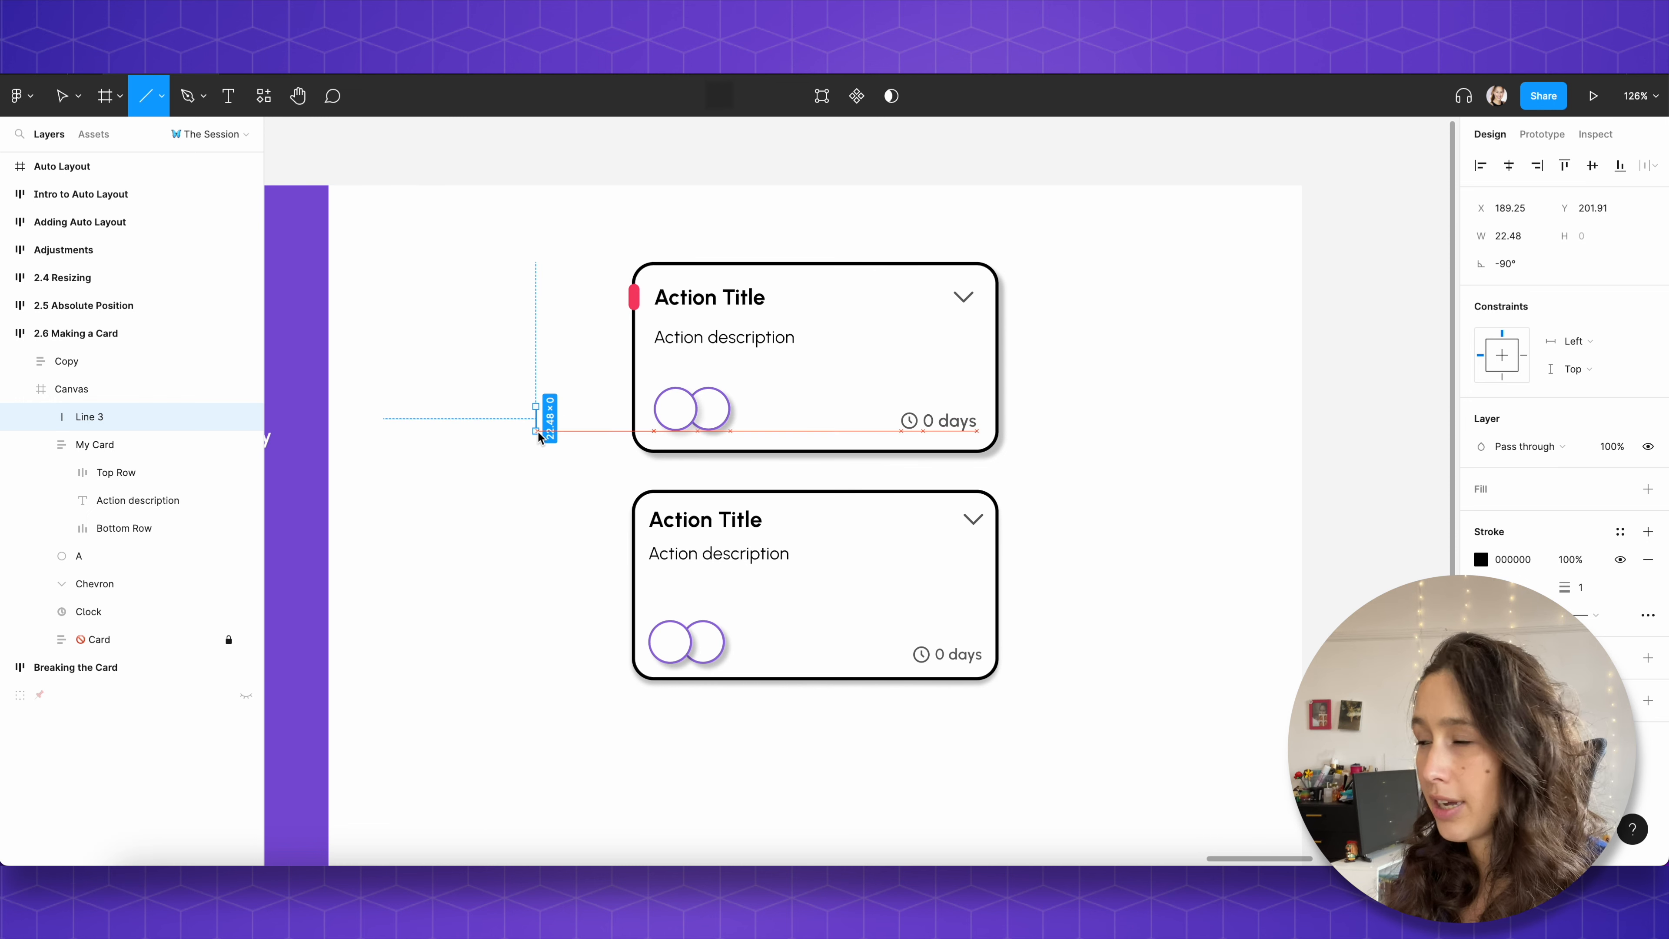
scroll(539, 432, up, 5)
click(1583, 587)
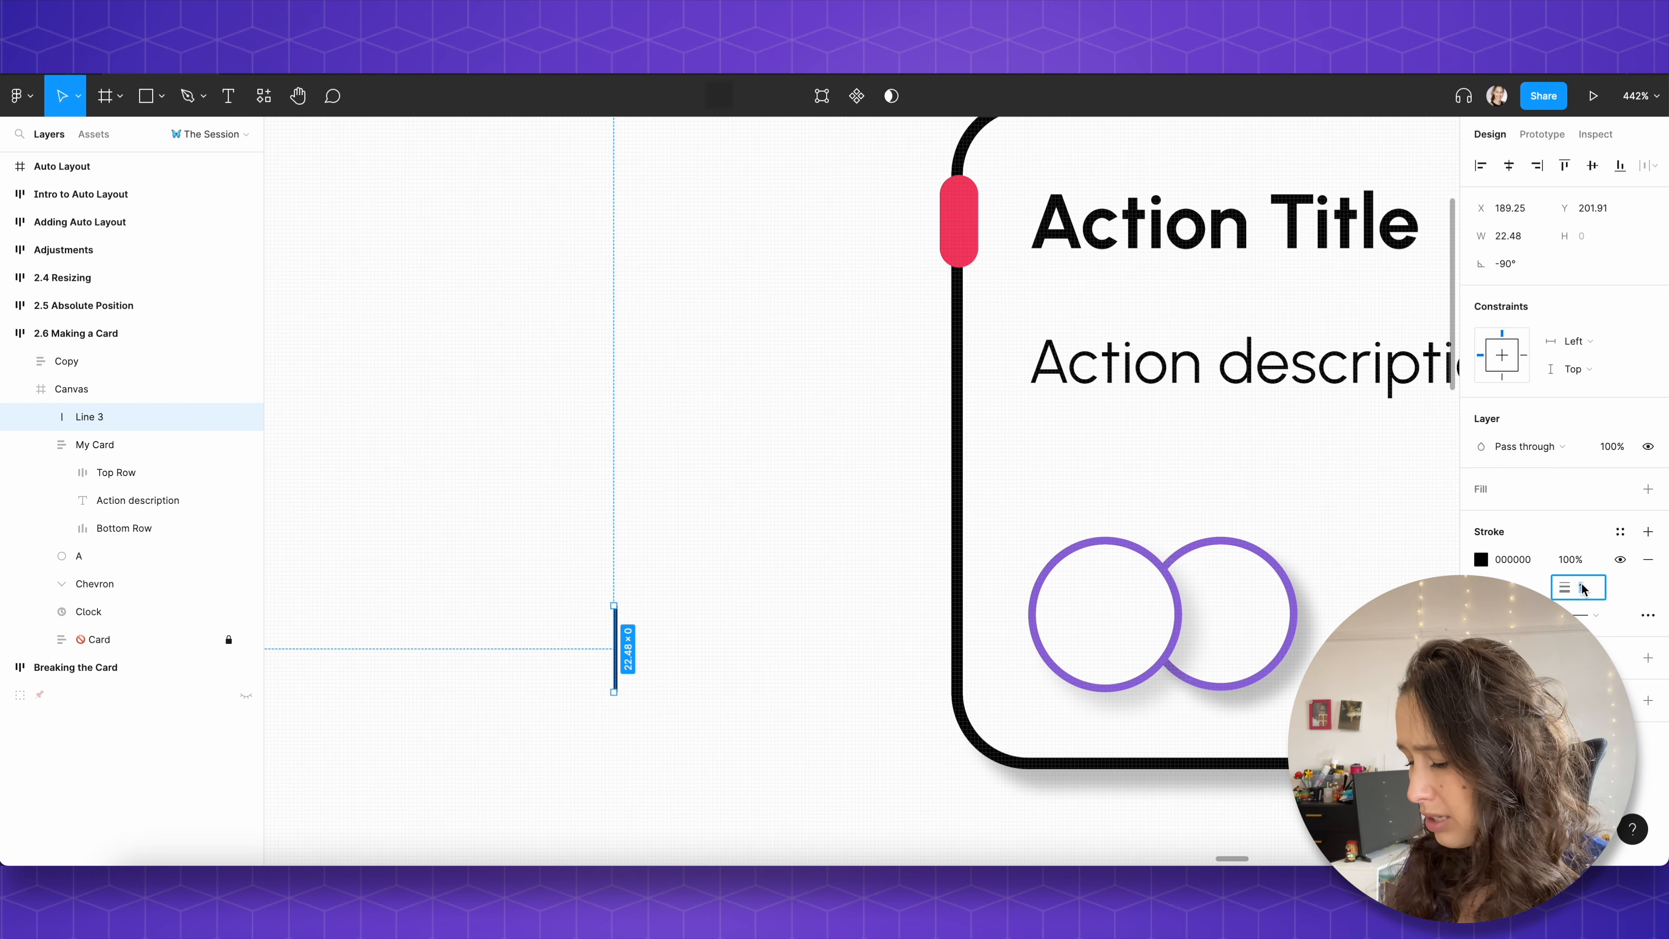
text(6)
key(Return)
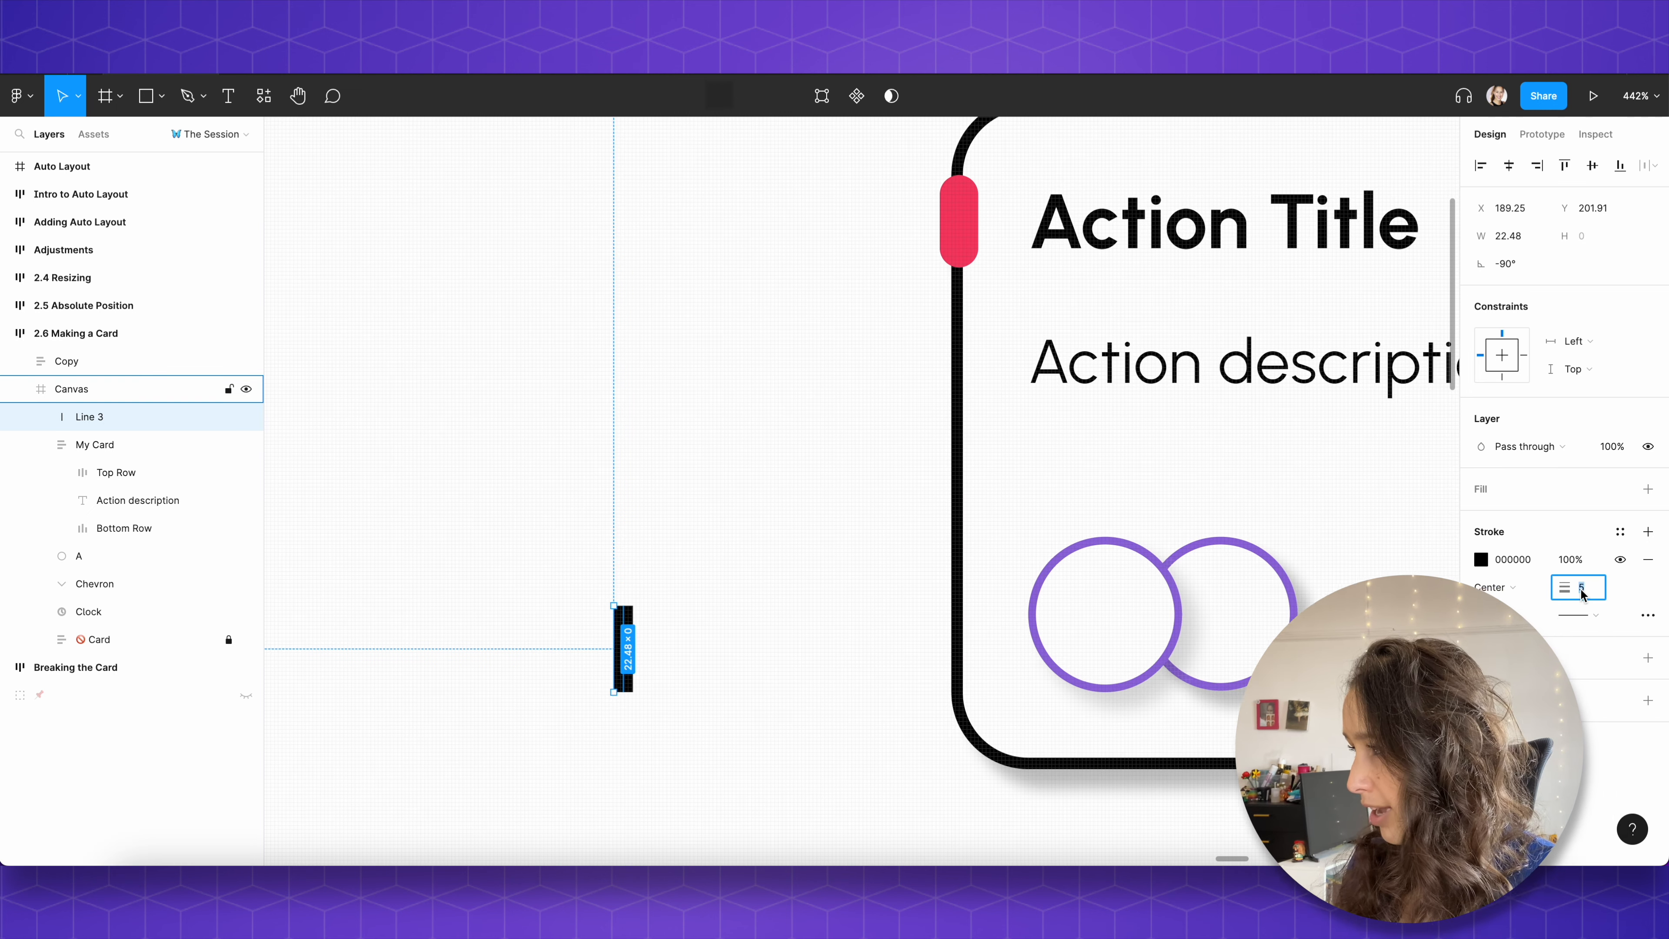
text(8)
key(Return)
Step: Give the line round end points and match its stroke colour to the sample card's red tag, F5365C
click(1585, 614)
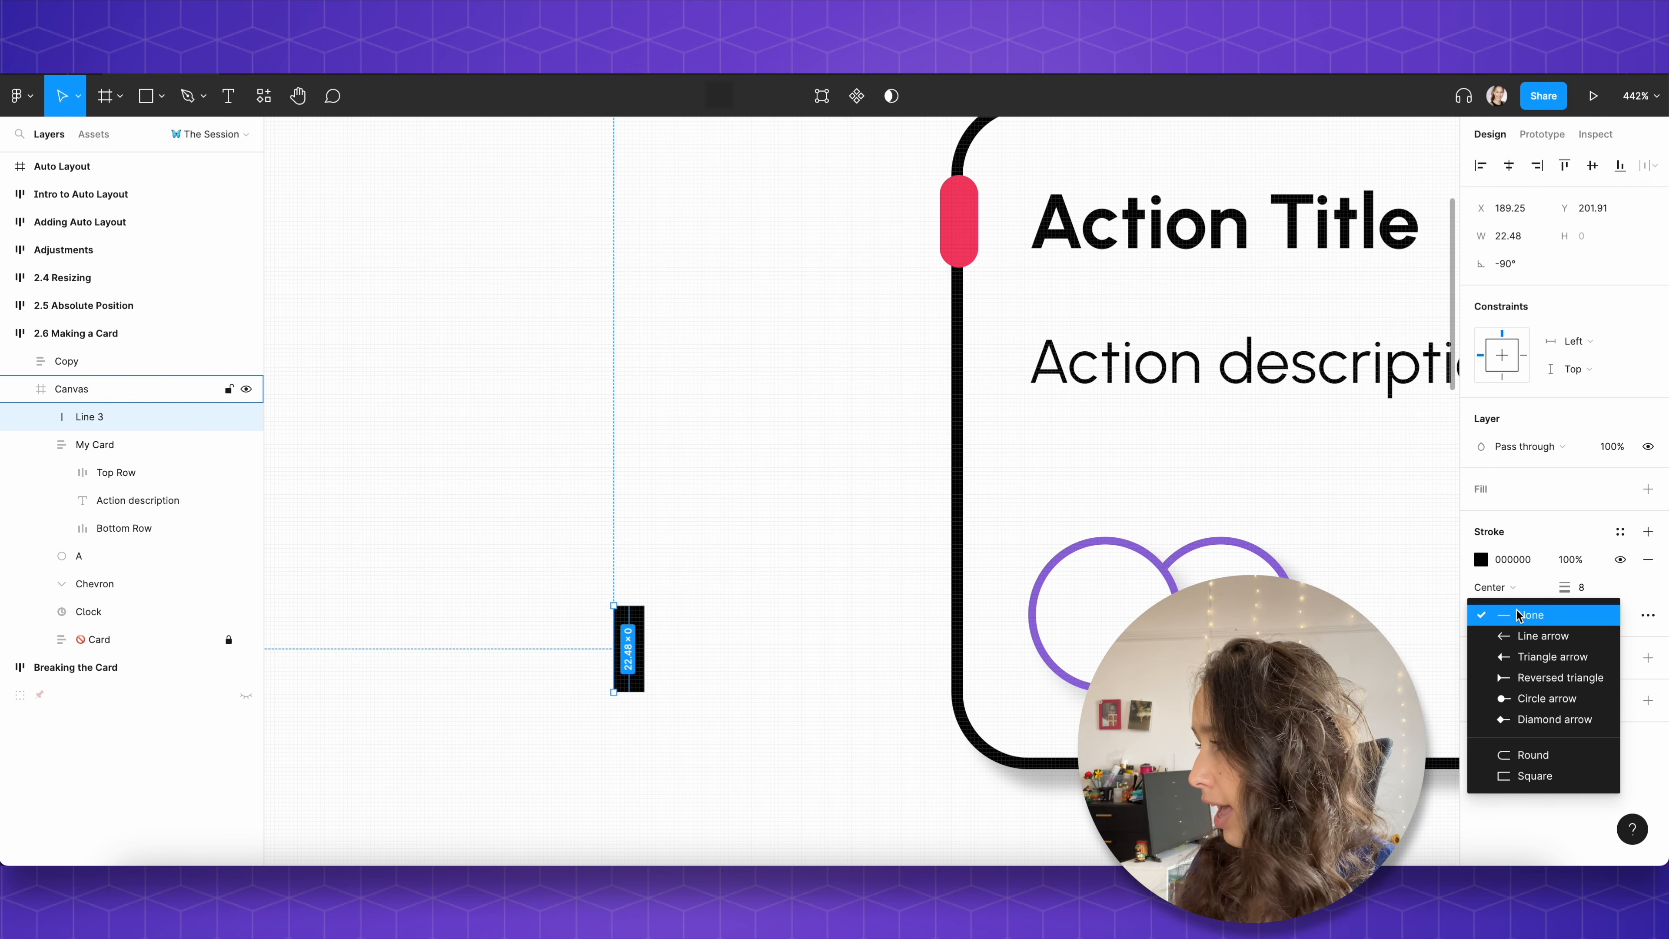
click(1531, 756)
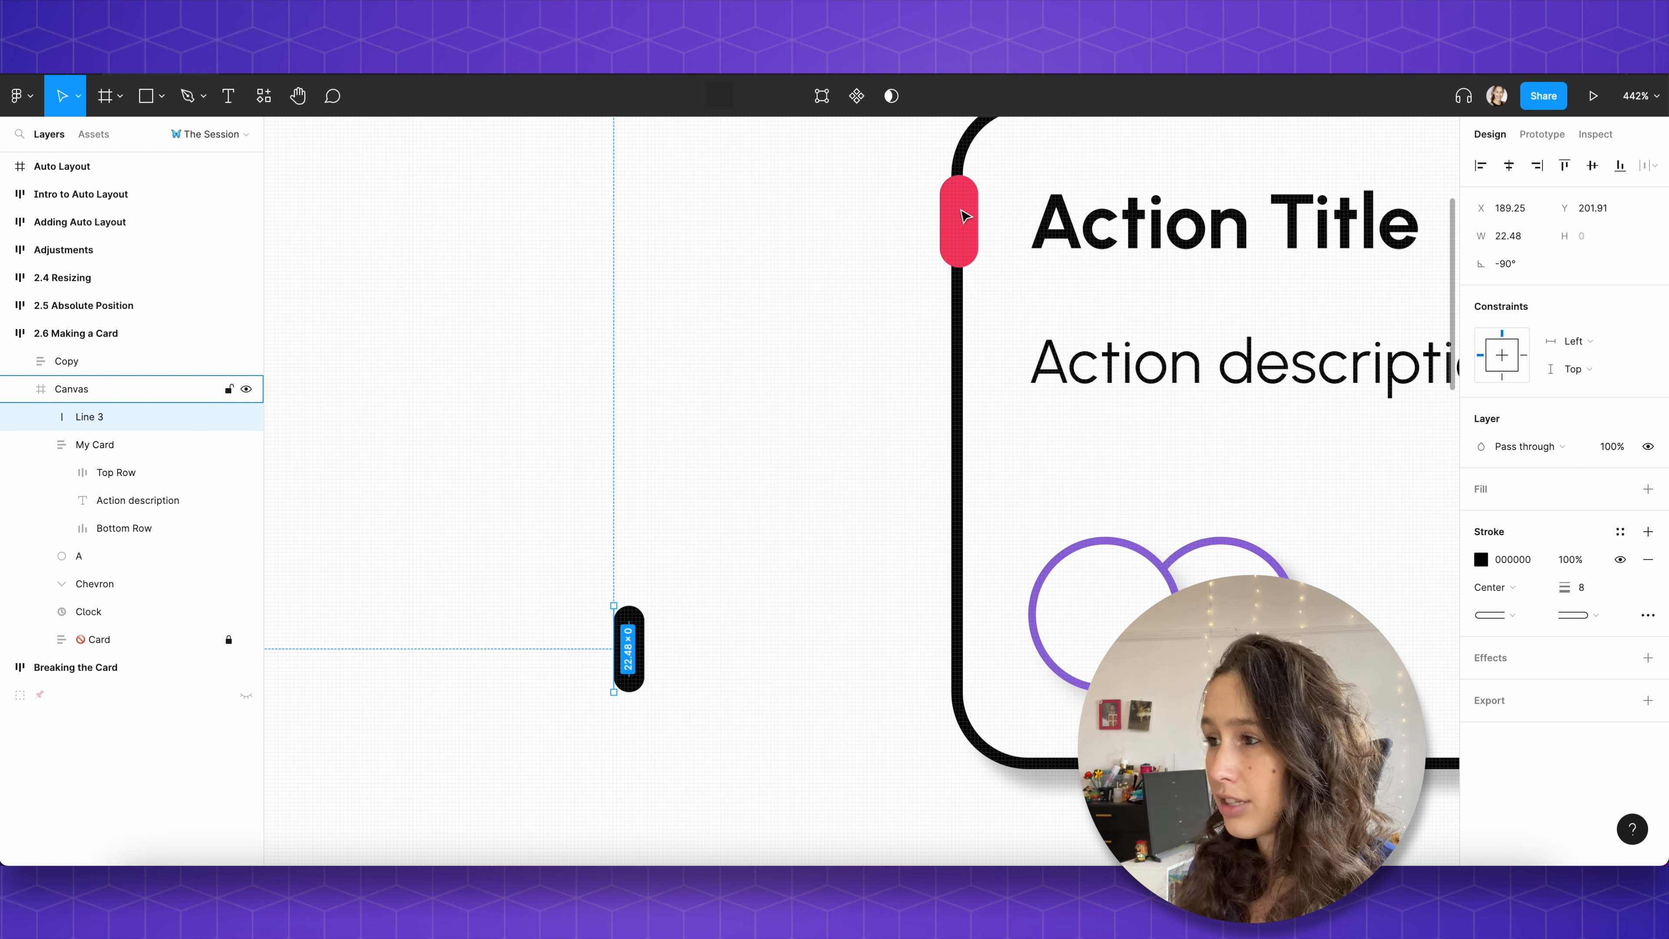
key(i)
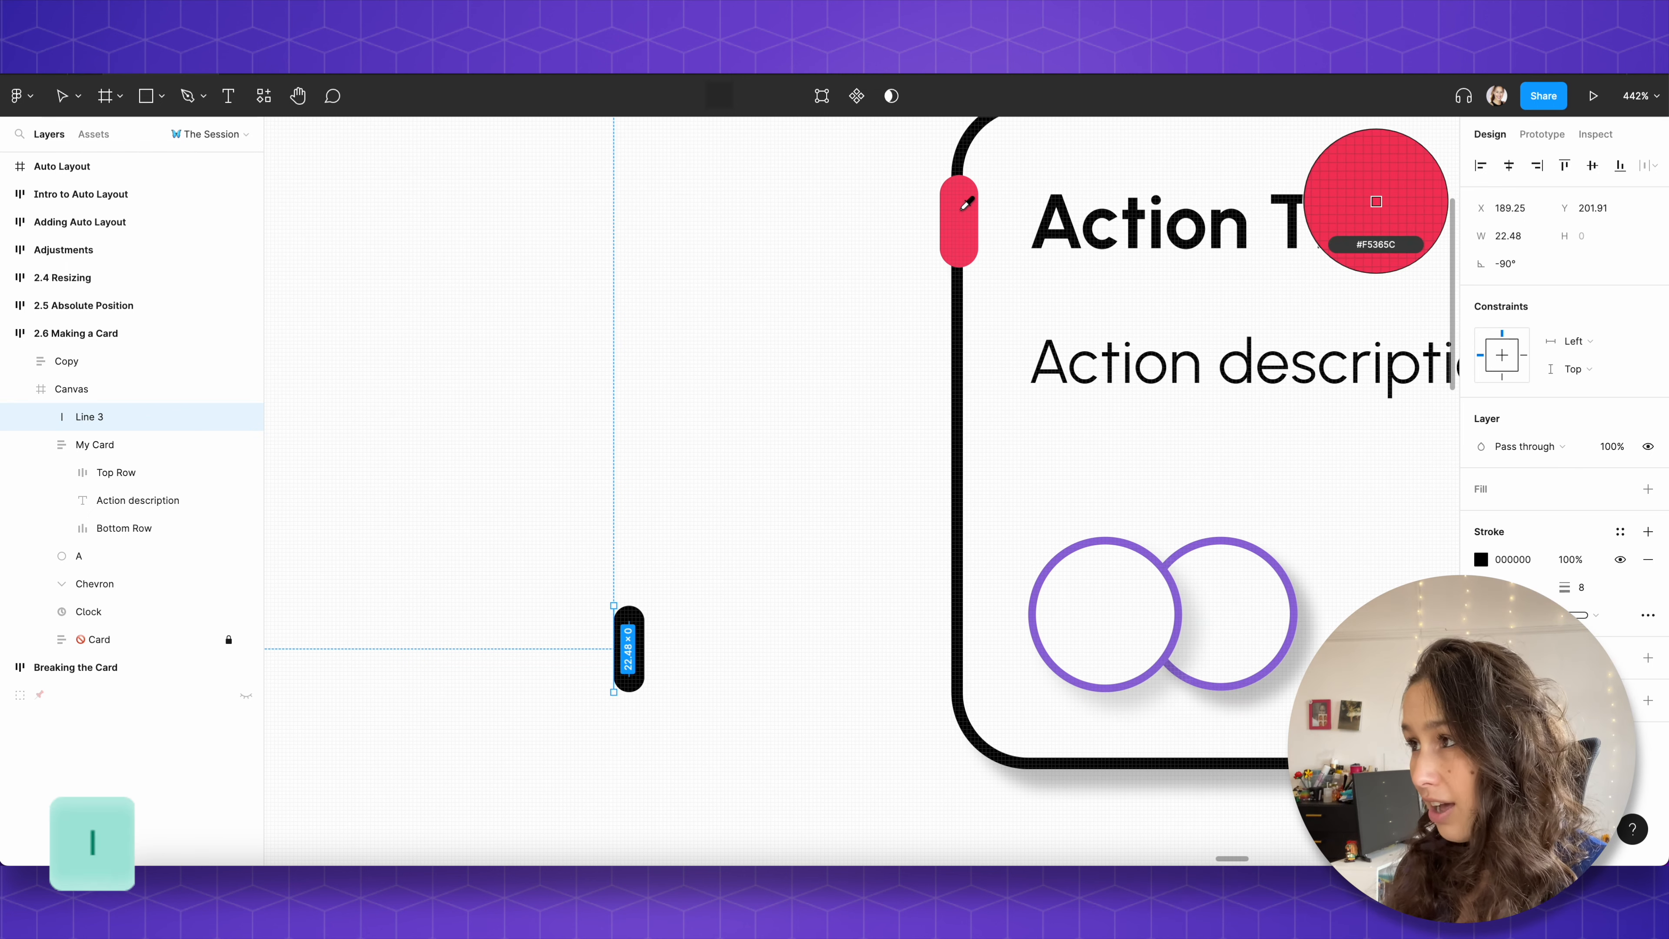
click(964, 207)
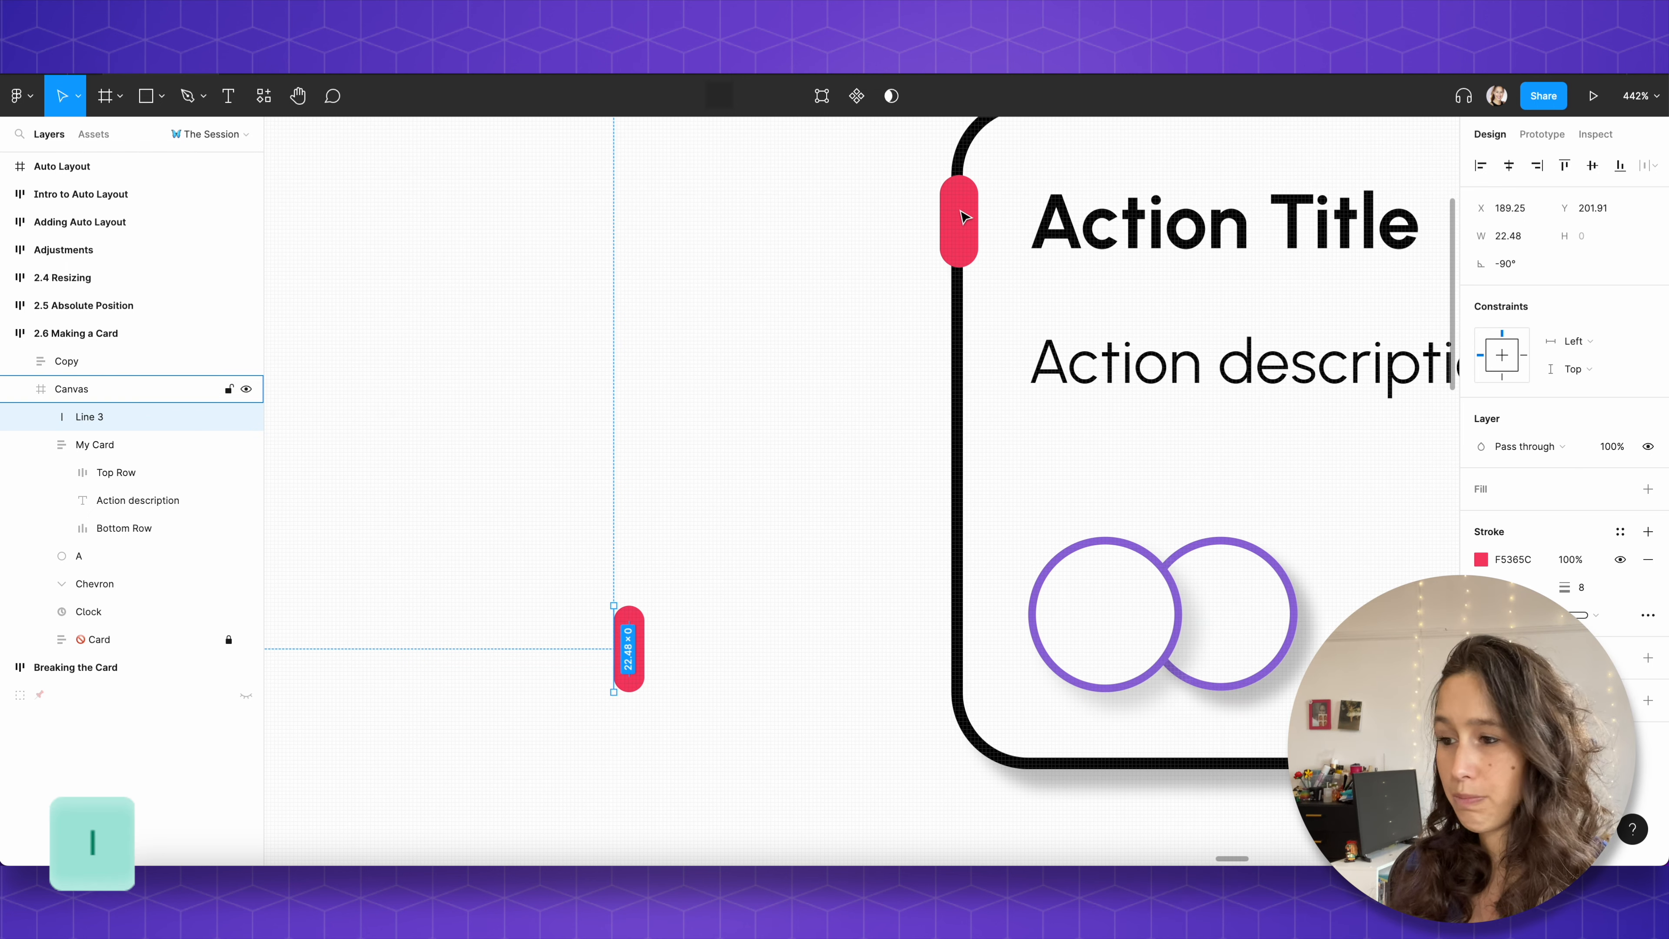
Step: Rename the red line's layer to Tag and move it beside My Card's title
click(683, 314)
drag(633, 641, 772, 560)
key(shift+1)
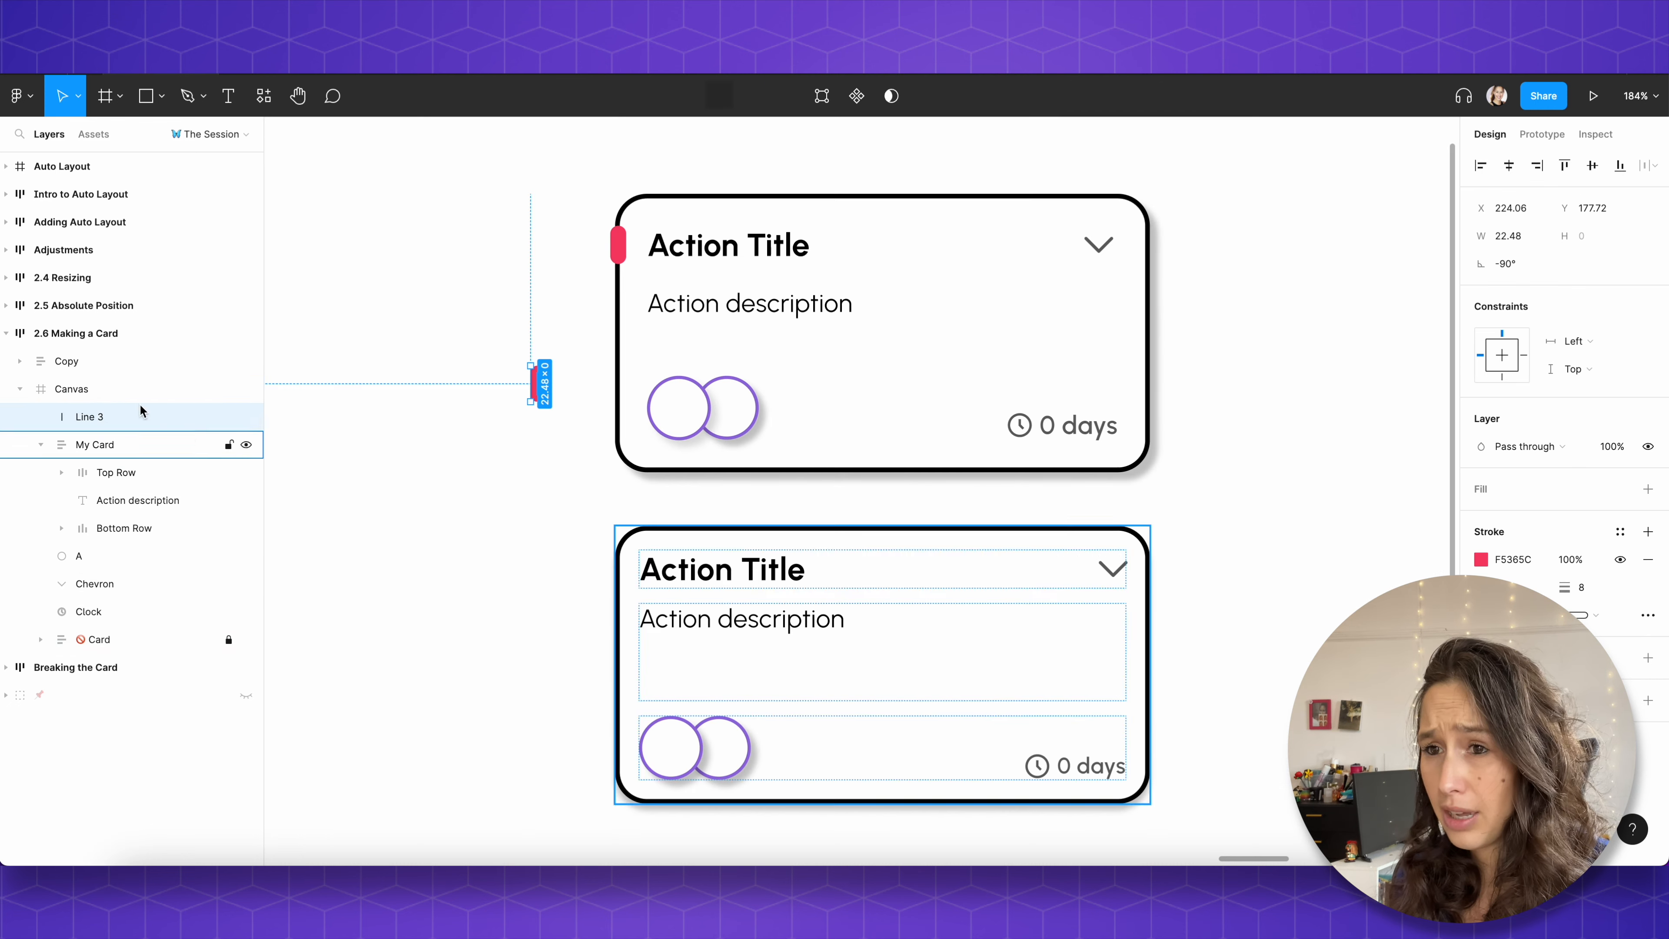
double_click(94, 420)
text(Tag)
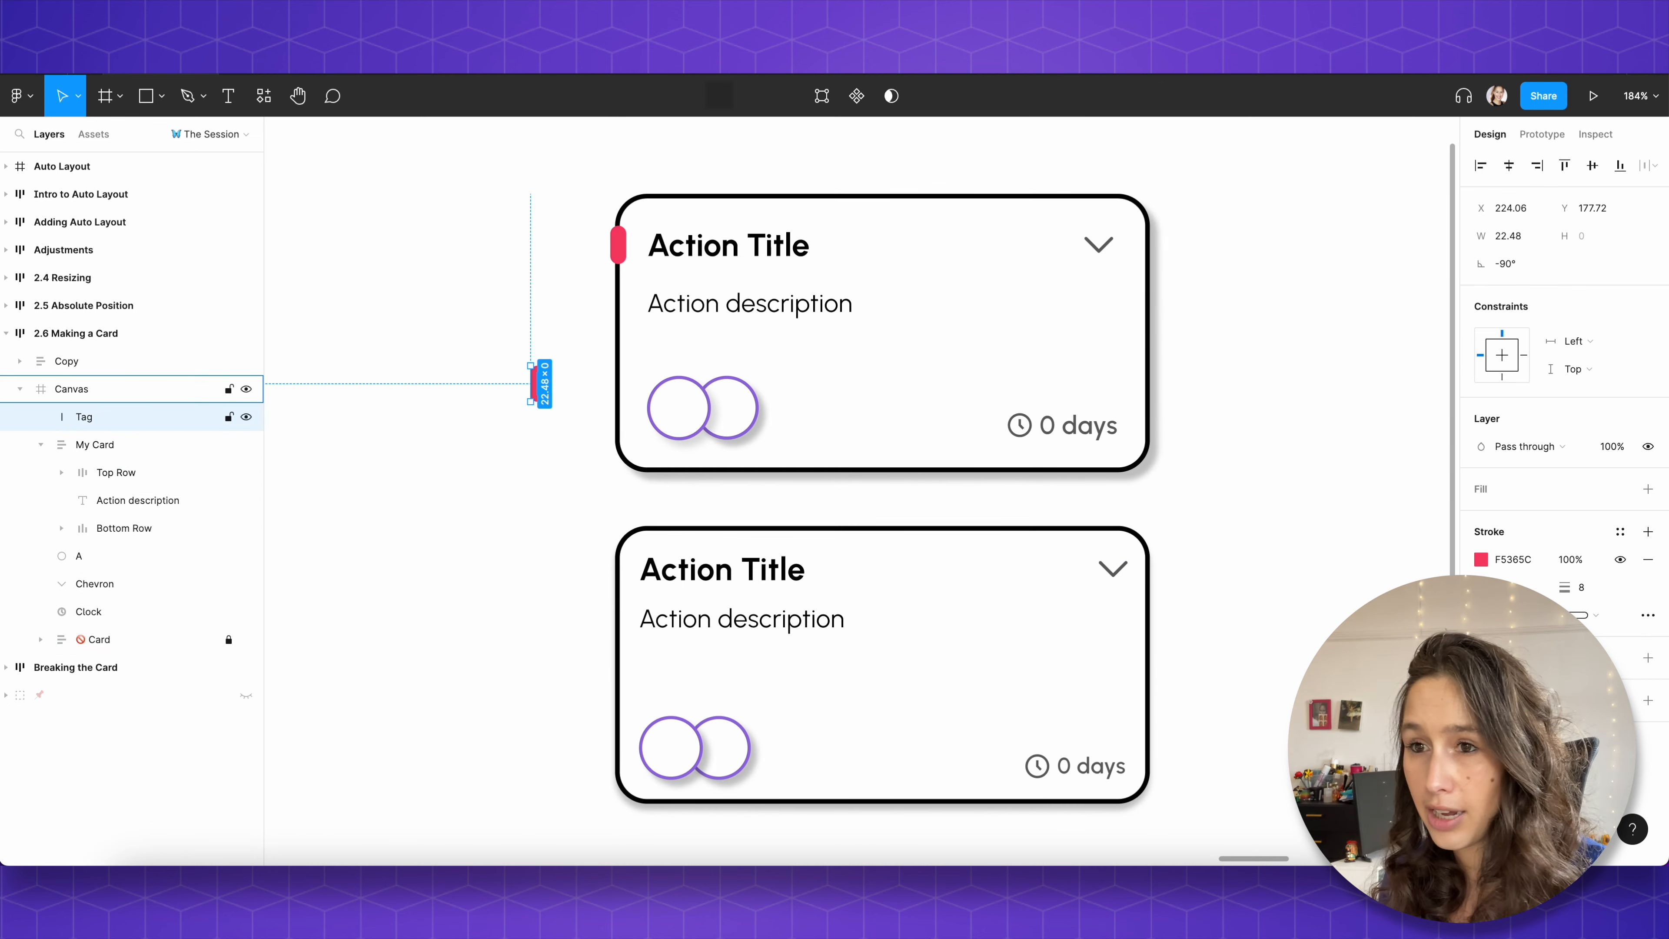
key(Return)
drag(537, 388, 544, 582)
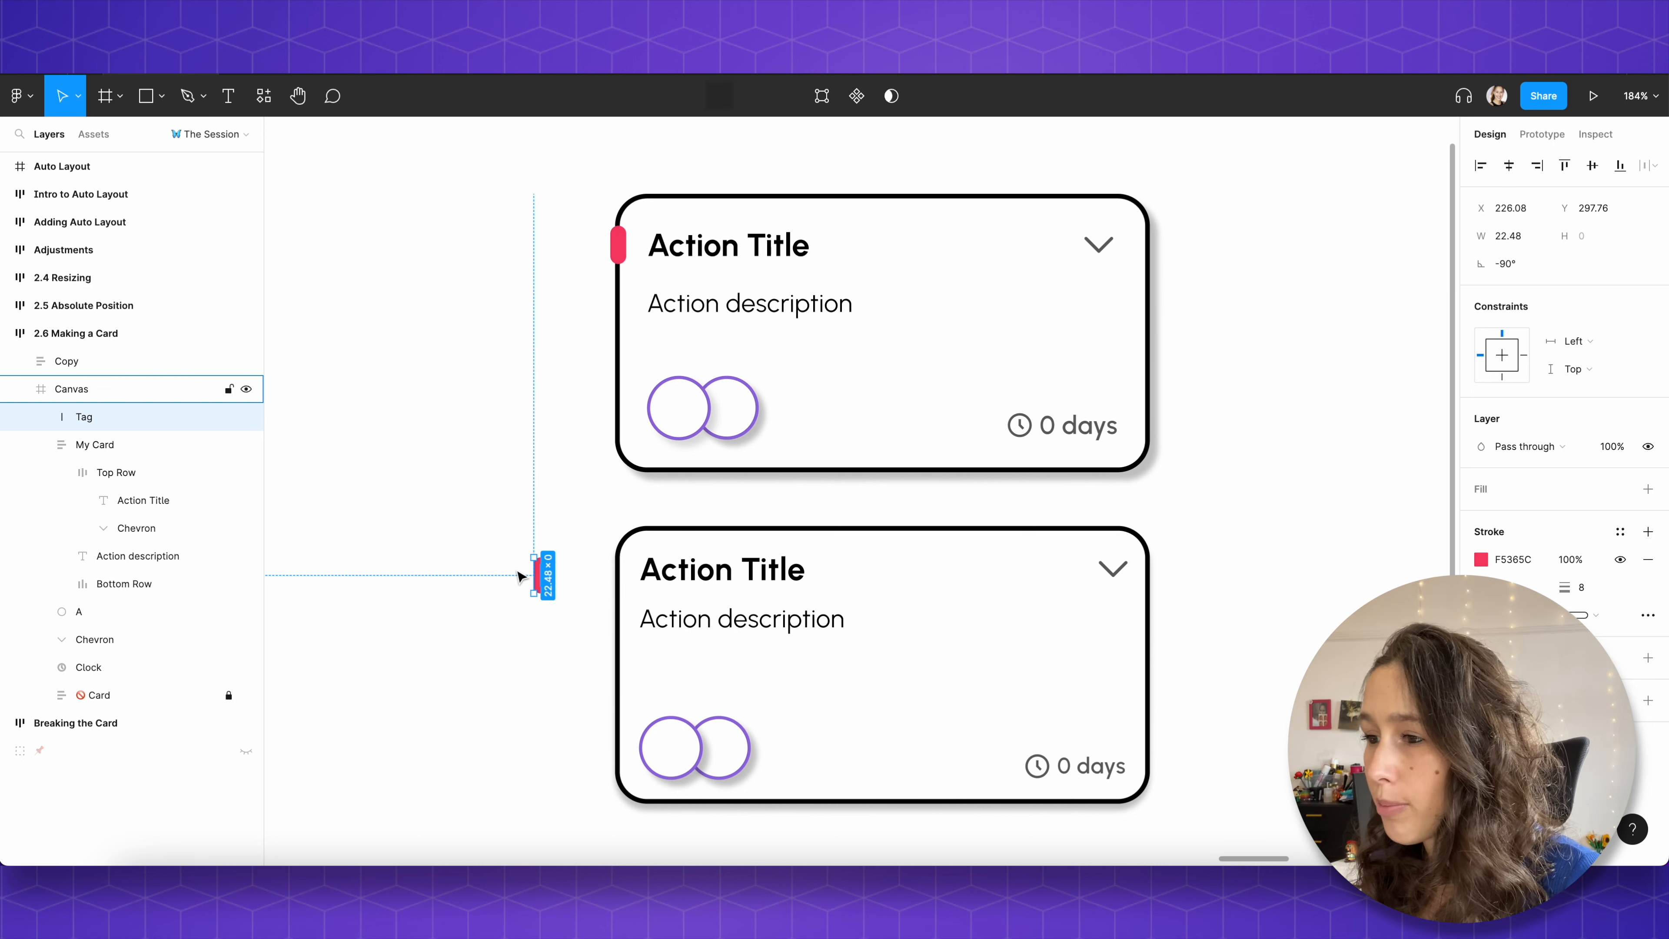
Step: Put the Tag inside My Card's Top Row and set it to absolute position
drag(538, 577, 647, 566)
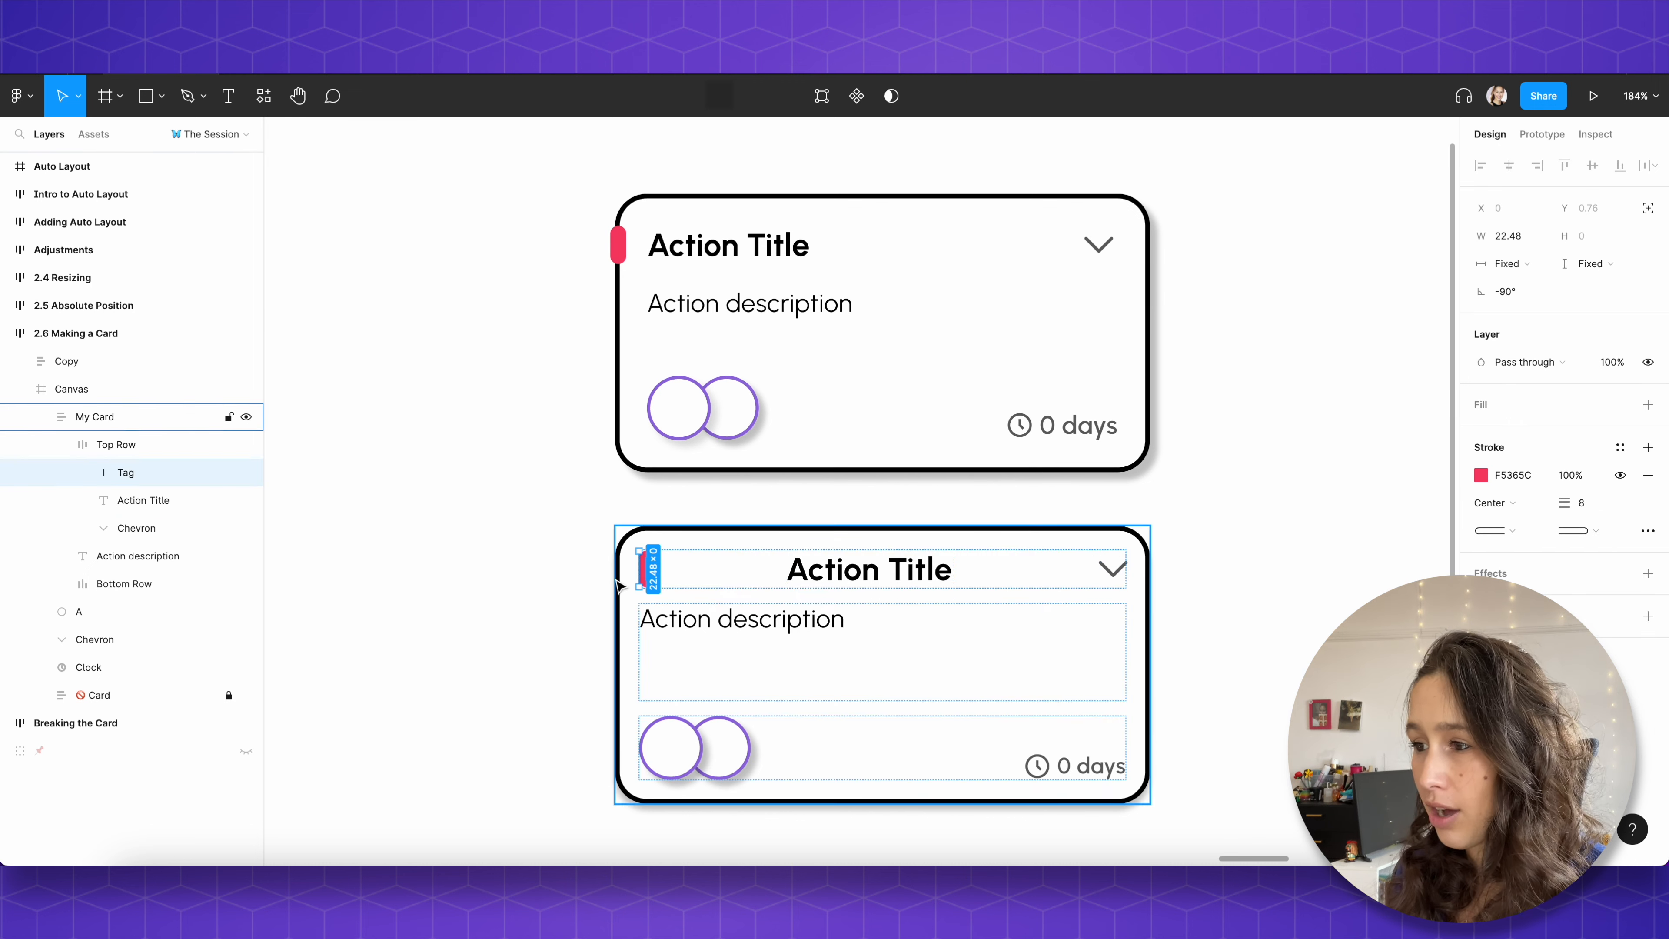
click(711, 566)
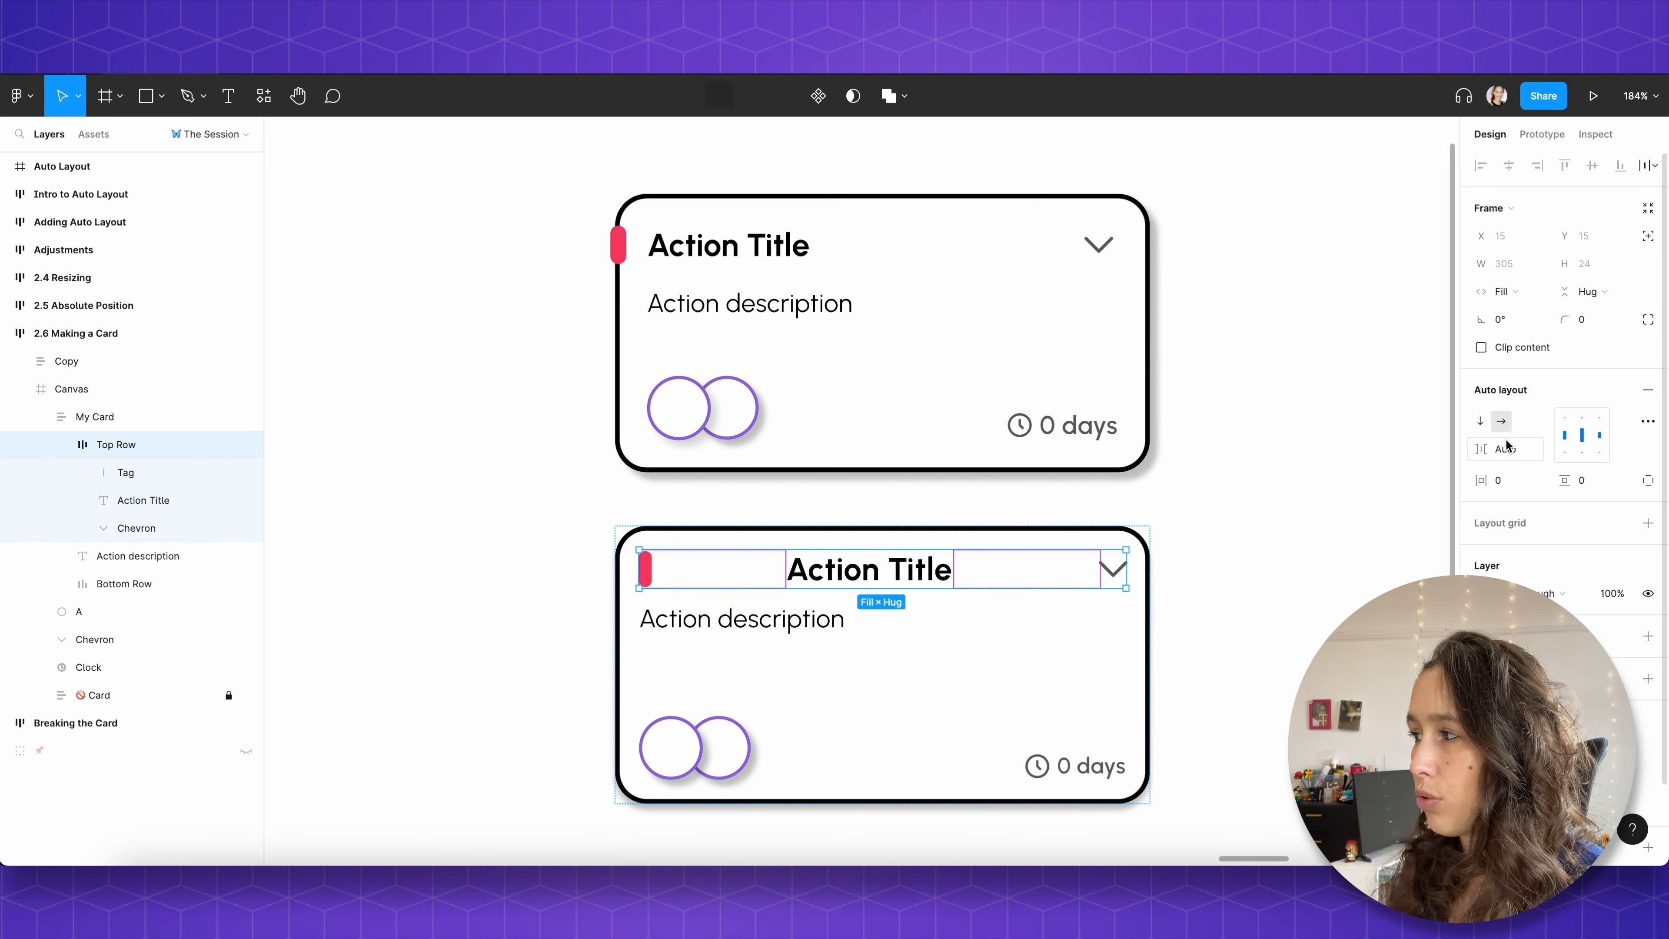
click(653, 576)
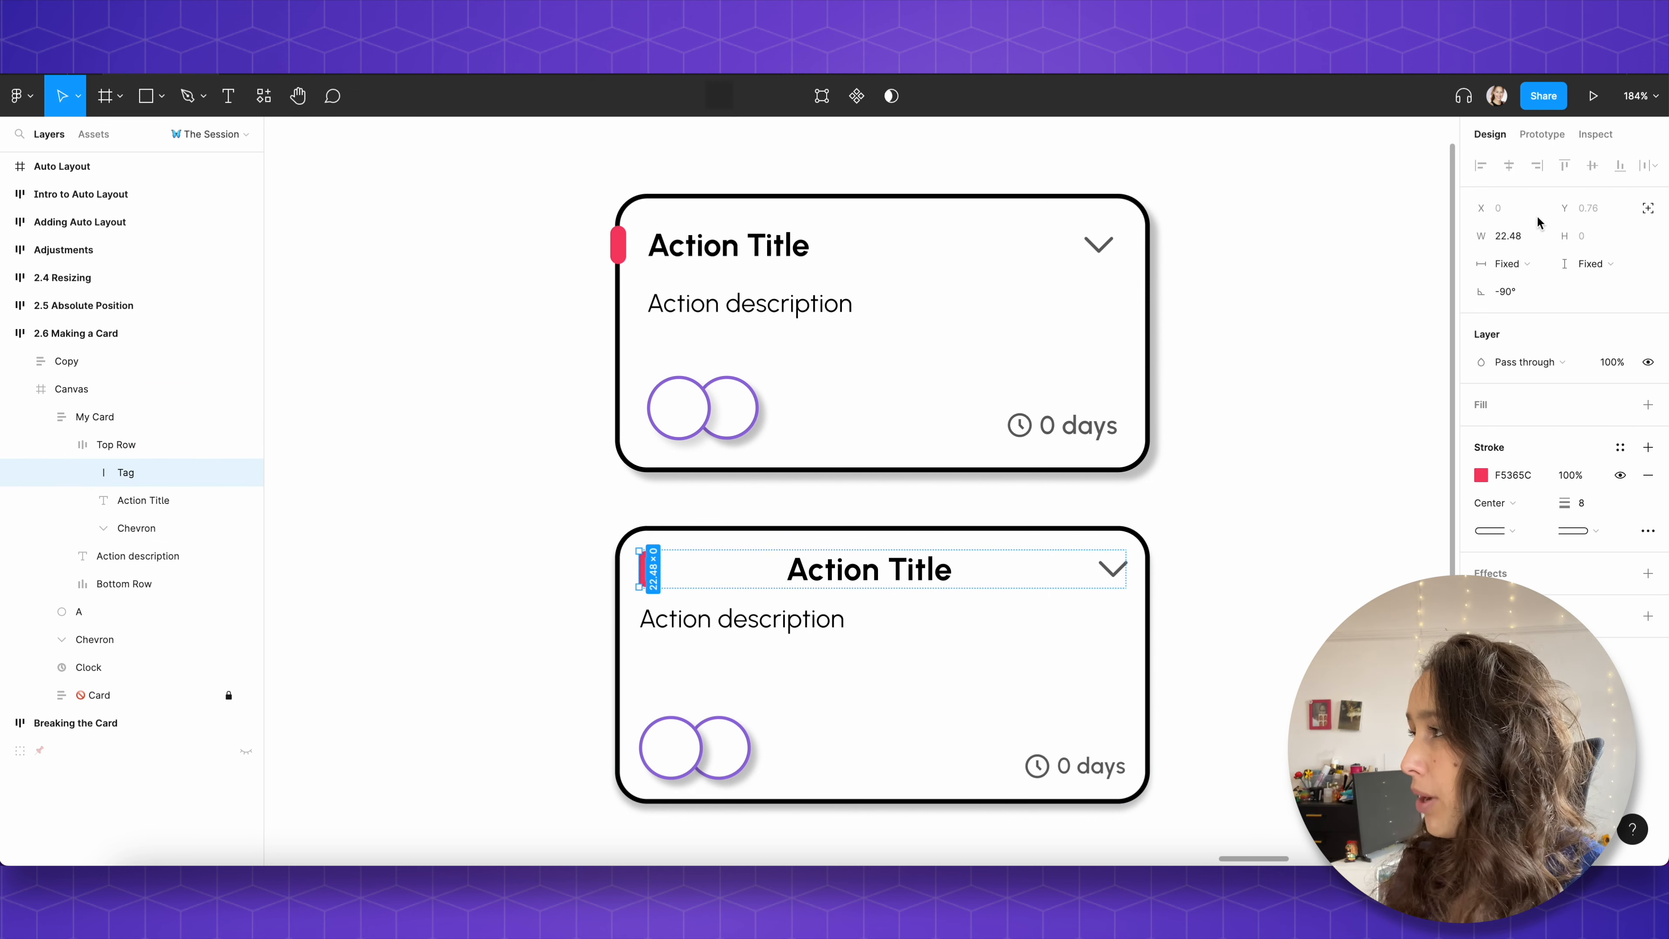
click(1655, 211)
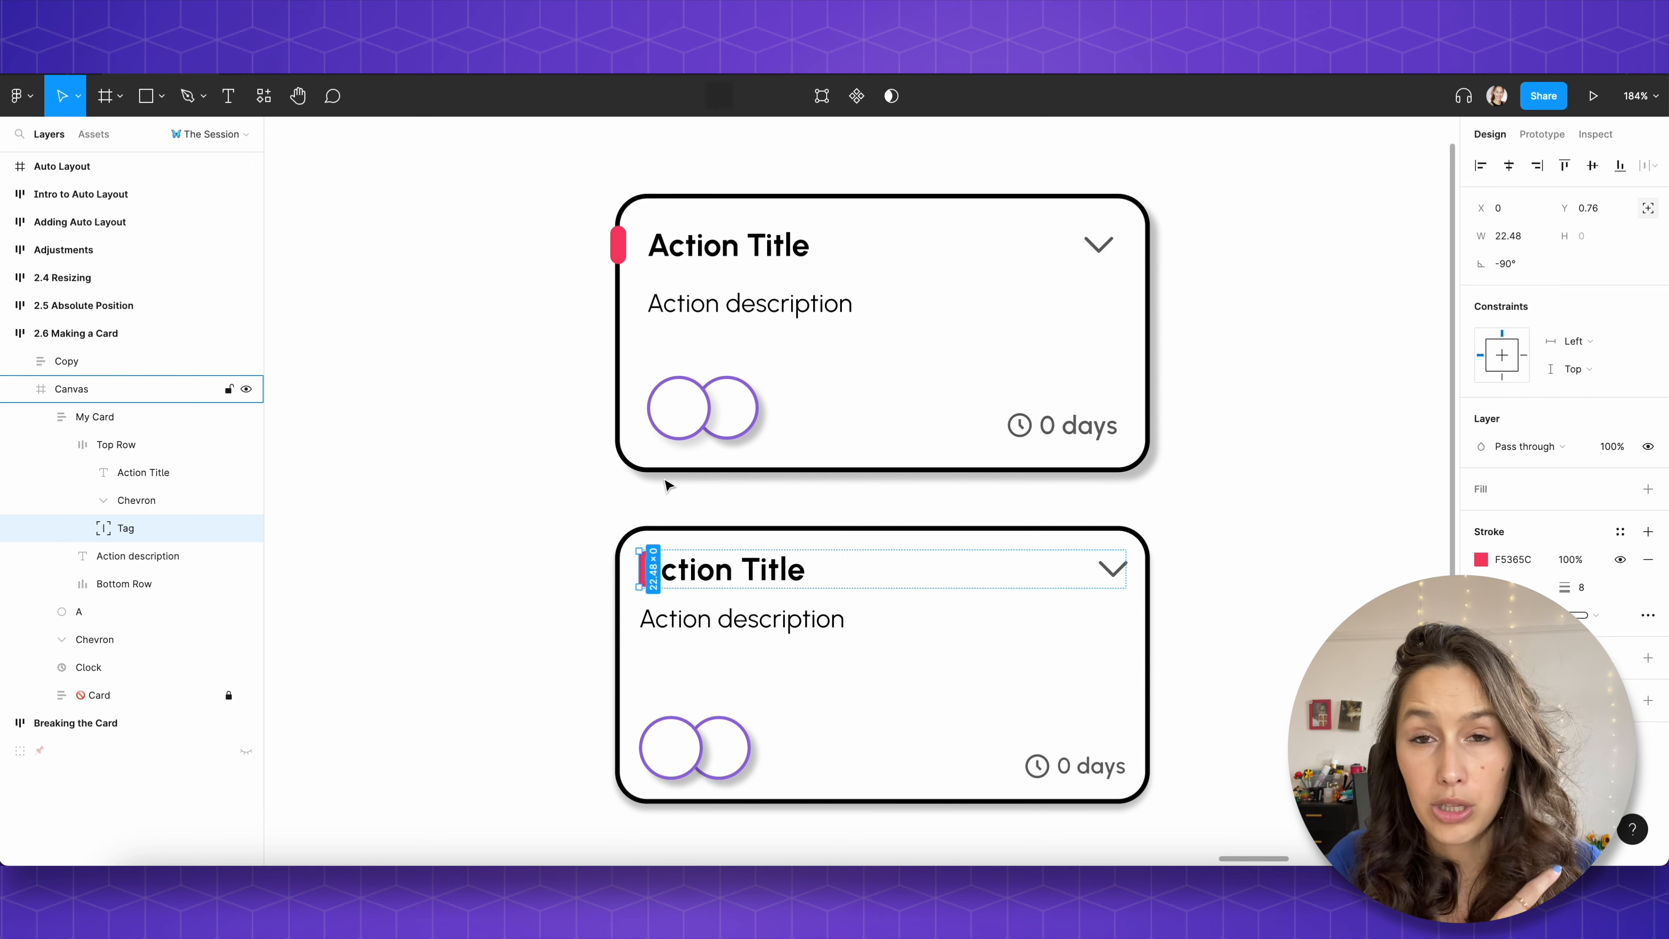
Step: Nudge the Tag horizontally to X -17 so it sits over My Card's border beside Action Title
scroll(678, 567, up, 8)
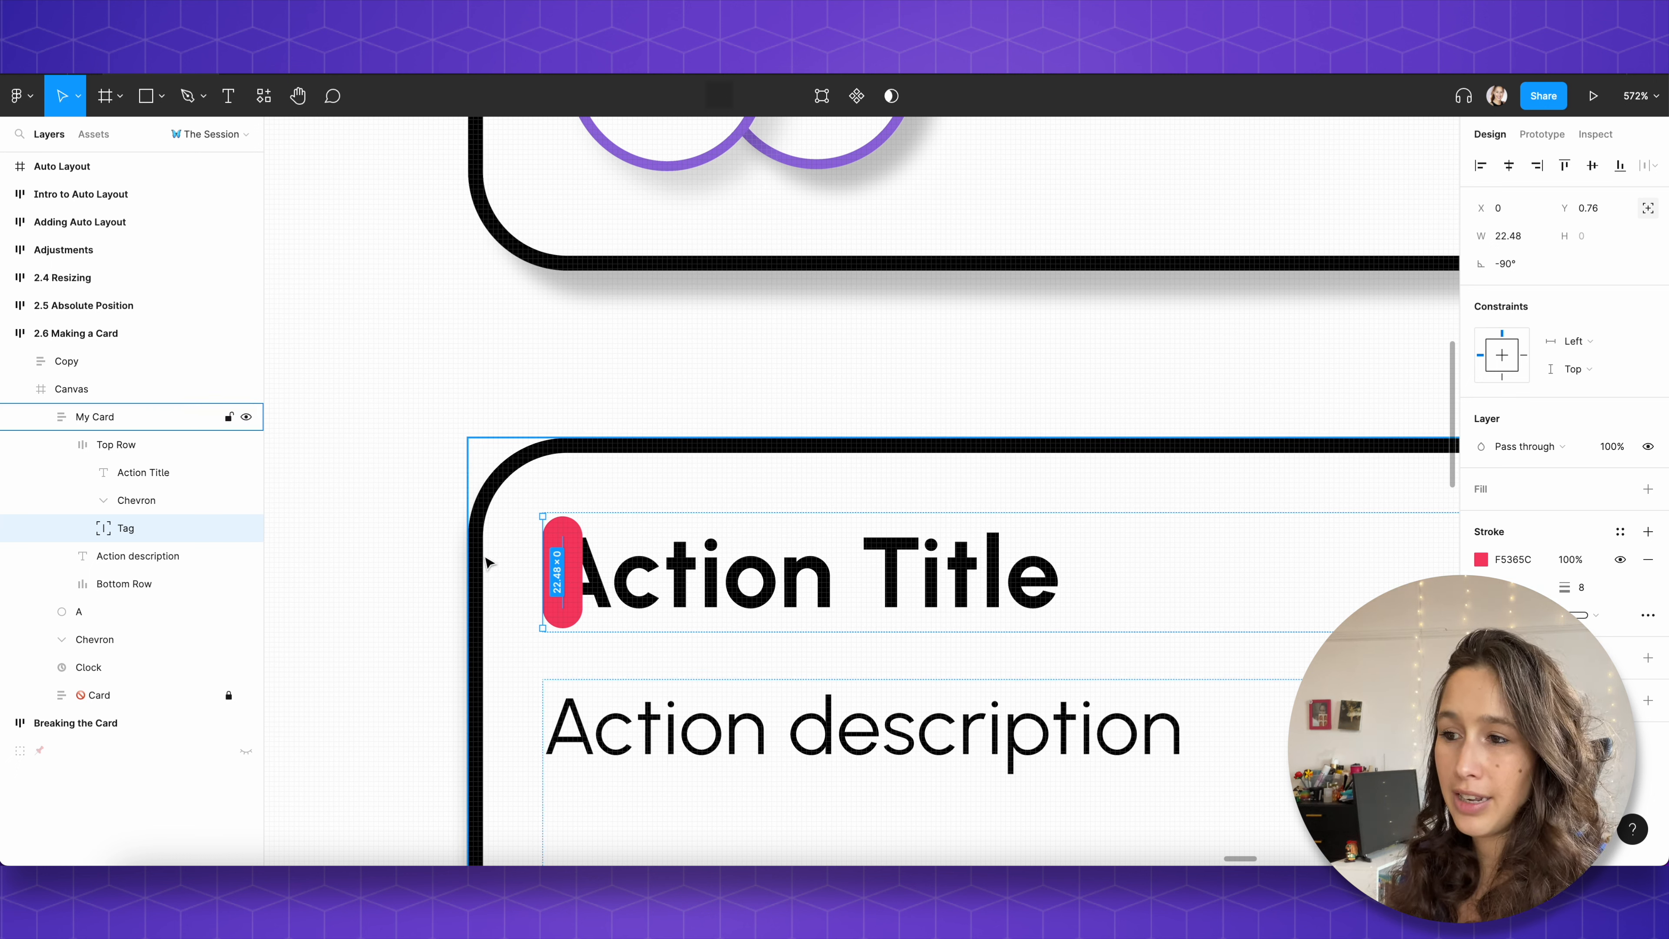
key(Left)
key(Left)
key(Left)
key(Left)
key(Left)
key(Left)
key(Left)
key(Left)
key(Left)
key(Left)
key(Left)
key(Left)
key(Left)
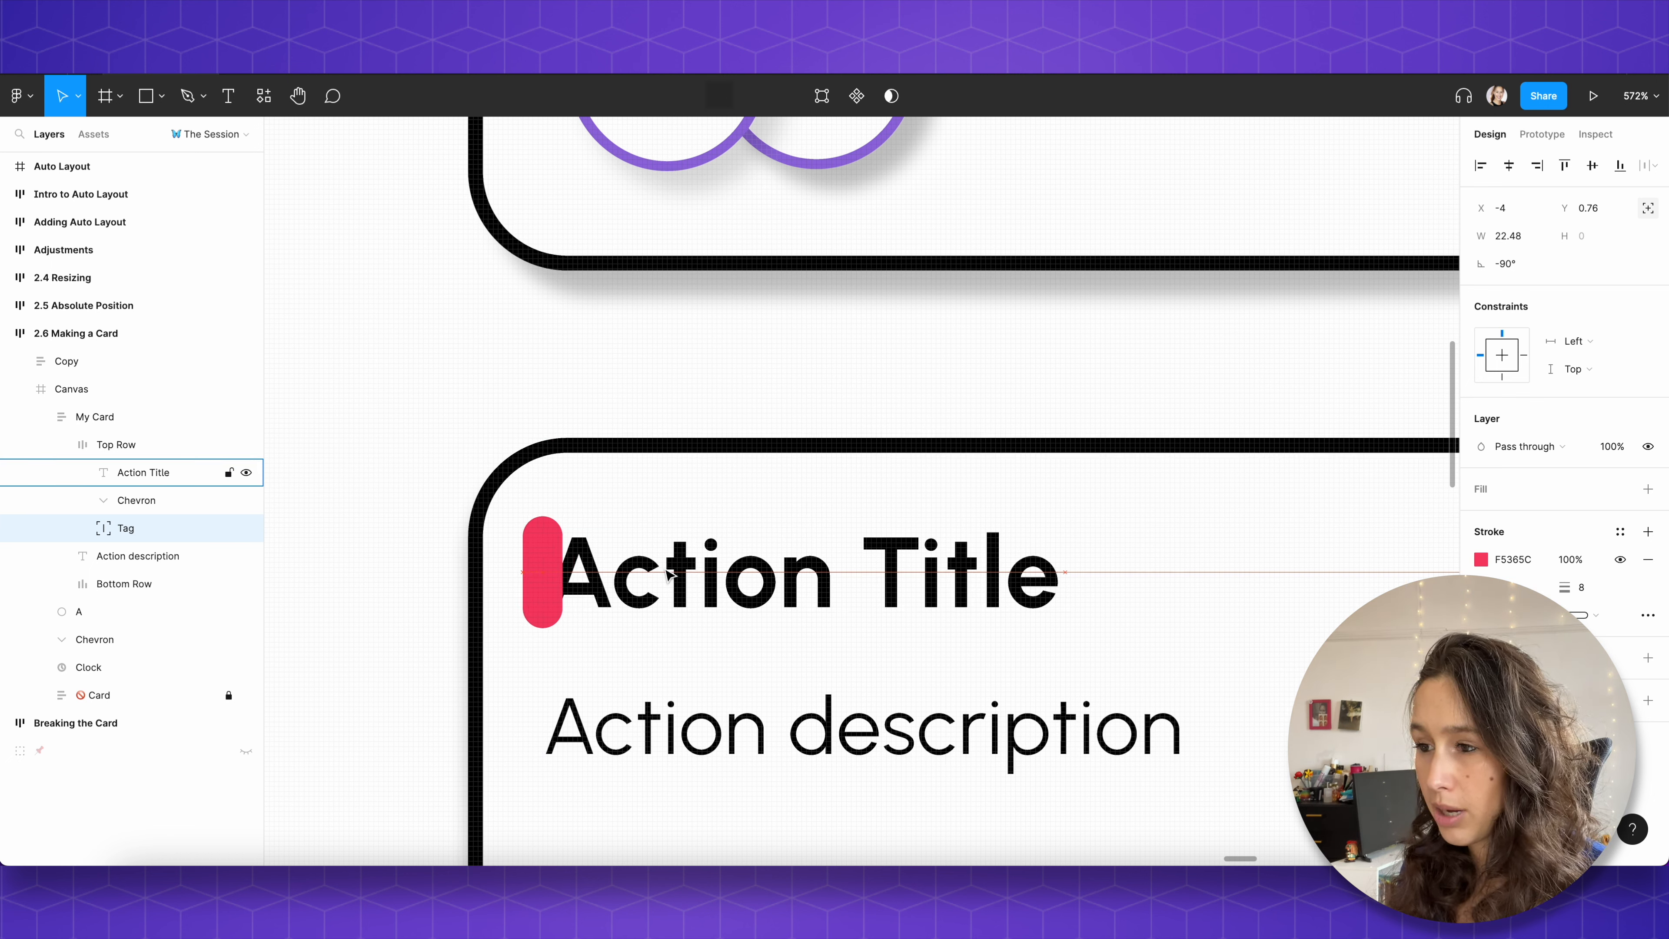
key(Left)
key(Left)
key(Left)
key(Left)
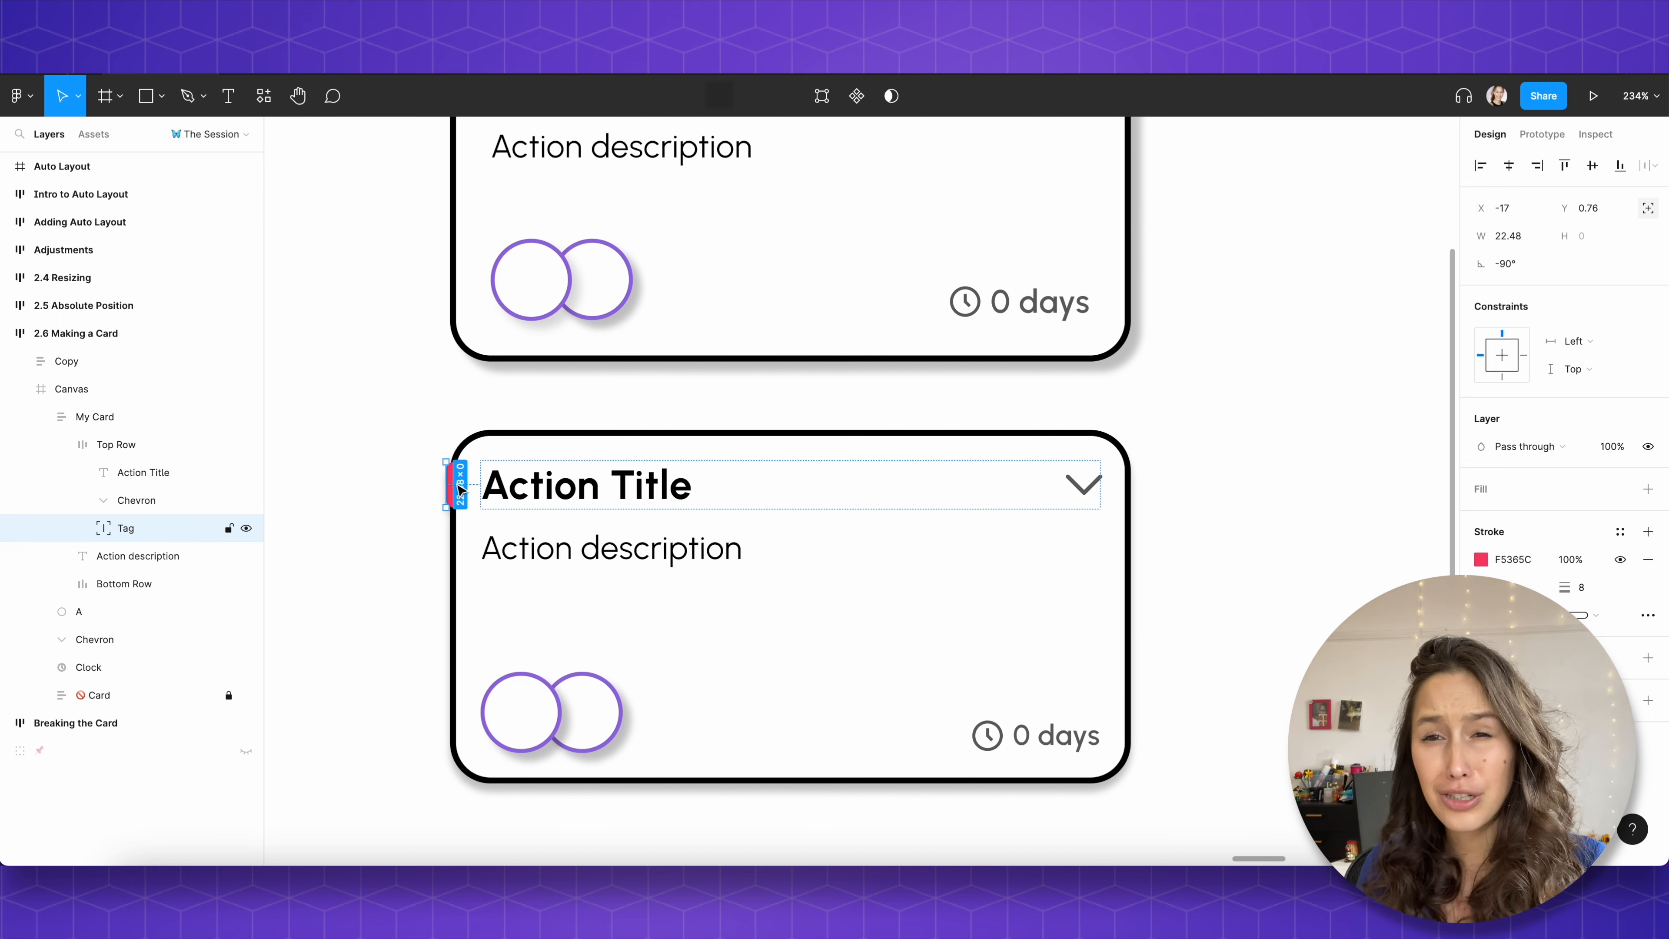
click(519, 488)
click(379, 490)
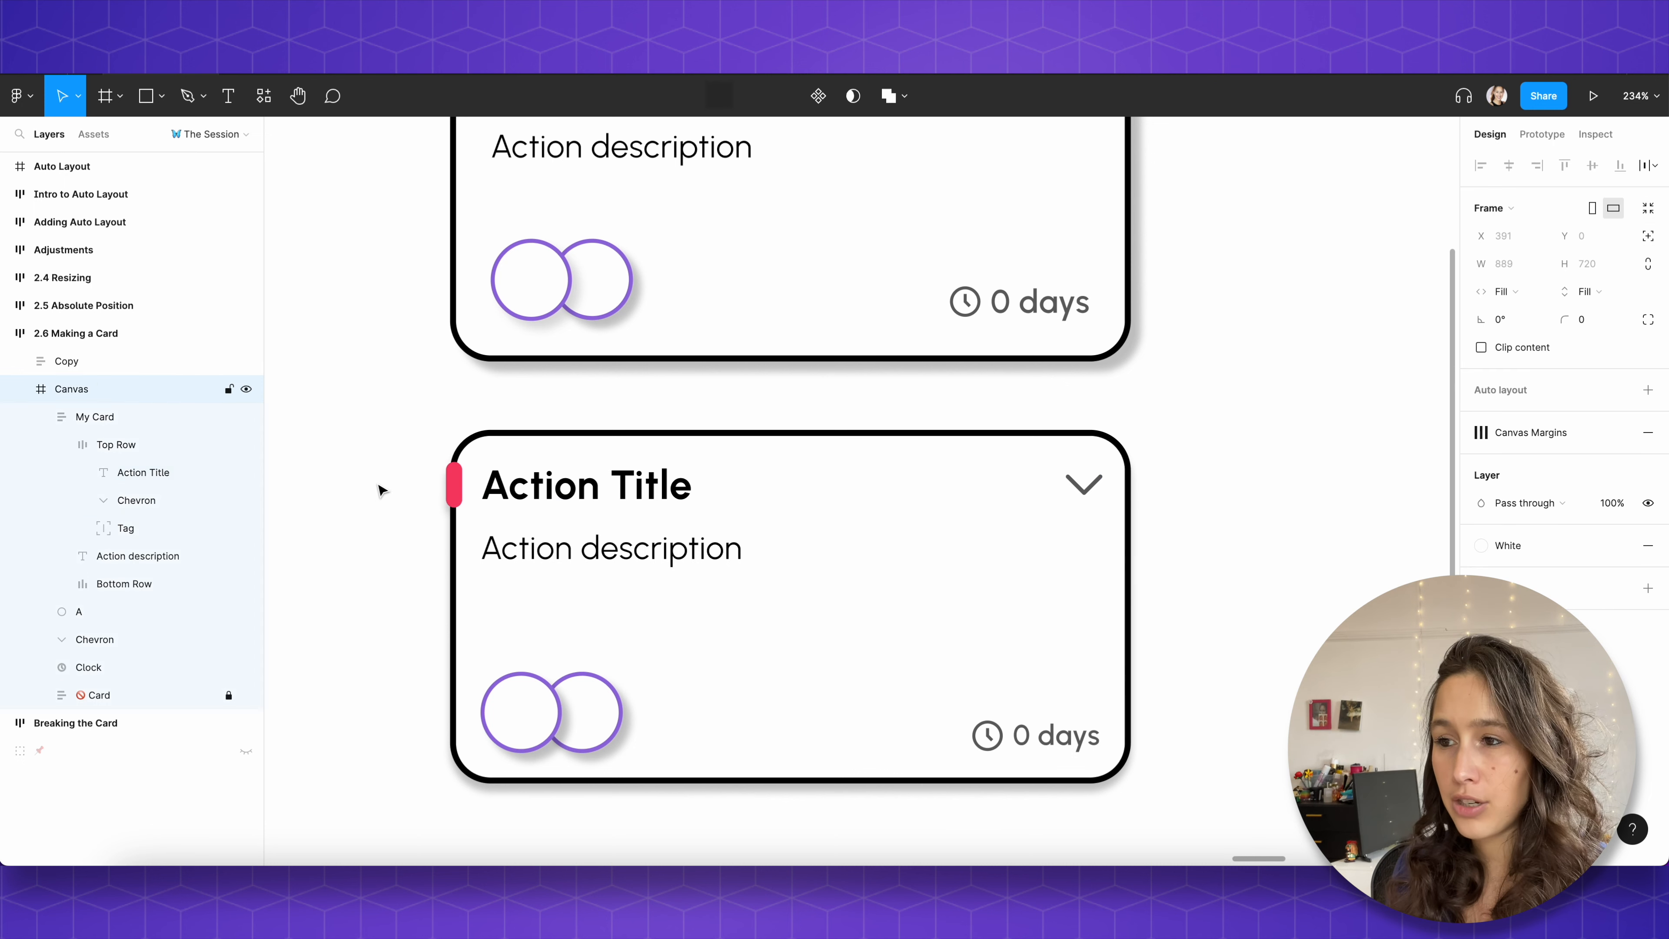
Step: Set the Tag's vertical constraint to Top and bottom
double_click(526, 486)
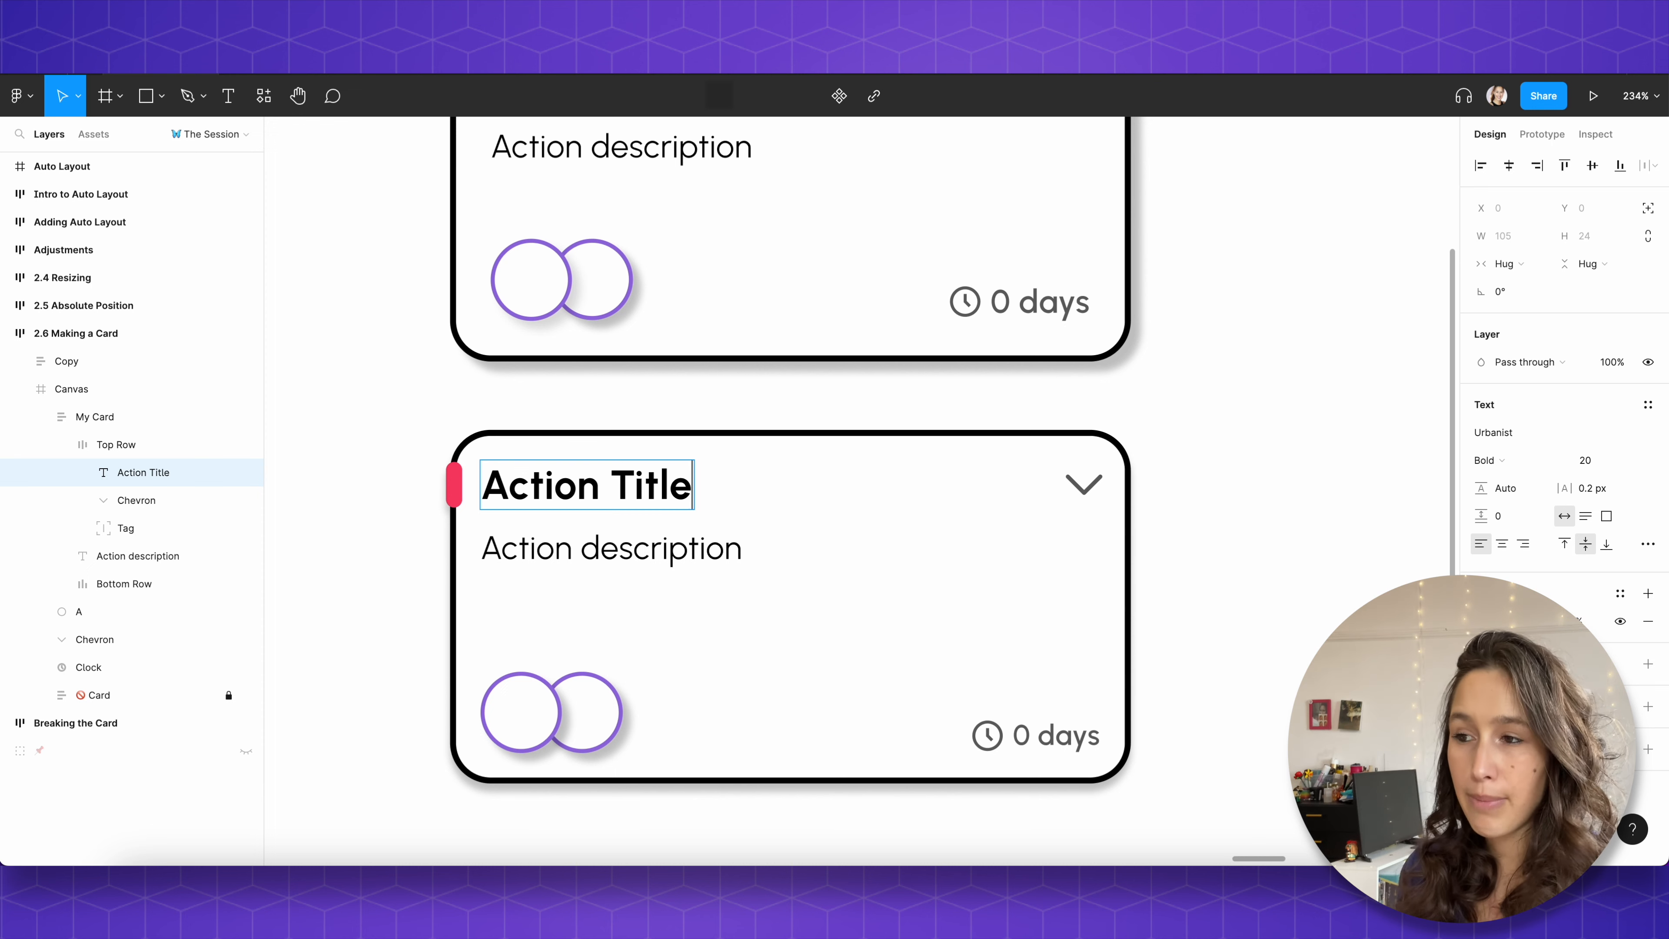
click(453, 490)
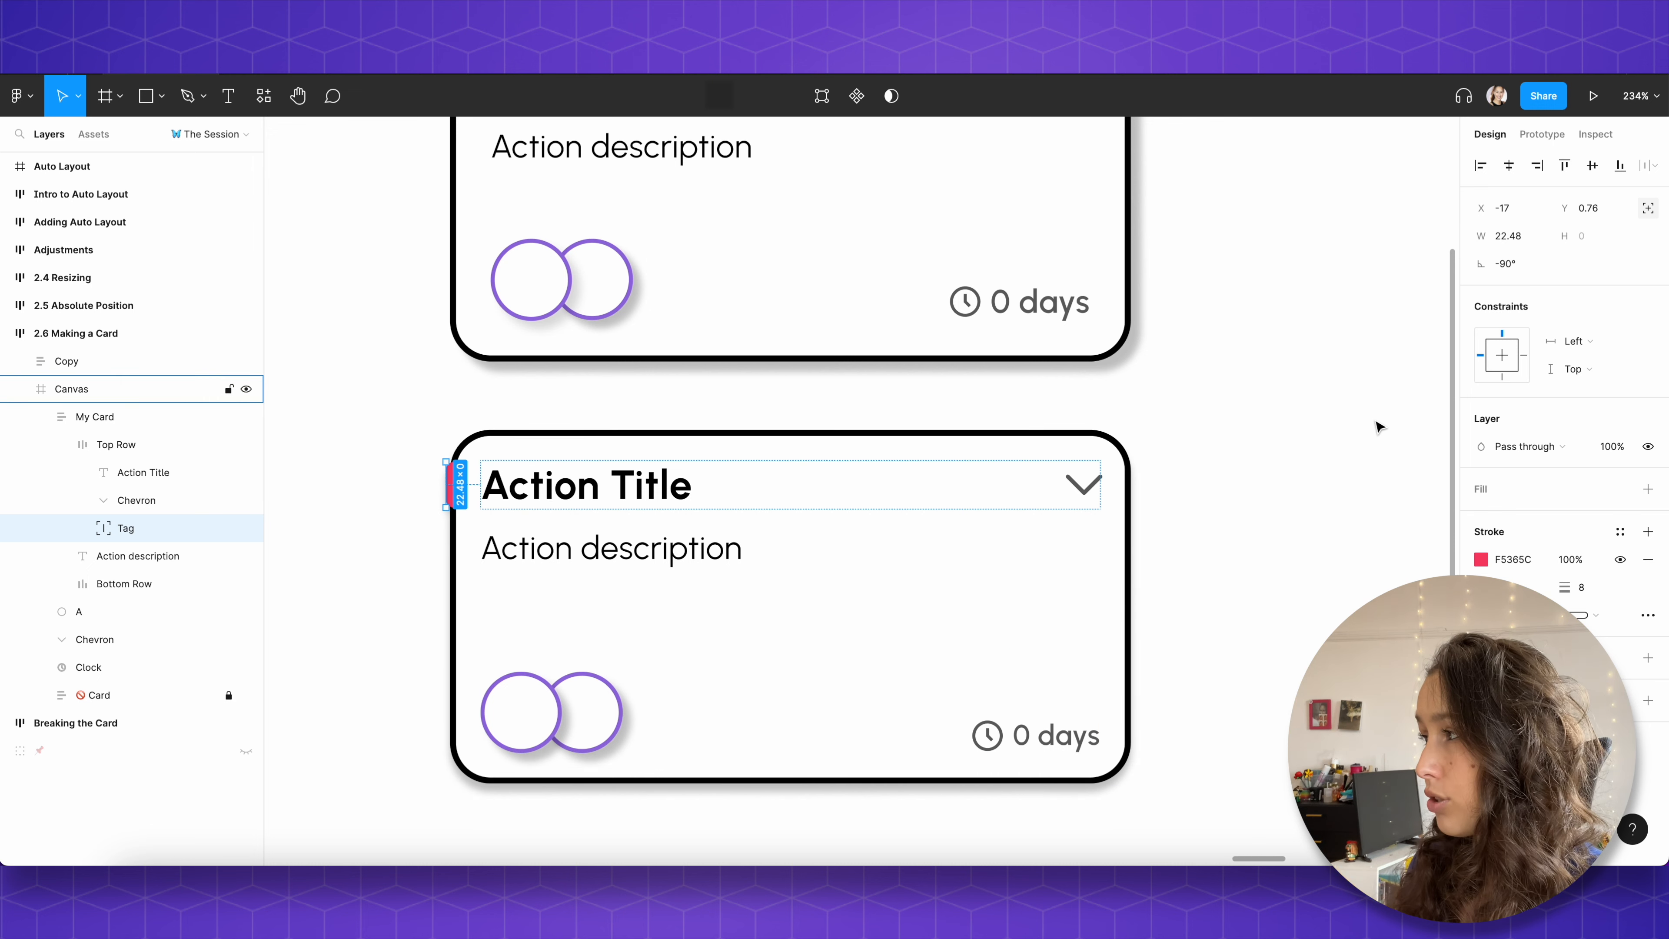
click(1580, 378)
click(1585, 414)
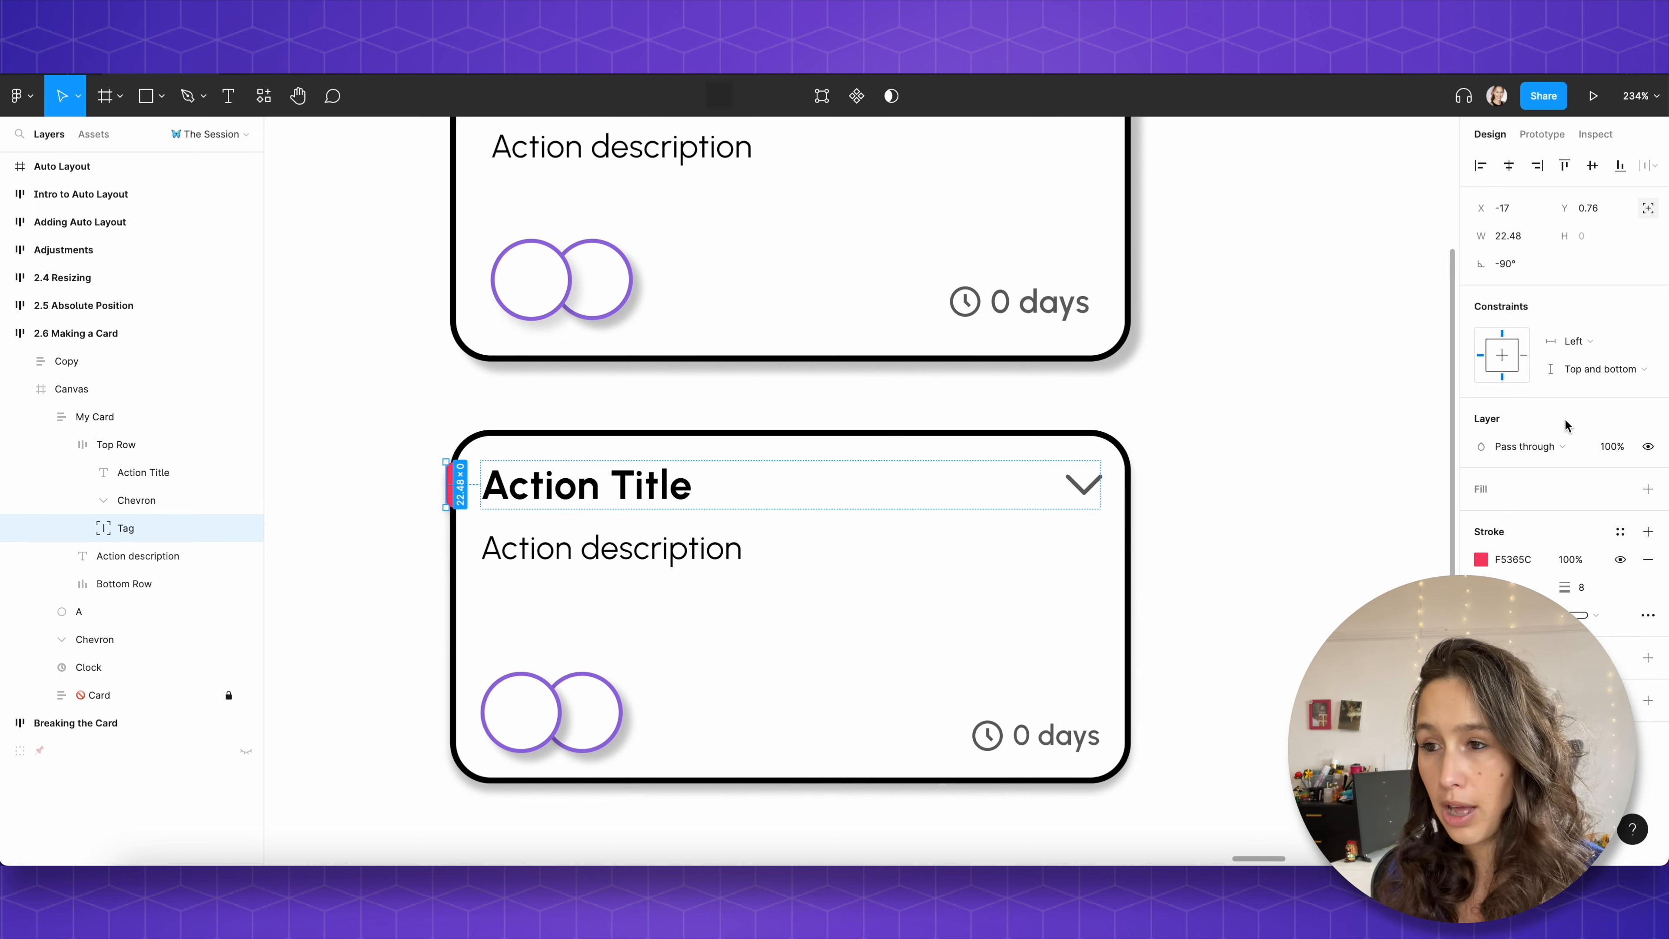
Step: Test how the Tag stretches by adding two line breaks after My Card's Action Title, and remove them again
click(156, 450)
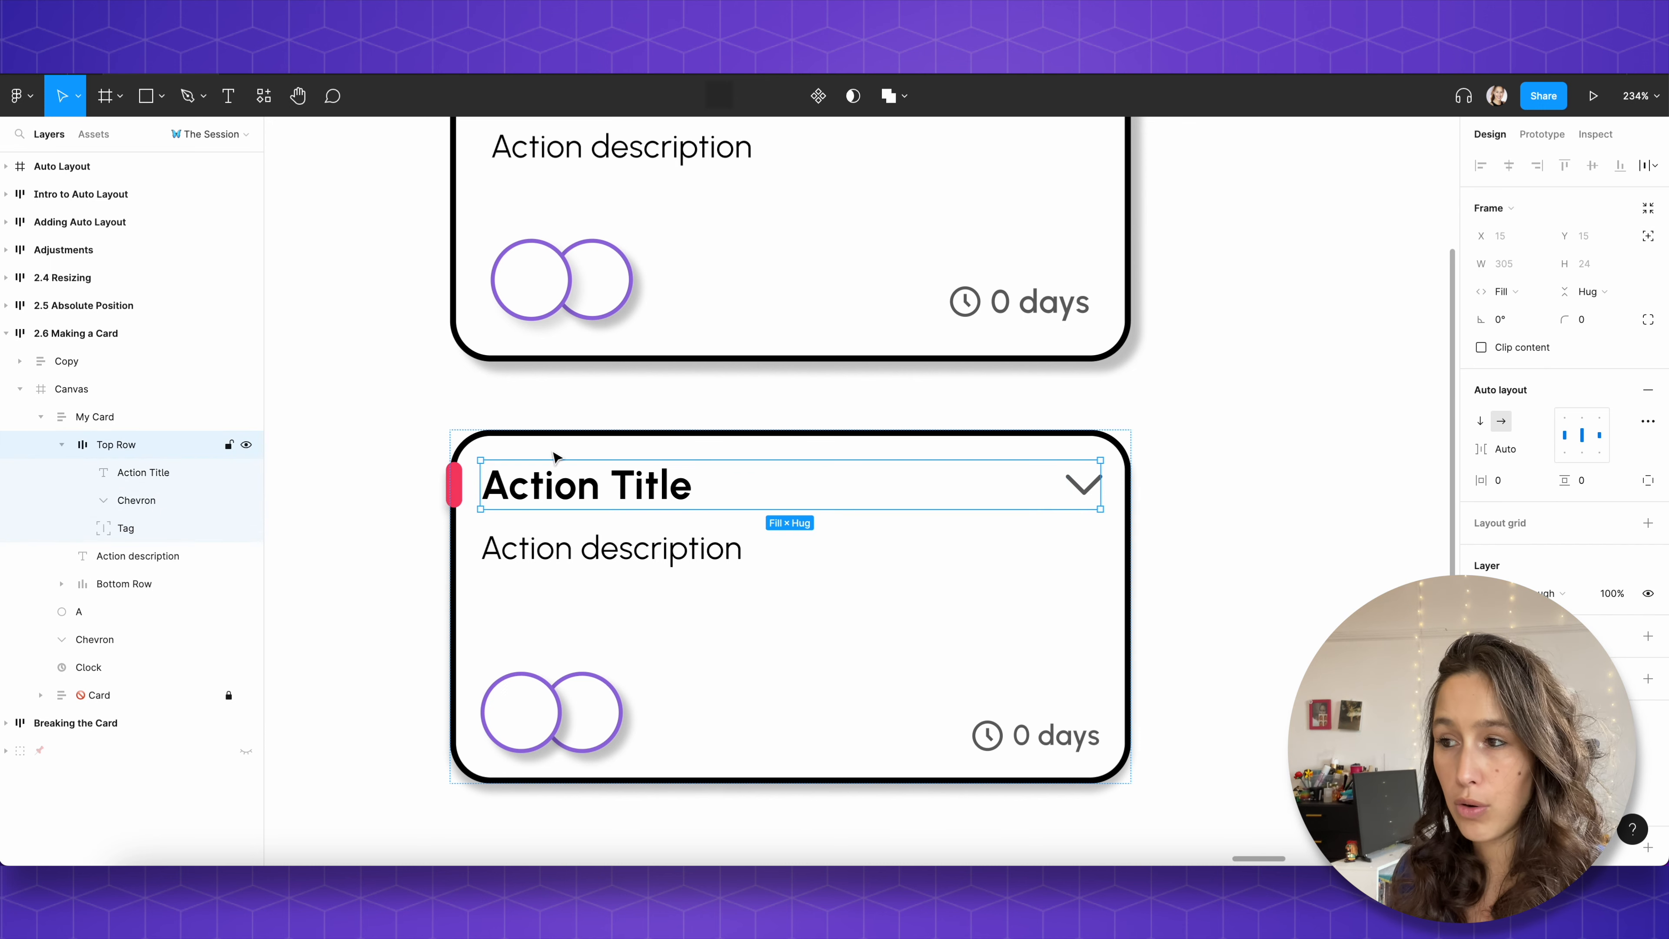
double_click(689, 485)
double_click(690, 486)
click(690, 485)
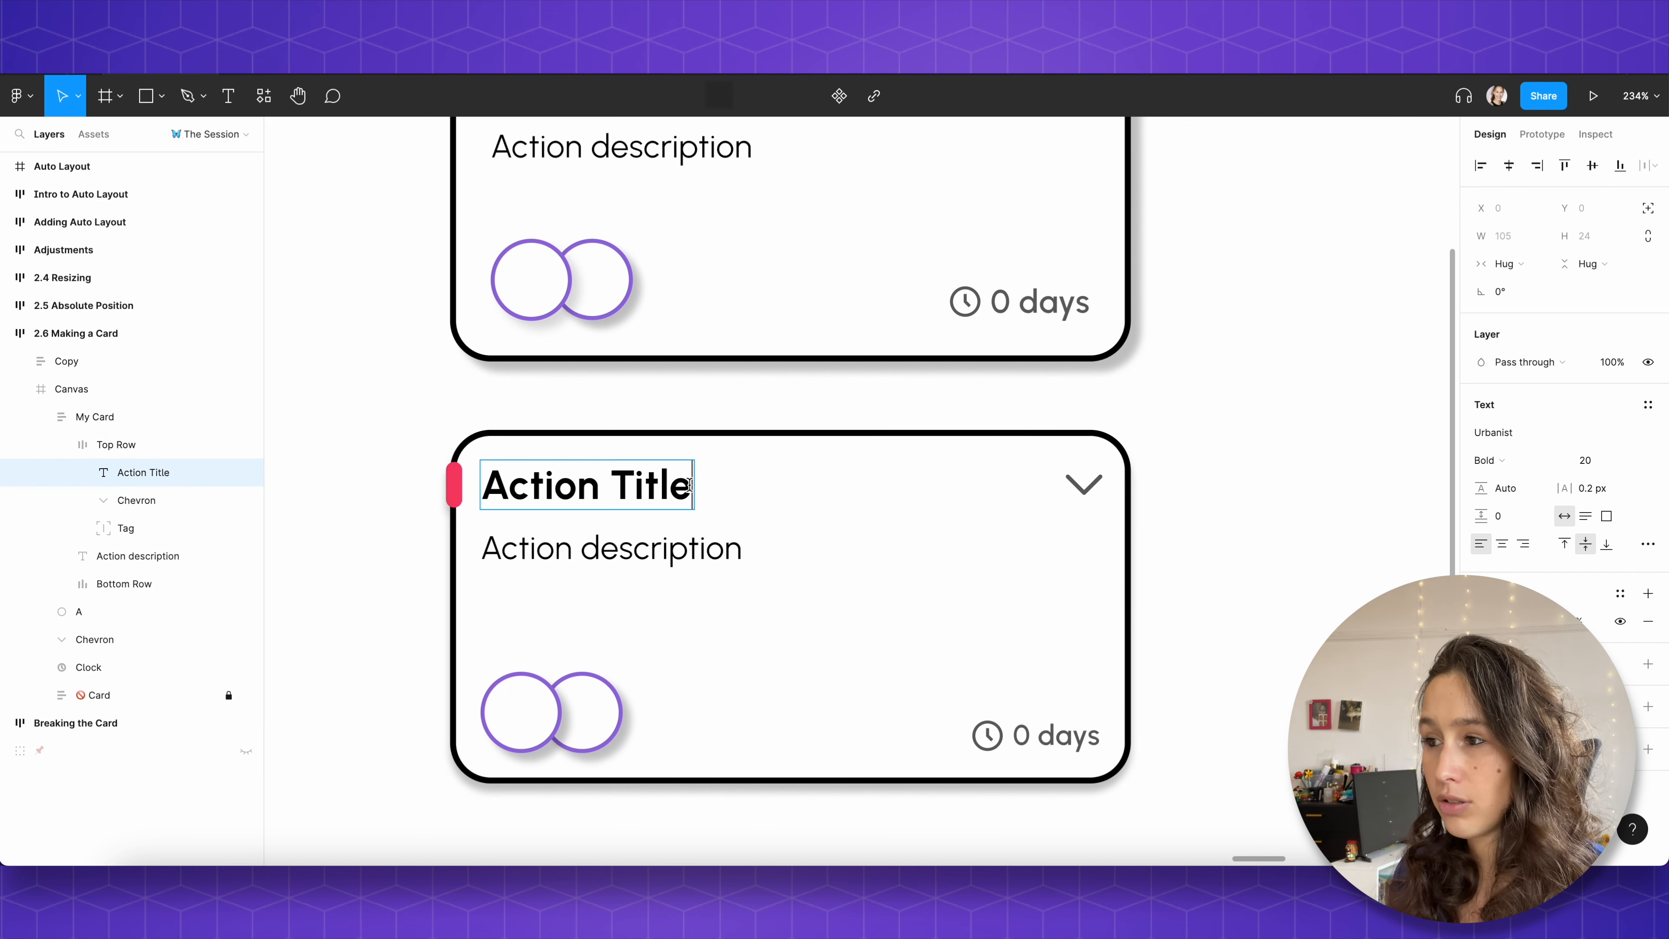
key(Return)
key(Return)
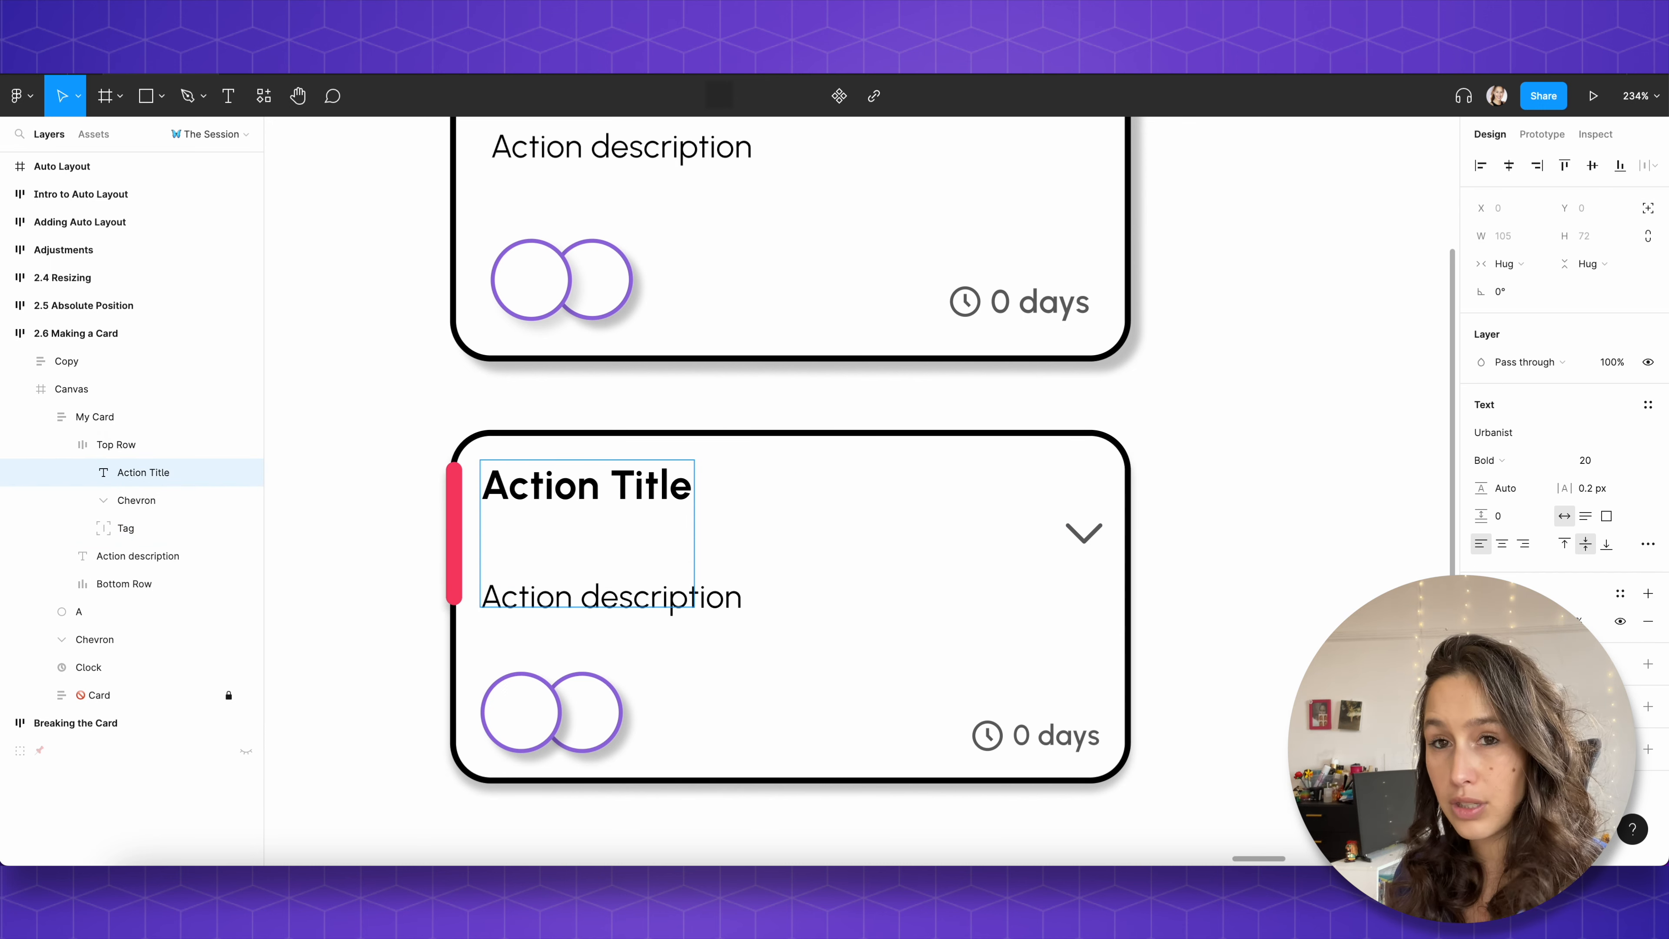
key(BackSpace)
key(BackSpace)
key(BackSpace)
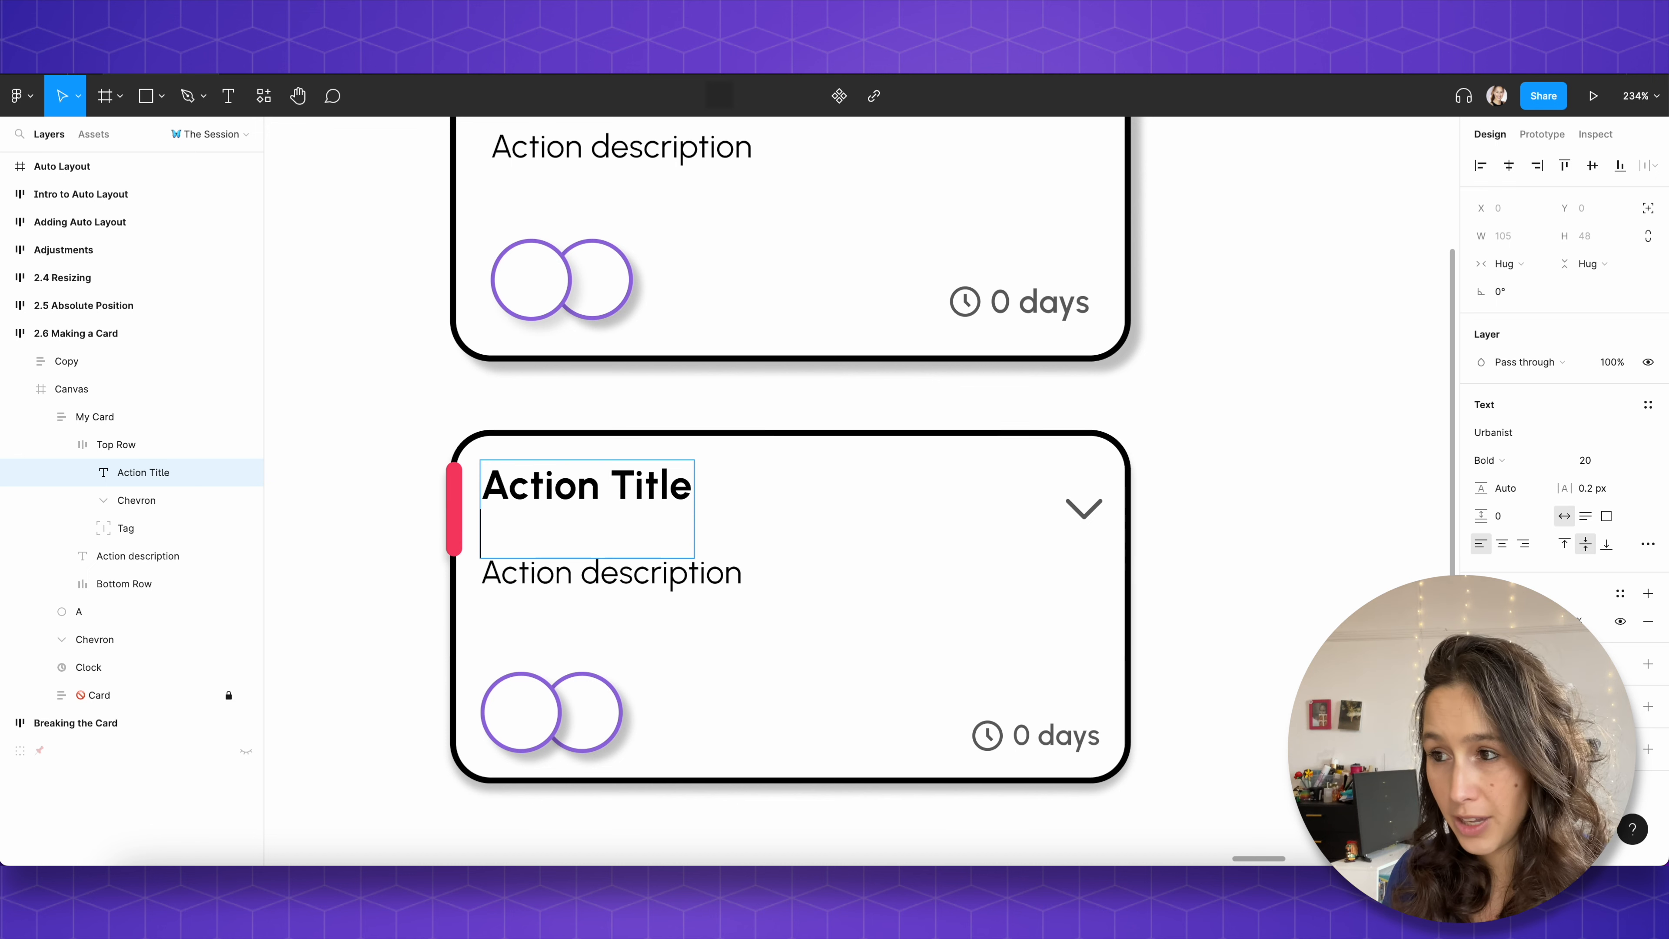
text(e)
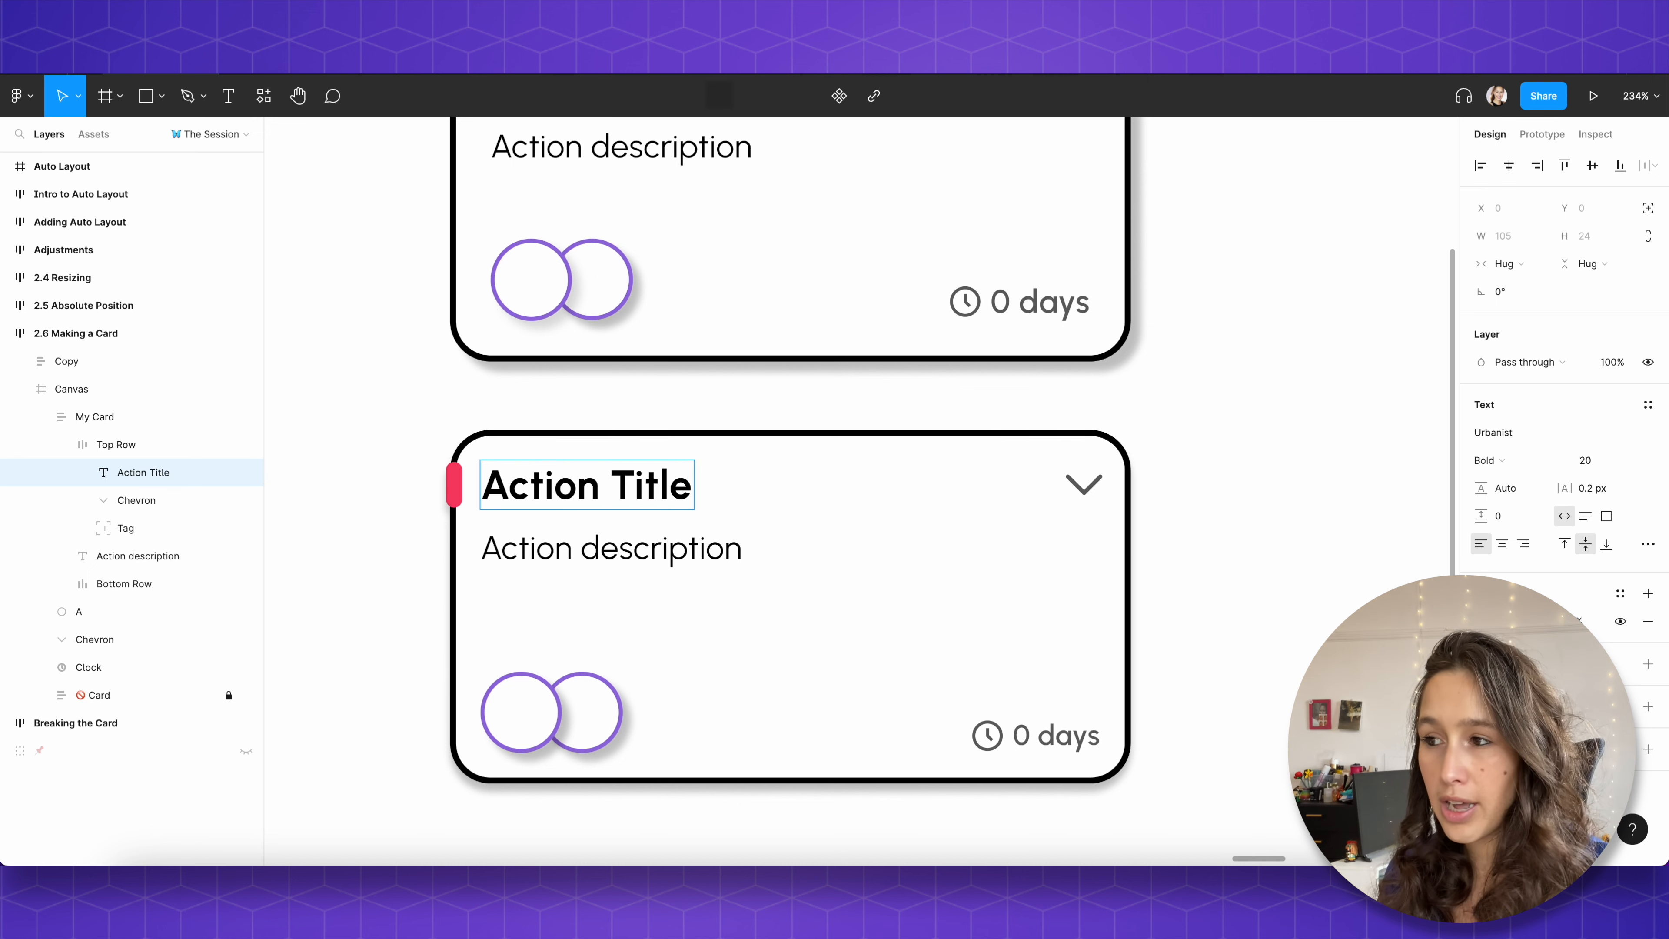
click(146, 443)
click(107, 418)
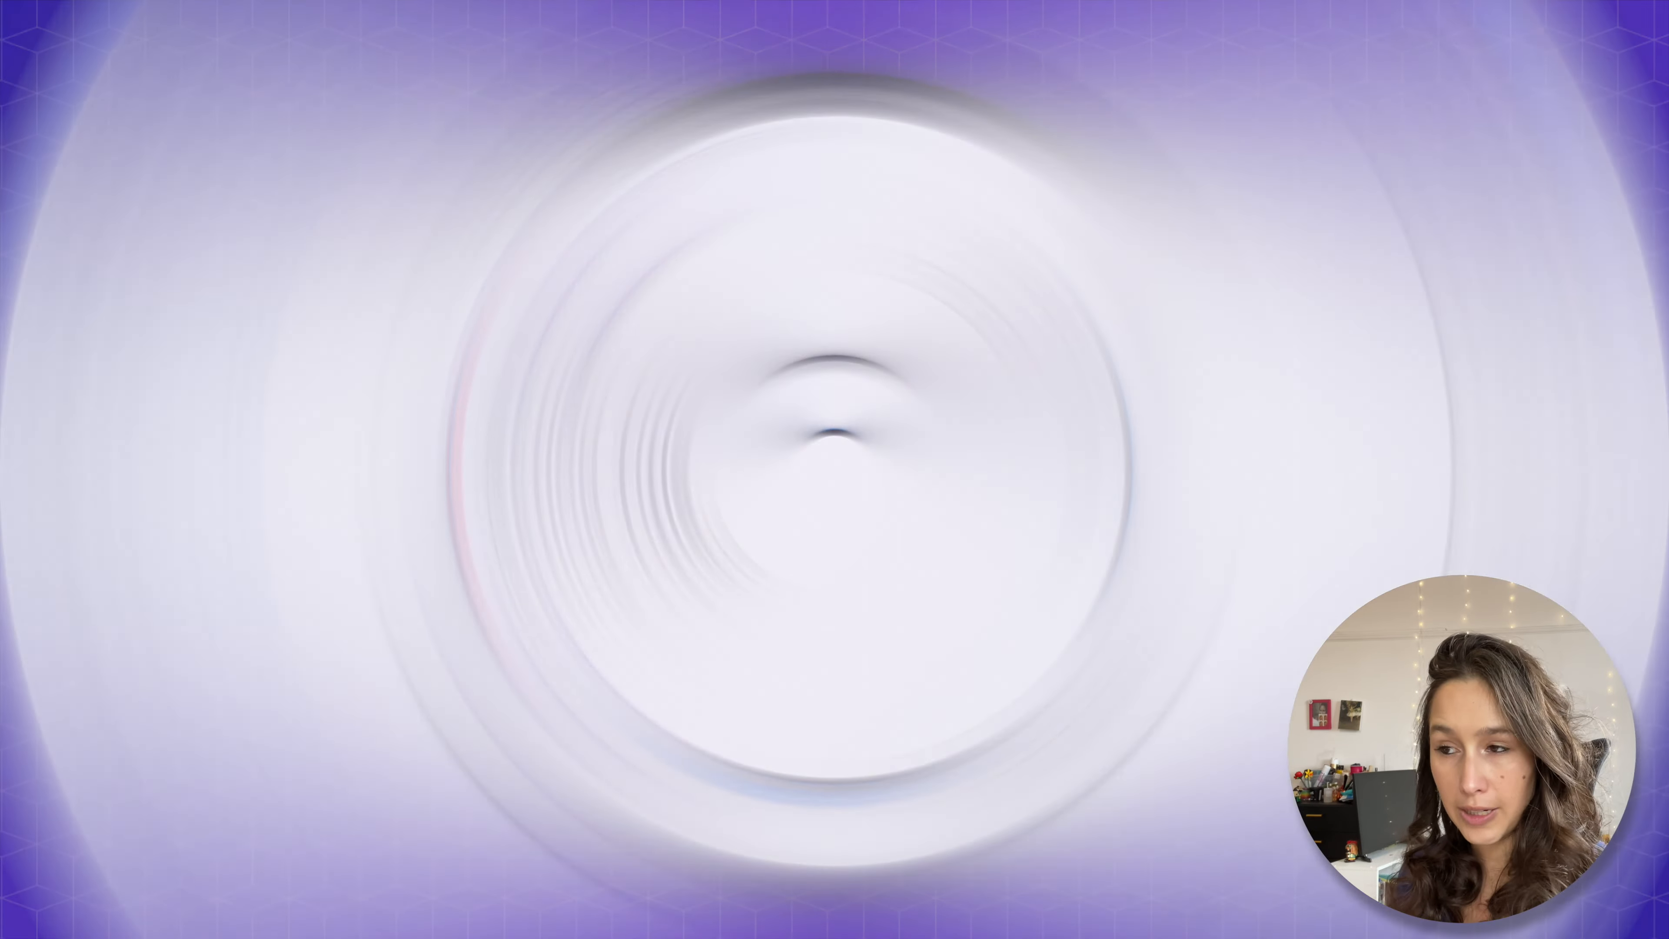
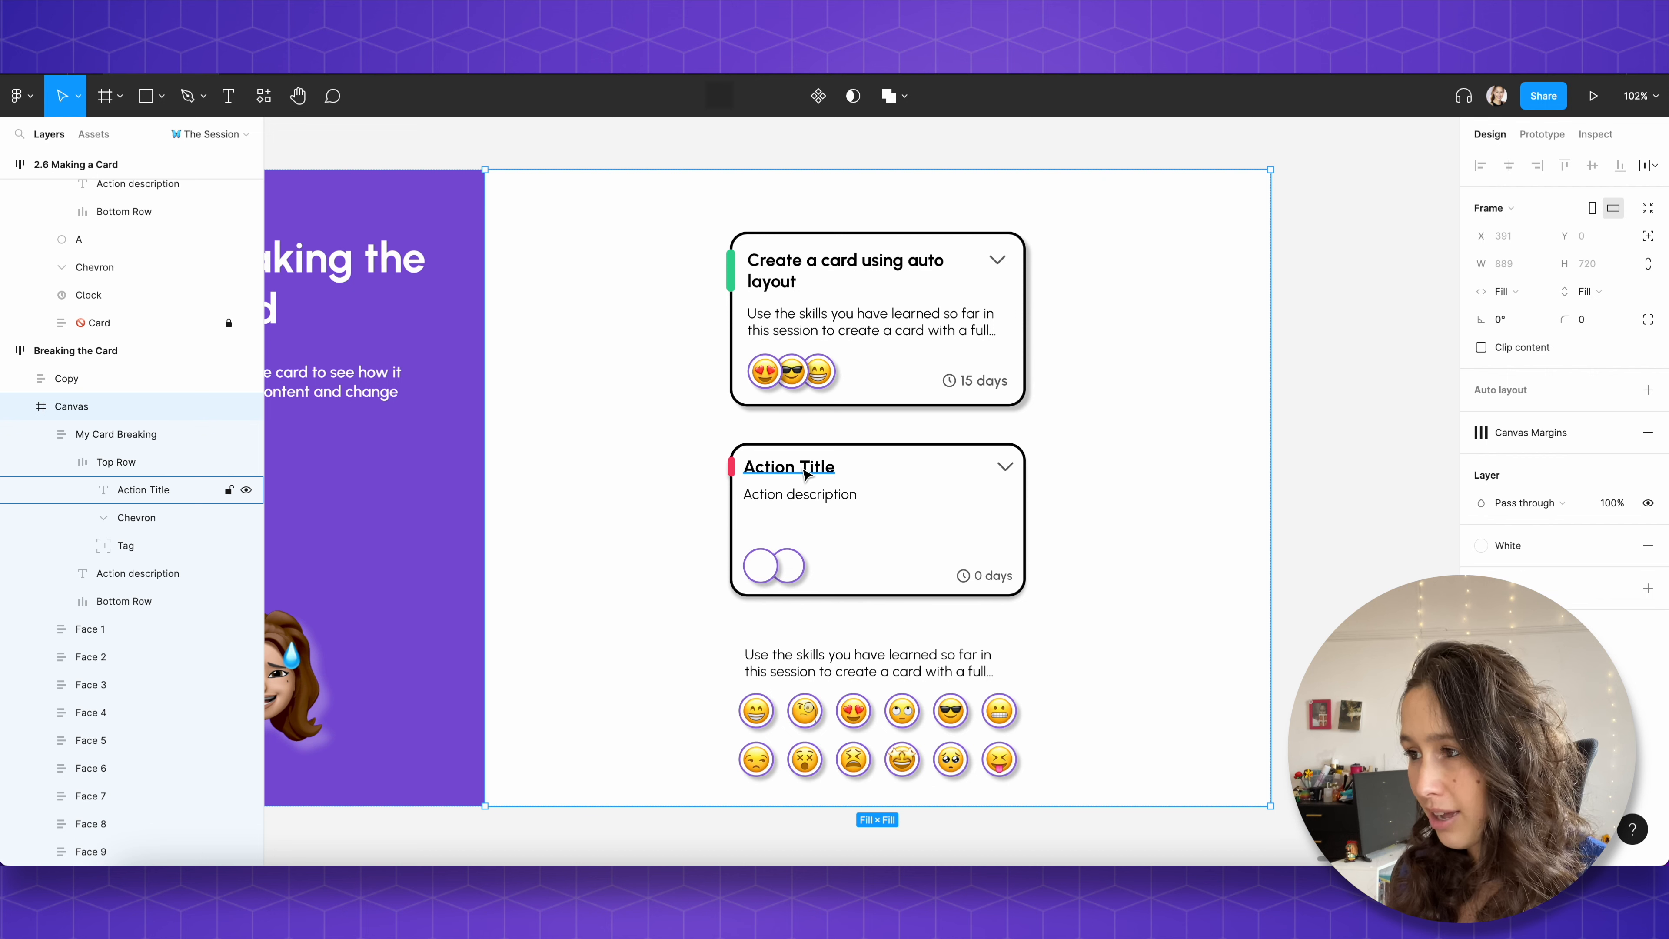
Step: Change My Card's Action Title text to "Create a card using auto layout" and move the card up to Y 286
click(808, 472)
double_click(807, 472)
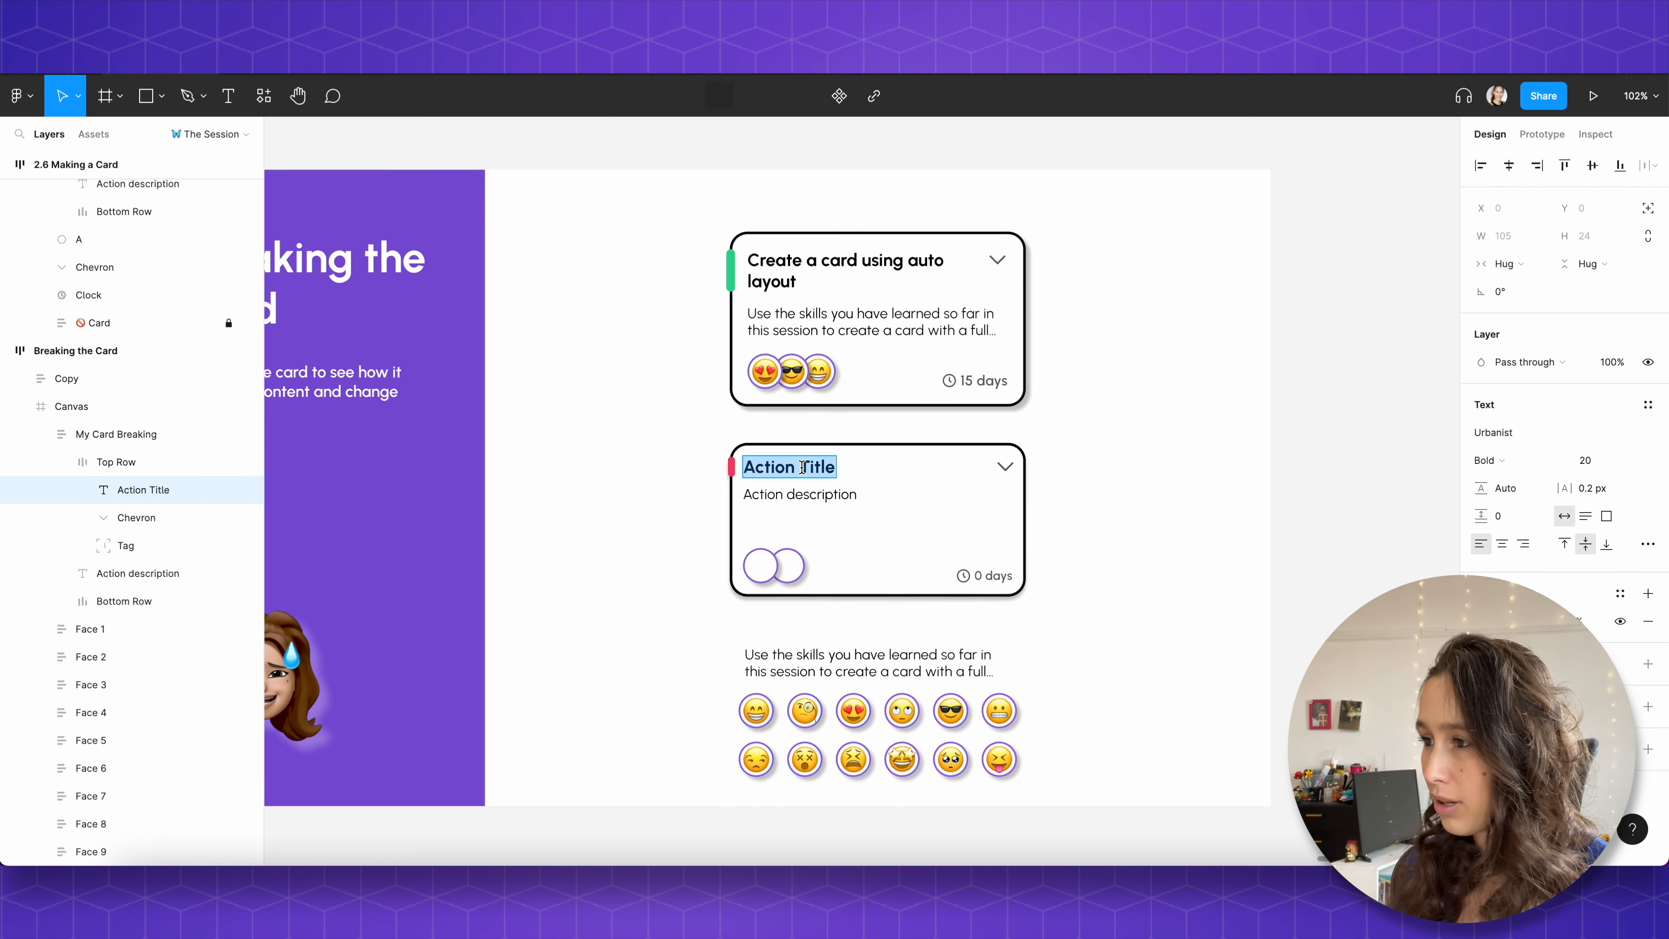
text(Create)
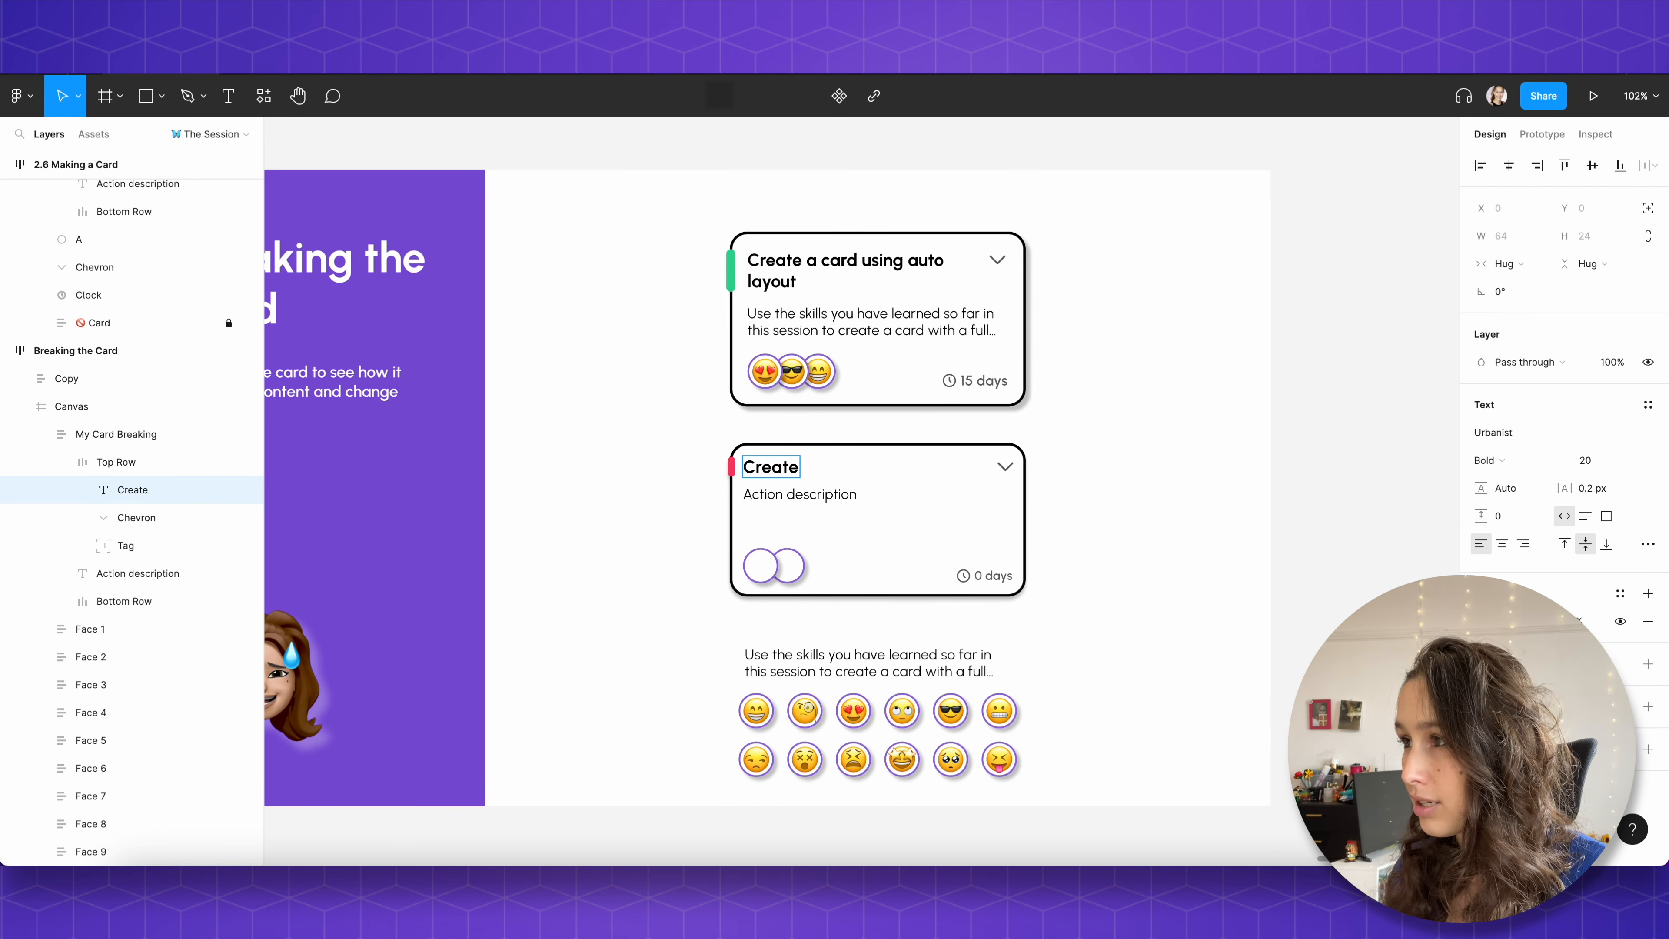
text( a card using auto layout)
key(Escape)
key(Escape)
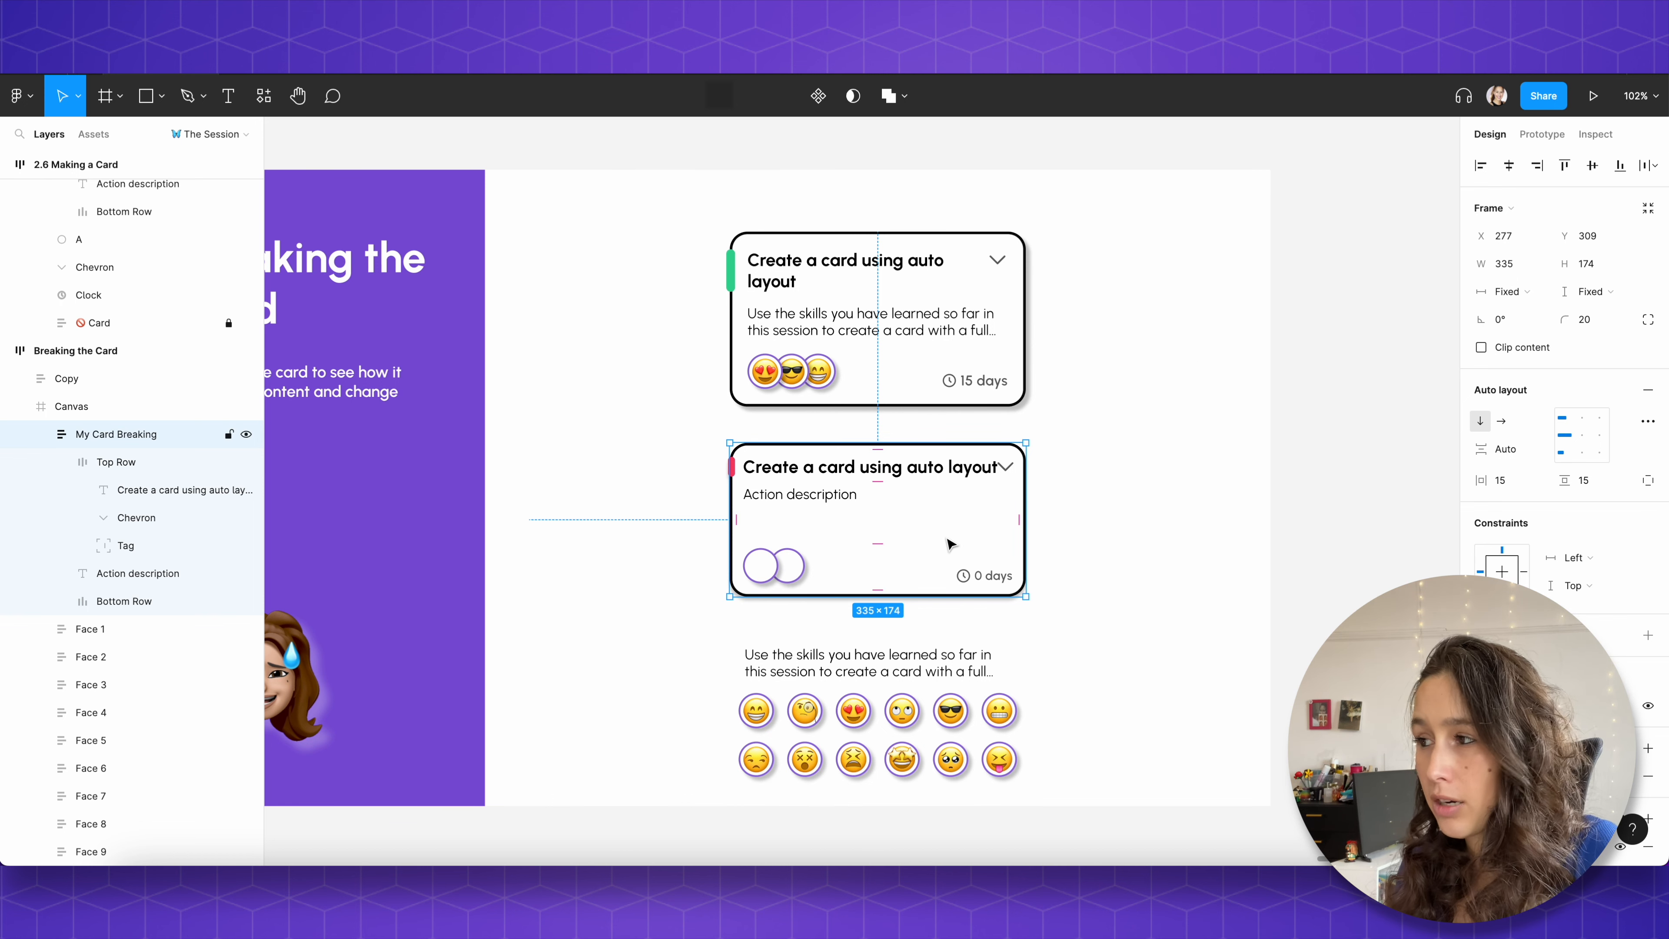
drag(950, 544, 954, 524)
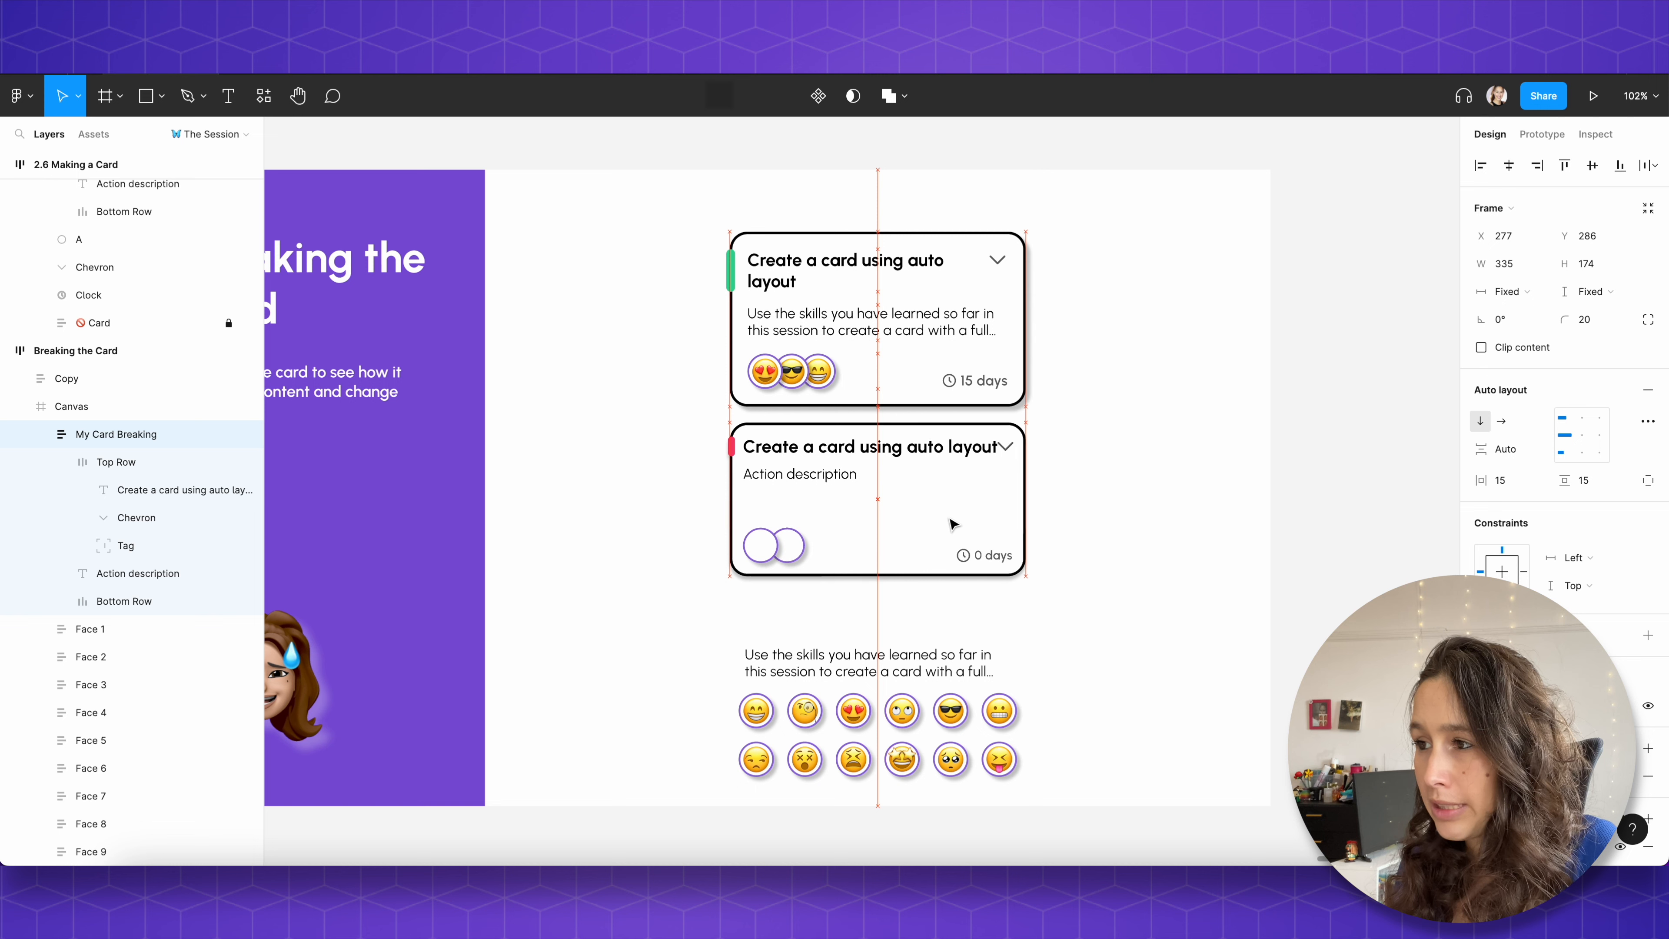
Step: Try a manual line break before "layout" in My Card's title, and remove it again
click(992, 454)
click(993, 454)
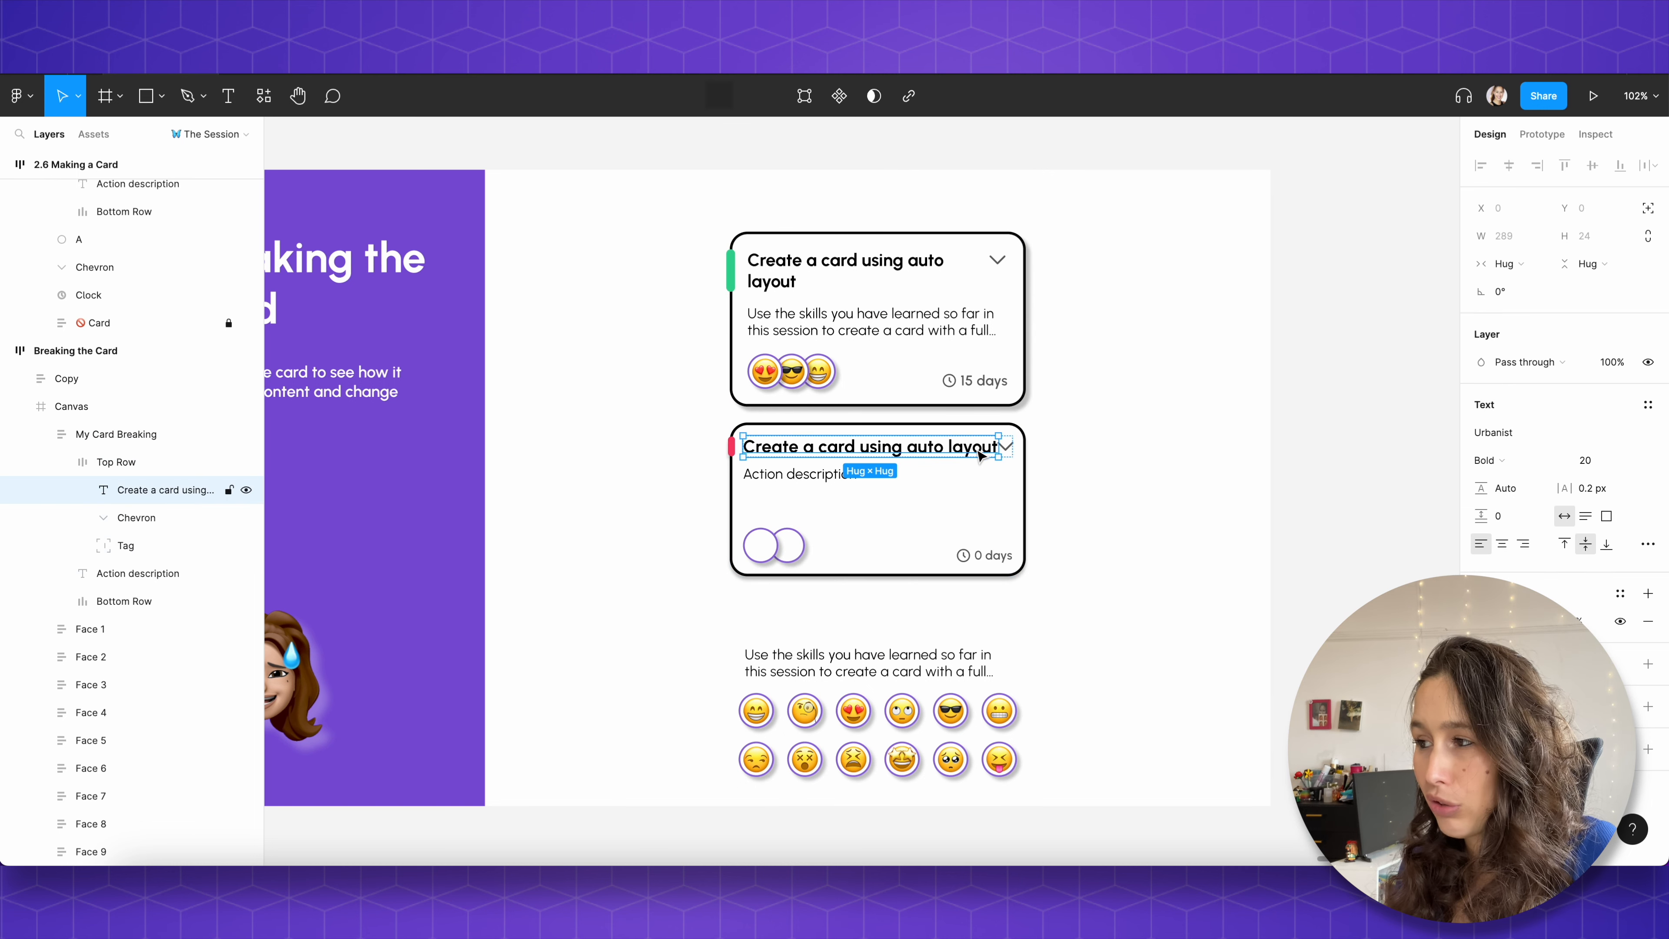
double_click(953, 447)
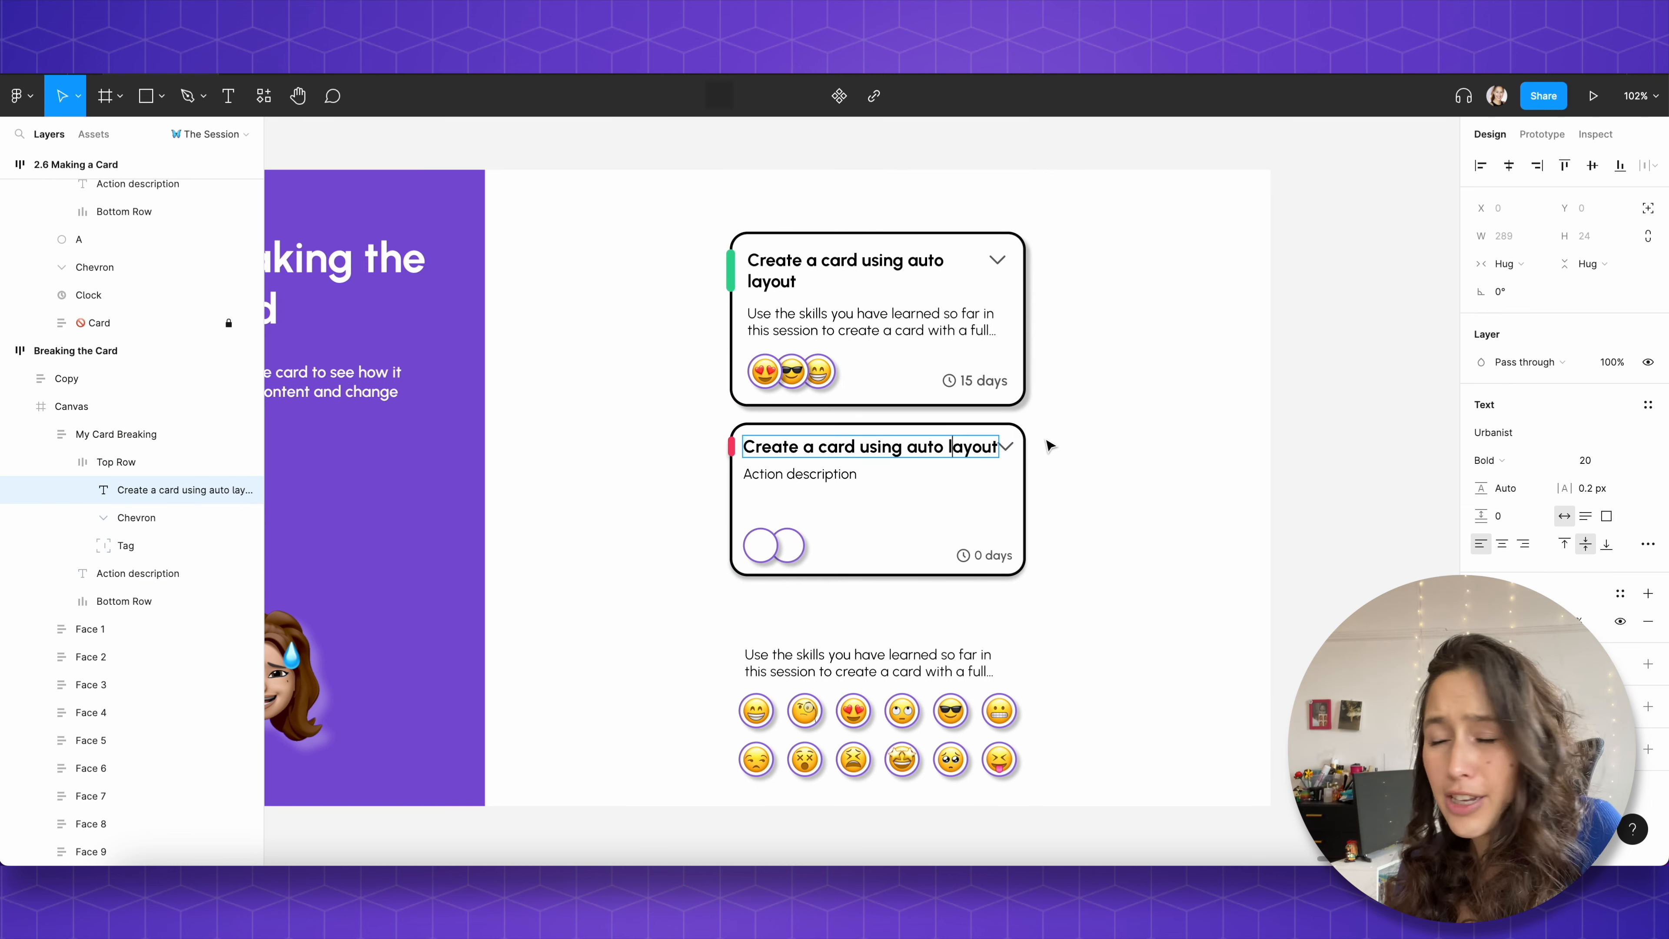
key(Return)
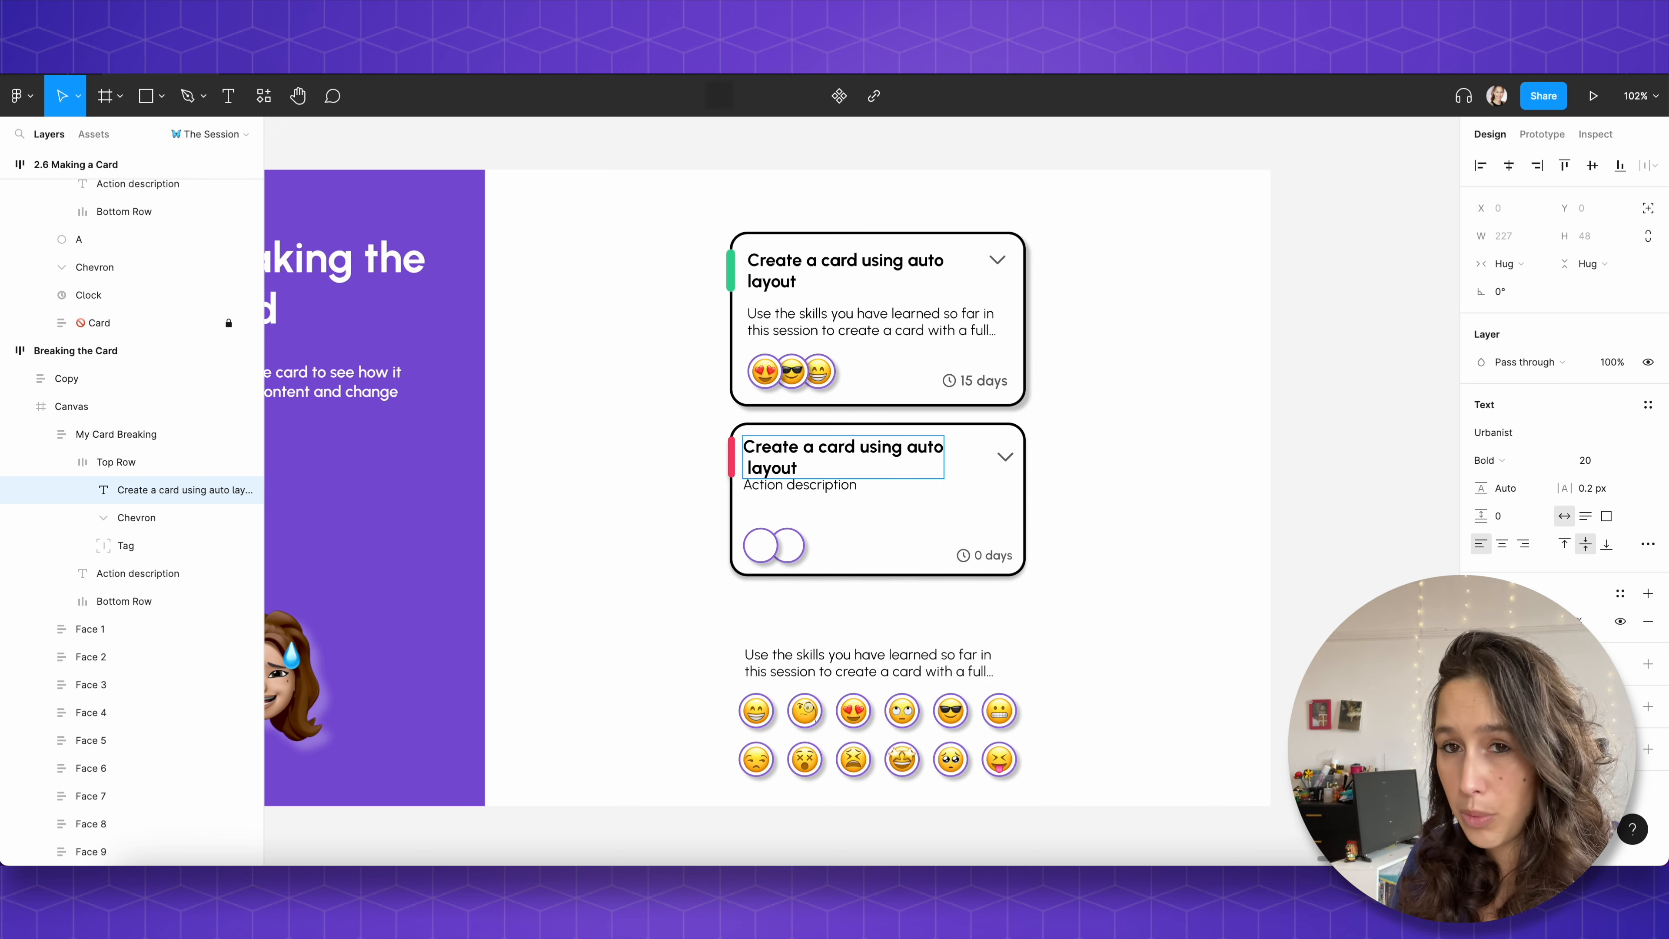
key(BackSpace)
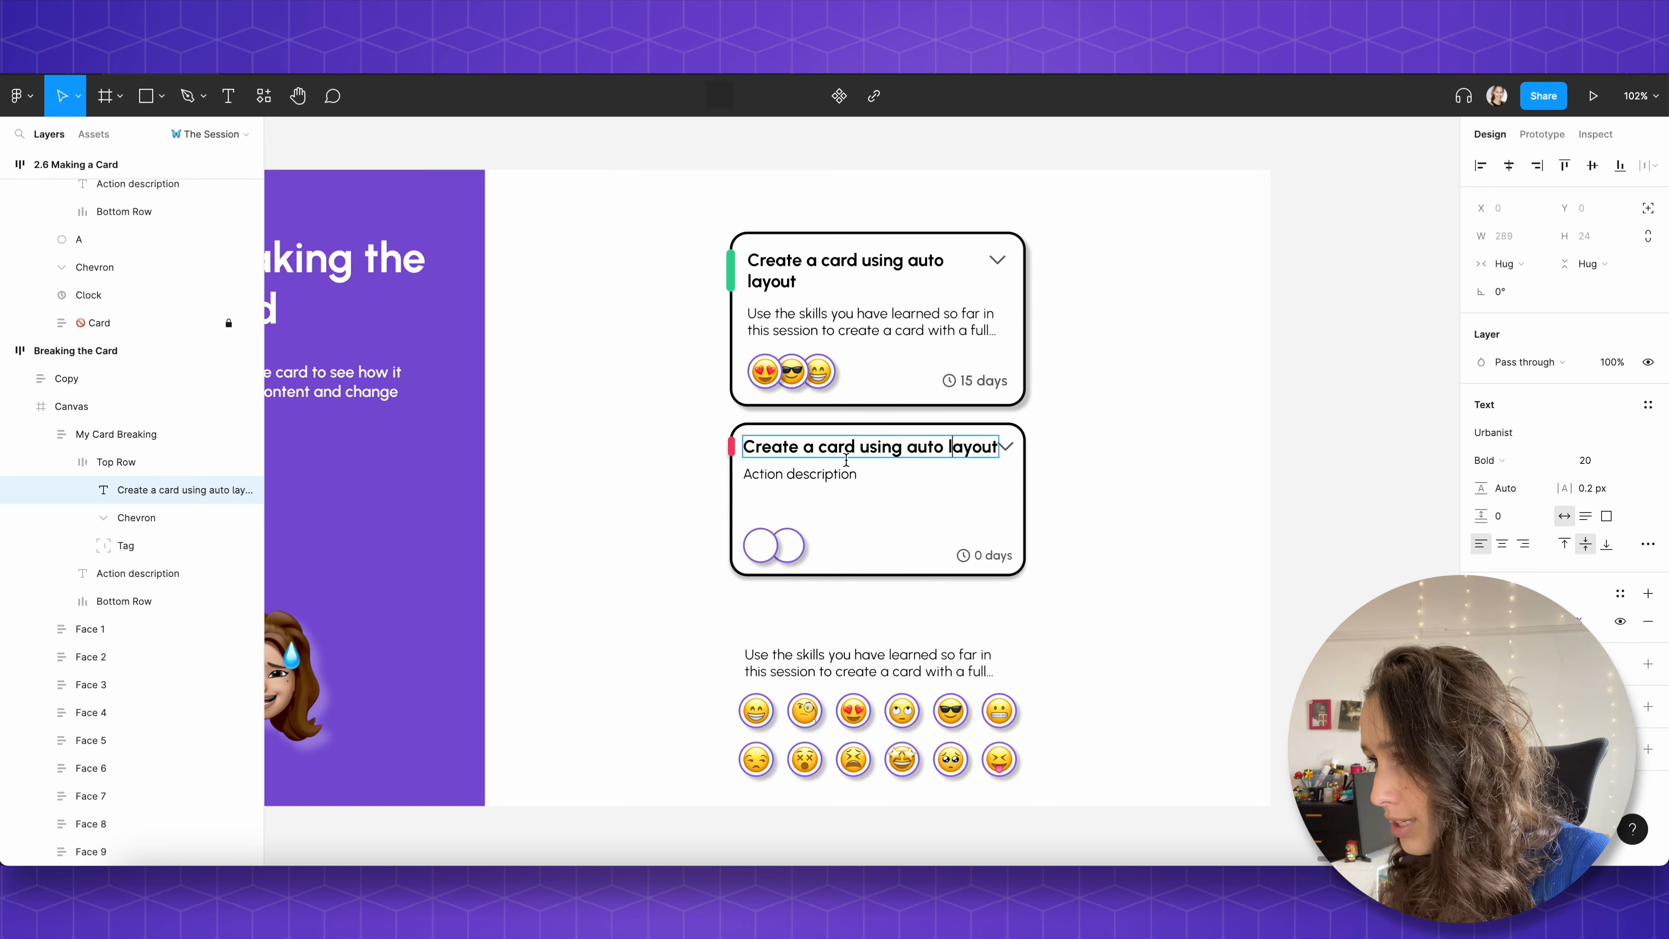
key(Escape)
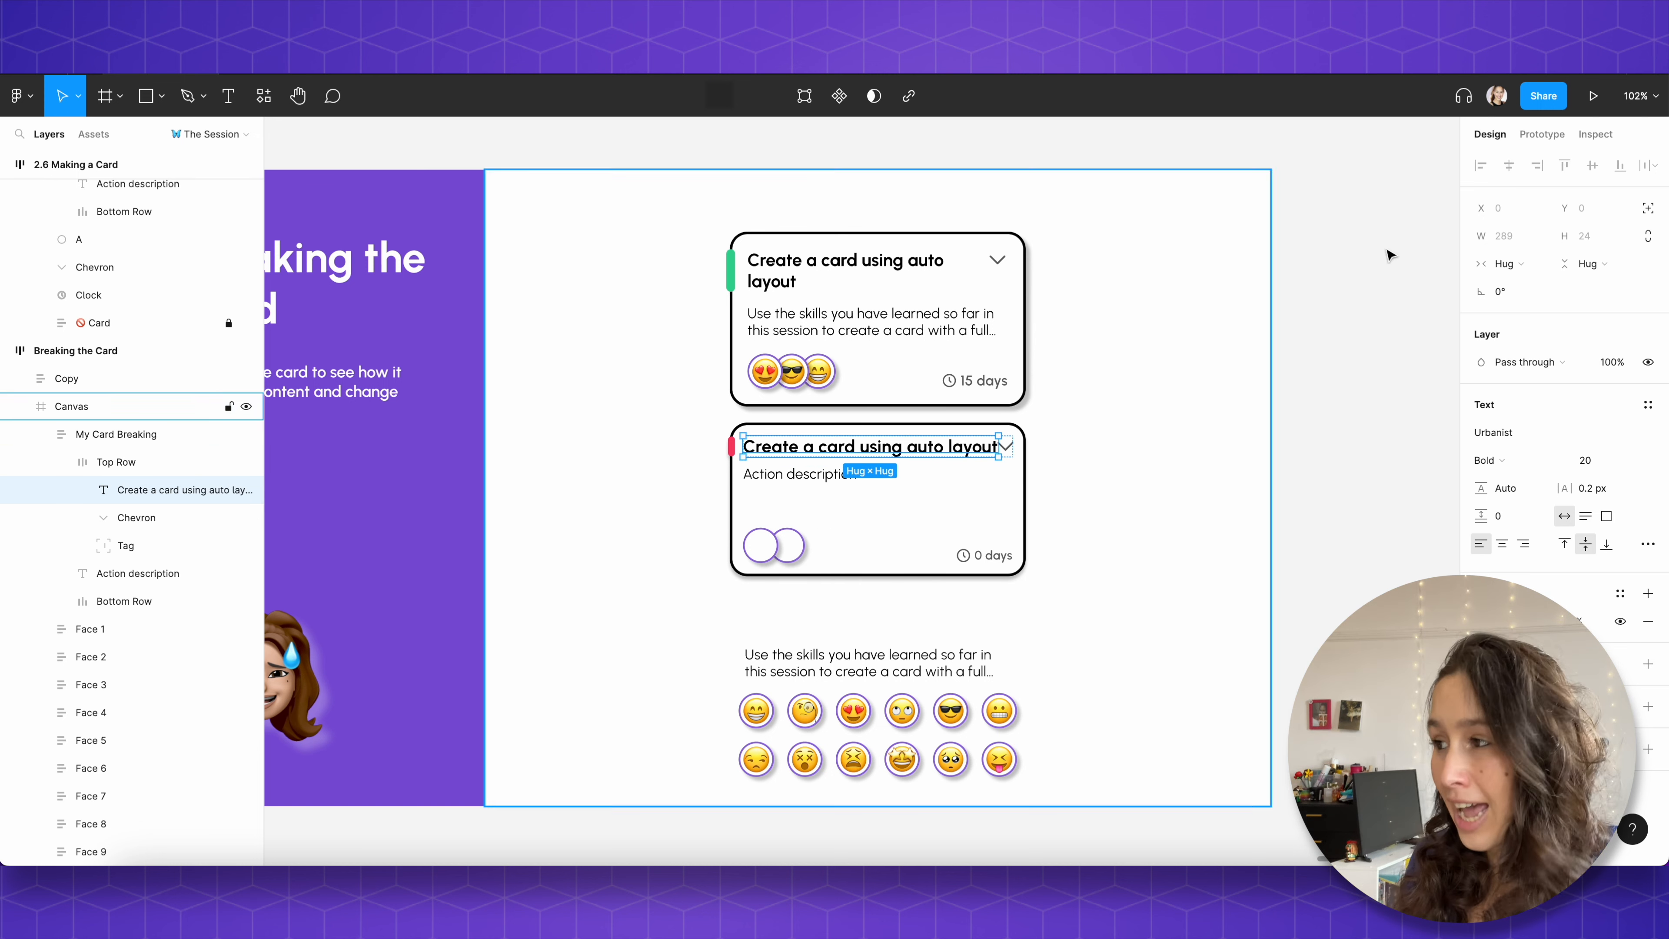
Step: Set the horizontal sizing of My Card's title text to Fill container
click(1508, 268)
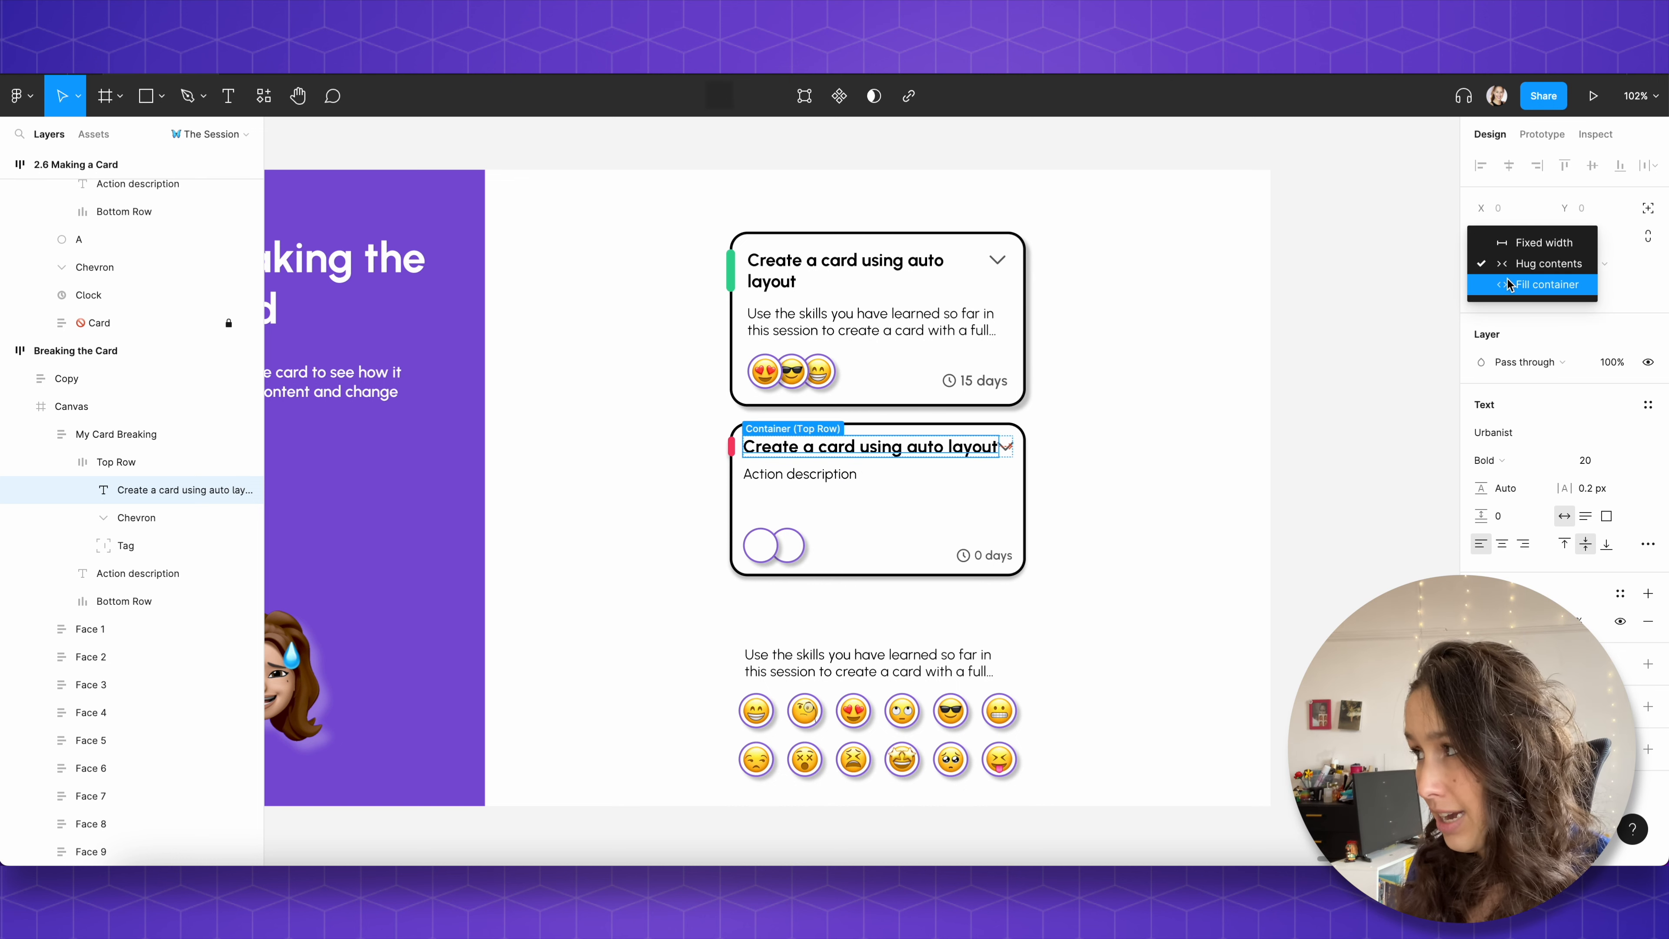
click(1508, 284)
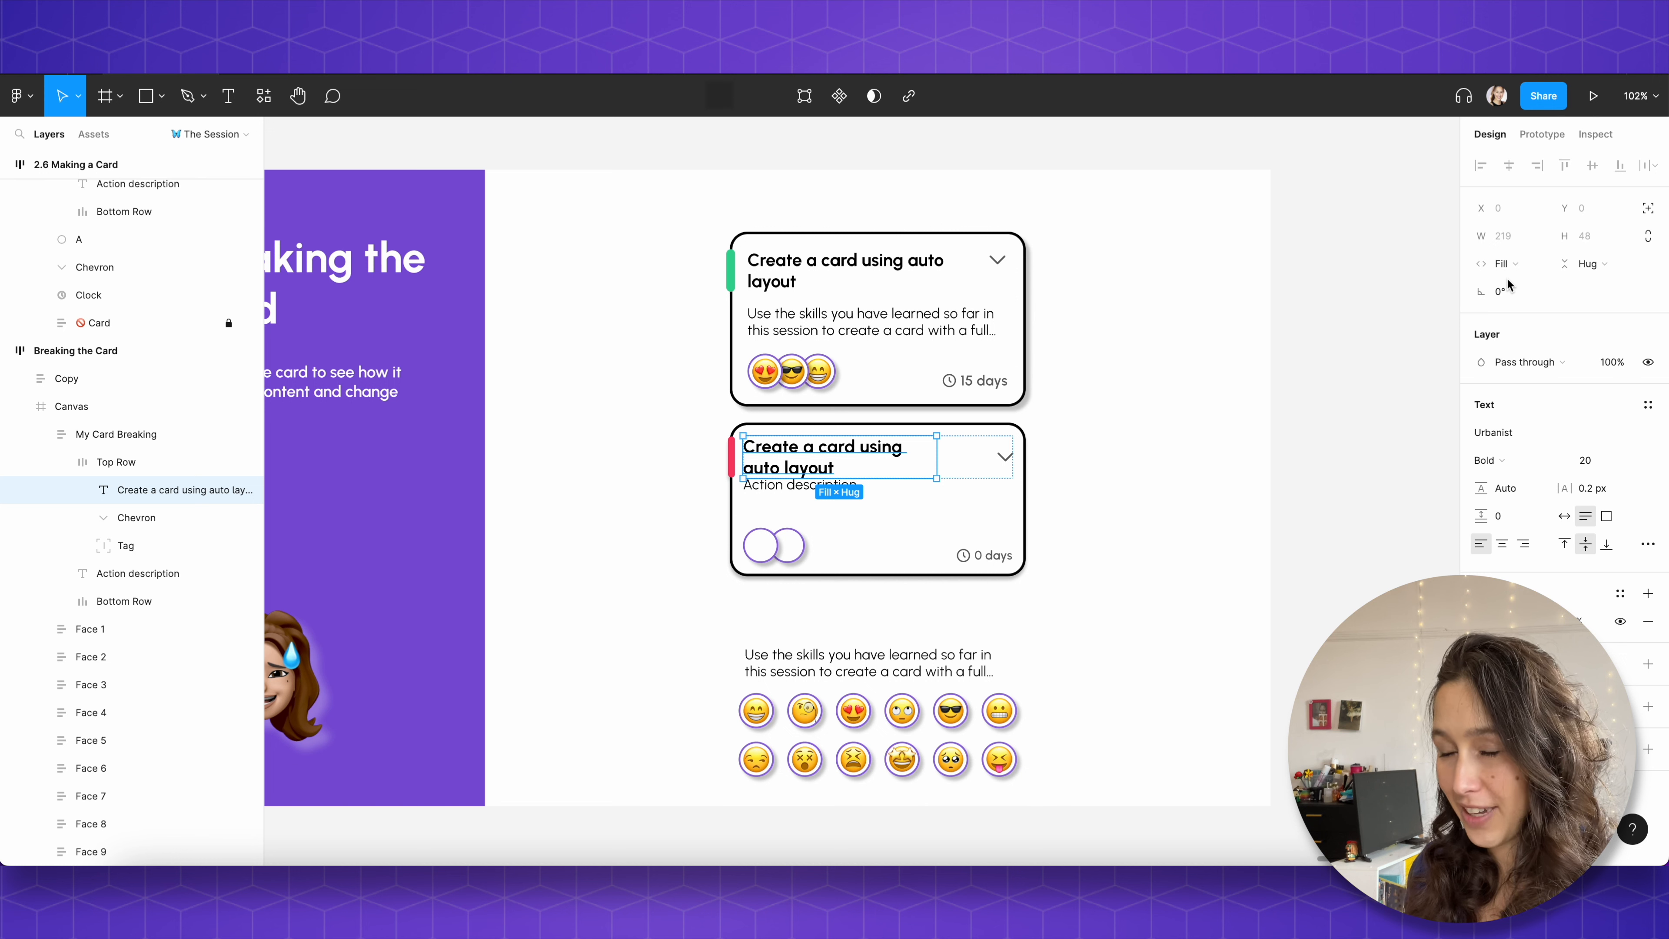
key(ctrl+z)
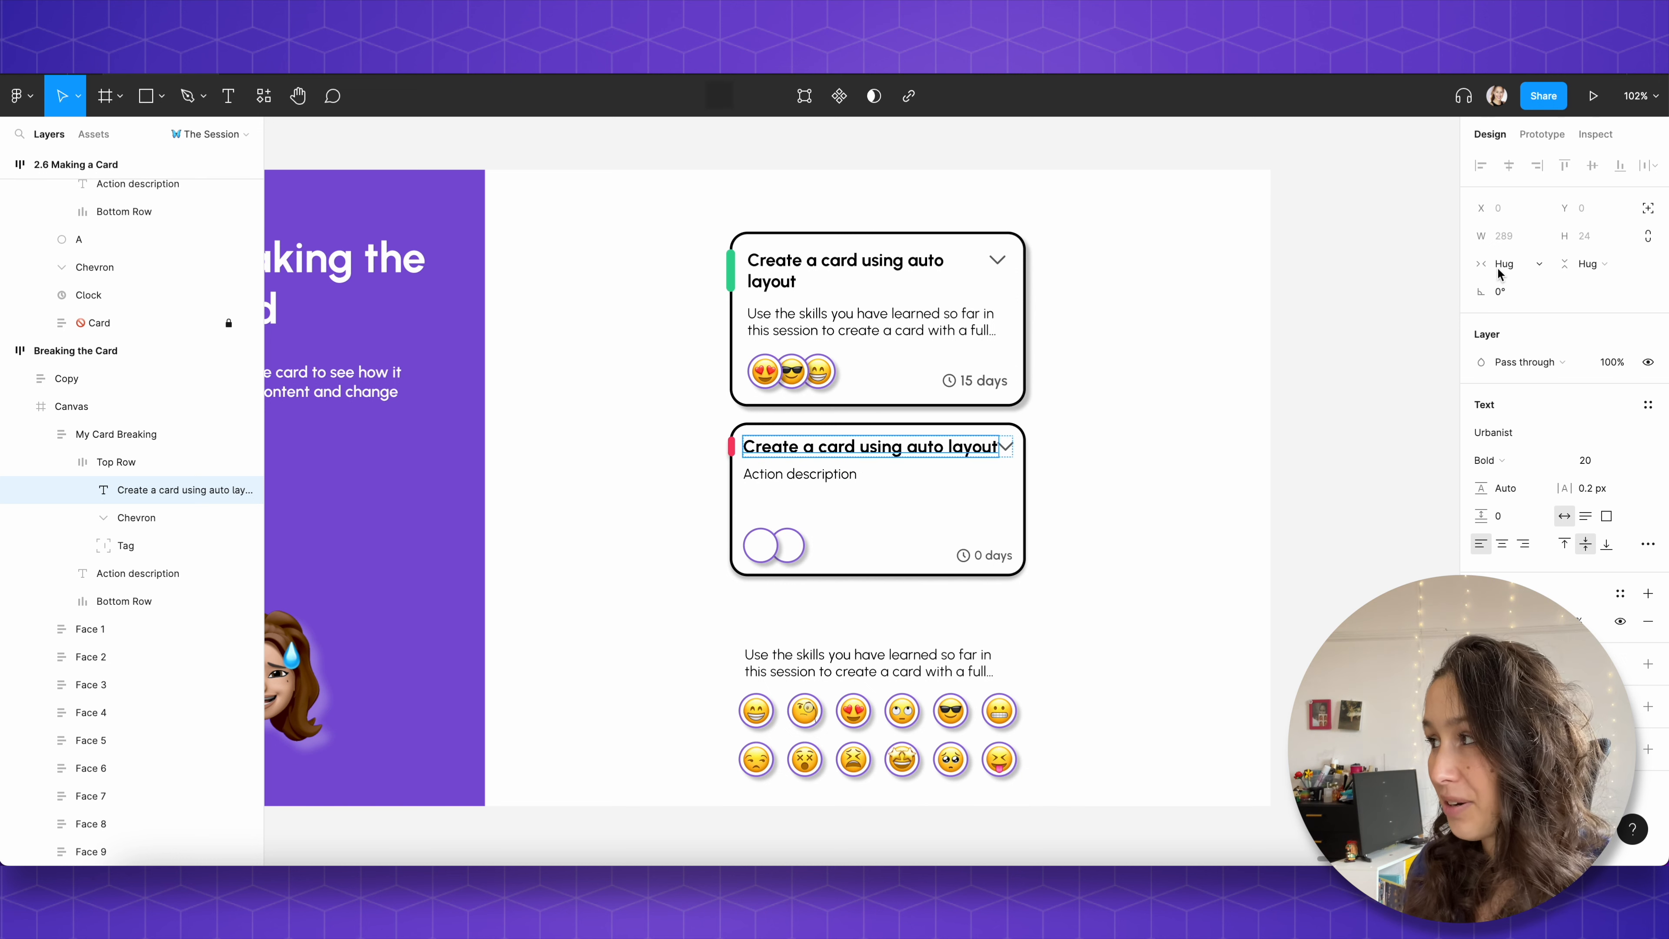
click(1503, 265)
click(1493, 285)
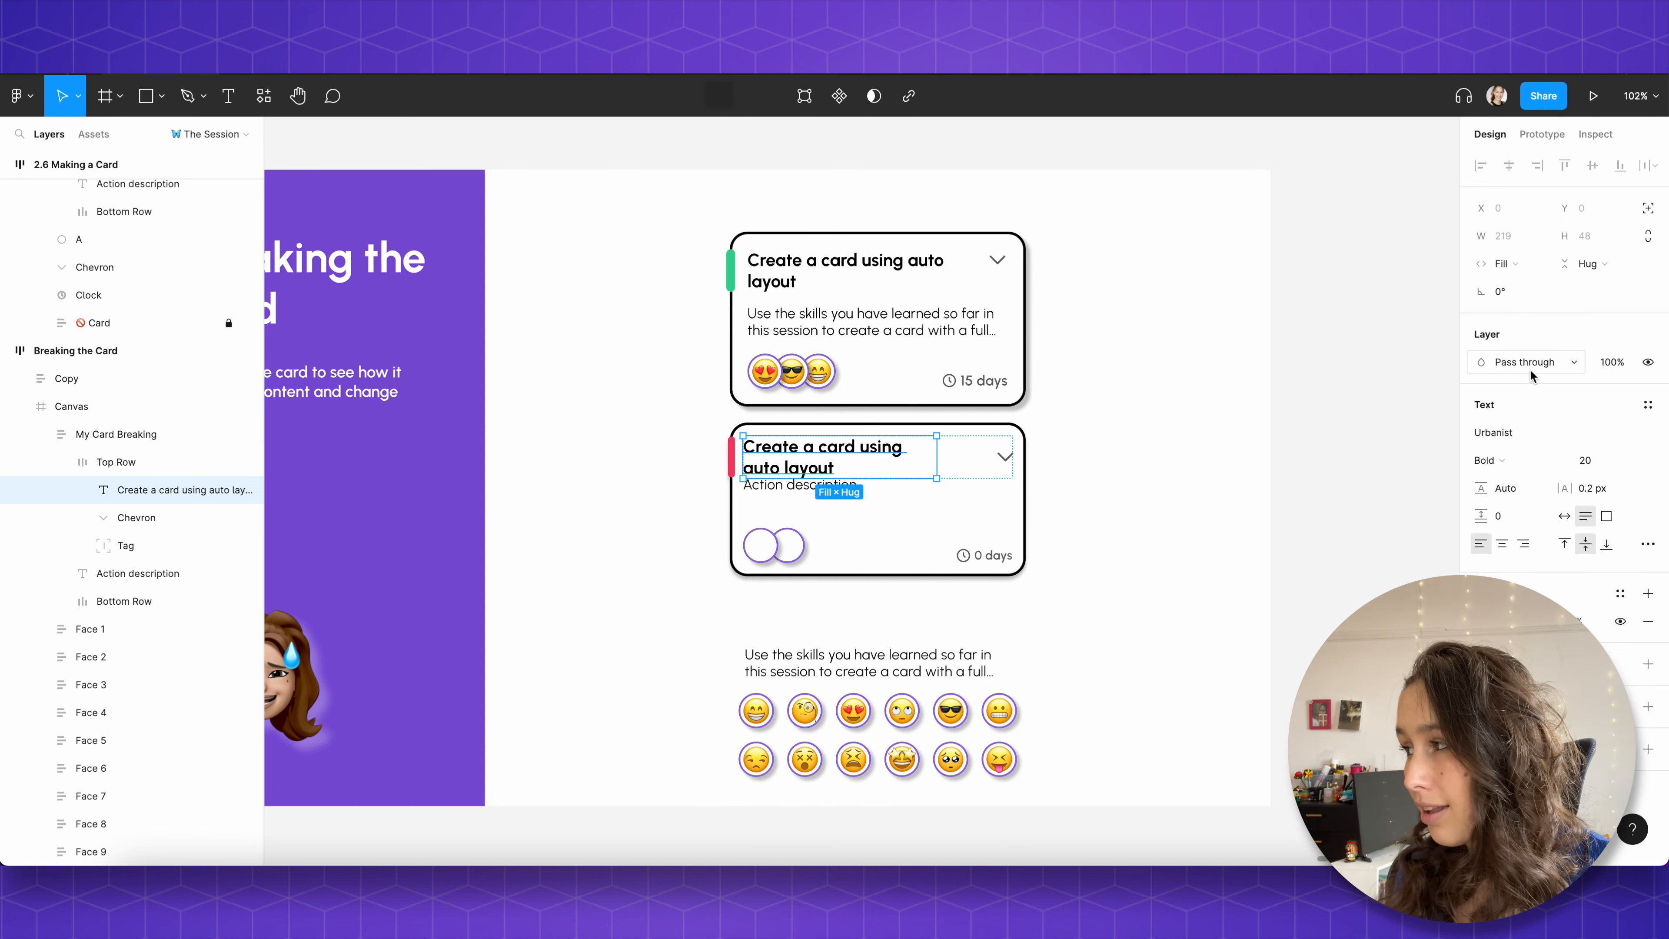
Step: Try auto spacing between the items in My Card's Top Row, and undo it
click(988, 458)
double_click(988, 459)
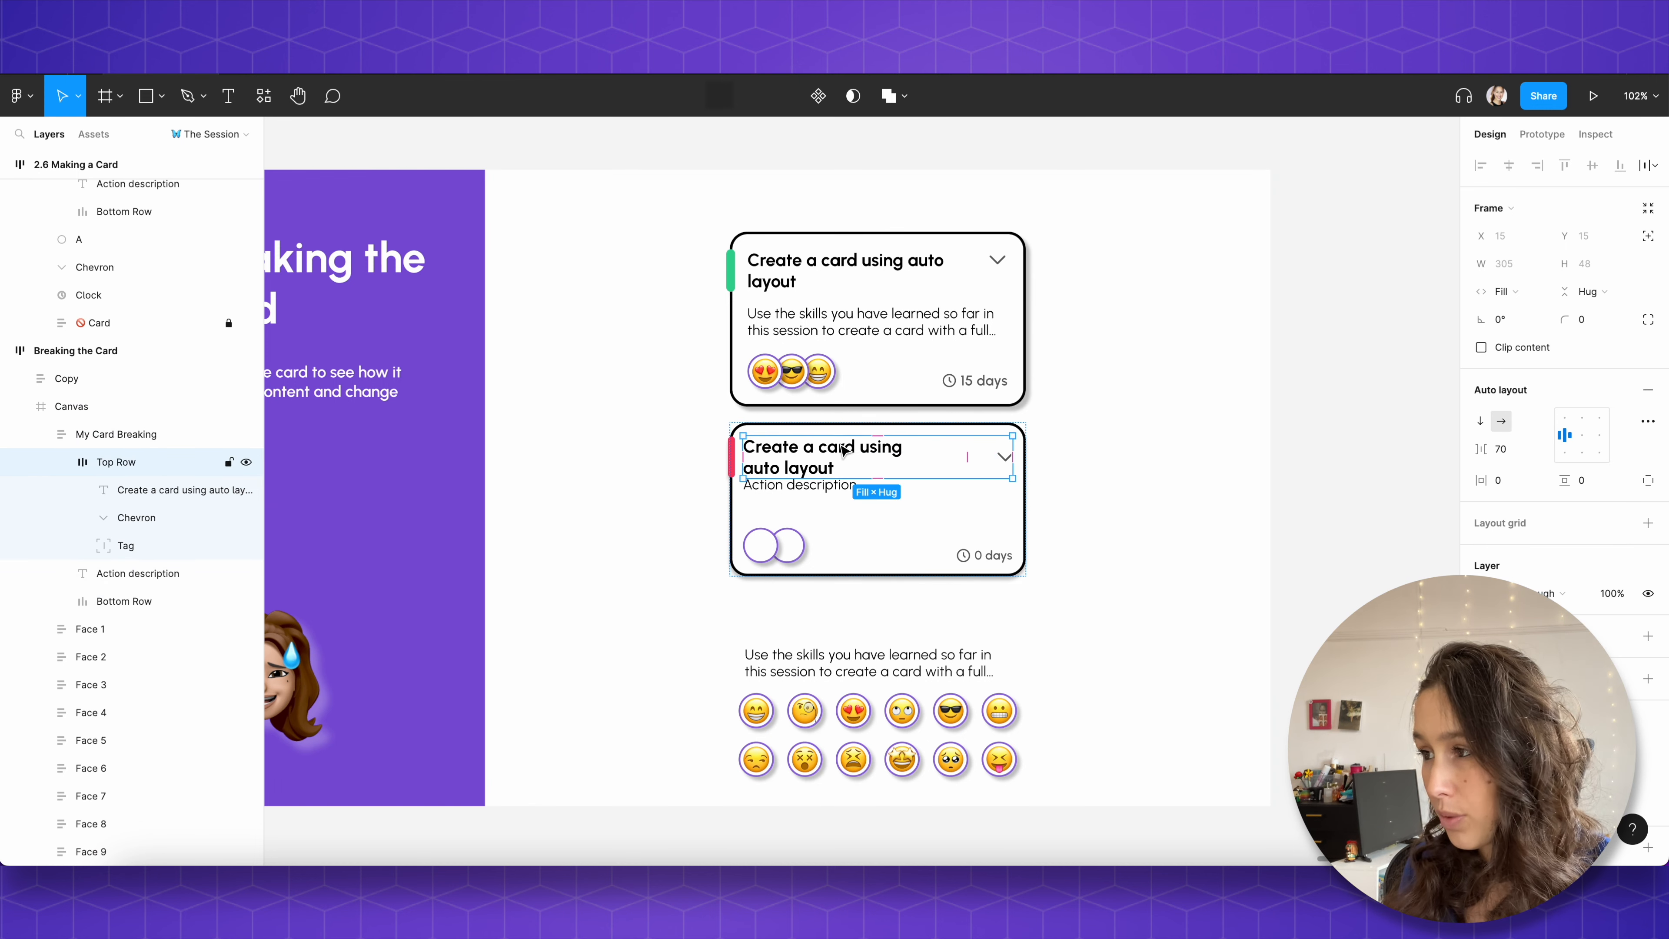
click(1502, 456)
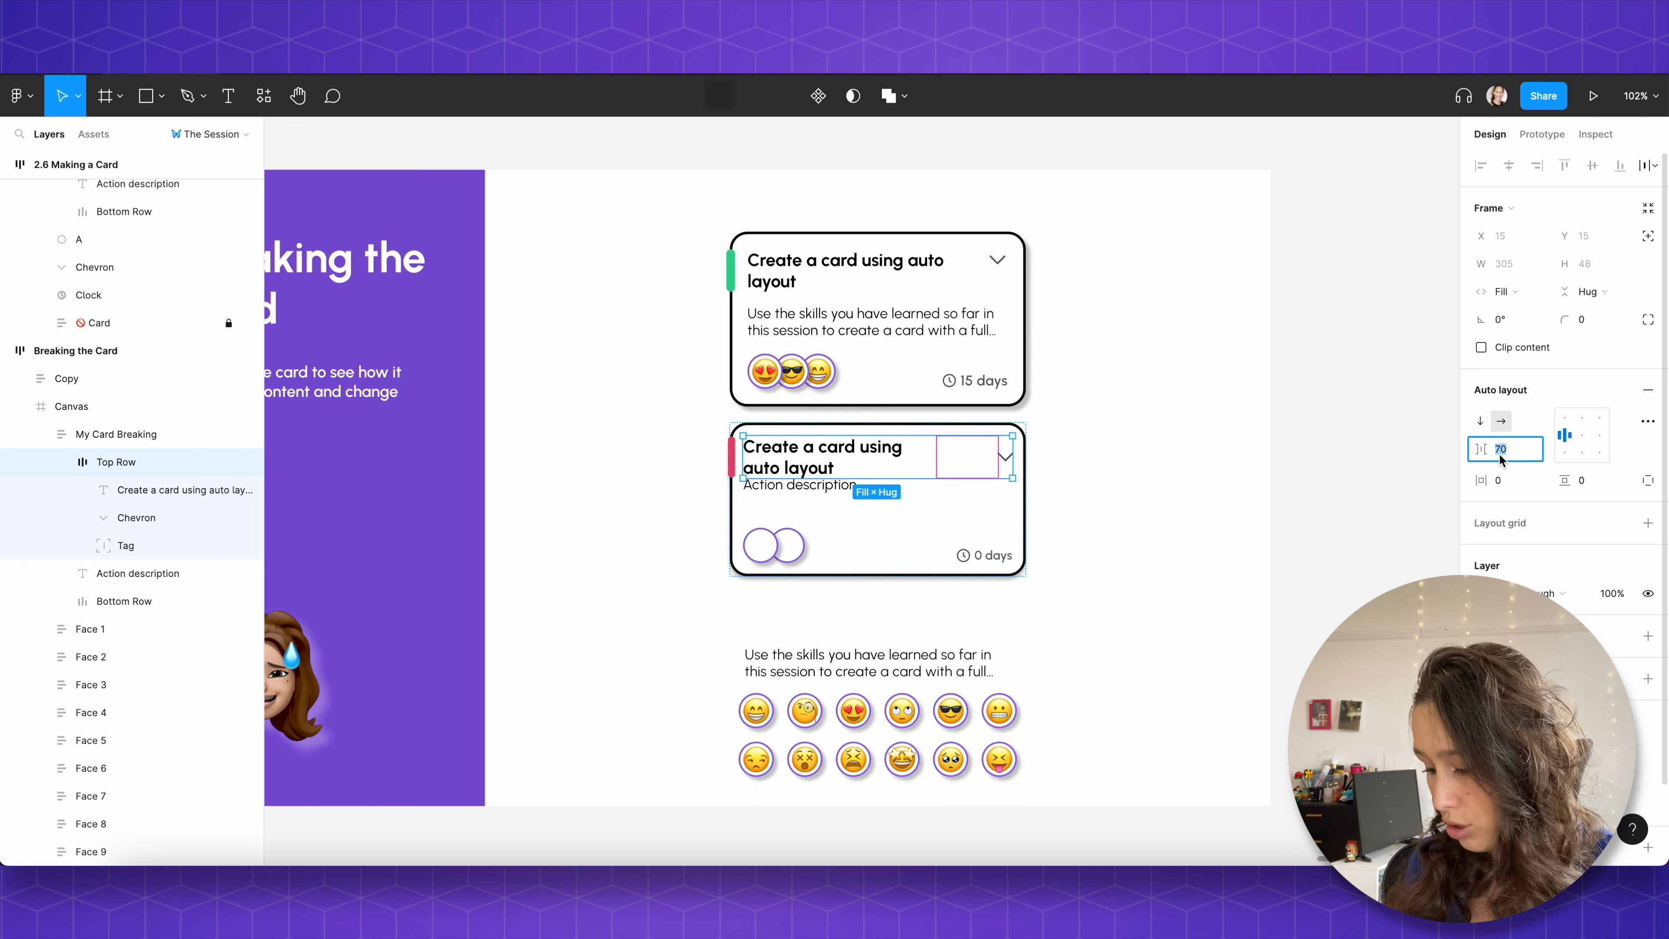
text(auto)
key(Return)
key(ctrl+z)
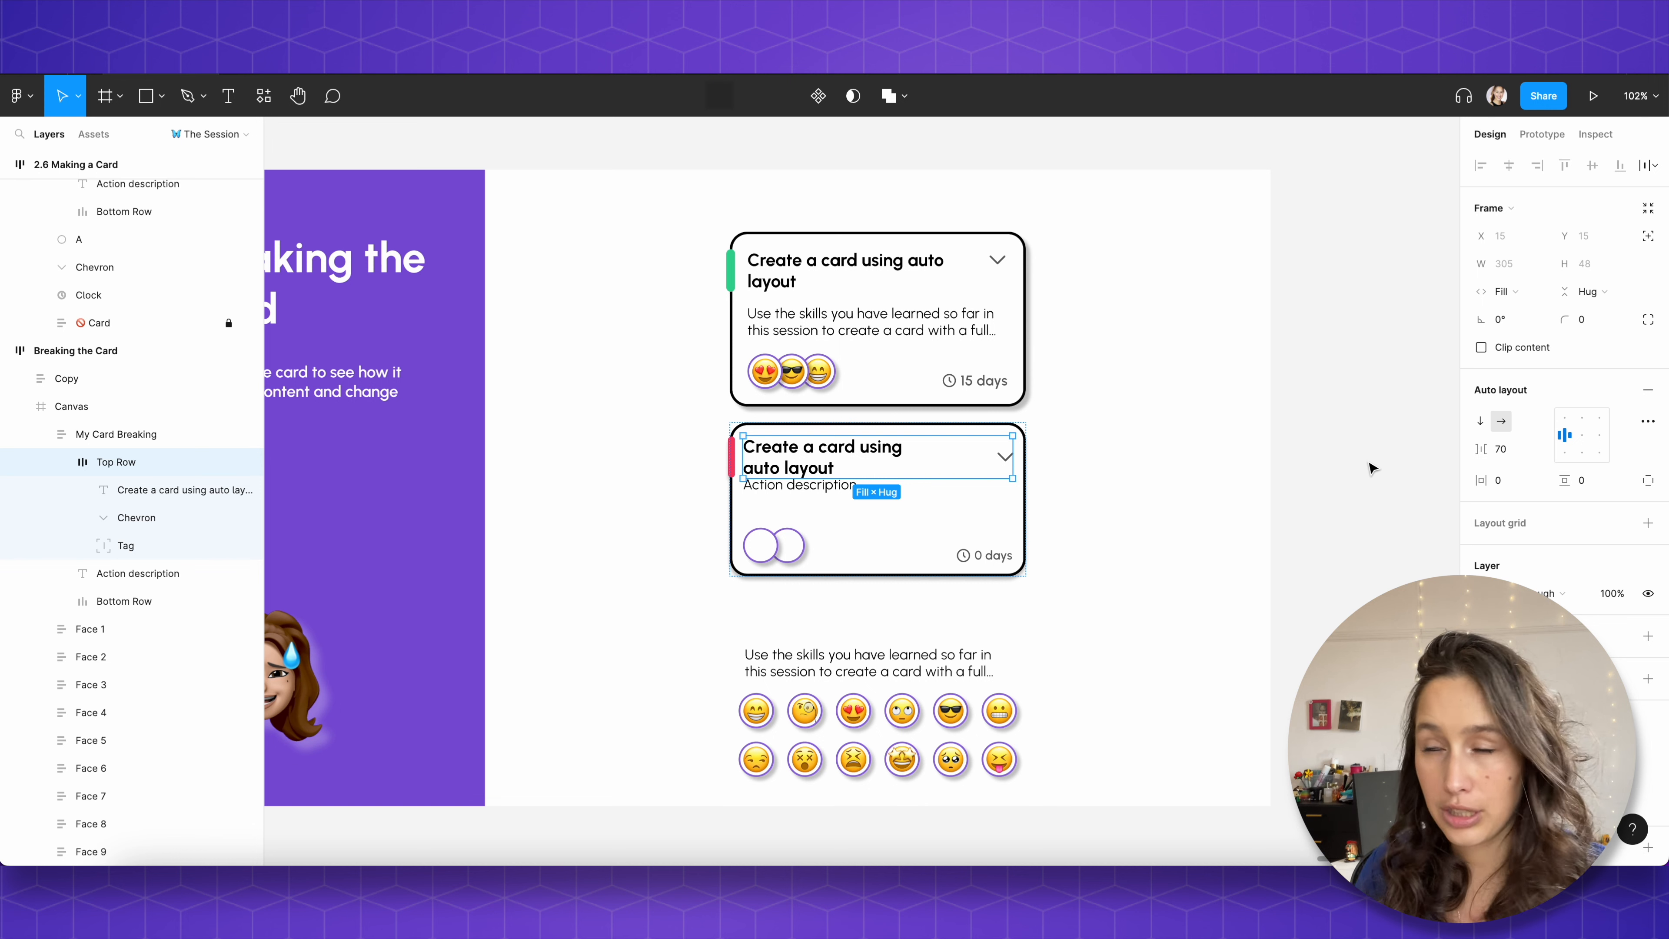
Step: Set the spacing between the items in My Card's Top Row to 10
click(1509, 460)
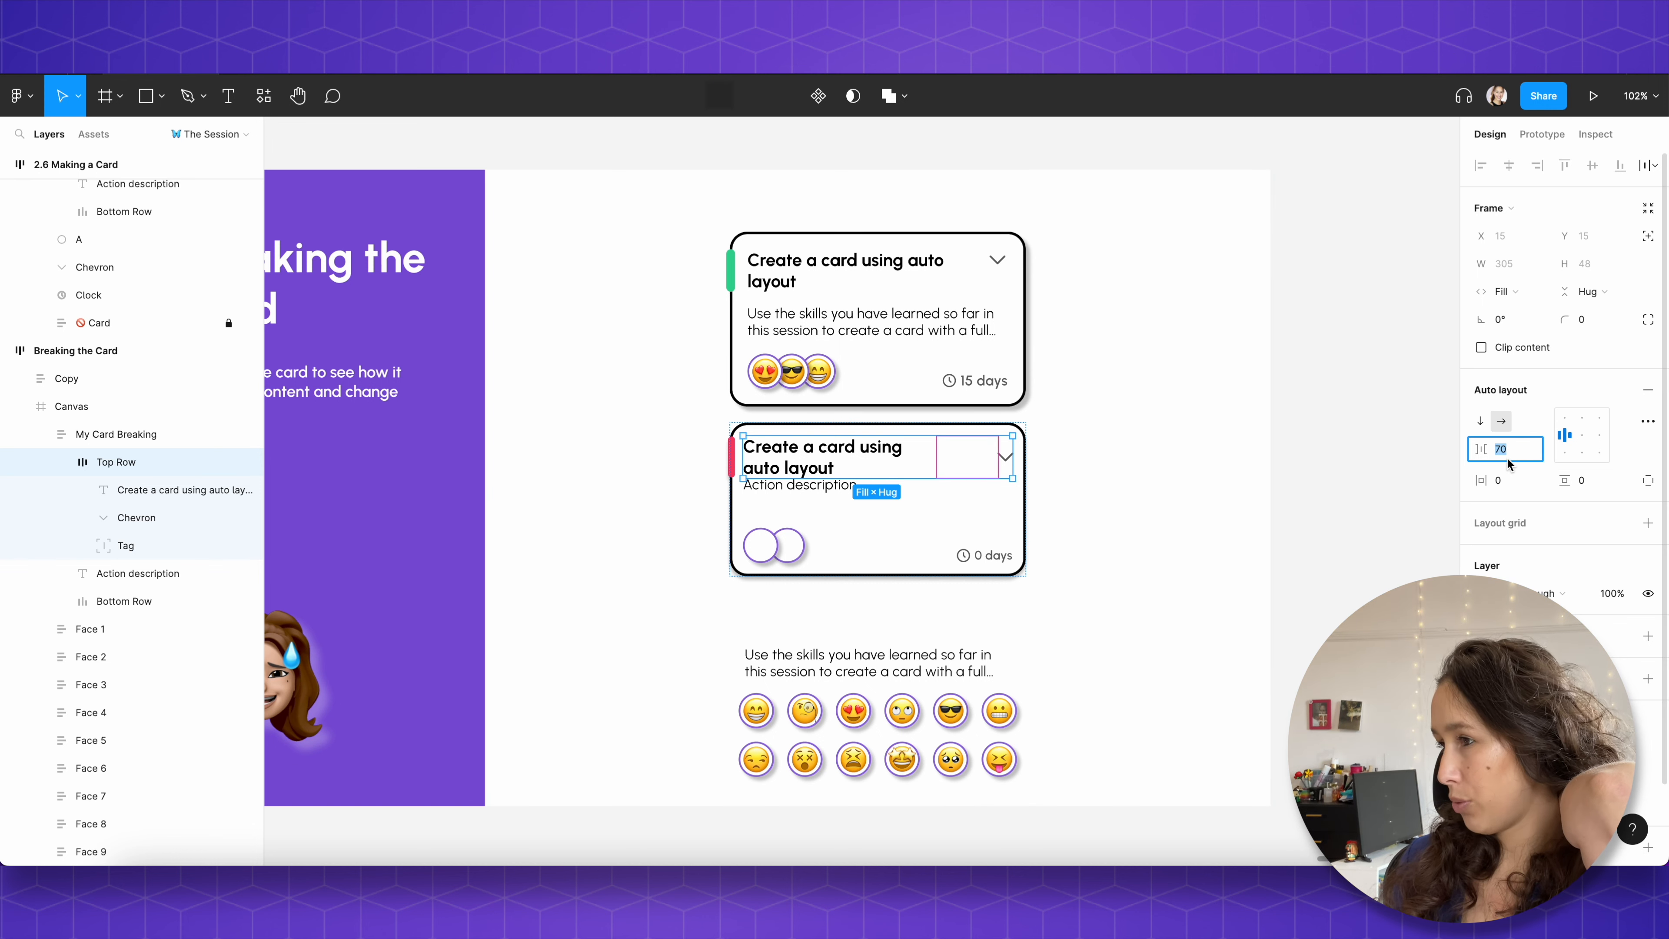
click(838, 441)
double_click(840, 459)
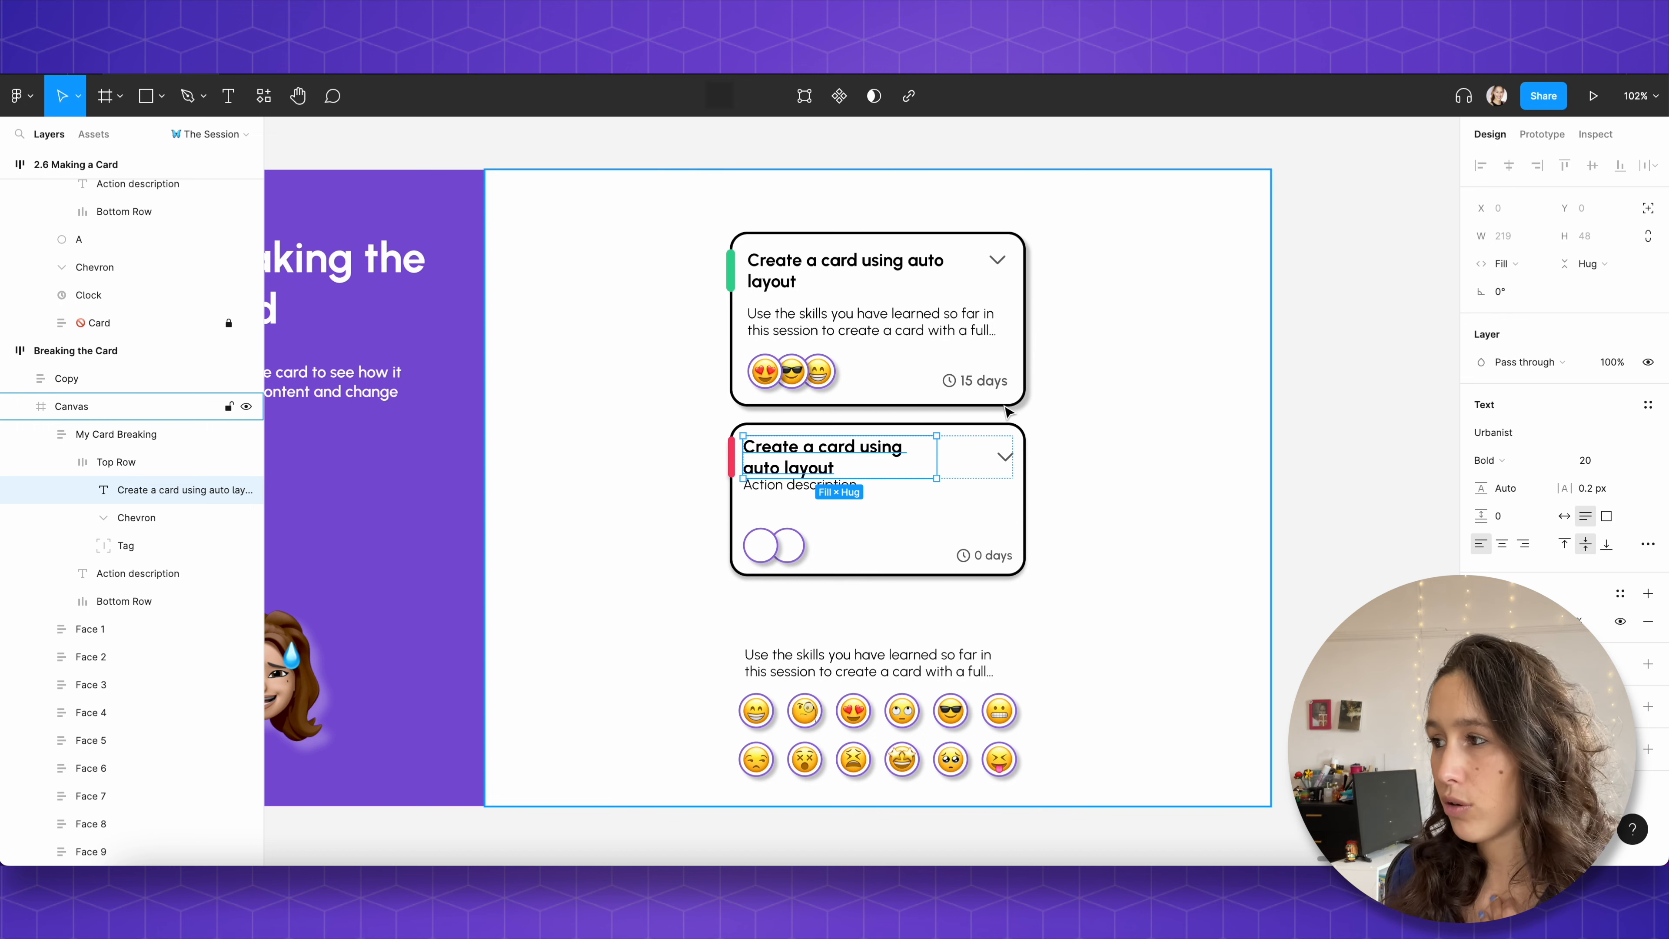
click(1005, 442)
click(1513, 458)
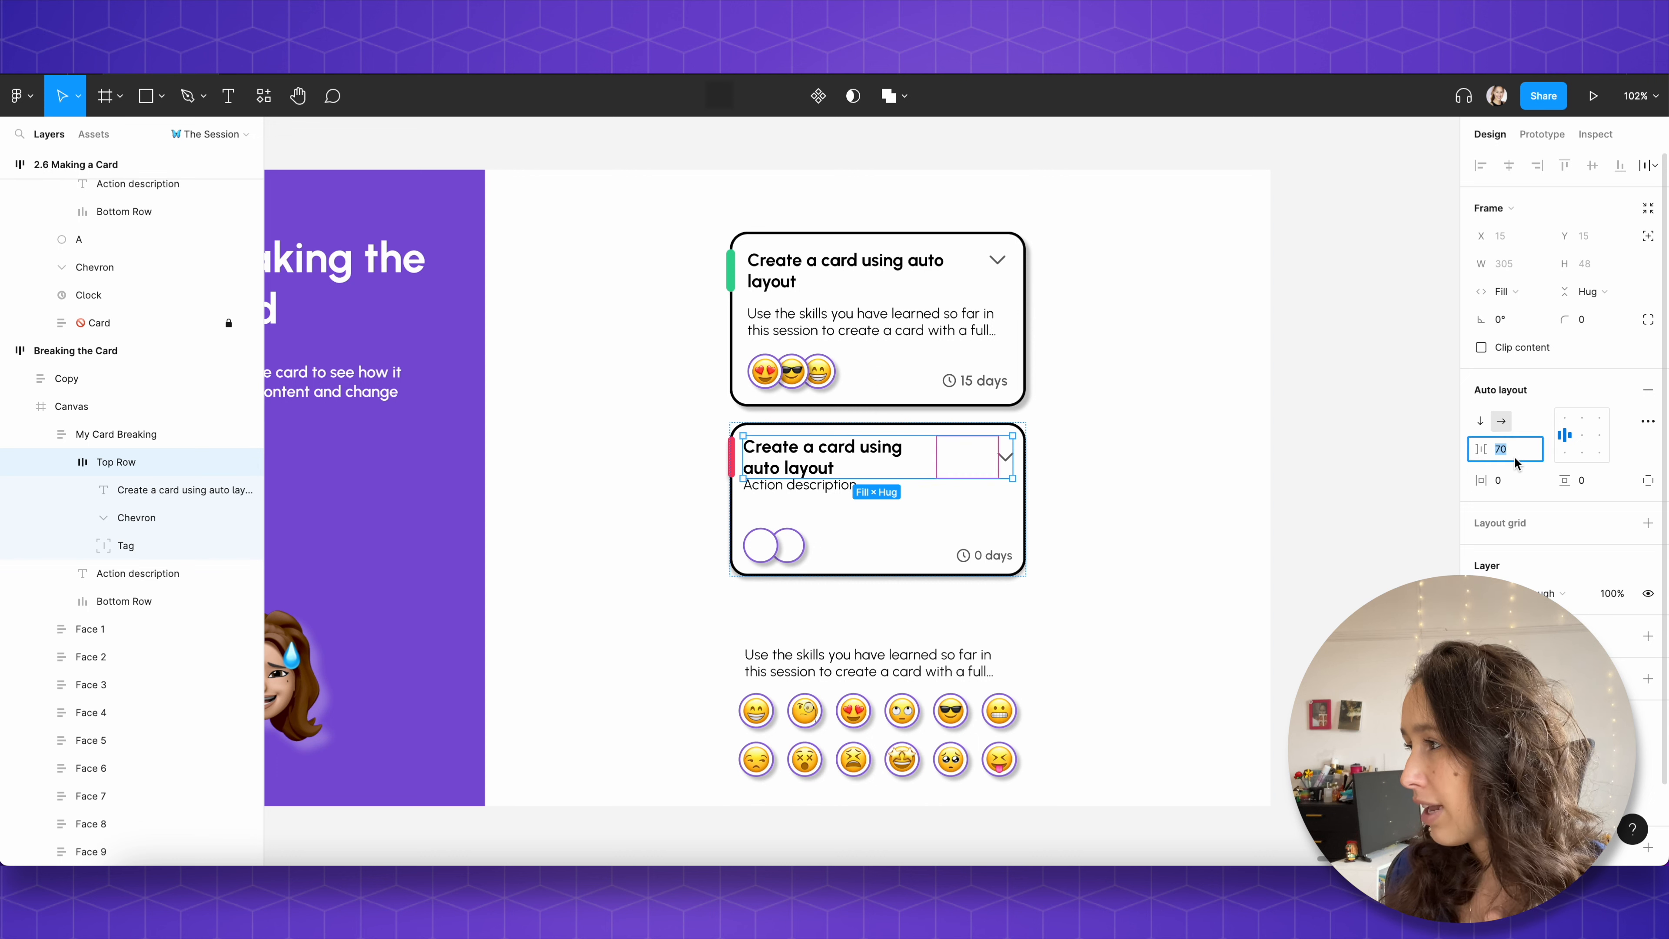
text(10)
key(Return)
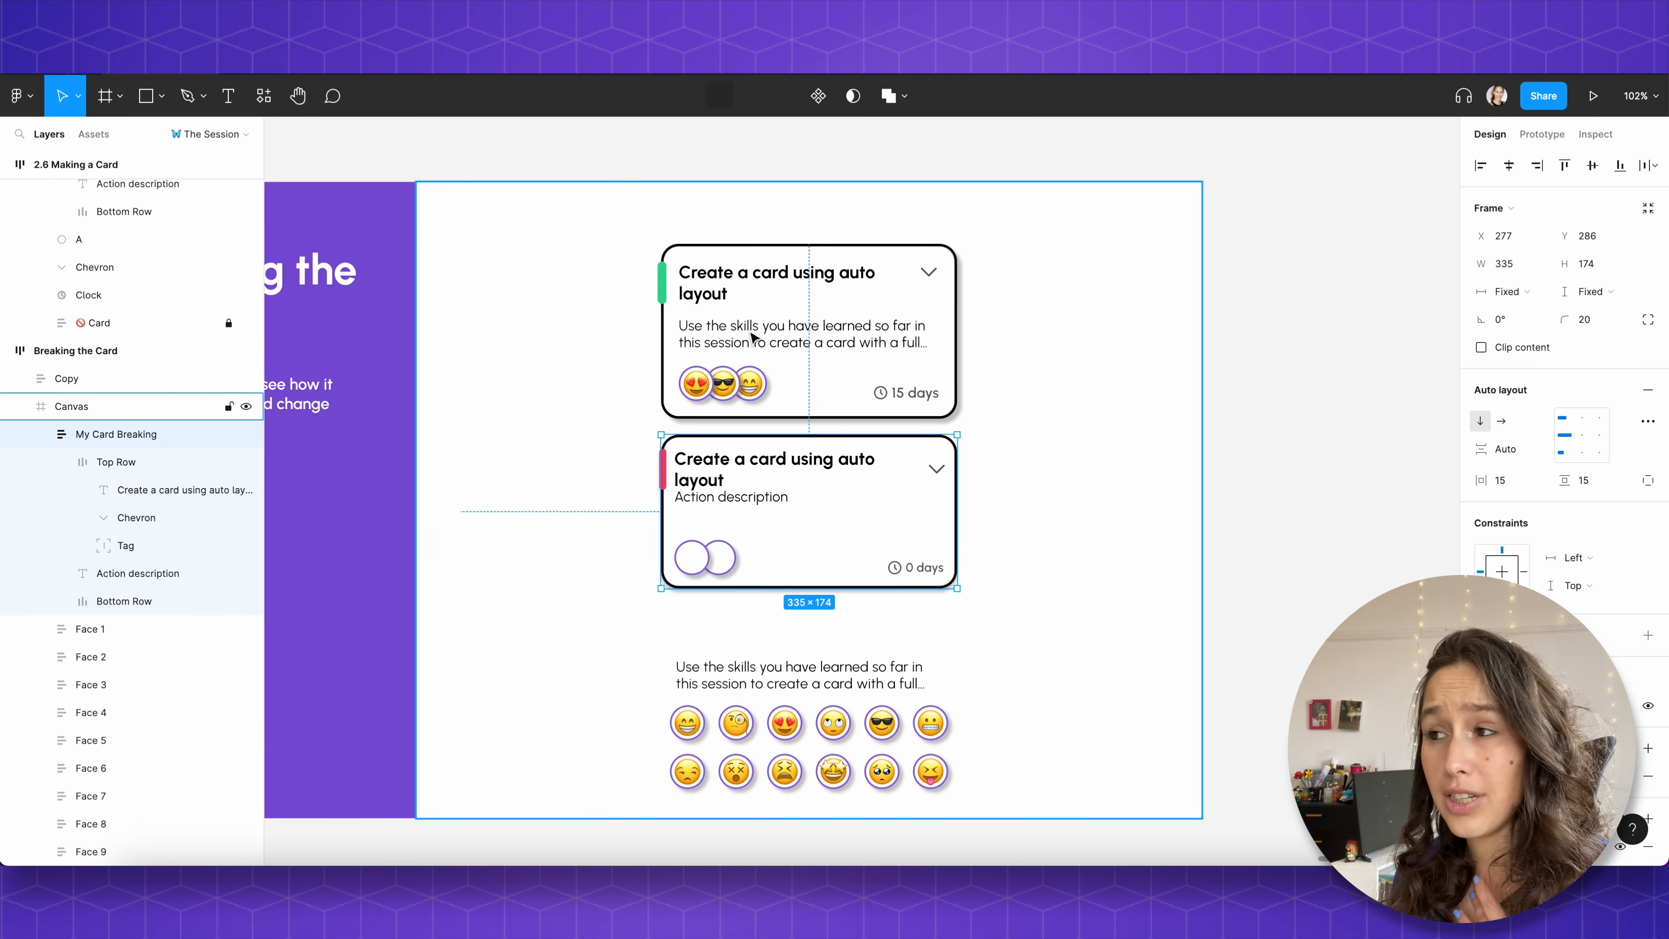
Step: Try to reduce the height of My Card's Action description text box to about 46
double_click(693, 503)
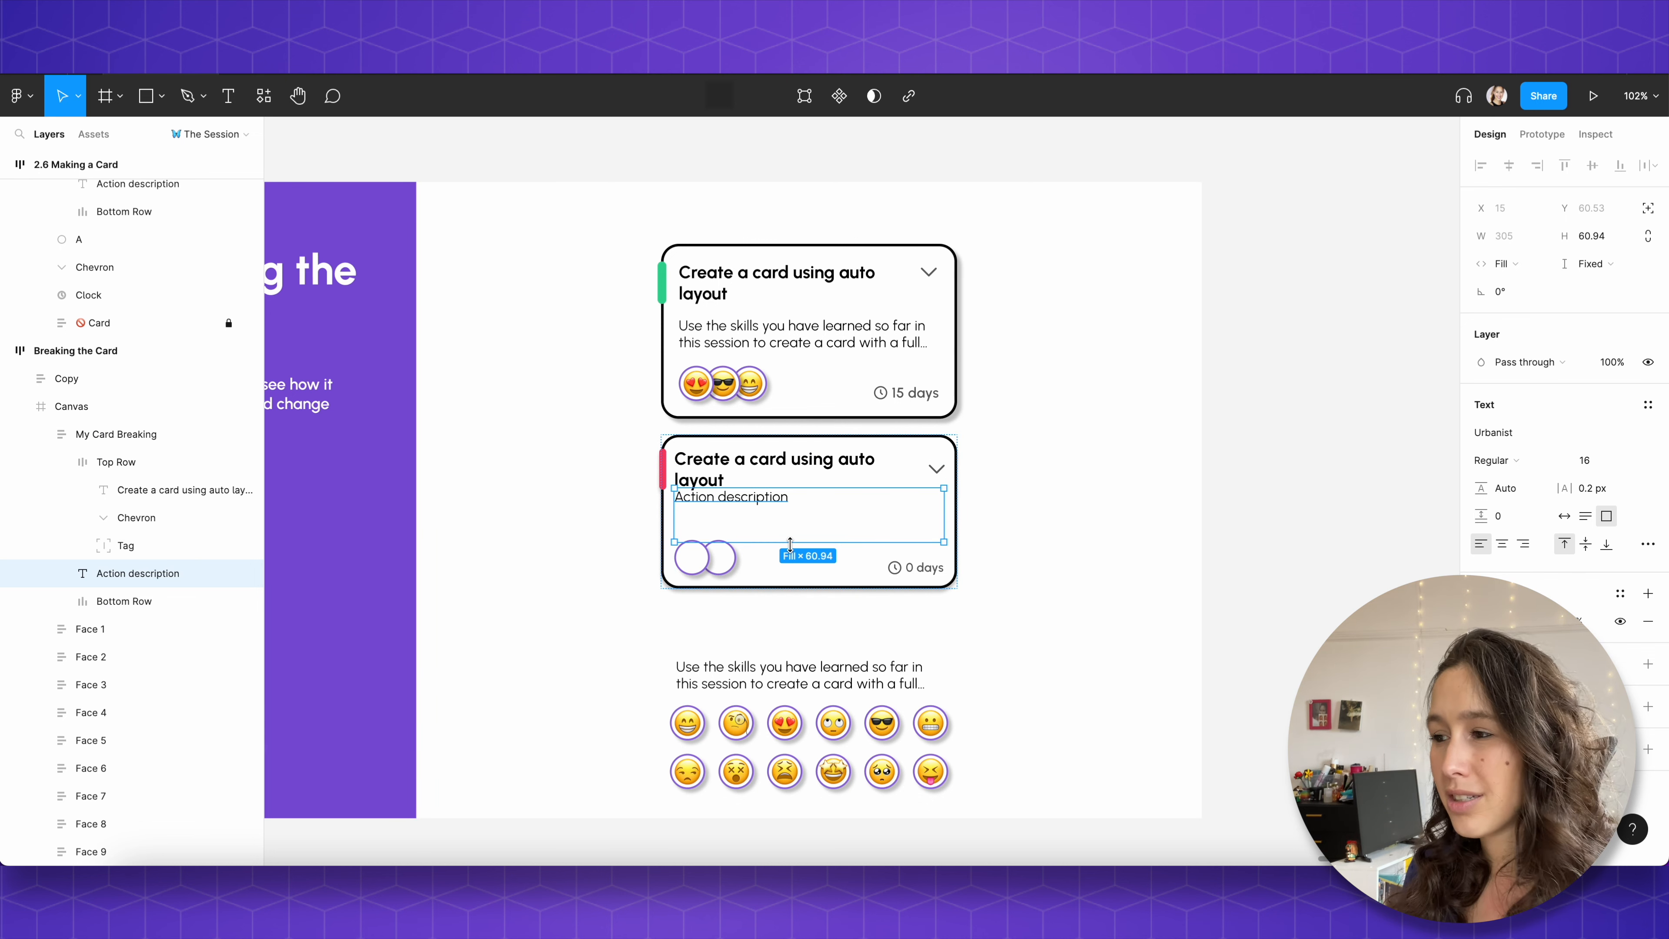
drag(789, 543, 792, 529)
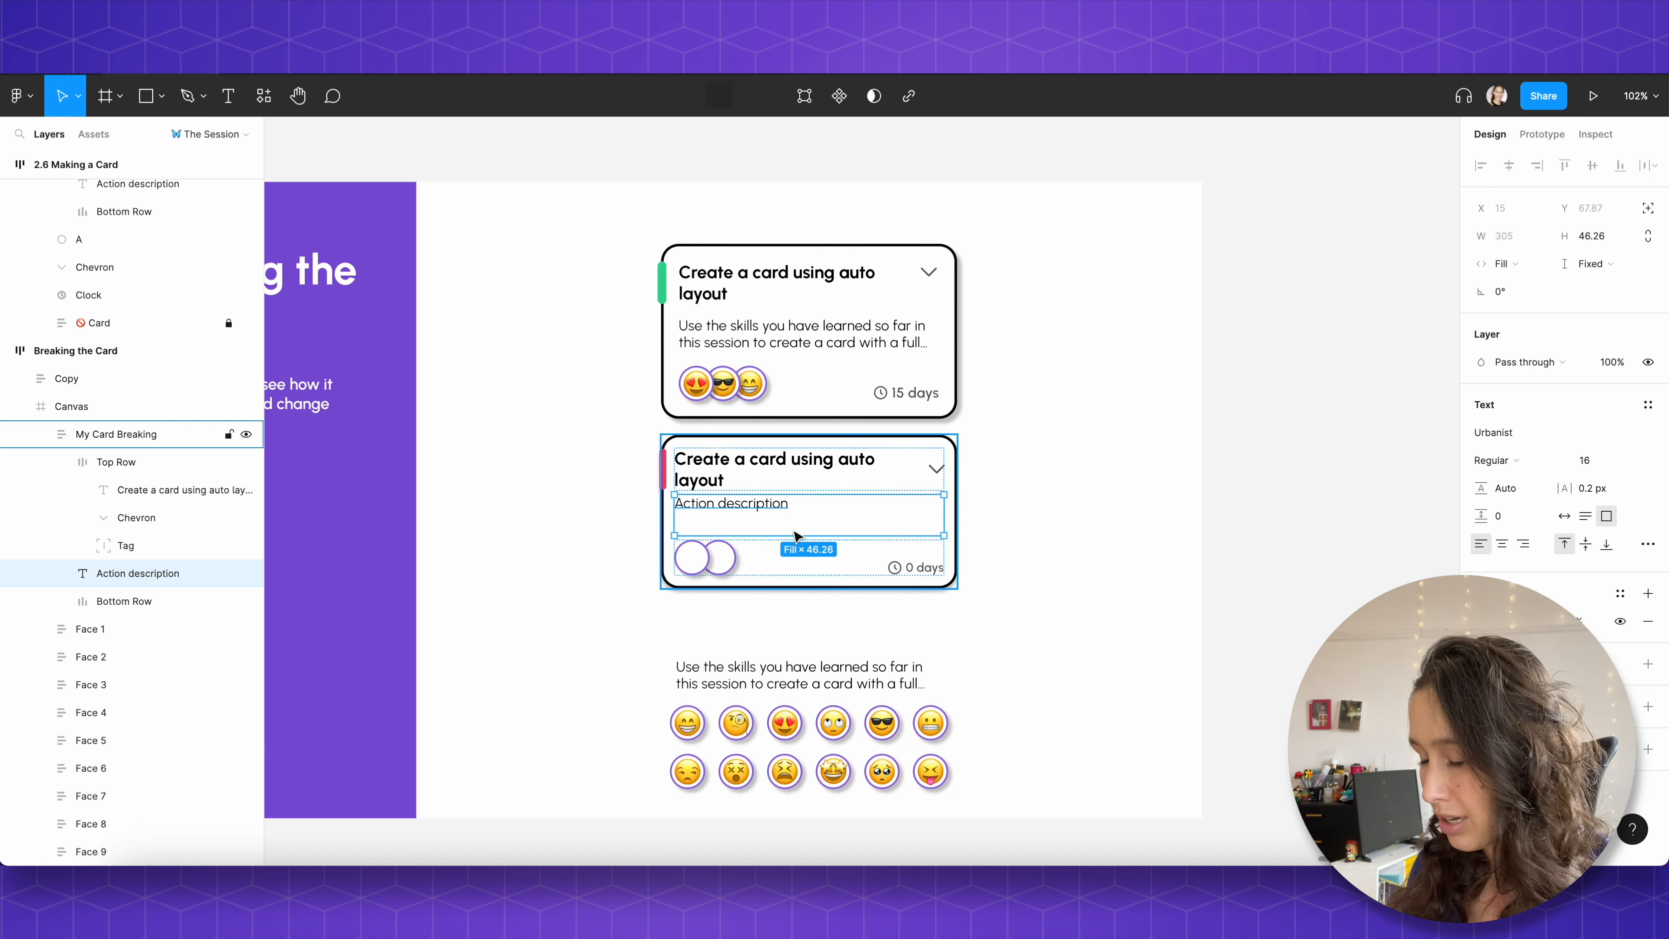
click(819, 592)
Step: Set My Card's vertical sizing to Hug contents with a spacing of 10 between its items
click(820, 586)
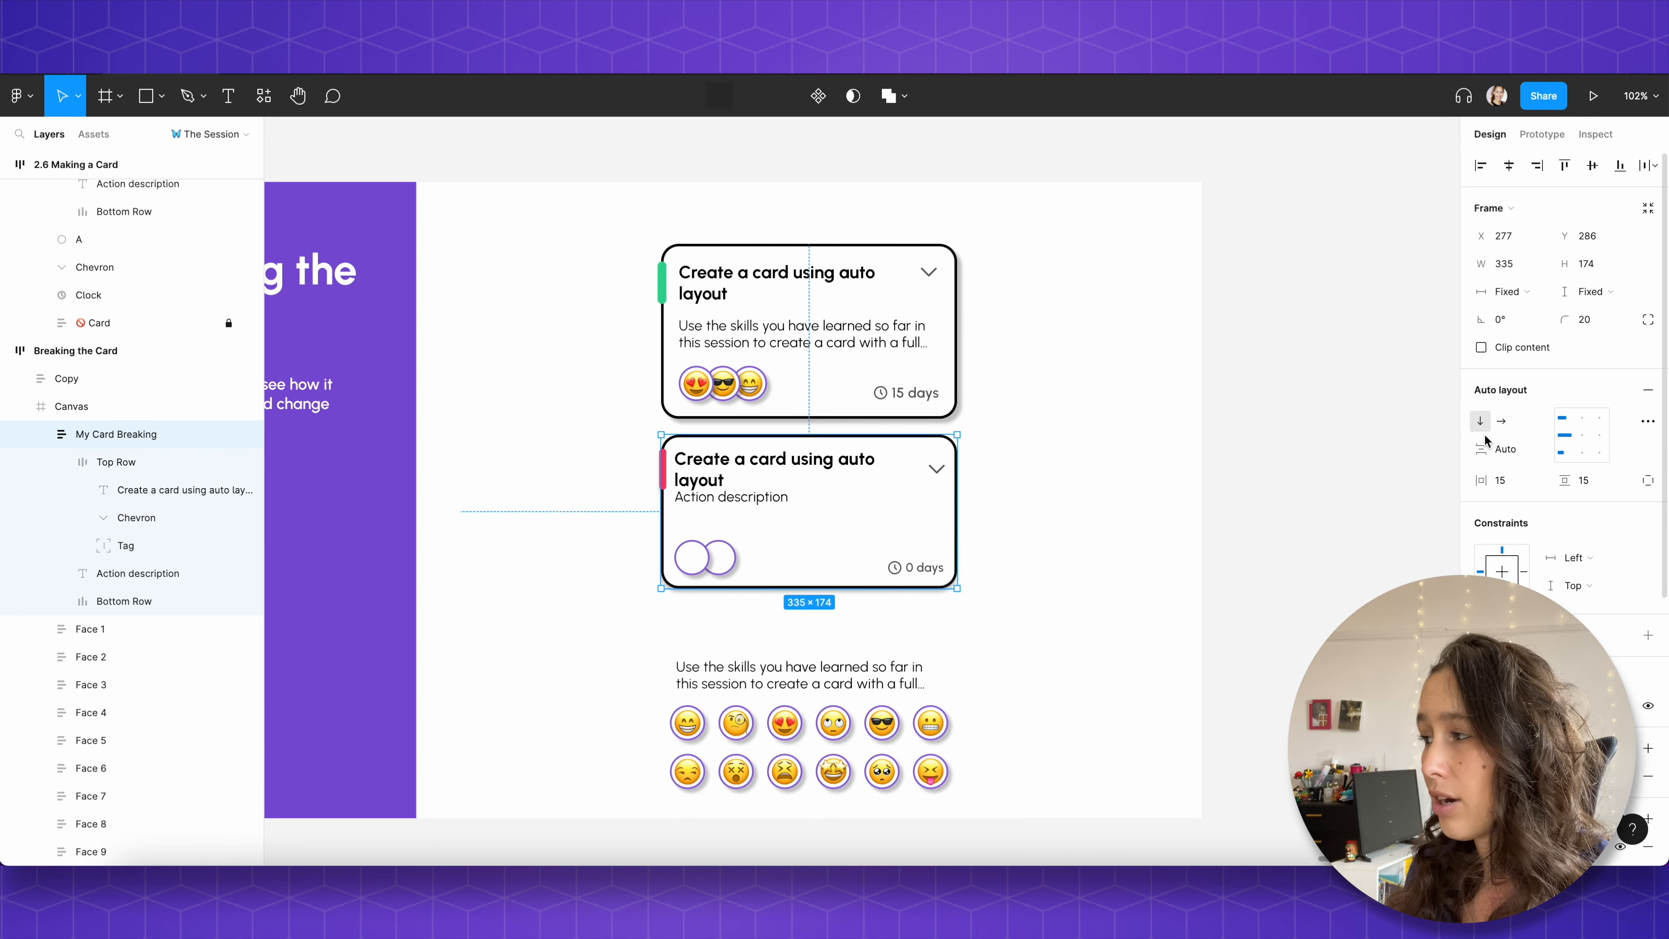
click(1591, 292)
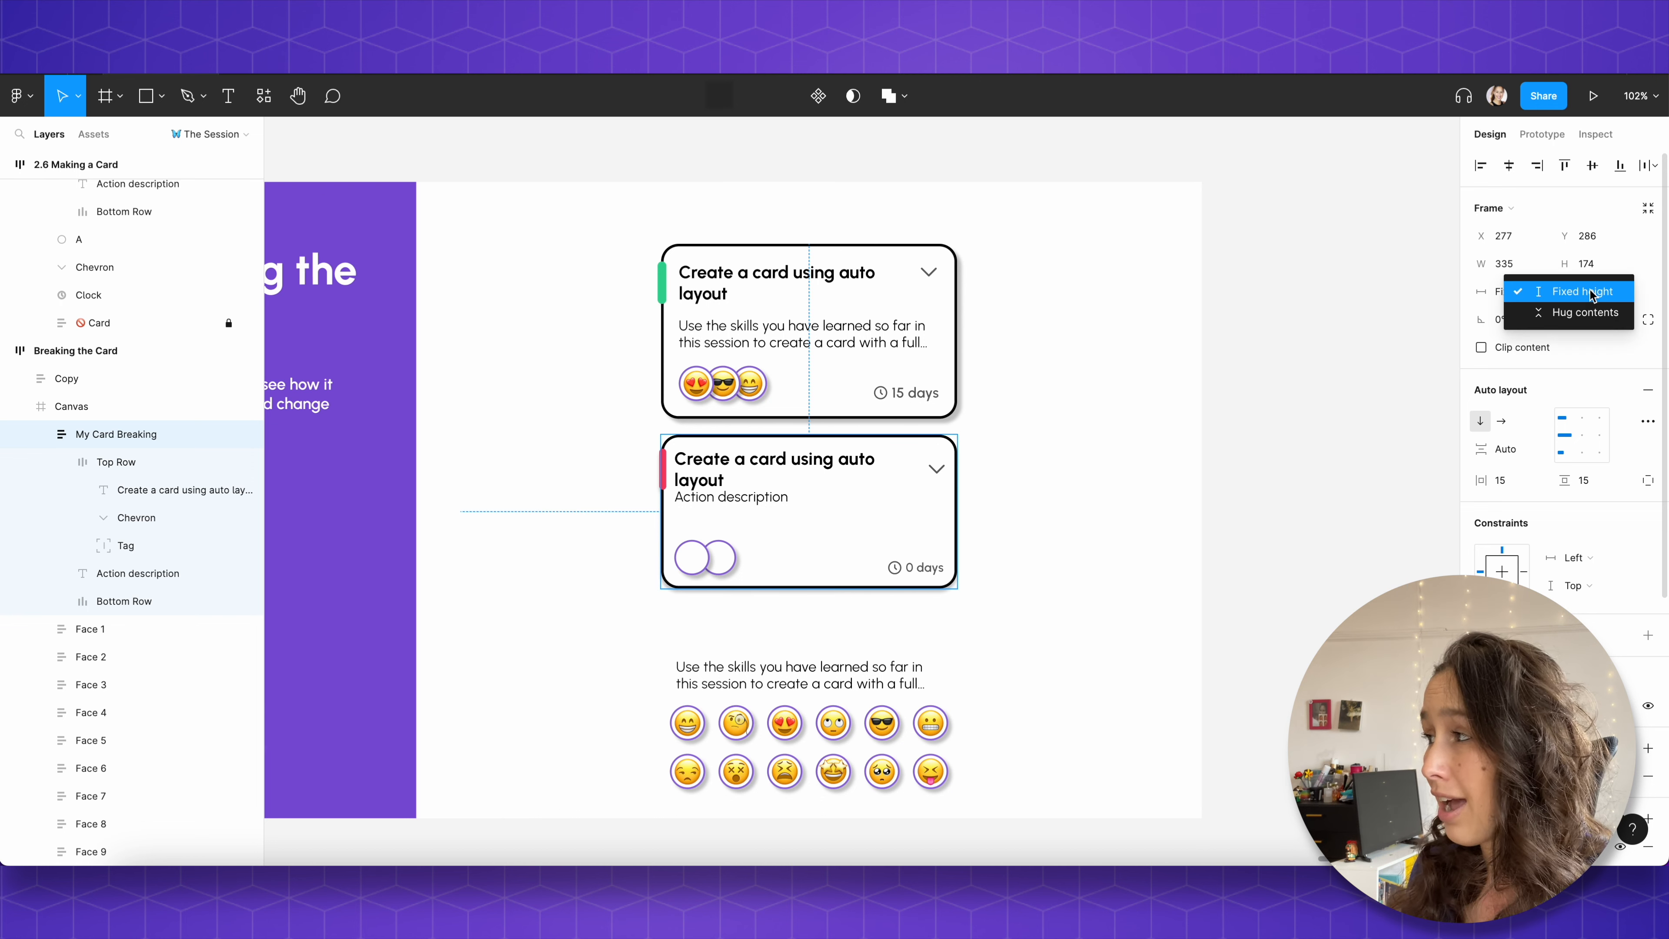
click(1586, 313)
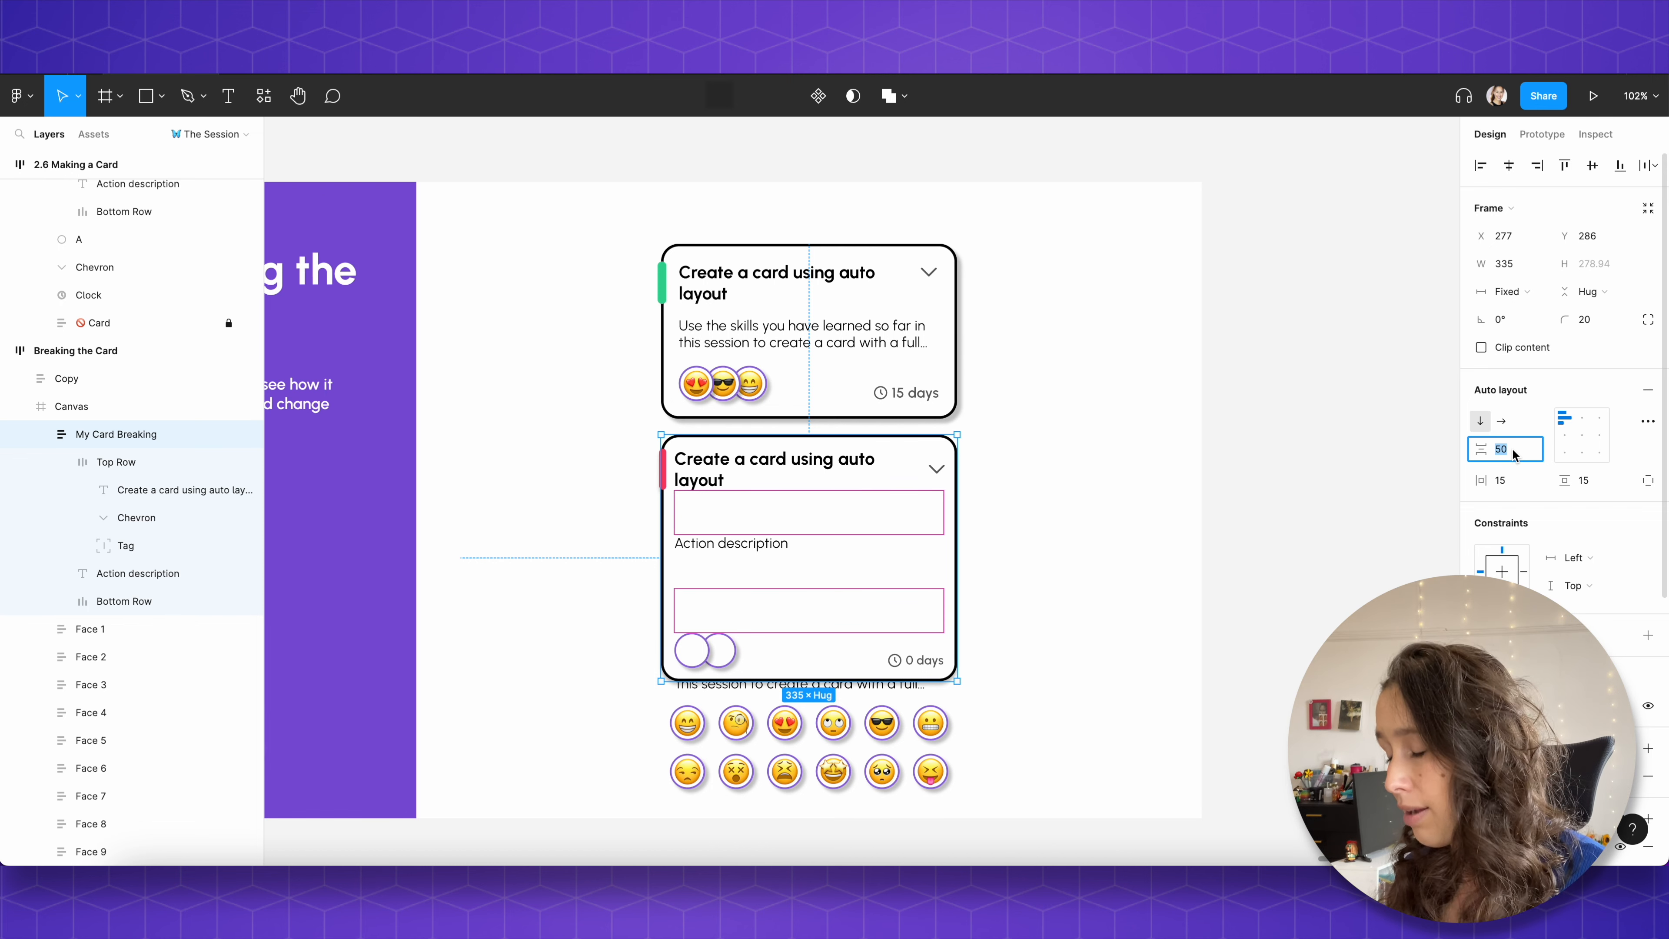
text(10)
key(Return)
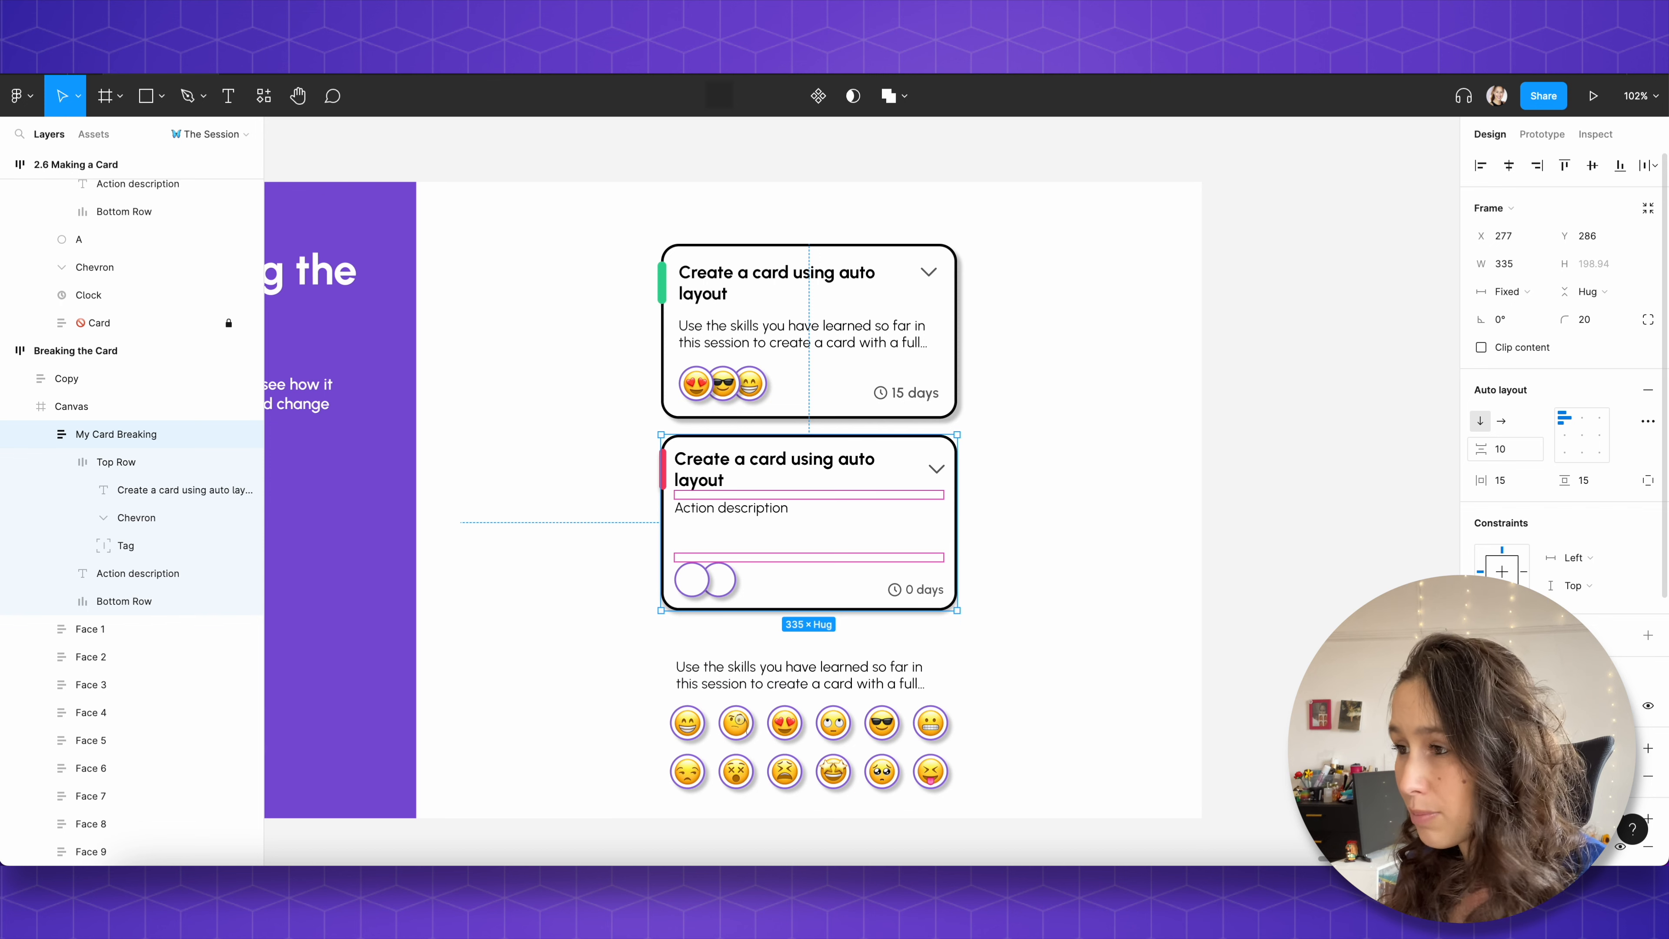
Step: Test how My Card grows by adding three line breaks after its title, and remove them again
click(551, 645)
click(707, 462)
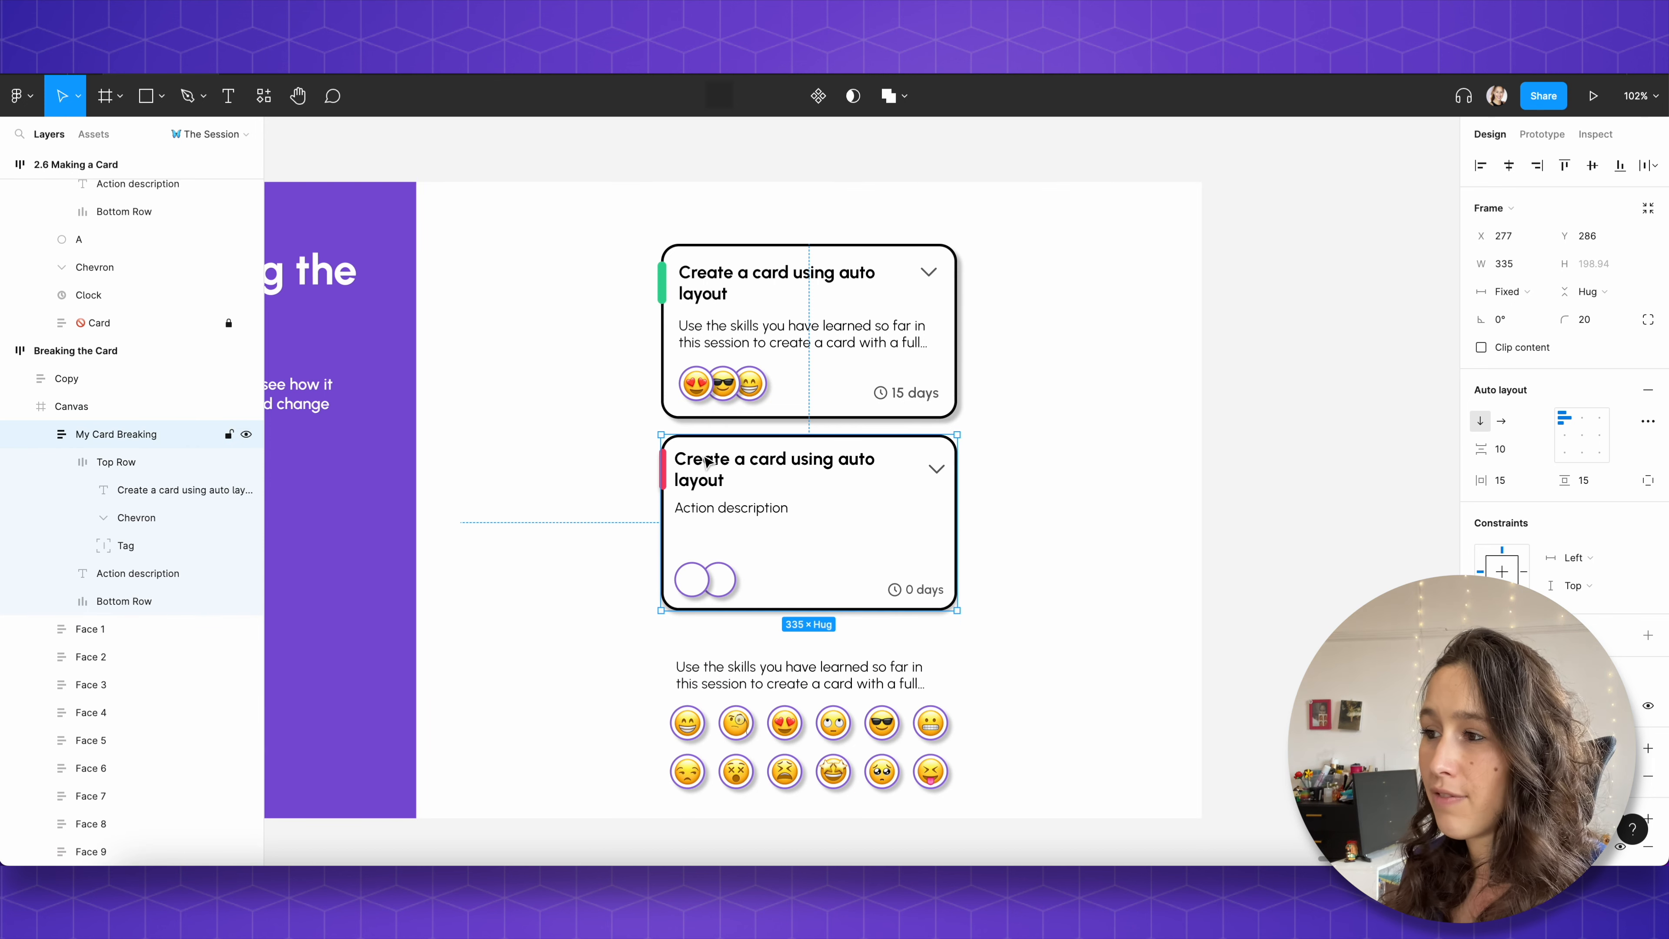
double_click(707, 462)
double_click(709, 466)
click(724, 478)
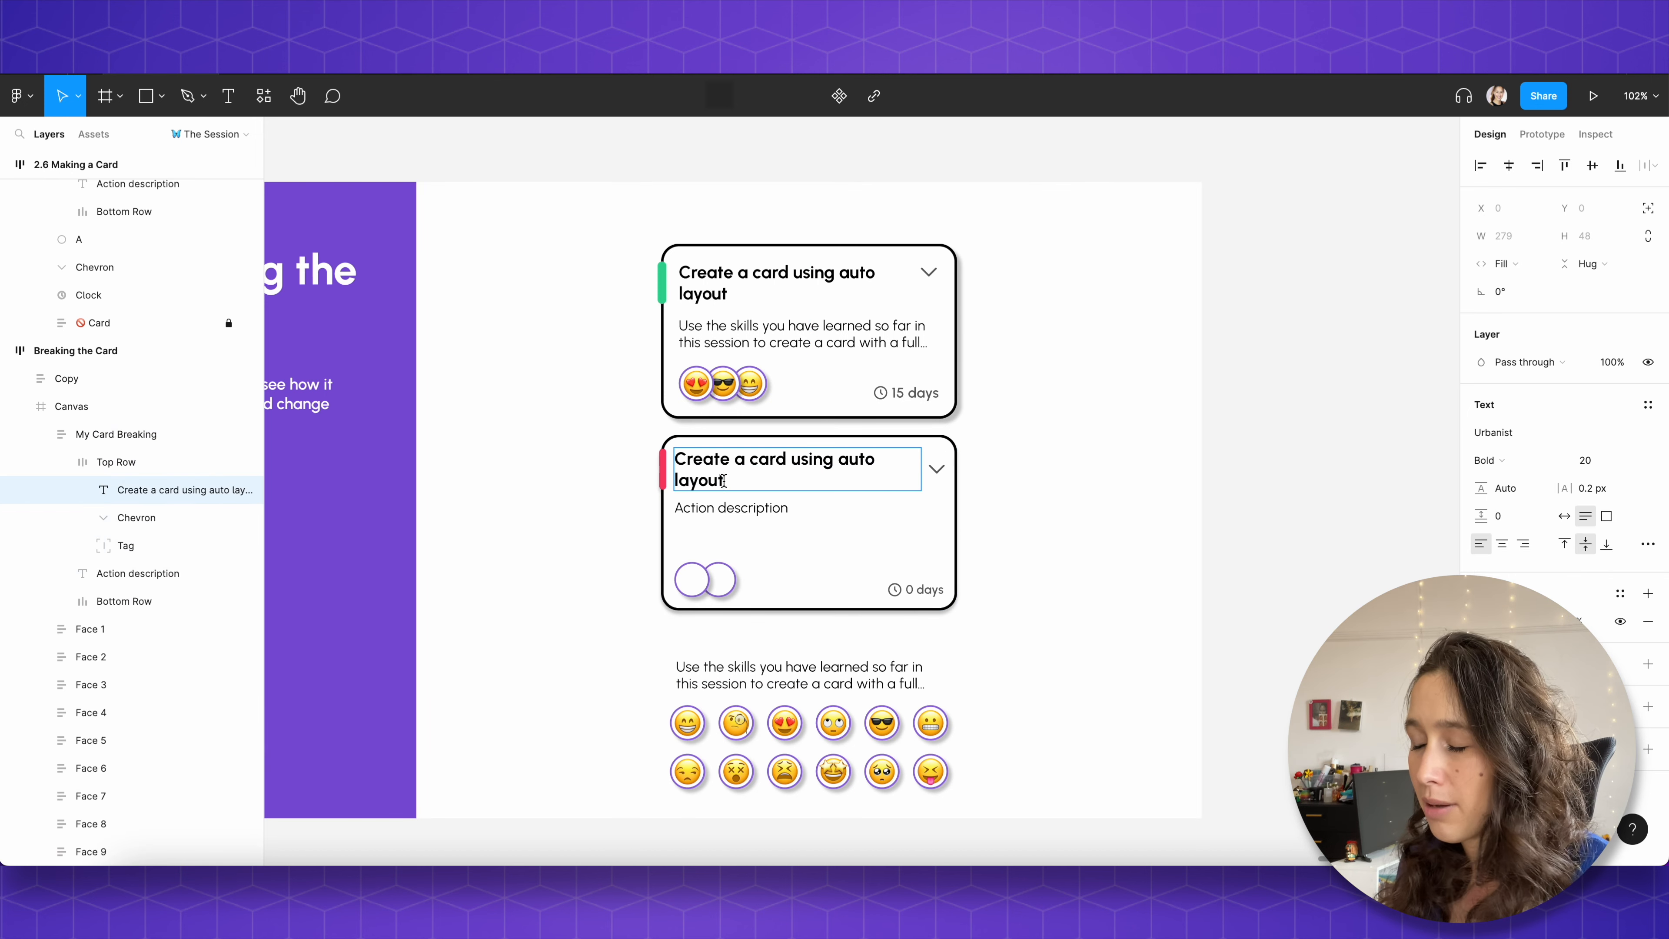
key(Return)
key(Return)
key(Return)
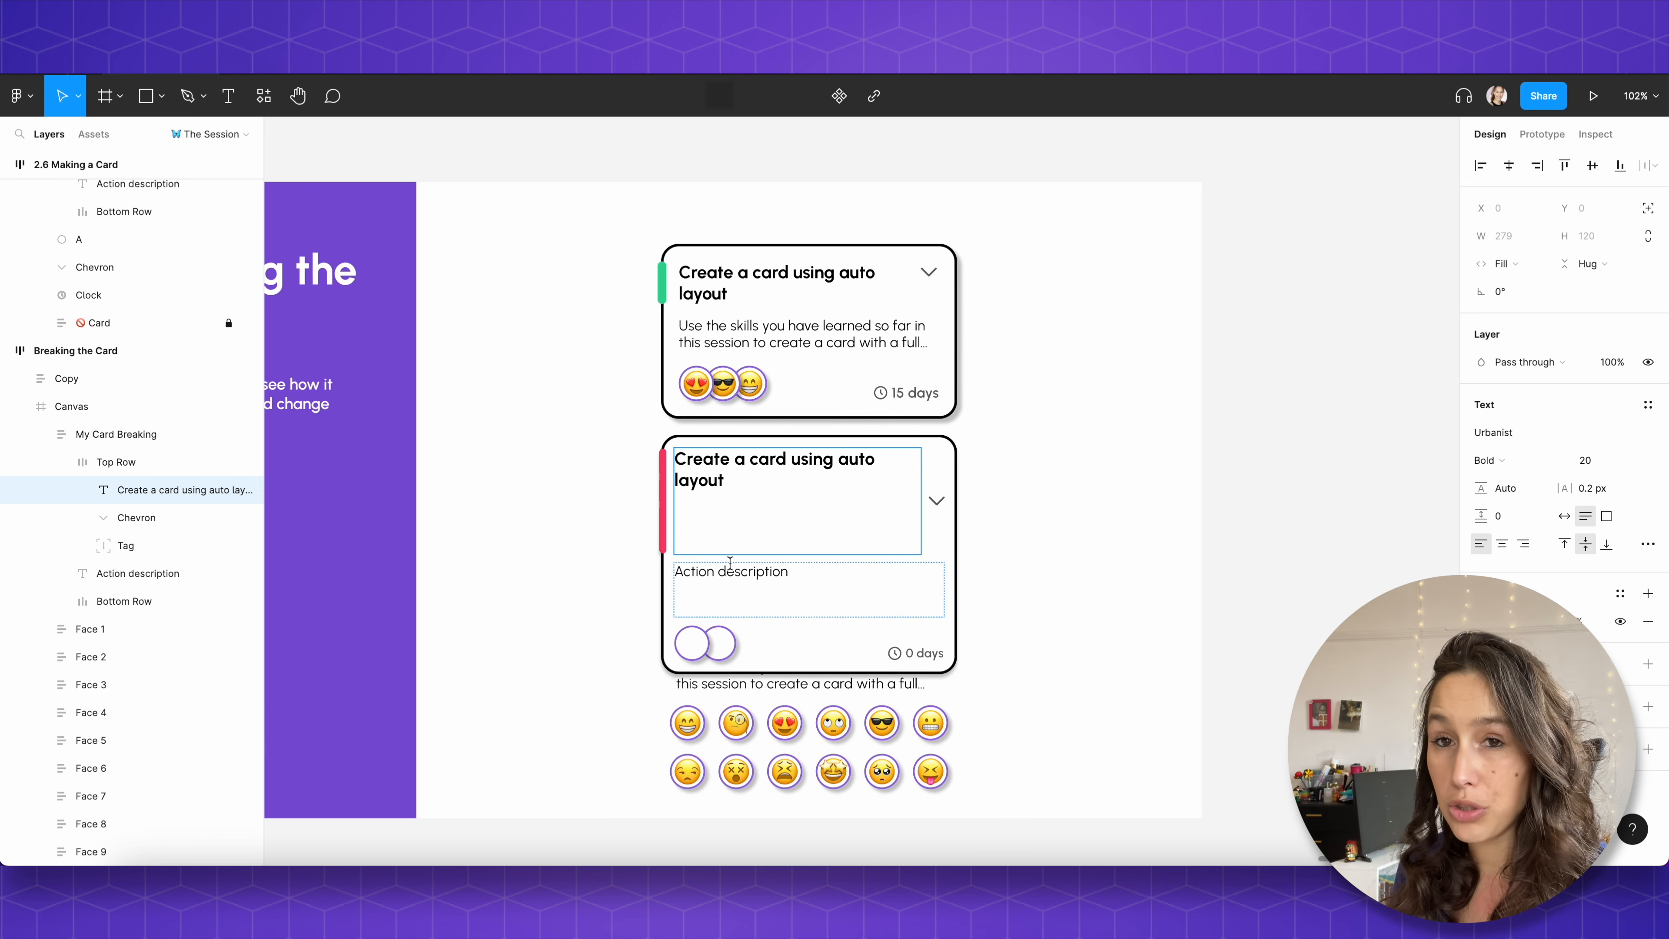
key(BackSpace)
key(BackSpace)
key(BackSpace)
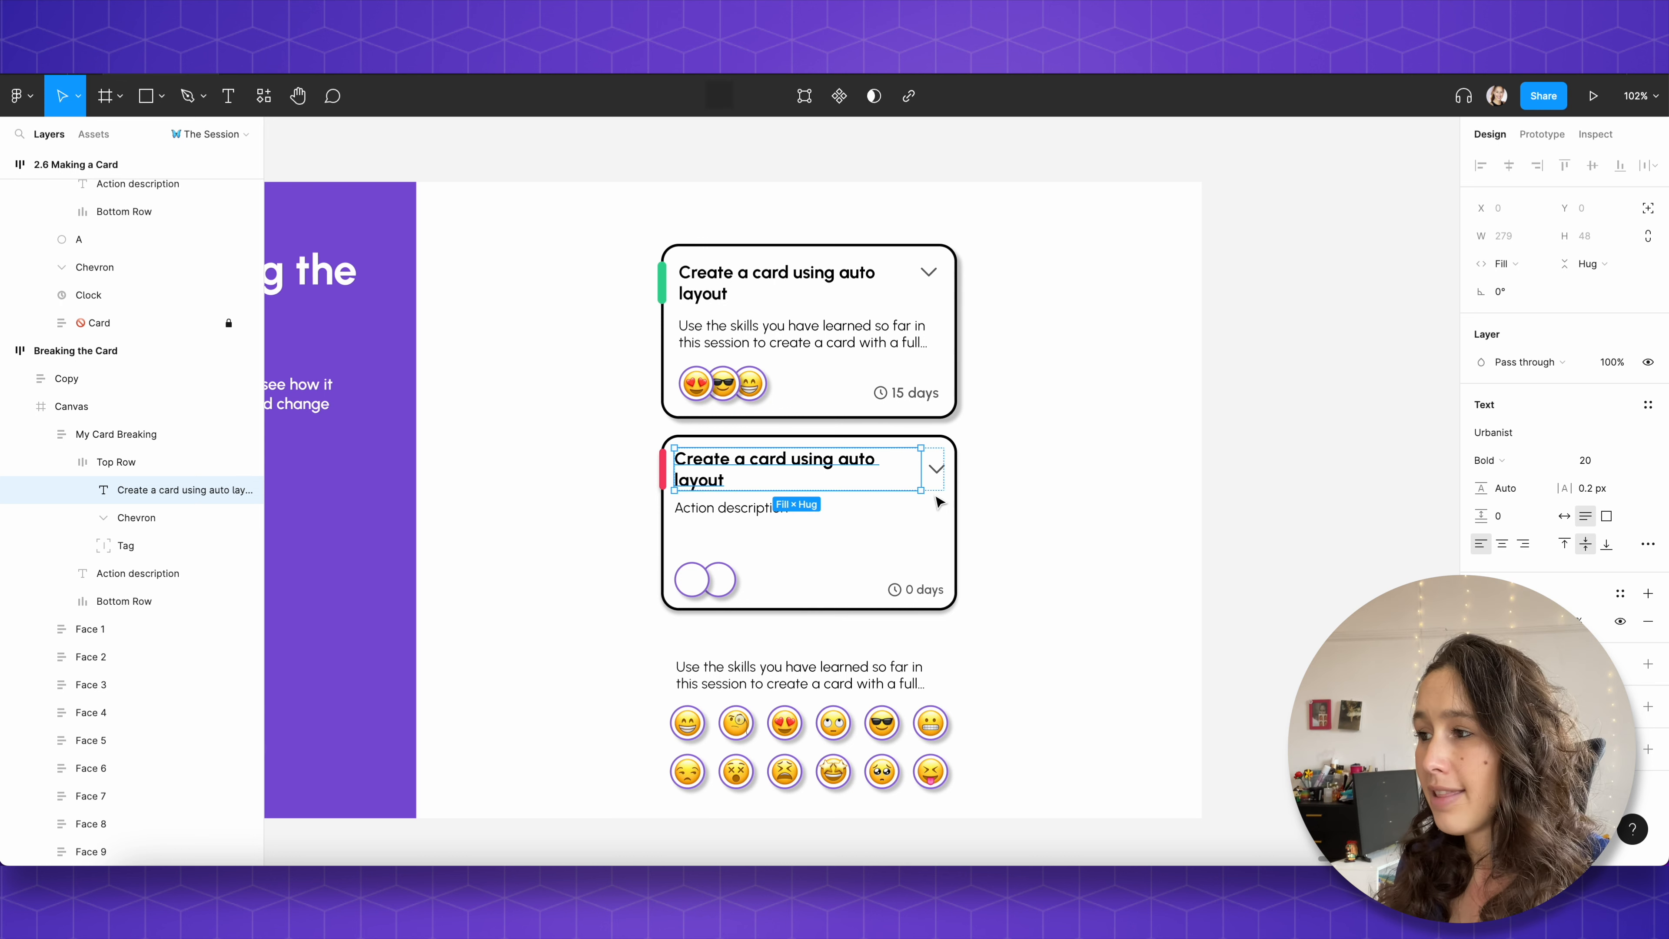
Step: Return My Card to a fixed height of 174 and set the vertical spacing between its items to auto
click(954, 515)
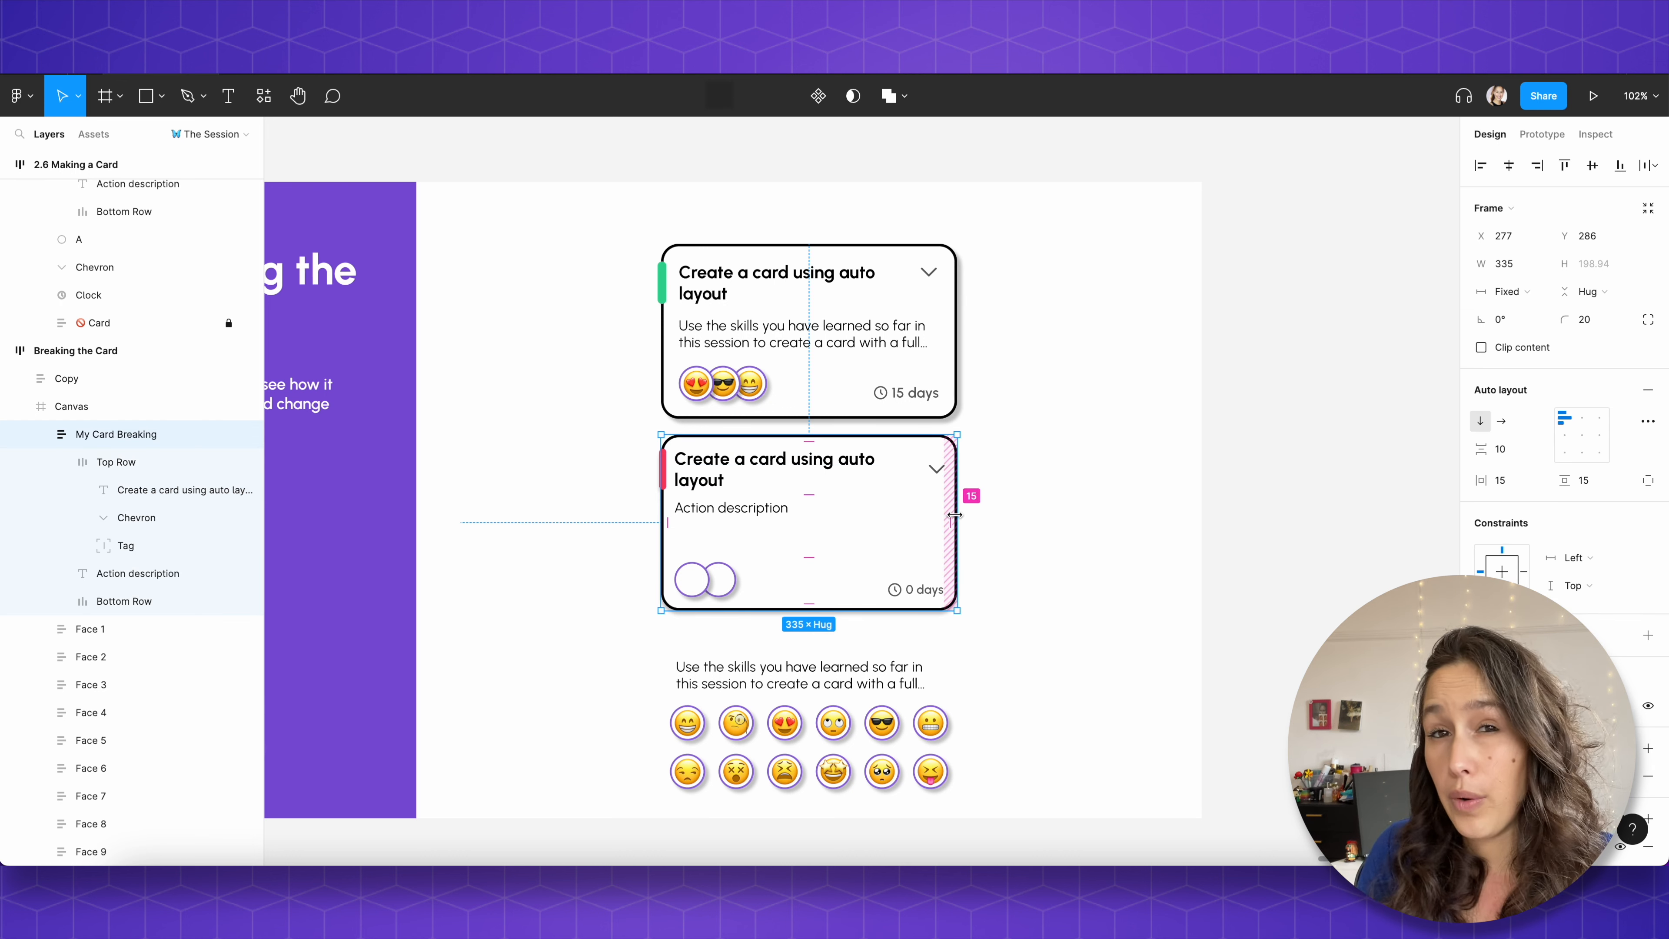
click(999, 521)
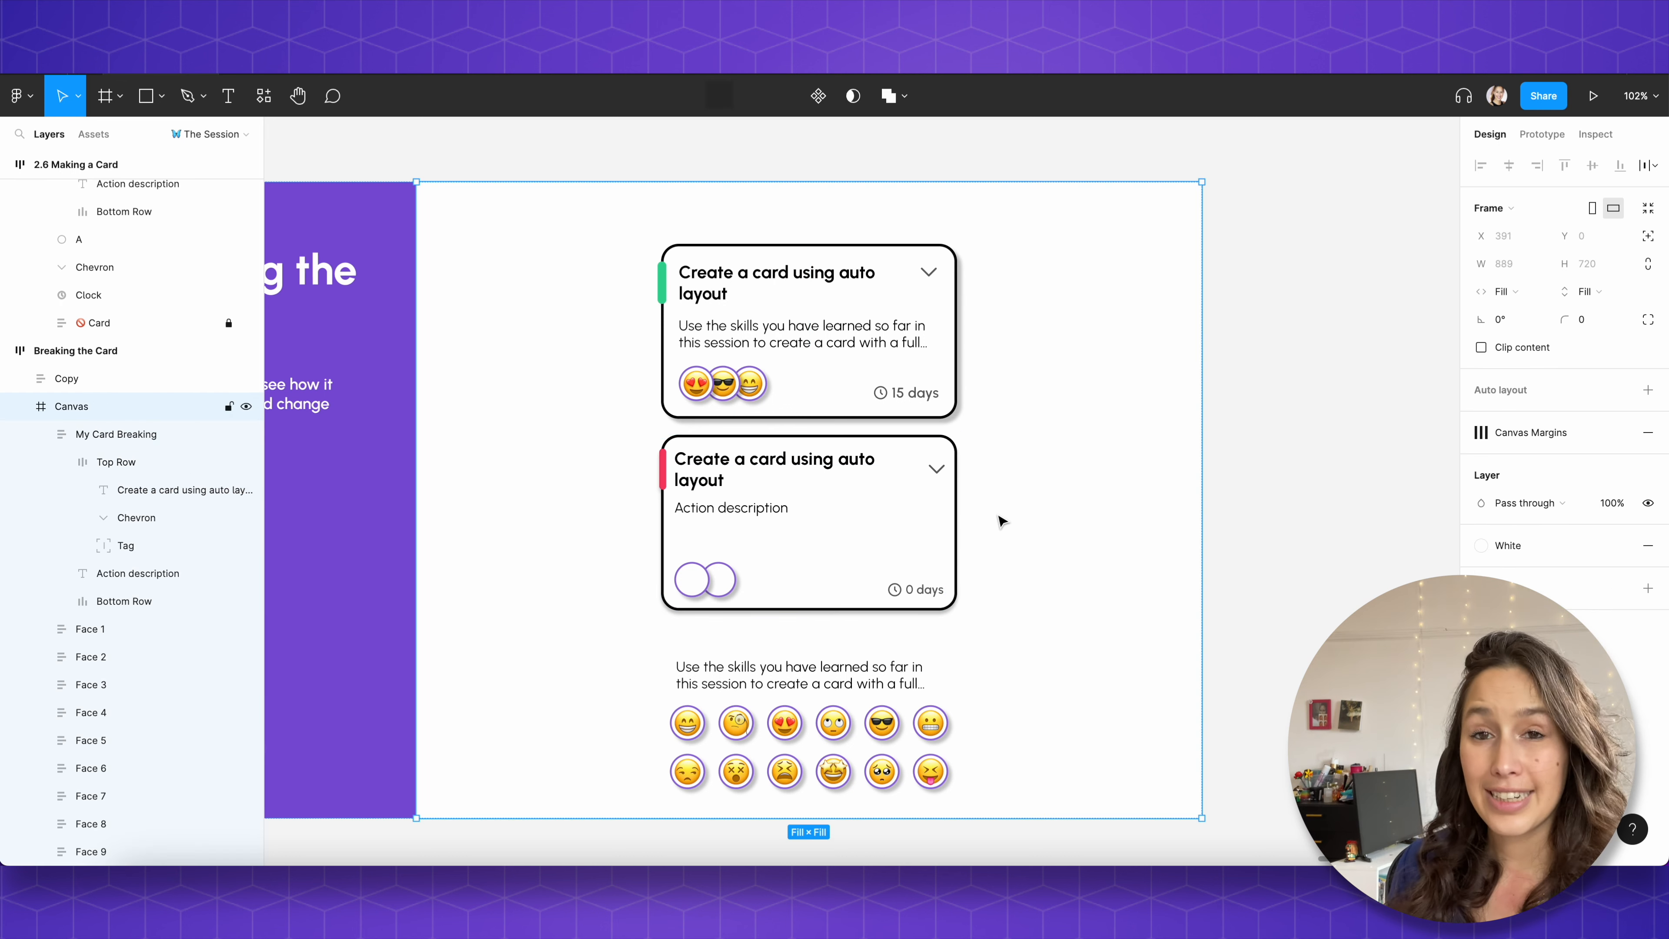
click(900, 512)
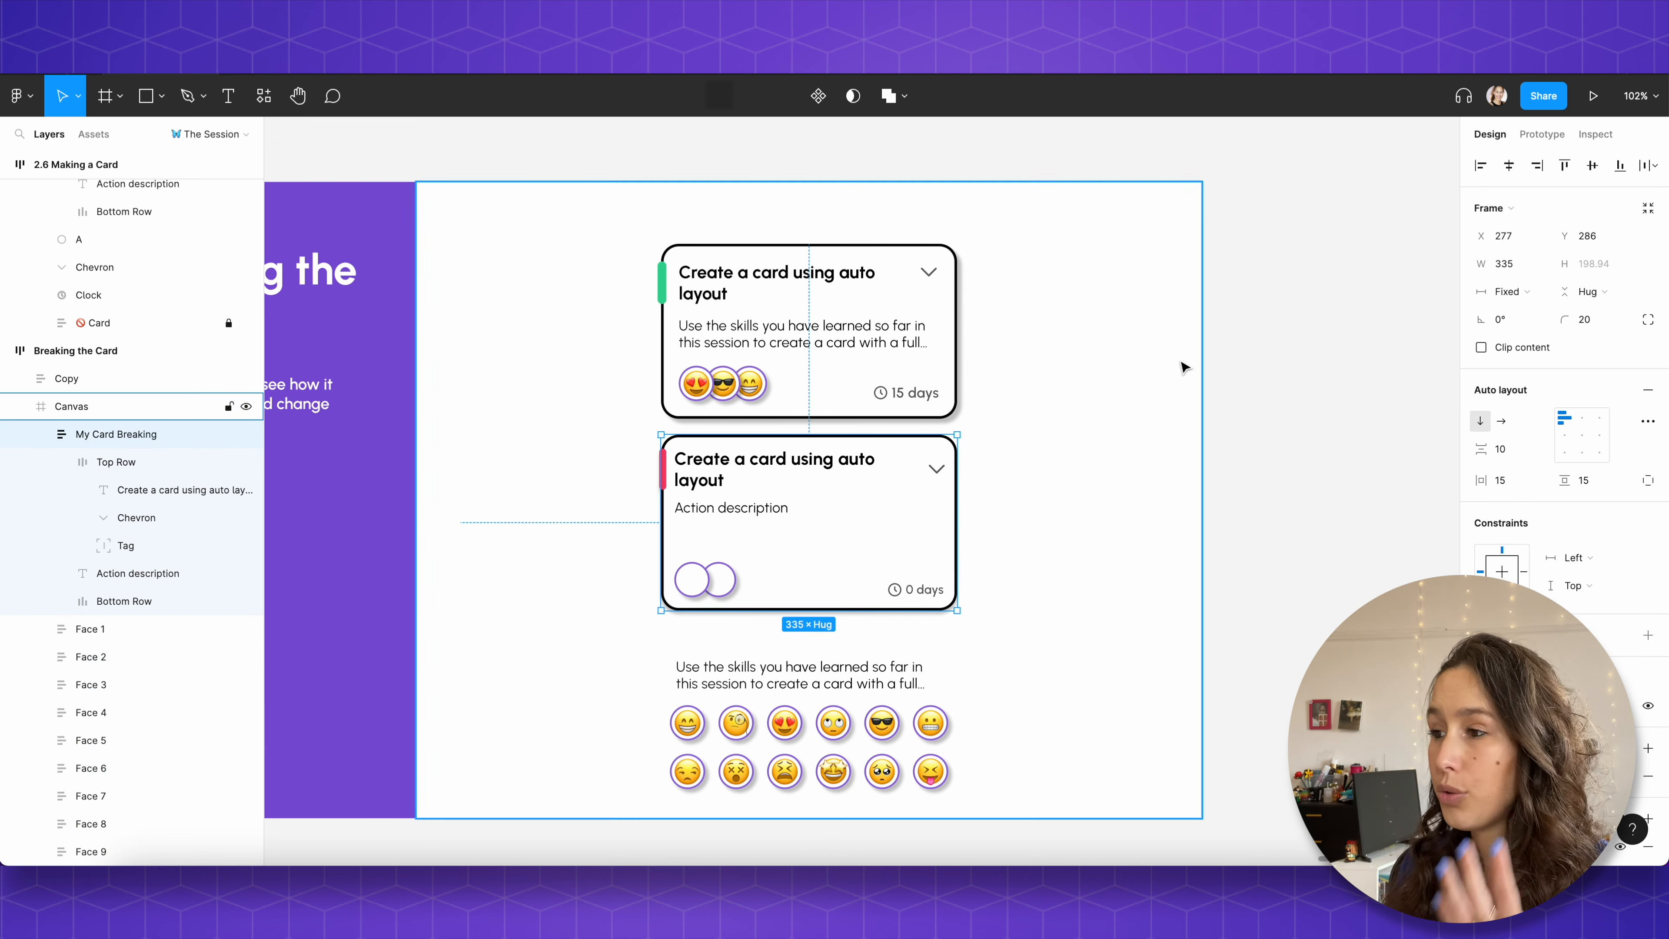
click(1604, 292)
click(1582, 270)
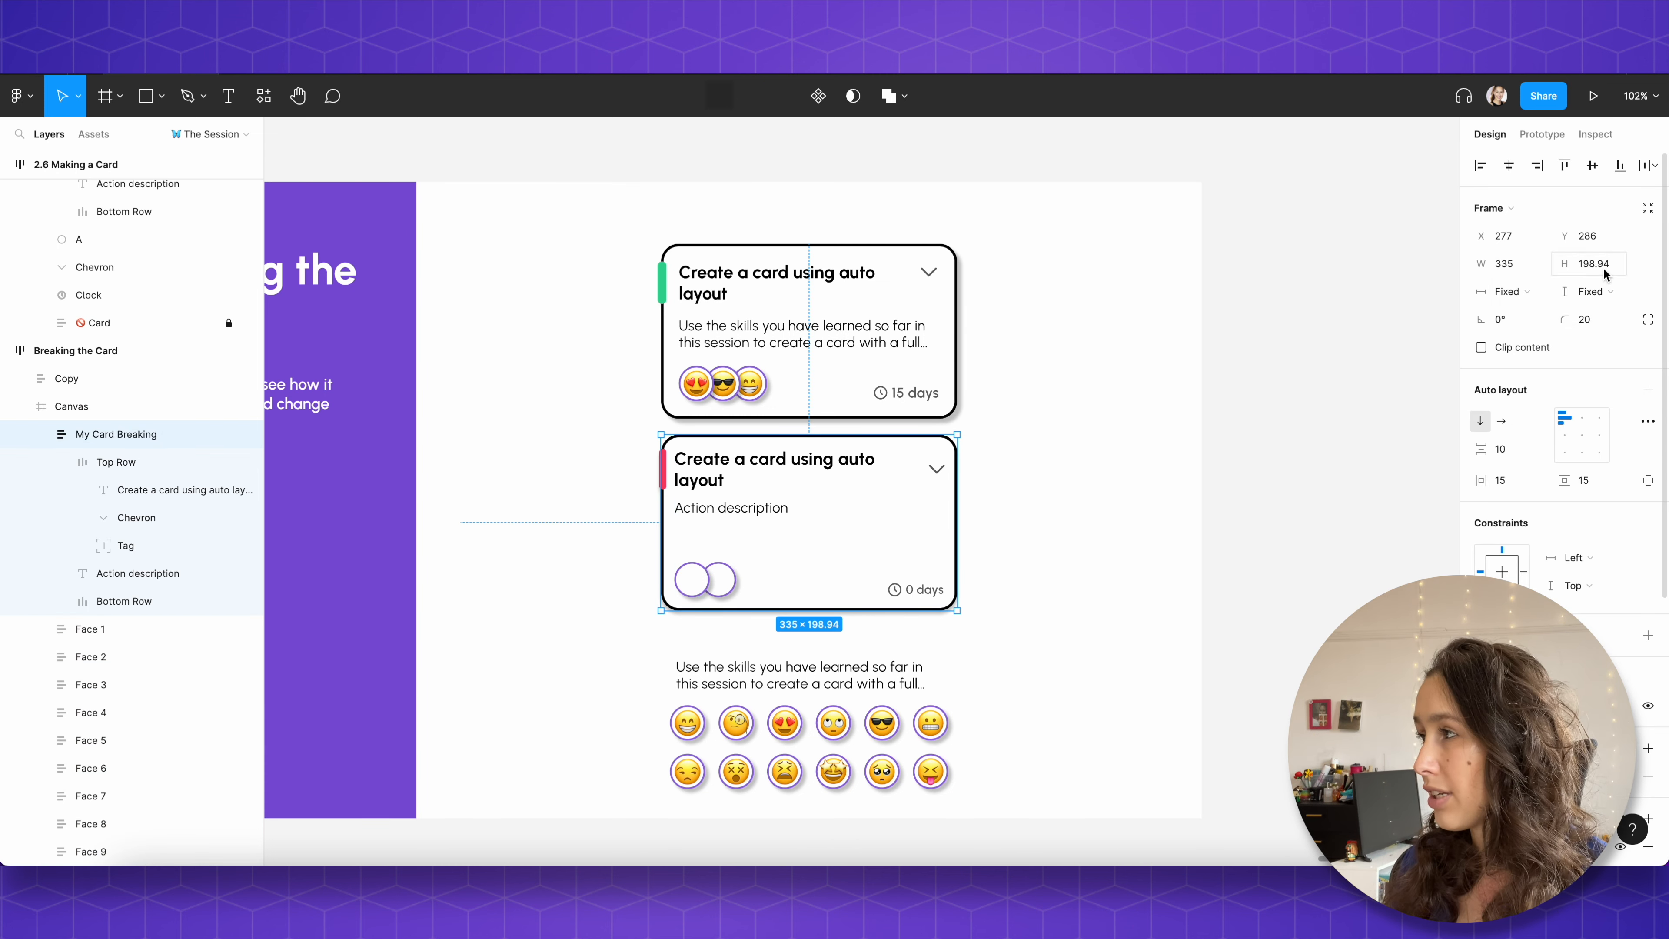
click(1604, 266)
text(174)
key(Return)
click(1515, 449)
text(auto)
key(Return)
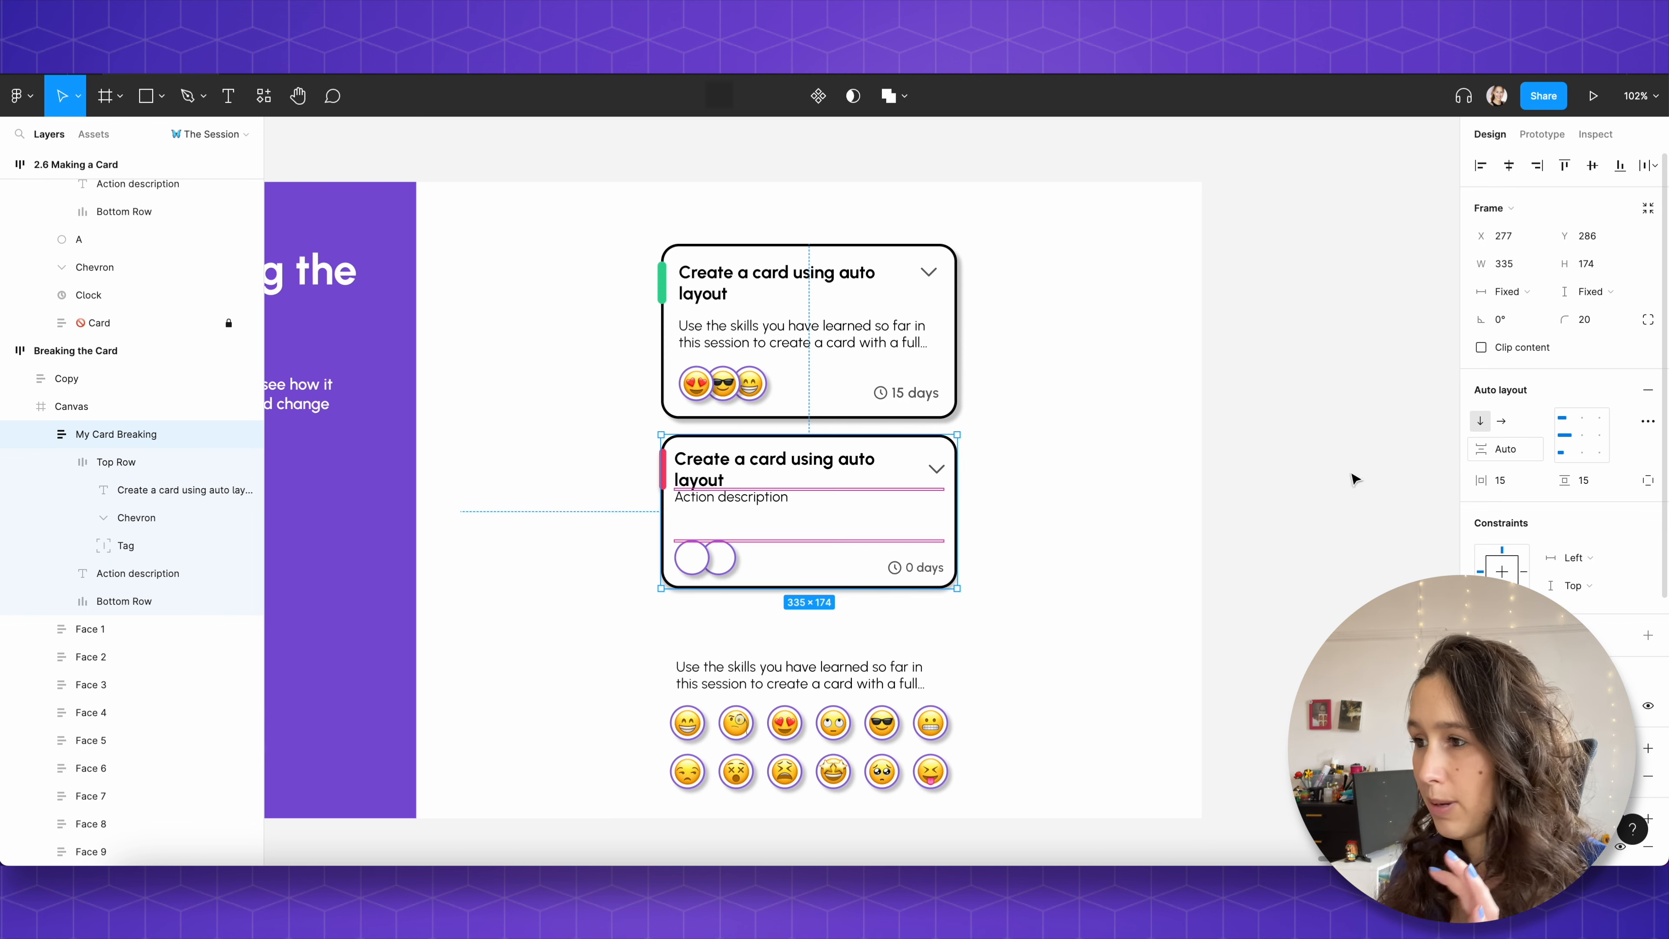
Step: Try Fill container as the Action description's vertical sizing, and set My Card Breaking to Hug contents with a spacing of 10
click(715, 501)
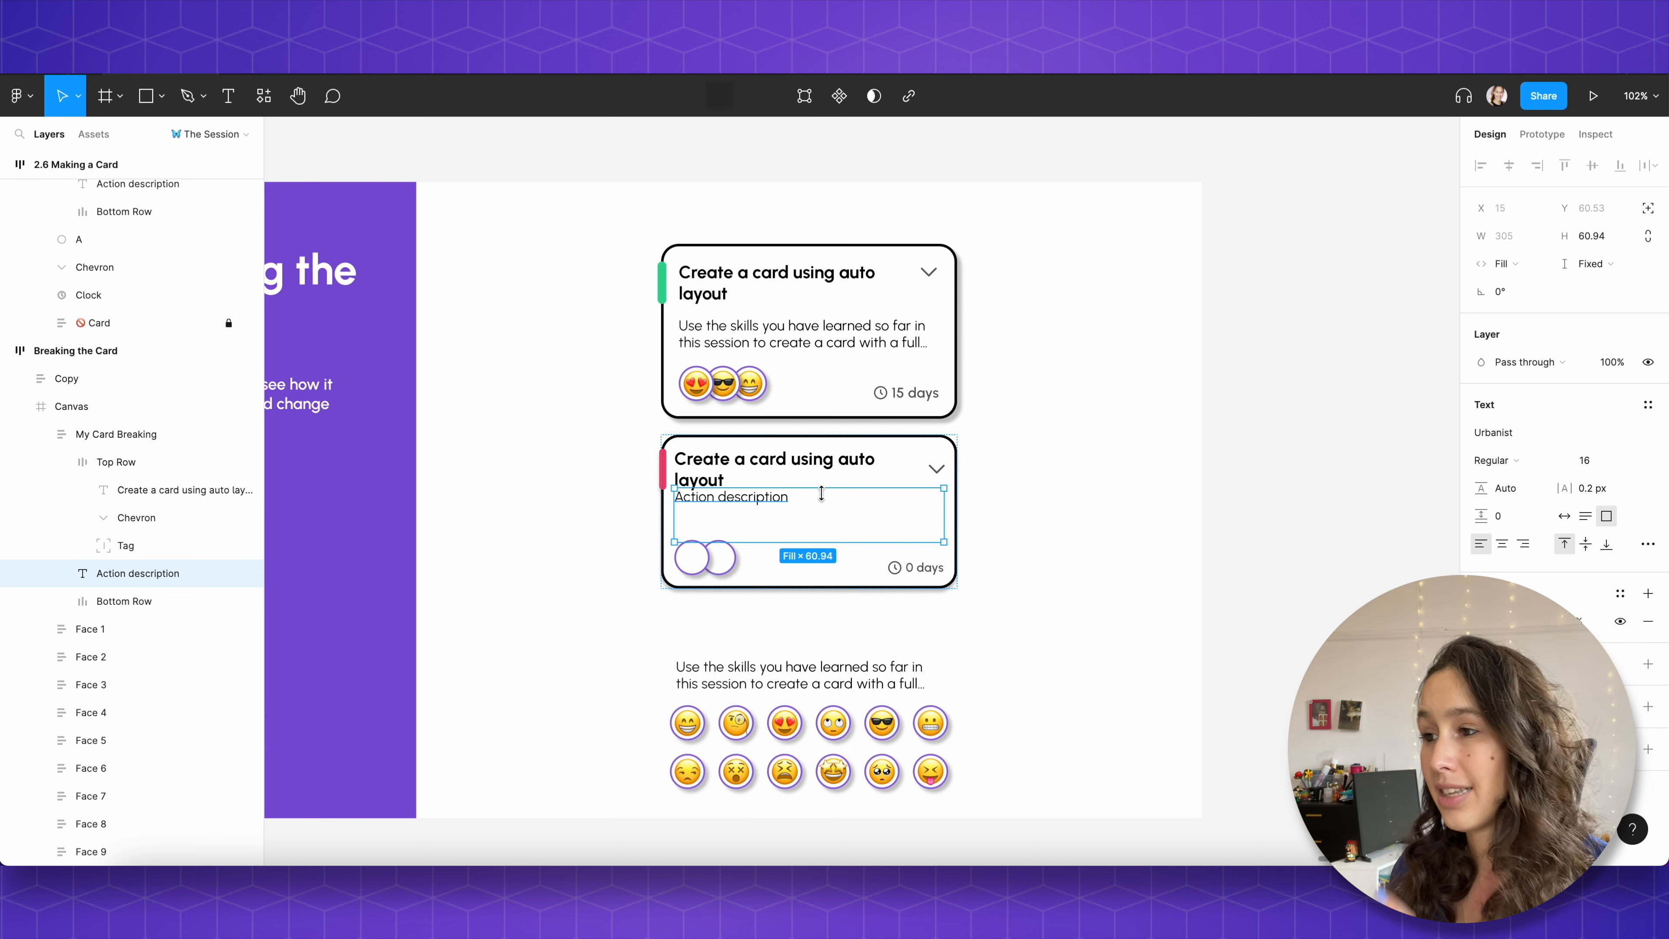
click(1597, 264)
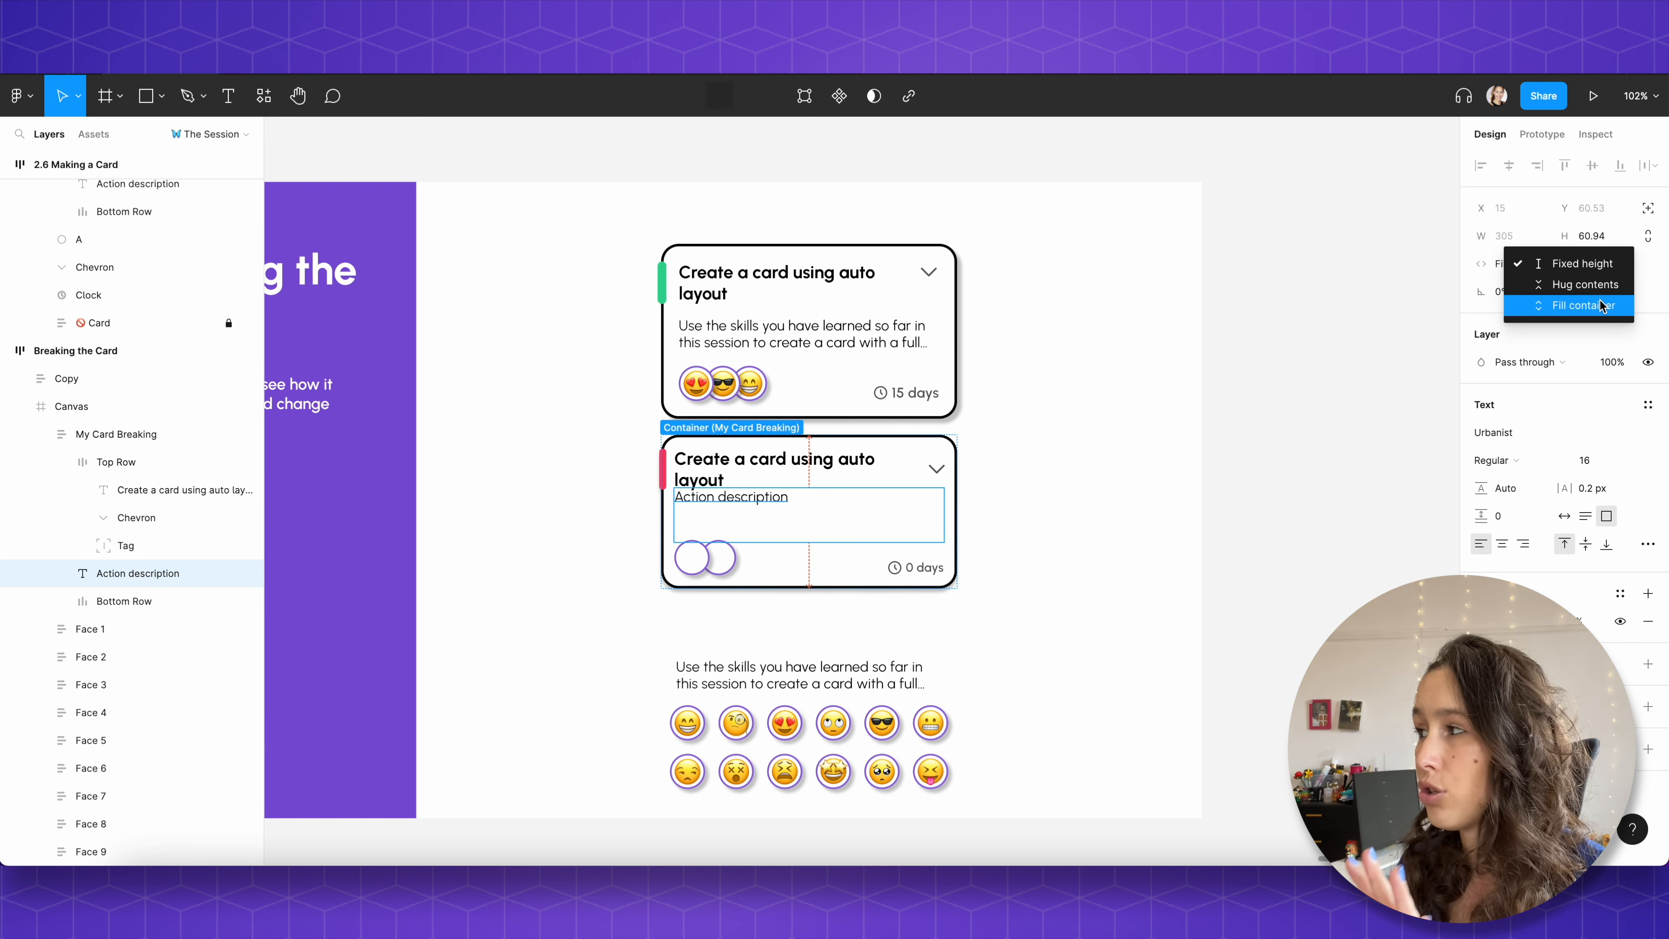
click(1600, 304)
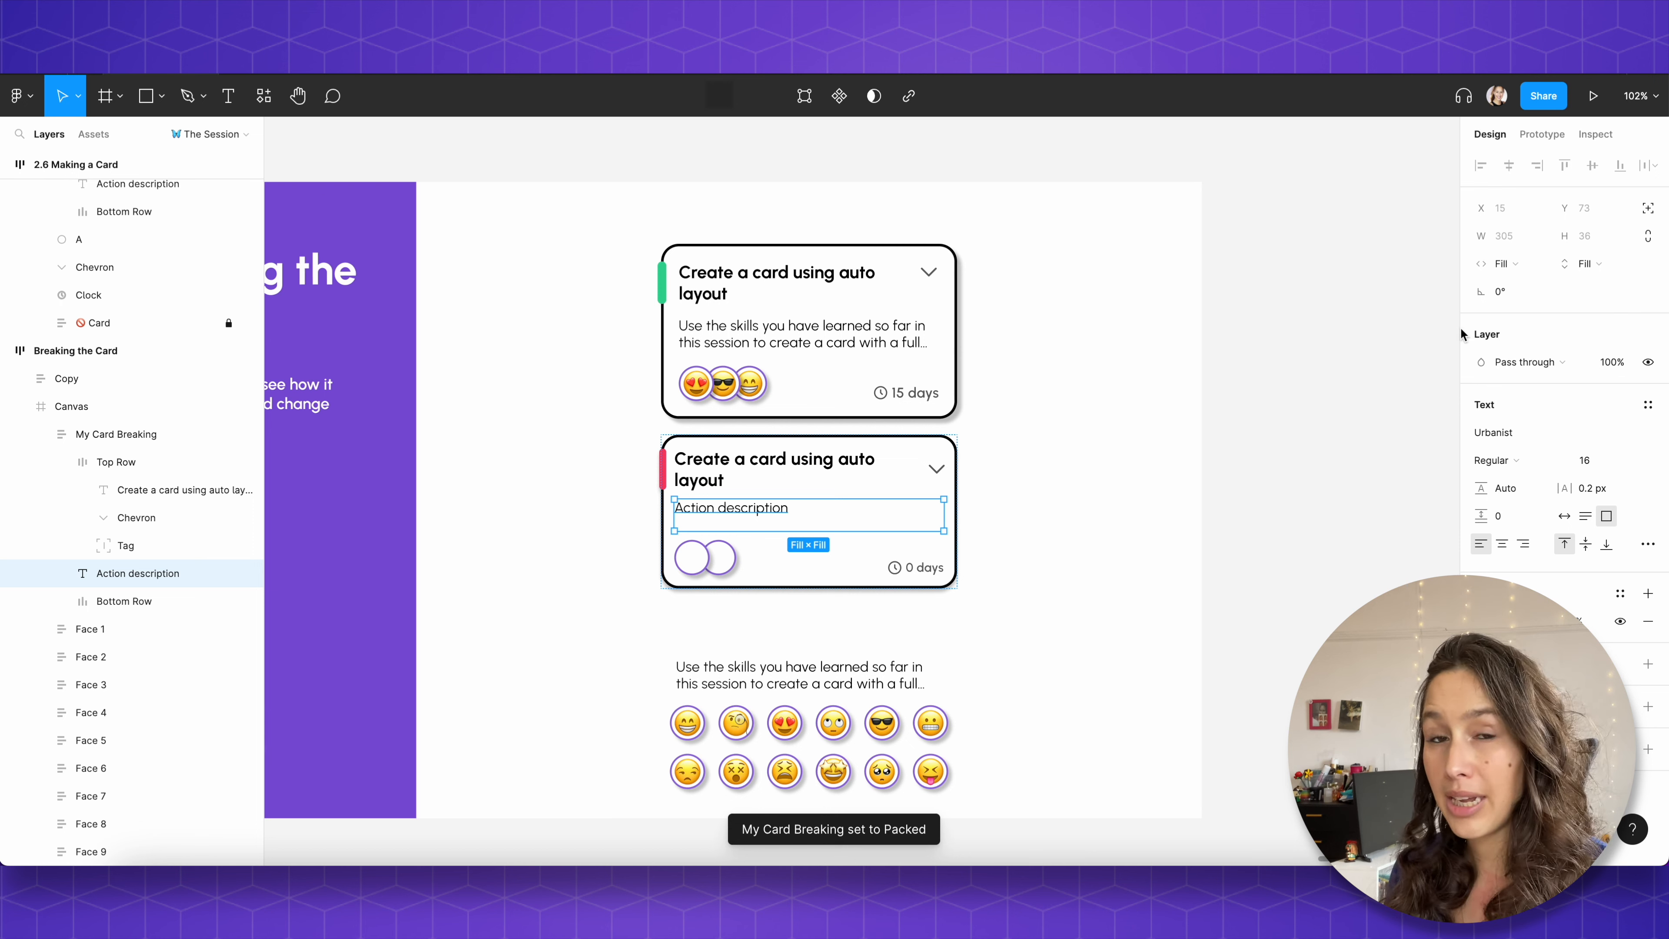
click(117, 433)
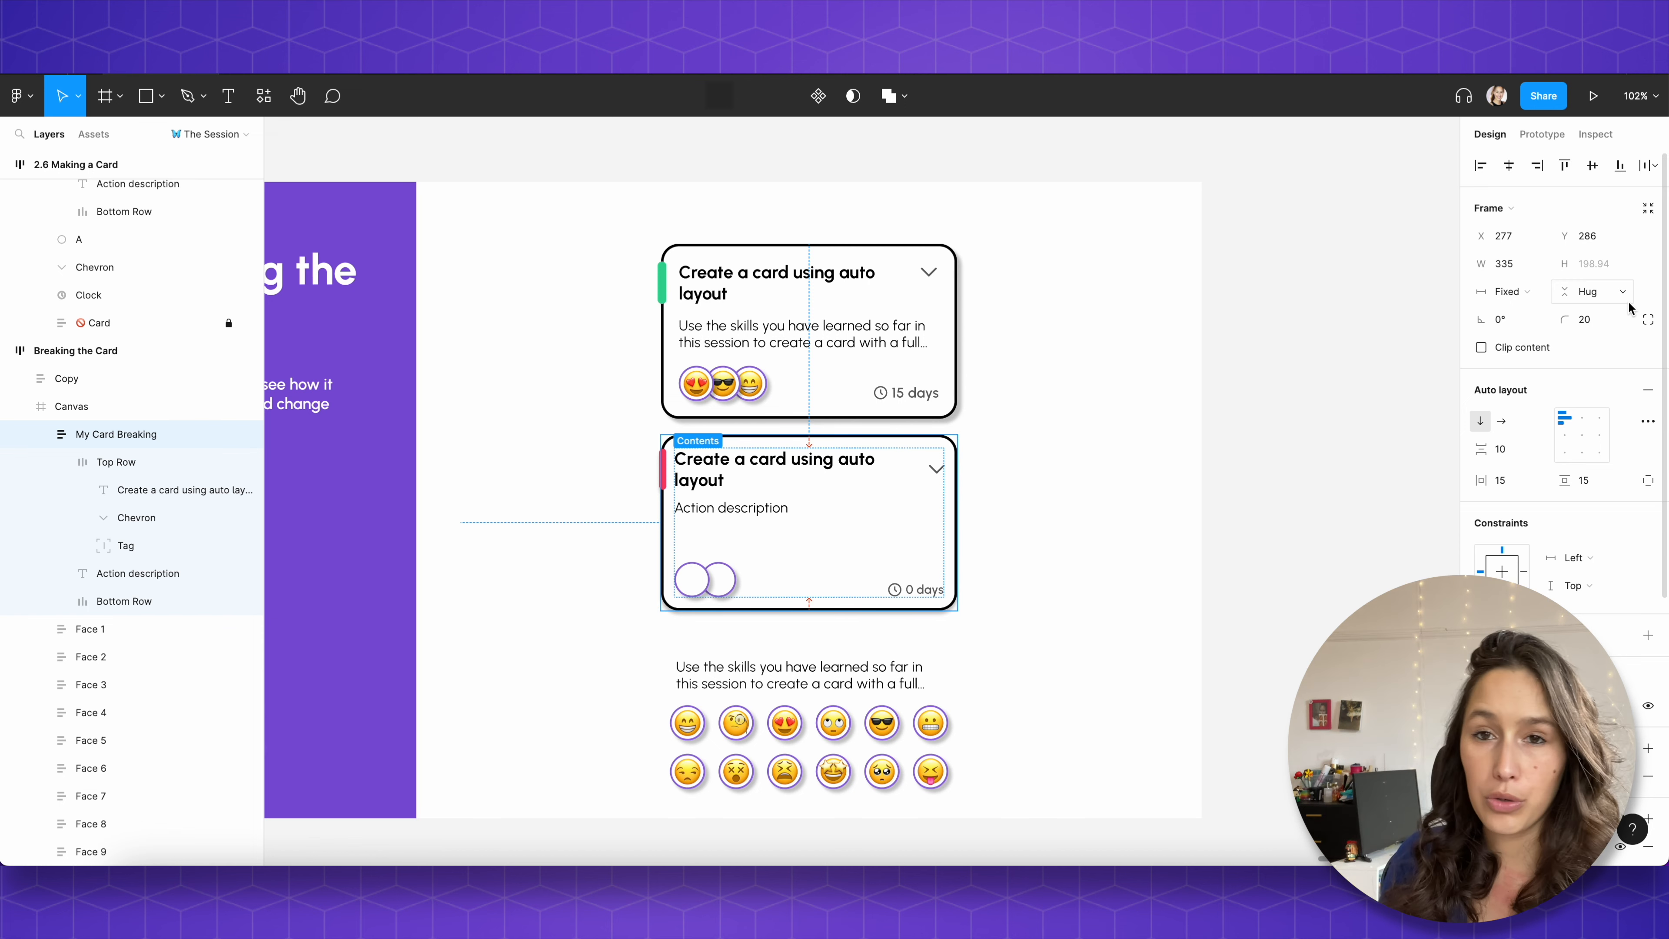
click(717, 505)
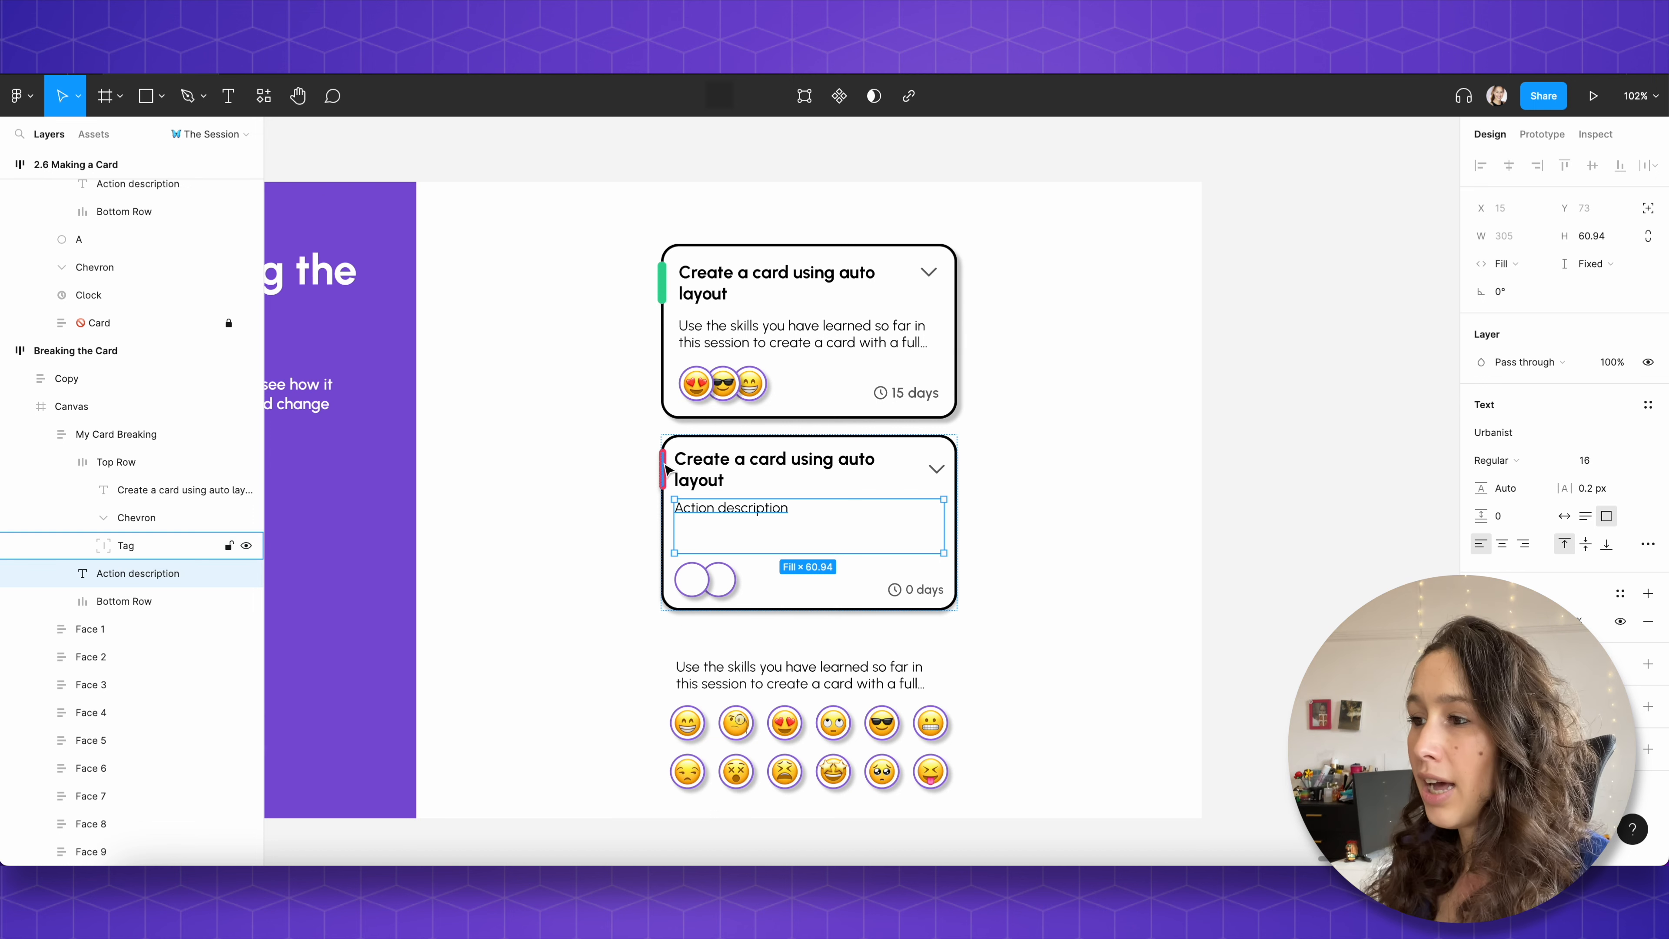
Step: Recolour the stroke of My Card Breaking's tag with the green 2DCE89 sampled from the sample card's tag
click(125, 546)
click(71, 406)
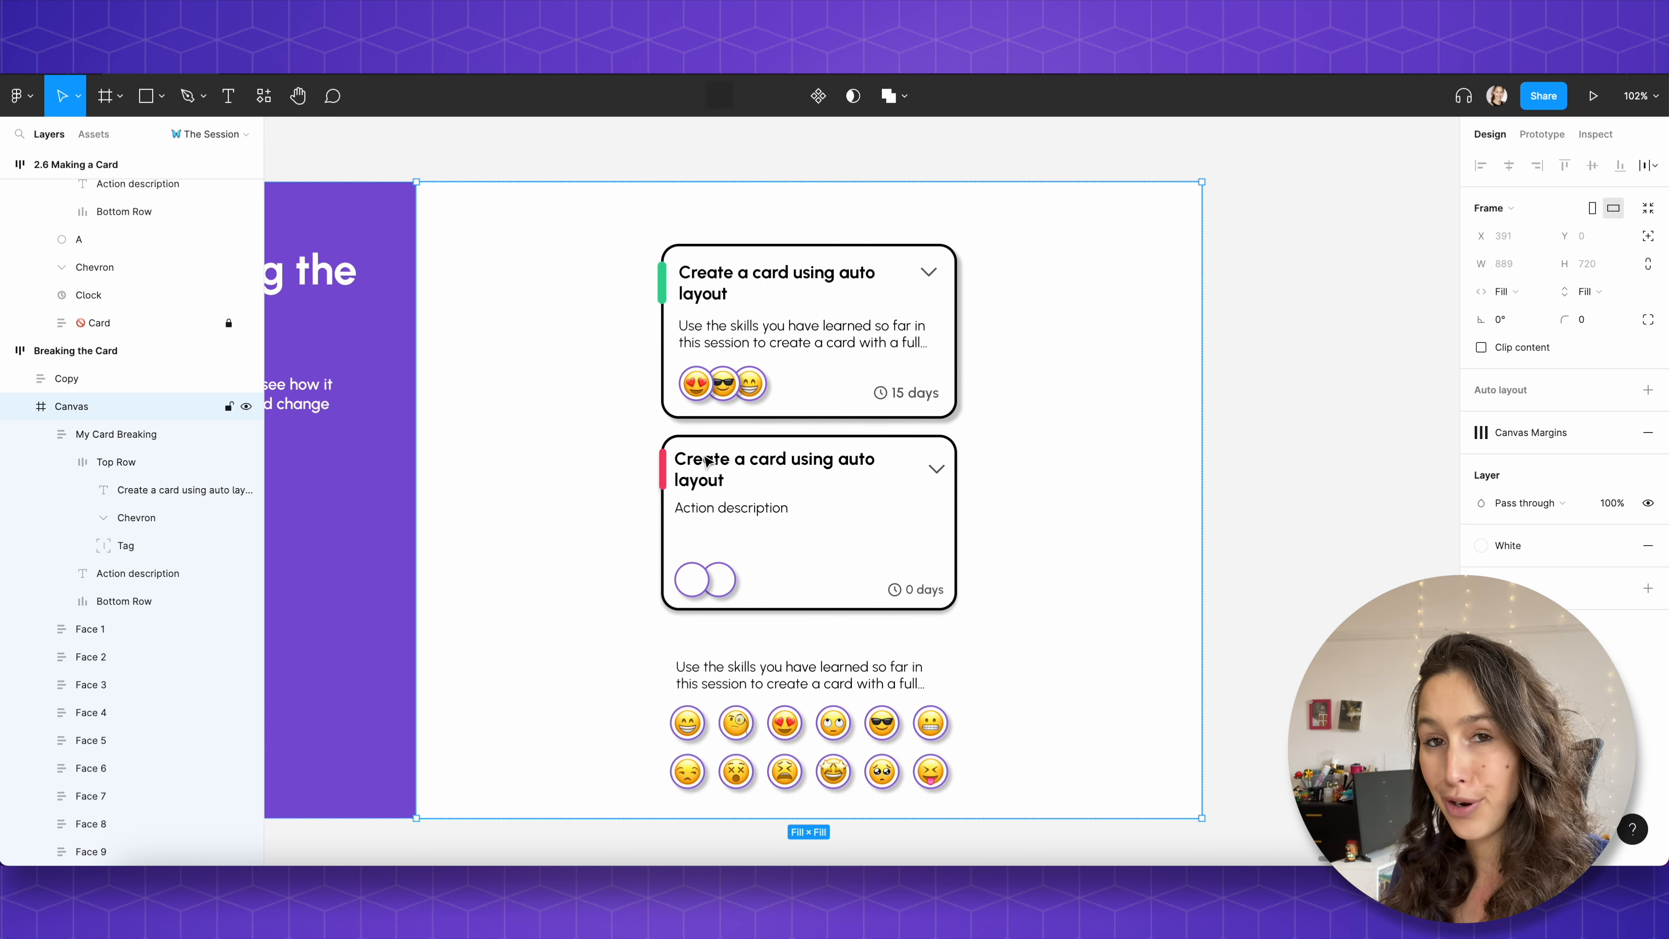
click(665, 468)
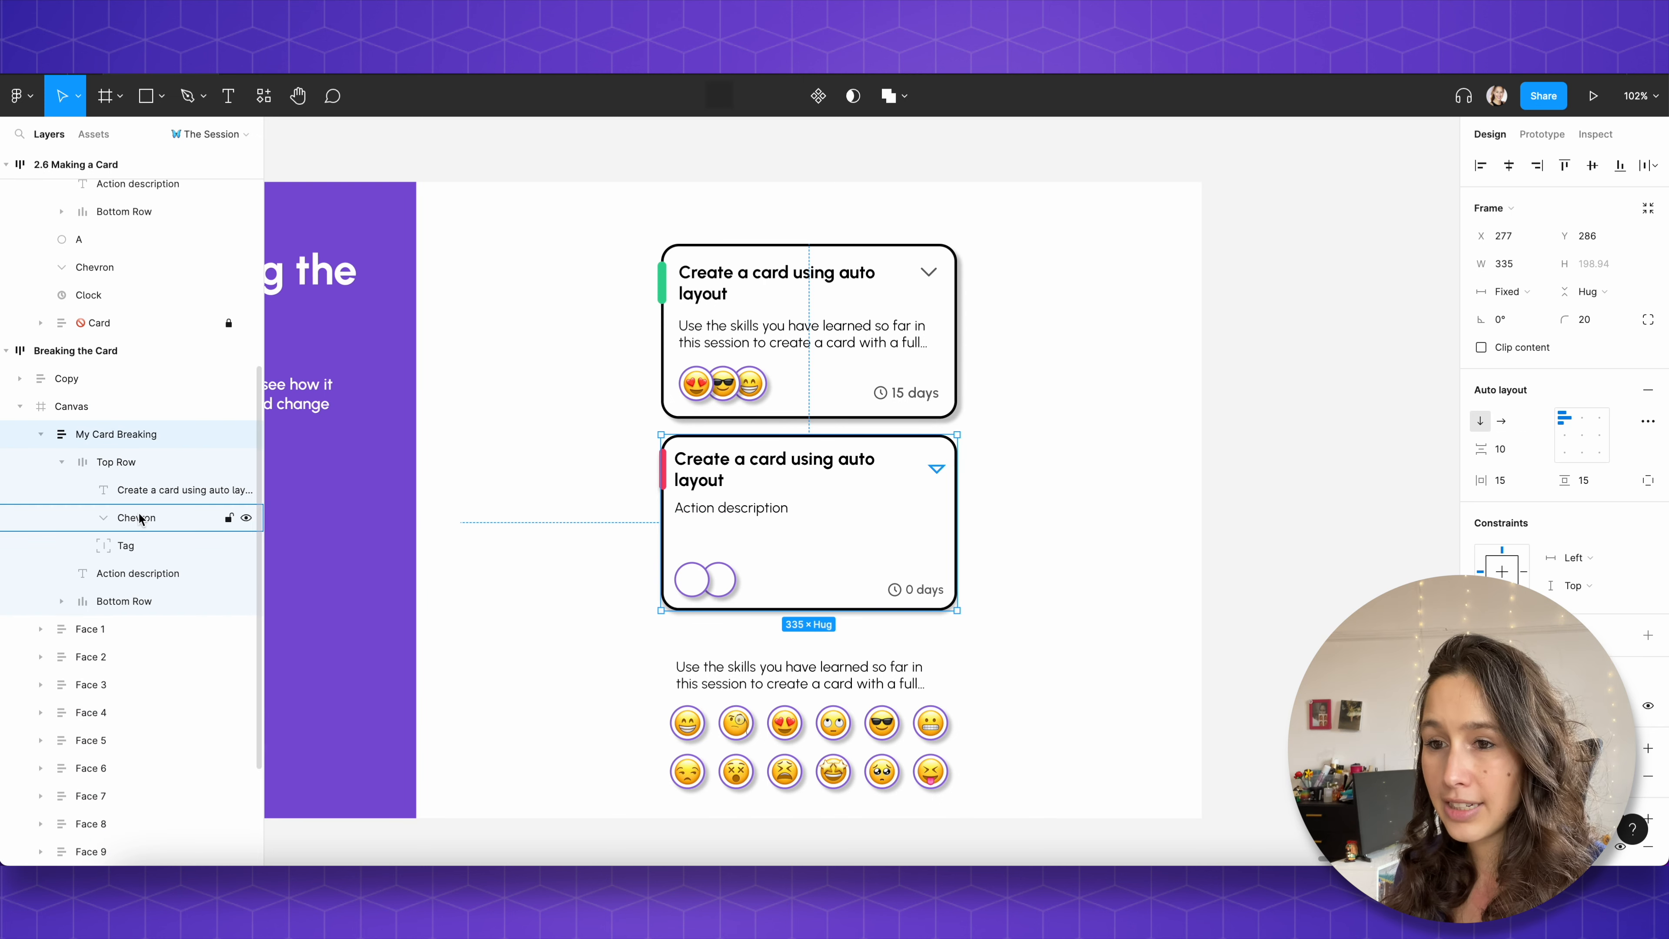
click(122, 545)
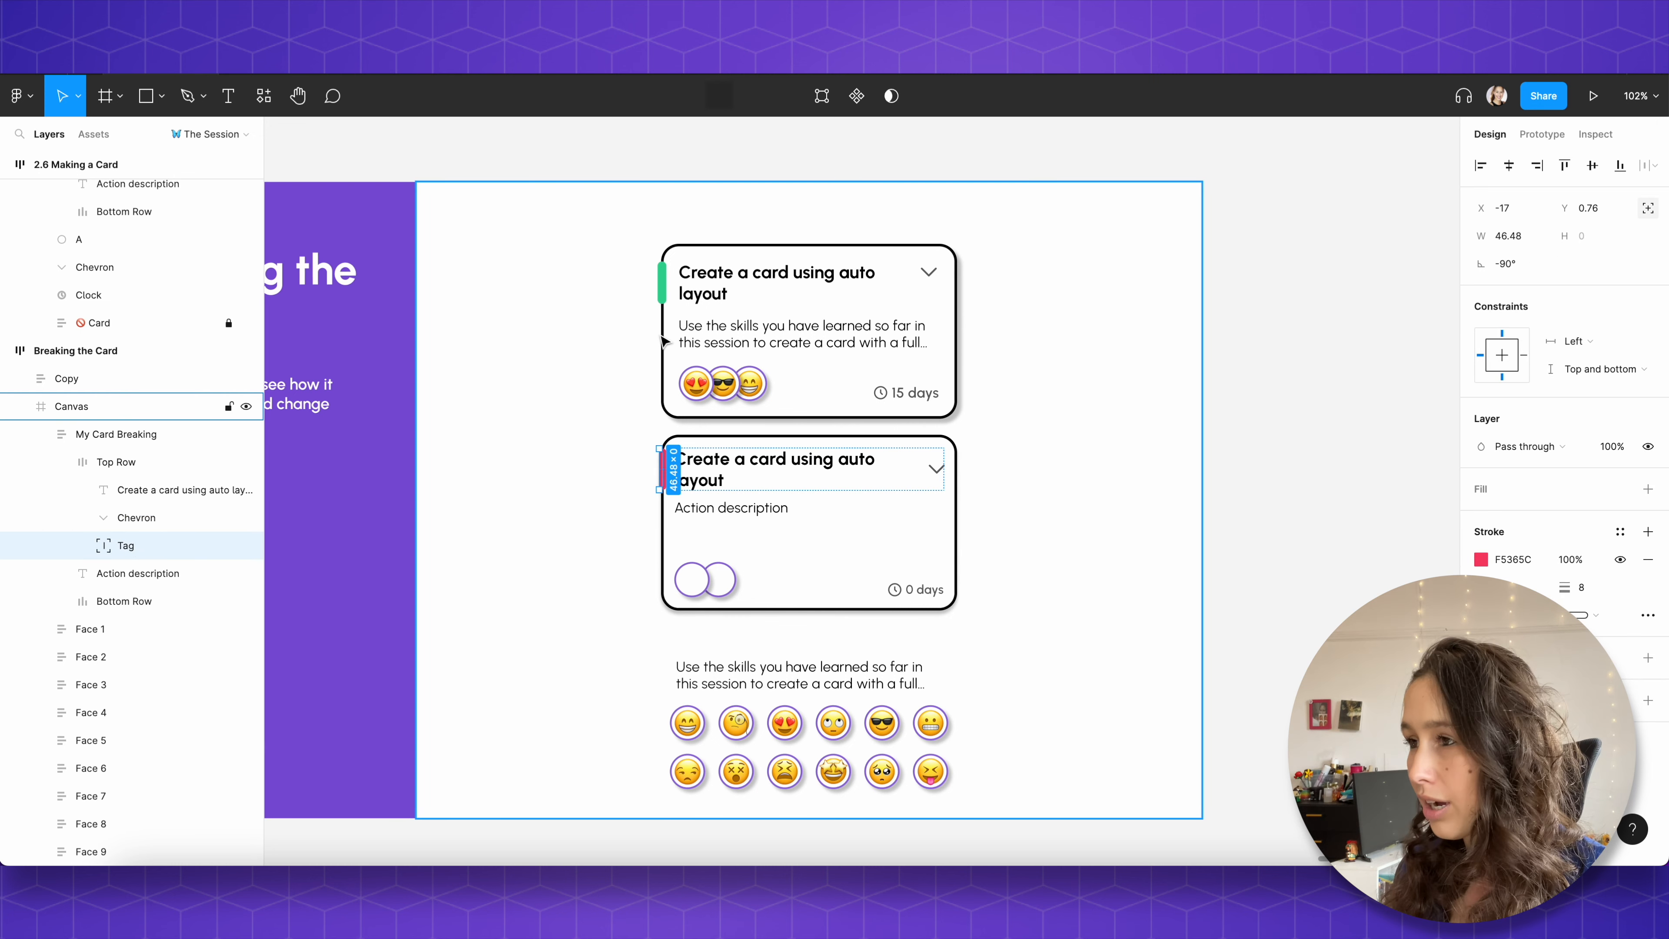
key(i)
click(666, 286)
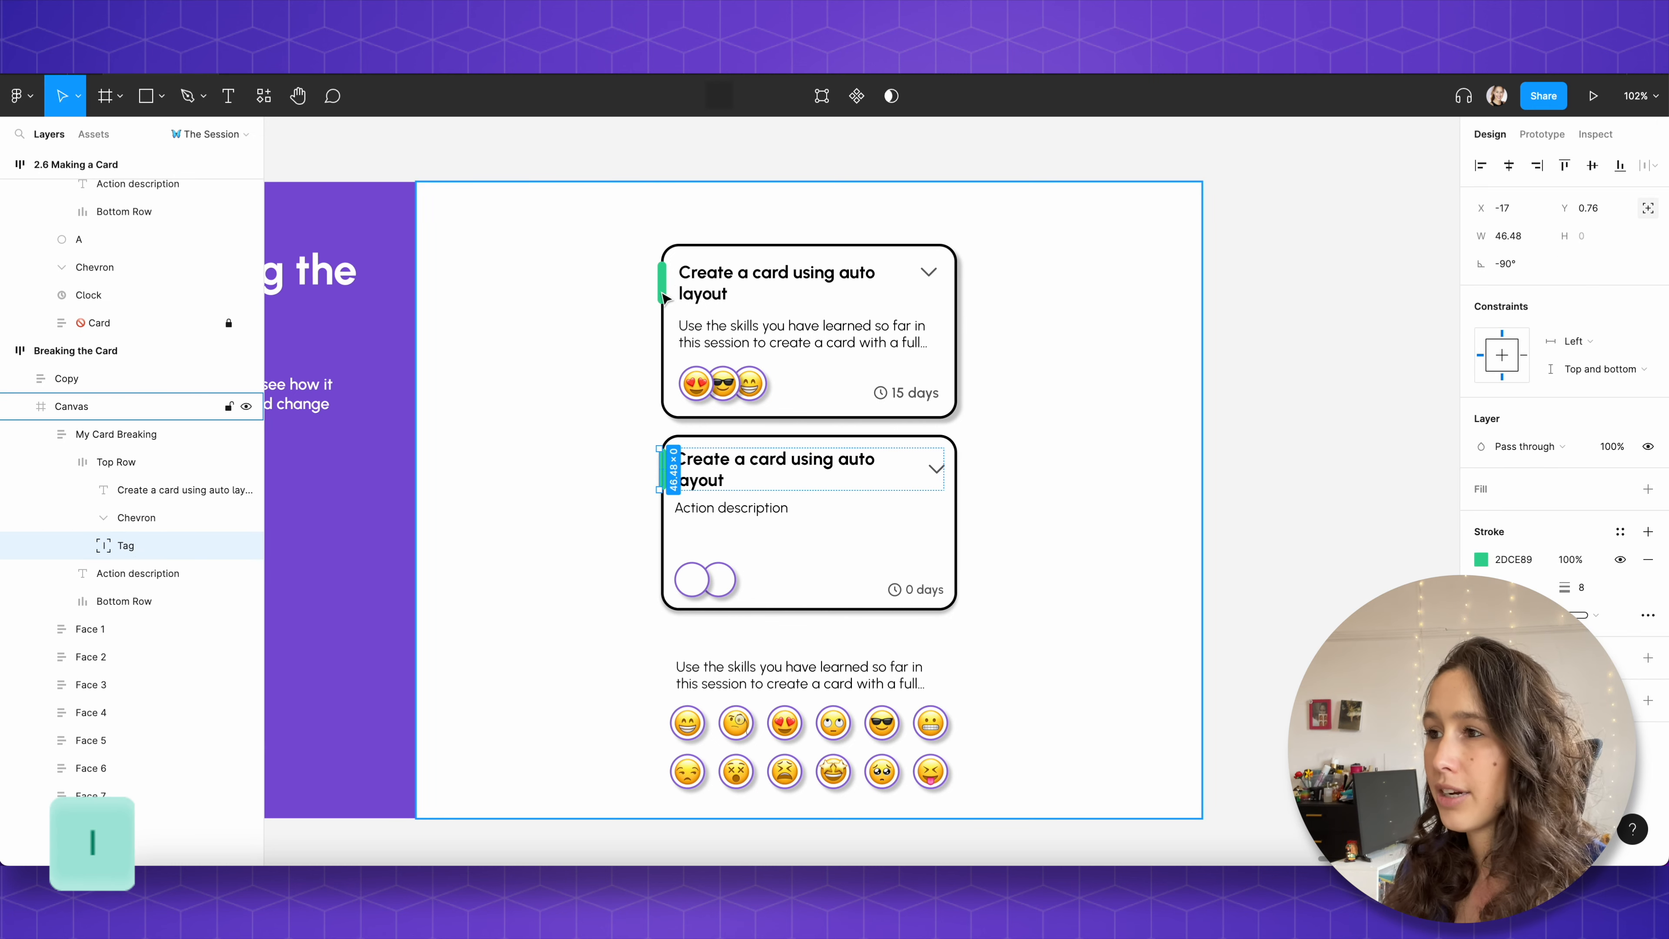
click(574, 404)
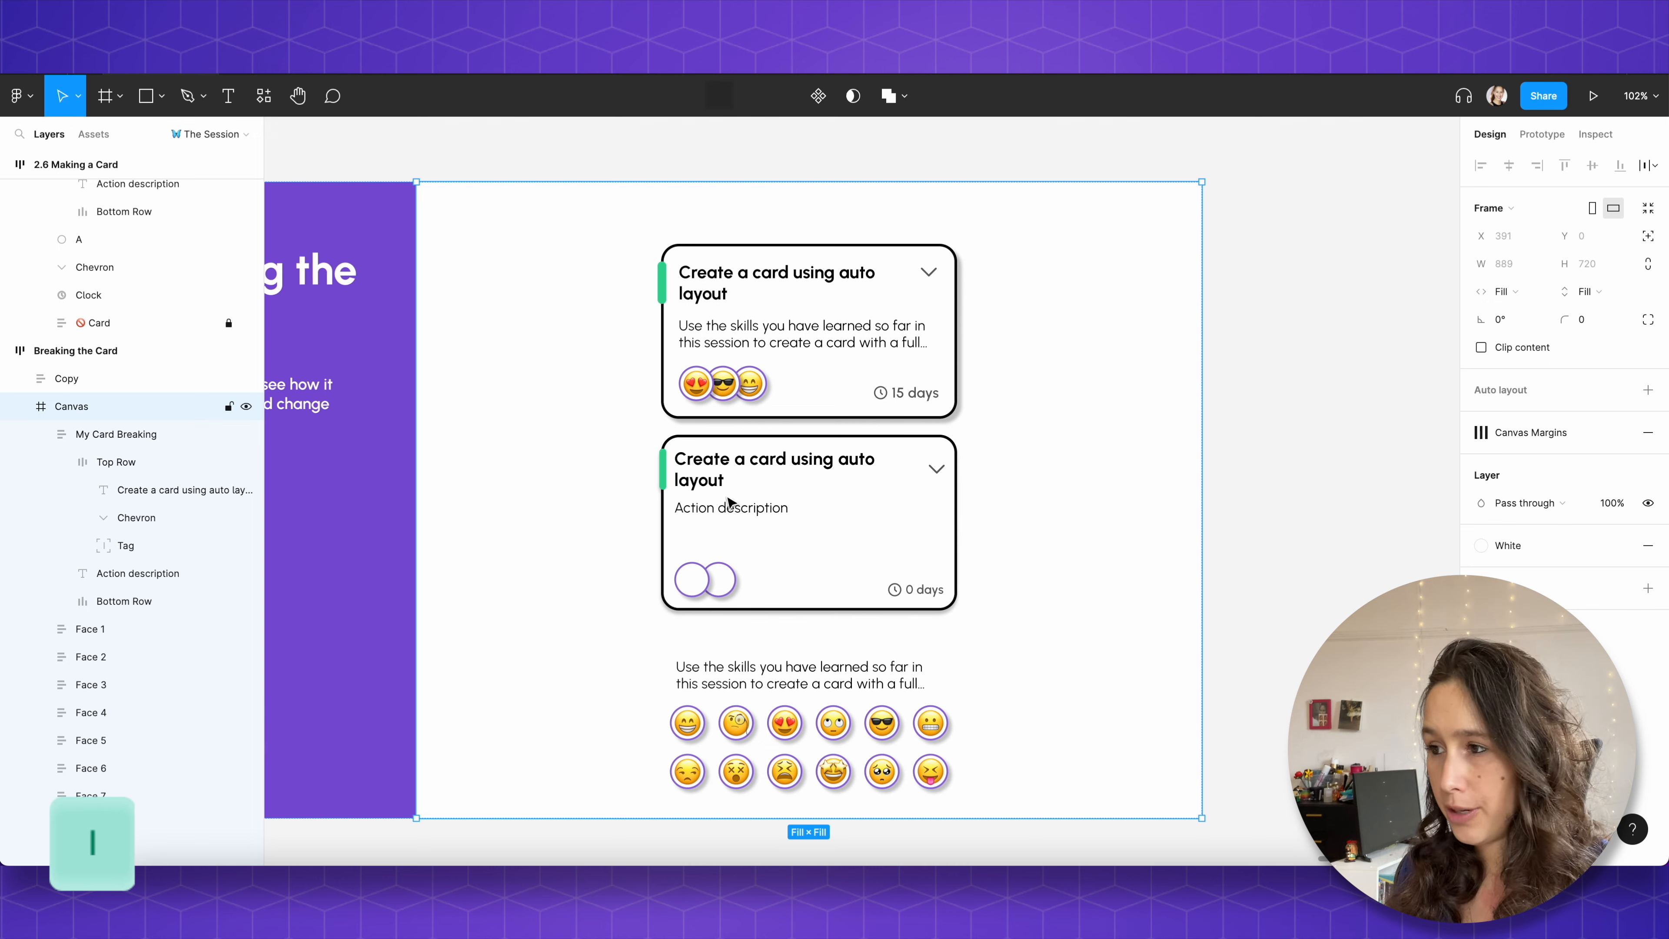
Step: Replace My Card Breaking's "Action description" with the sample text copied from the paragraph below the card
click(799, 674)
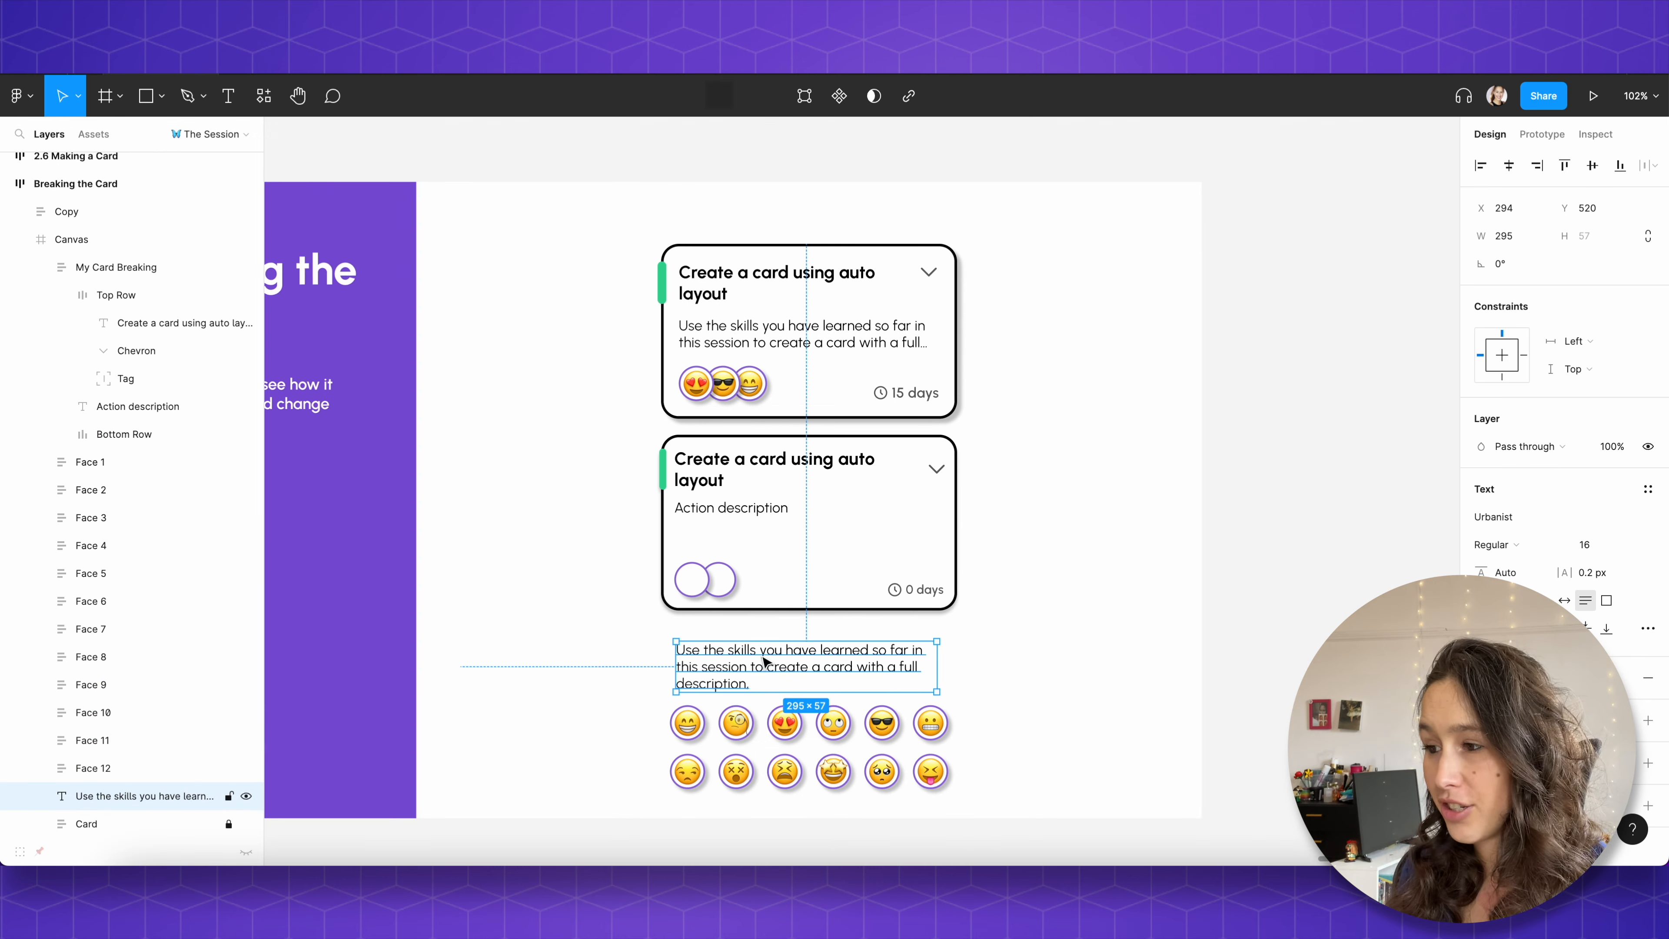
double_click(762, 659)
key(ctrl+c)
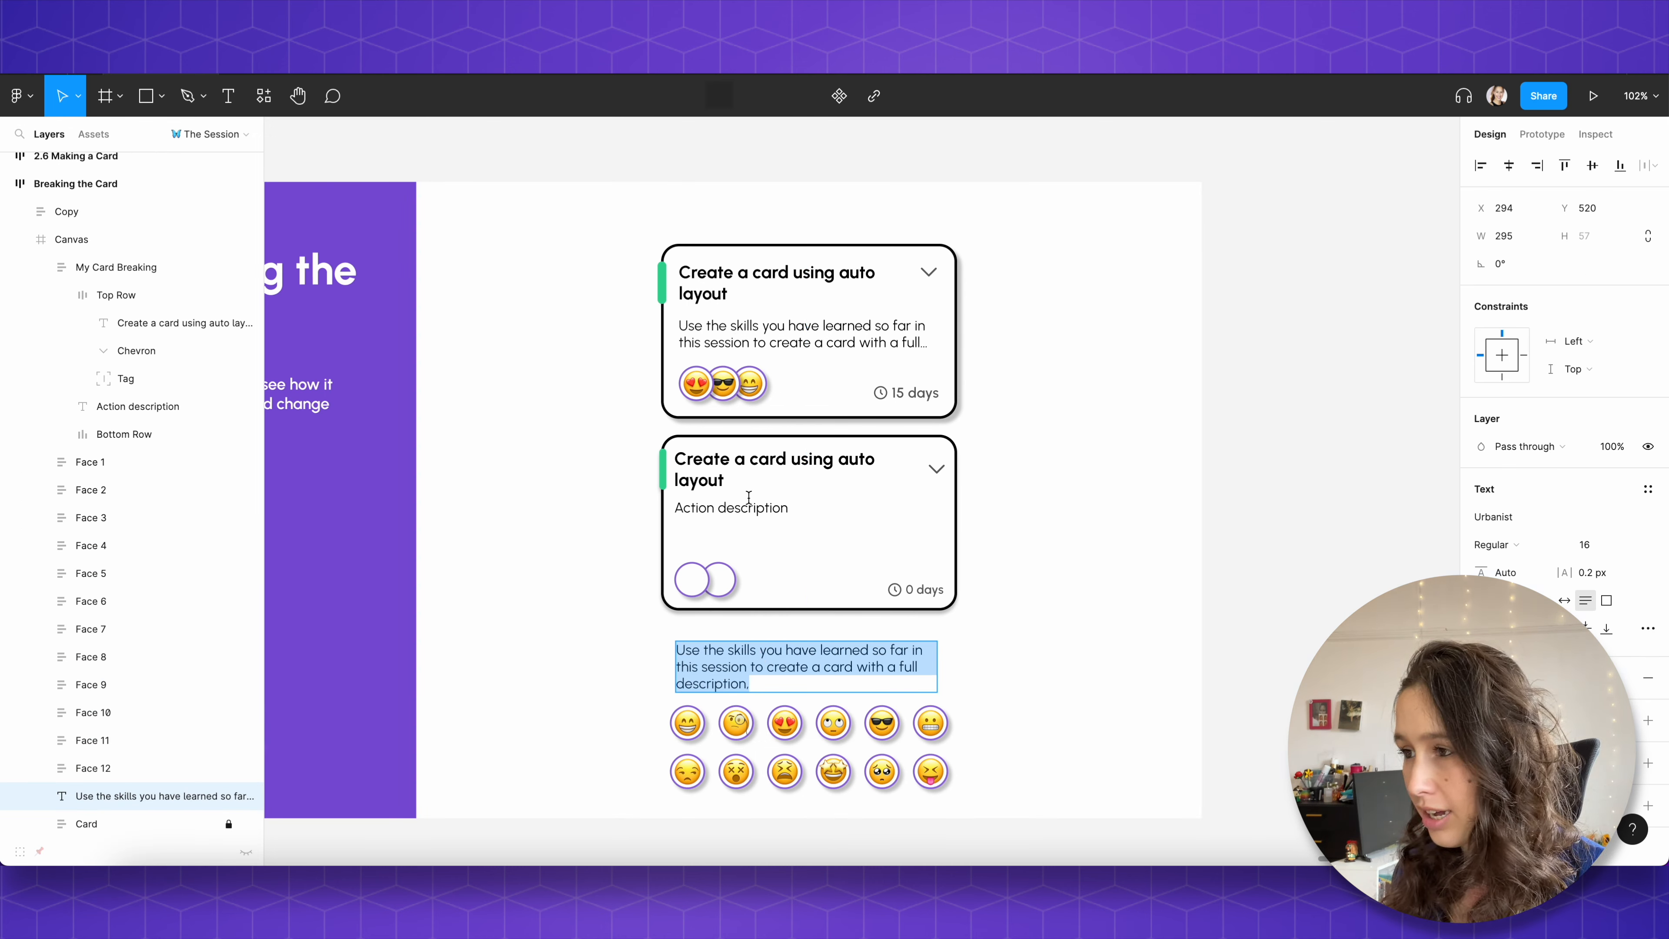
double_click(747, 511)
key(ctrl+v)
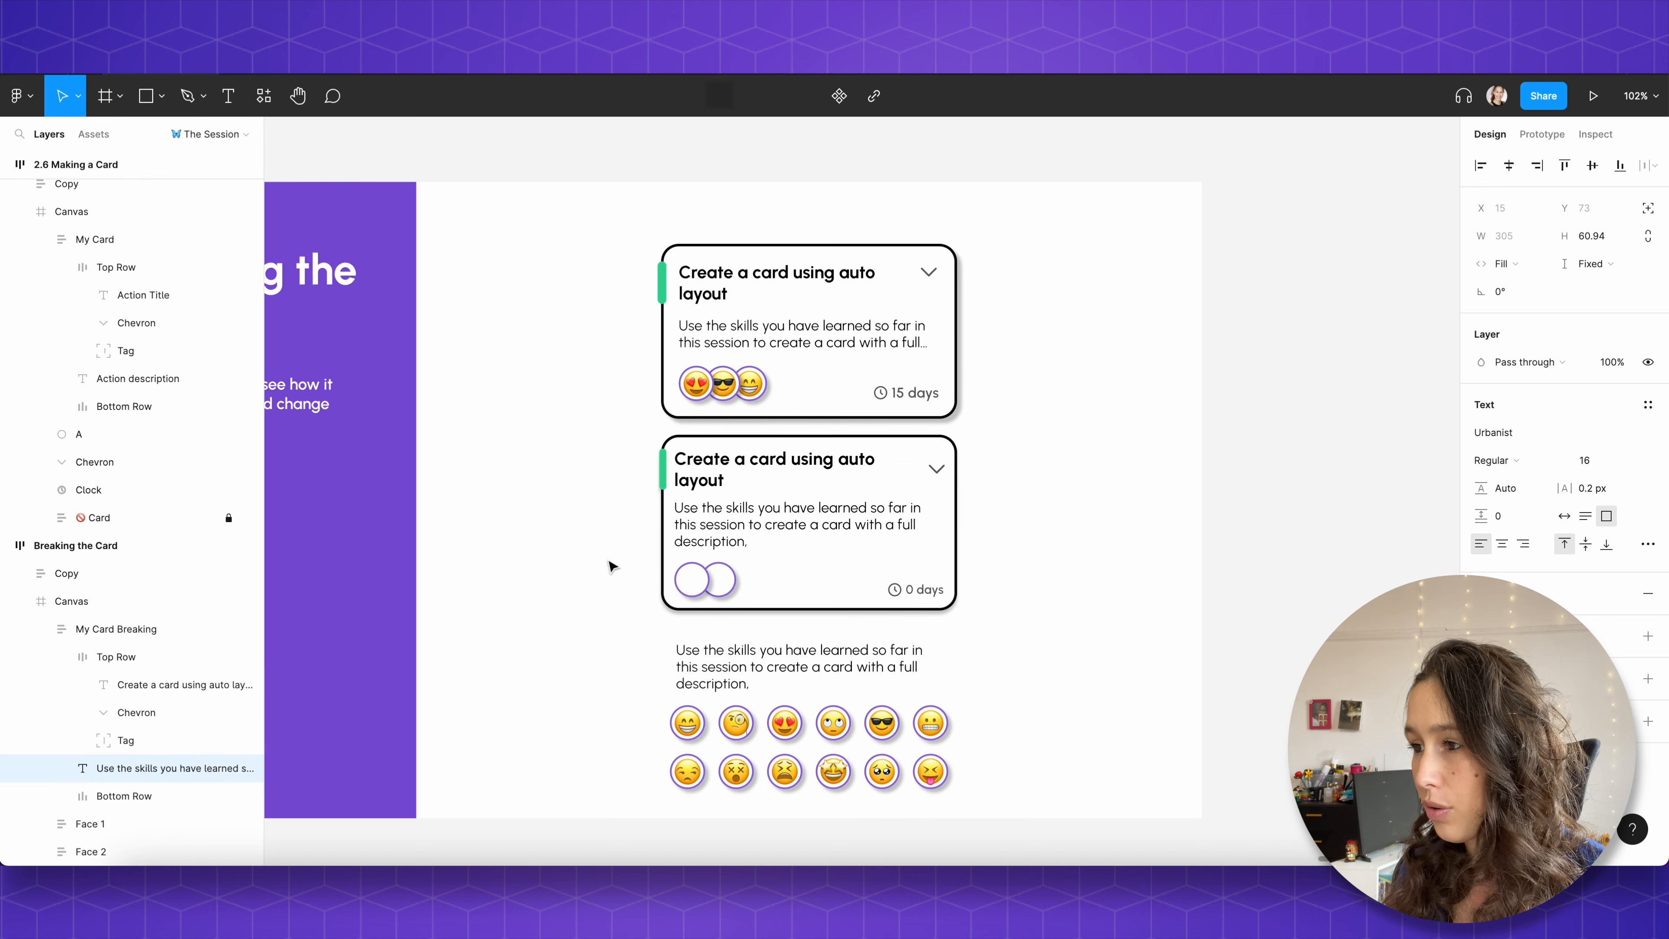
Step: Set the card's description text to truncate and reduce its text box height to about 41 so two lines fit
double_click(722, 524)
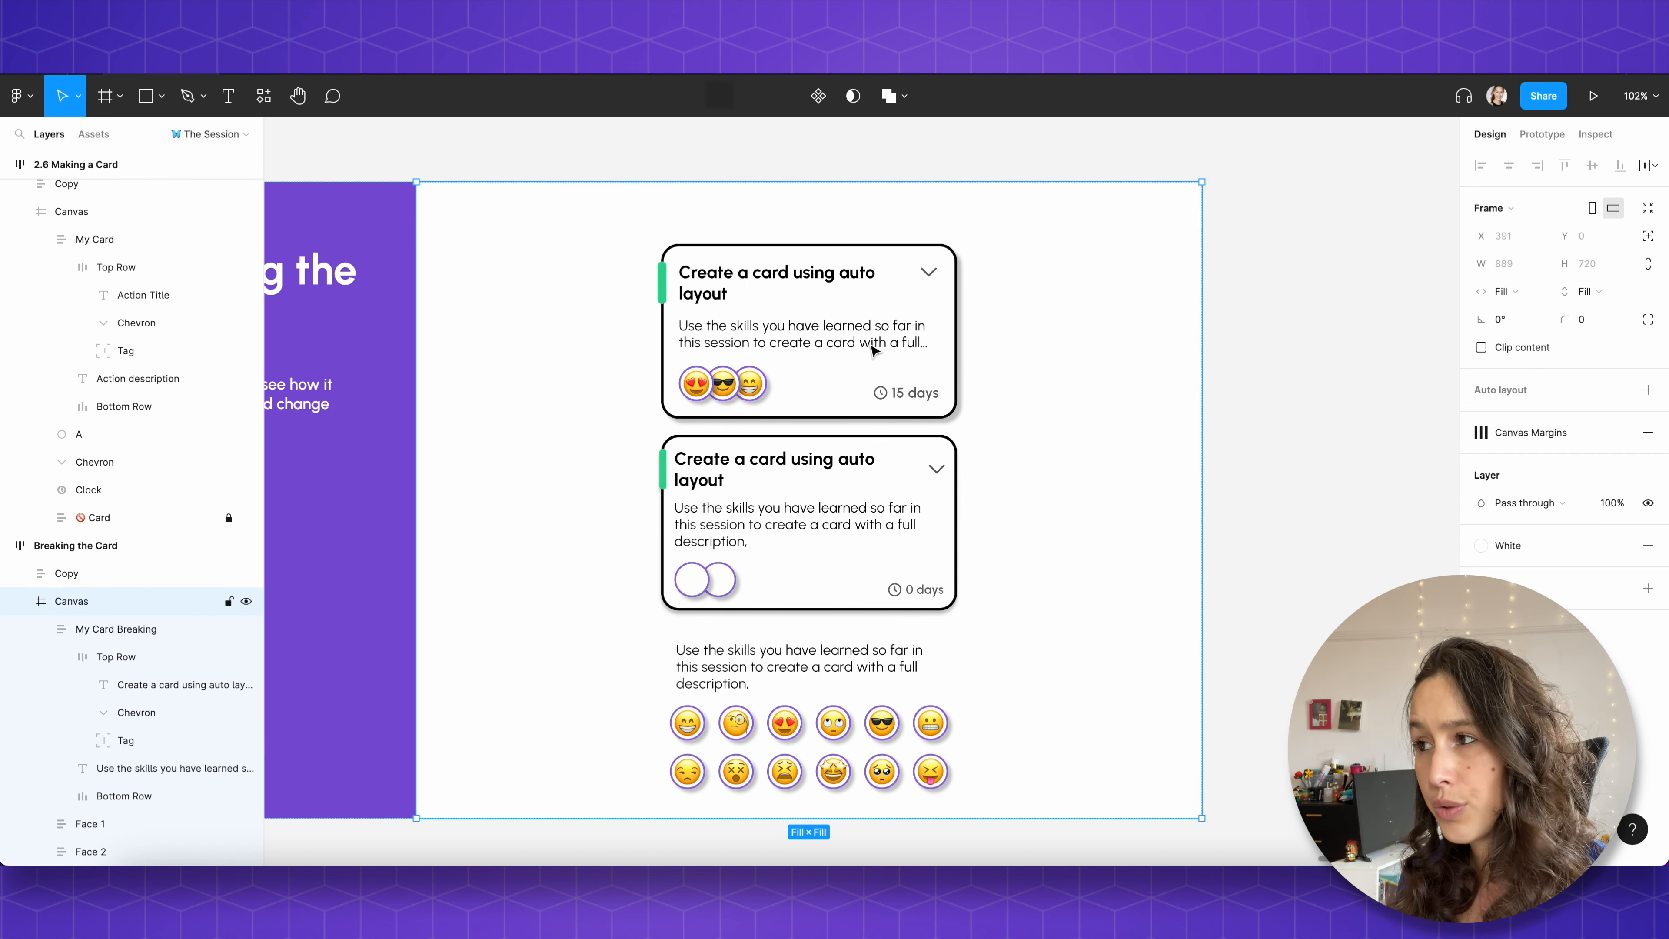
double_click(848, 514)
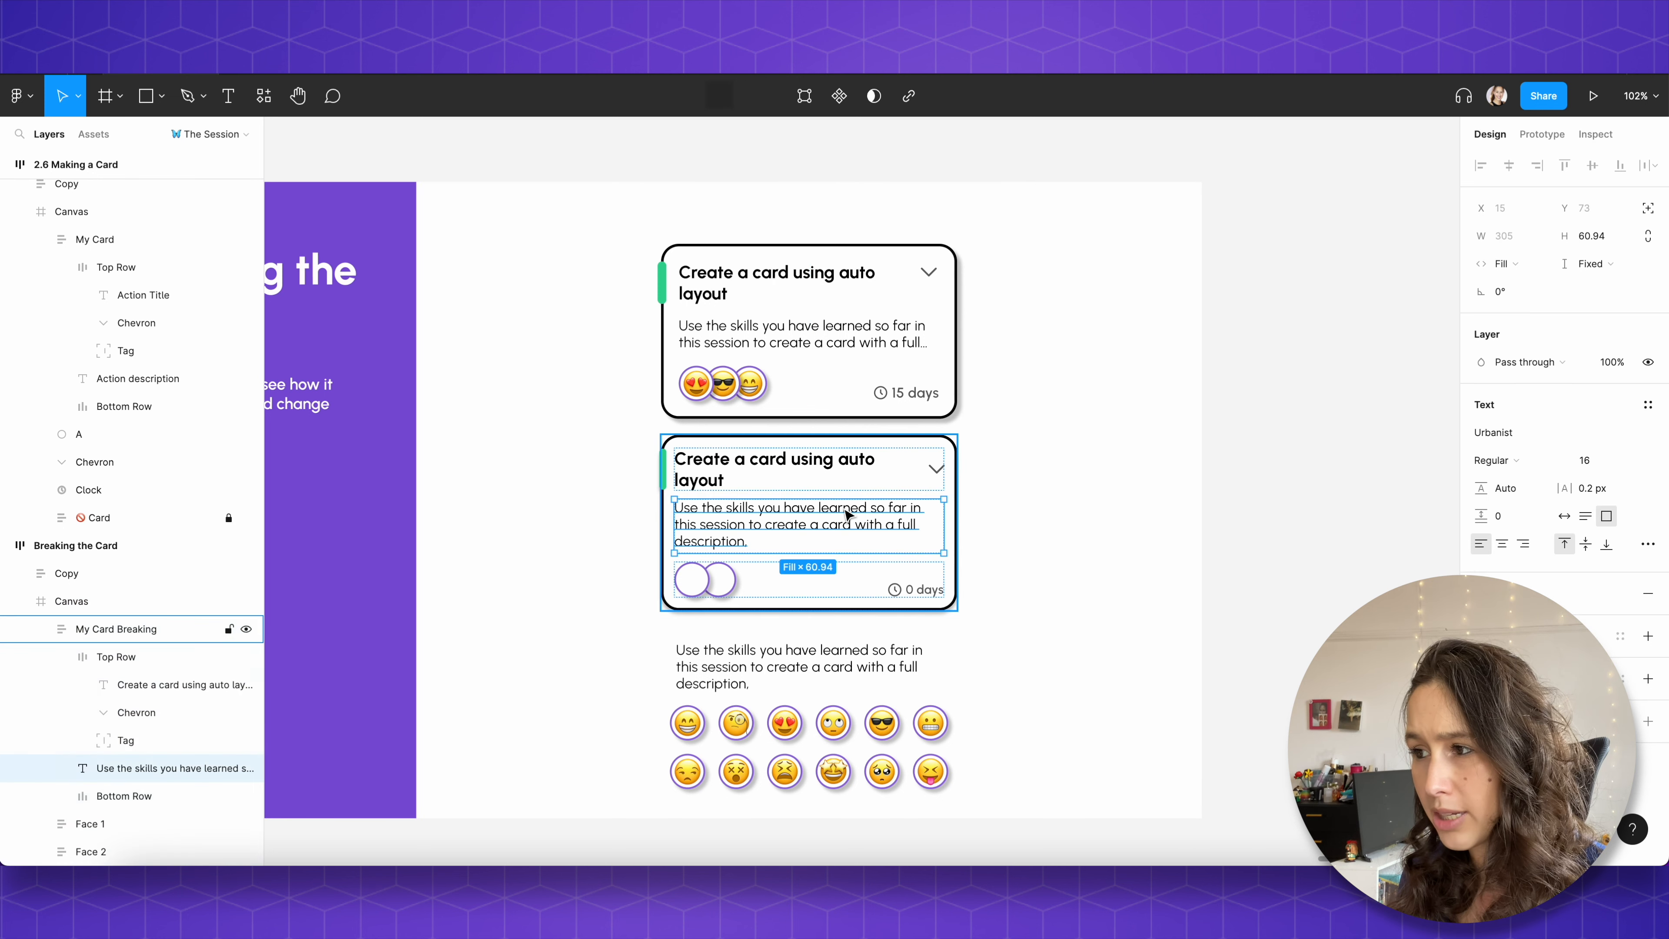
double_click(848, 515)
click(1028, 518)
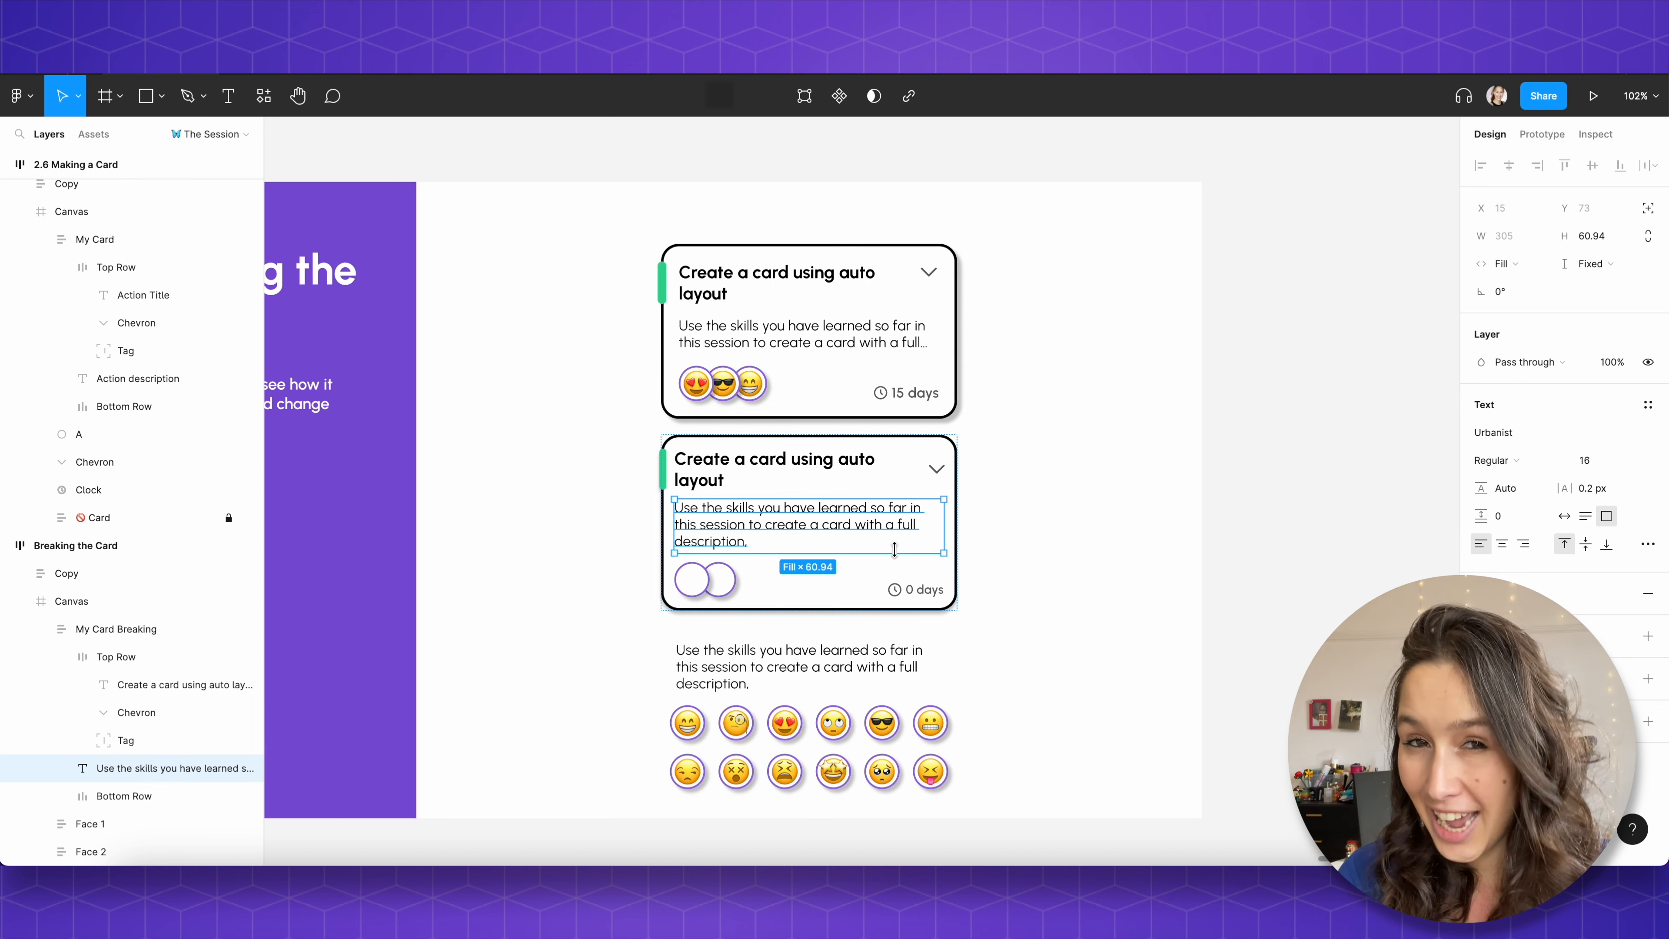
click(1647, 543)
click(1439, 599)
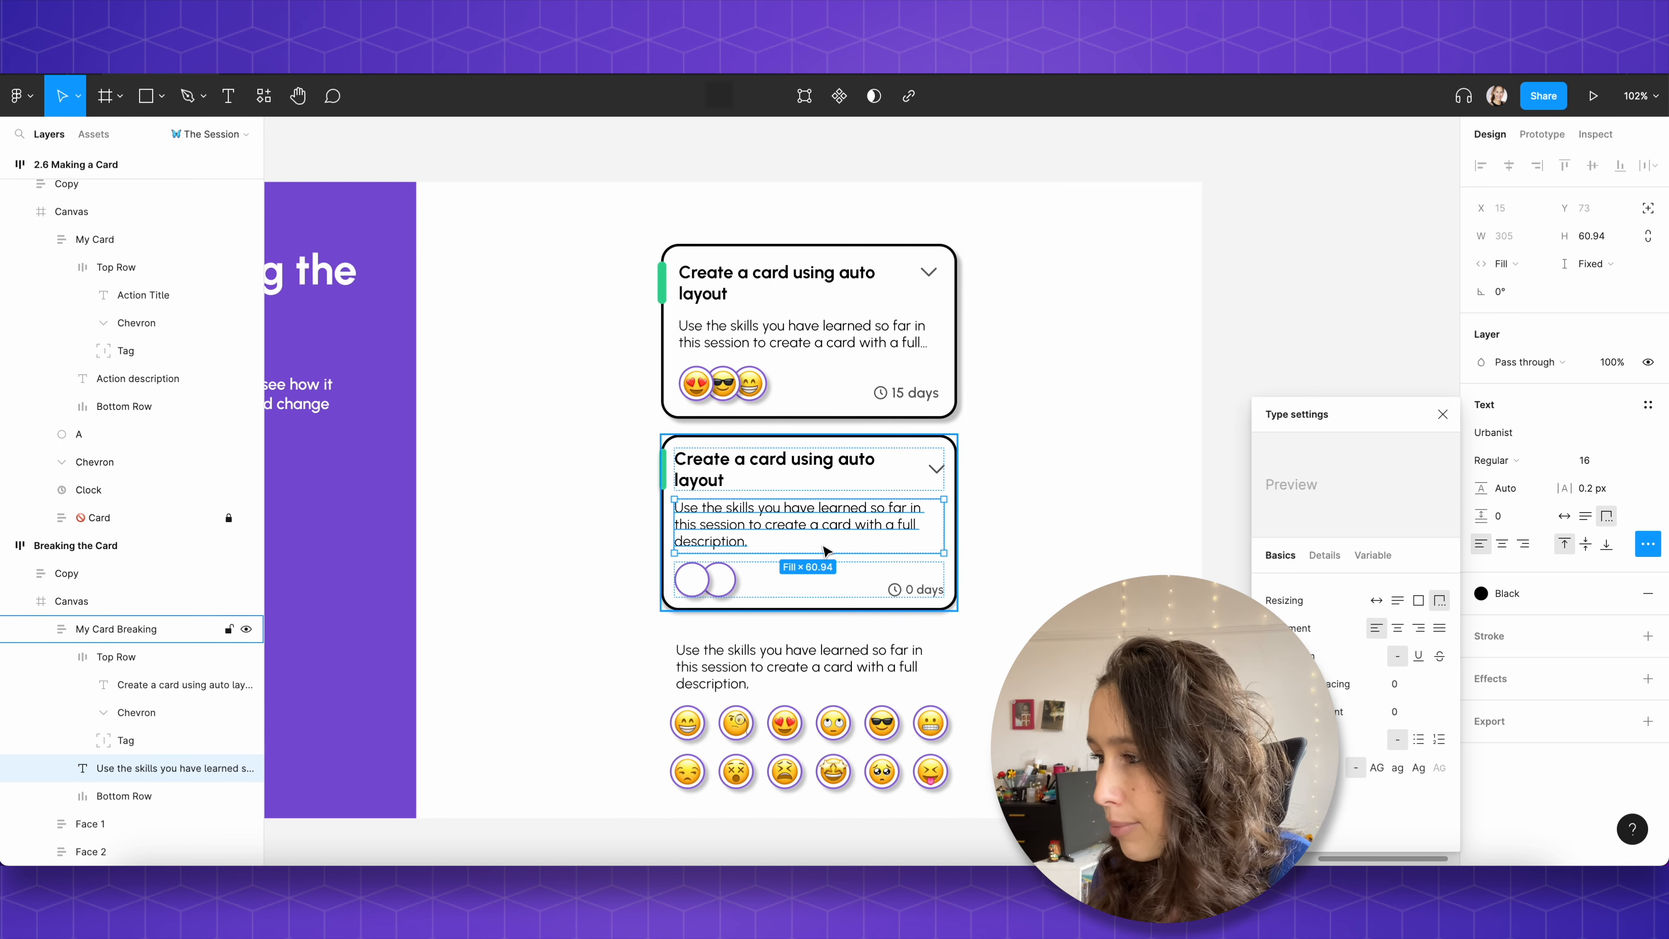
drag(819, 547, 828, 534)
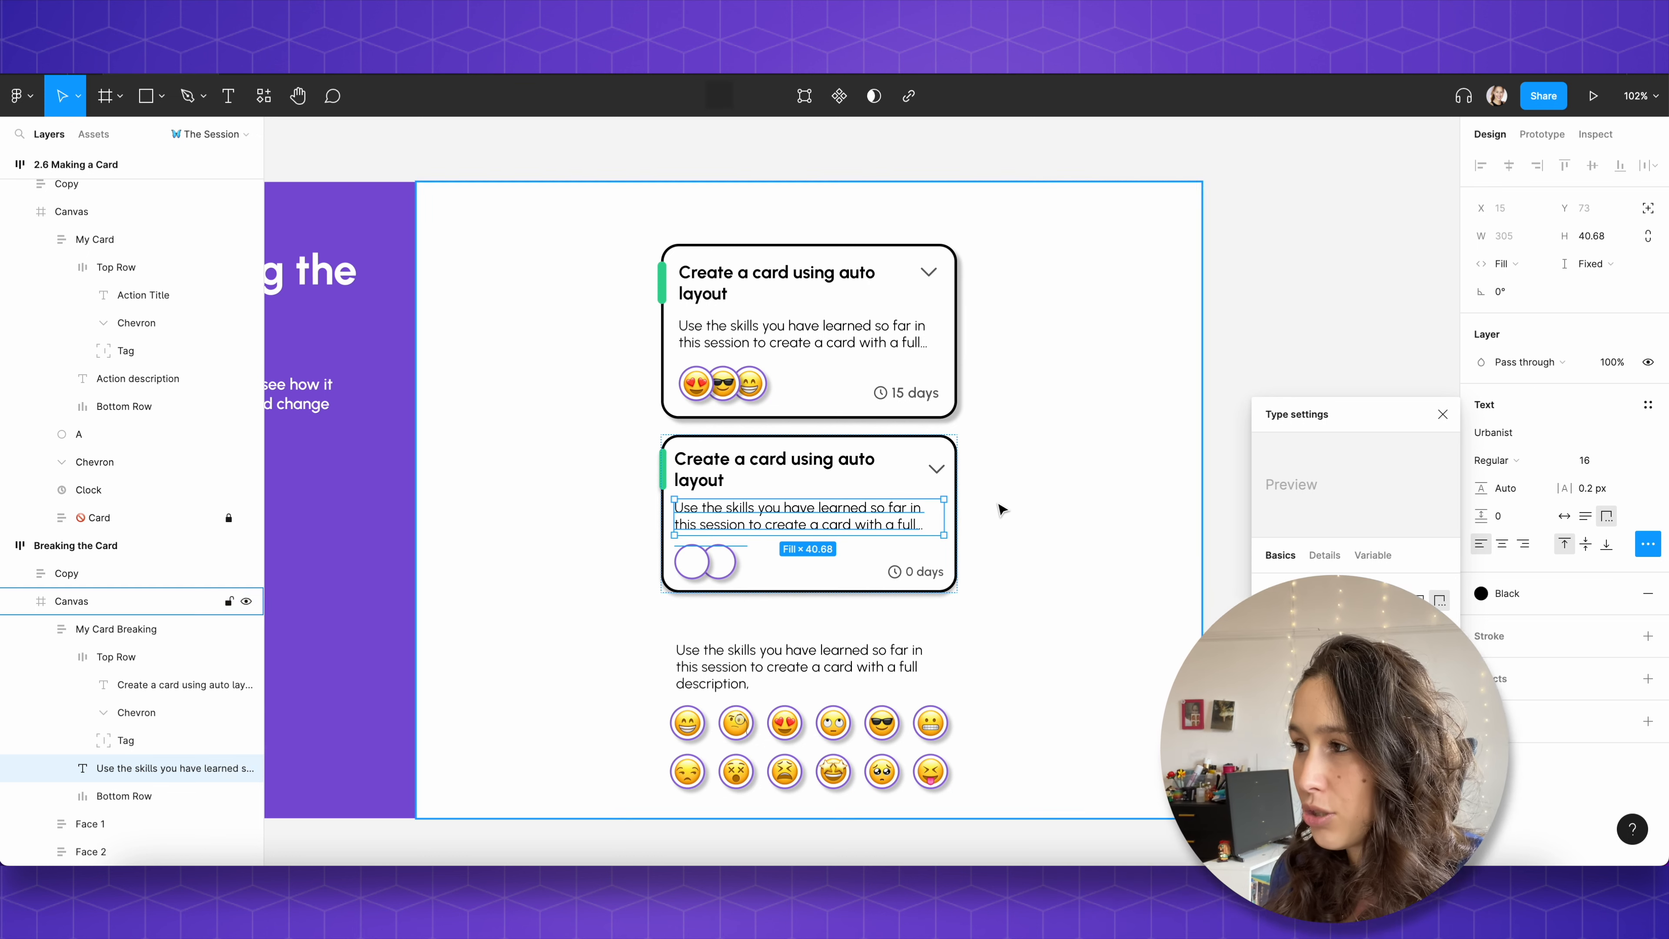
click(976, 514)
Step: Test the truncation by deleting "a card with a full description." from the end of the card's description
click(946, 476)
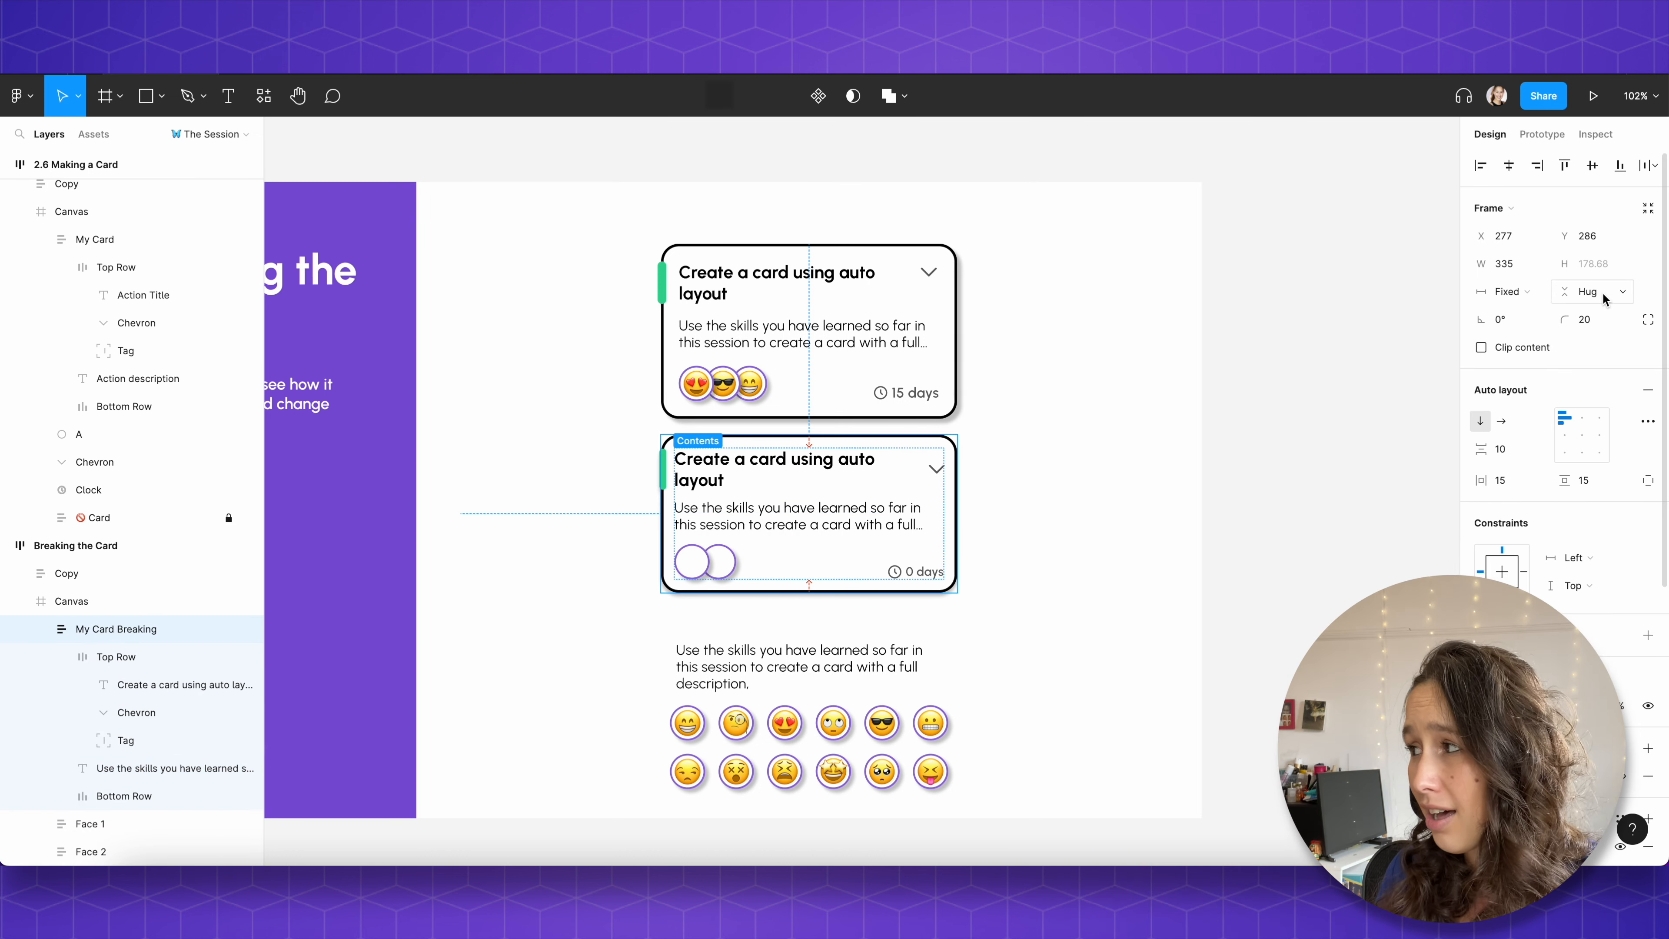
click(809, 523)
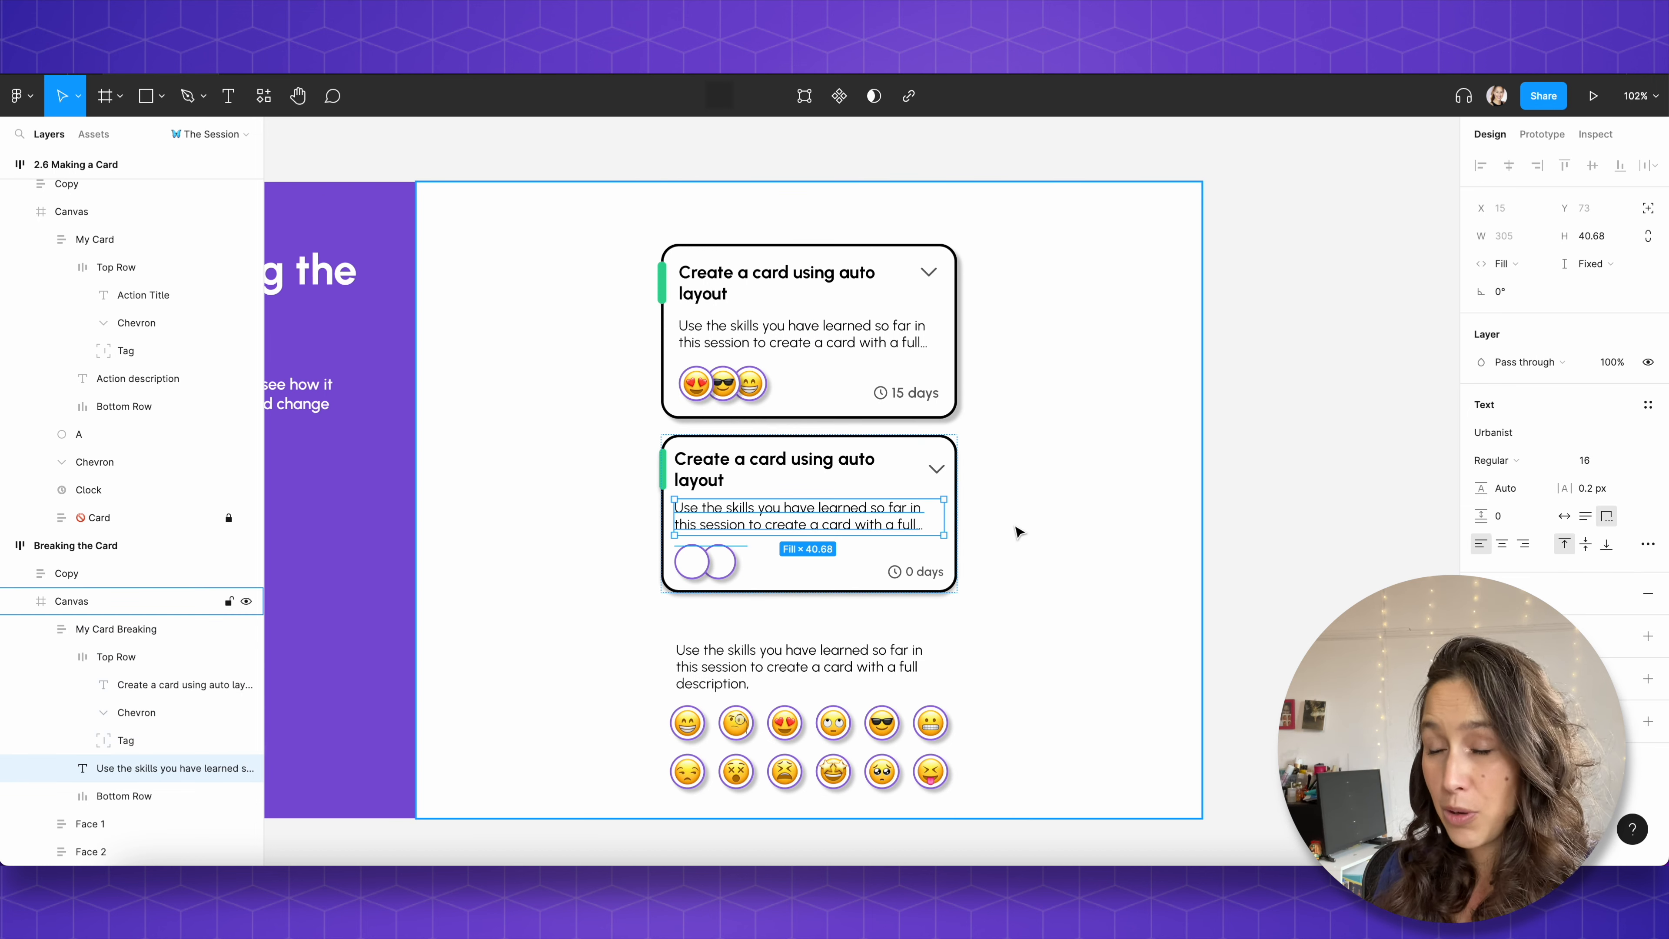
click(935, 538)
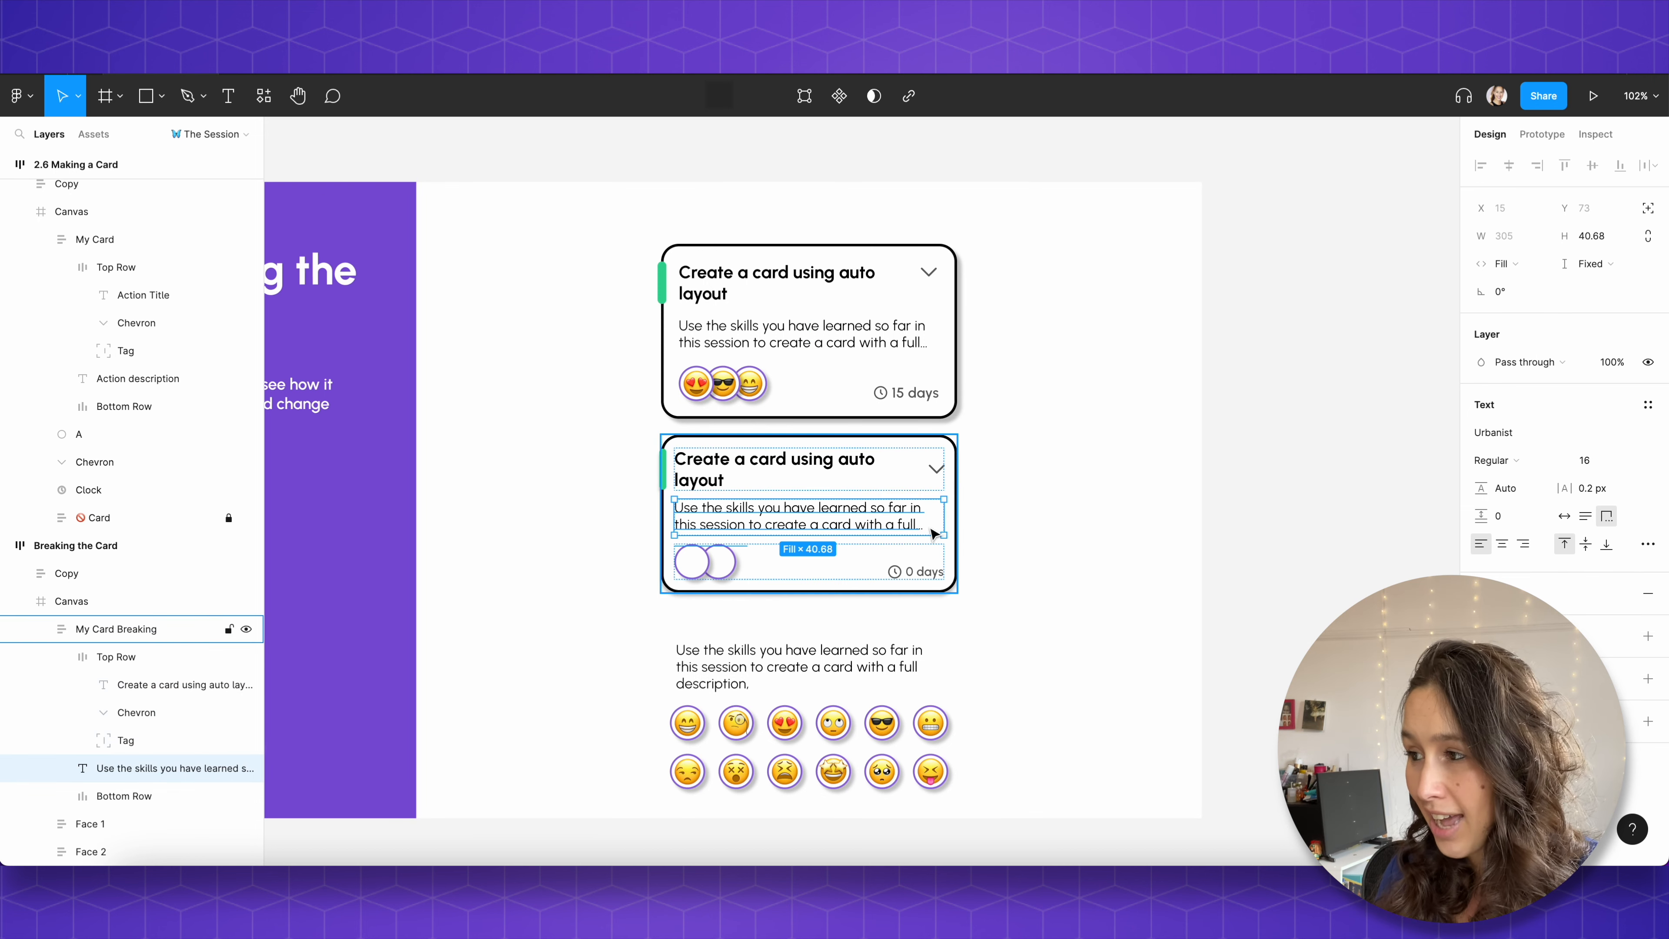
double_click(894, 521)
drag(809, 524, 979, 598)
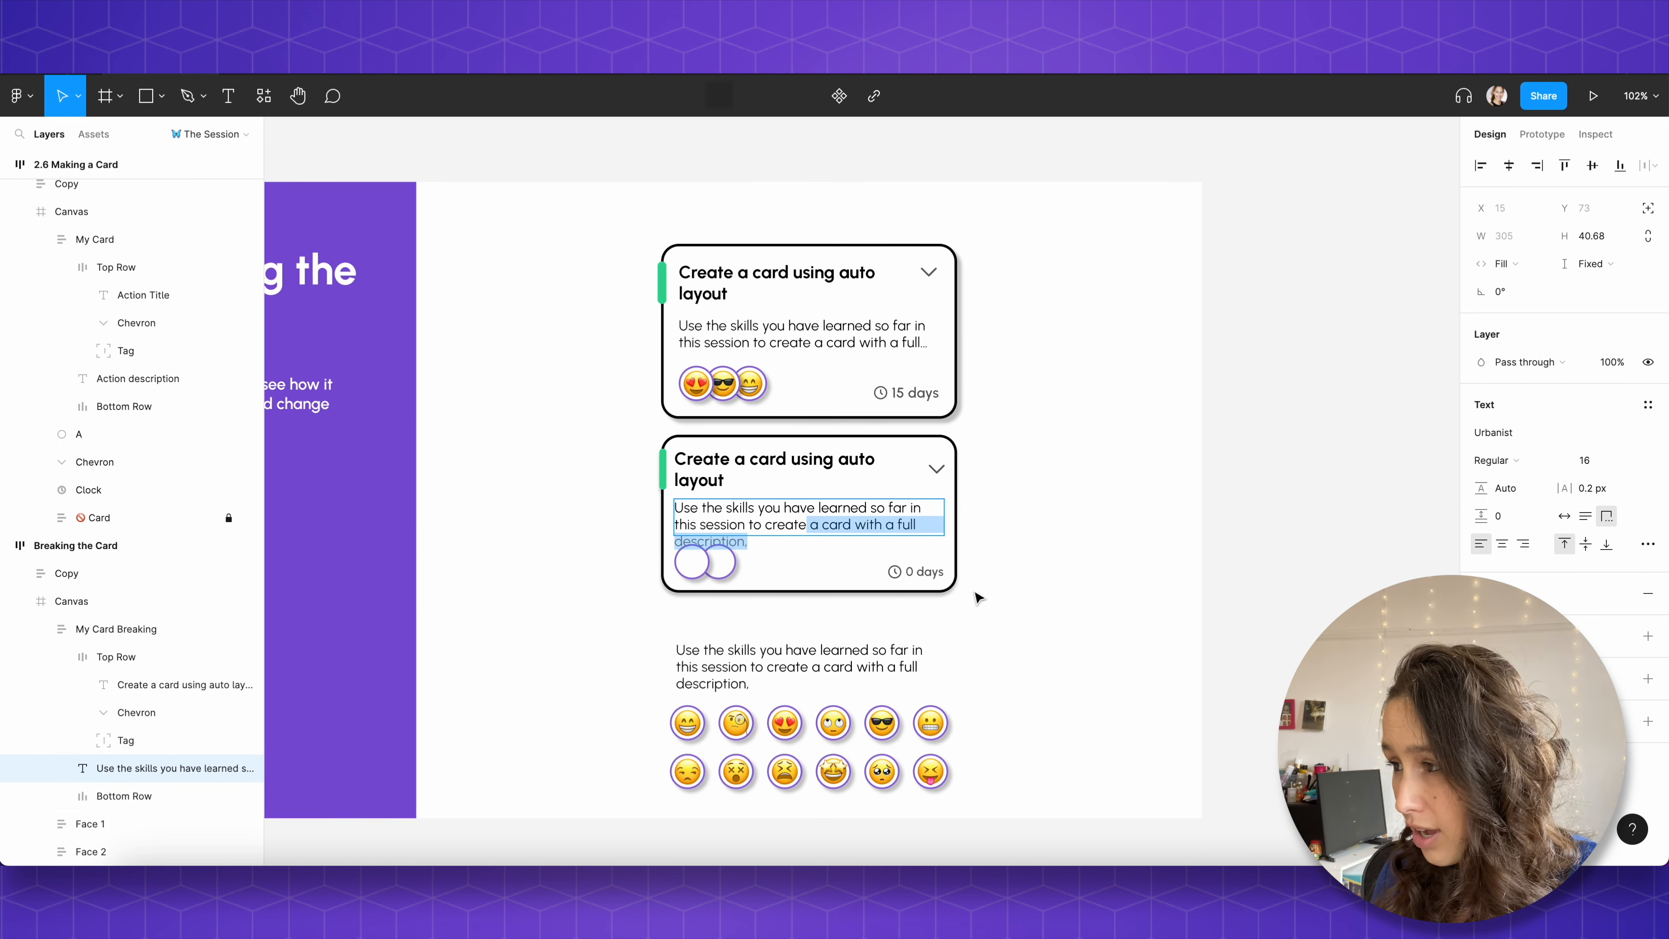
key(BackSpace)
key(Escape)
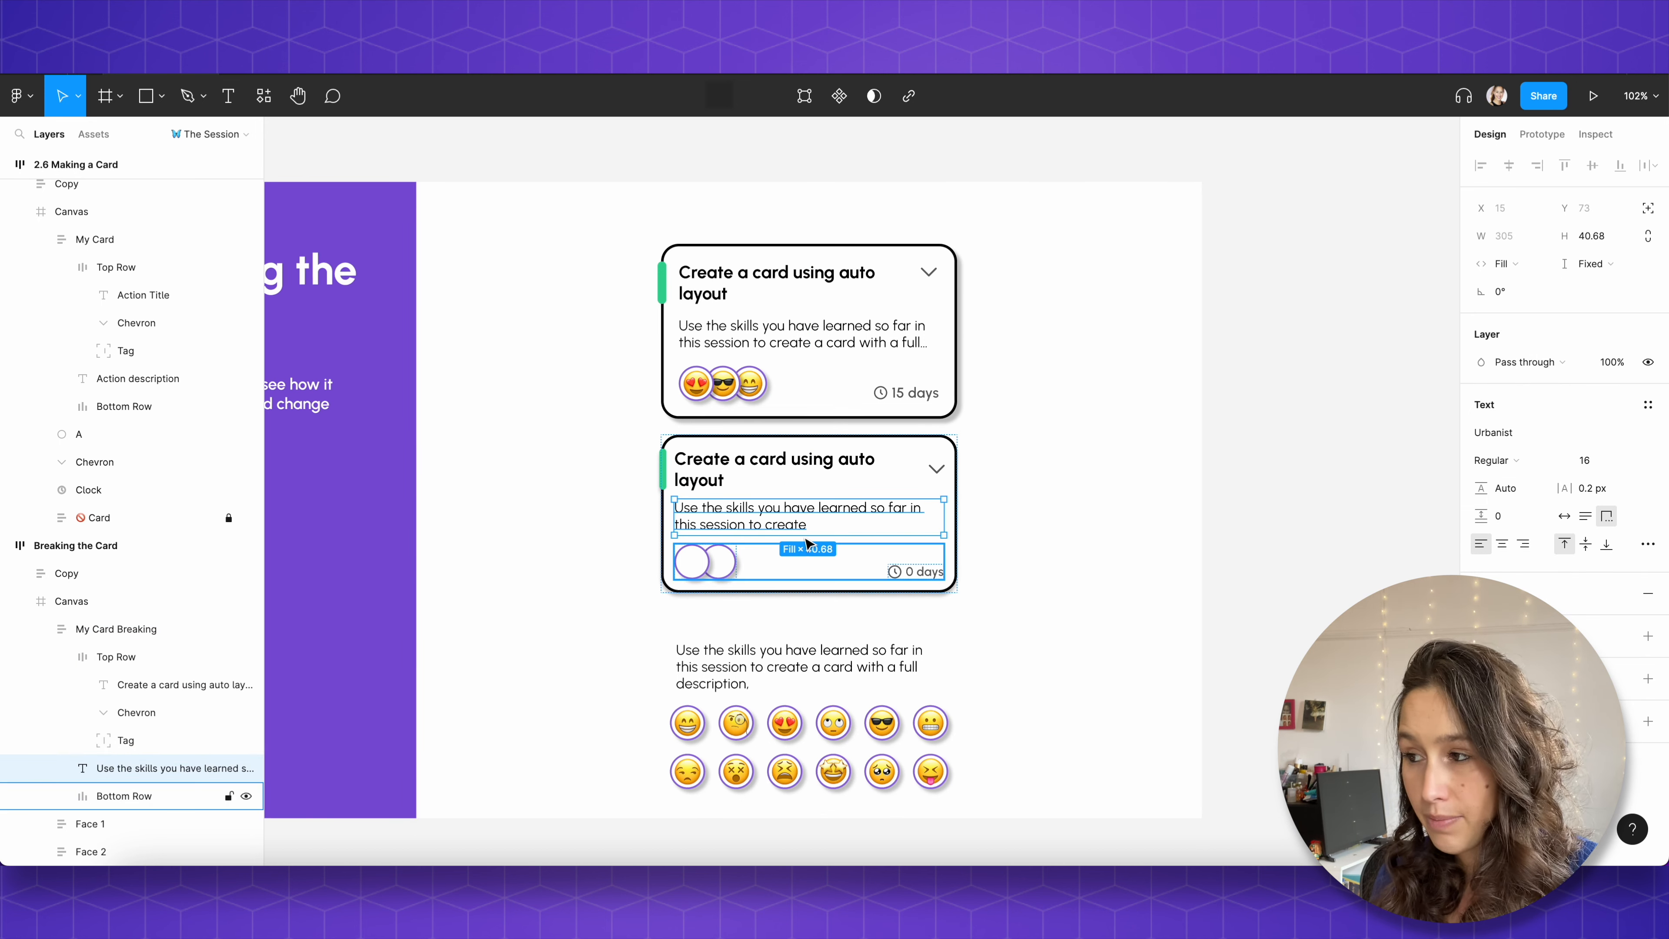
key(Return)
triple_click(823, 524)
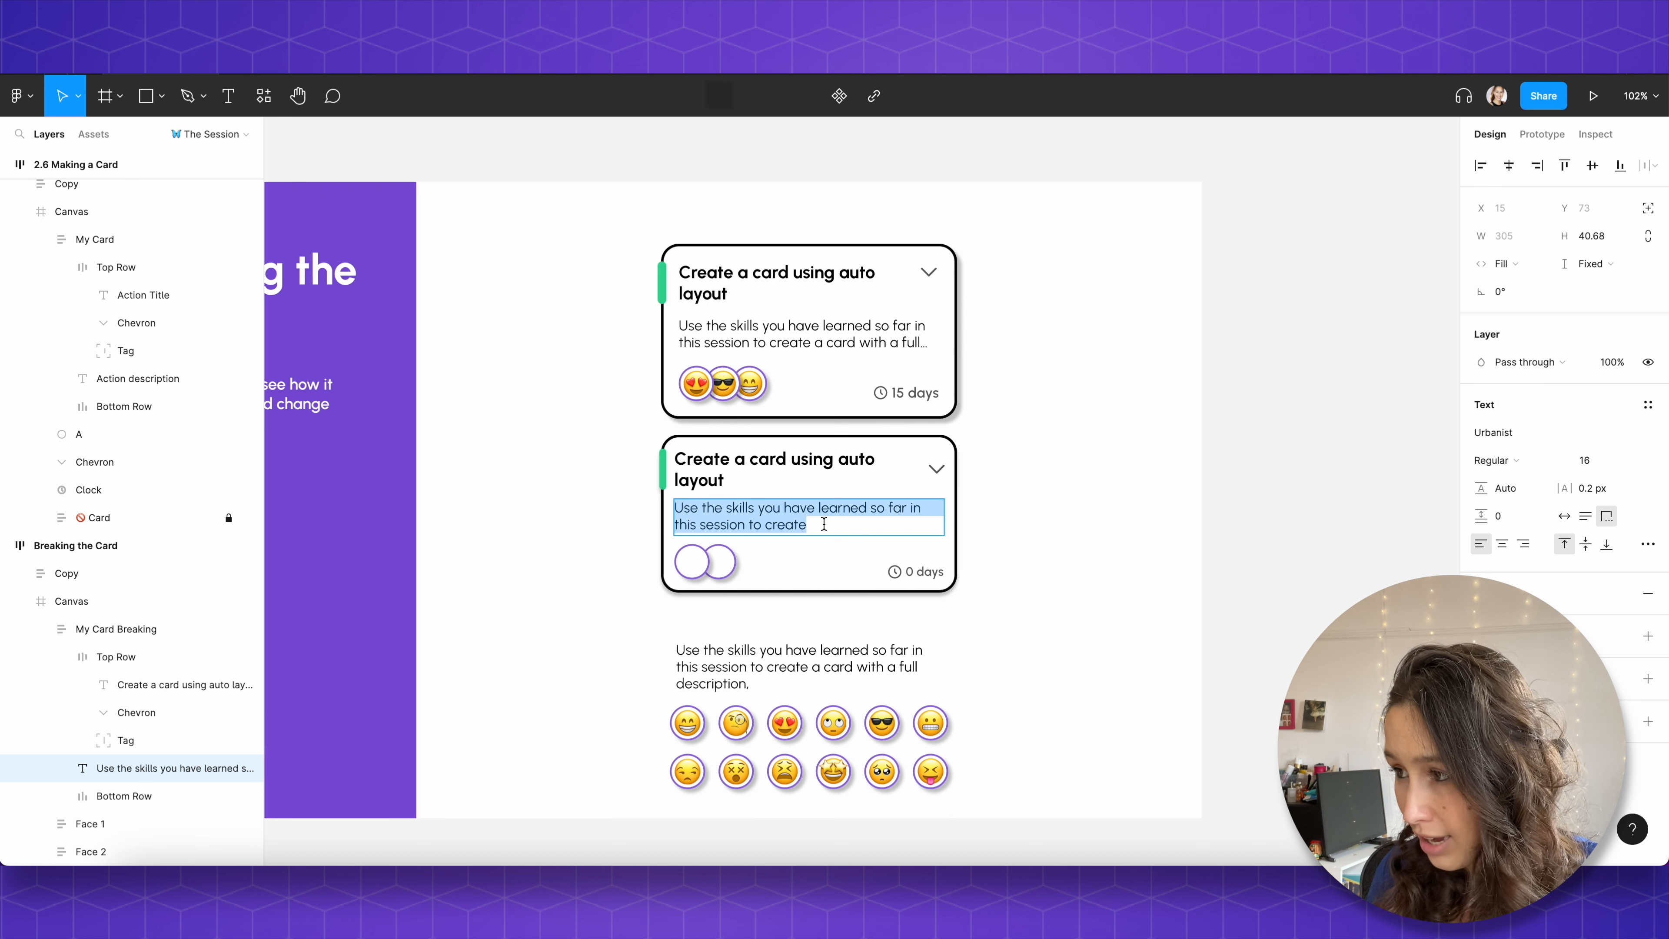
Step: Undo the deletion of the description's ending and leave text editing
key(ctrl+z)
key(ctrl+z)
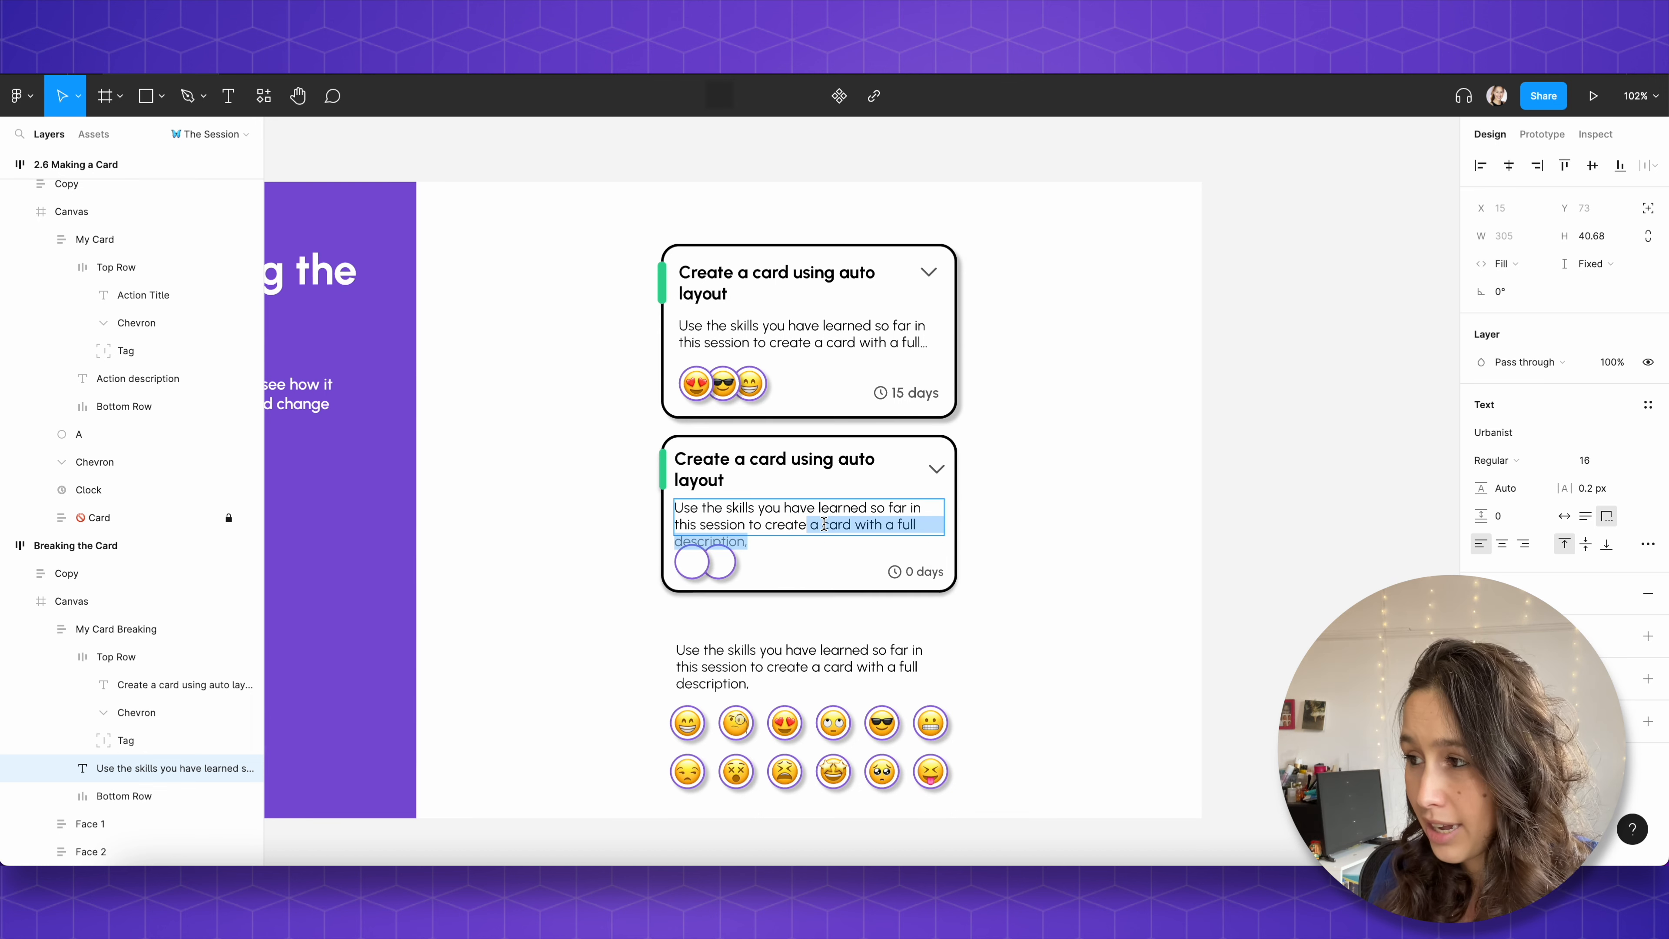
key(Escape)
key(Escape)
key(Escape)
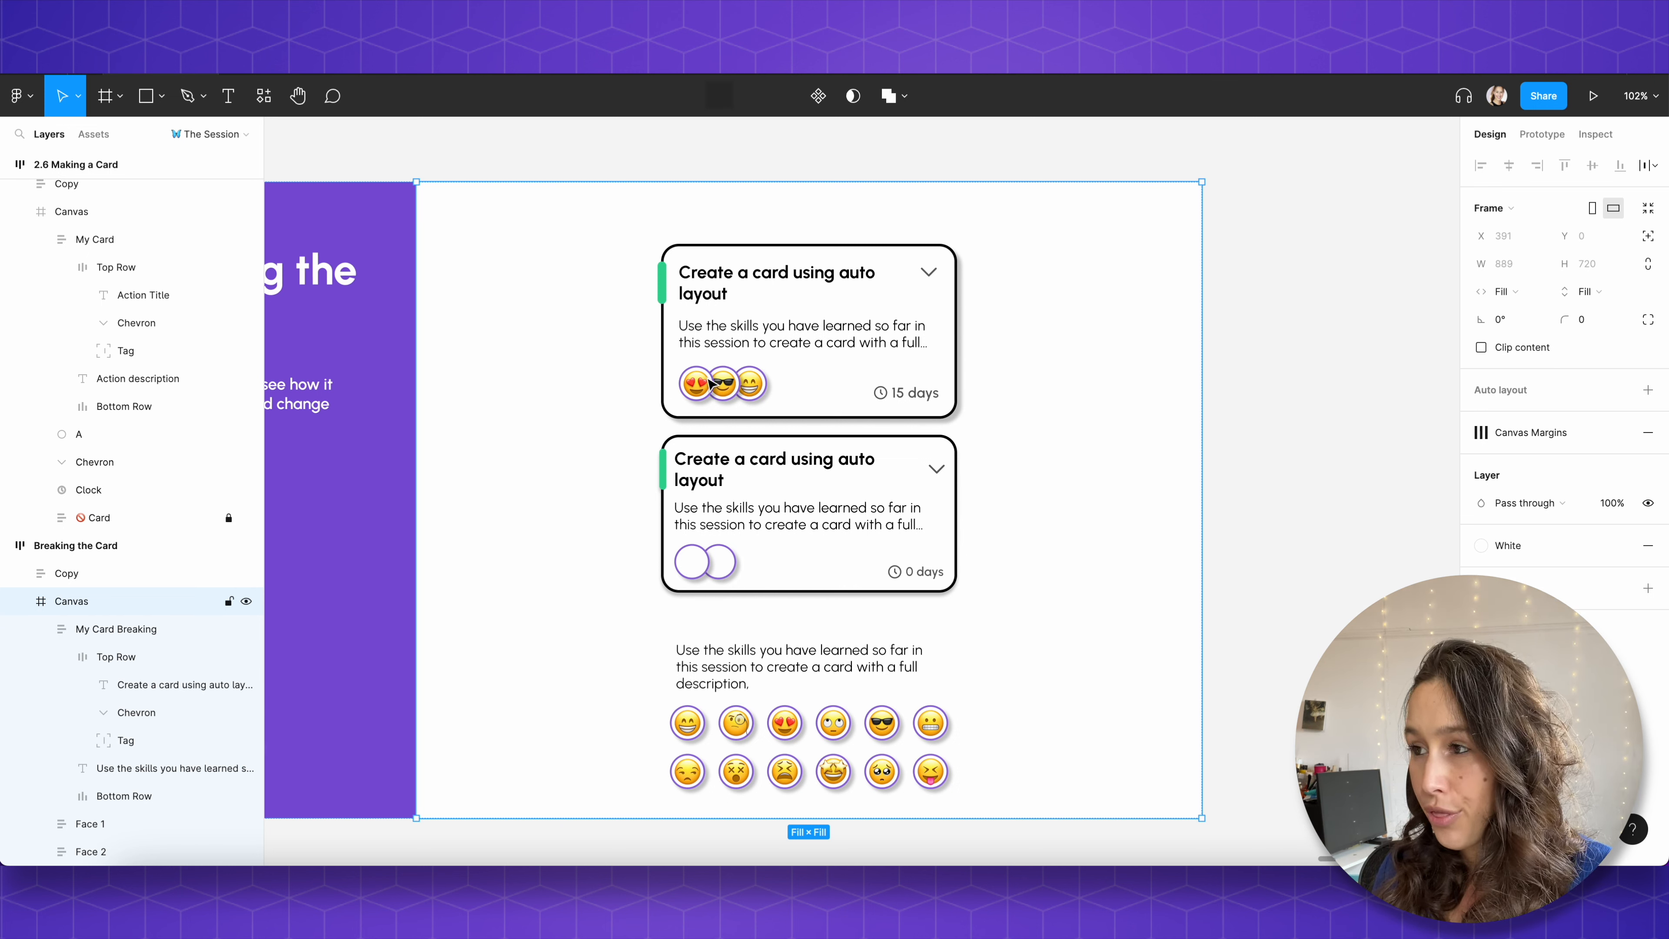
Step: Duplicate the second circle in the Bottom Row's Circles frame to make a third overlapping circle
click(702, 578)
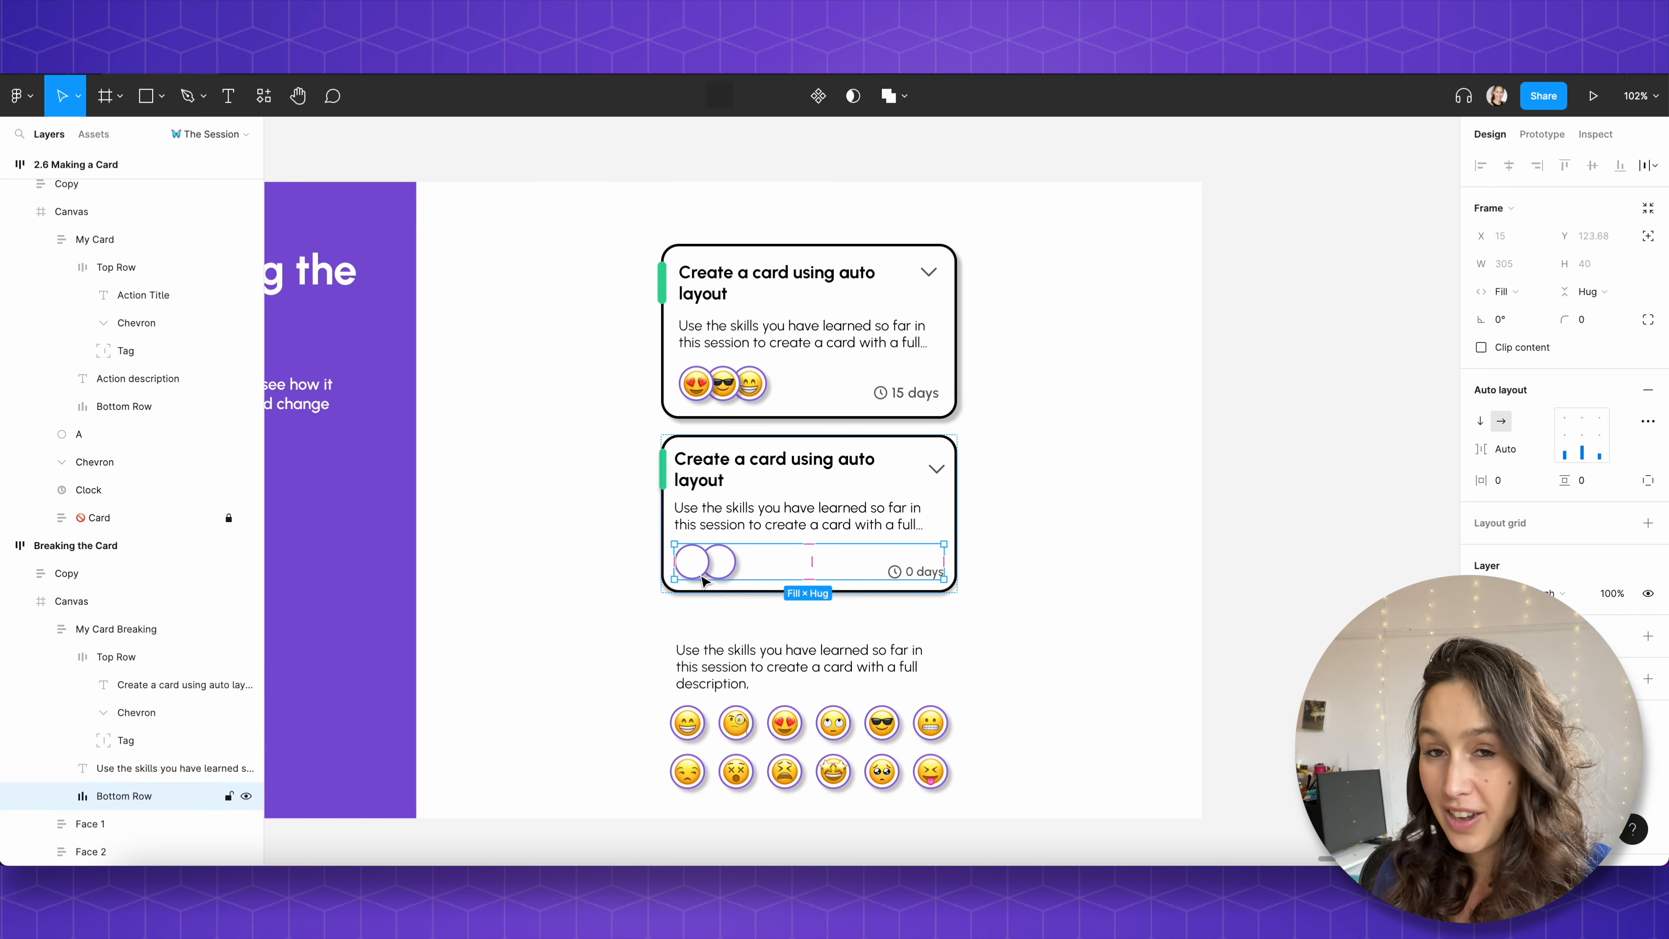
double_click(702, 579)
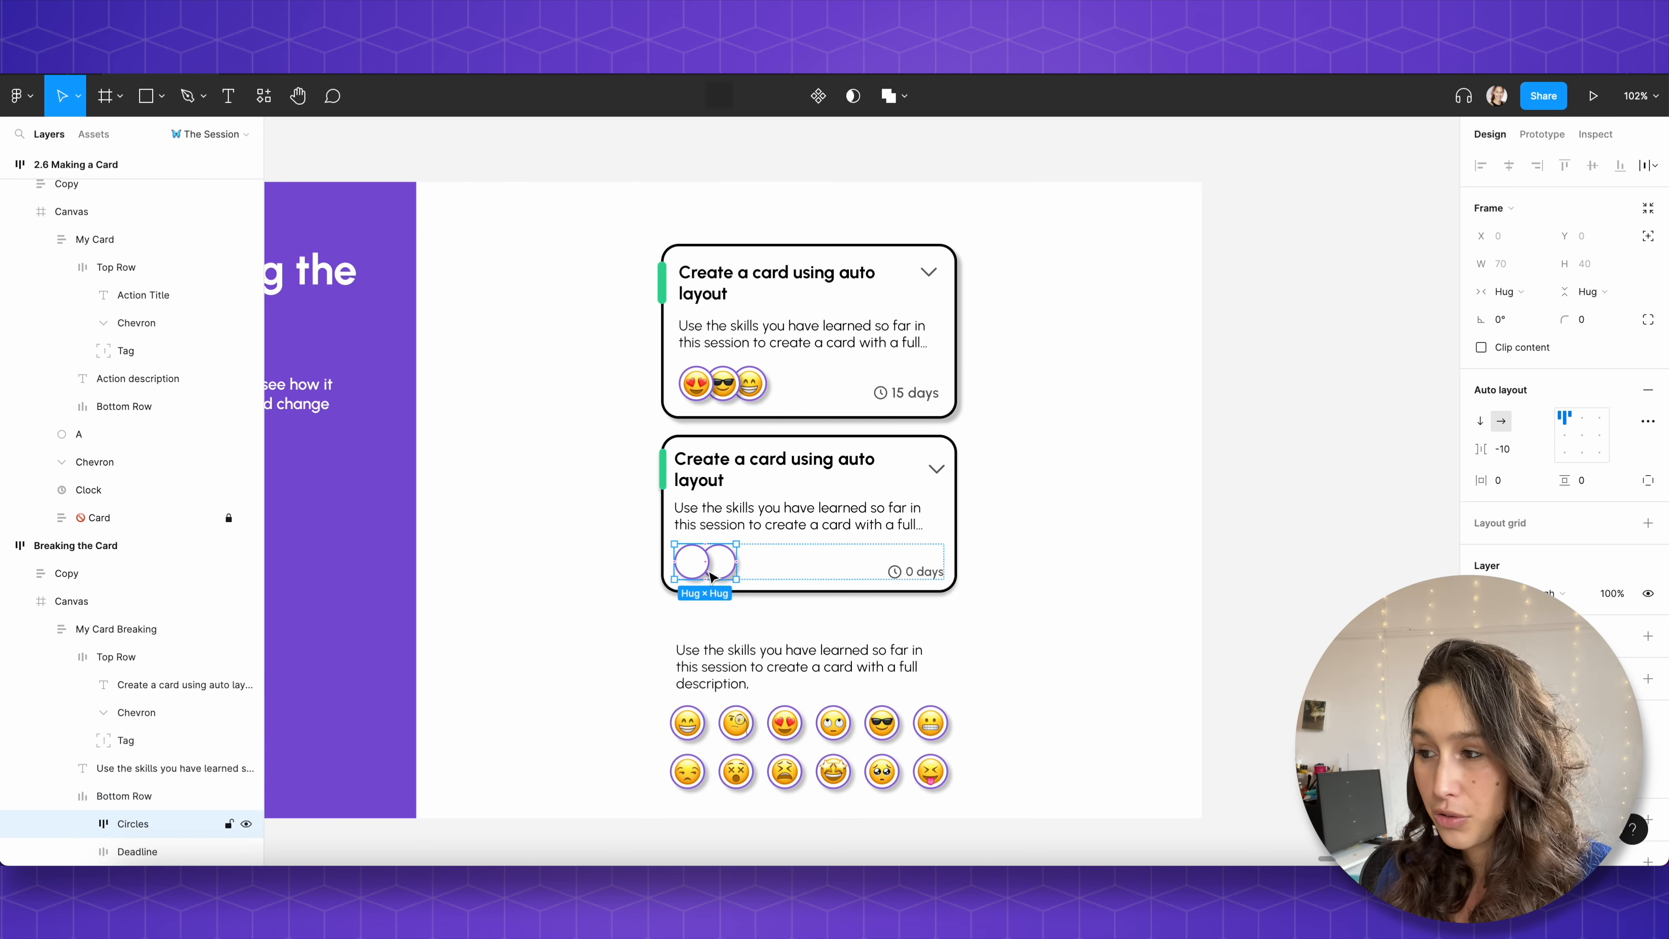
double_click(723, 559)
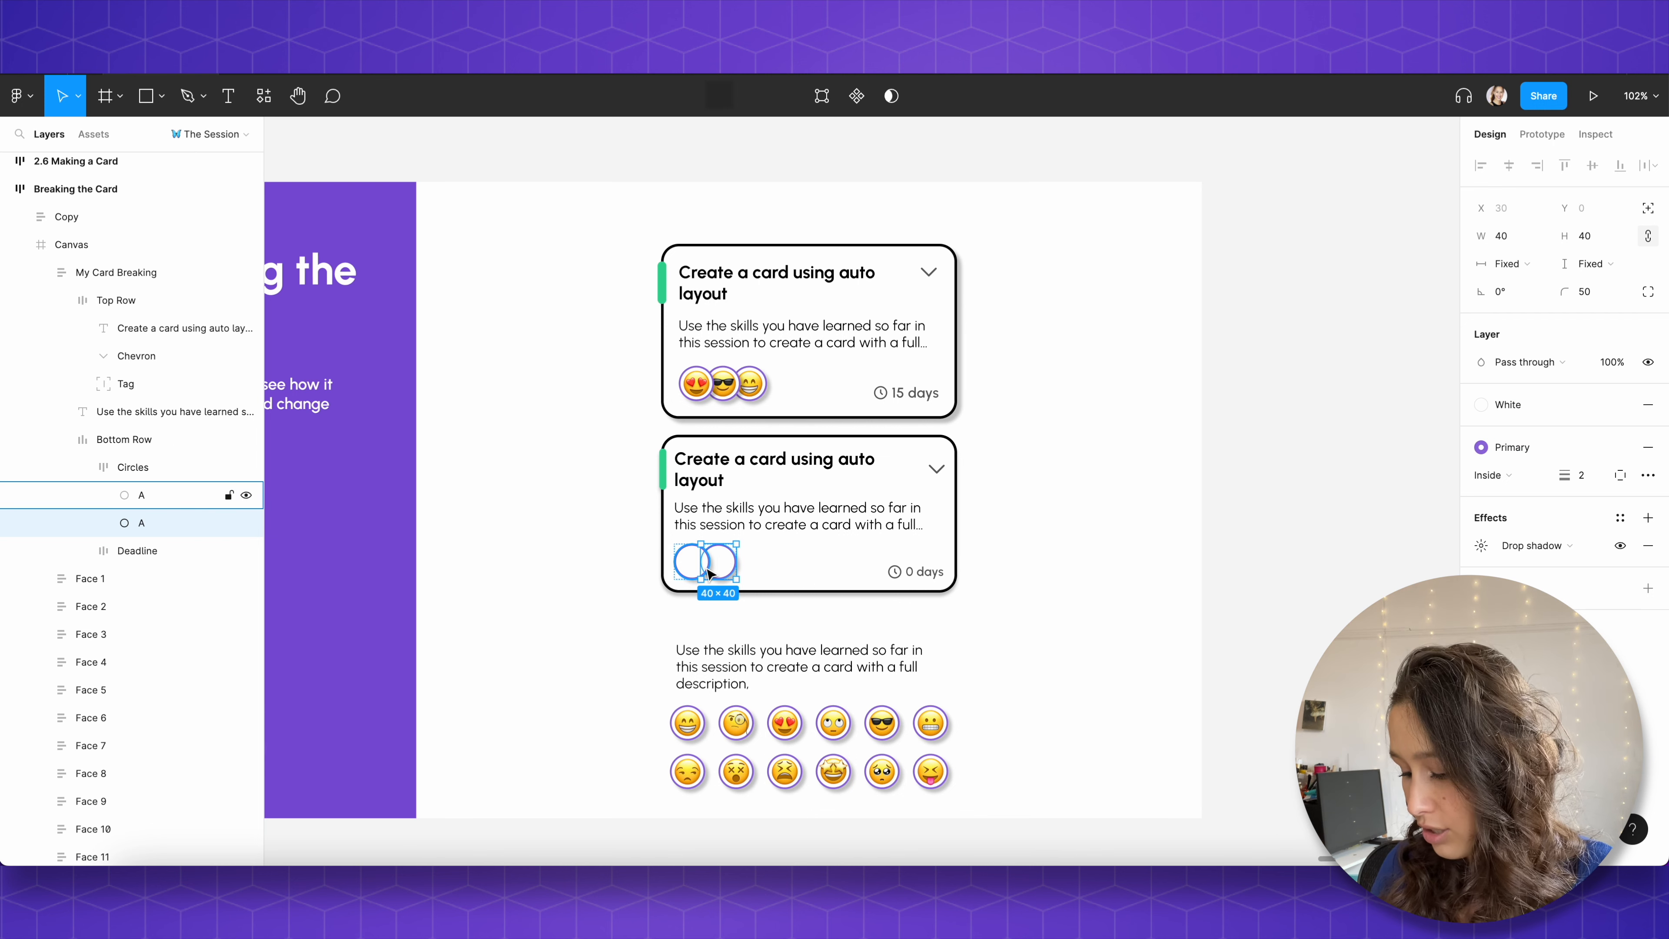
key(super+d)
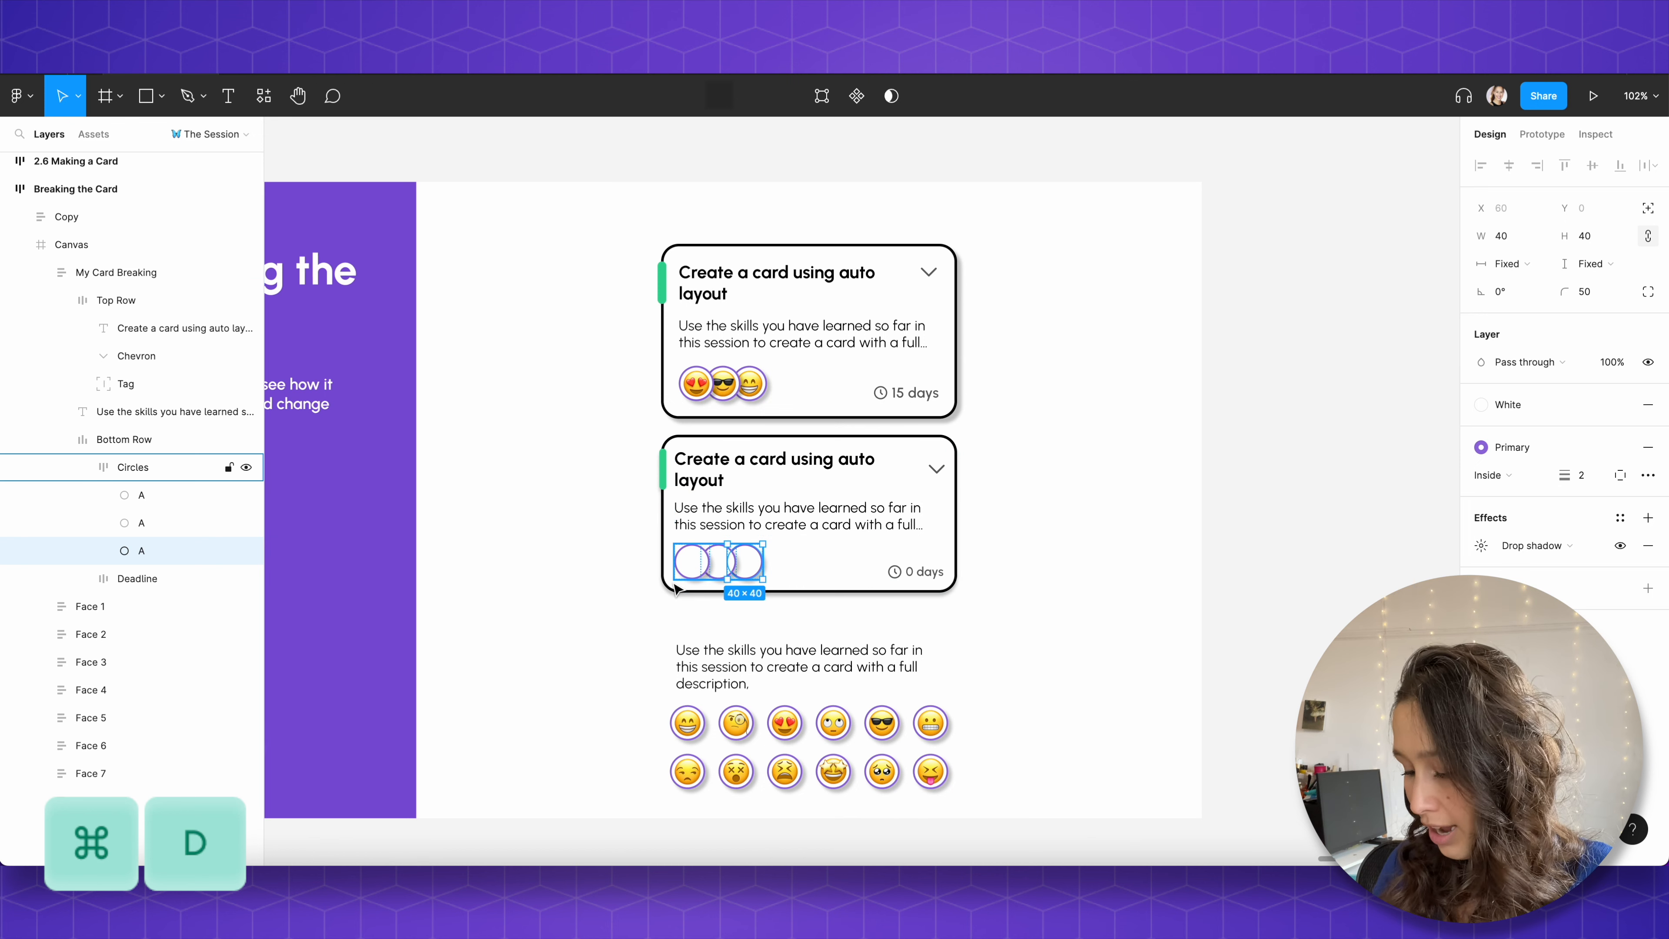
Step: Test how the Circles frame grows by duplicating the last circle six more times, and undo those duplicates
key(super+d)
key(super+d)
key(super+d)
key(super+d)
key(super+d)
key(super+d)
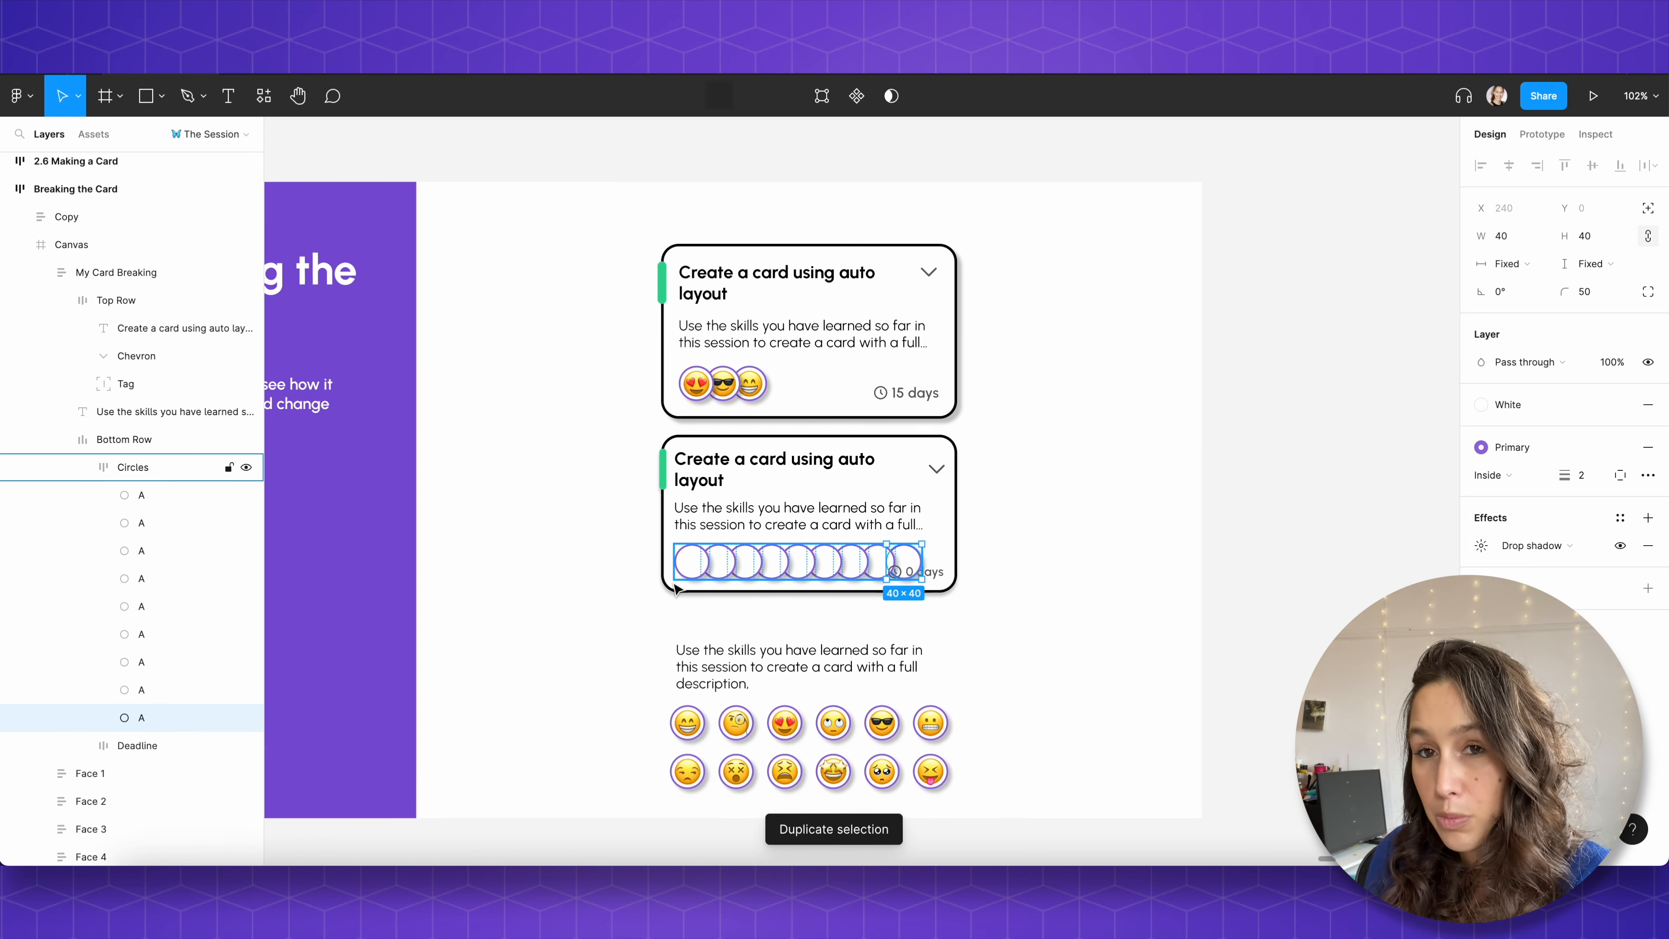
key(super+z)
key(super+z)
key(super+z)
key(super+z)
key(super+z)
key(super+z)
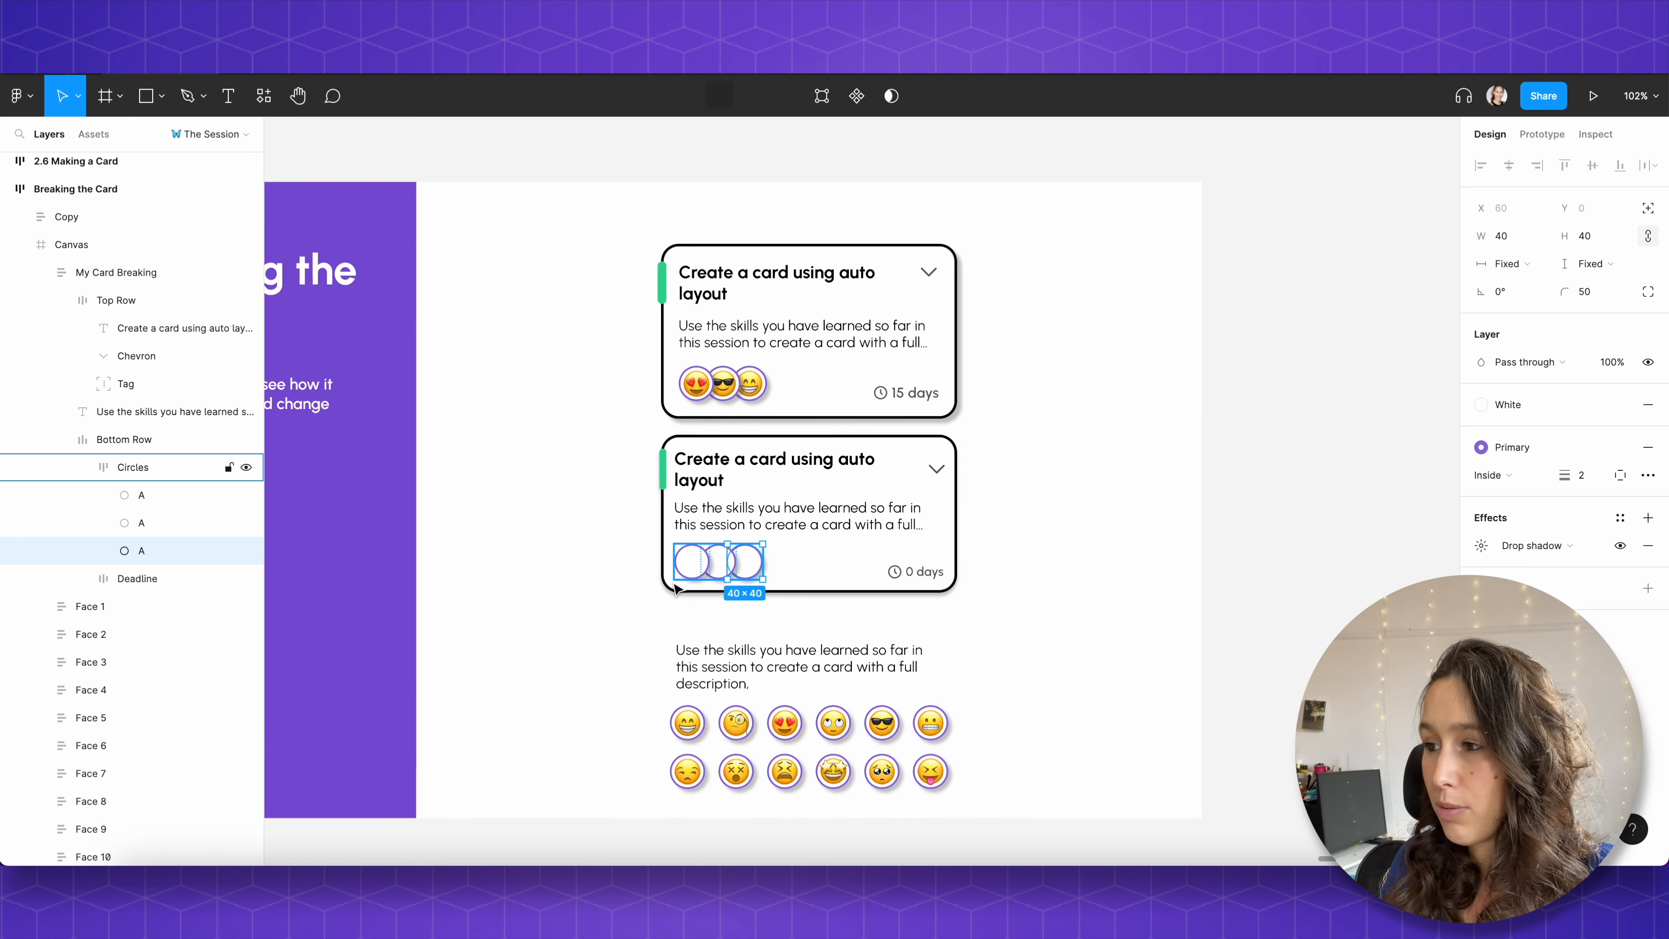
Step: Copy the eye-rolling emoji face into the card's Circles frame and delete the third empty circle so the face takes its place
click(823, 562)
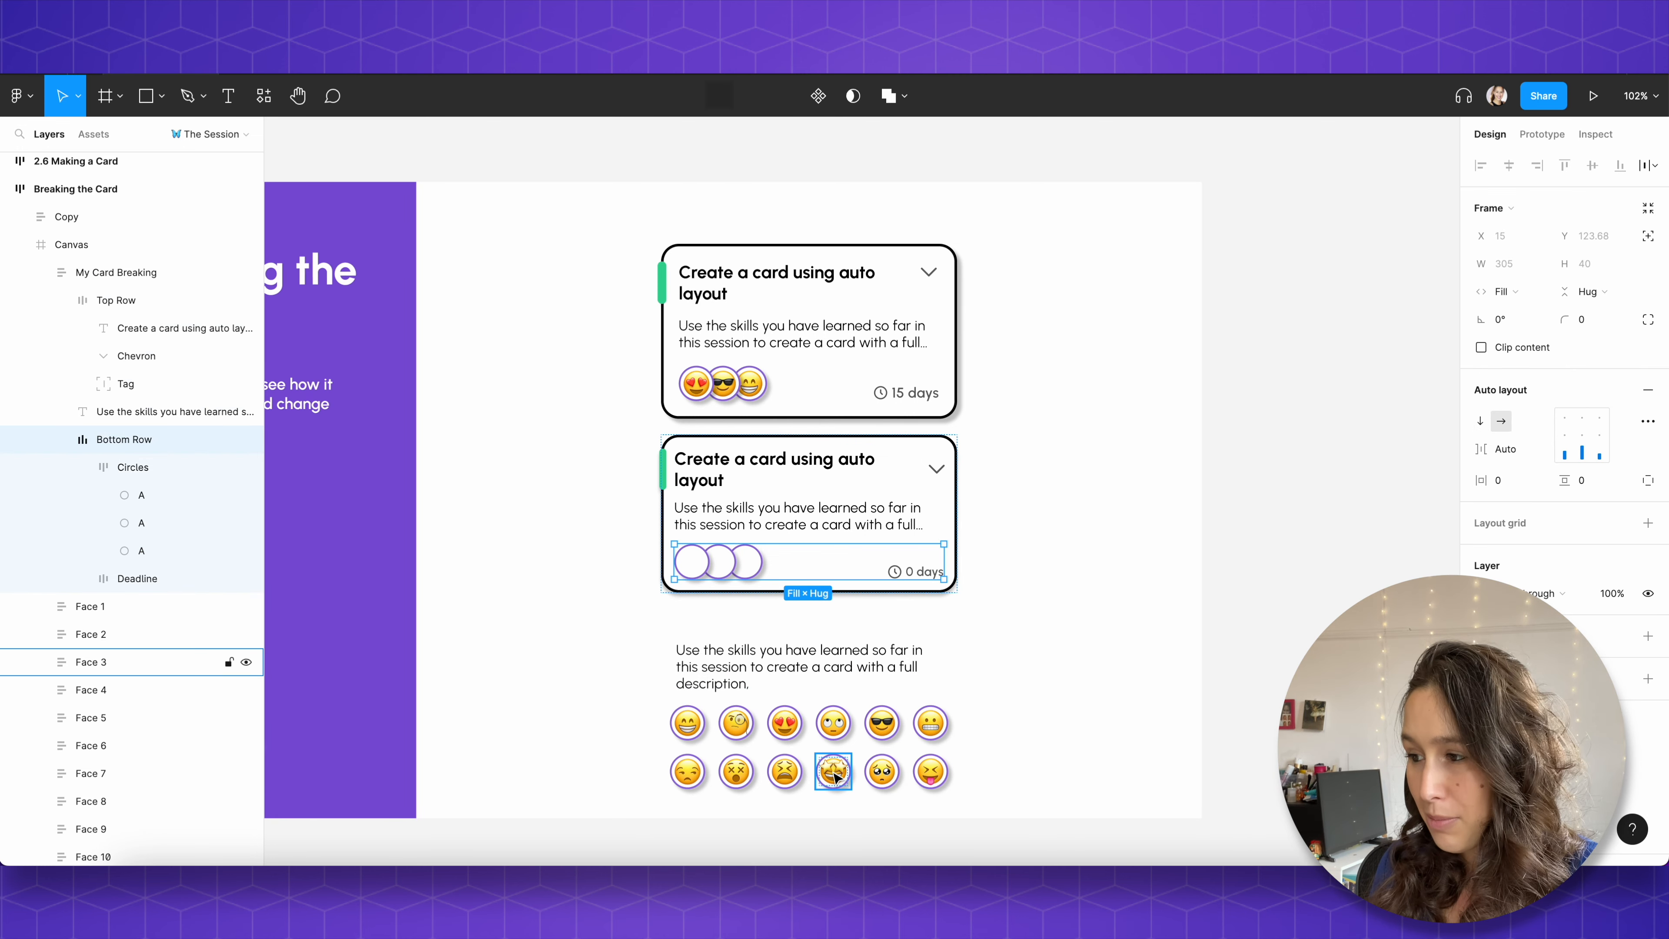
click(833, 722)
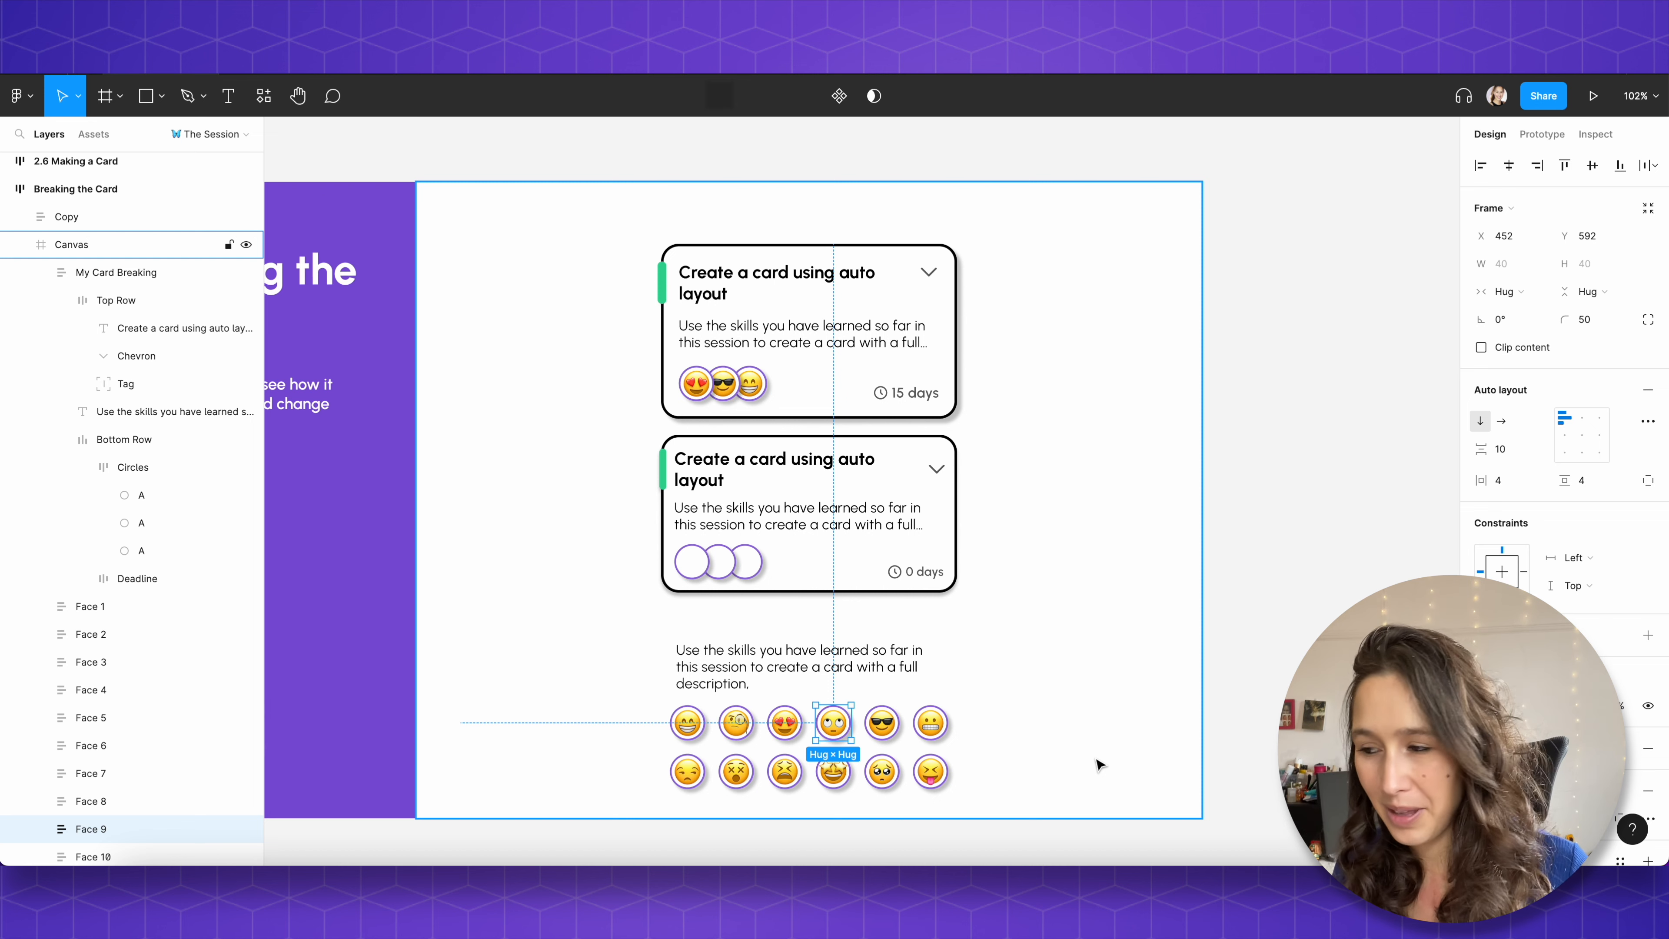
key(super+c)
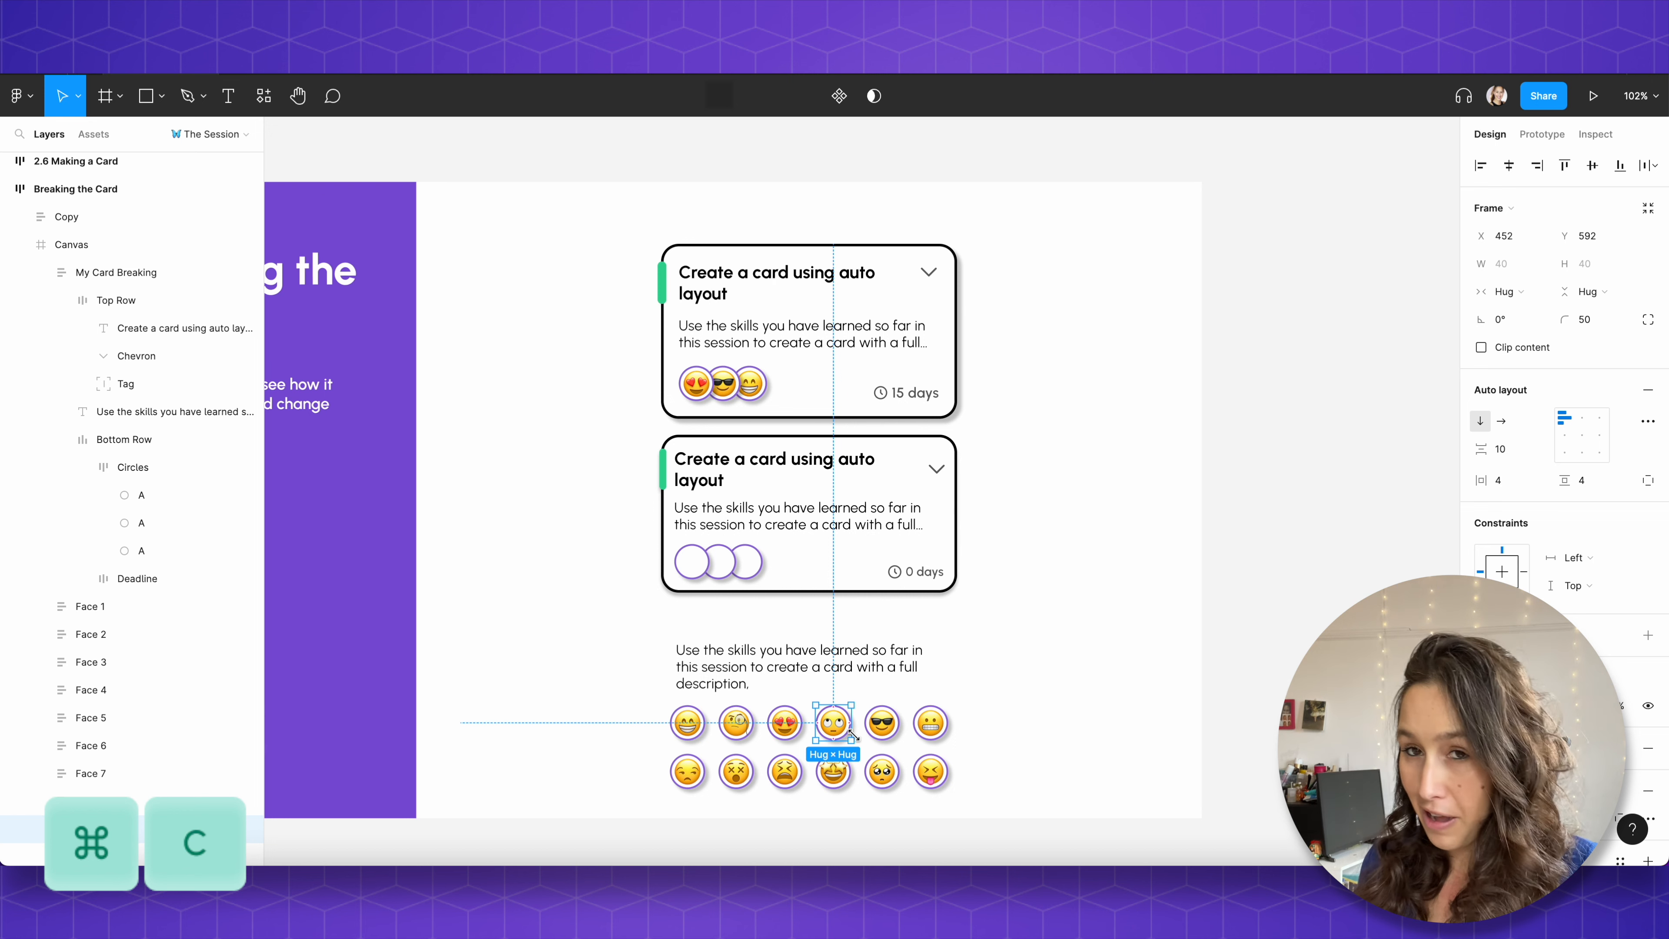
double_click(734, 561)
double_click(734, 562)
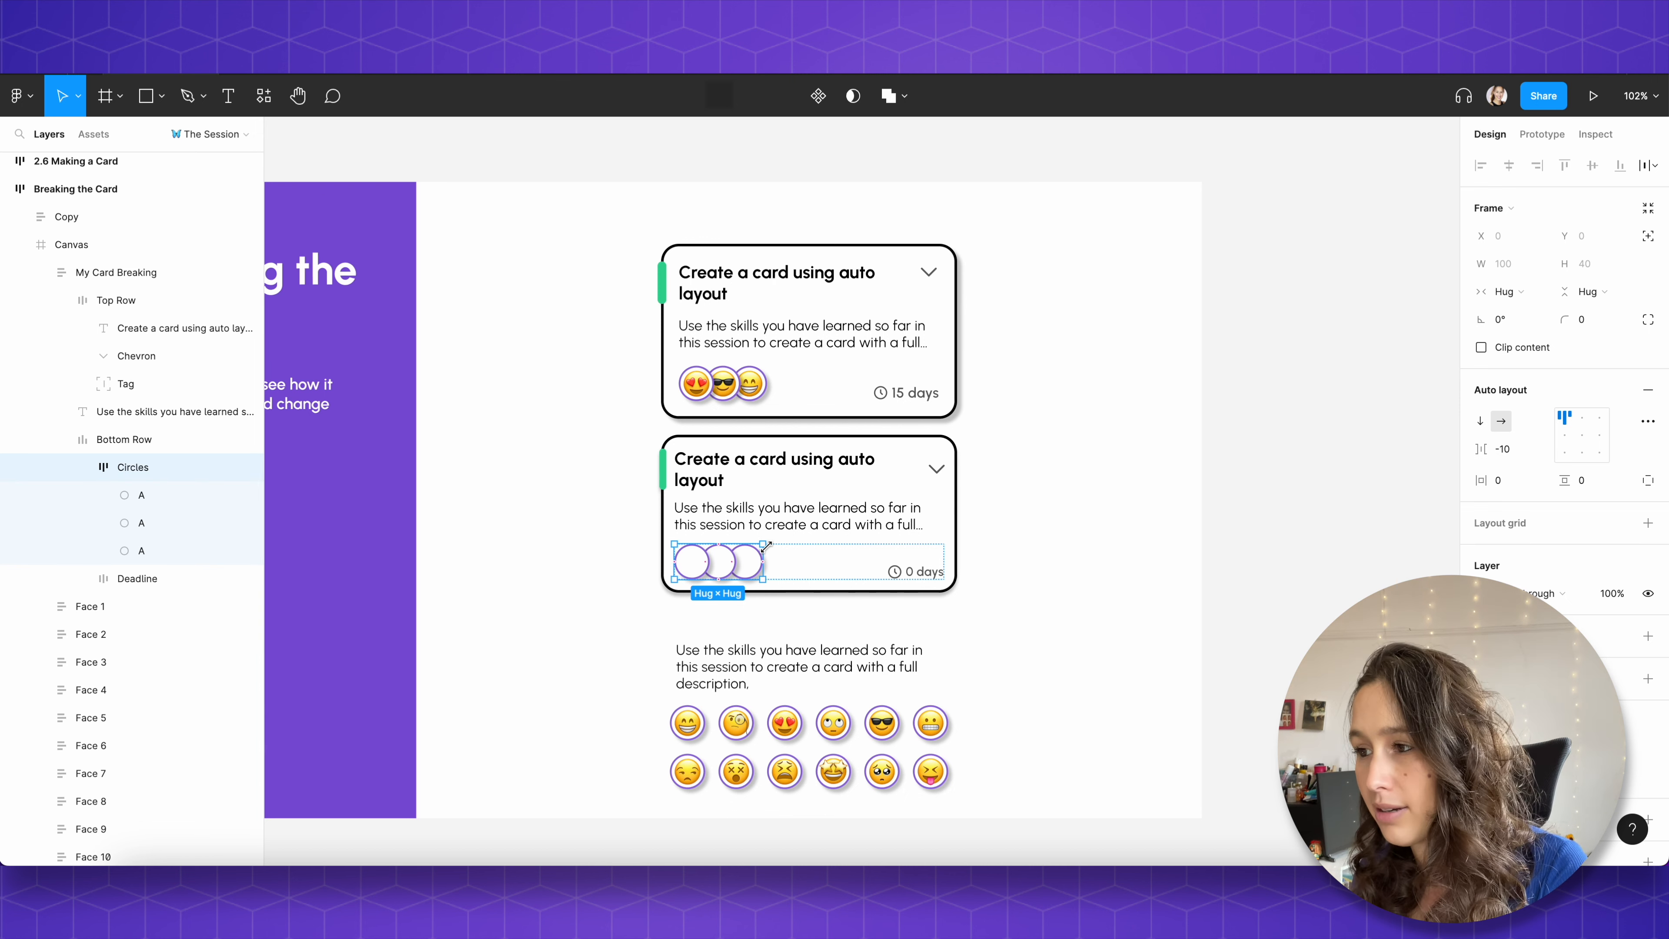
key(super+v)
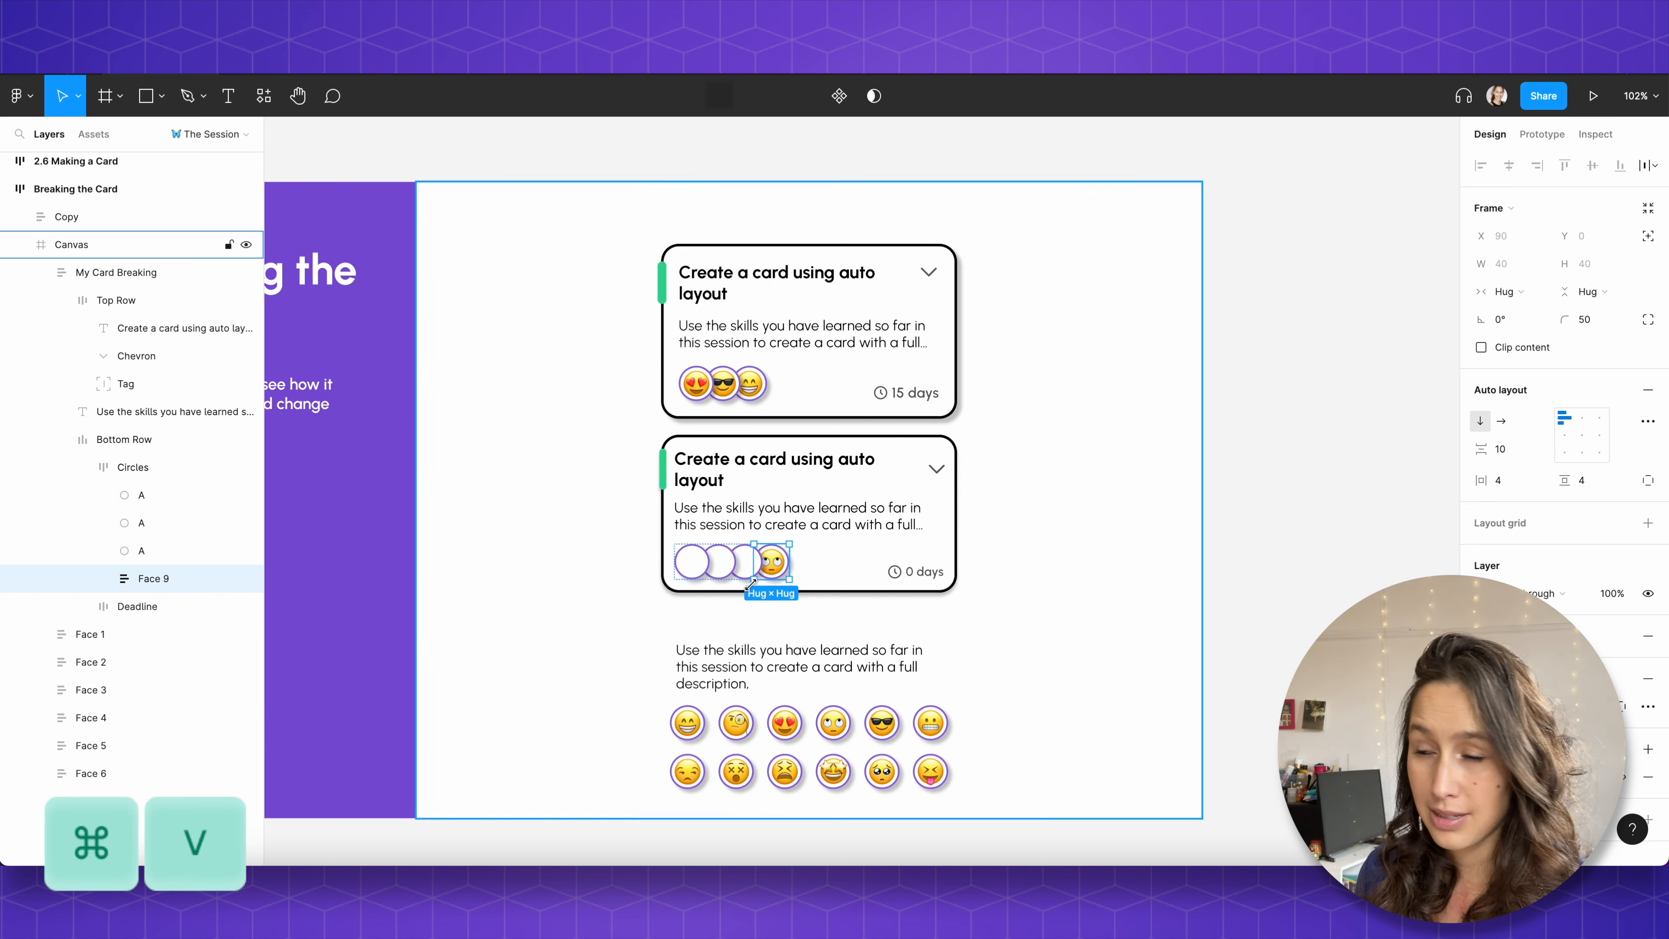
click(746, 567)
key(Delete)
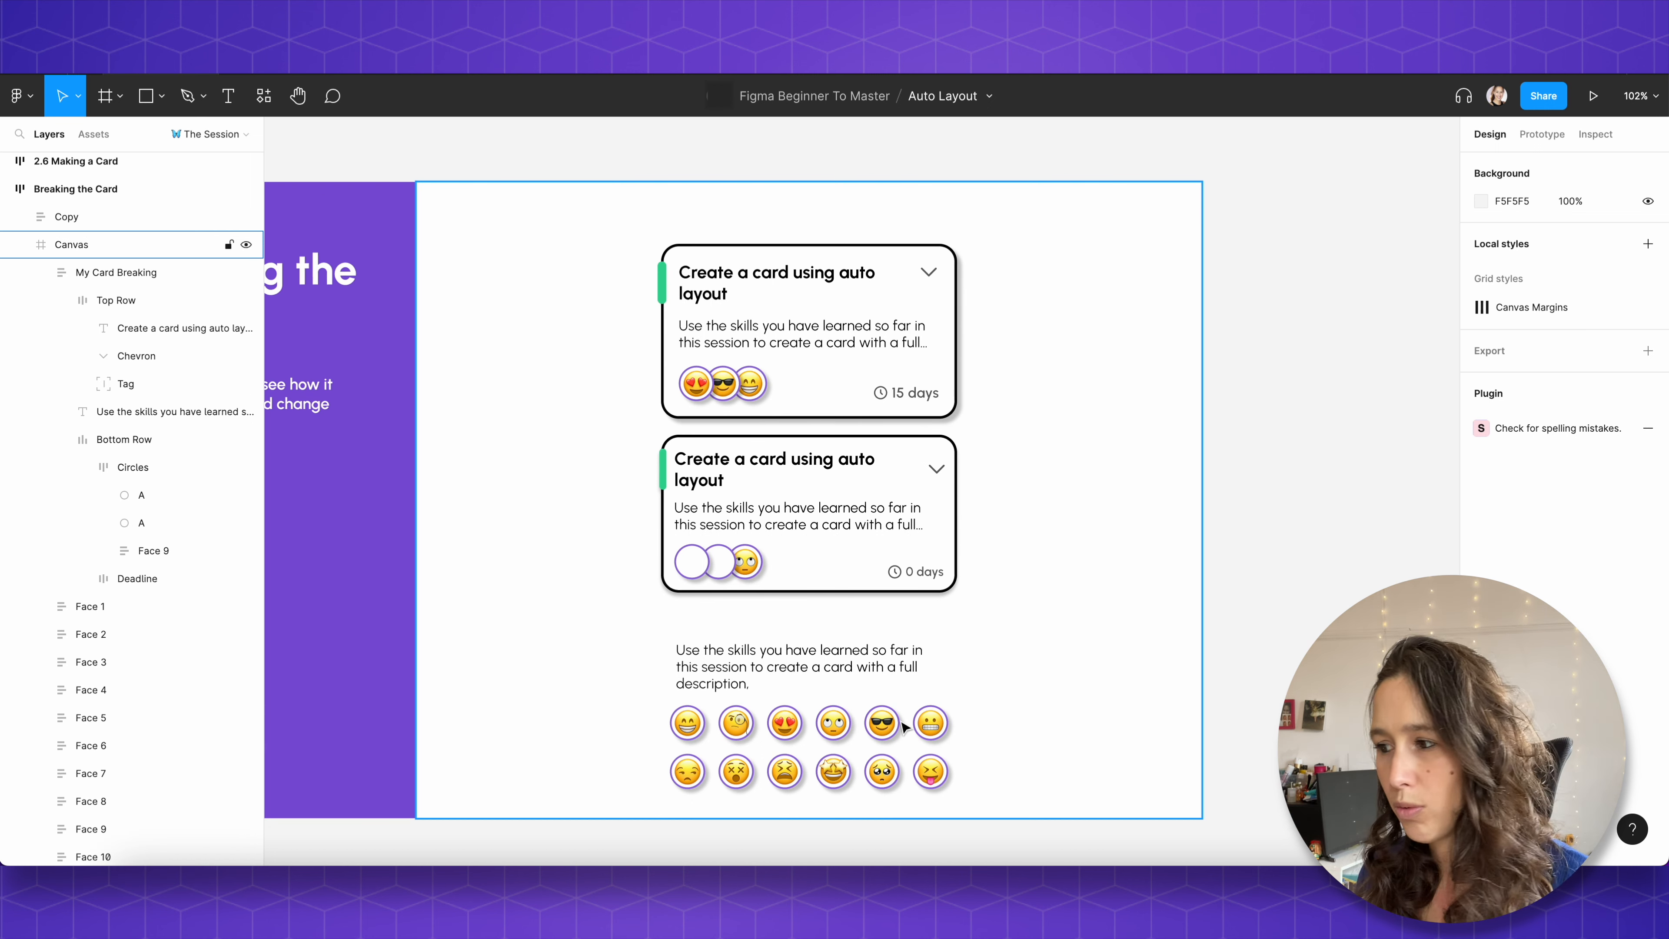
Step: Copy the sunglasses emoji face and paste it to replace the first empty circle in the card's Circles frame
click(886, 736)
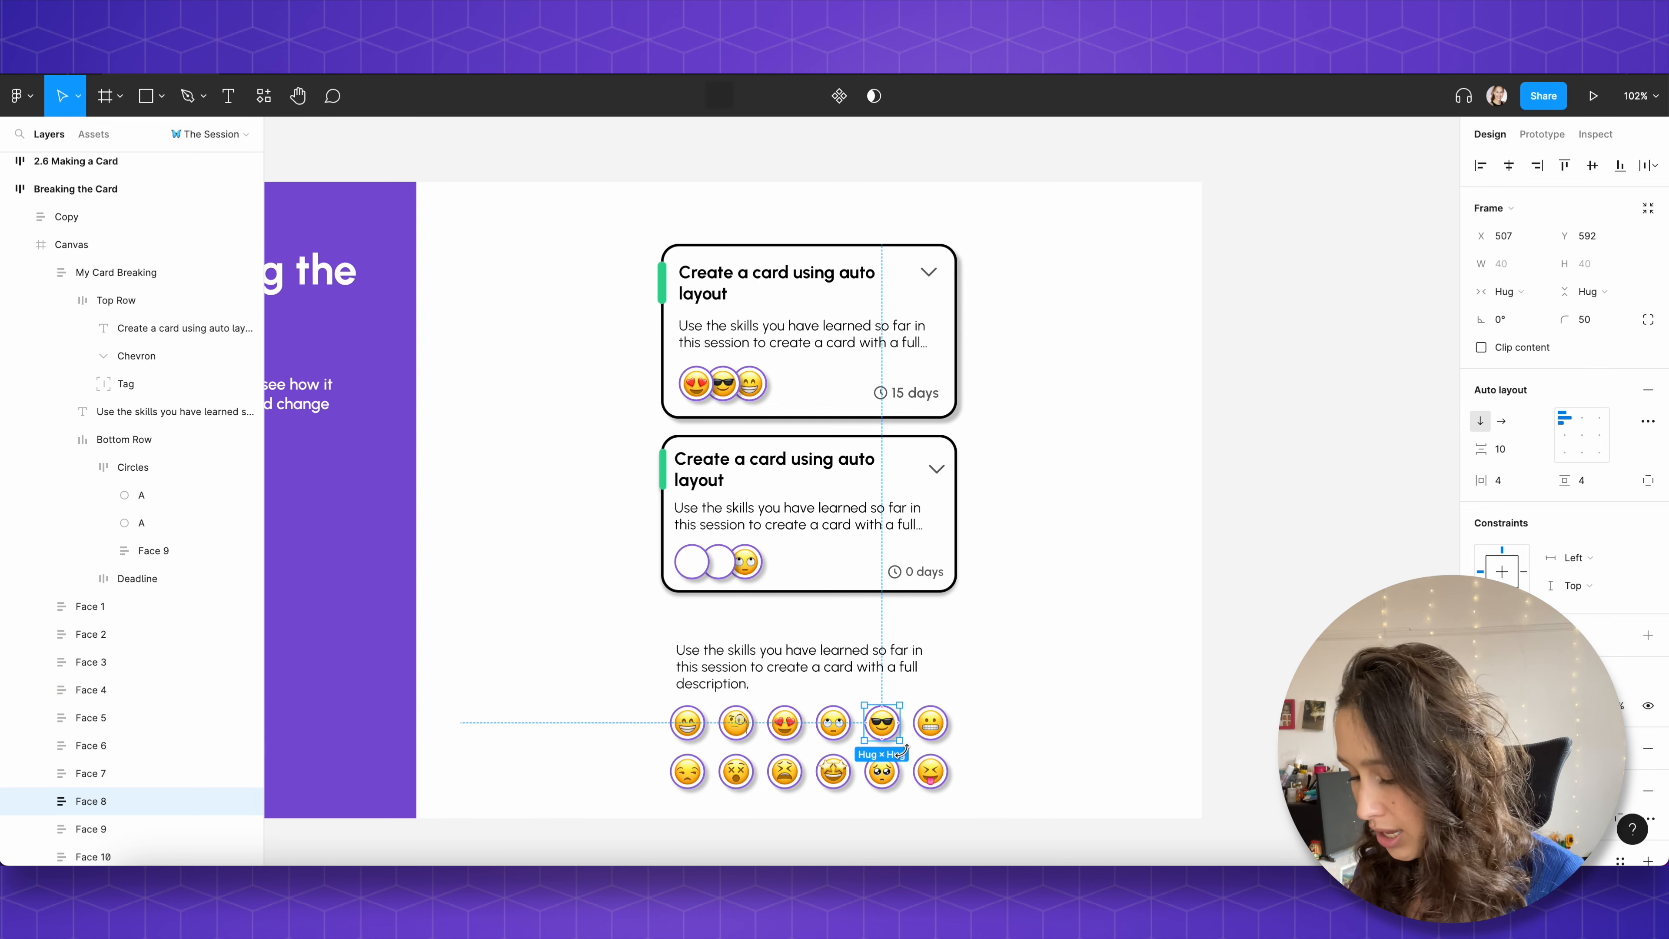
key(super+c)
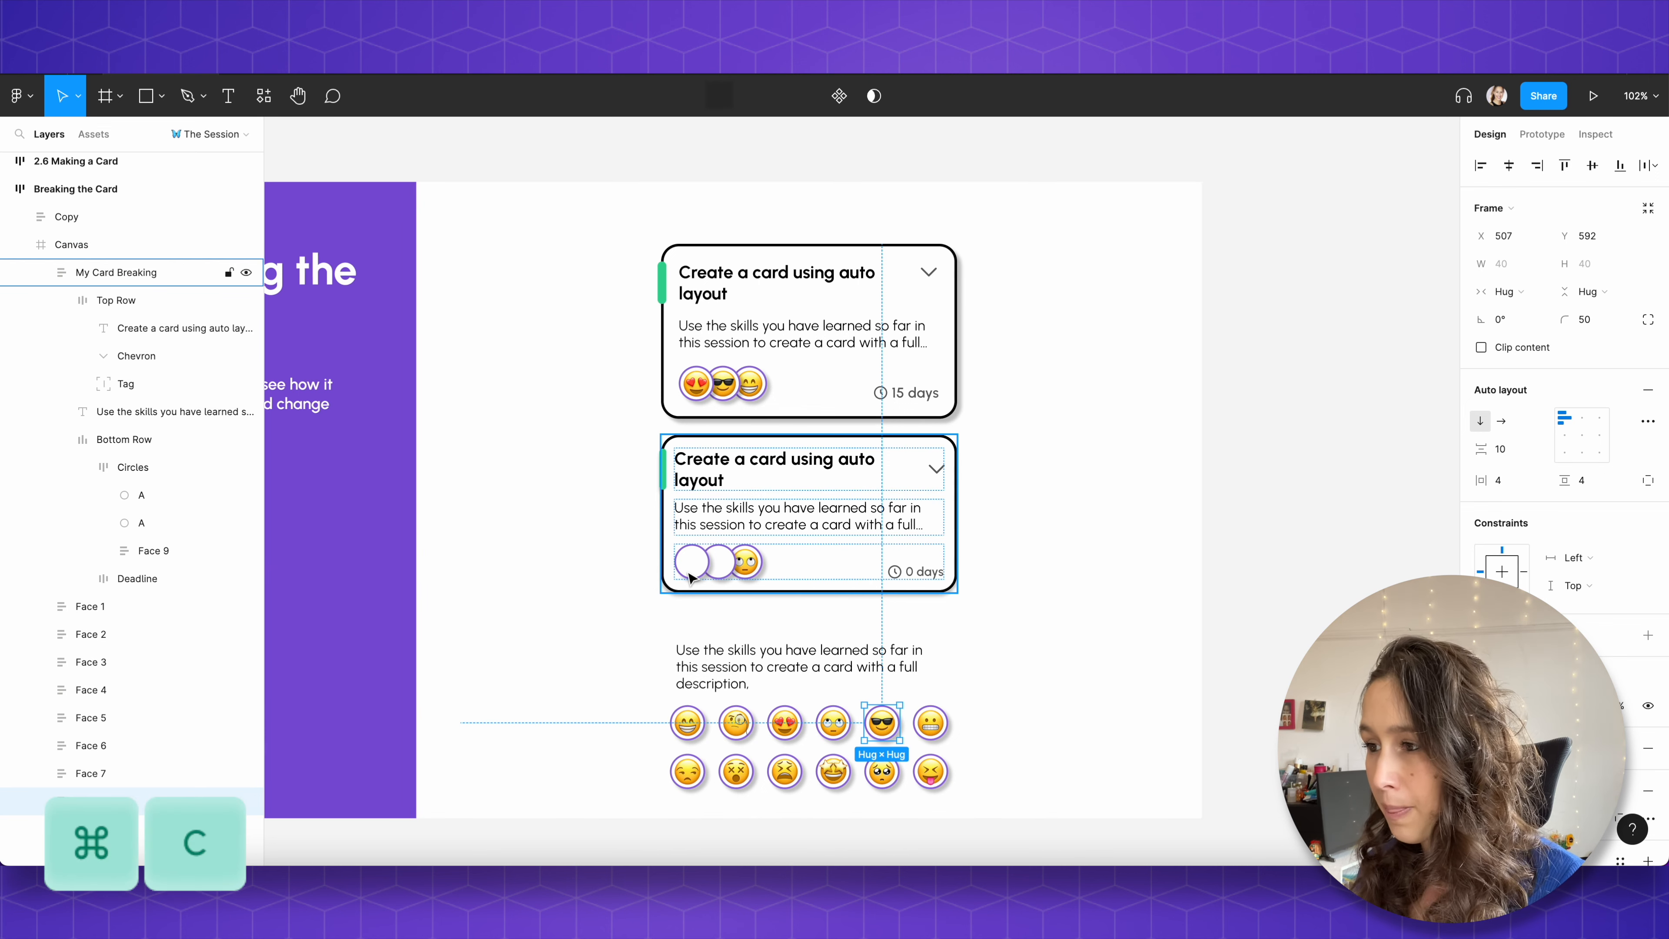
double_click(688, 573)
double_click(689, 574)
double_click(689, 575)
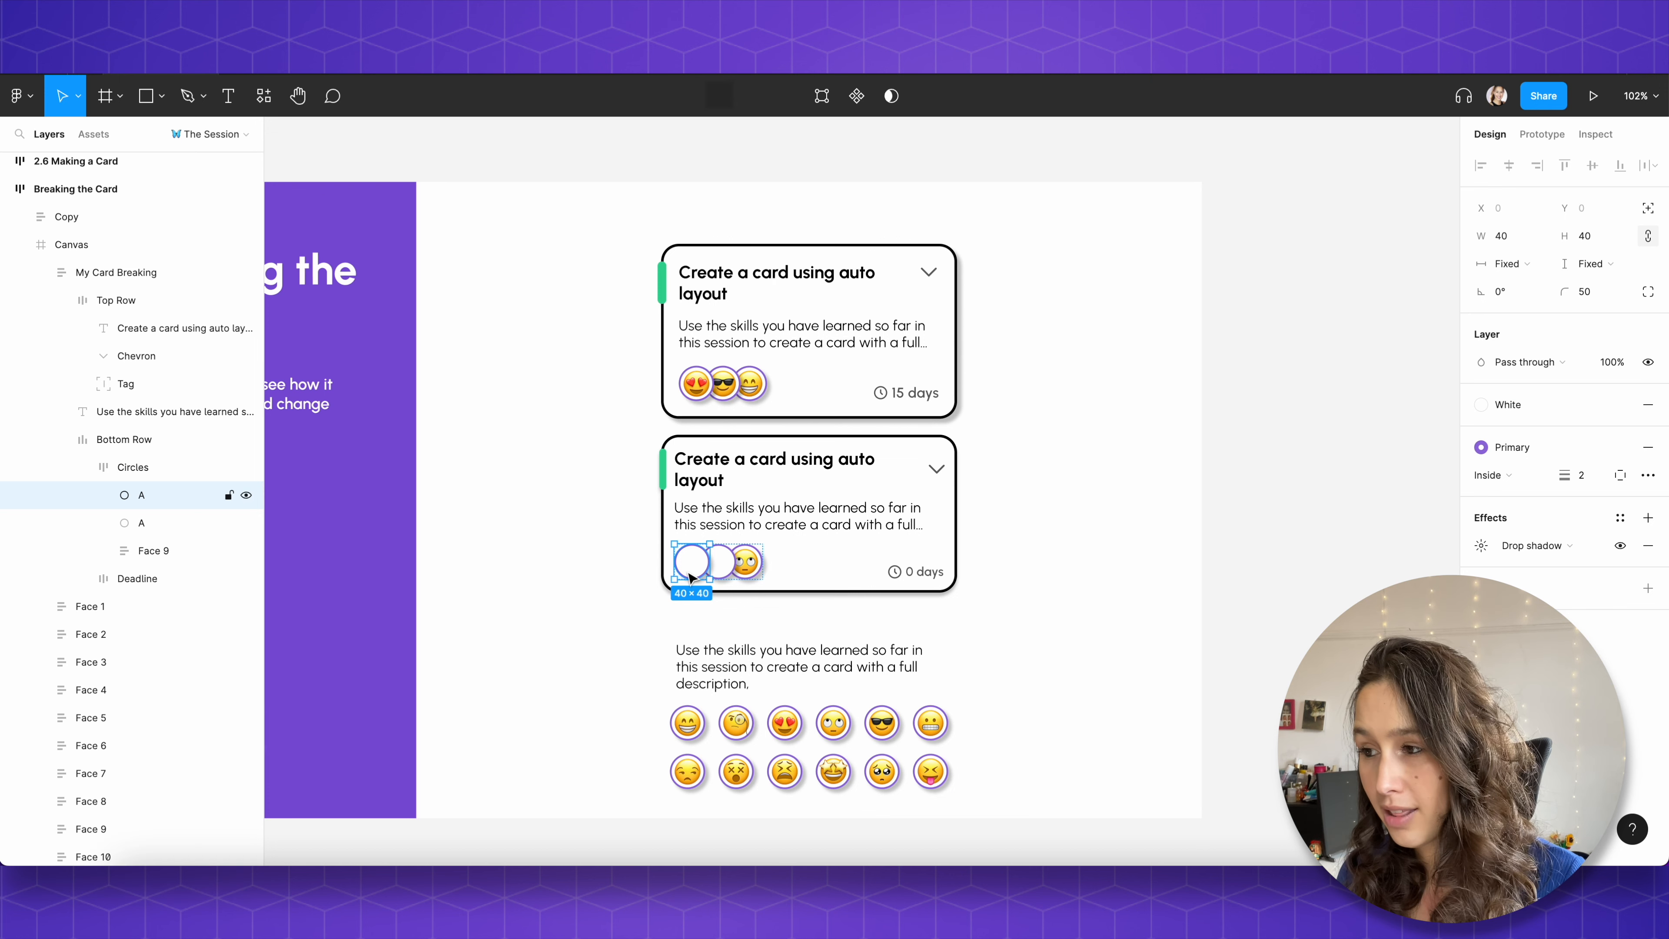
right_click(688, 576)
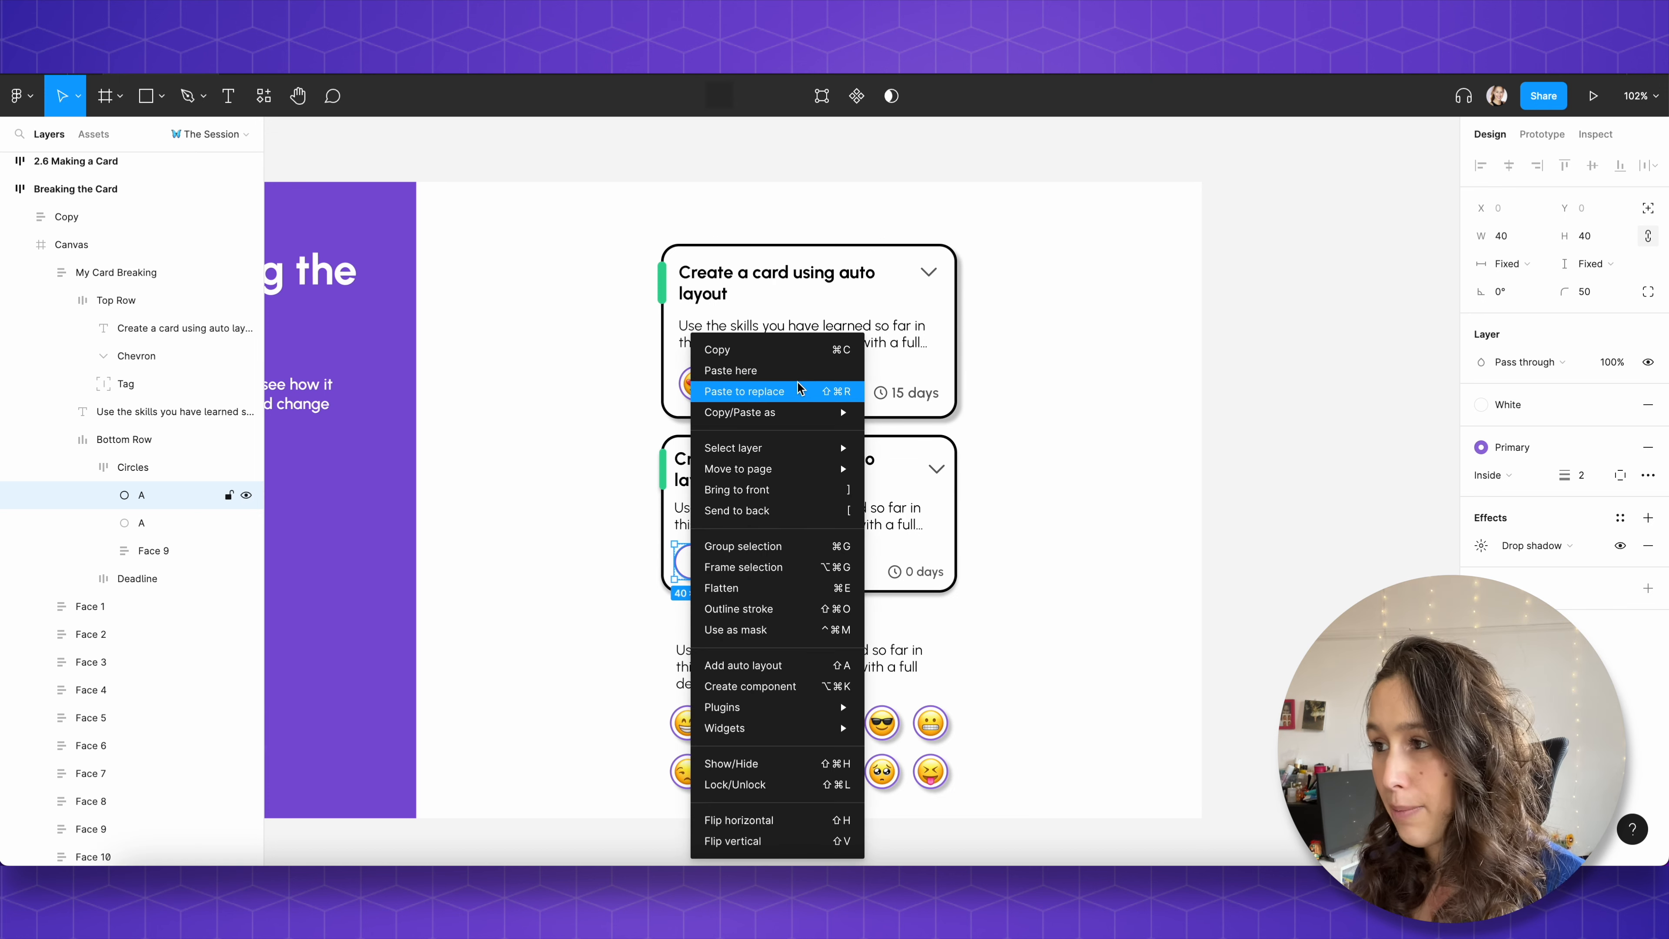
click(801, 392)
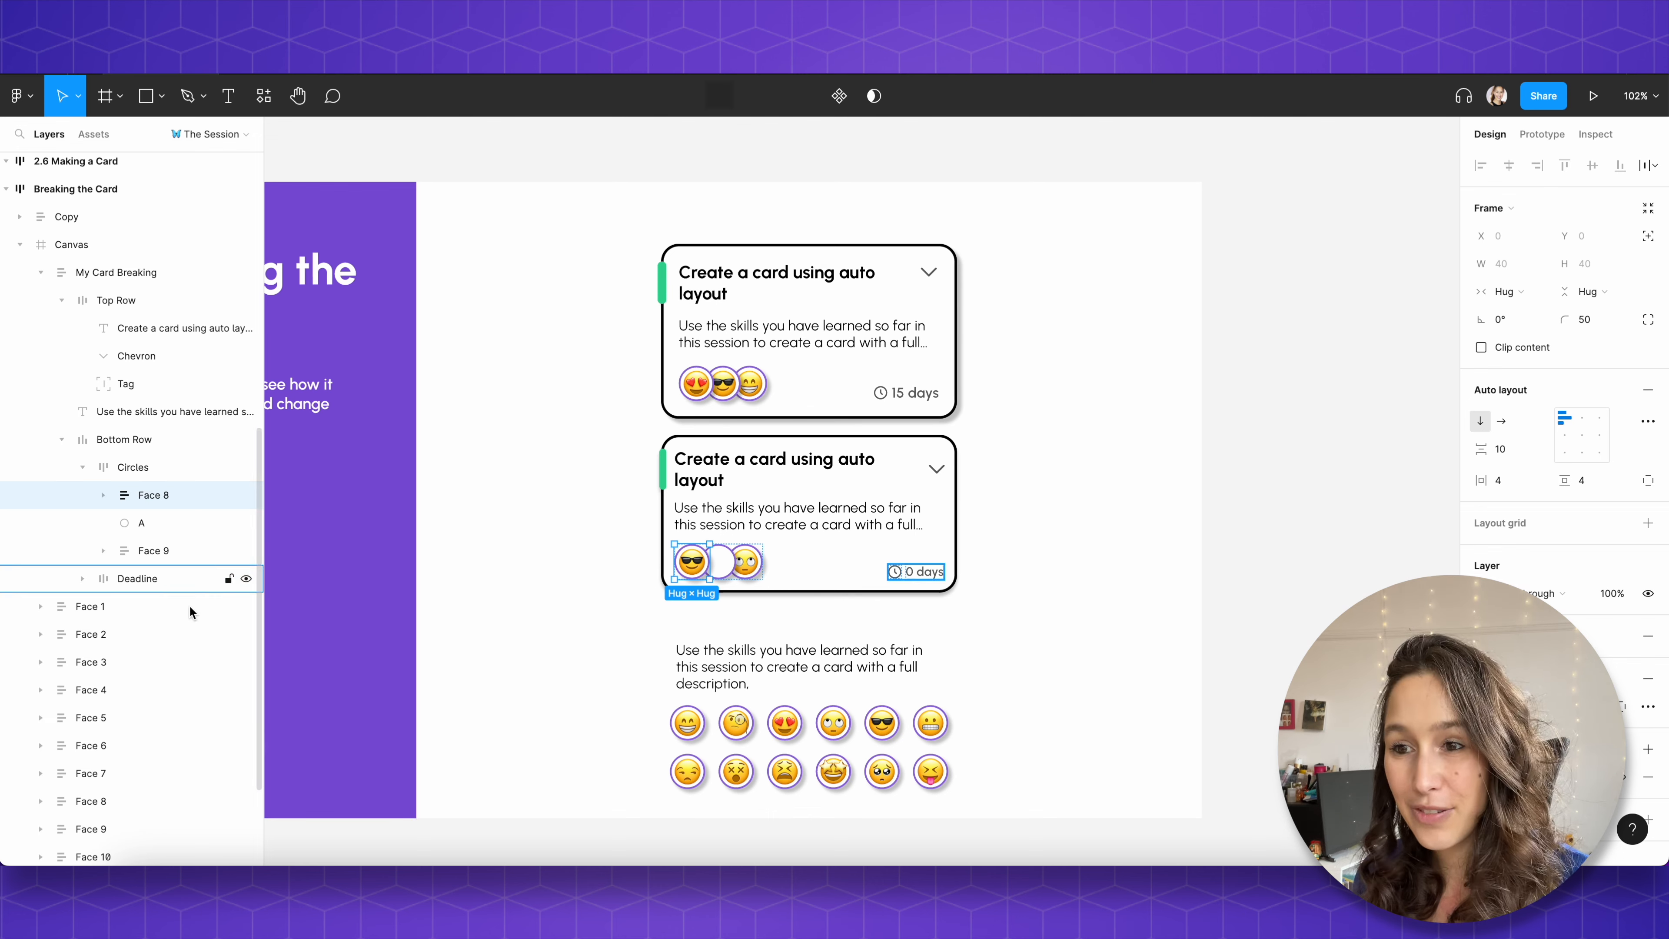
Step: Copy the tongue-out emoji face and paste it to replace the remaining middle circle in the Circles frame
click(783, 735)
click(930, 771)
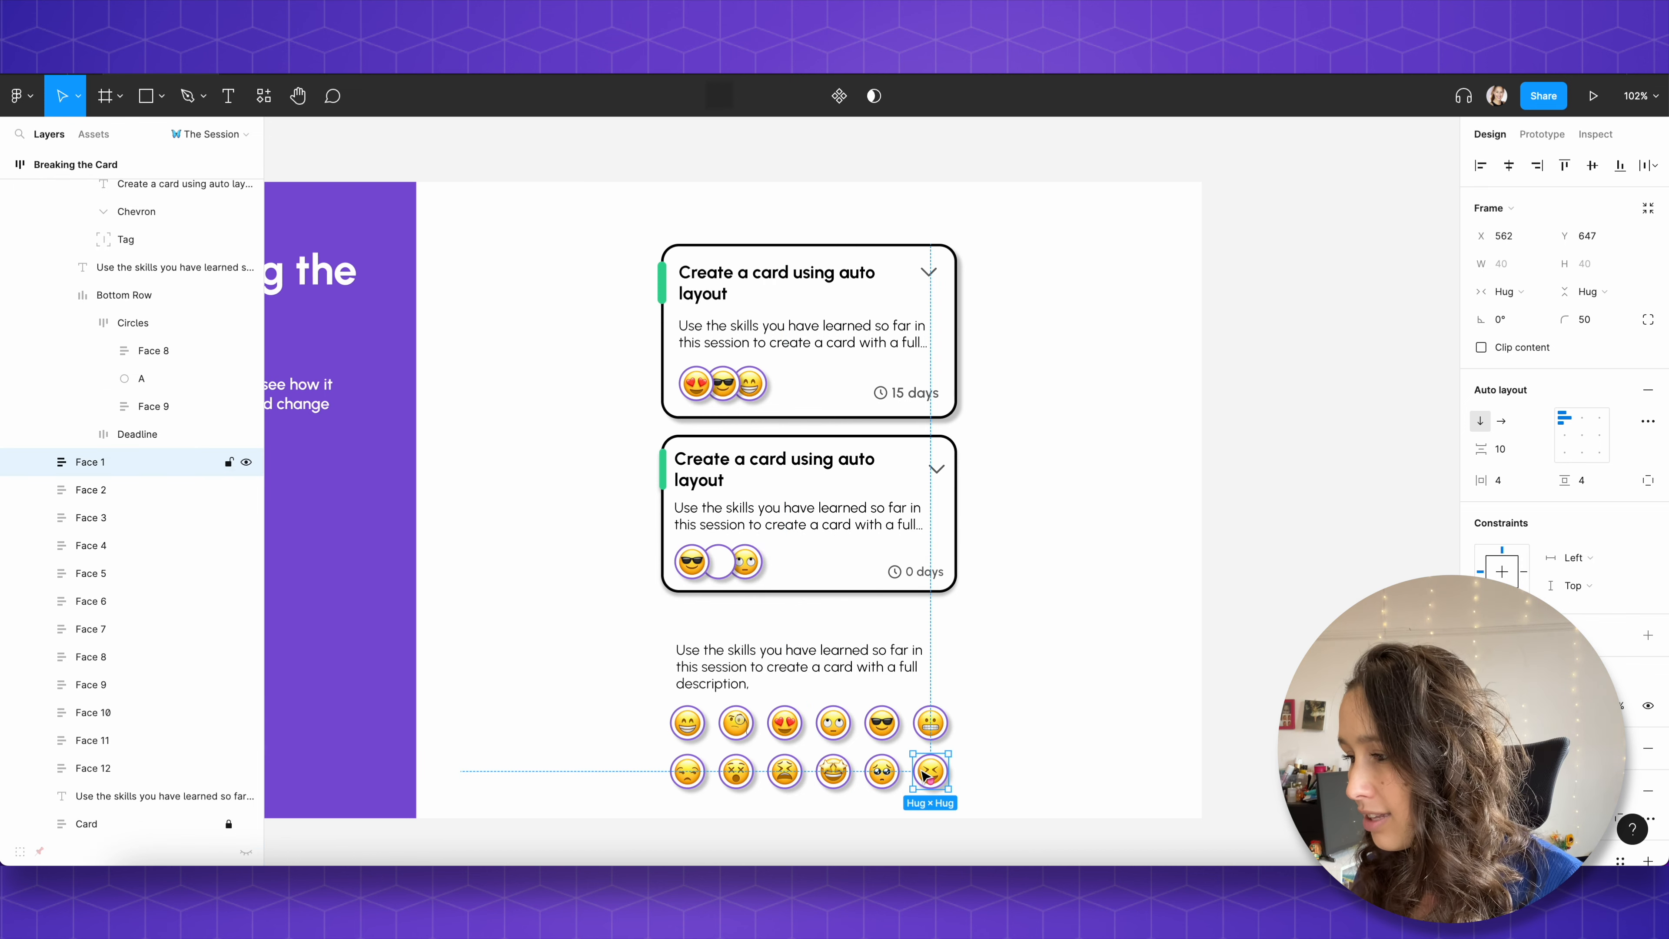
key(ctrl+c)
double_click(728, 566)
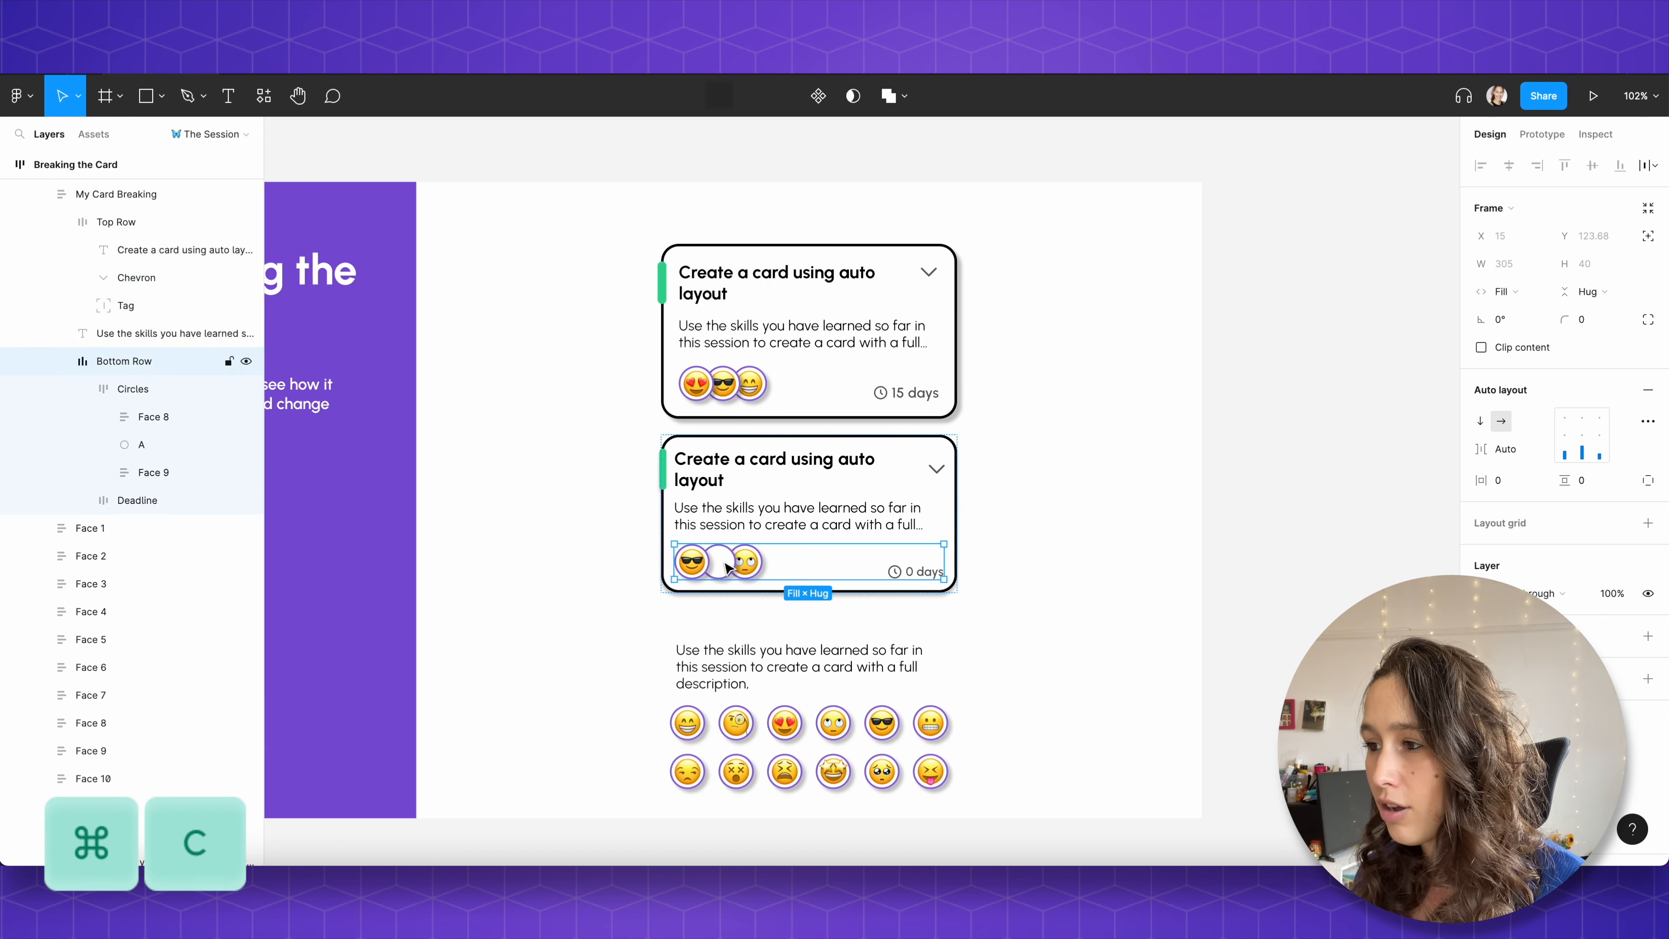
click(727, 567)
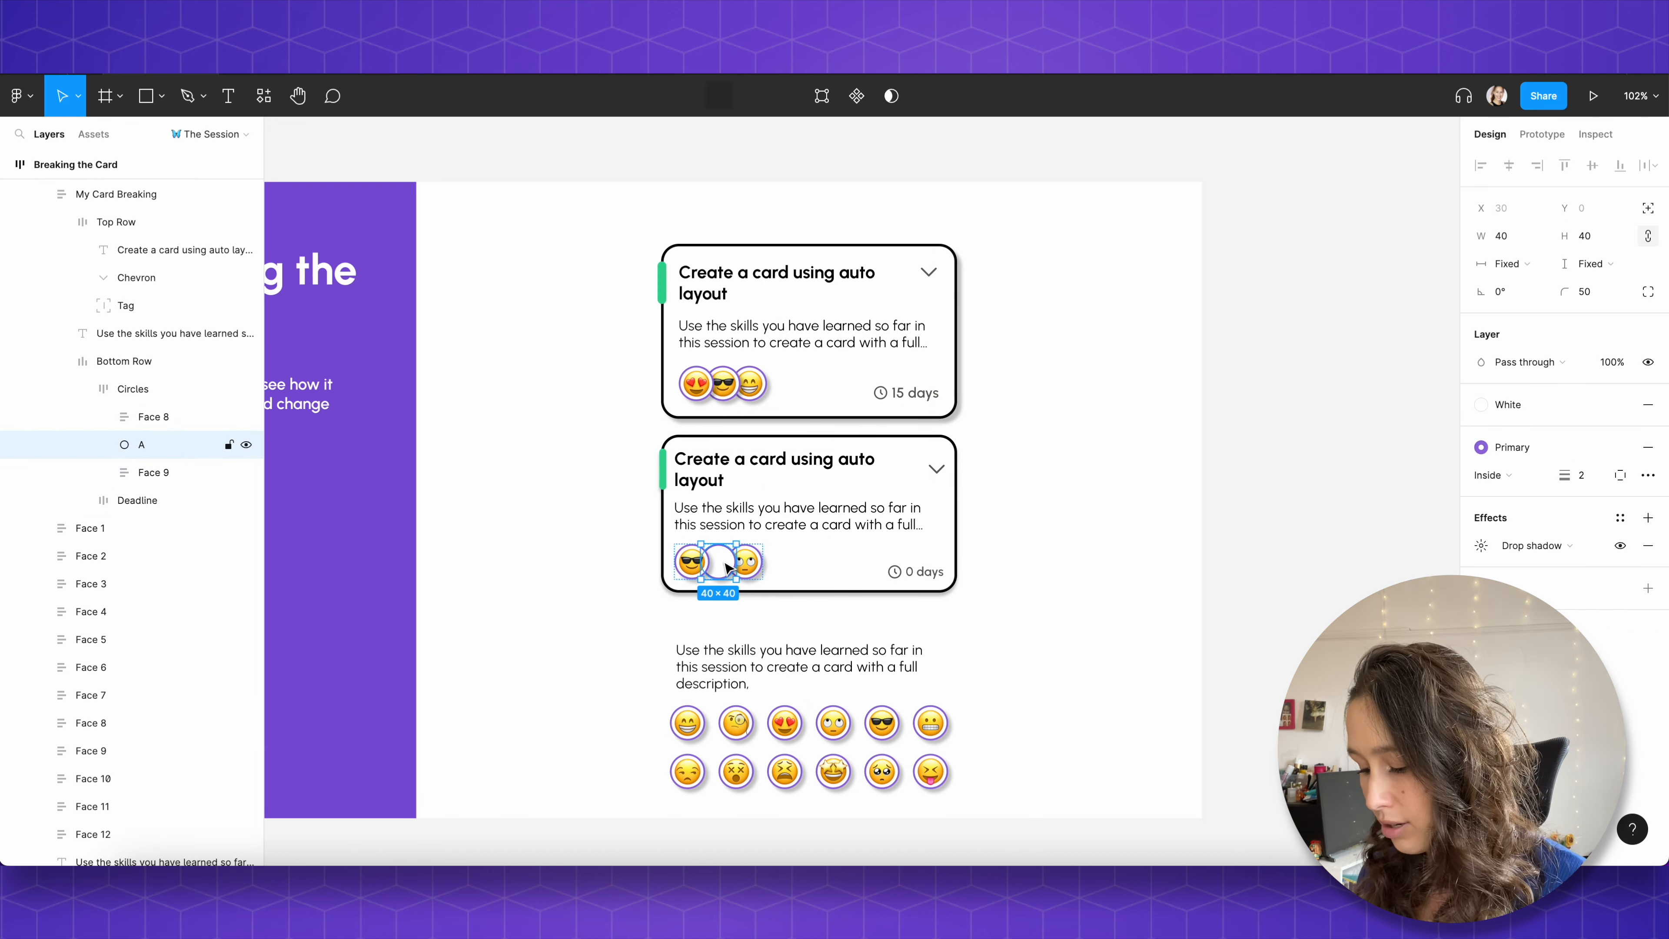
key(ctrl+shift+r)
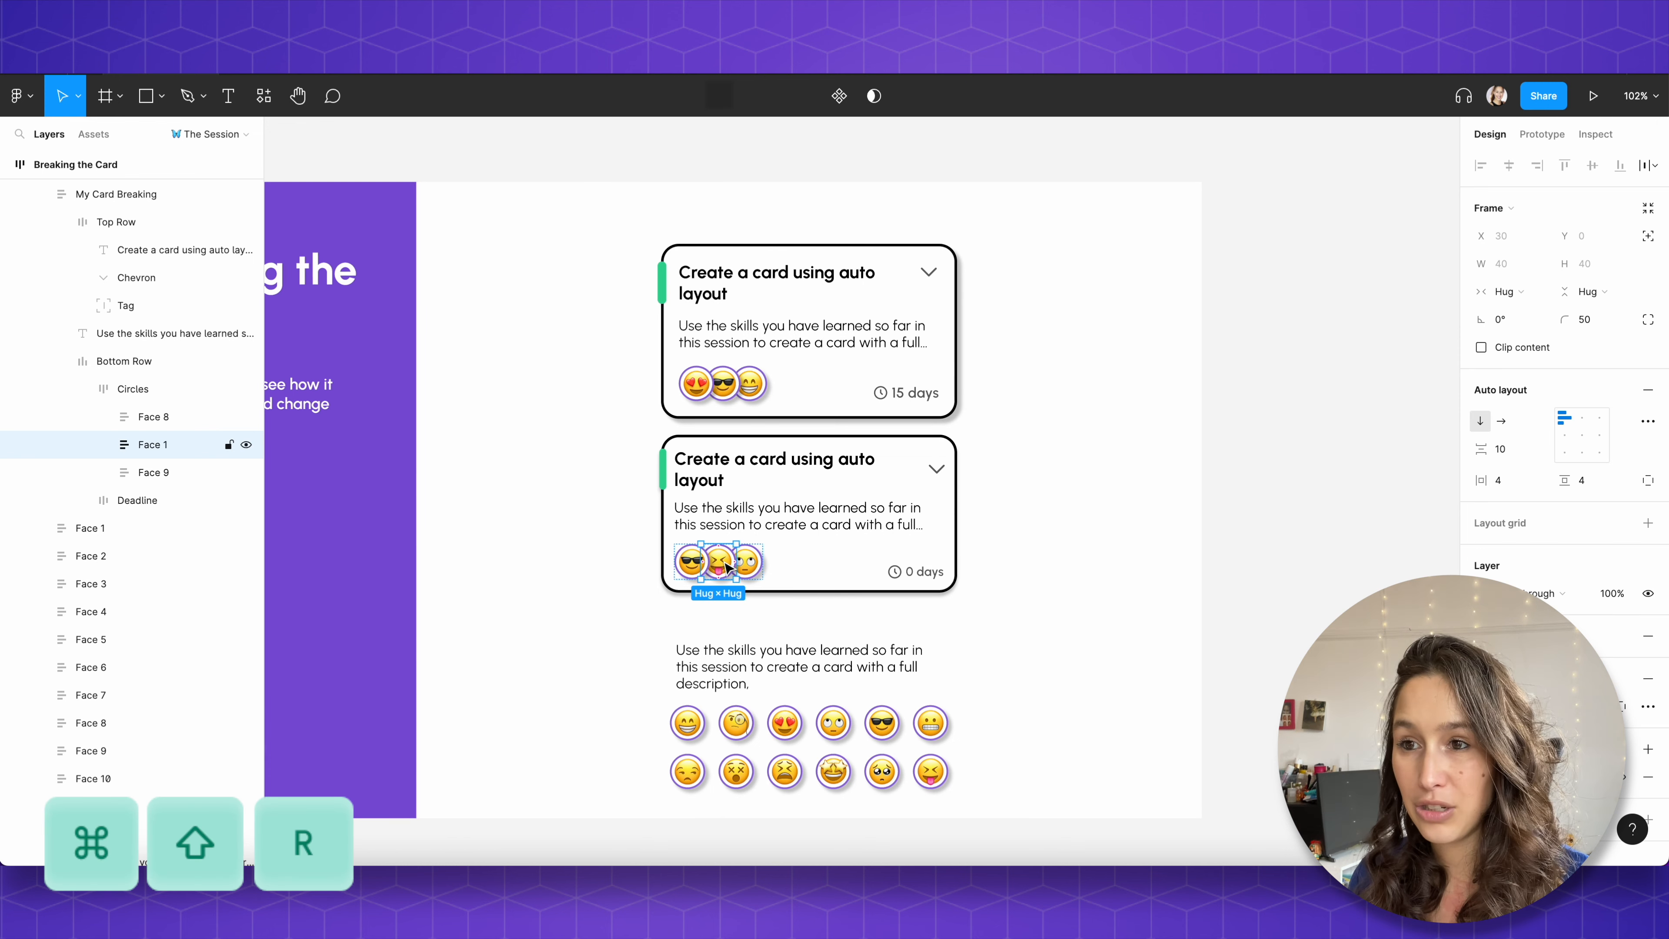
click(801, 629)
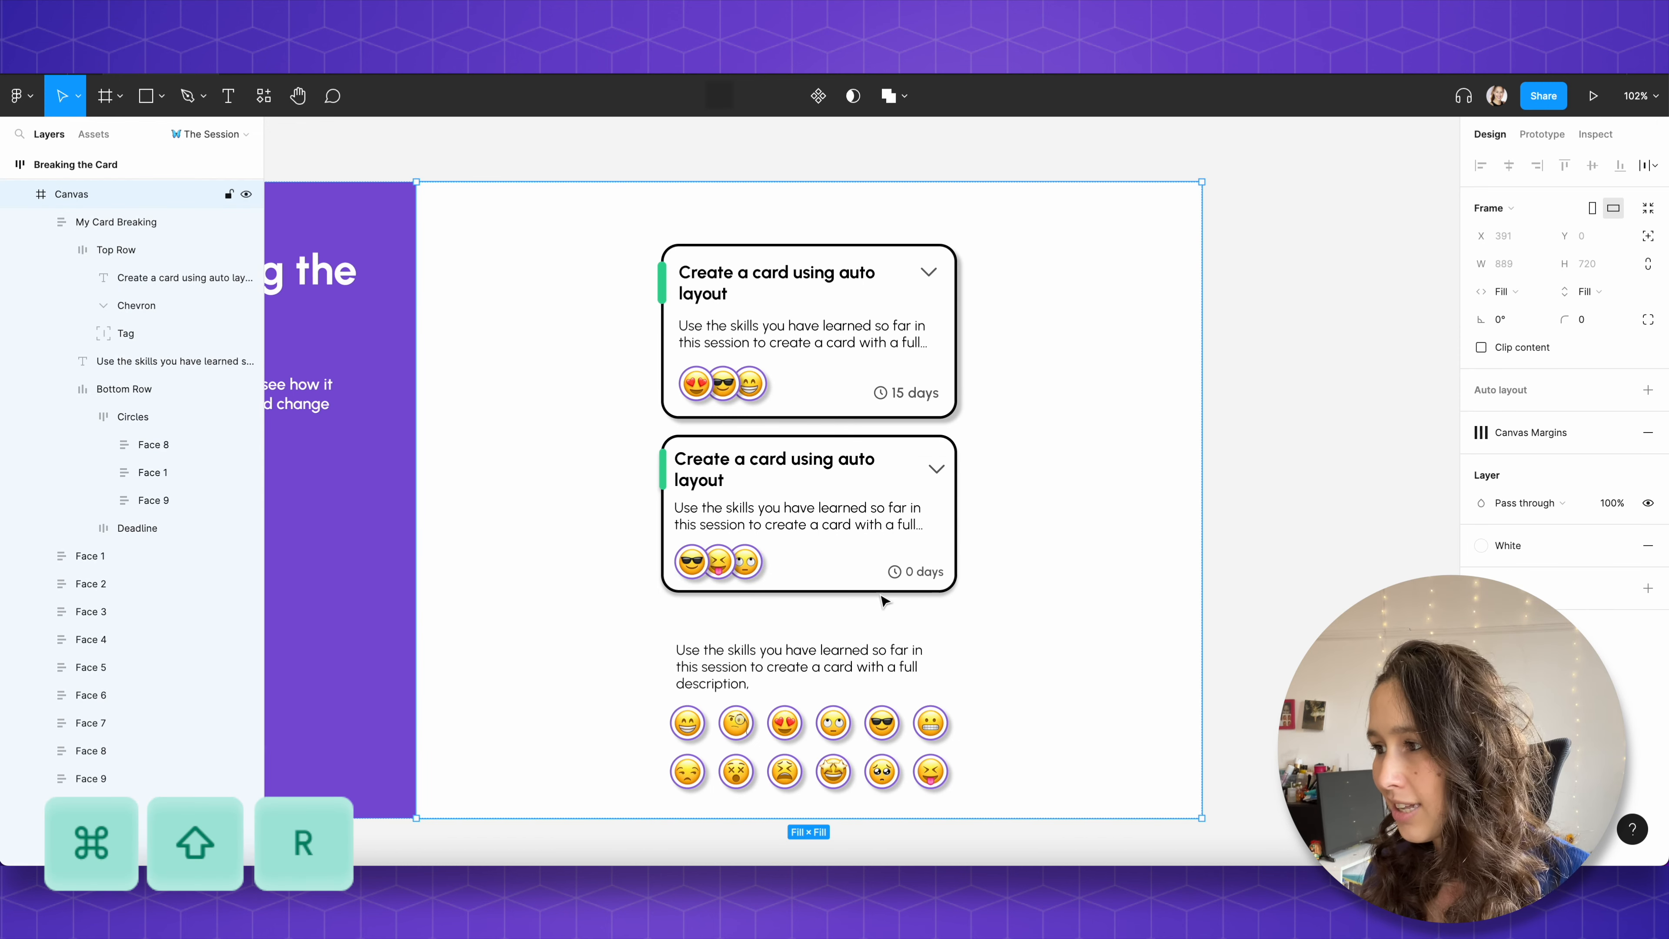
Step: Change the card's deadline text to "15 days"
click(923, 577)
double_click(923, 577)
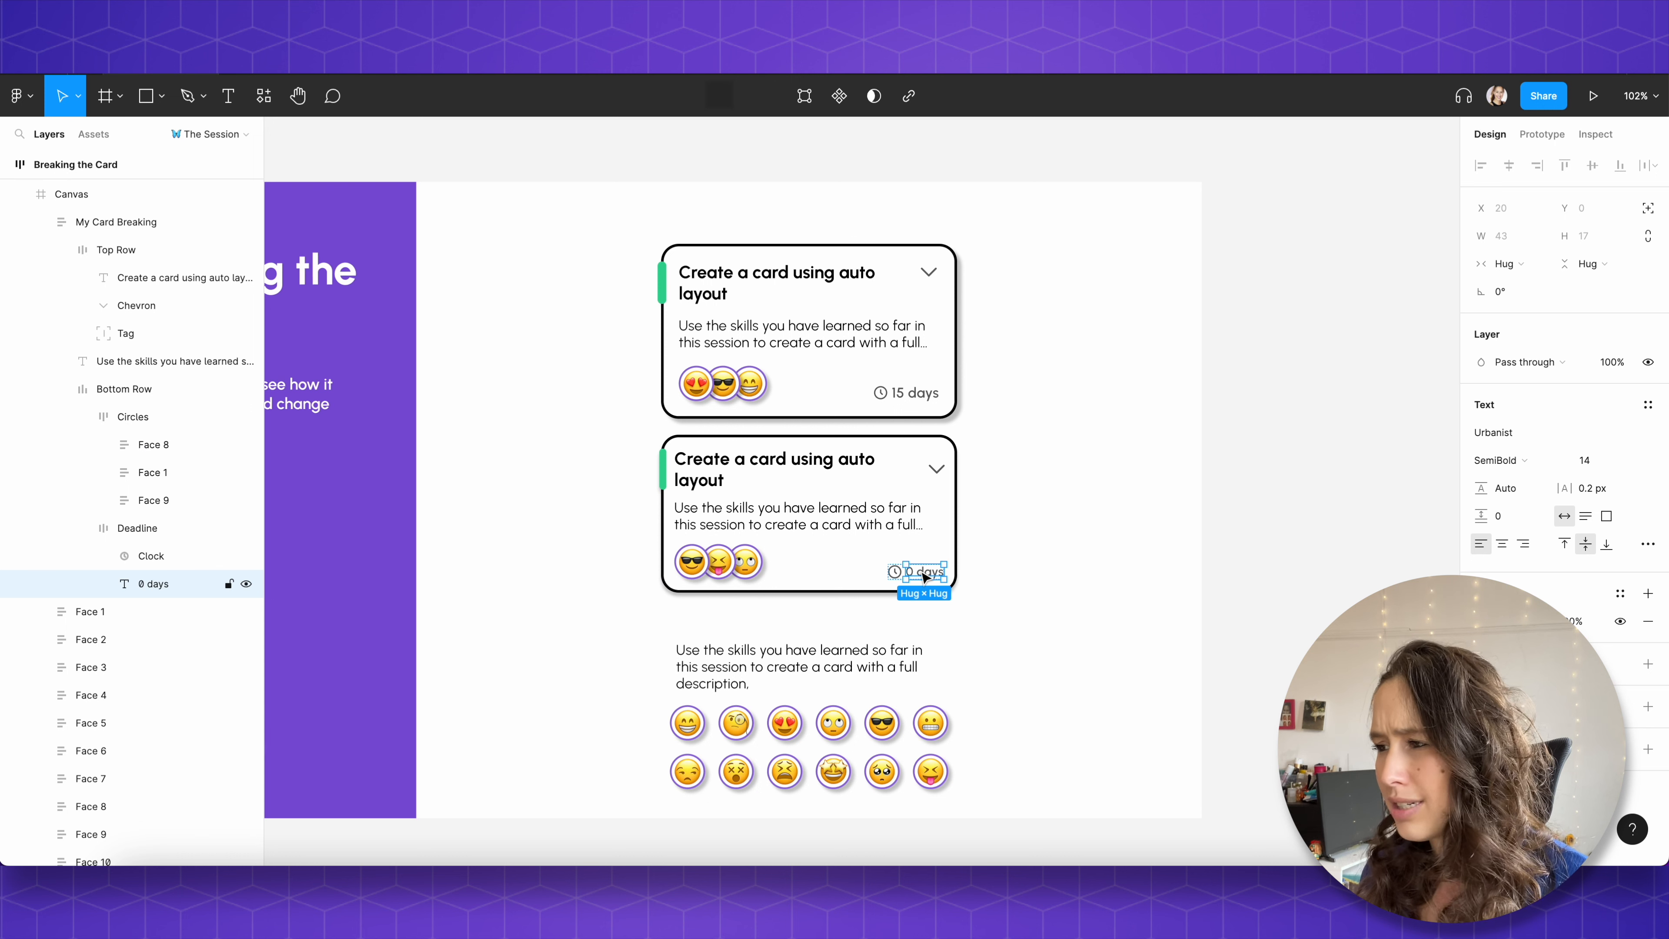
double_click(917, 579)
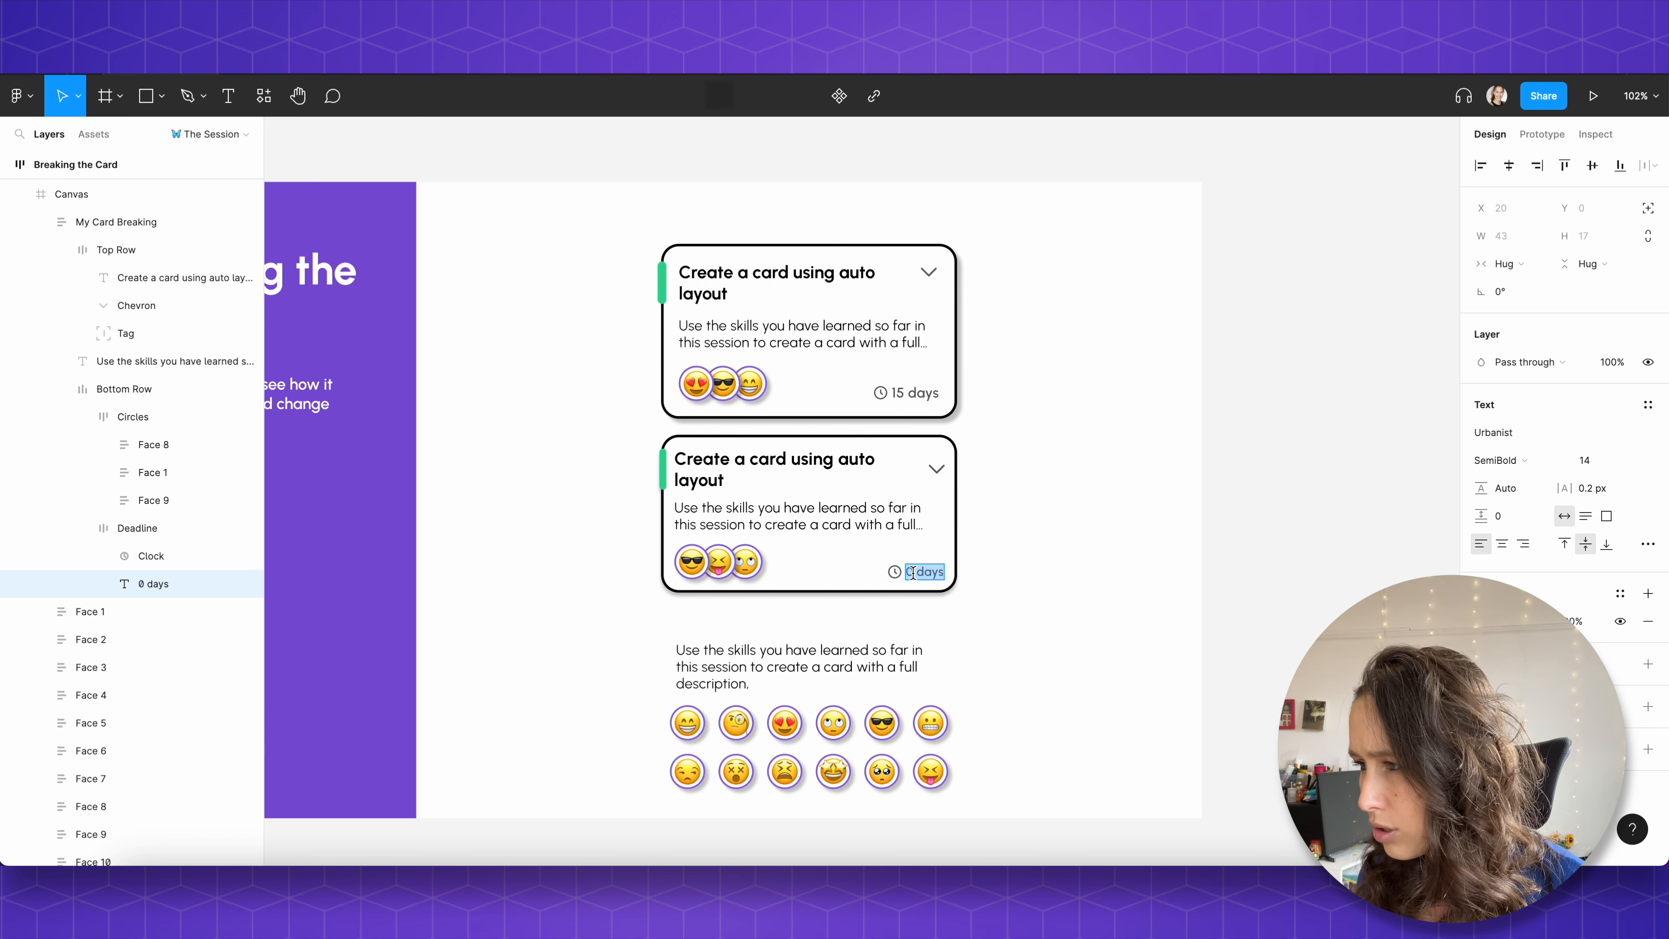
text(15)
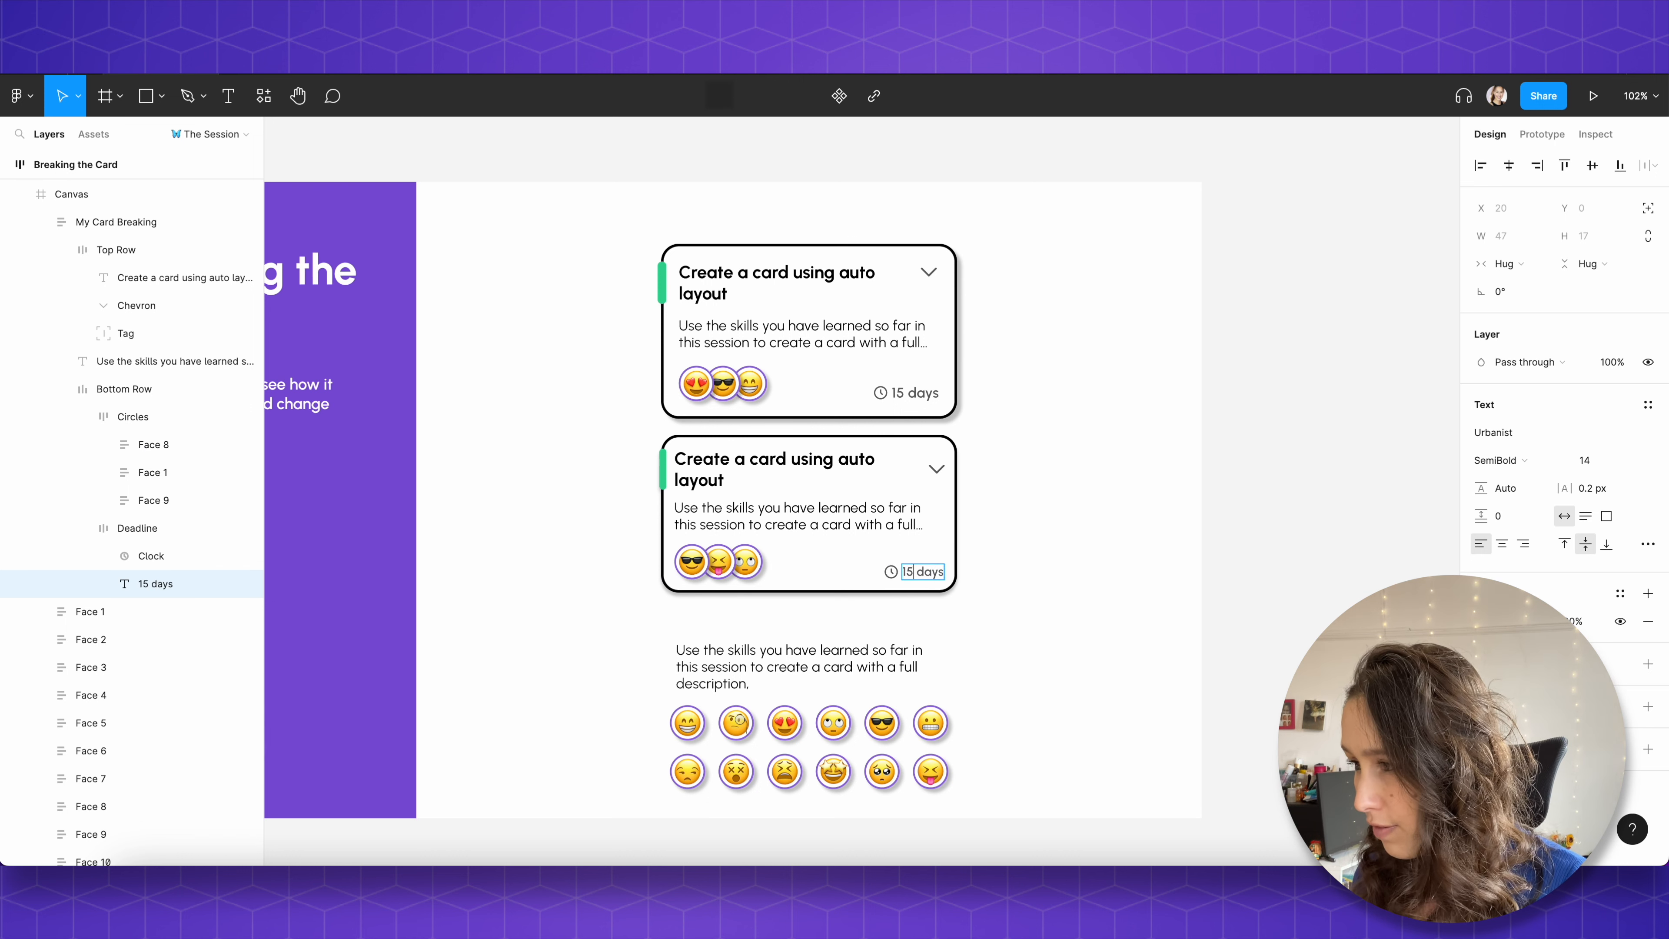
click(1023, 578)
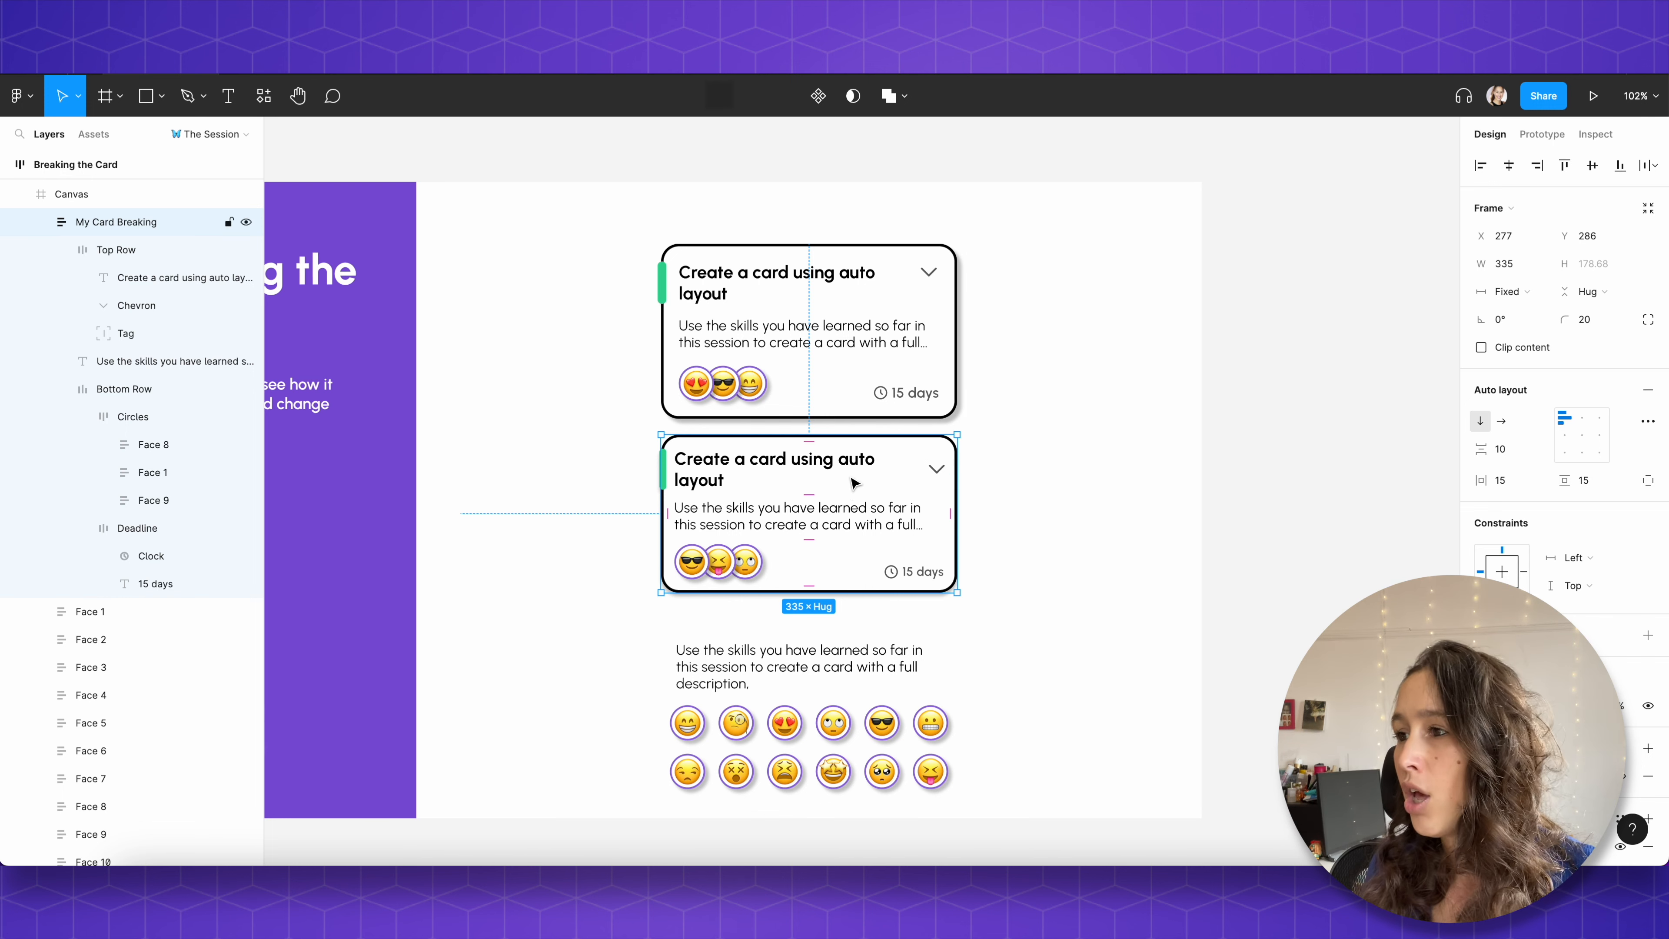
Step: Truncate the card's title text and shrink its text box to a single line
double_click(835, 468)
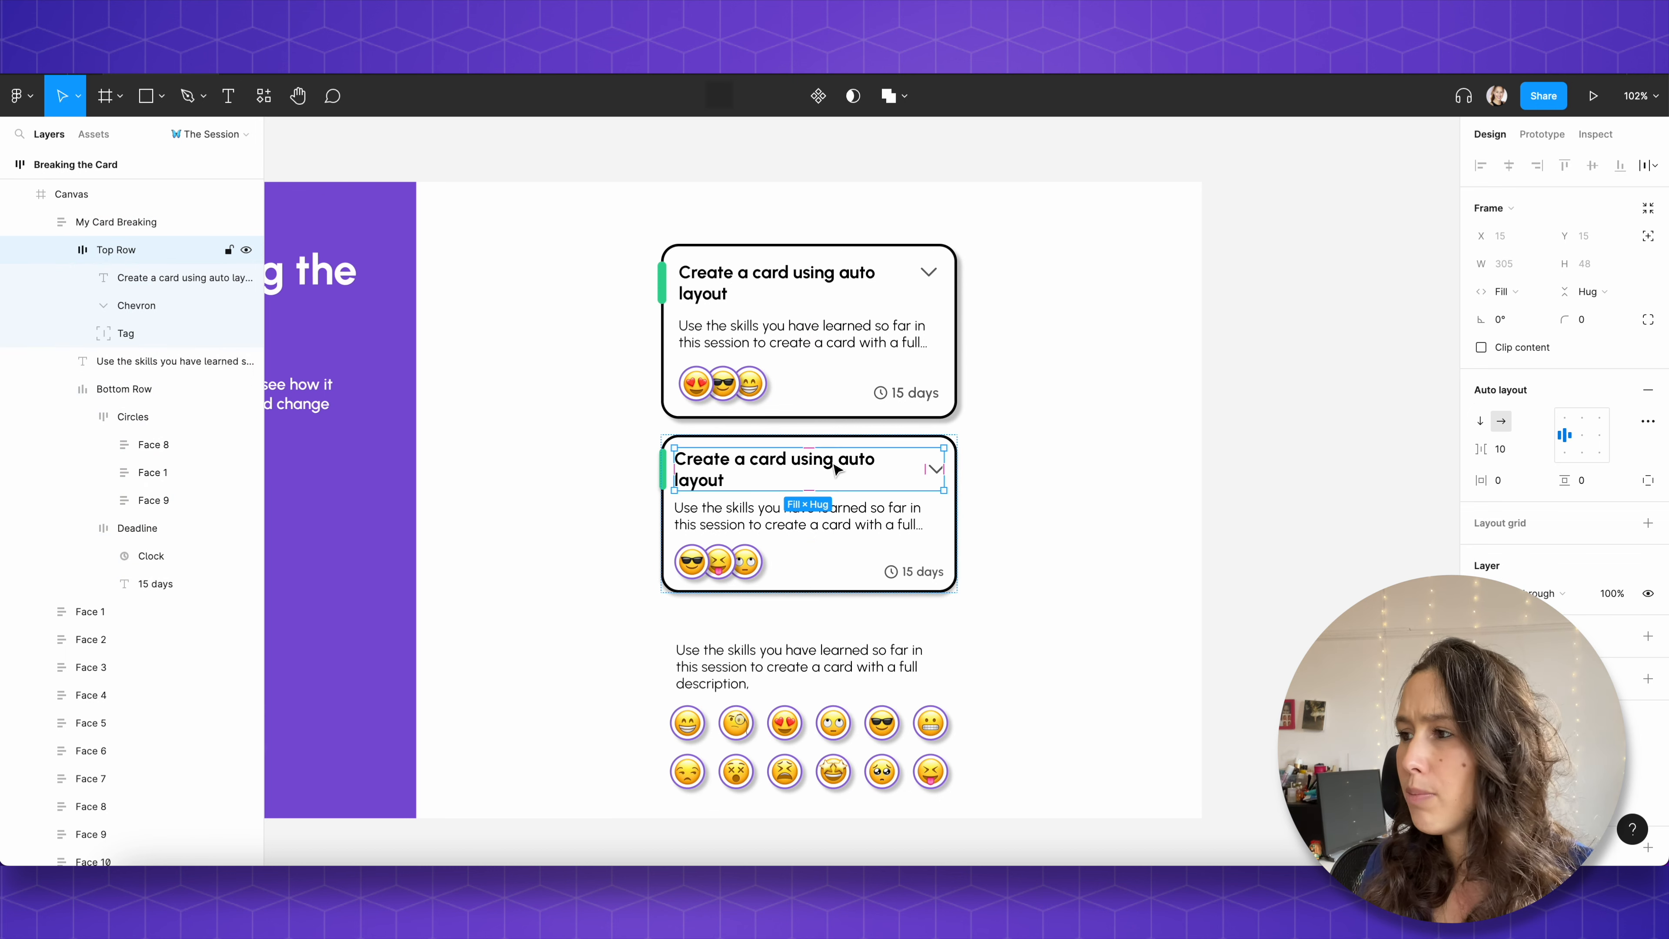
double_click(835, 468)
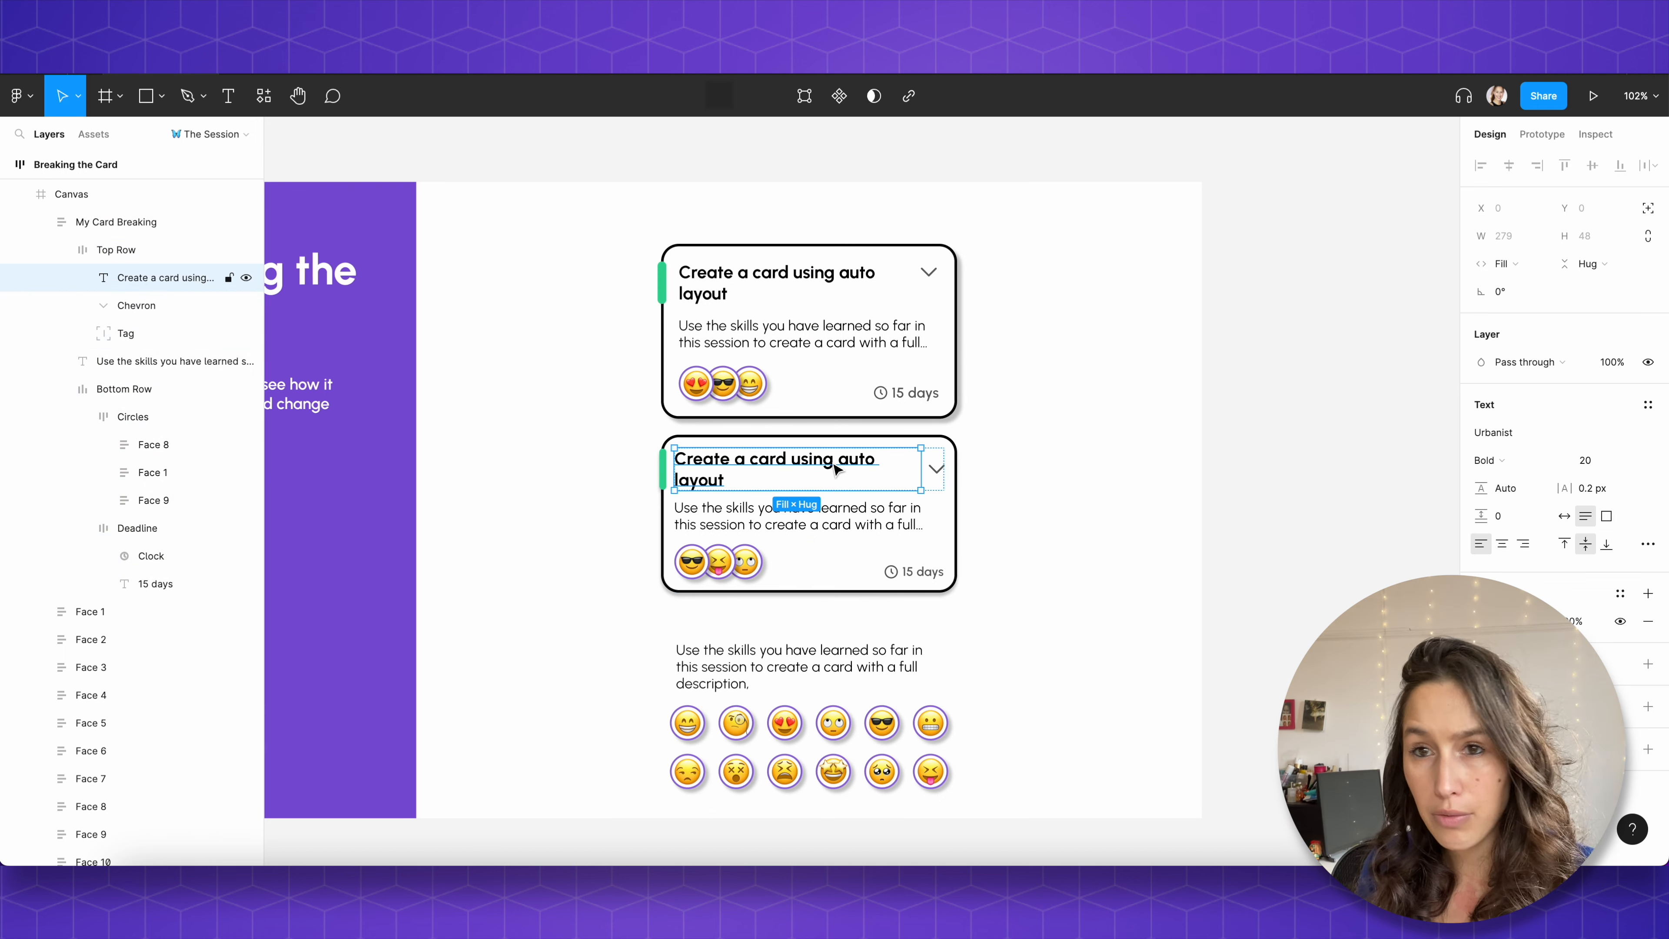
click(1648, 543)
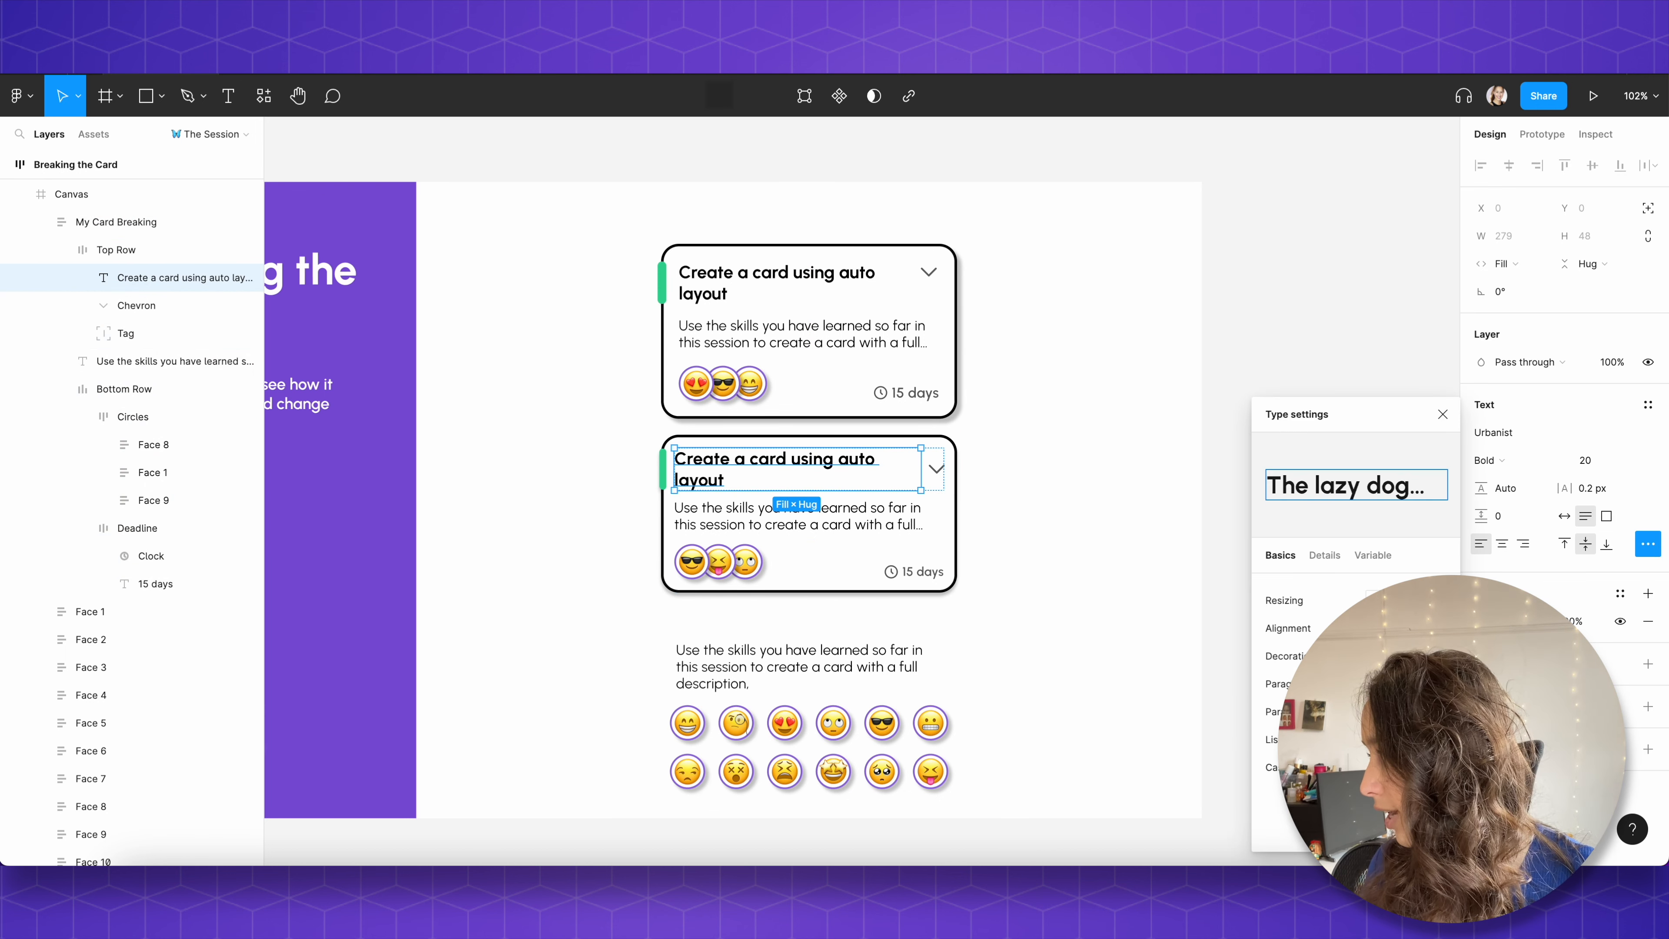
drag(826, 490, 825, 473)
click(1188, 389)
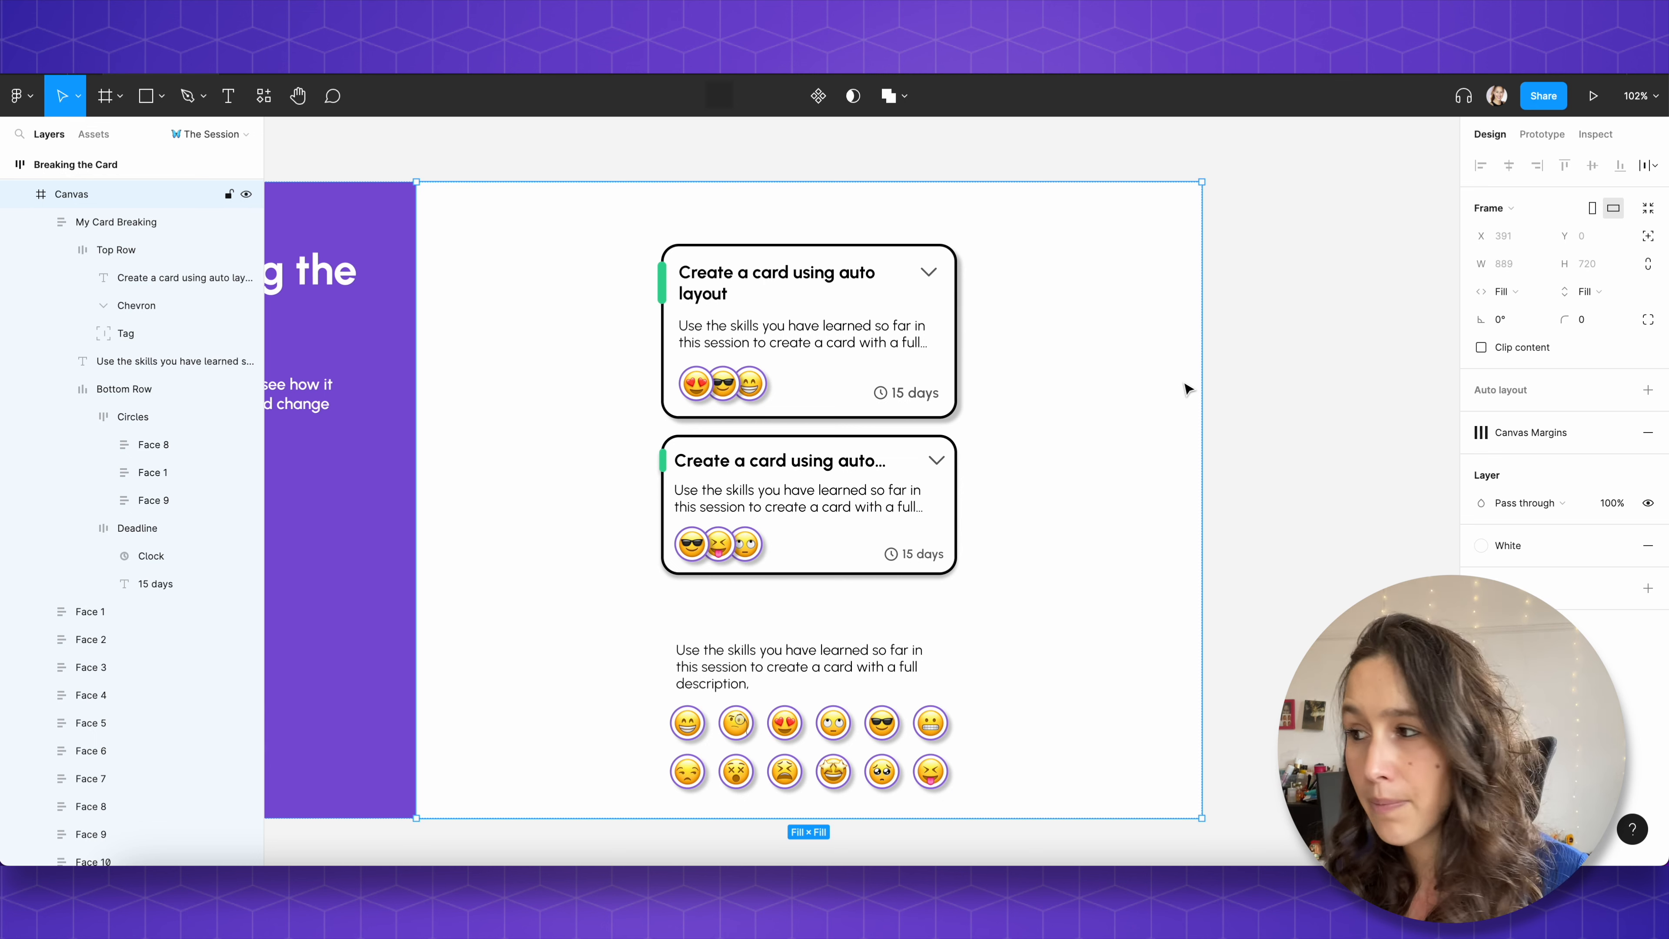
Step: Set the My Card Breaking frame's horizontal resizing to hug its contents
click(838, 560)
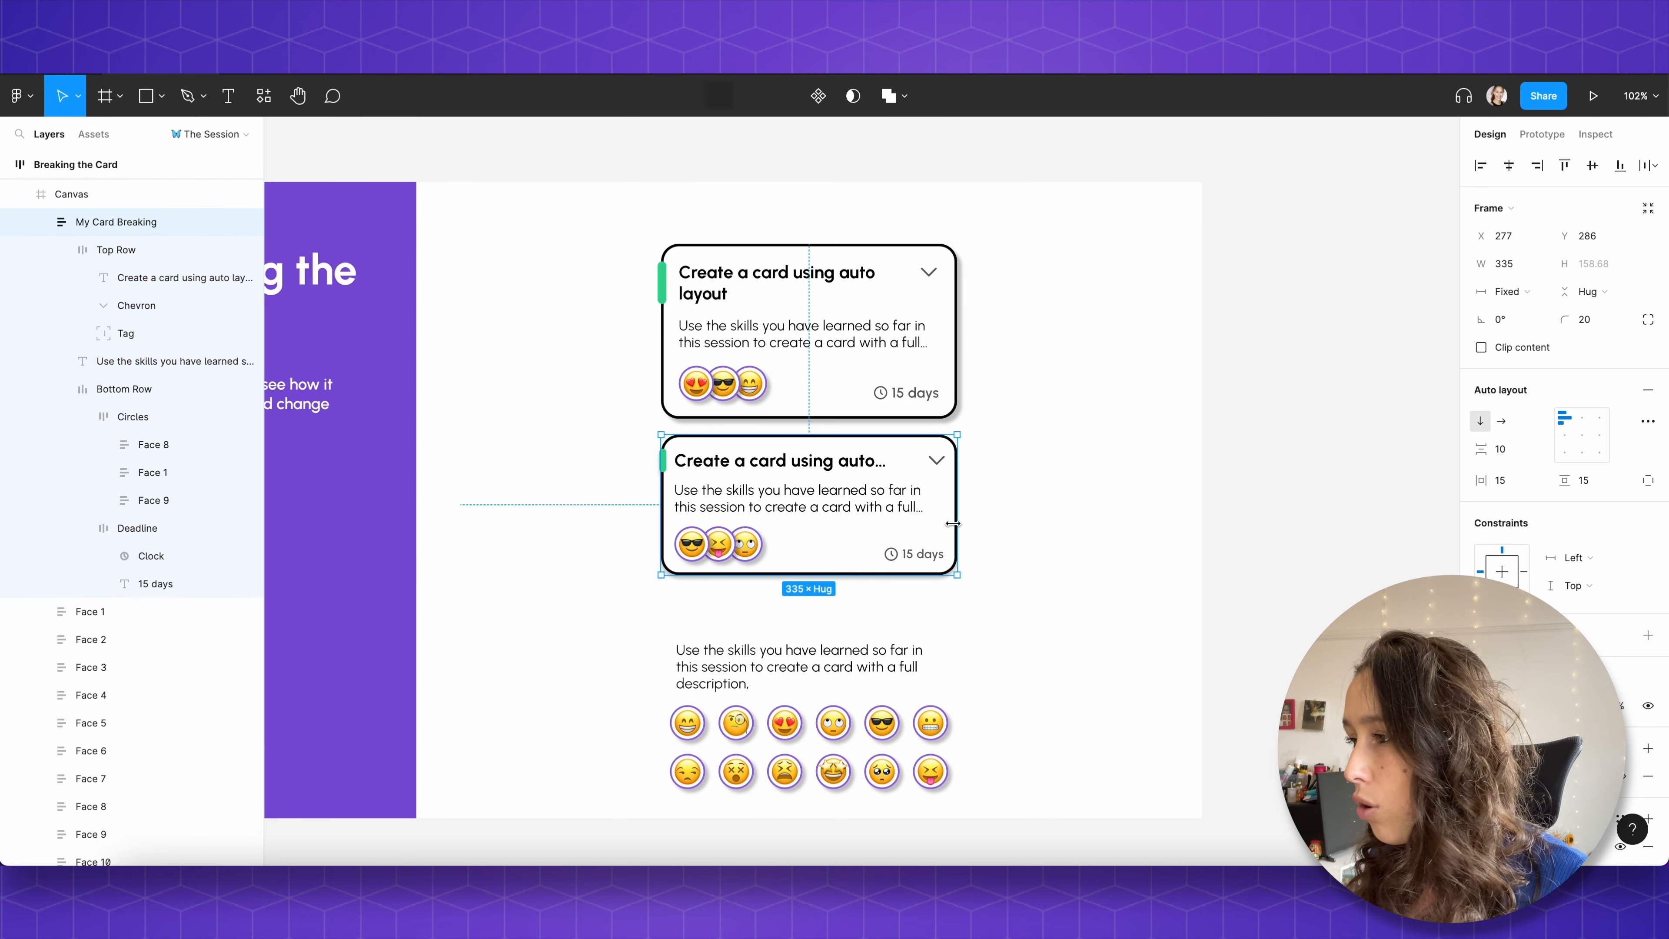
click(1525, 293)
click(1528, 311)
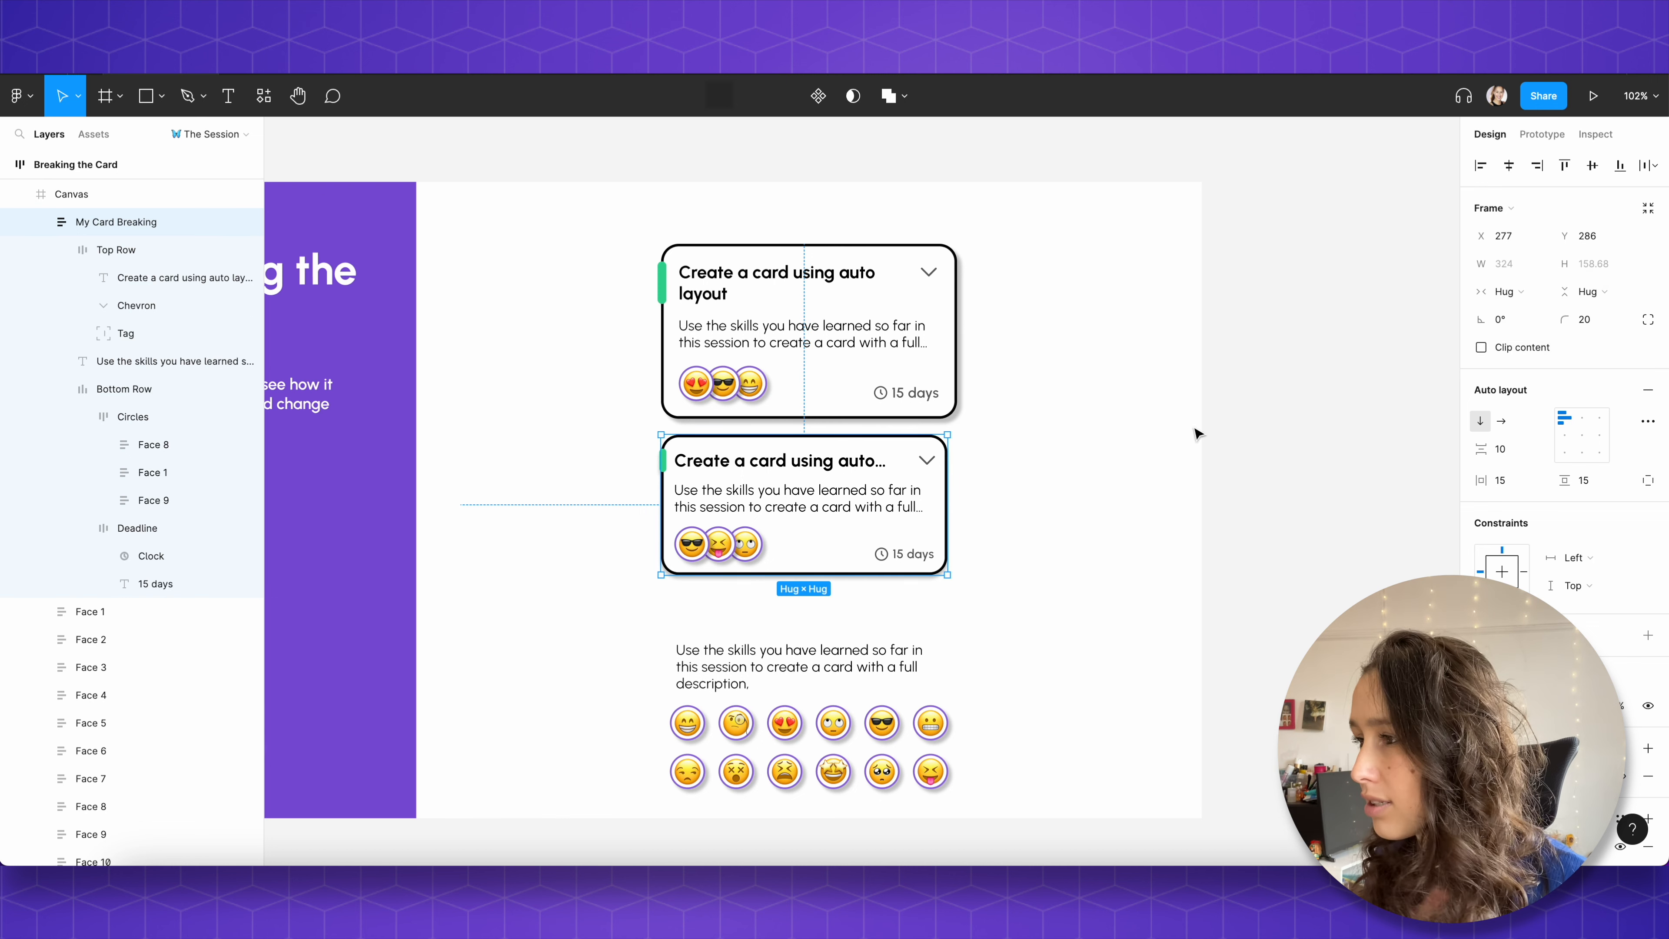